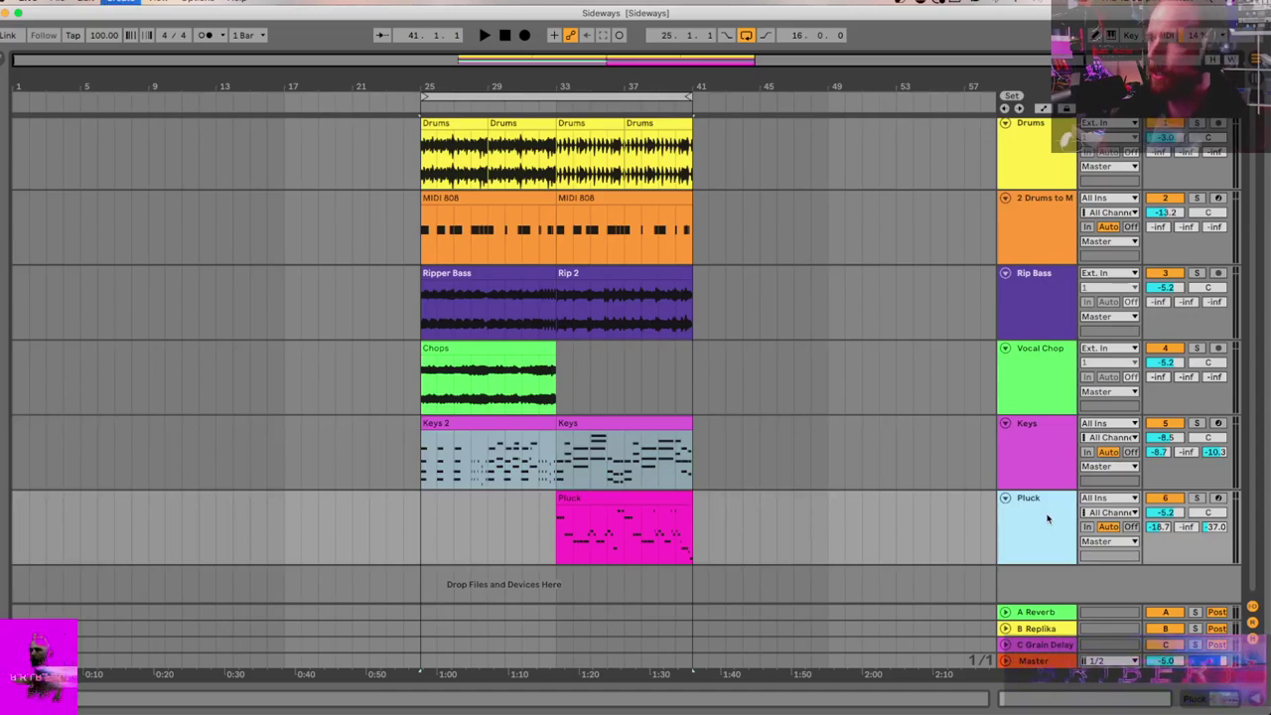
Step: Add six new audio tracks below the Pluck track
{"action": "key", "text": "super+t"}
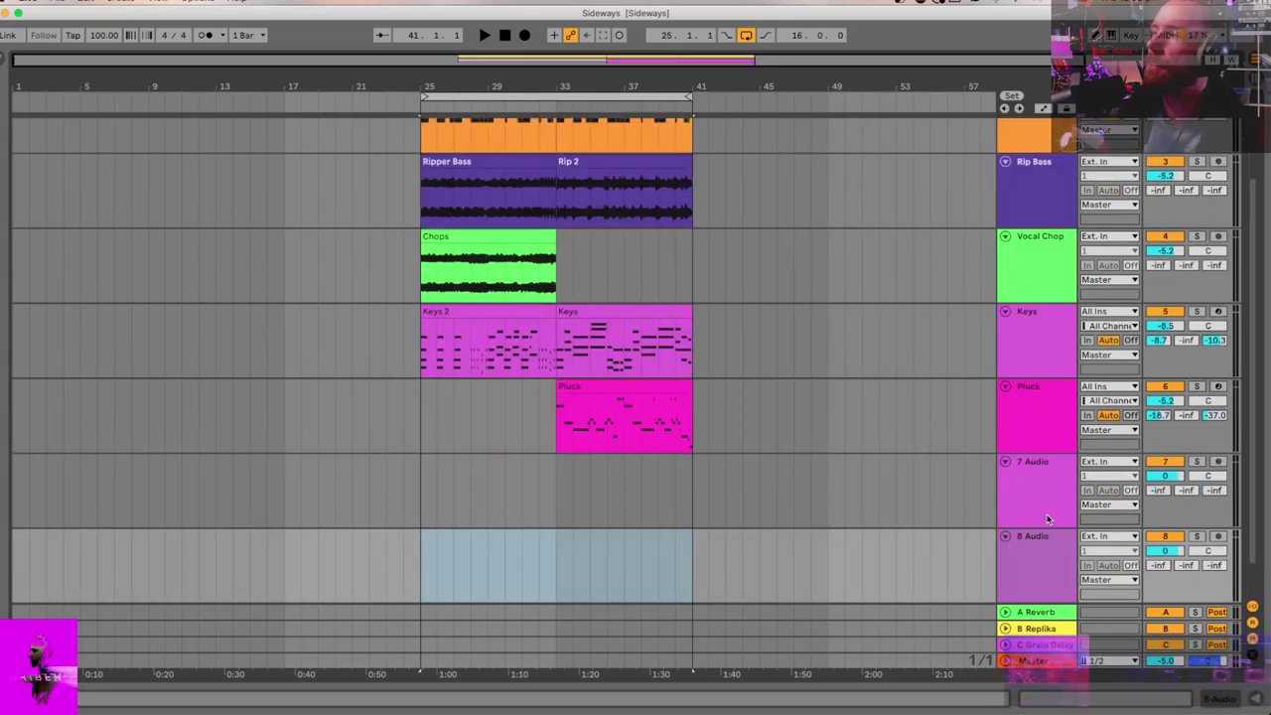
{"action": "key", "text": "super+t"}
{"action": "key", "text": "super+t"}
{"action": "key", "text": "super+t"}
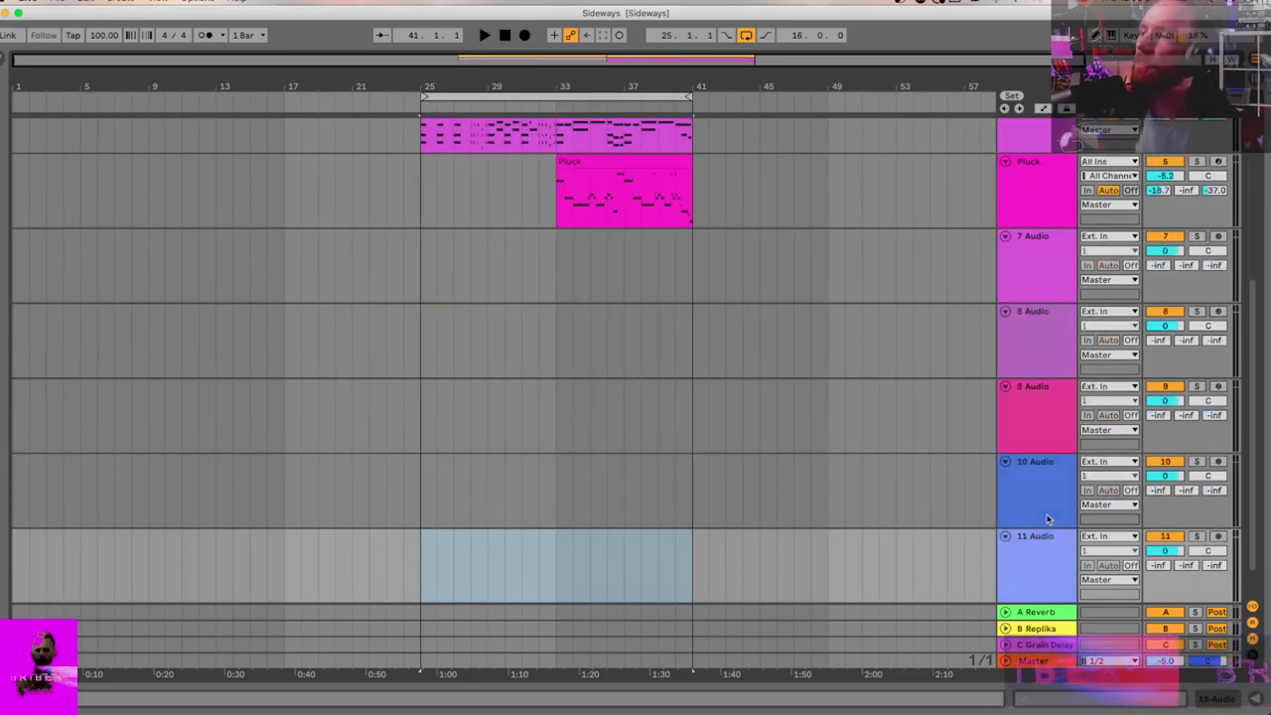
{"action": "key", "text": "super+t"}
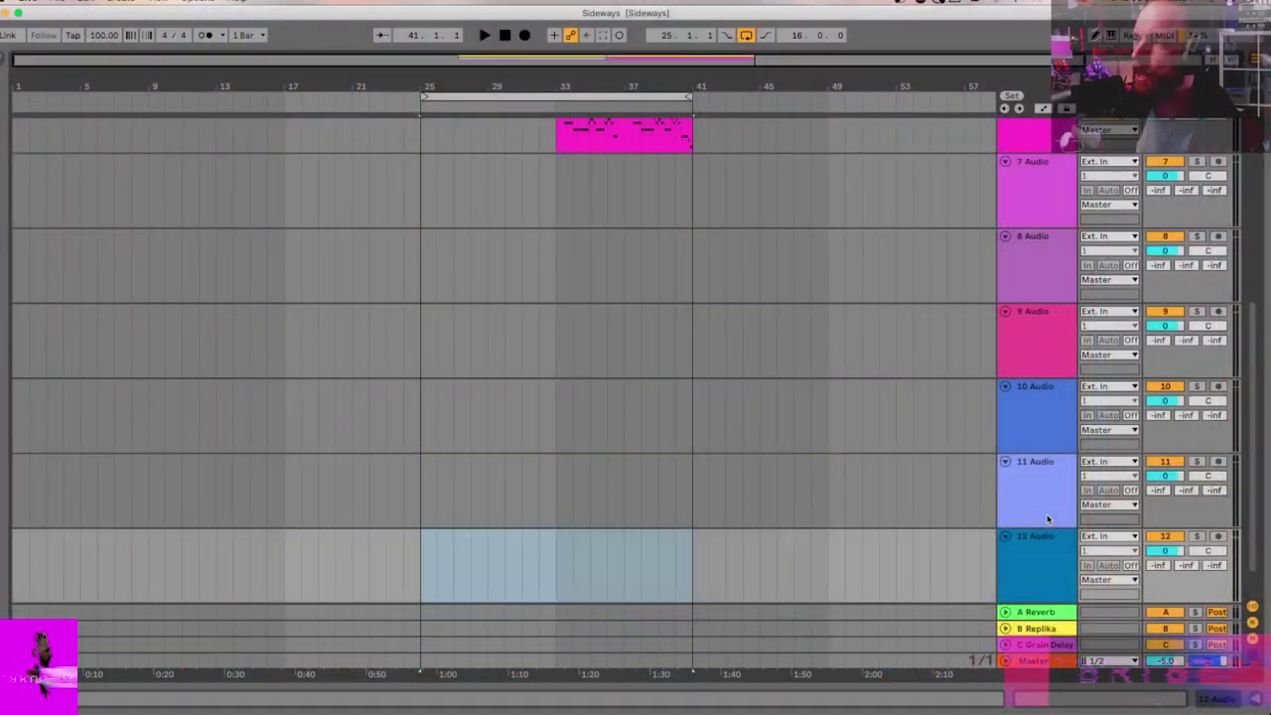
Step: Delete the six empty audio tracks, 7 Audio to 12 Audio
{"action": "left_click", "coordinate": [1040, 559]}
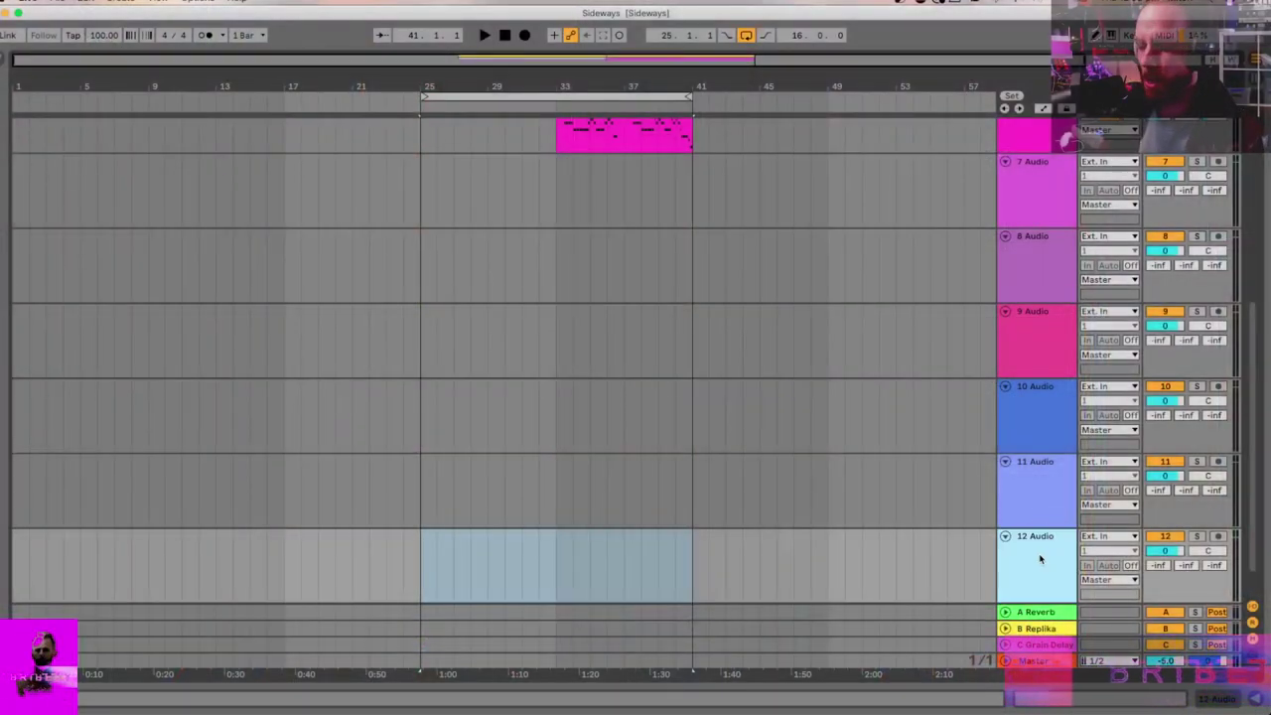
{"action": "left_click", "coordinate": [1032, 194], "text": "shift"}
{"action": "key", "text": "Delete"}
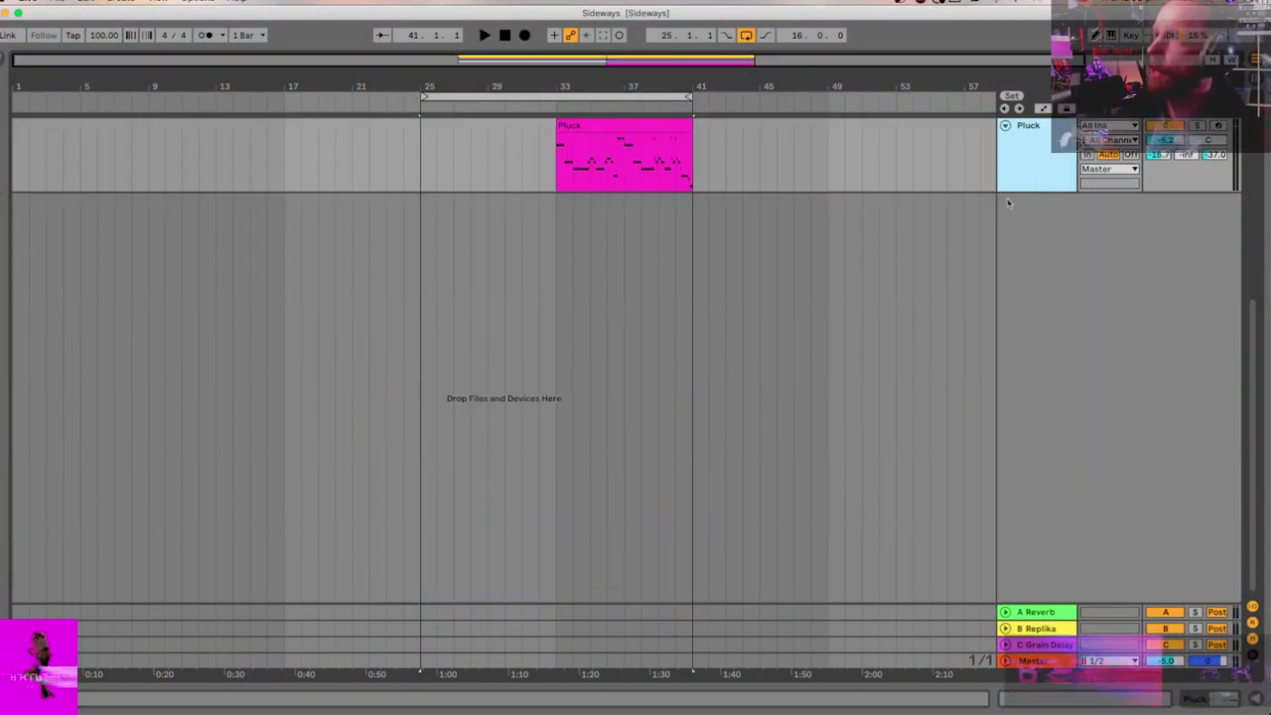
{"action": "scroll", "coordinate": [768, 251], "scroll_direction": "up", "scroll_amount": 6}
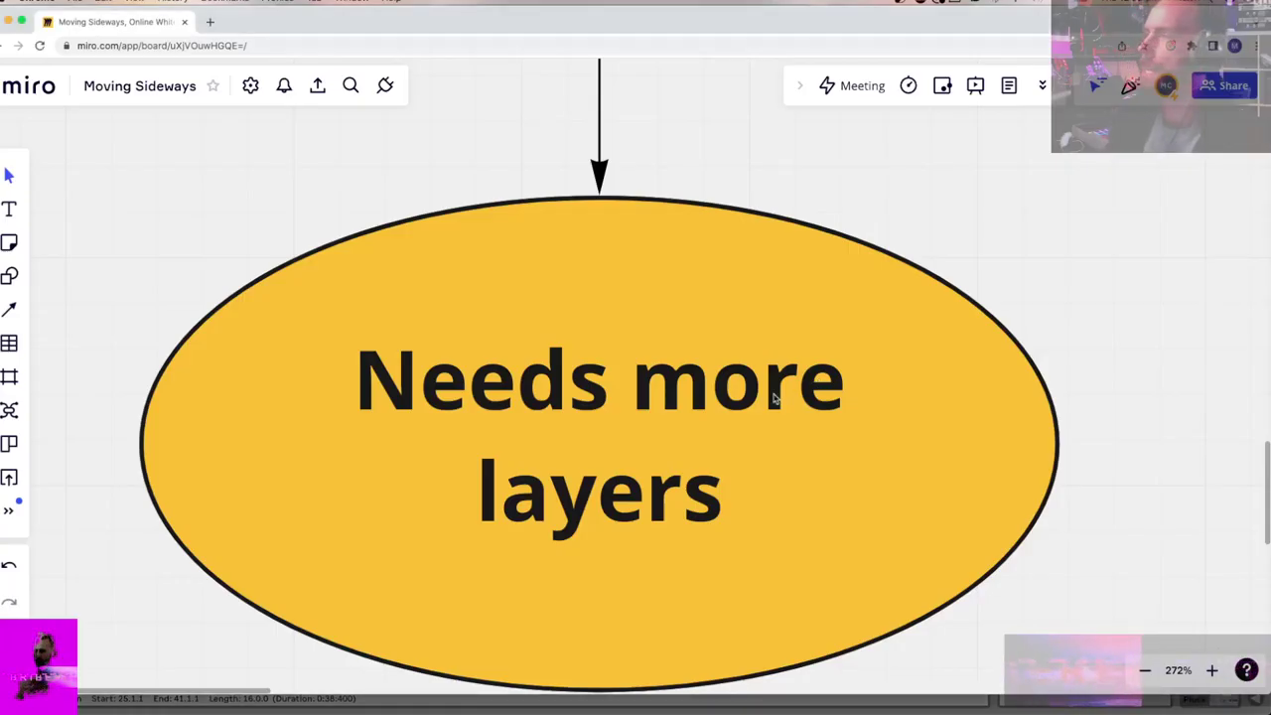
Step: Review the Miro board from the "Needs more layers" node to the "Composition" node, and return to Ableton Live
{"action": "scroll", "coordinate": [711, 385], "scroll_direction": "up", "scroll_amount": 15}
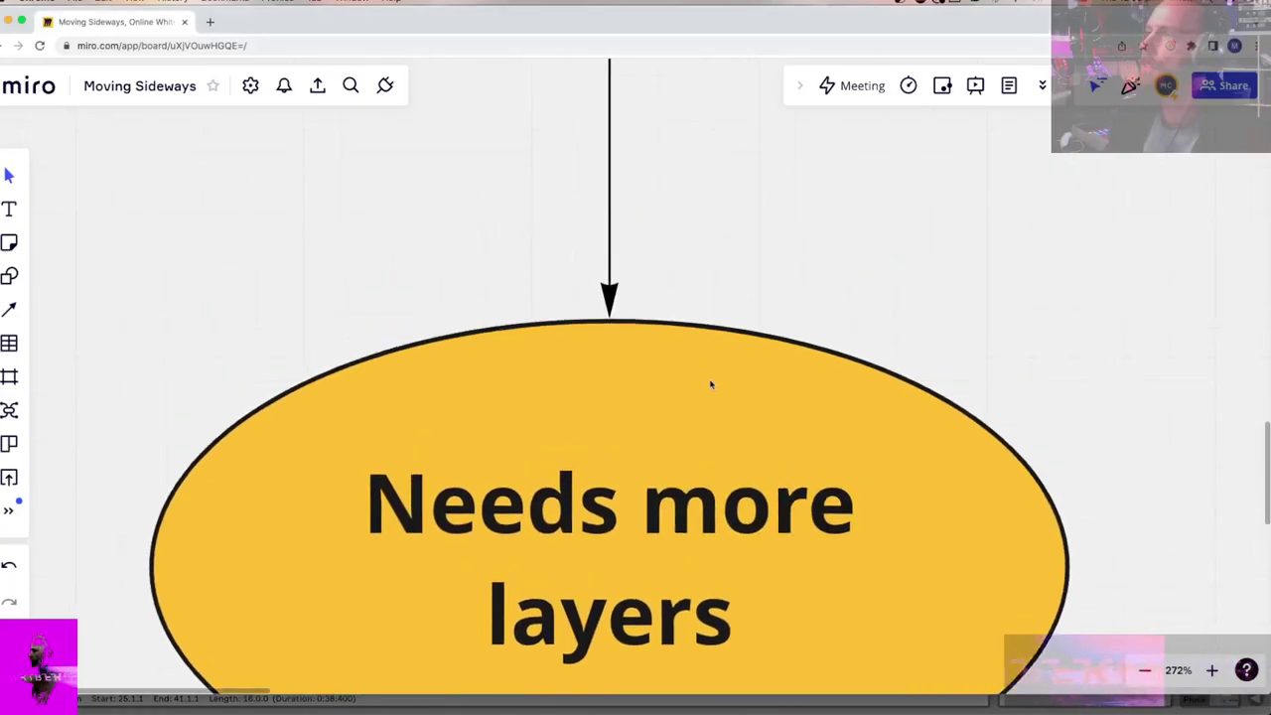
{"action": "scroll", "coordinate": [711, 385], "scroll_direction": "right", "scroll_amount": 15}
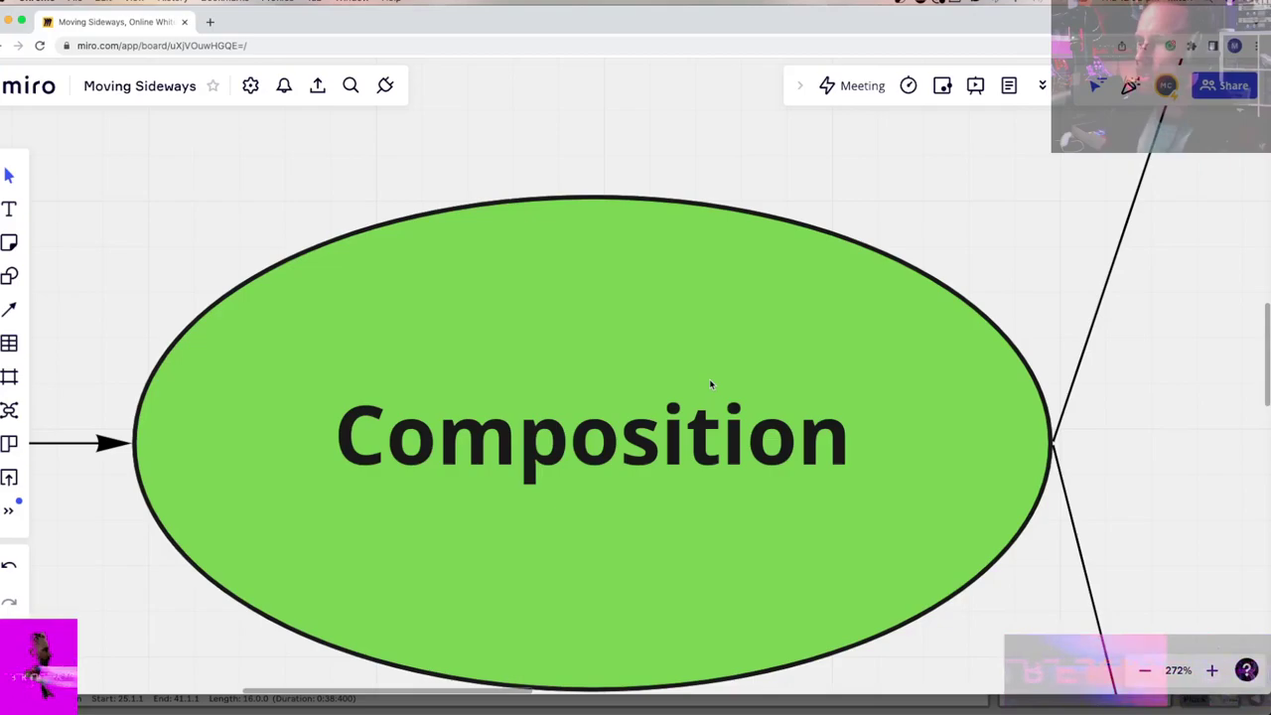
{"action": "key", "text": "super+Tab"}
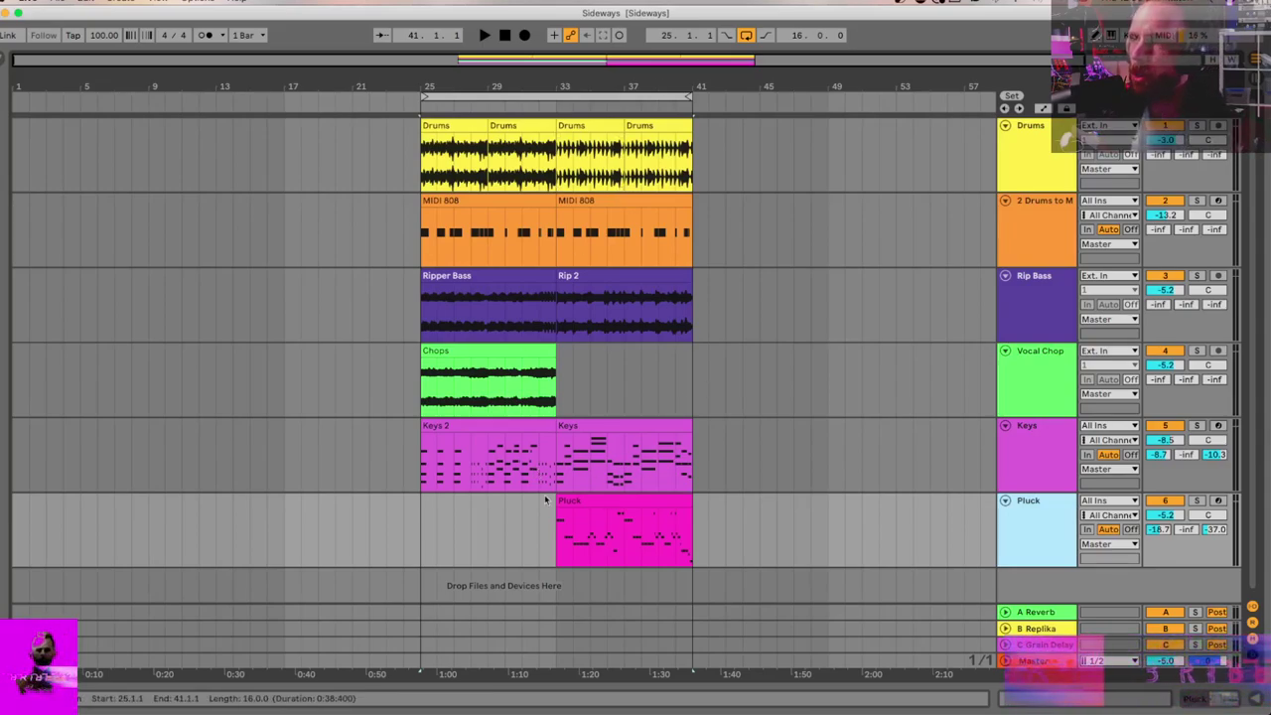
Step: Examine the Keys 2 and Keys clips and the empty part of the arrangement after bar 41
{"action": "left_click", "coordinate": [503, 426]}
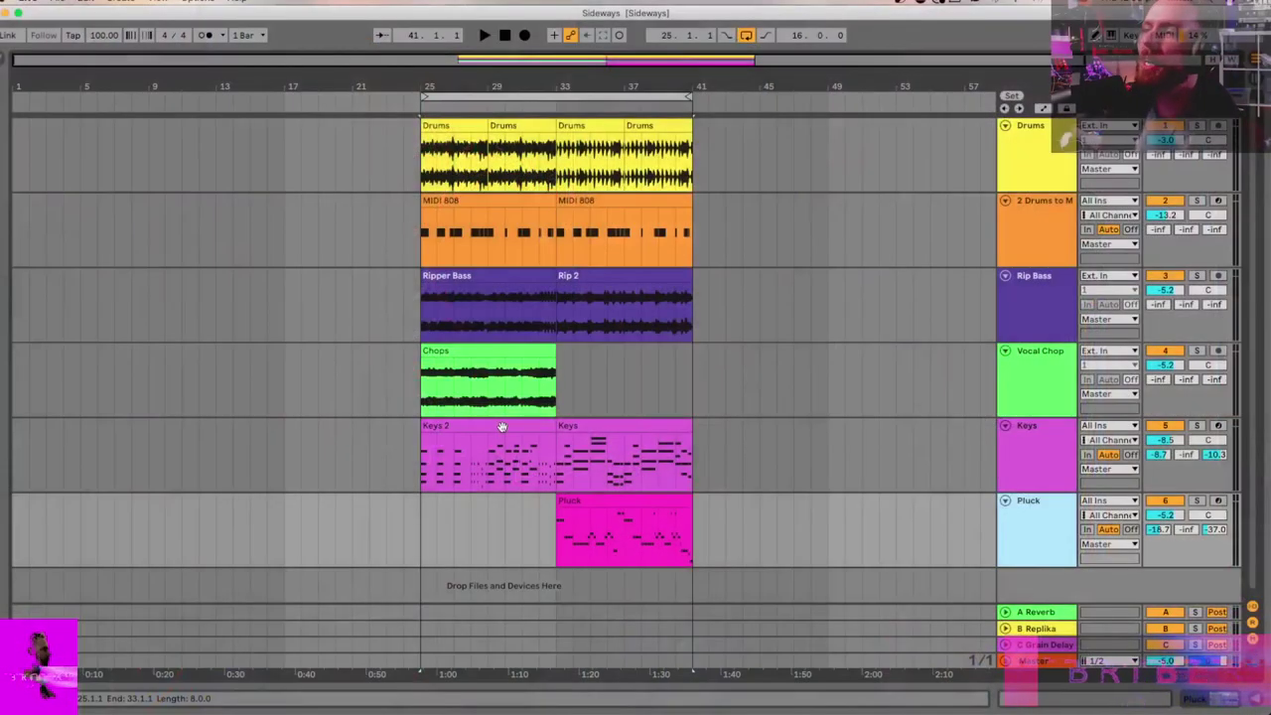
{"action": "left_click", "coordinate": [505, 428]}
{"action": "left_click", "coordinate": [580, 429]}
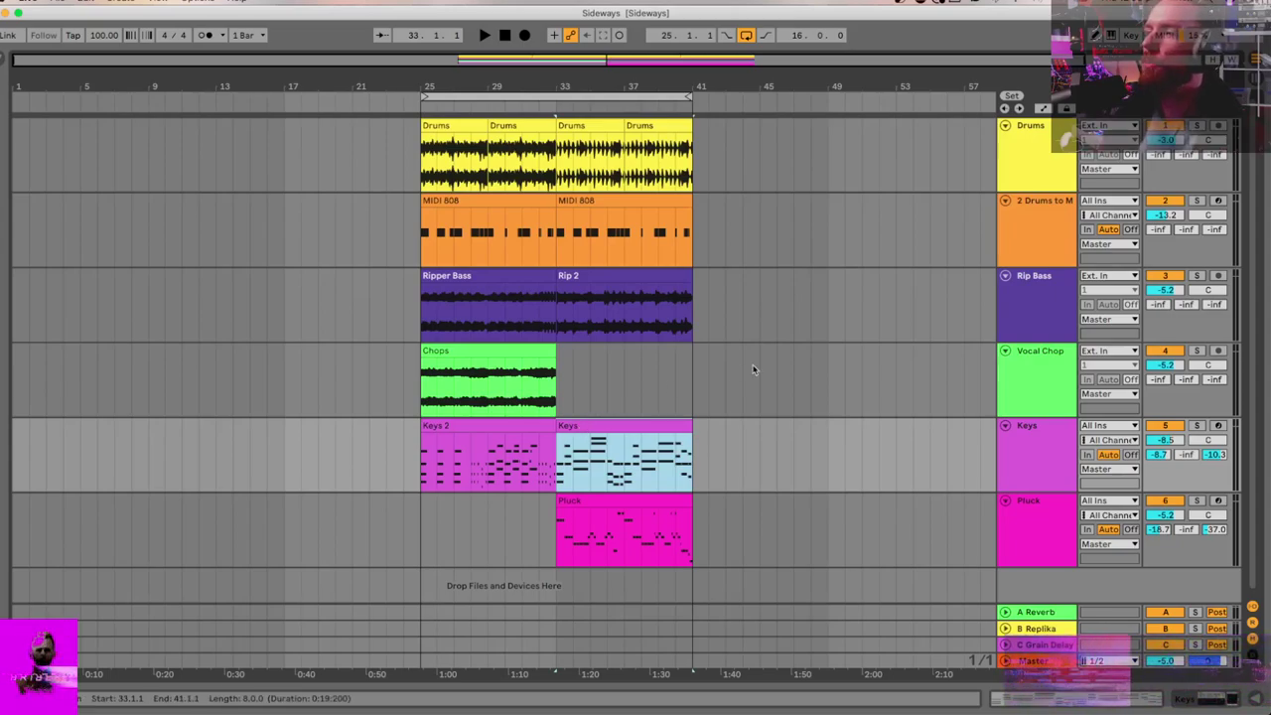
{"action": "key", "text": "plus"}
{"action": "key", "text": "plus"}
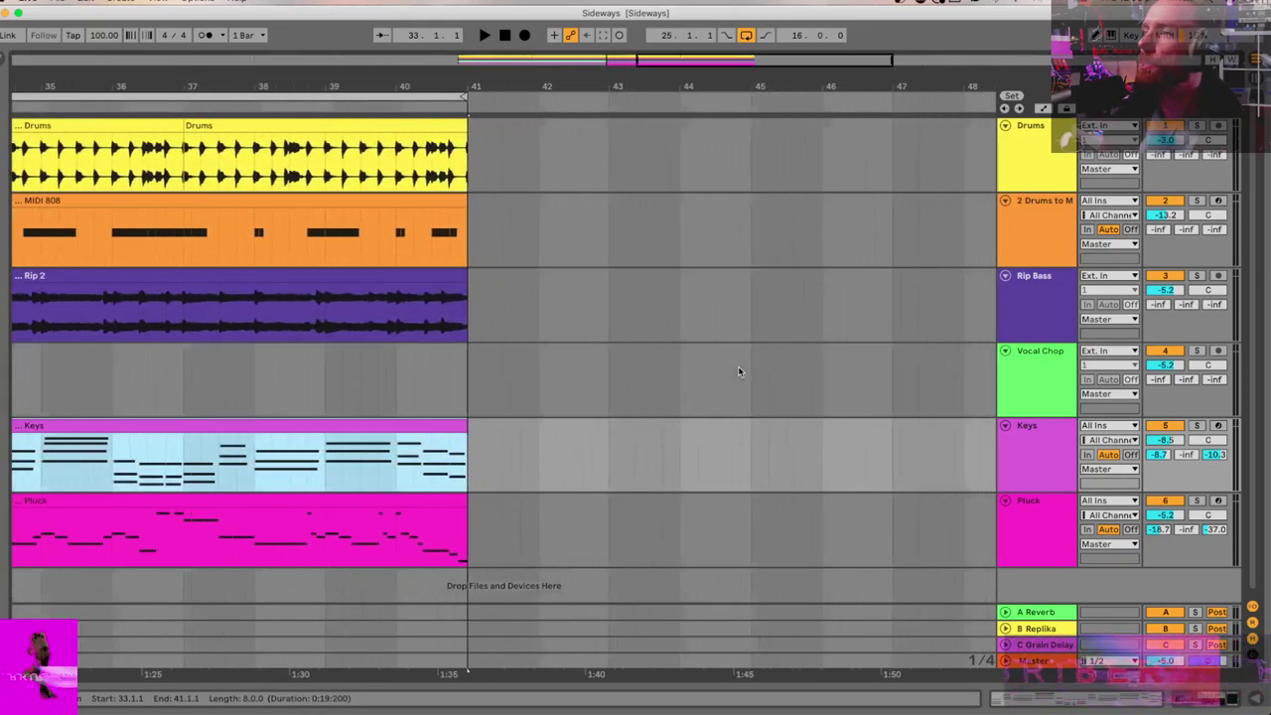
{"action": "scroll", "coordinate": [738, 371], "scroll_direction": "right", "scroll_amount": 3}
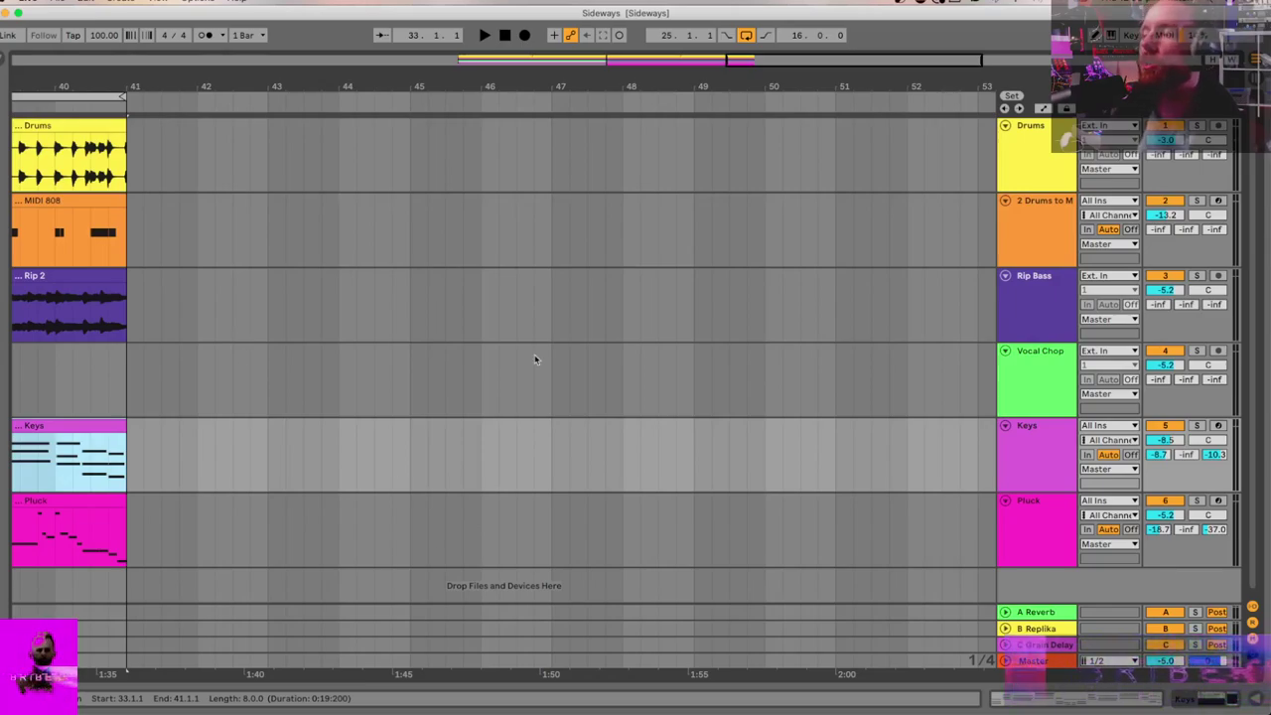
{"action": "scroll", "coordinate": [535, 360], "scroll_direction": "left", "scroll_amount": 2}
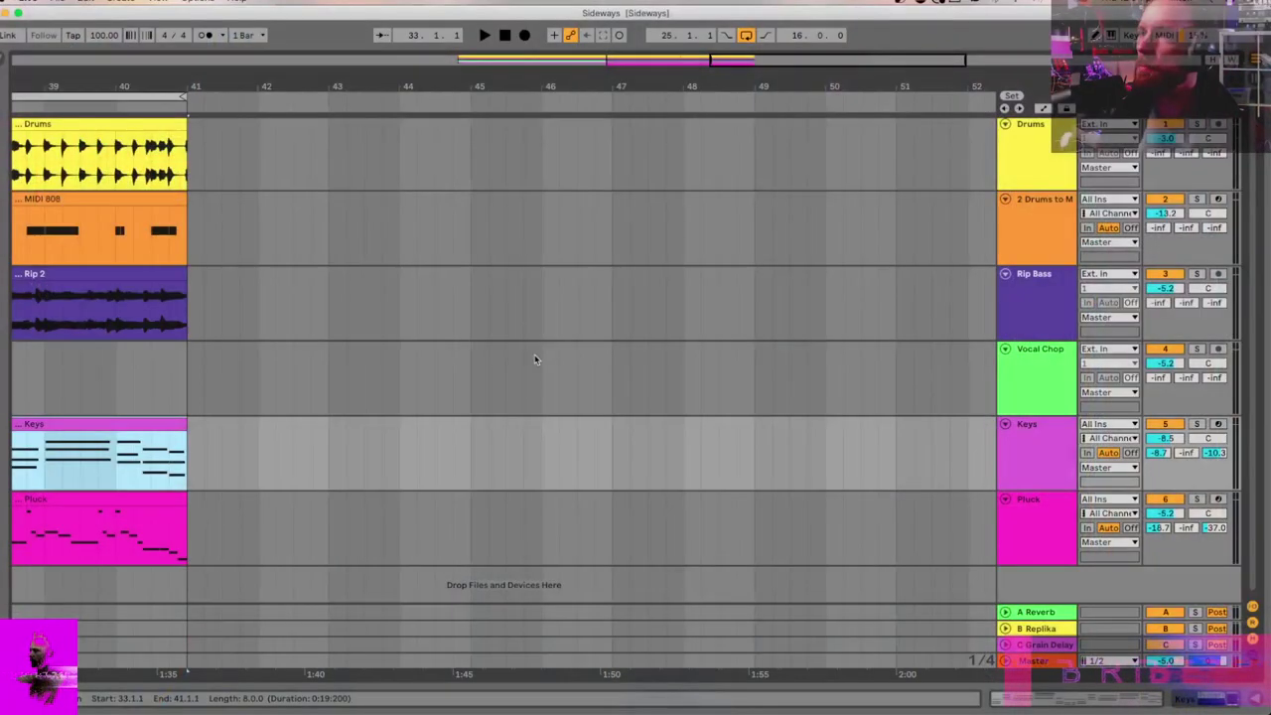
{"action": "scroll", "coordinate": [535, 360], "scroll_direction": "left", "scroll_amount": 5}
{"action": "key", "text": "minus"}
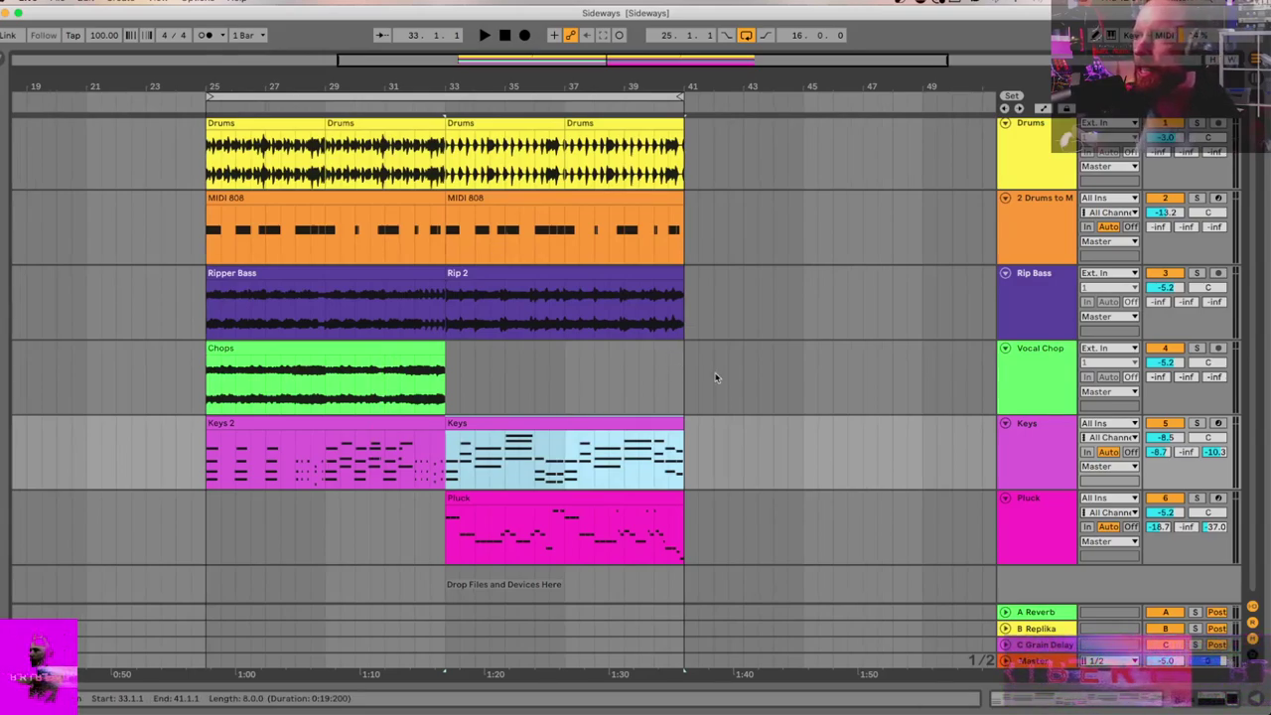
Step: Select the empty bars 41 to 46 on the Rip Bass track, and bars 41 to 49 on the Vocal Chop track
{"action": "left_click_drag", "start_coordinate": [691, 287], "coordinate": [810, 321]}
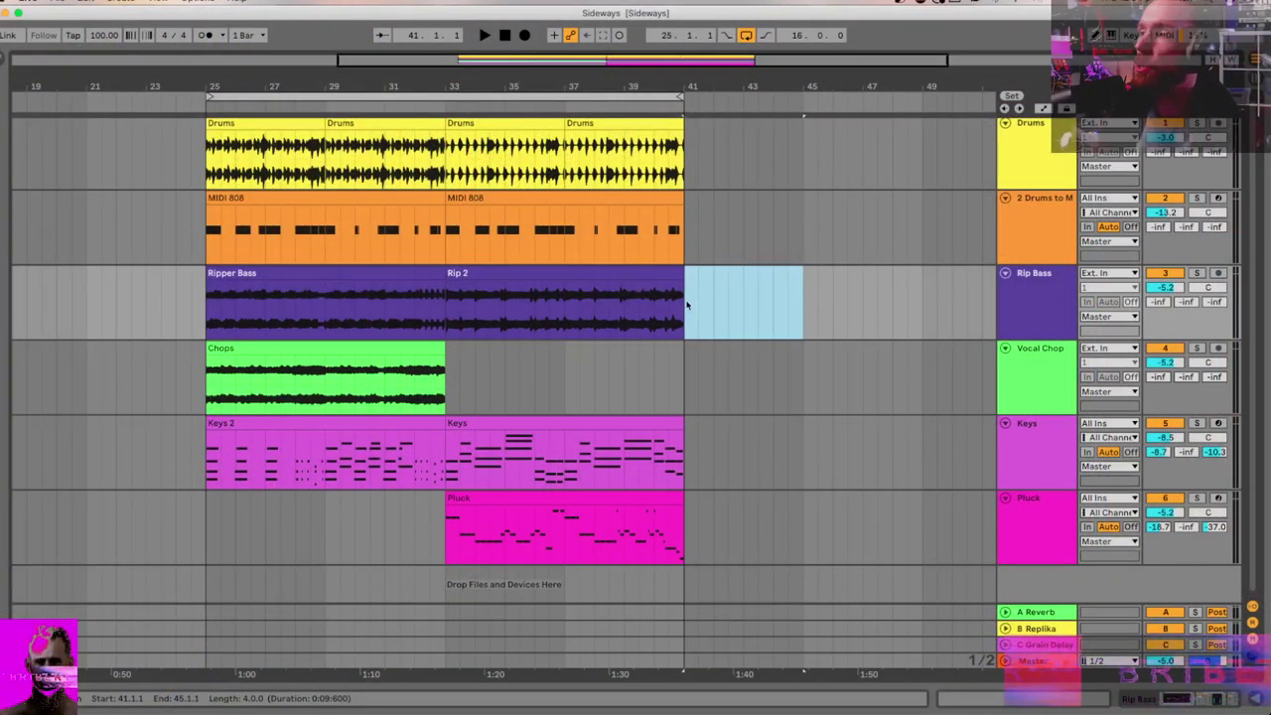
{"action": "left_click_drag", "start_coordinate": [686, 305], "coordinate": [834, 311]}
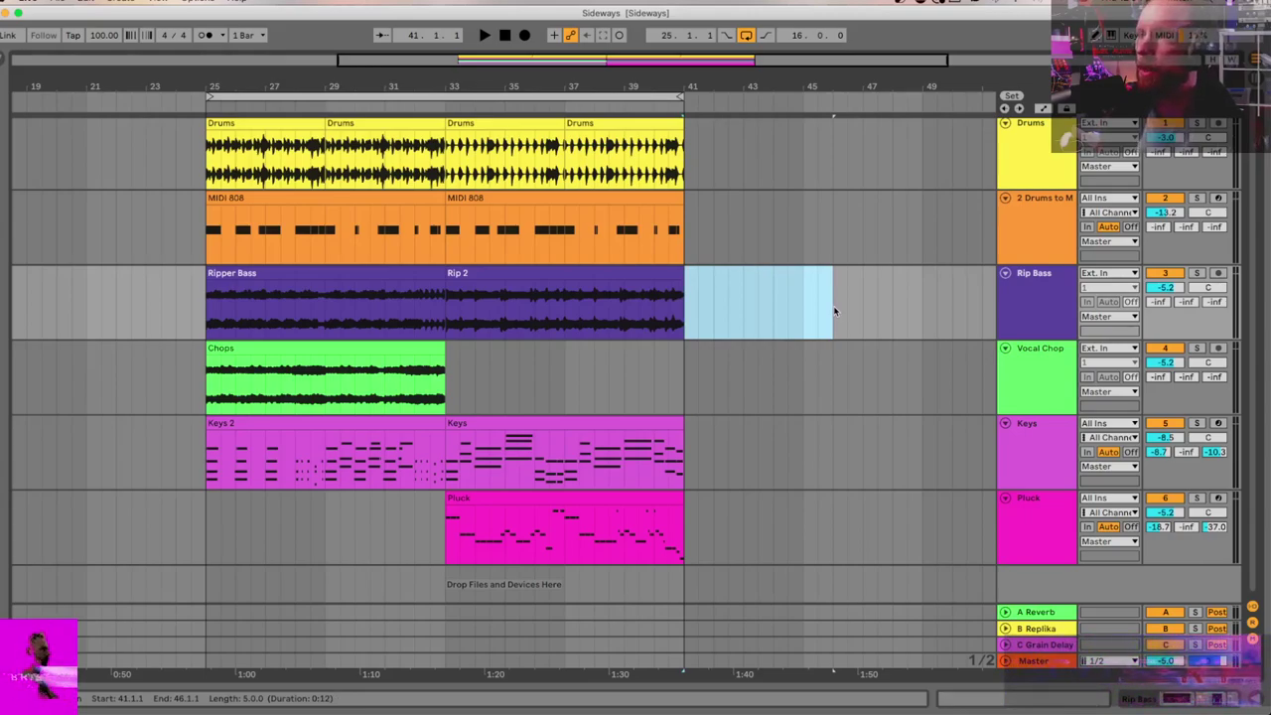
{"action": "left_click_drag", "start_coordinate": [686, 358], "coordinate": [926, 369]}
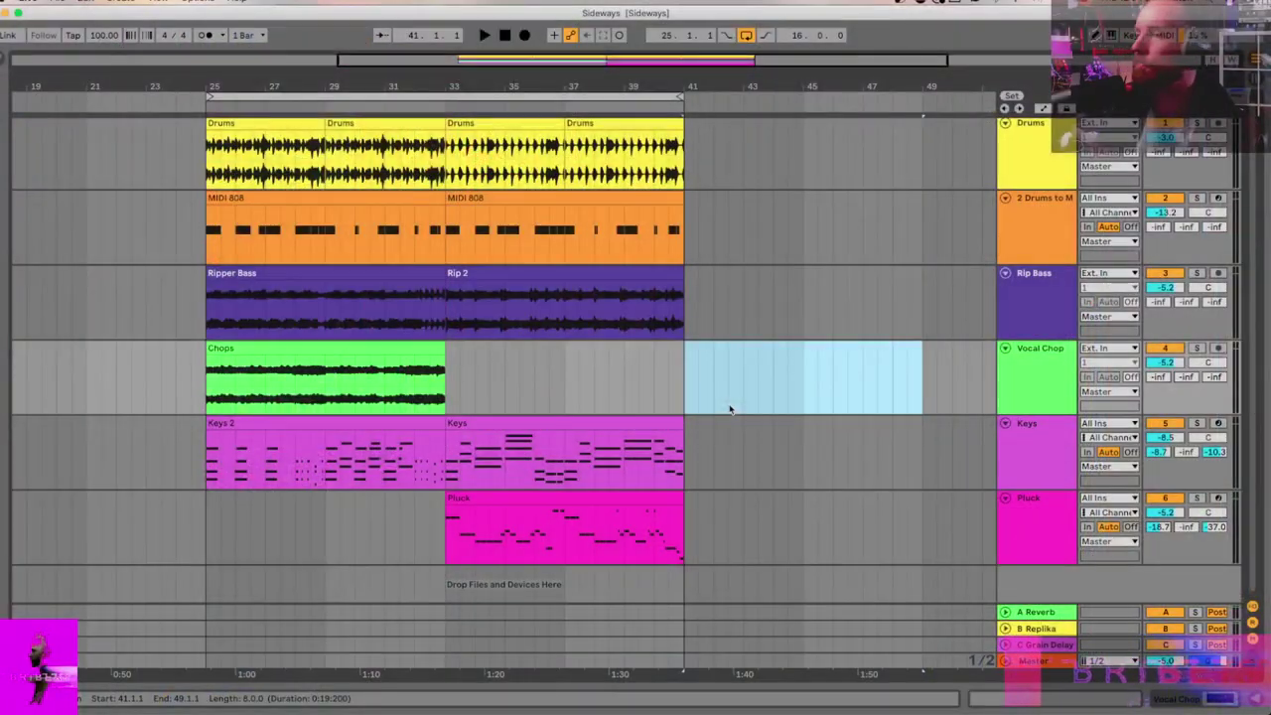
Step: Switch to the Miro board to review the compositional and production building blocks, and return to Ableton Live
{"action": "key", "text": "super+Tab"}
{"action": "scroll", "coordinate": [731, 408], "scroll_direction": "down", "scroll_amount": 1}
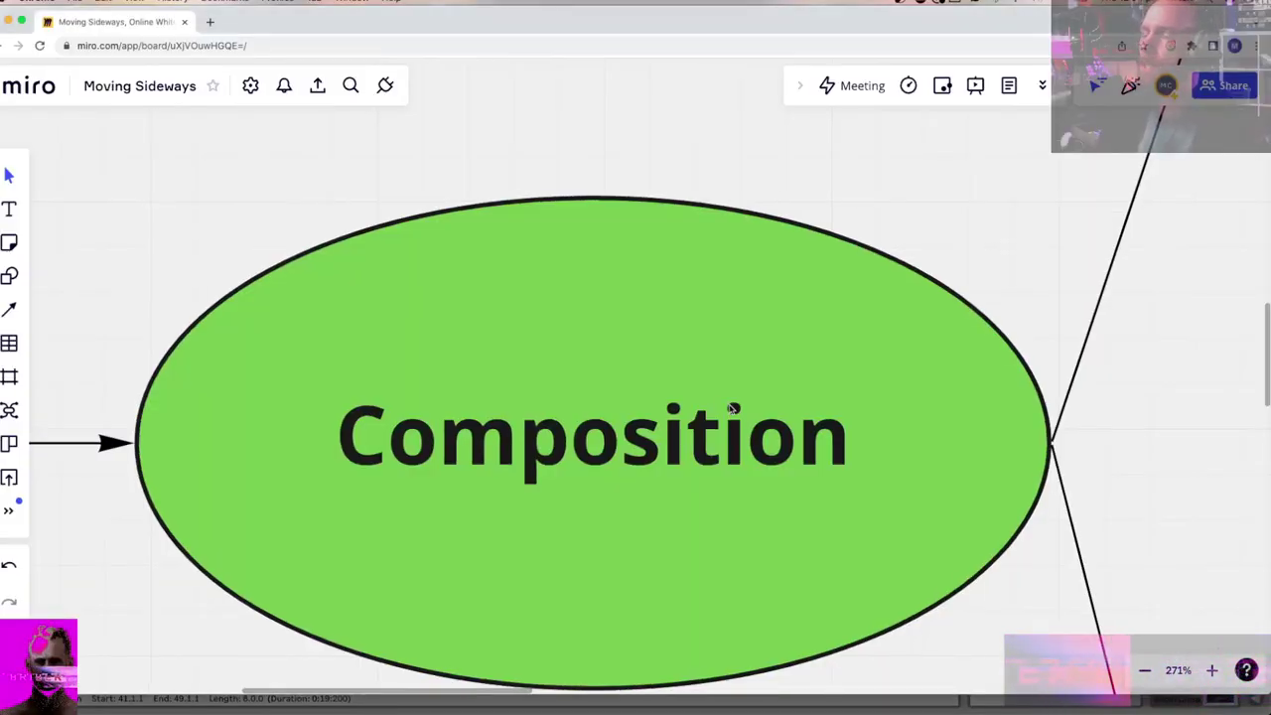
{"action": "left_click", "coordinate": [732, 408]}
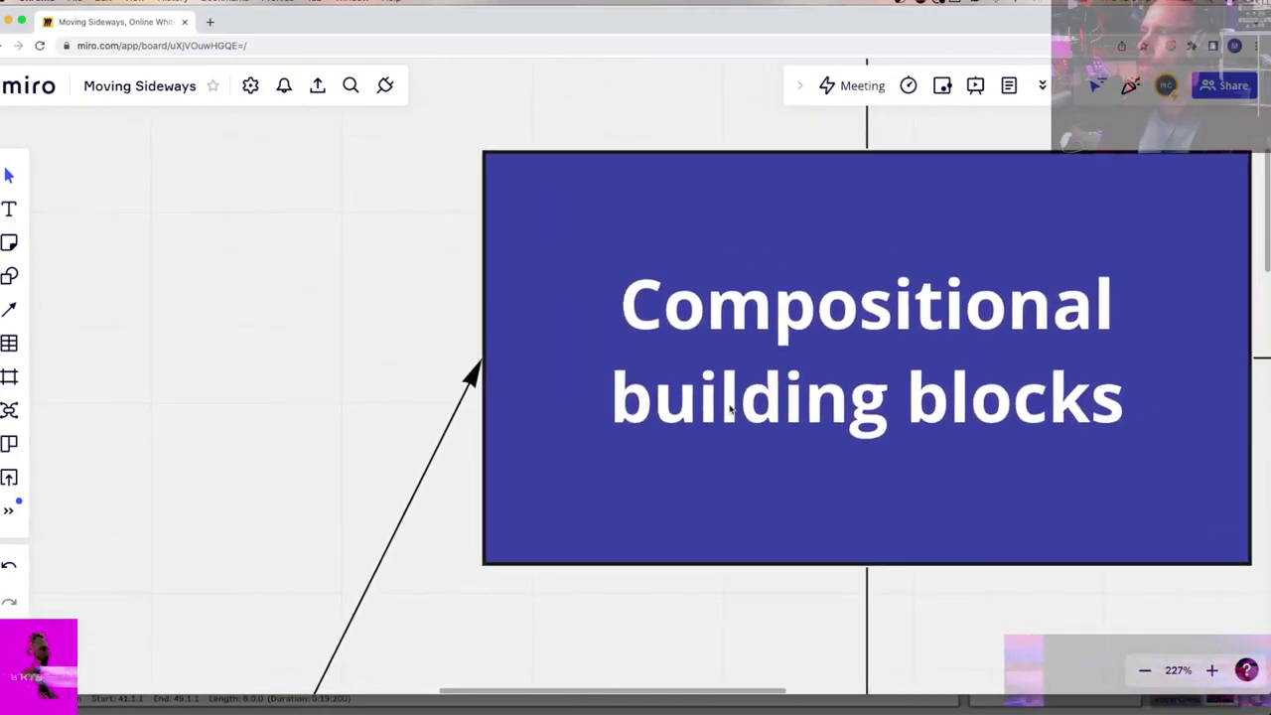
{"action": "left_click", "coordinate": [809, 421]}
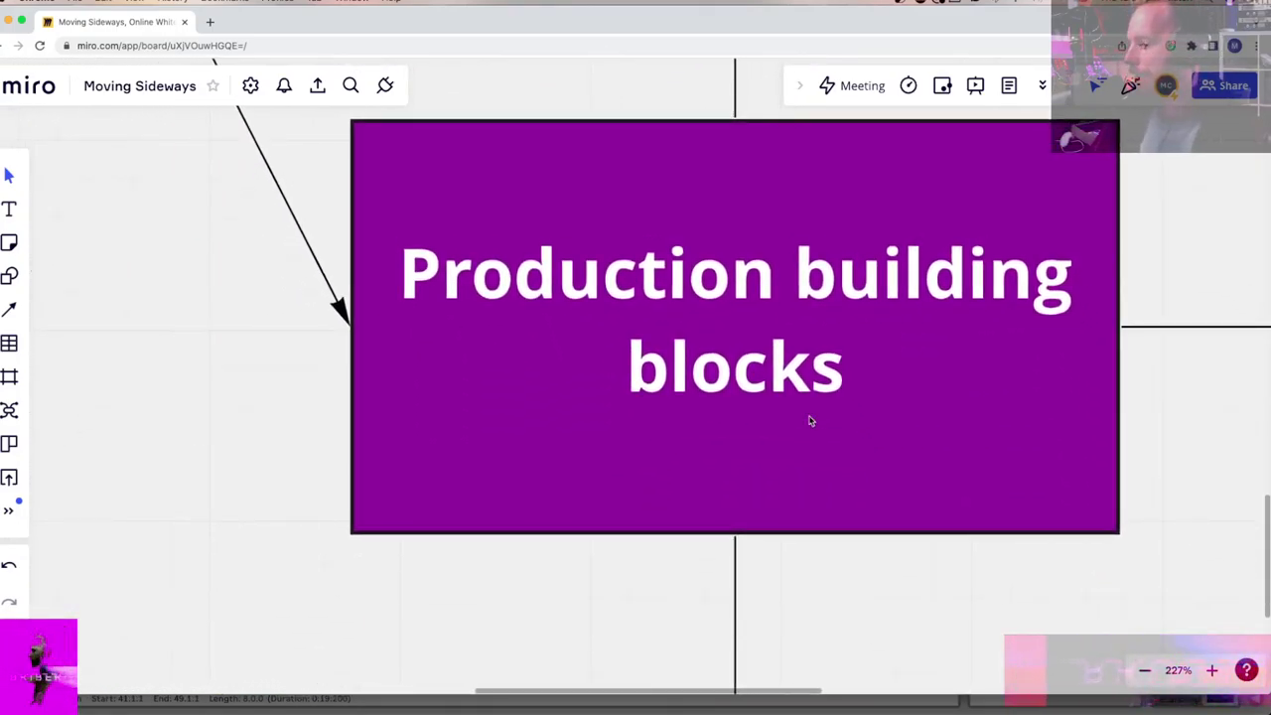
{"action": "key", "text": "super+Tab"}
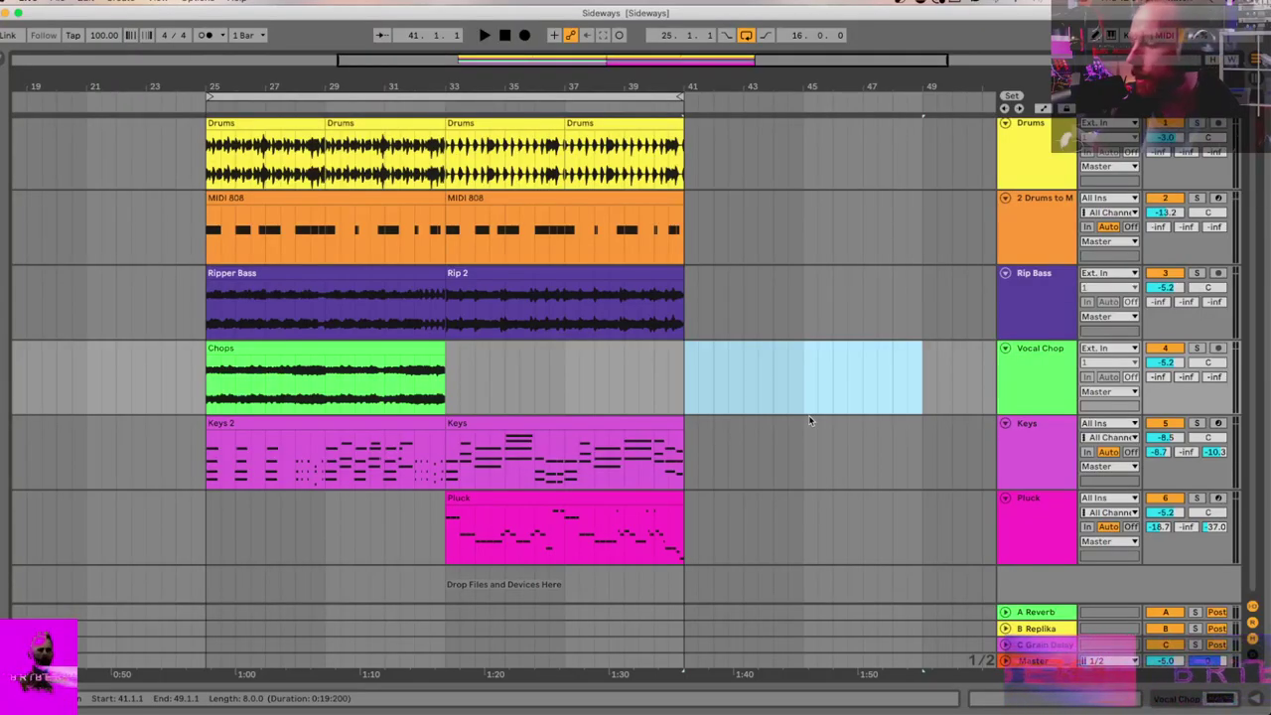
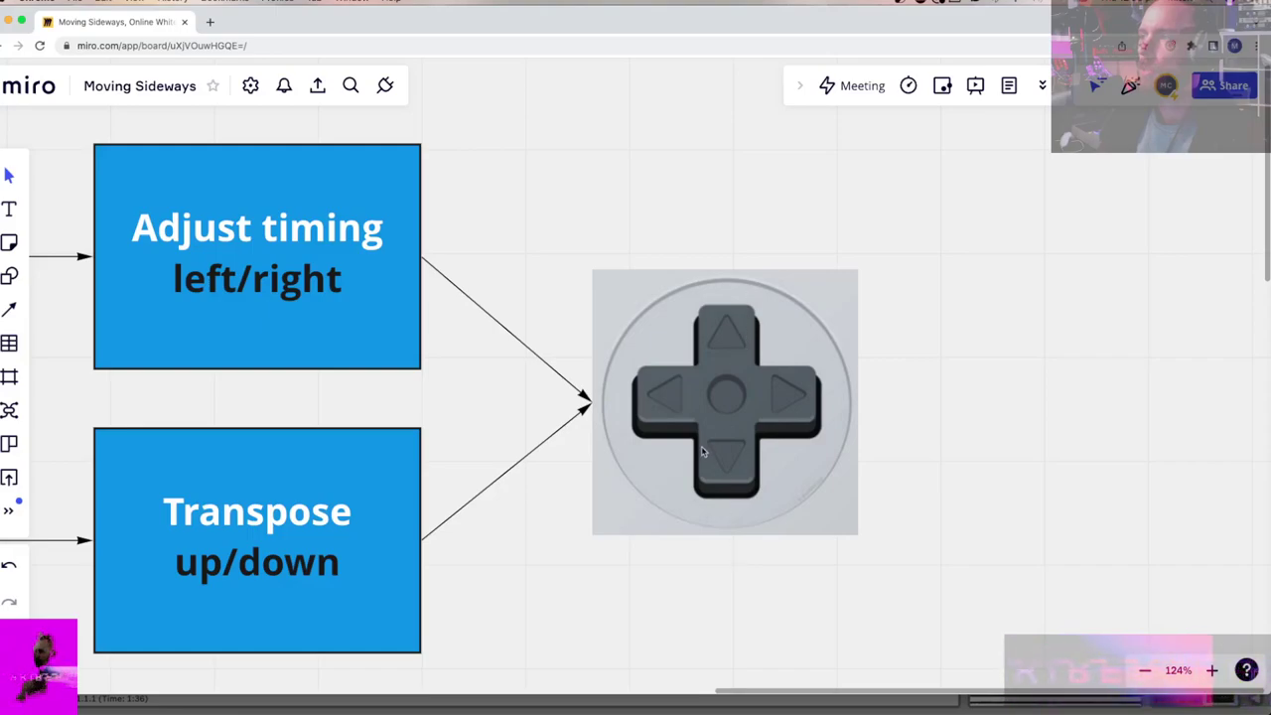
Step: Switch from the Miro board to Ableton Live, and play the Keys 2 clip at bar 41 with the Keys track soloed
{"action": "scroll", "coordinate": [749, 377], "scroll_direction": "left", "scroll_amount": 2}
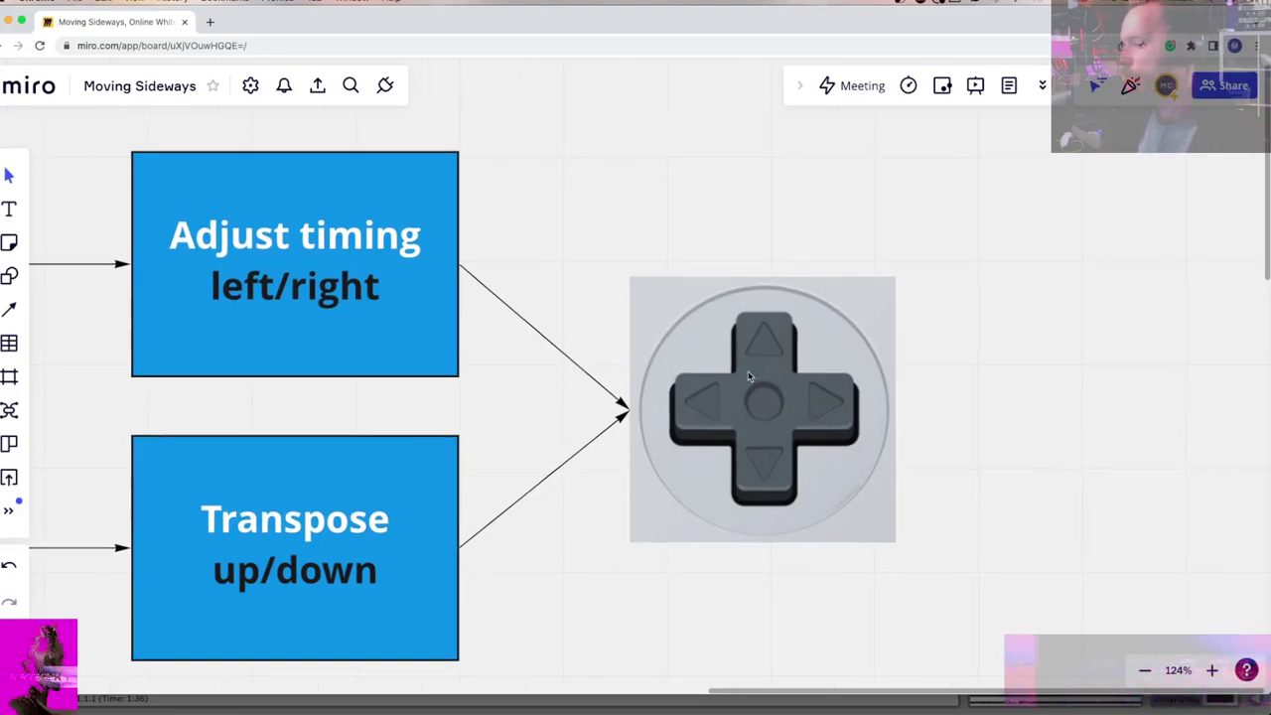
{"action": "key", "text": "super+Tab"}
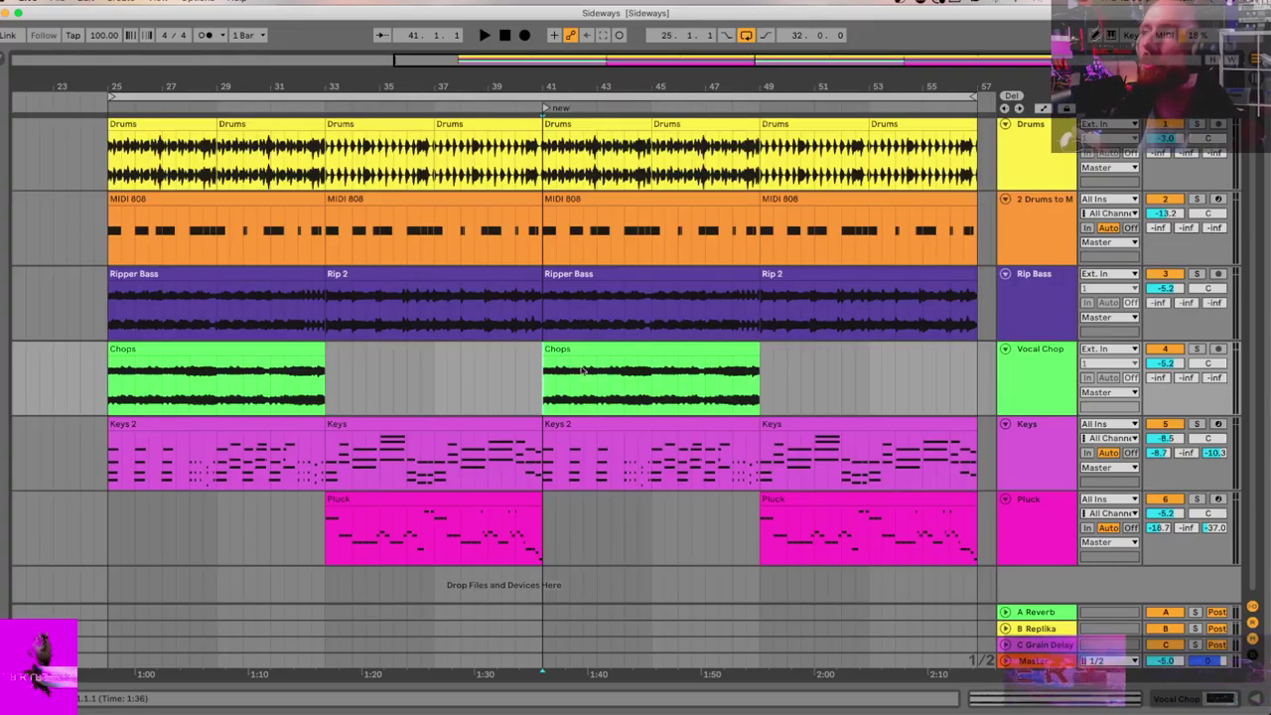
{"action": "left_click", "coordinate": [581, 425]}
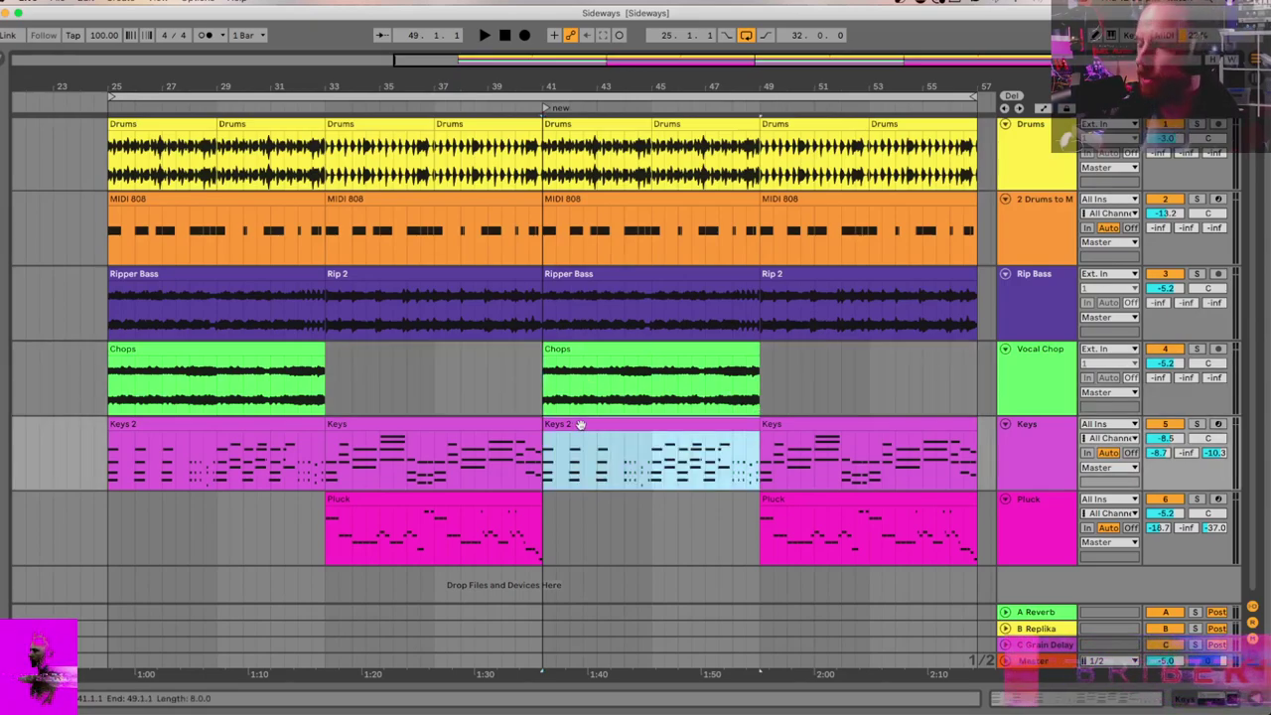
{"action": "key", "text": "s"}
{"action": "key", "text": "space"}
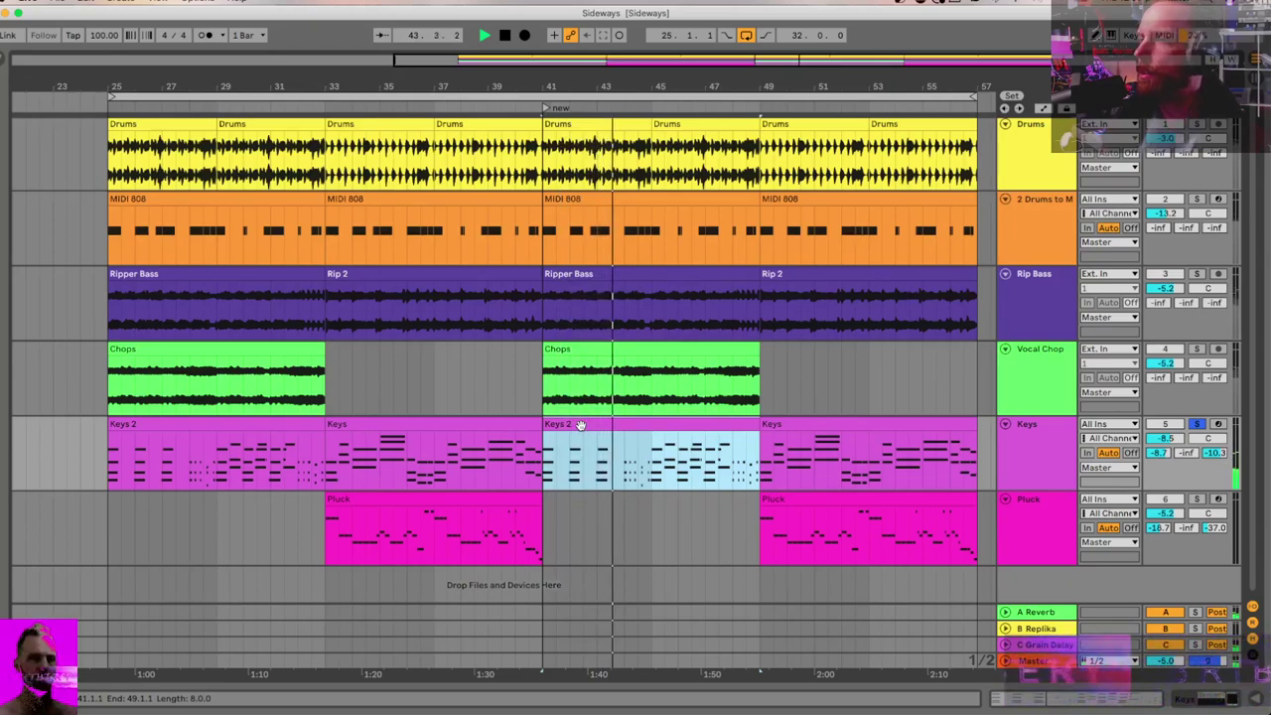
Step: Transpose all notes of the Keys 2 clip at bar 41 down one octave and audition it
{"action": "double_click", "coordinate": [660, 437]}
{"action": "key", "text": "space"}
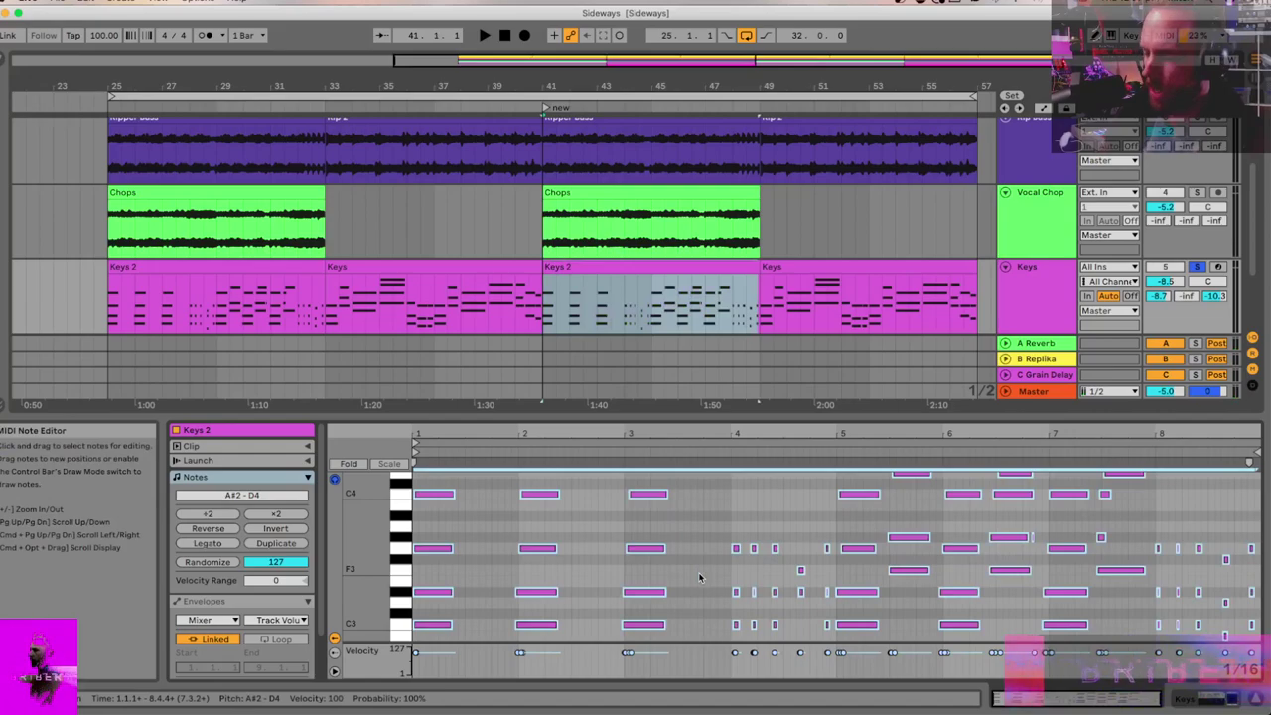
{"action": "key", "text": "shift+Down"}
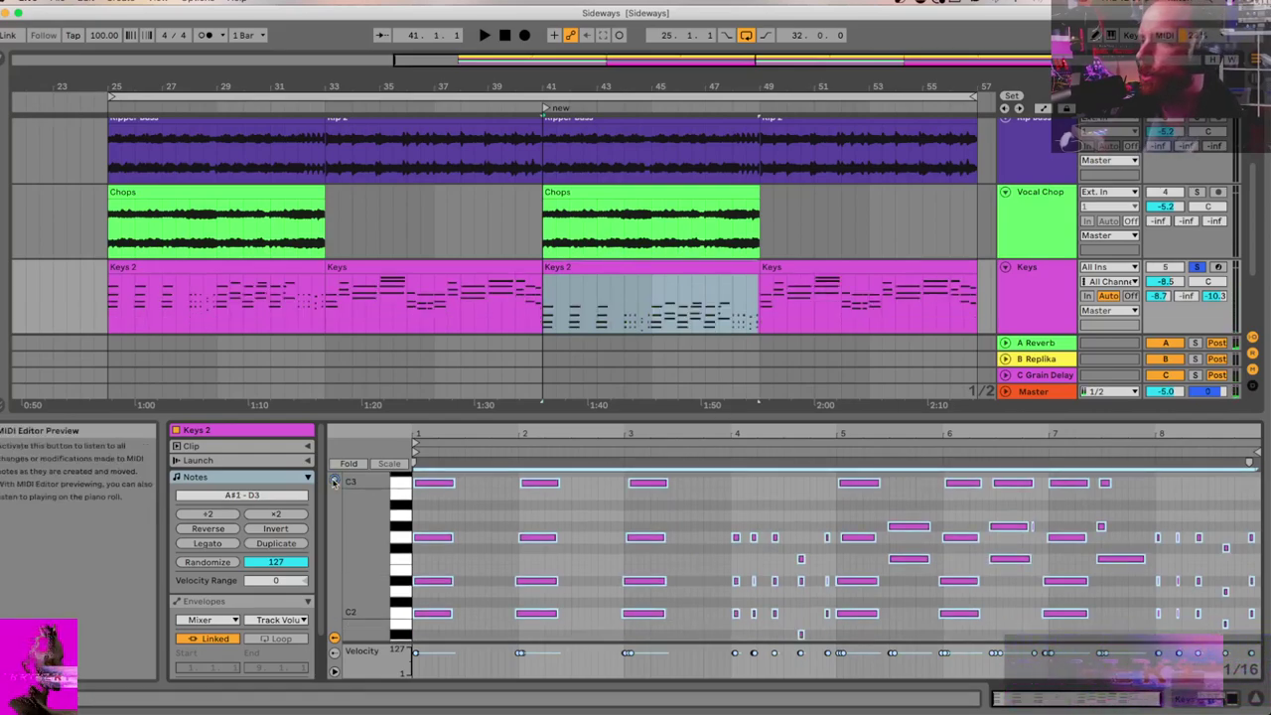
{"action": "key", "text": "space"}
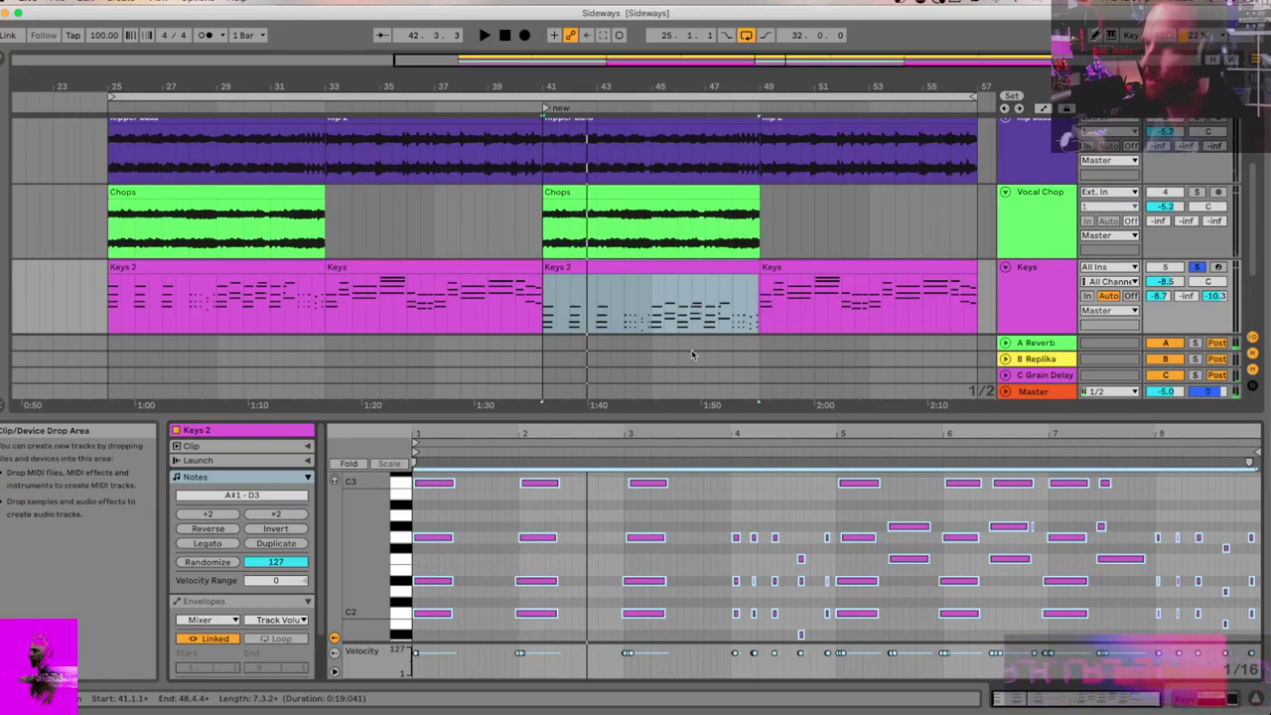
Step: Transpose the Keys 2 clip's notes down another octave, to A#0 - D2, and play the result
{"action": "key", "text": "shift+Down"}
{"action": "key", "text": "space"}
{"action": "key", "text": "space"}
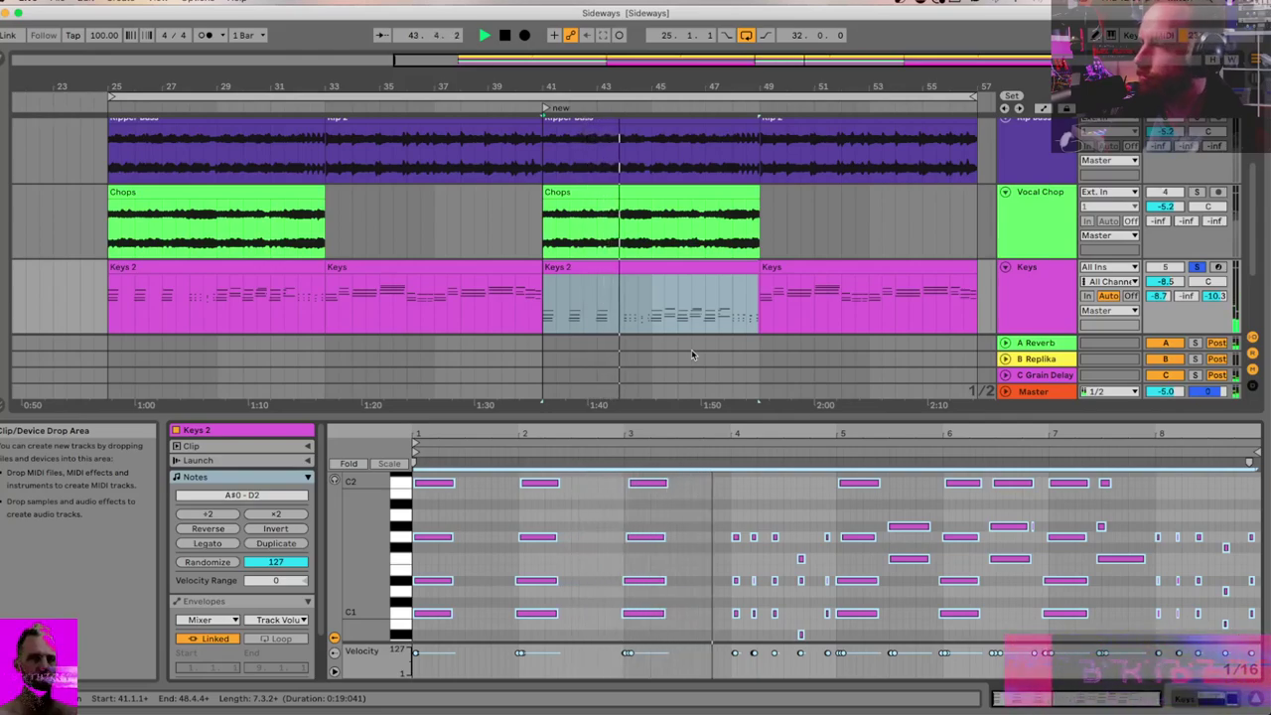
Step: Compare the original Keys 2 clip at bar 25 with the transposed copy at bar 41, playing with the Keys track unsoloed
{"action": "key", "text": "minus"}
{"action": "key", "text": "space"}
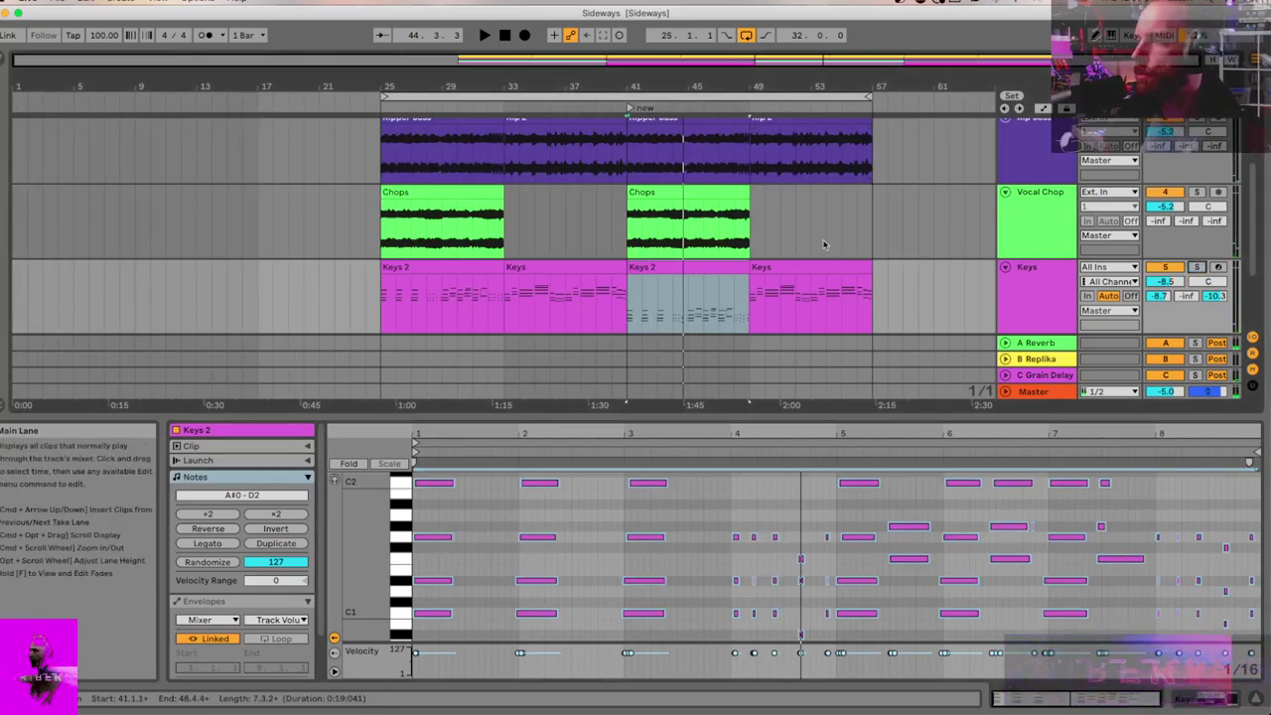
{"action": "left_click", "coordinate": [385, 278]}
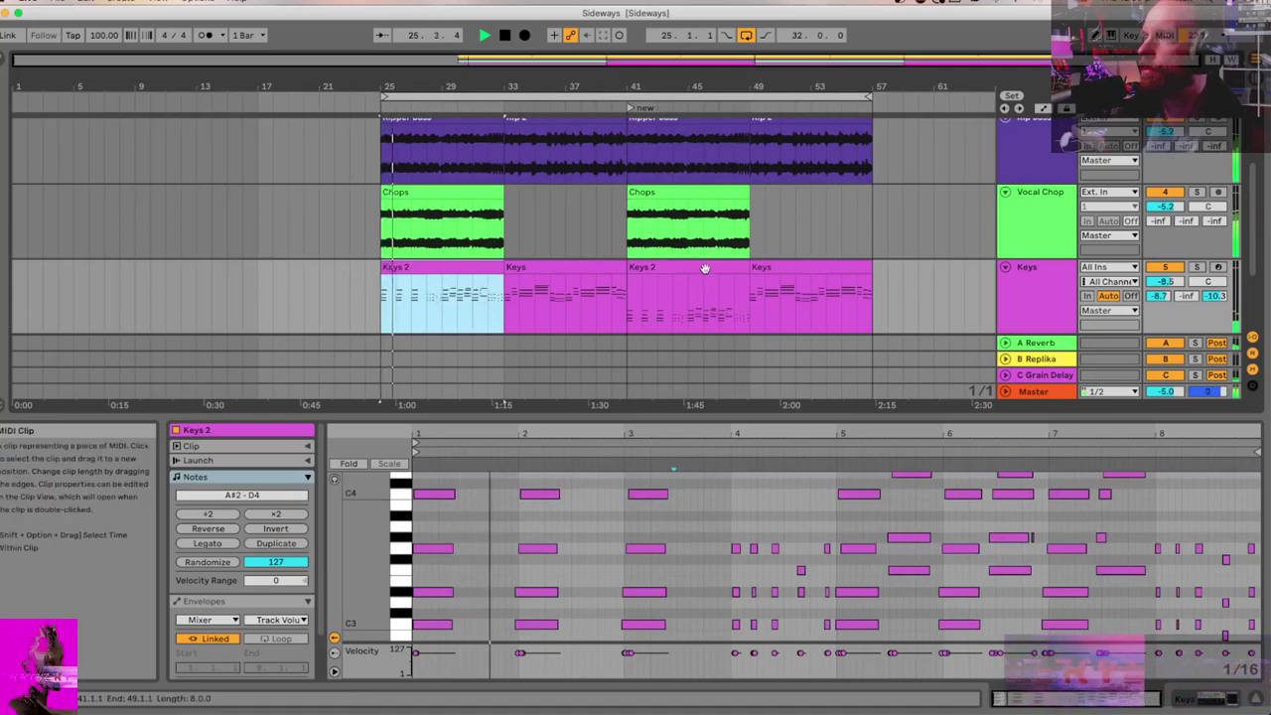
{"action": "left_click", "coordinate": [704, 269]}
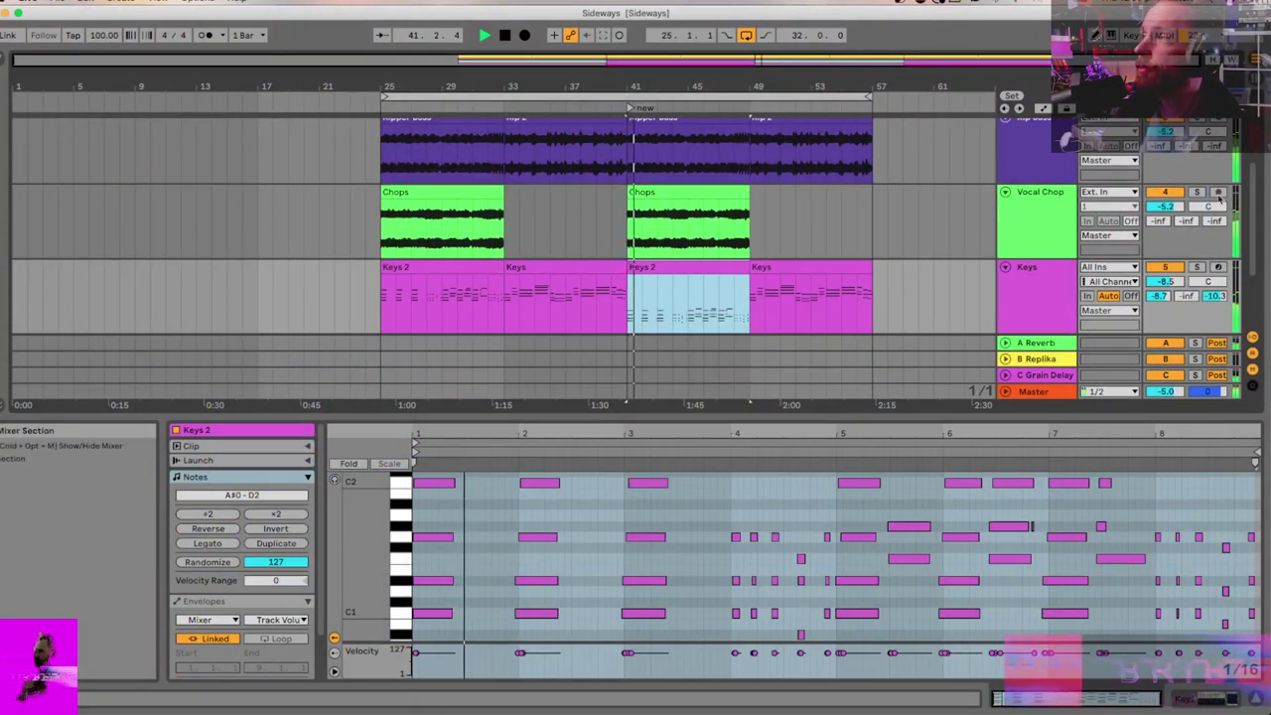
Step: Solo and warp the Chops clip at bar 41, transpose it down 12 semitones, and compare it unsoloed with the original at bar 25
{"action": "left_click", "coordinate": [1197, 191]}
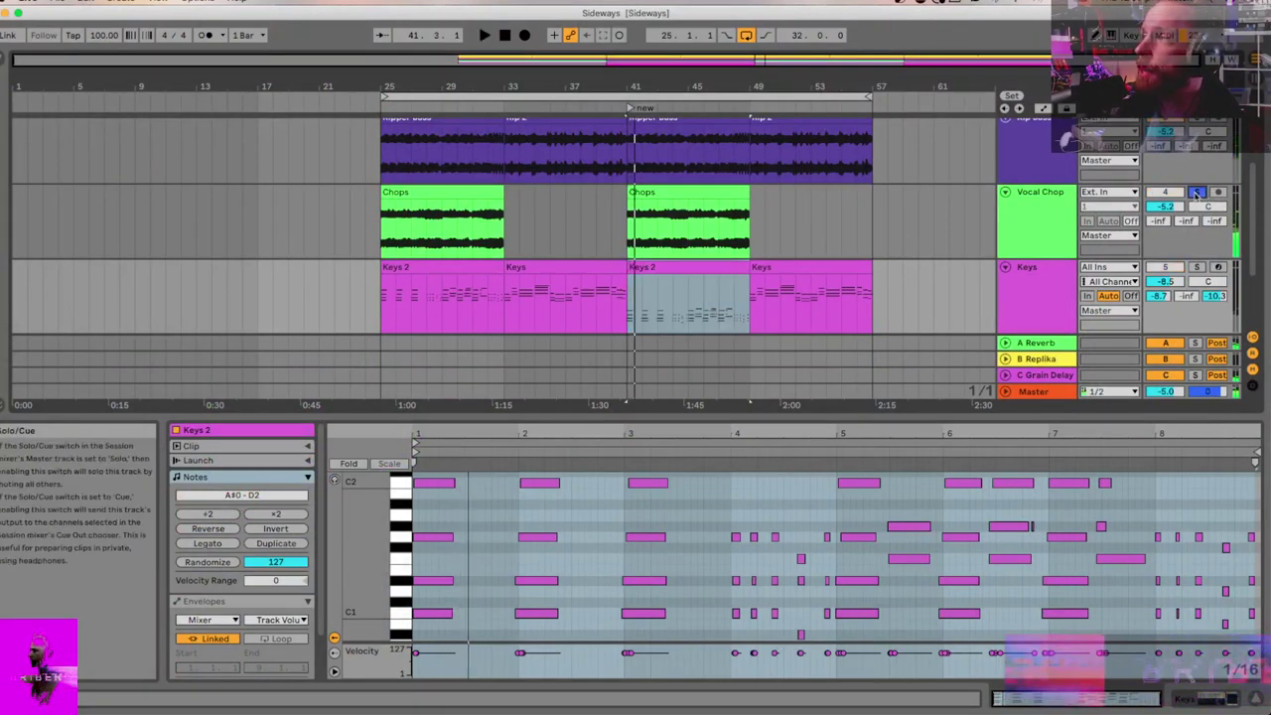
{"action": "left_click", "coordinate": [665, 193]}
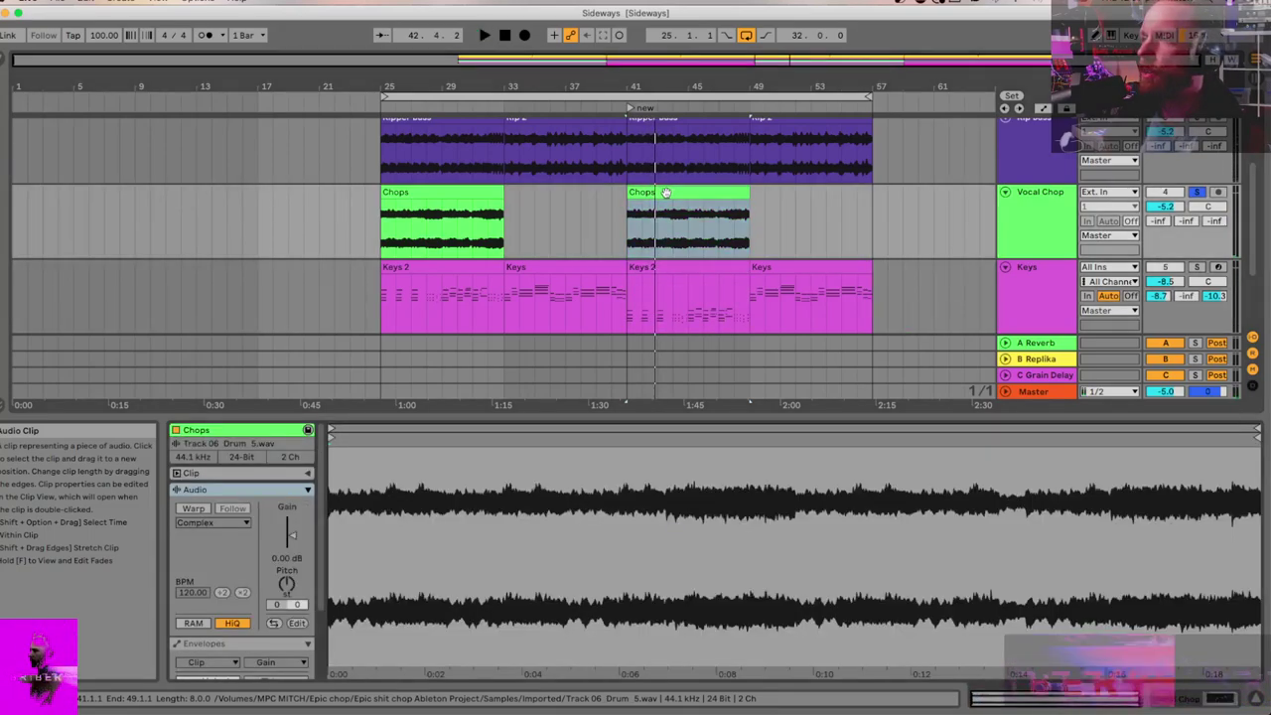
{"action": "left_click", "coordinate": [199, 510]}
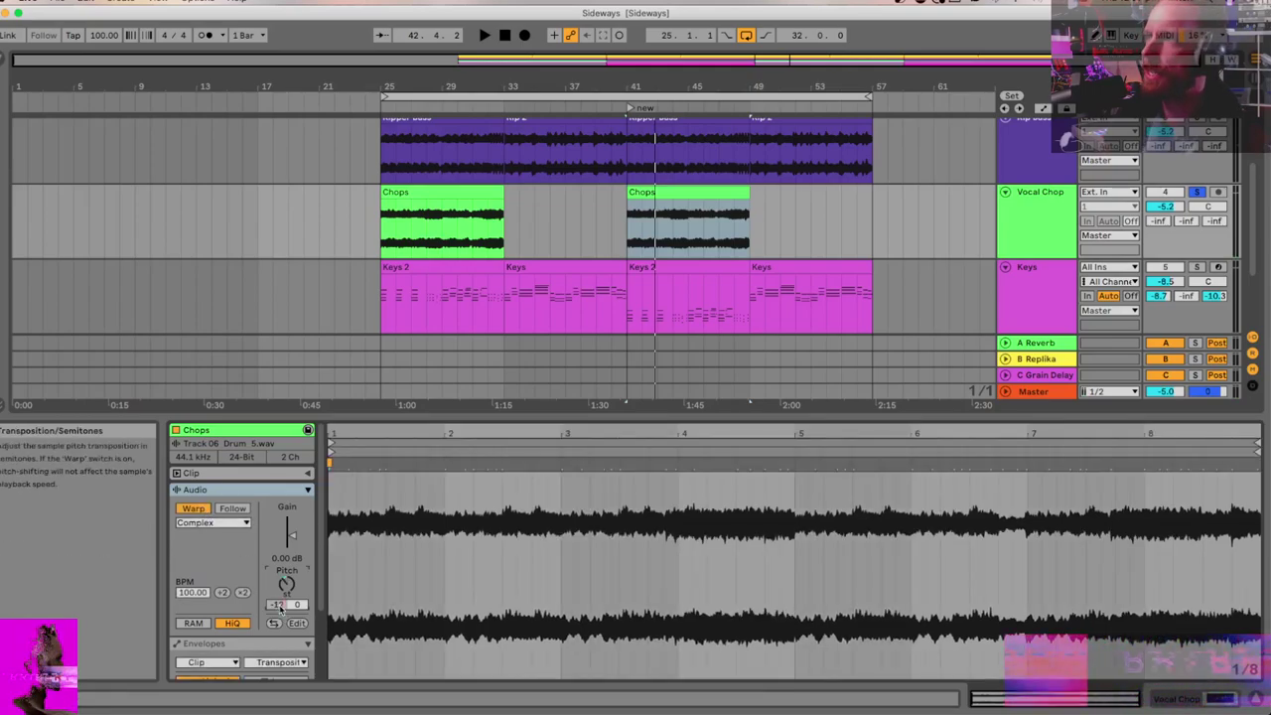
{"action": "key", "text": "space"}
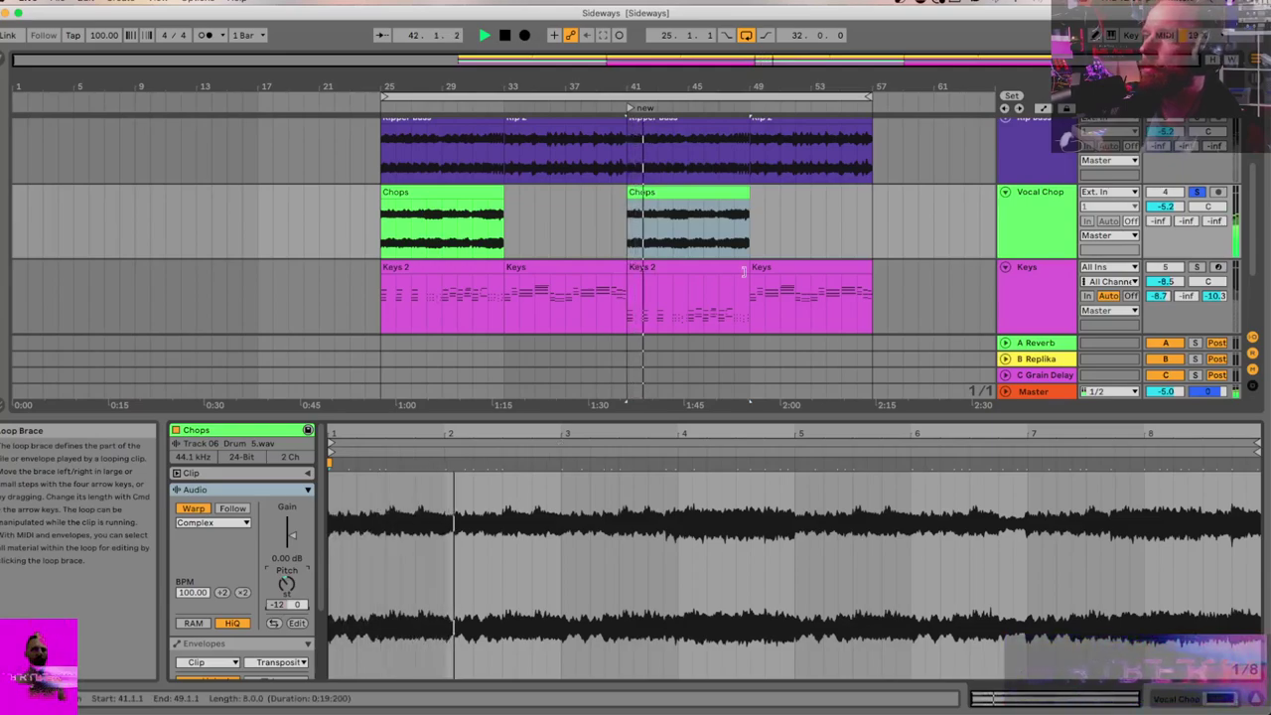
{"action": "left_click", "coordinate": [442, 194]}
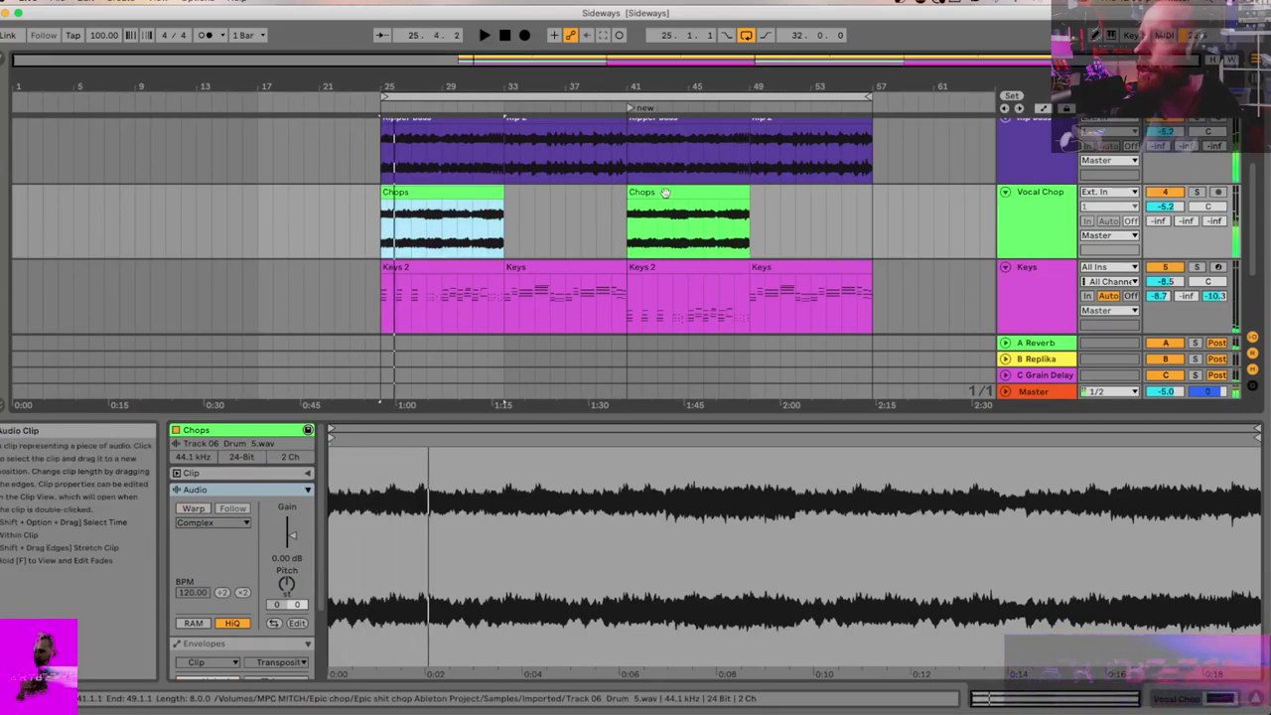
{"action": "left_click", "coordinate": [665, 192]}
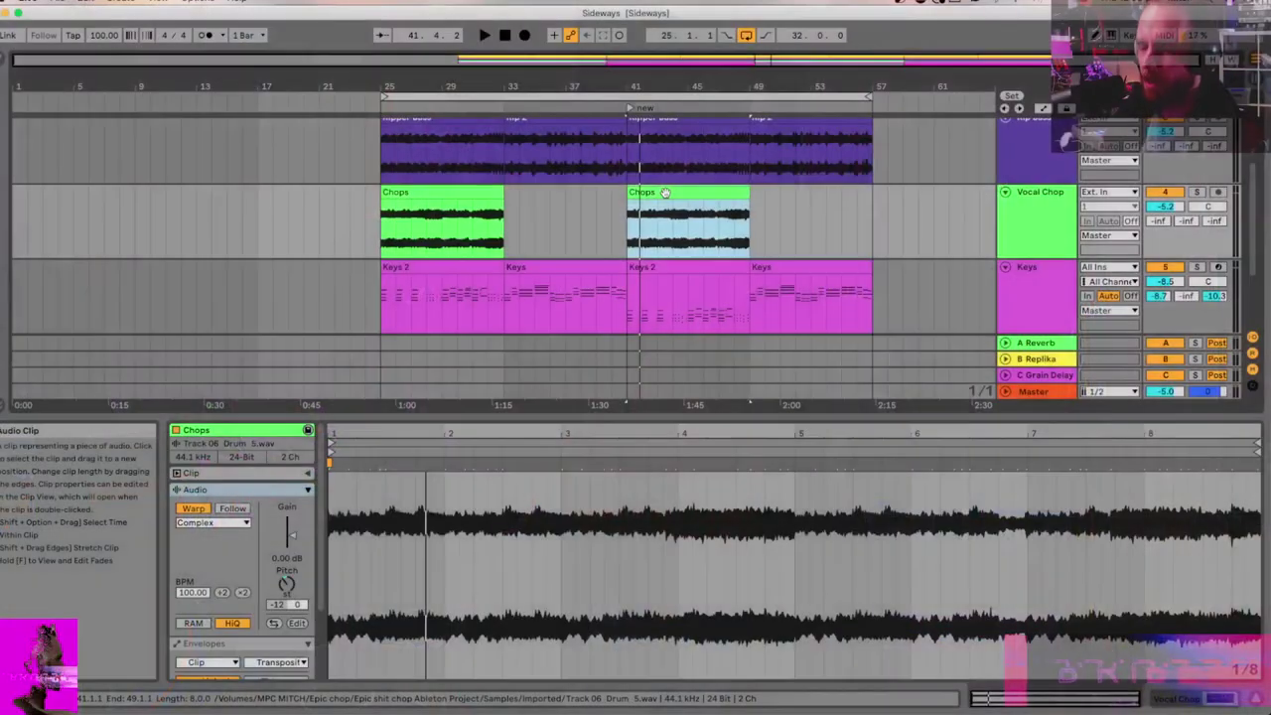
Step: Play the original Ripper Bass clip, then warp its copy at bar 41, transpose it down 12 semitones, and audition it soloed and unsoloed
{"action": "scroll", "coordinate": [655, 208], "scroll_direction": "up", "scroll_amount": 3}
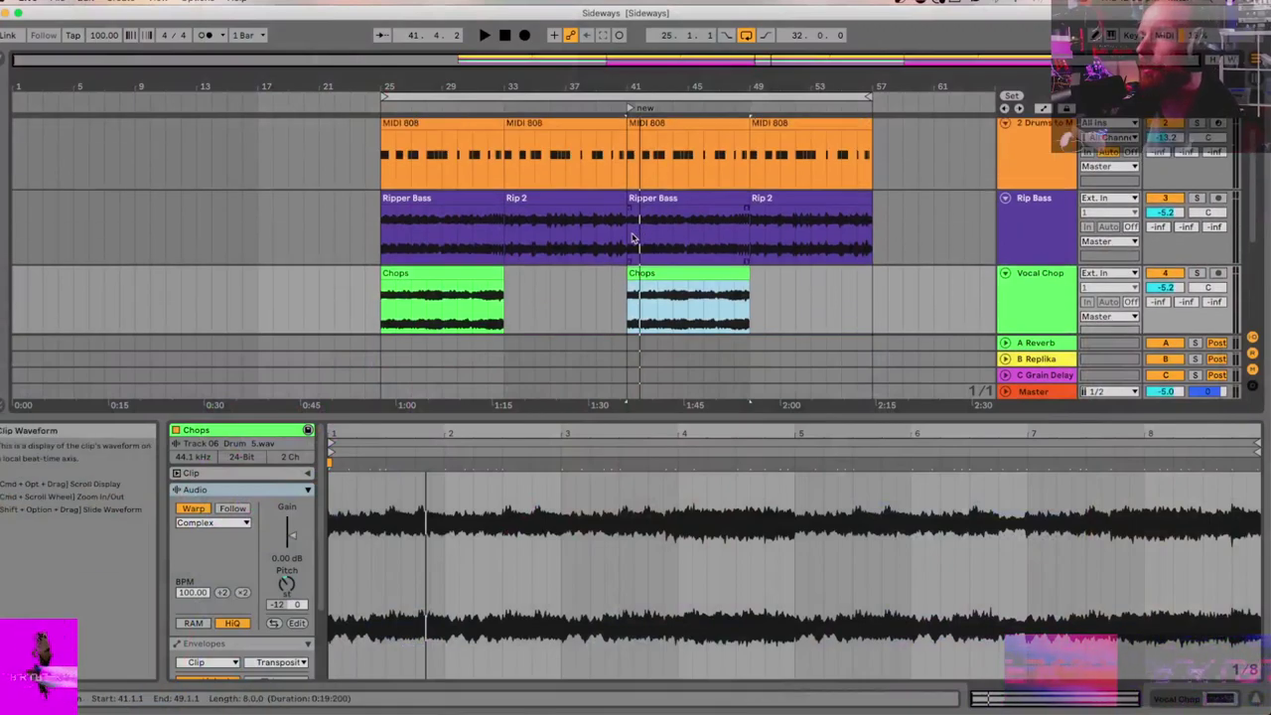
{"action": "left_click", "coordinate": [442, 197]}
{"action": "key", "text": "space"}
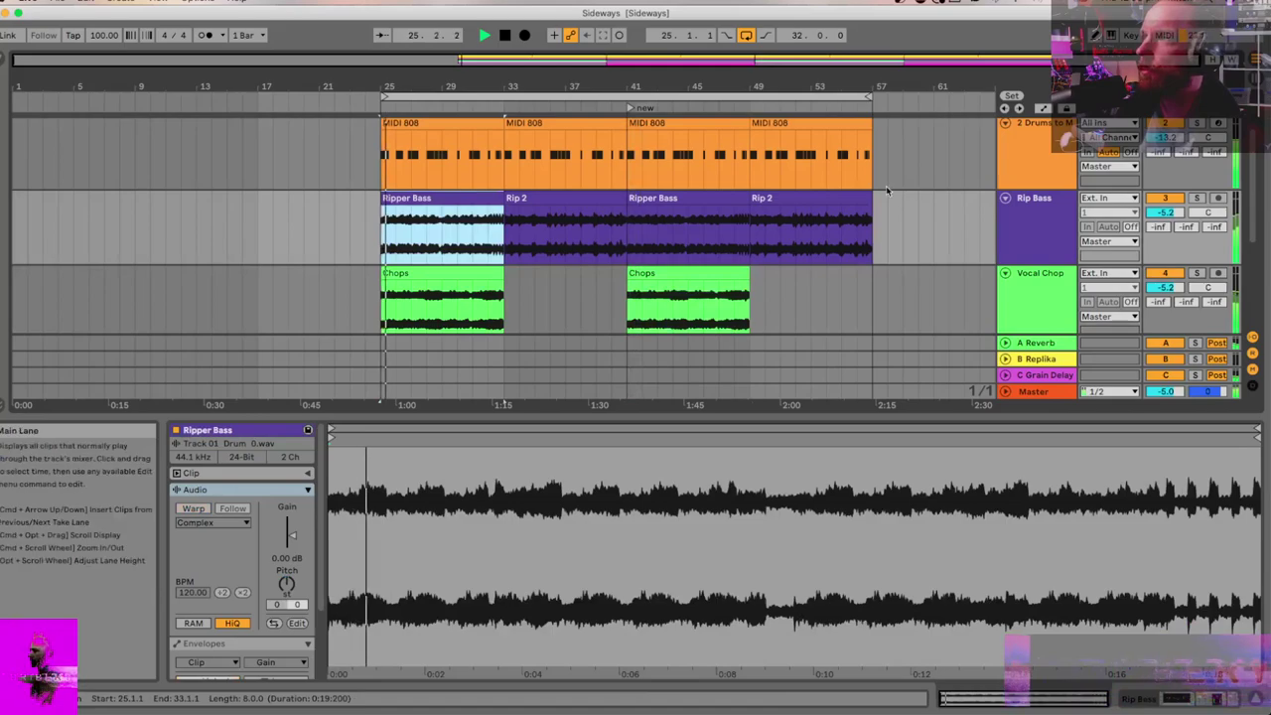
{"action": "left_click_drag", "start_coordinate": [629, 223], "coordinate": [750, 204]}
{"action": "key", "text": "space"}
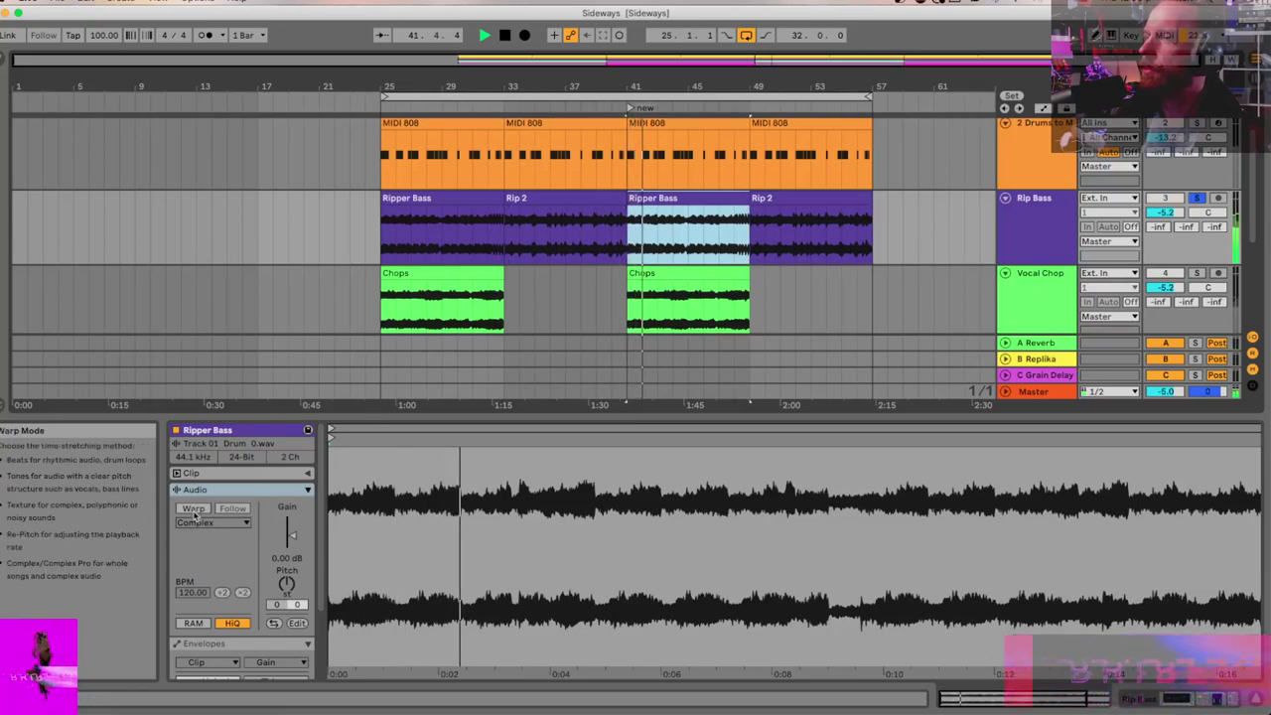
{"action": "left_click", "coordinate": [194, 509]}
{"action": "key", "text": "space"}
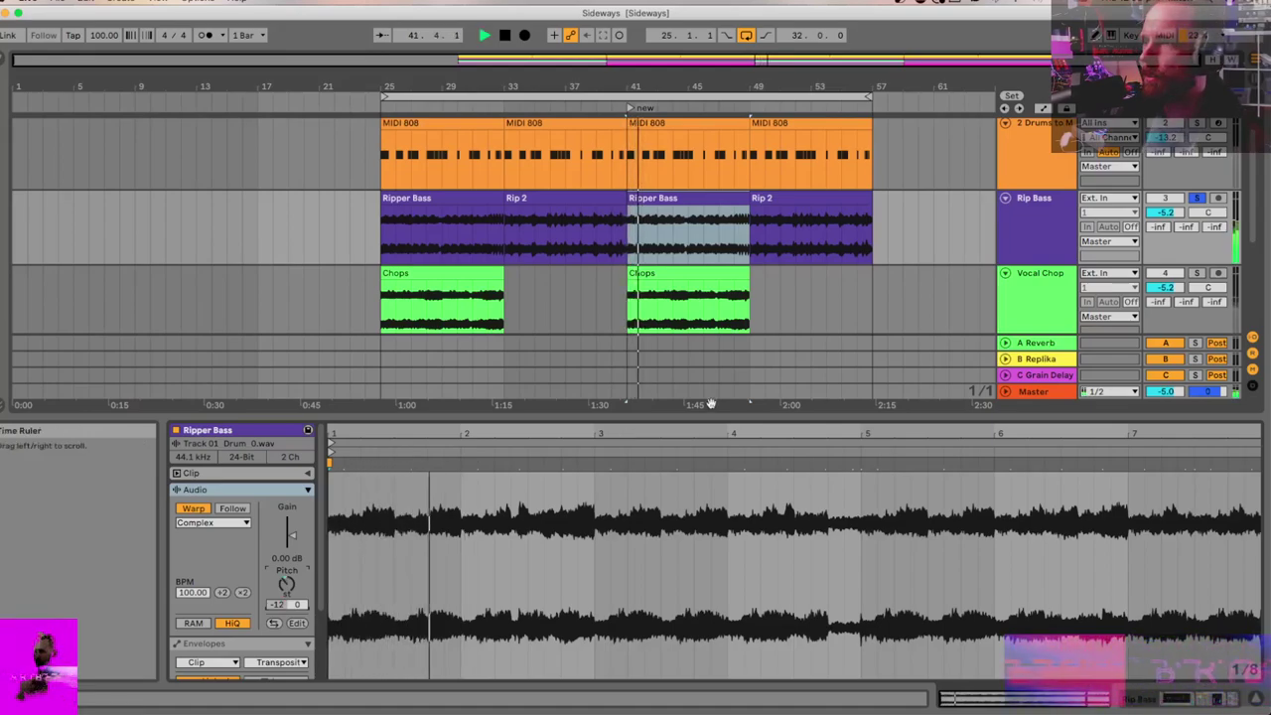
{"action": "key", "text": "space"}
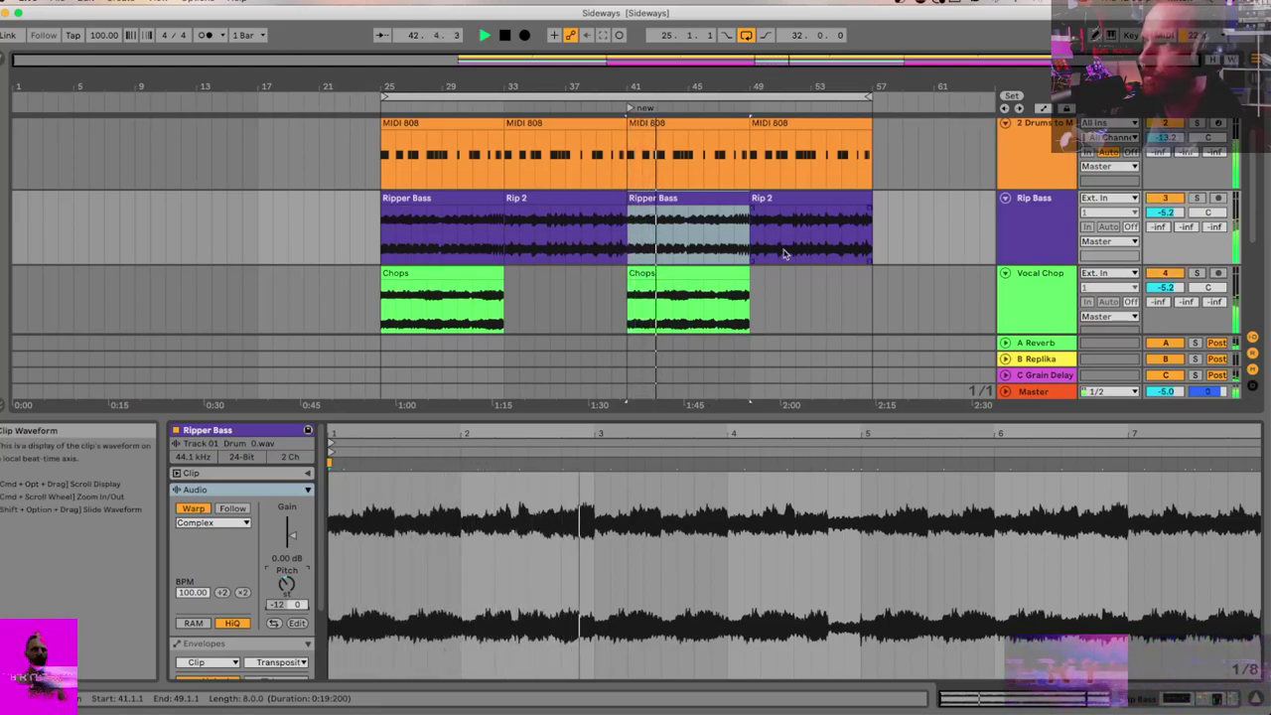
Step: Compare the original Ripper Bass clip at bar 25 with the transposed copy at bar 41 in the full mix
{"action": "left_click", "coordinate": [442, 198]}
{"action": "key", "text": "space"}
{"action": "key", "text": "space"}
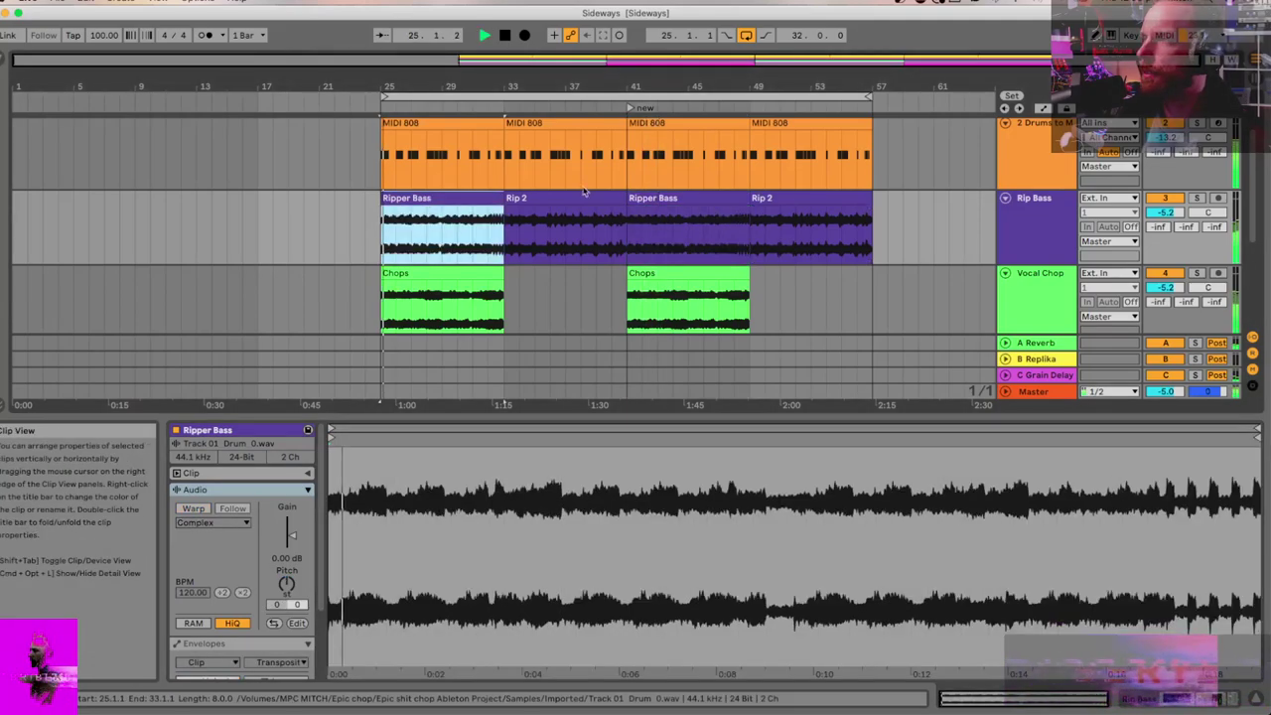
{"action": "key", "text": "space"}
{"action": "left_click", "coordinate": [685, 198]}
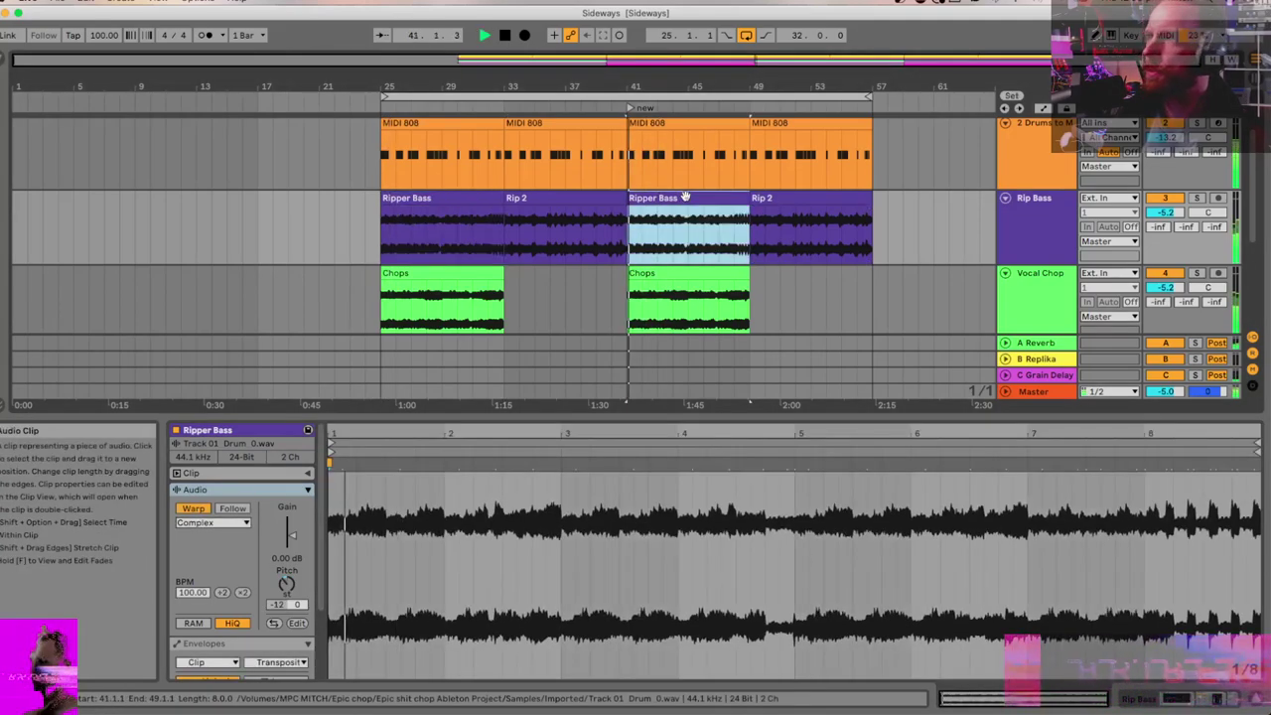
{"action": "key", "text": "space"}
Step: Crop the sample of the first Drums clip in the new section, at bar 41
{"action": "scroll", "coordinate": [685, 199], "scroll_direction": "up", "scroll_amount": 3}
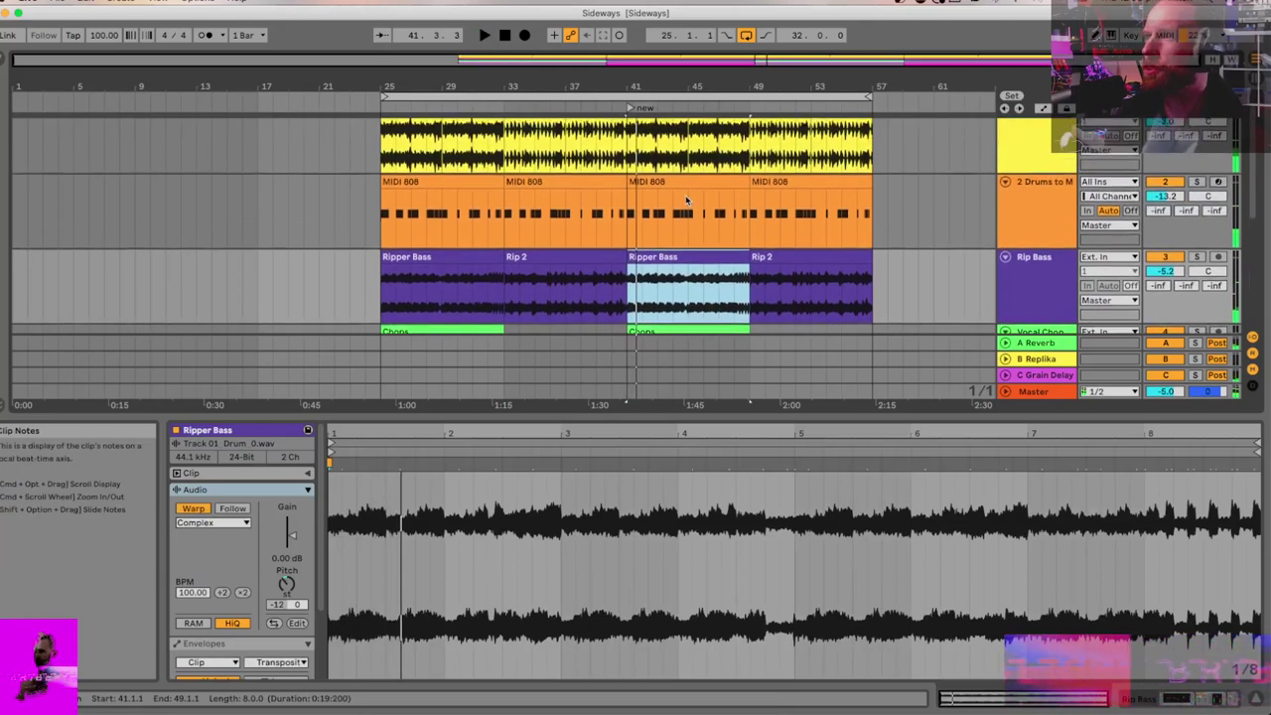
{"action": "scroll", "coordinate": [685, 201], "scroll_direction": "up", "scroll_amount": 1}
{"action": "left_click", "coordinate": [670, 132]}
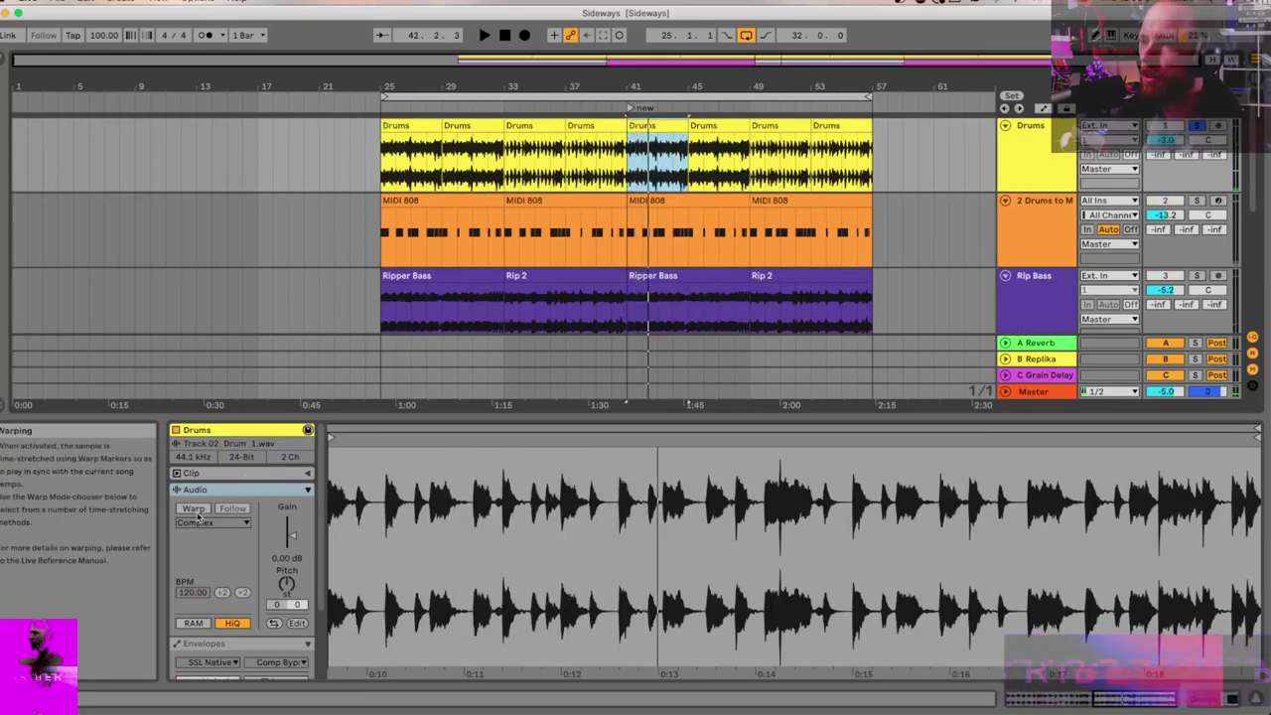
{"action": "right_click", "coordinate": [658, 133]}
{"action": "left_click", "coordinate": [680, 411]}
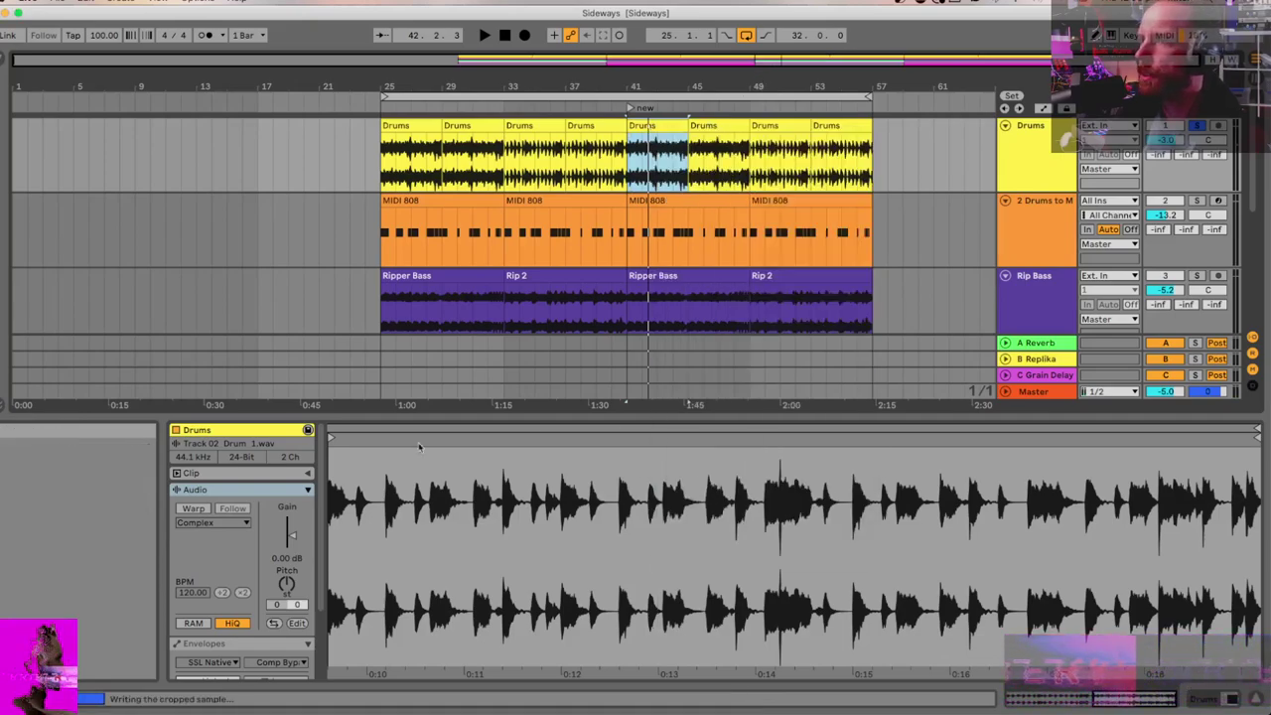
Step: Warp the cropped Drums clip in Re-Pitch mode, stretch it to double length so it ends at bar 49, and play it
{"action": "left_click", "coordinate": [192, 509]}
{"action": "left_click", "coordinate": [212, 522]}
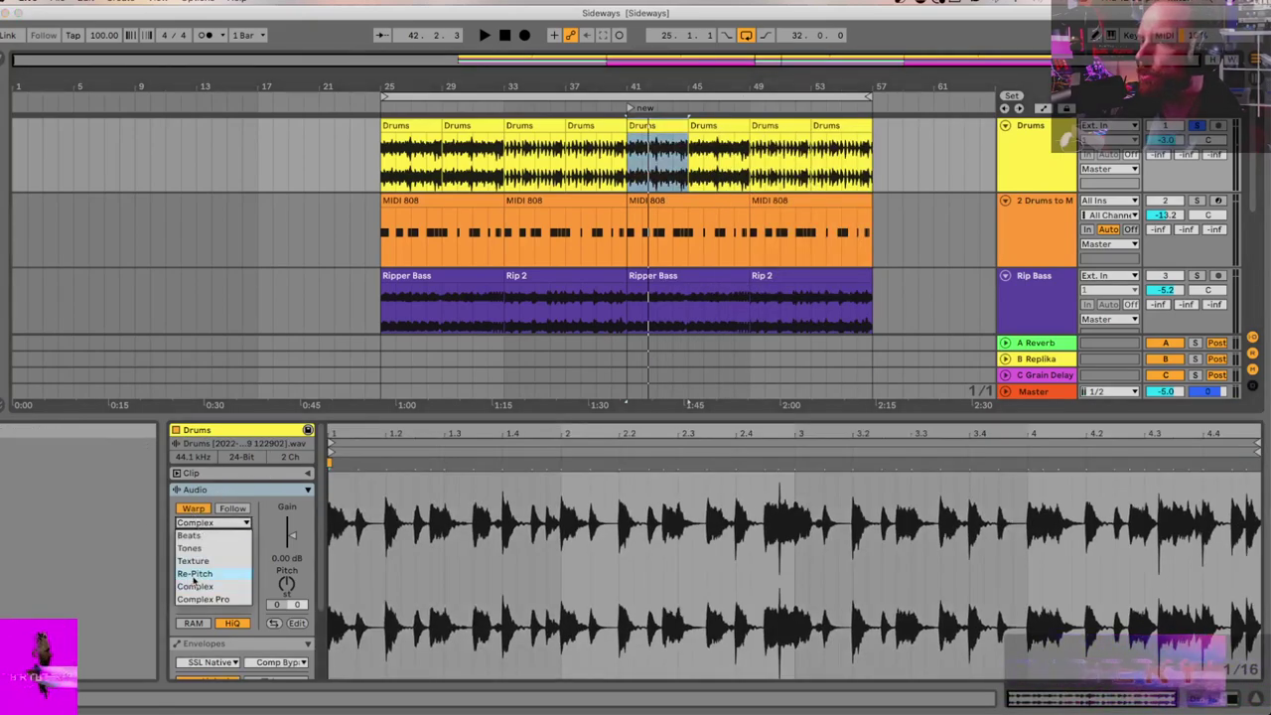
{"action": "left_click", "coordinate": [195, 574]}
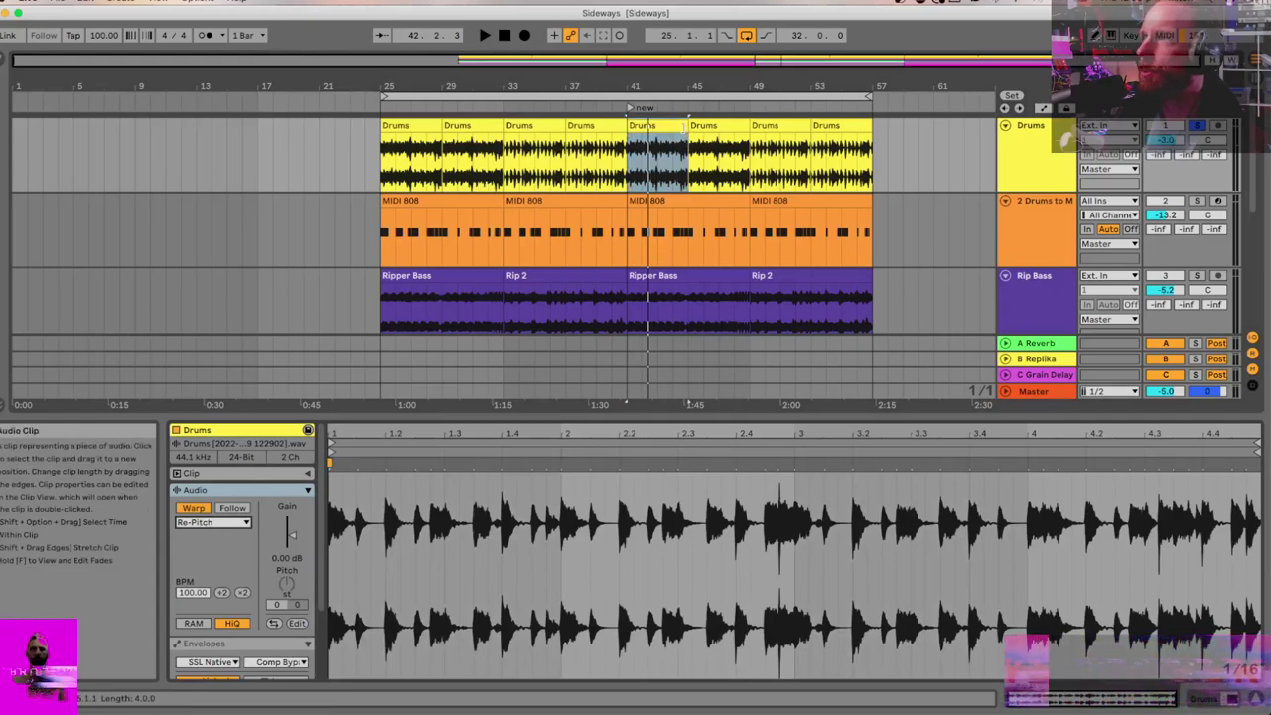
{"action": "left_click_drag", "start_coordinate": [685, 126], "coordinate": [742, 119]}
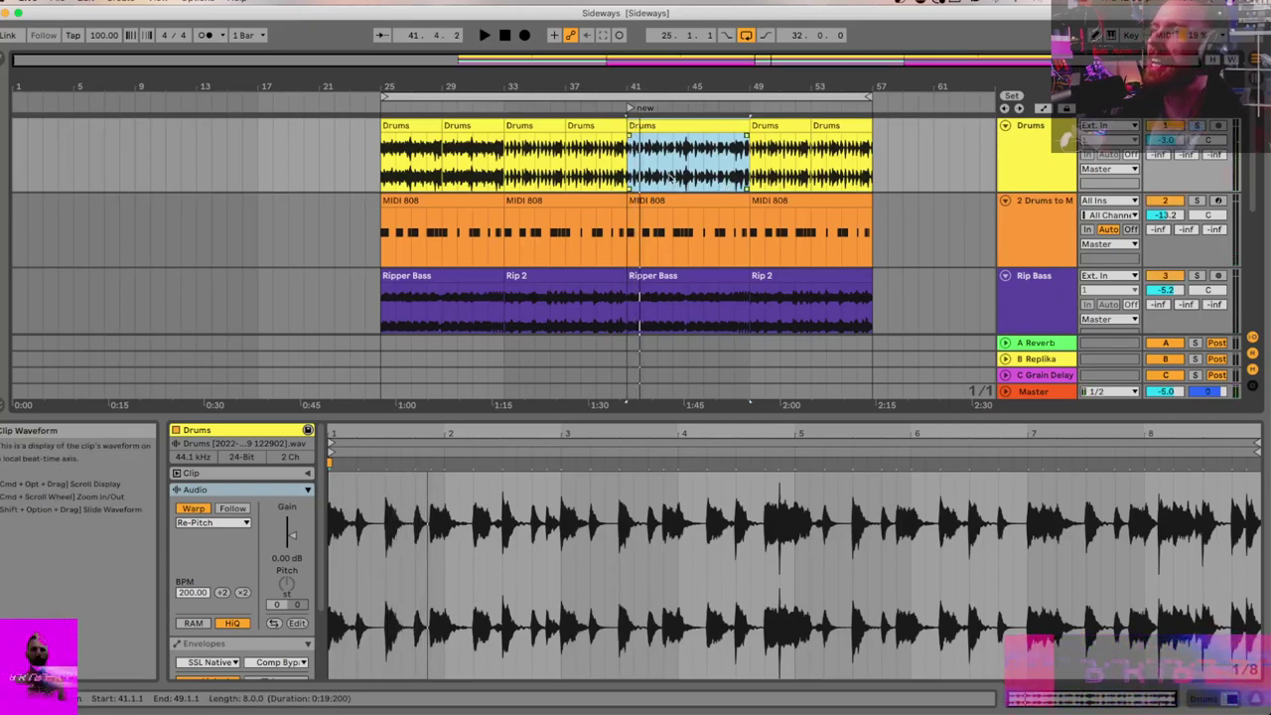
{"action": "key", "text": "space"}
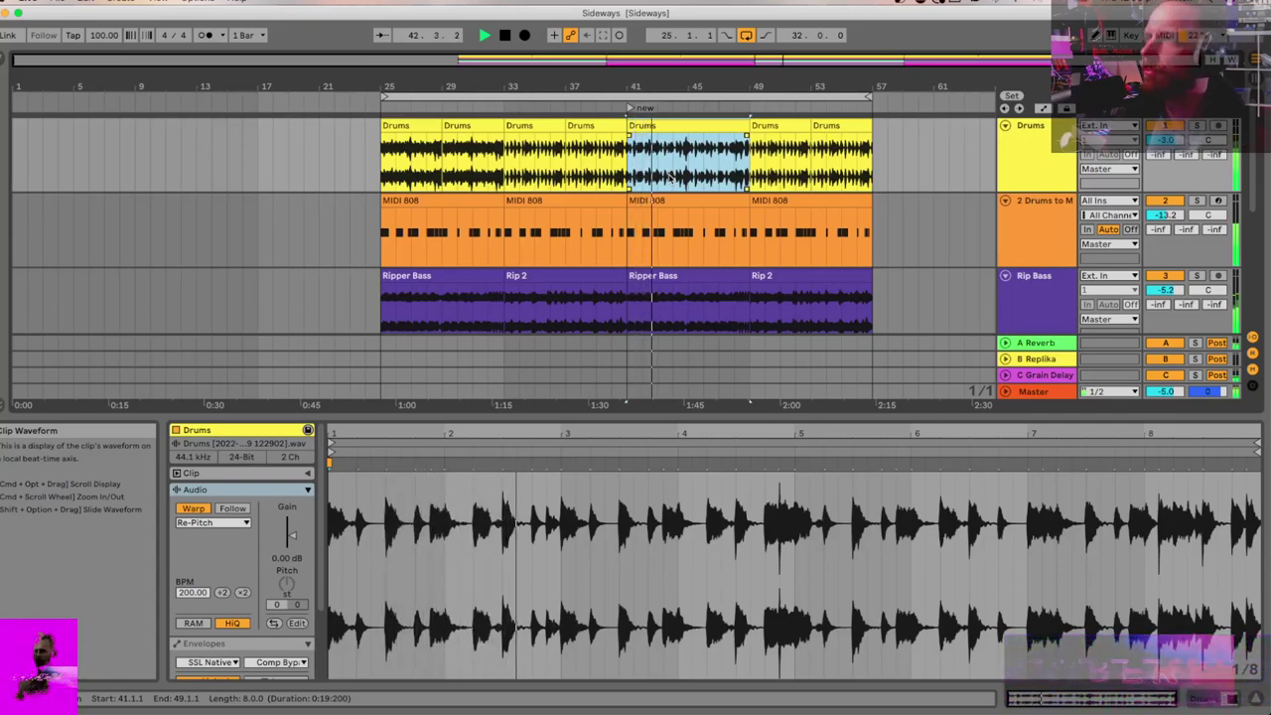
Step: Transpose all notes of the Keys 2 clip at bar 41 up two octaves, to A#2 - D4, and play the result
{"action": "scroll", "coordinate": [672, 179], "scroll_direction": "down", "scroll_amount": 1}
{"action": "scroll", "coordinate": [671, 179], "scroll_direction": "down", "scroll_amount": 1}
{"action": "left_click", "coordinate": [672, 178]}
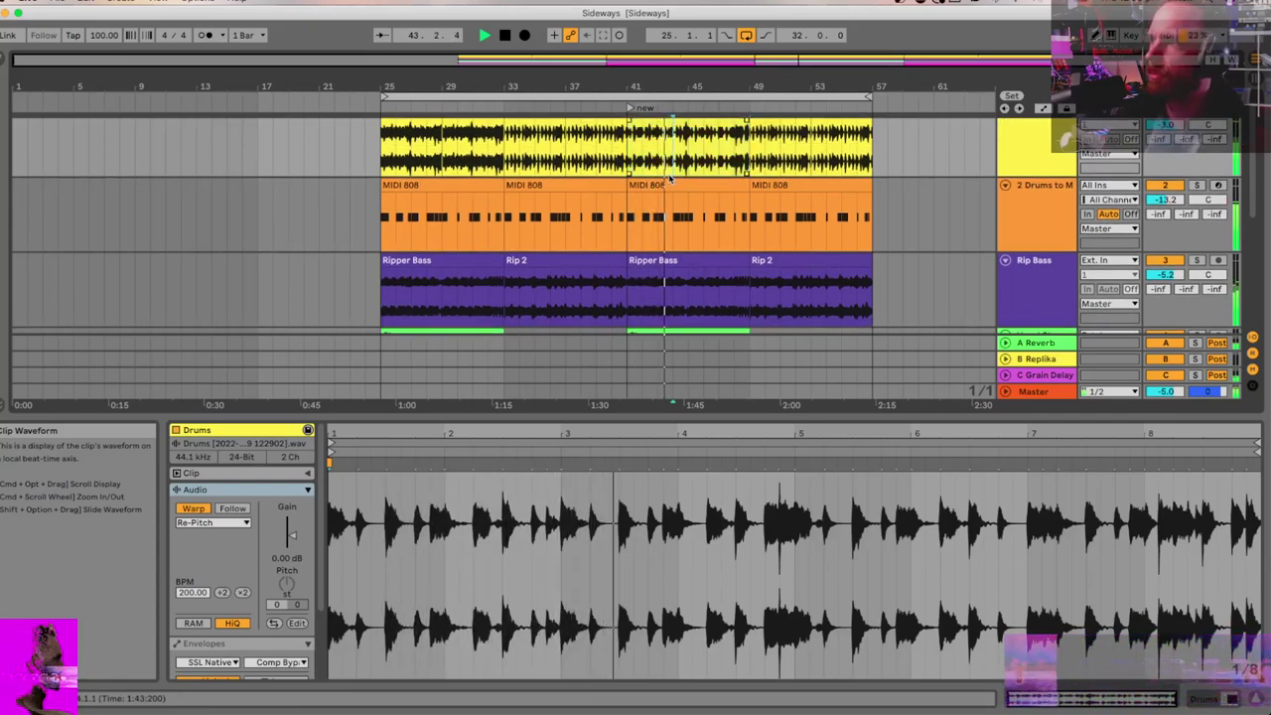
{"action": "scroll", "coordinate": [671, 178], "scroll_direction": "down", "scroll_amount": 10}
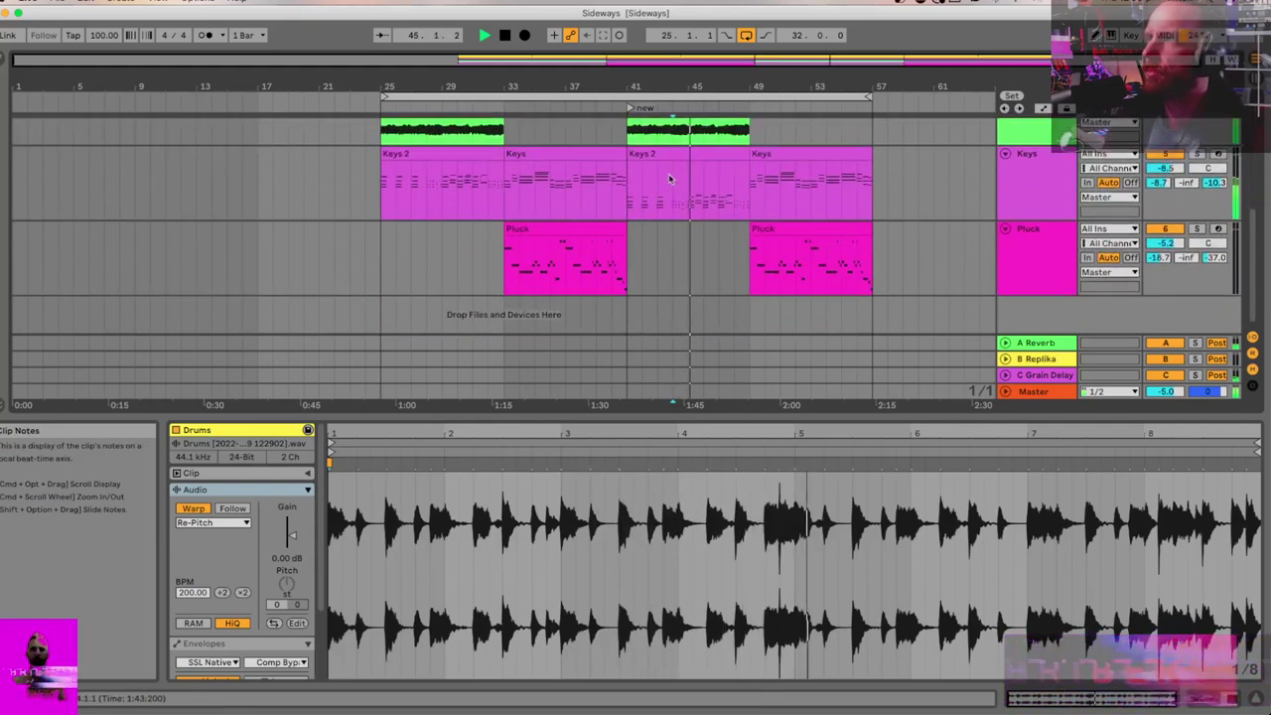
{"action": "left_click", "coordinate": [671, 176]}
{"action": "key", "text": "space"}
{"action": "left_click", "coordinate": [584, 525]}
{"action": "key", "text": "super+a"}
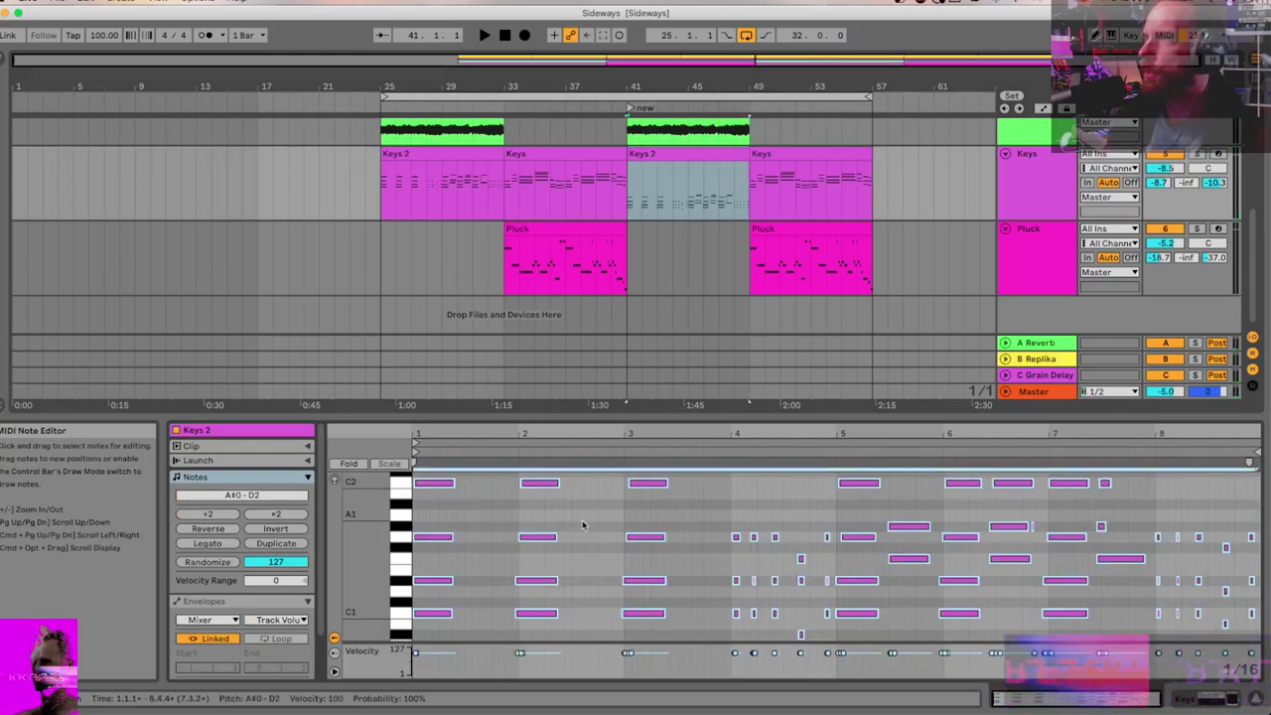
{"action": "key", "text": "shift+Up"}
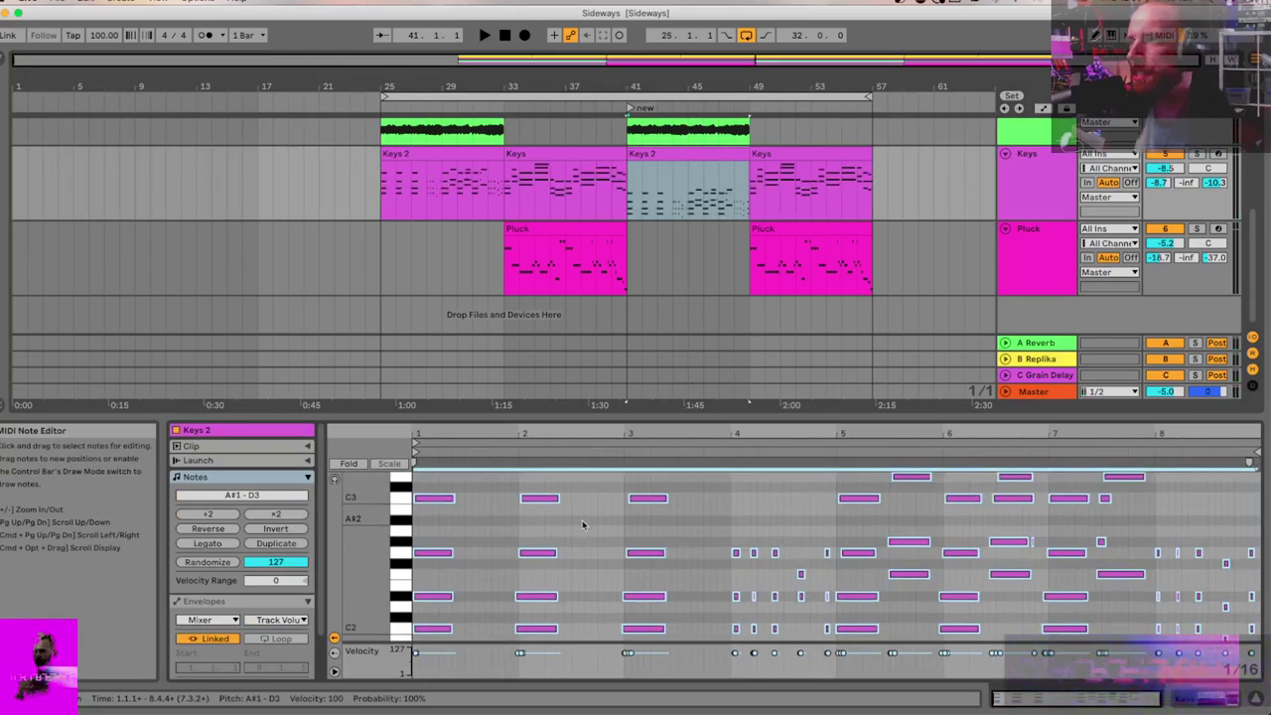
{"action": "key", "text": "shift+Up"}
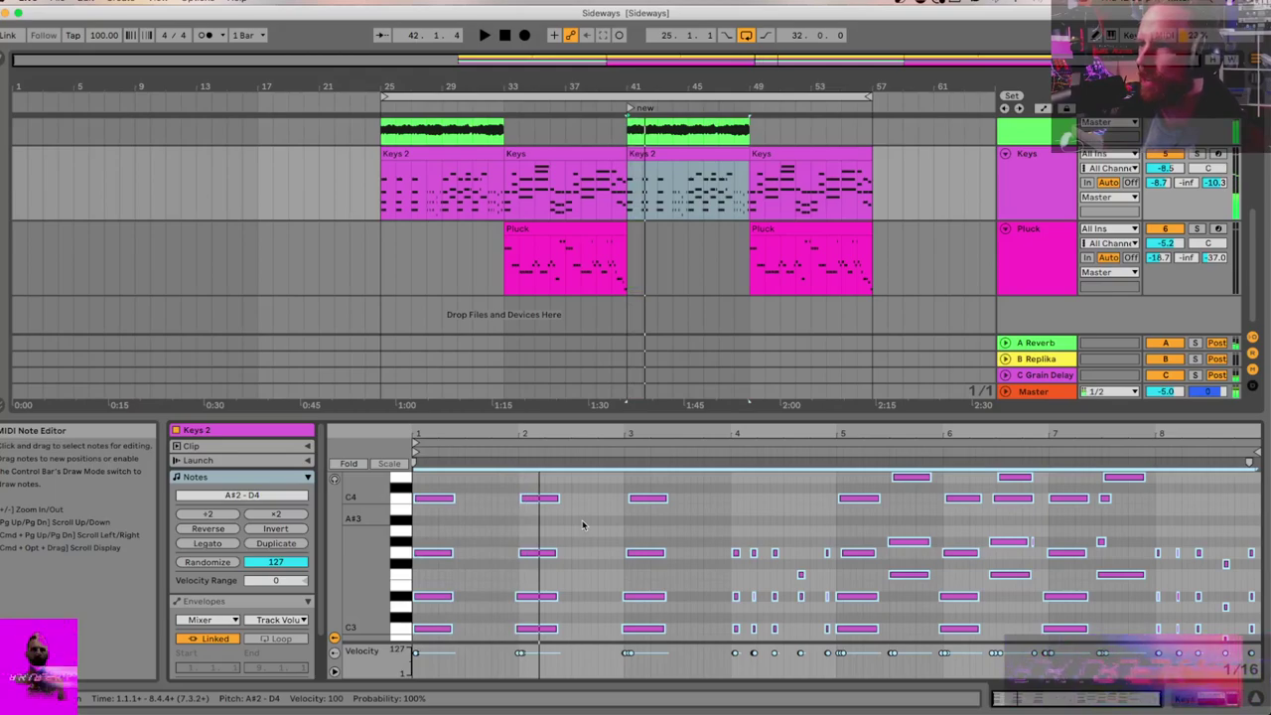
Step: Transpose the Keys 2 notes at bar 41 up another octave, to A#3 - D5, and compare the section with bar 25
{"action": "key", "text": "shift+Up"}
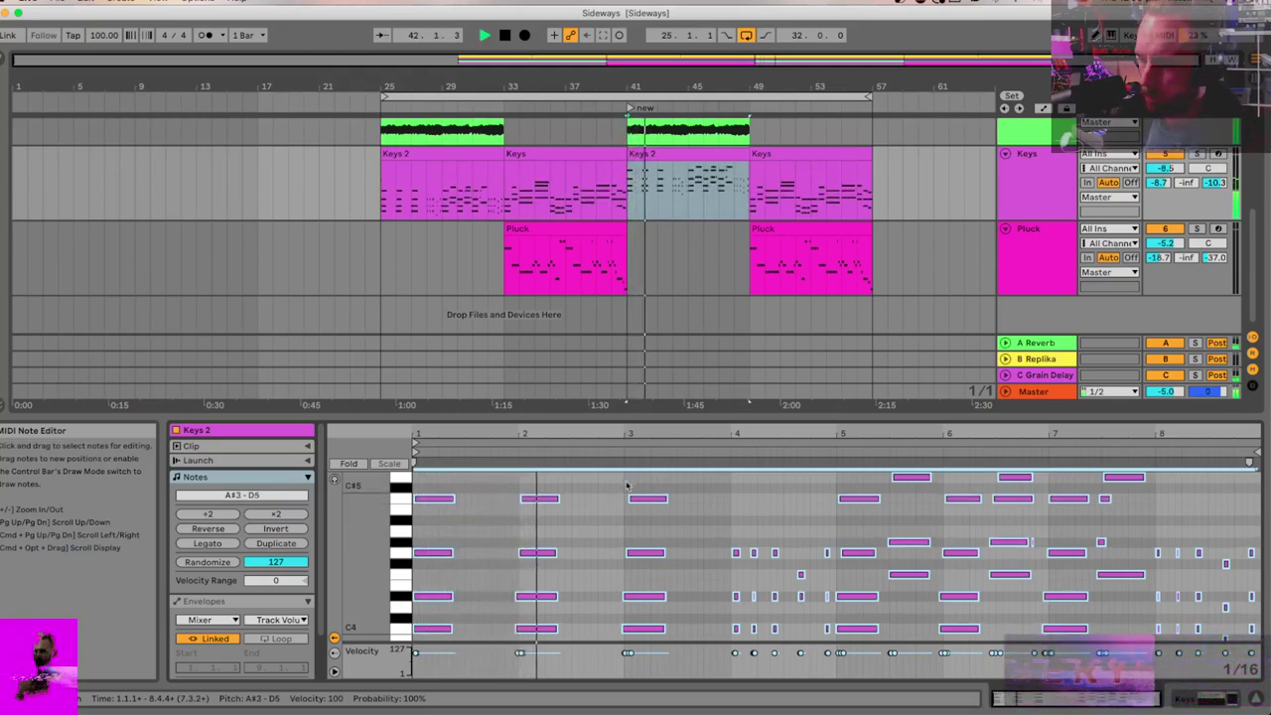
{"action": "left_click", "coordinate": [614, 415]}
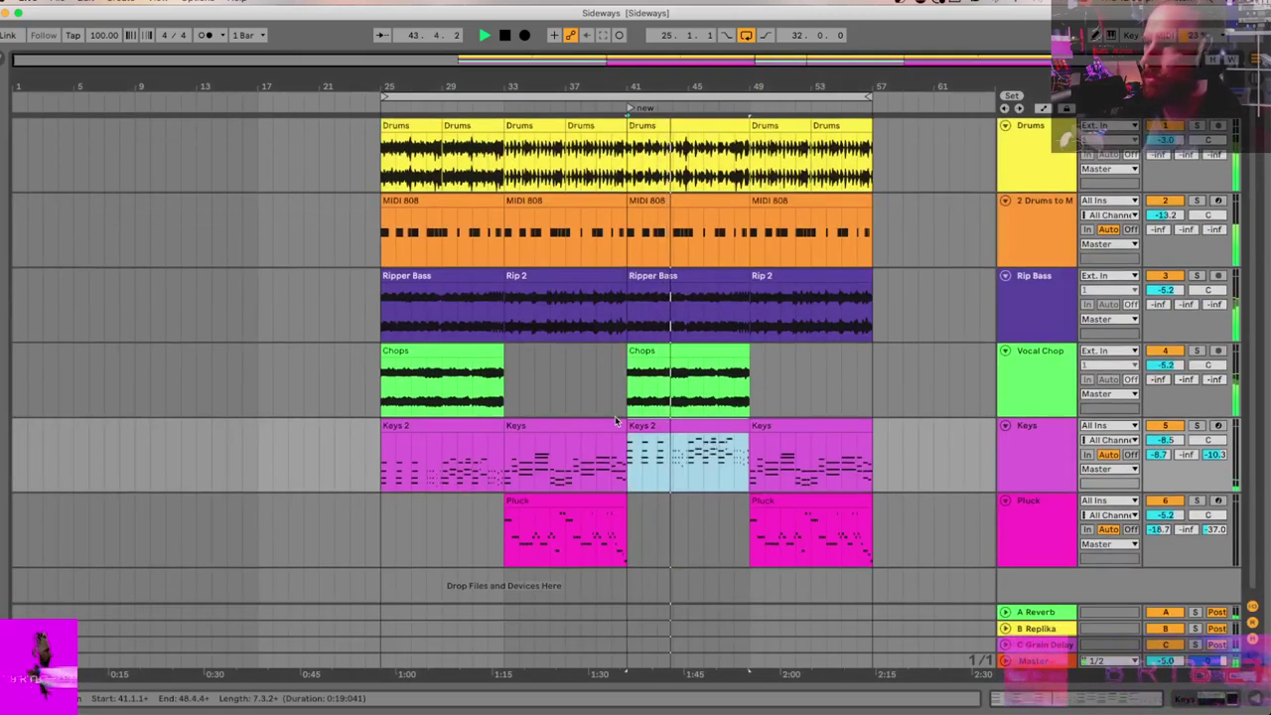
{"action": "left_click", "coordinate": [477, 425]}
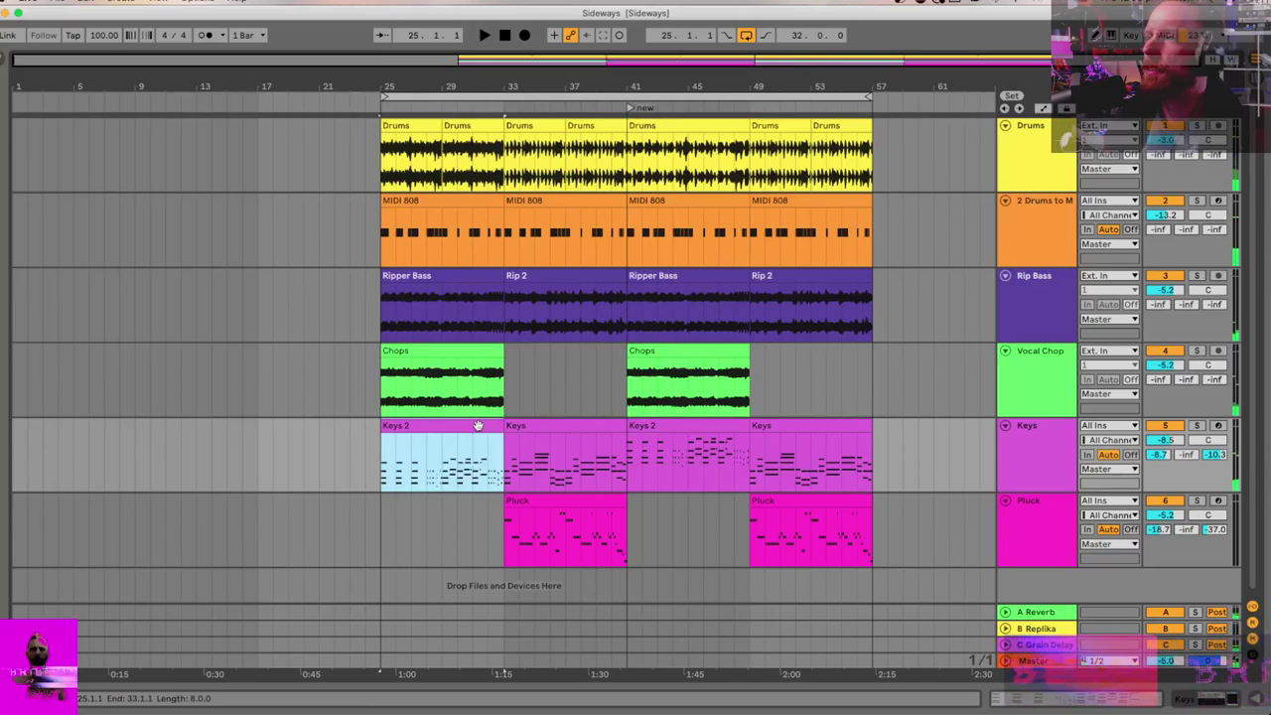
{"action": "key", "text": "space"}
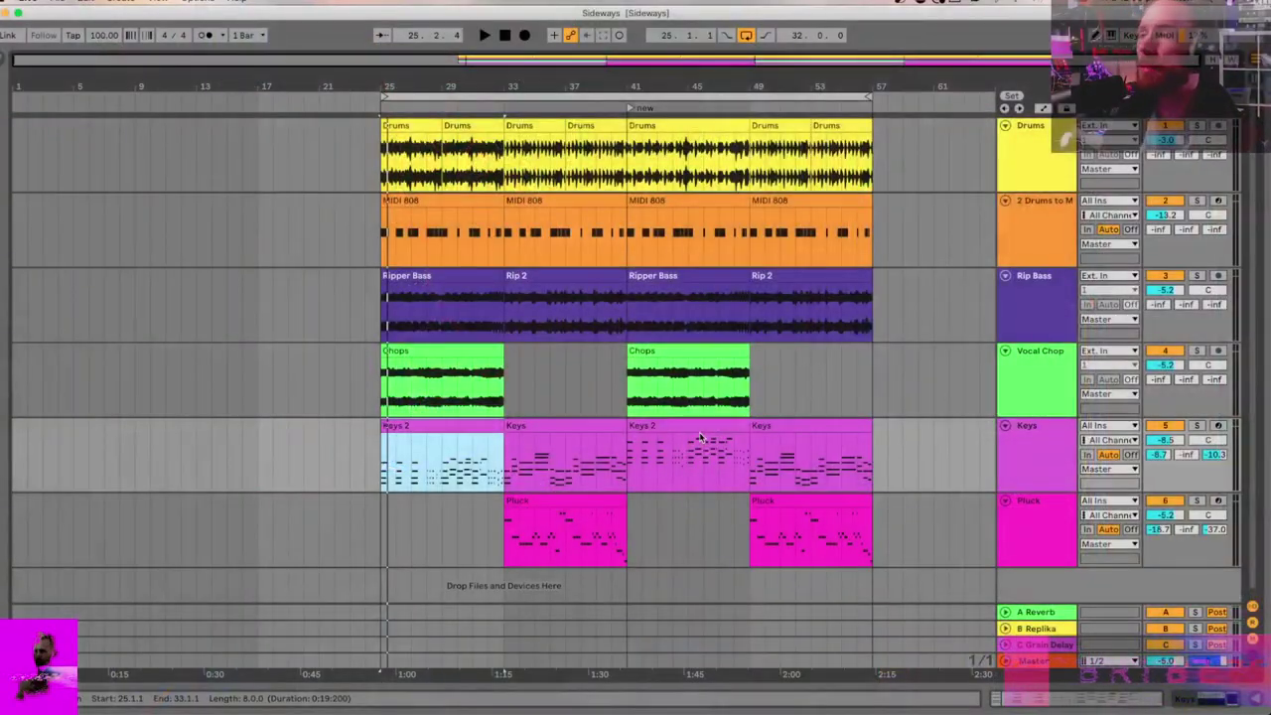
Step: Switch to the Miro board and examine the Modulate key/scale/timing box
{"action": "key", "text": "super+Tab"}
{"action": "scroll", "coordinate": [700, 438], "scroll_direction": "down", "scroll_amount": 5}
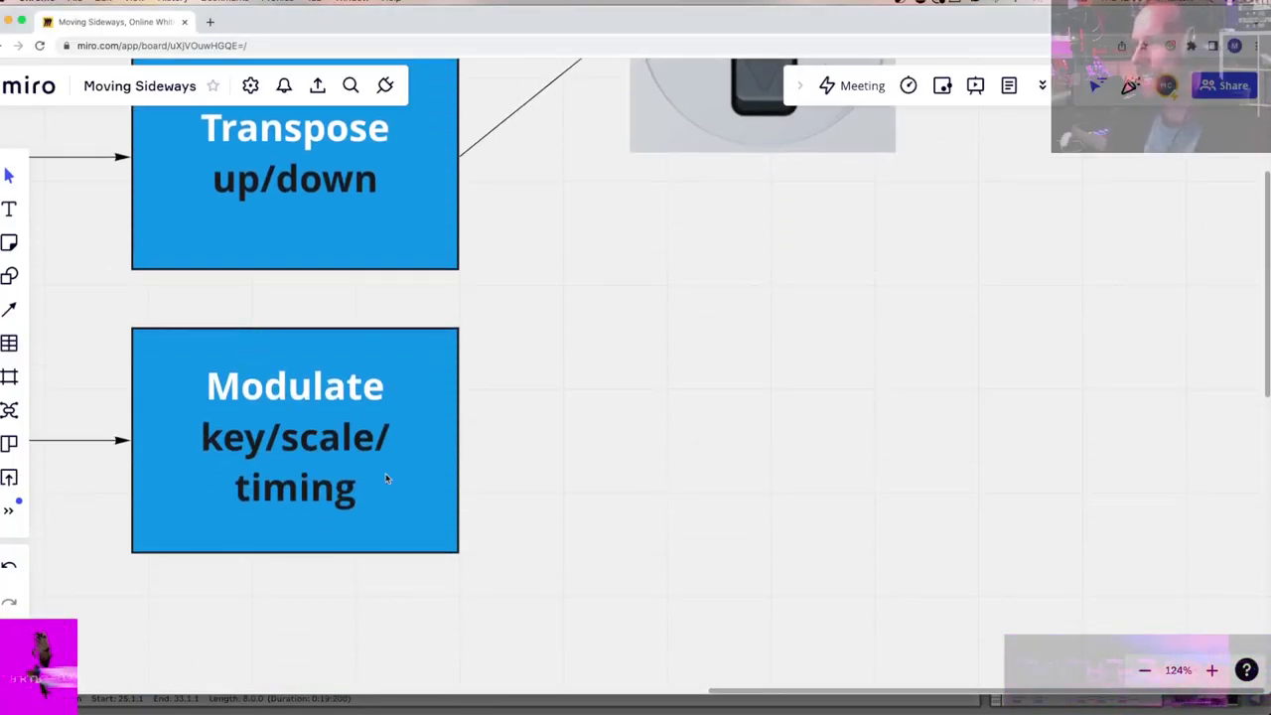
{"action": "scroll", "coordinate": [387, 478], "scroll_direction": "left", "scroll_amount": 3}
{"action": "scroll", "coordinate": [387, 479], "scroll_direction": "up", "scroll_amount": 5}
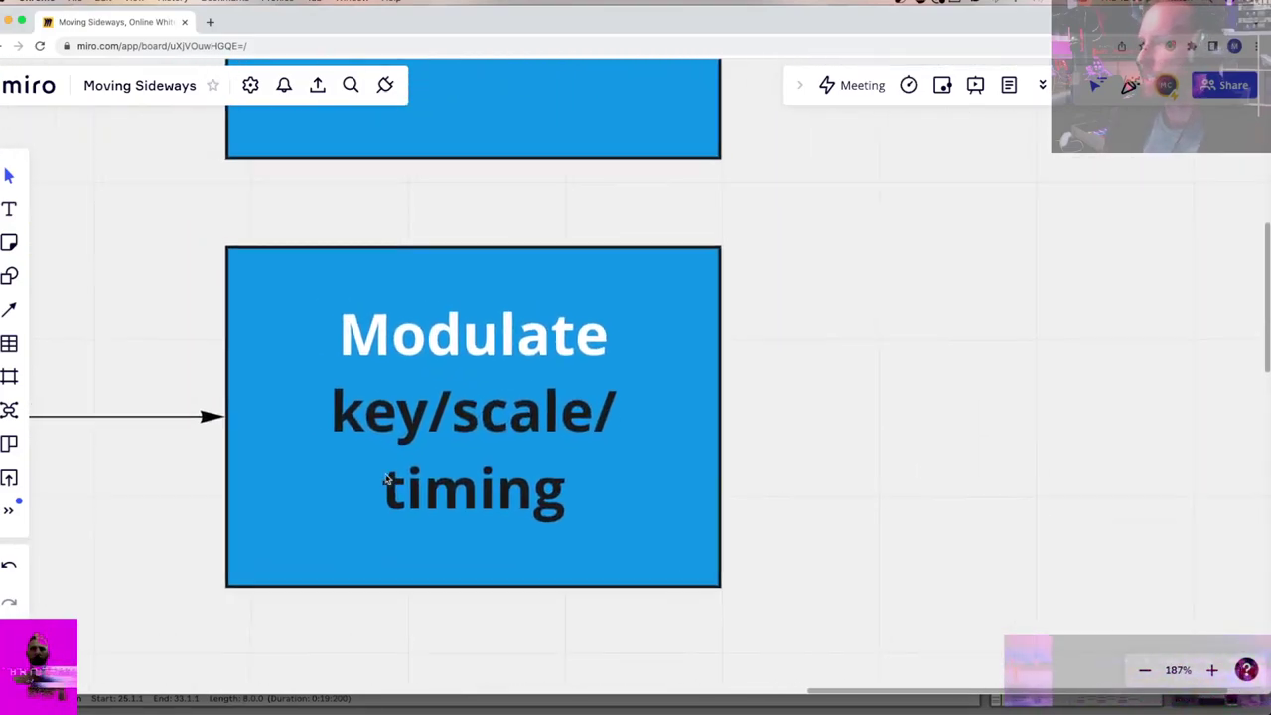
{"action": "scroll", "coordinate": [387, 478], "scroll_direction": "left", "scroll_amount": 3}
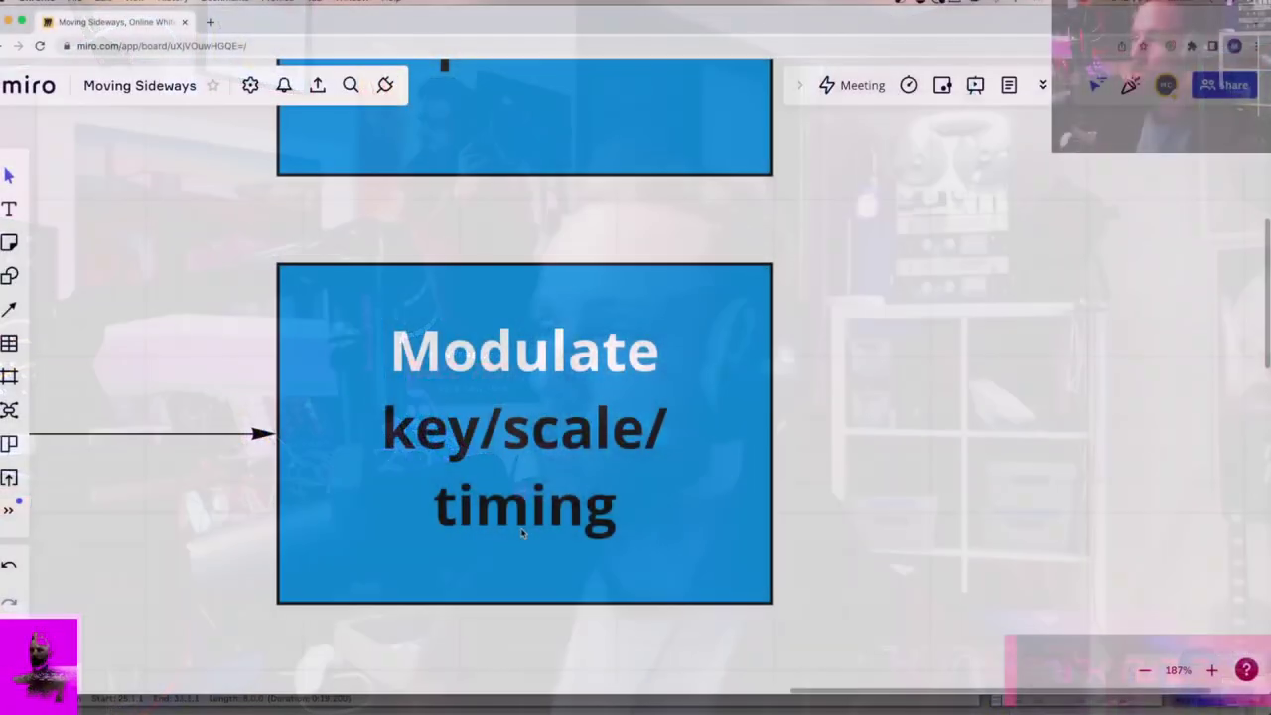
{"action": "scroll", "coordinate": [521, 532], "scroll_direction": "down", "scroll_amount": 5}
{"action": "scroll", "coordinate": [521, 533], "scroll_direction": "down", "scroll_amount": 3}
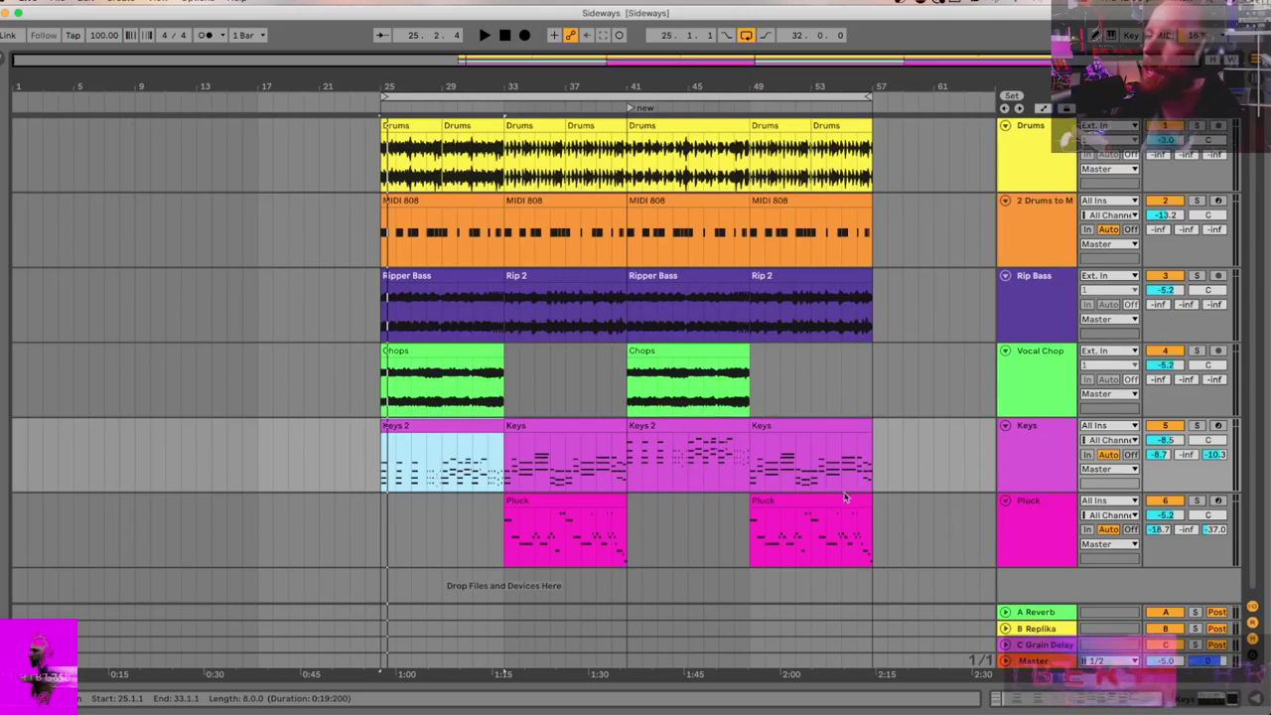
Step: Play the arrangement from the Pluck clip at bar 49 and examine the clips of that section
{"action": "left_click", "coordinate": [813, 501]}
{"action": "key", "text": "space"}
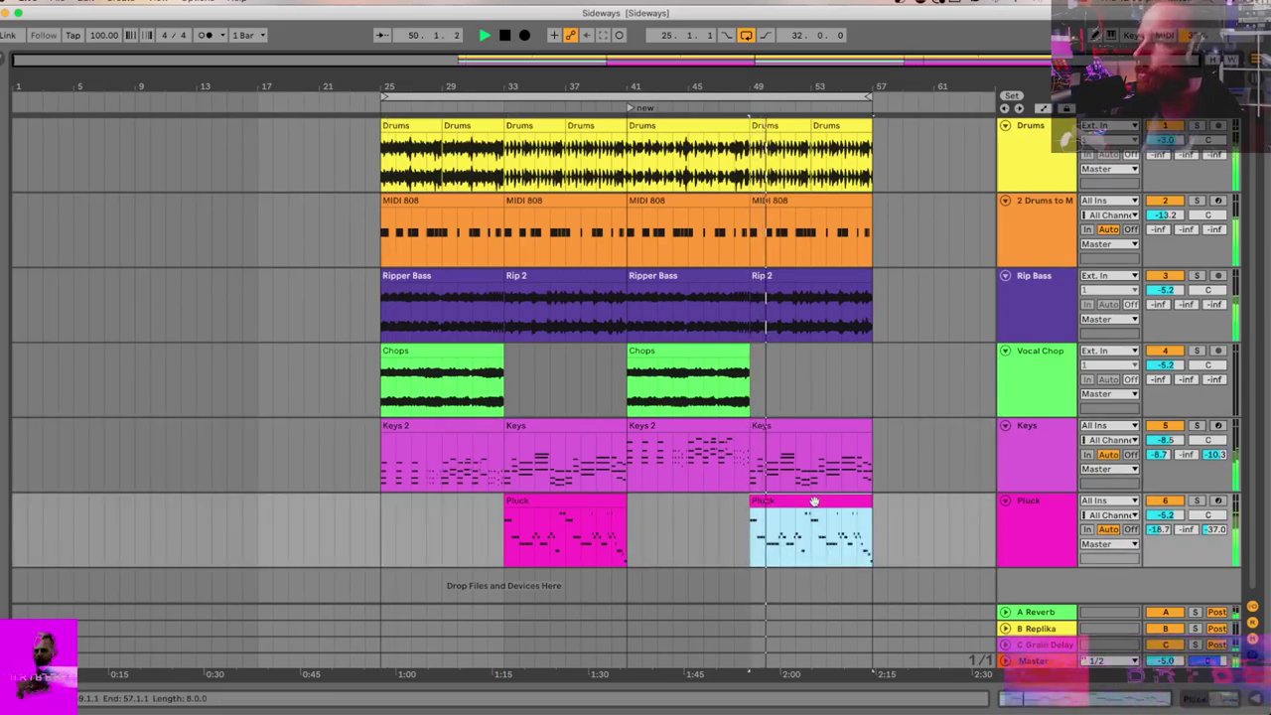
{"action": "scroll", "coordinate": [854, 508], "scroll_direction": "down", "scroll_amount": 1}
{"action": "scroll", "coordinate": [865, 510], "scroll_direction": "up", "scroll_amount": 4}
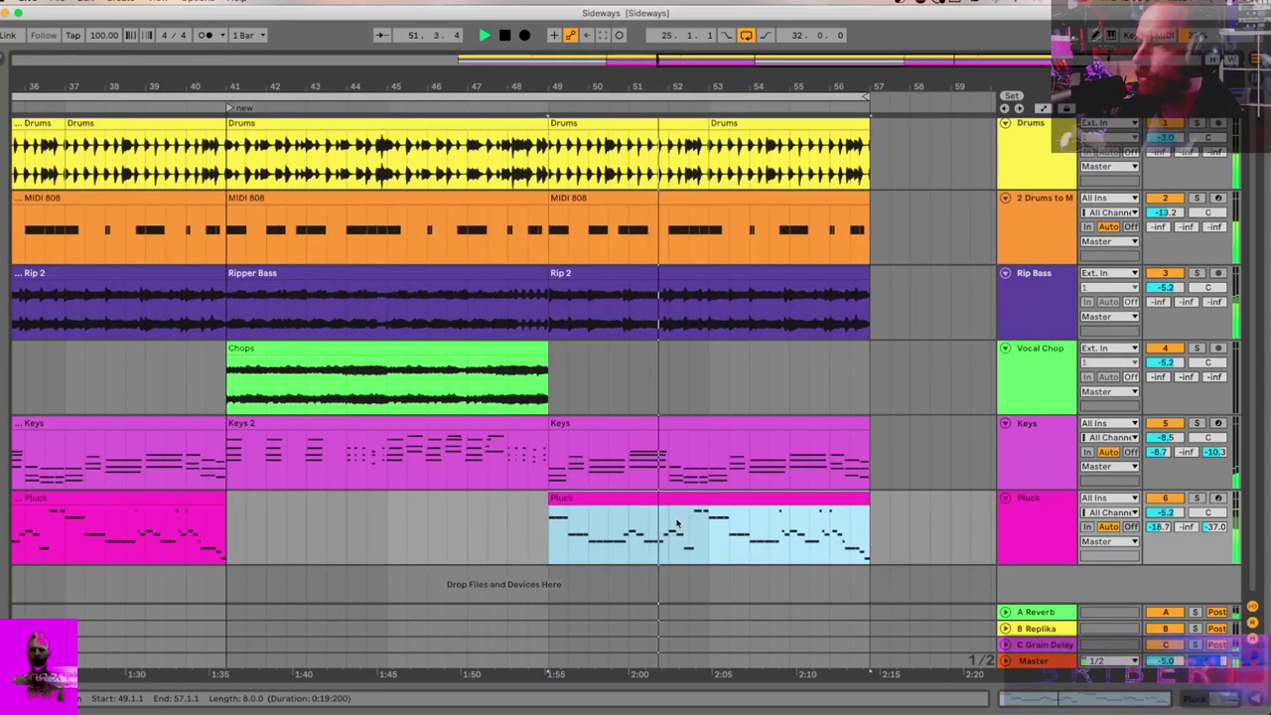
{"action": "scroll", "coordinate": [758, 461], "scroll_direction": "up", "scroll_amount": 1}
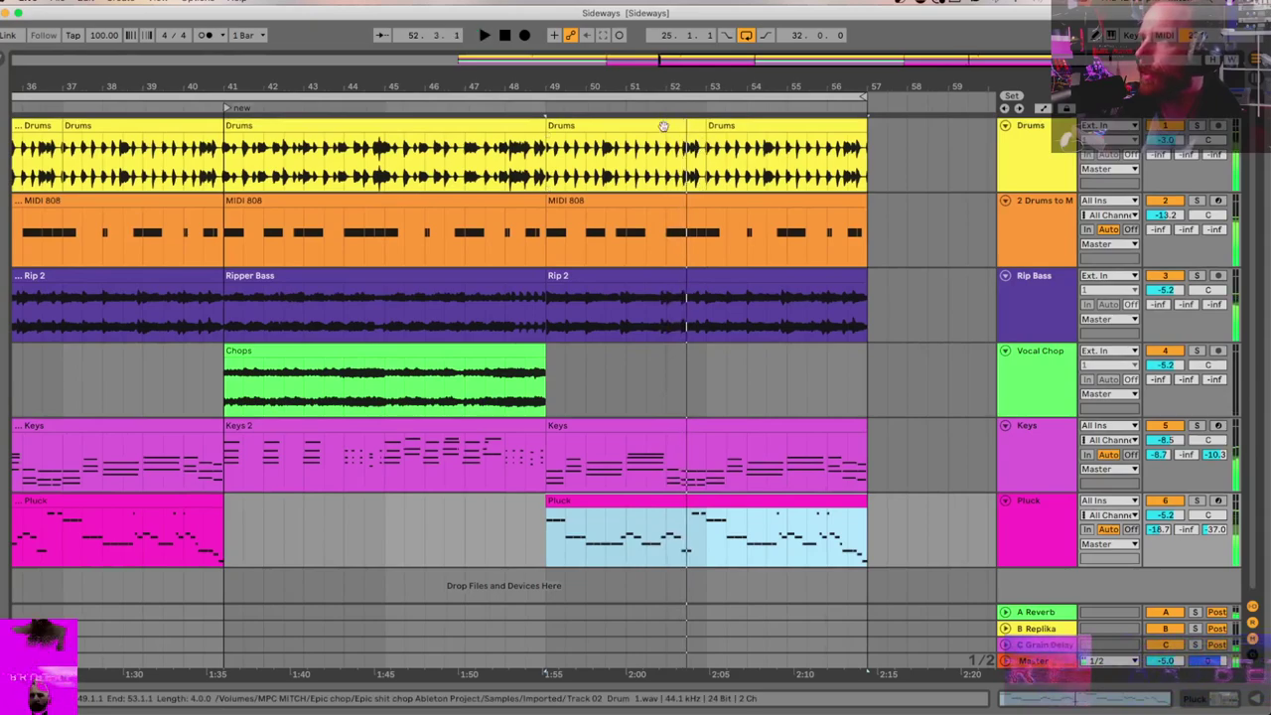
Step: Stop playback and crop the Drums clip that starts at bar 49
{"action": "left_click", "coordinate": [661, 129]}
{"action": "key", "text": "space"}
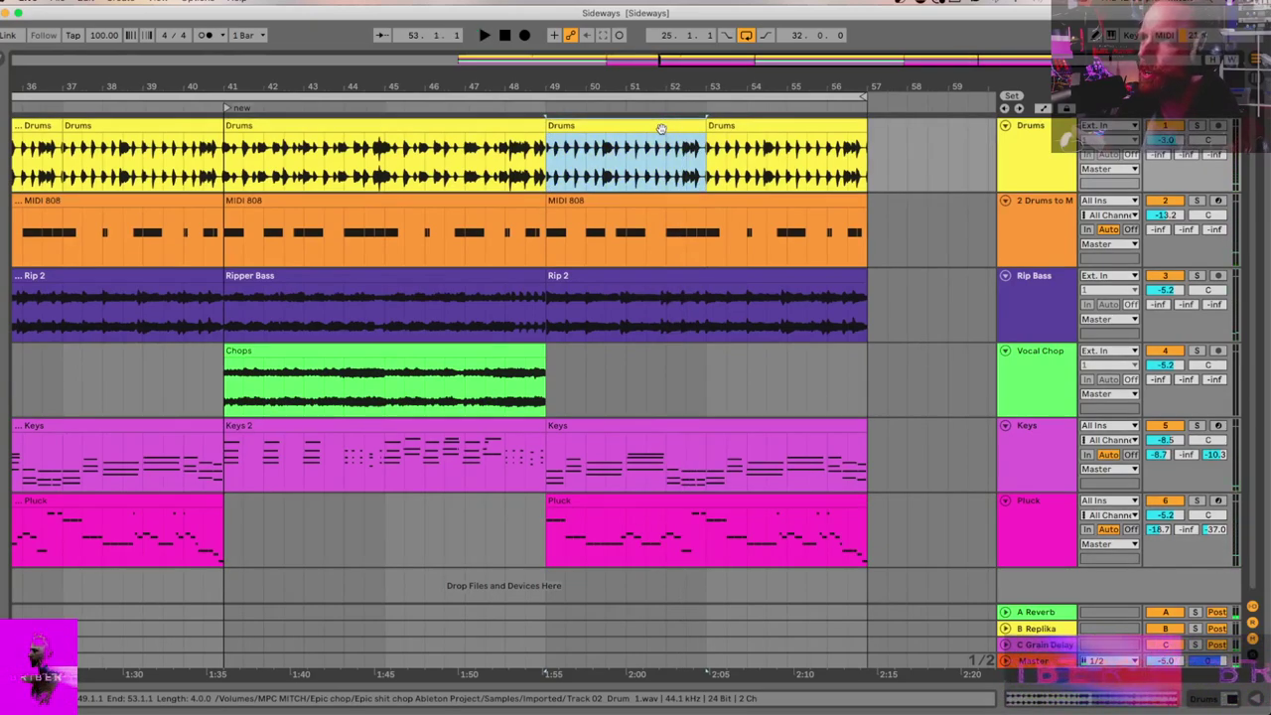
{"action": "right_click", "coordinate": [661, 129]}
{"action": "left_click", "coordinate": [701, 412]}
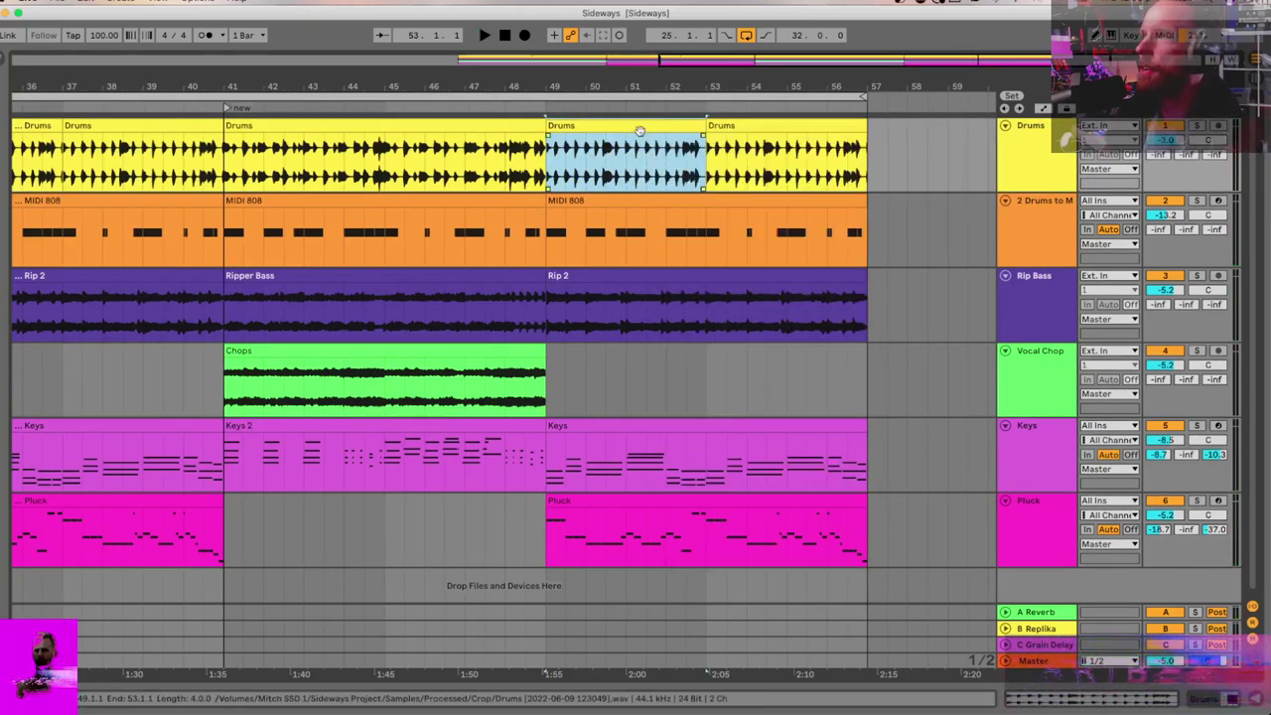
Step: Warp the cropped Drums clip at bar 49 in Re-Pitch mode, stretch it to end at bar 57, and play it
{"action": "double_click", "coordinate": [625, 159]}
{"action": "left_click", "coordinate": [192, 508]}
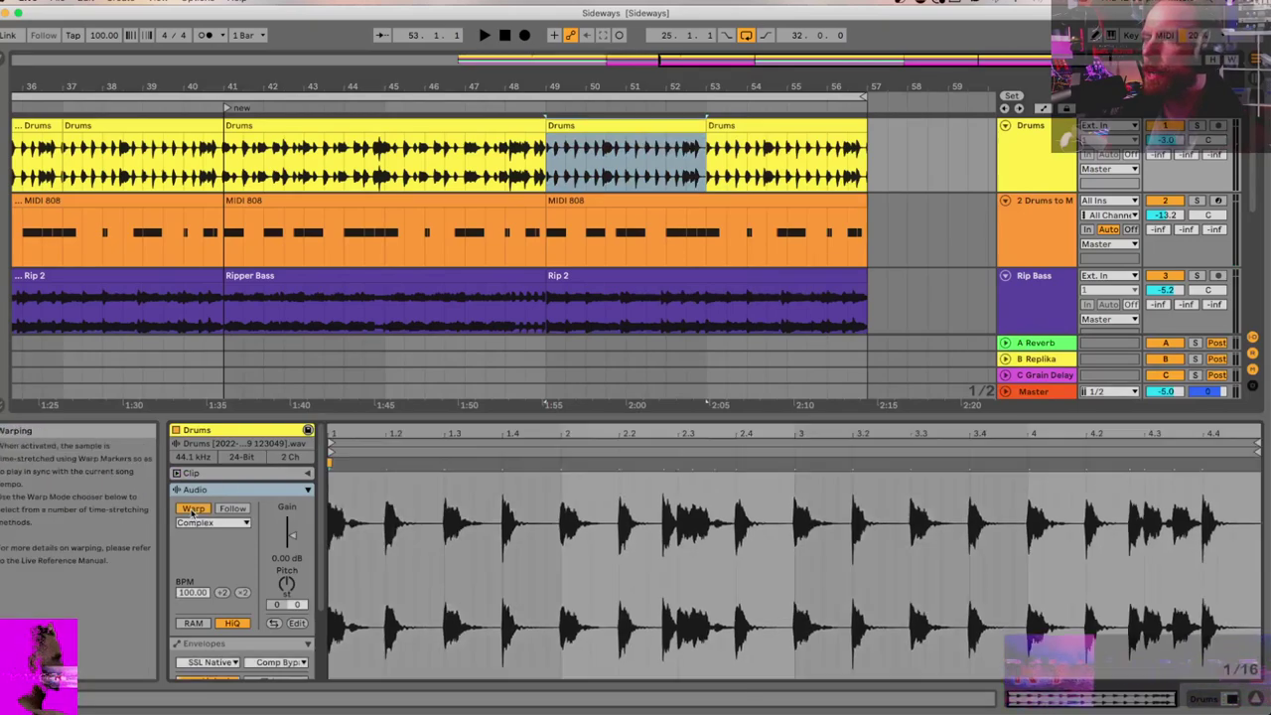
{"action": "left_click", "coordinate": [203, 522]}
{"action": "left_click", "coordinate": [195, 574]}
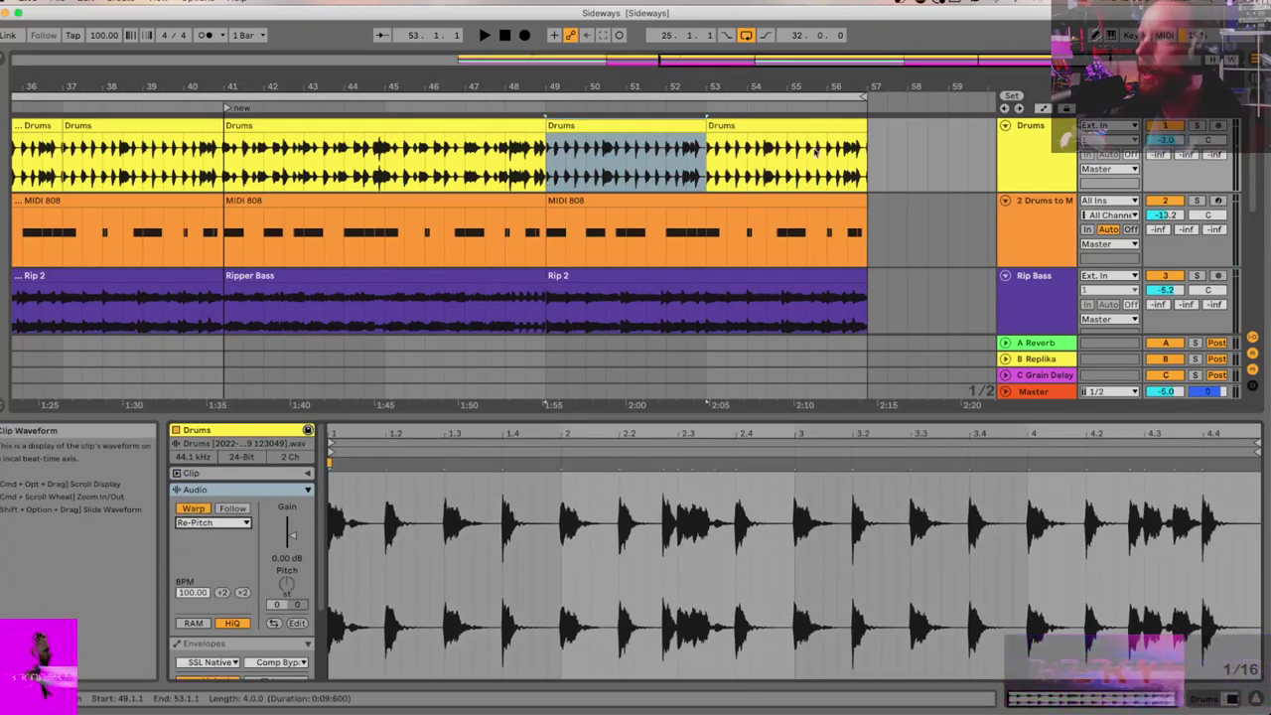
{"action": "left_click_drag", "start_coordinate": [699, 126], "coordinate": [867, 121], "text": "shift"}
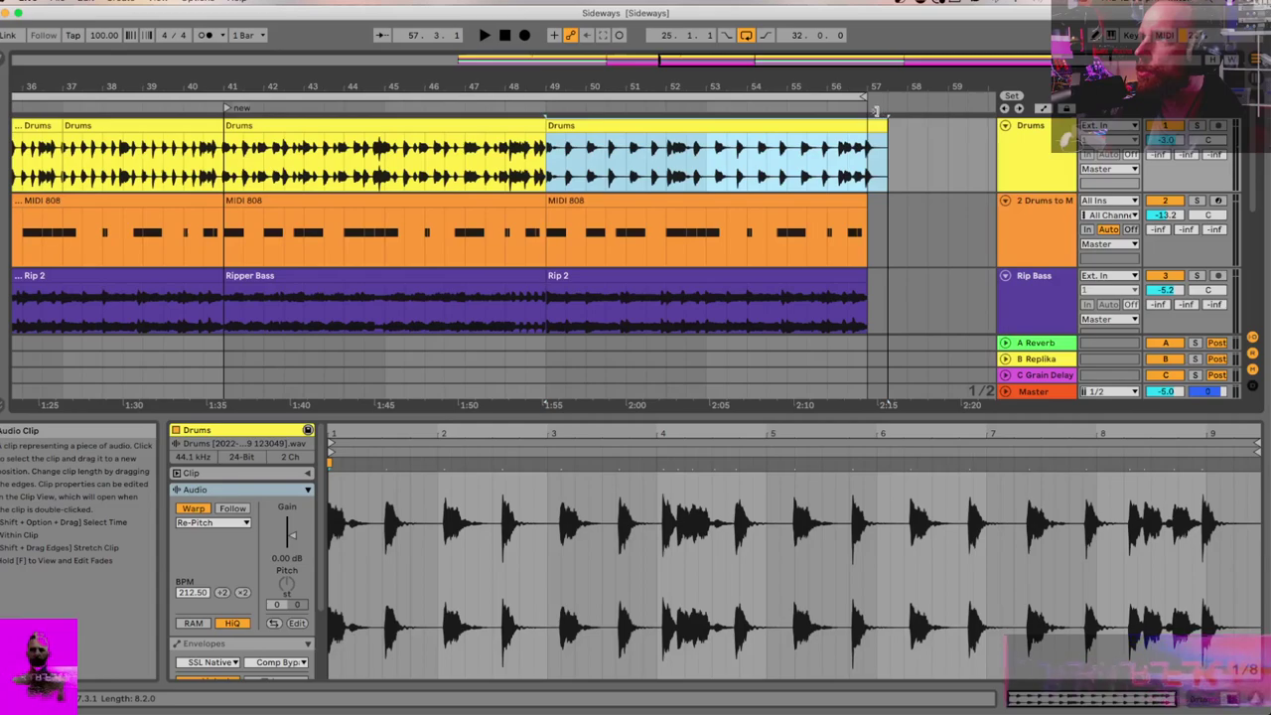
{"action": "key", "text": "space"}
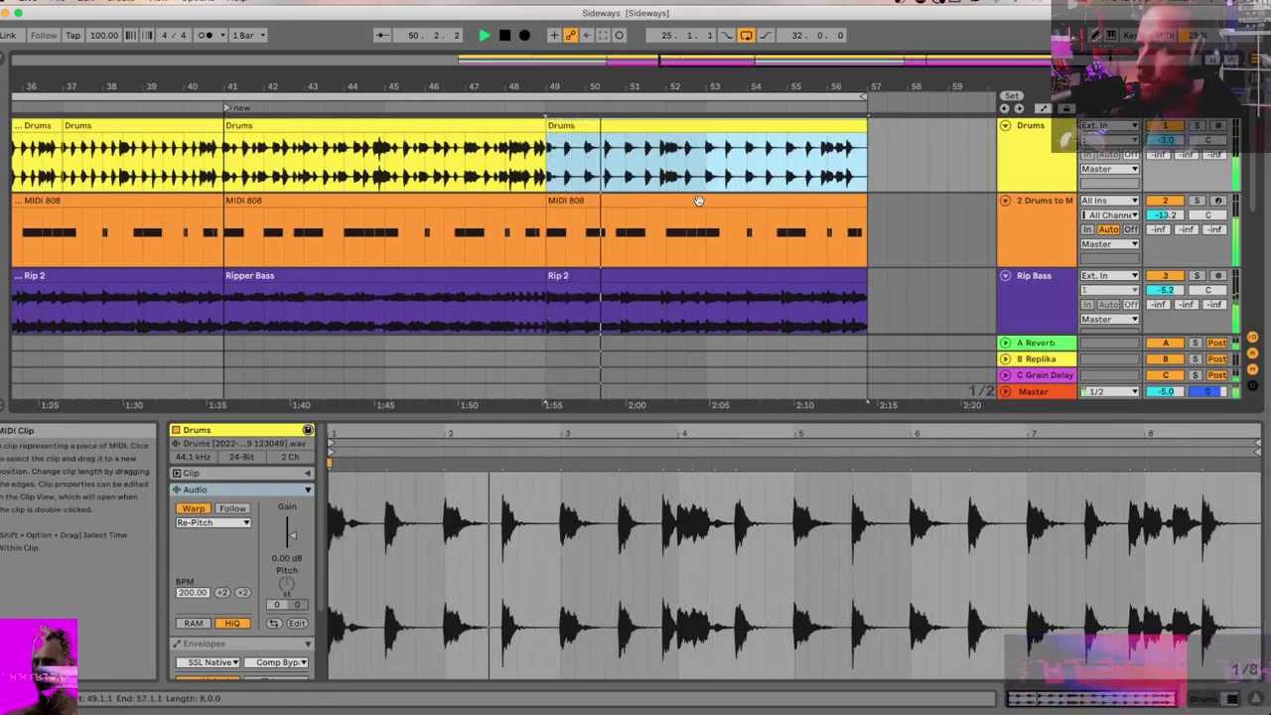
Step: Transpose the Rip 2 bass clip at bar 49 up 12 semitones and audition it with the Rip Bass track soloed
{"action": "key", "text": "minus"}
{"action": "key", "text": "minus"}
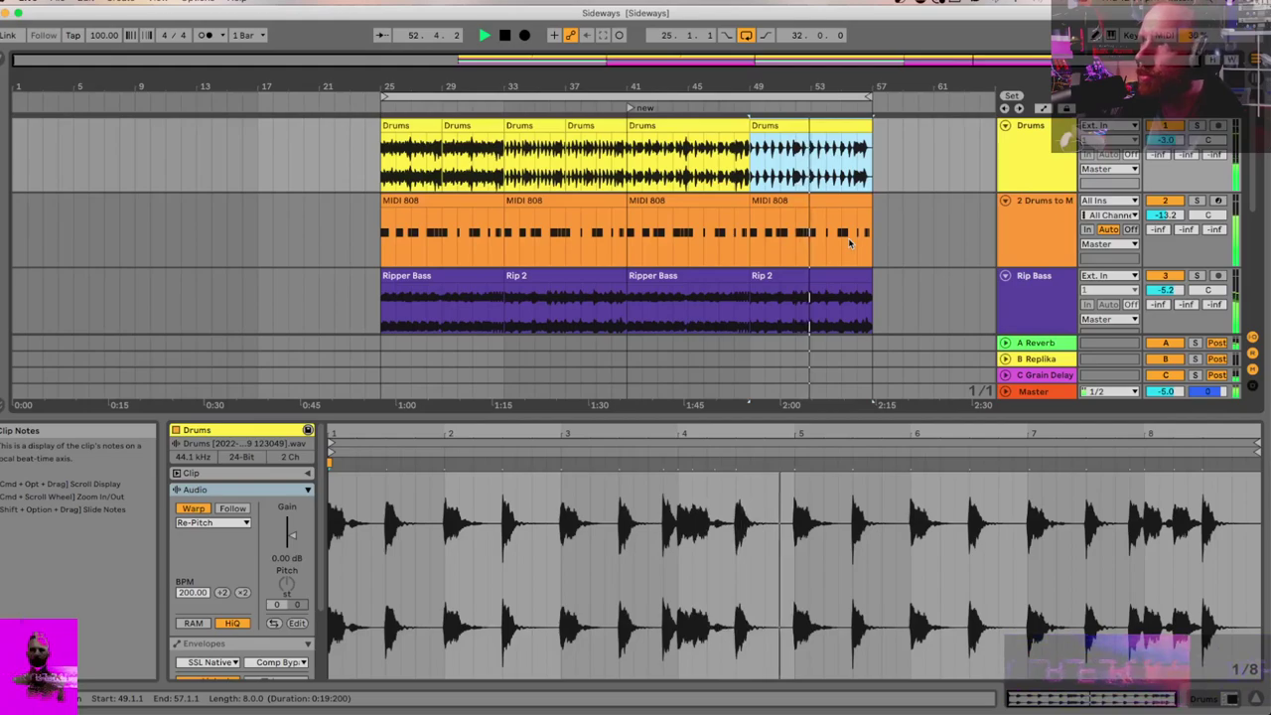
{"action": "scroll", "coordinate": [849, 242], "scroll_direction": "down", "scroll_amount": 3}
{"action": "scroll", "coordinate": [848, 237], "scroll_direction": "down", "scroll_amount": 1}
{"action": "scroll", "coordinate": [847, 237], "scroll_direction": "up", "scroll_amount": 3}
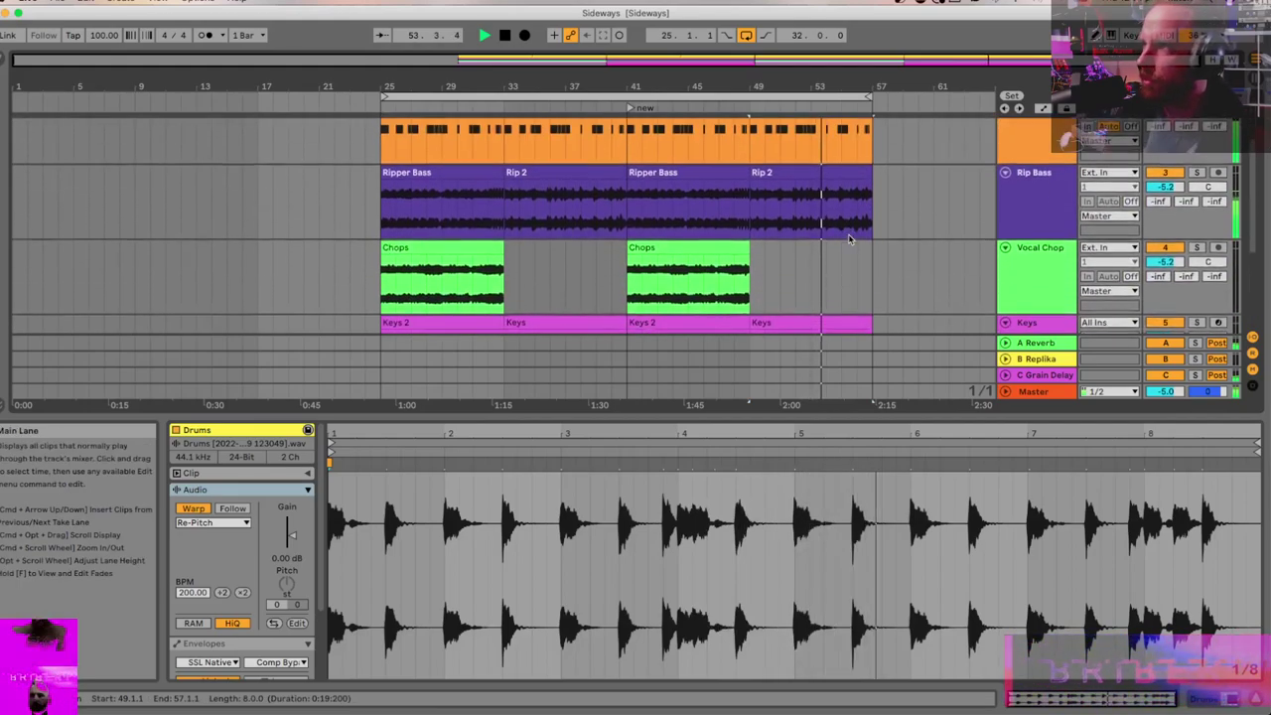
{"action": "left_click", "coordinate": [815, 189]}
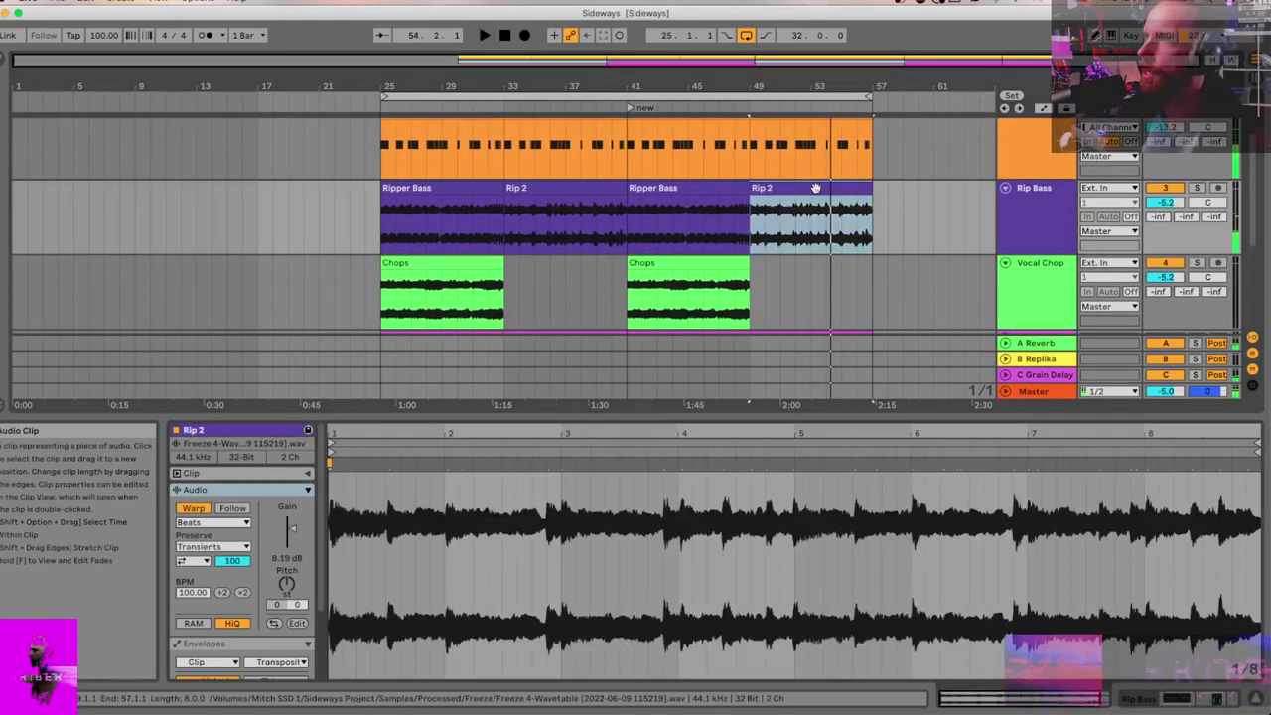
{"action": "key", "text": "space"}
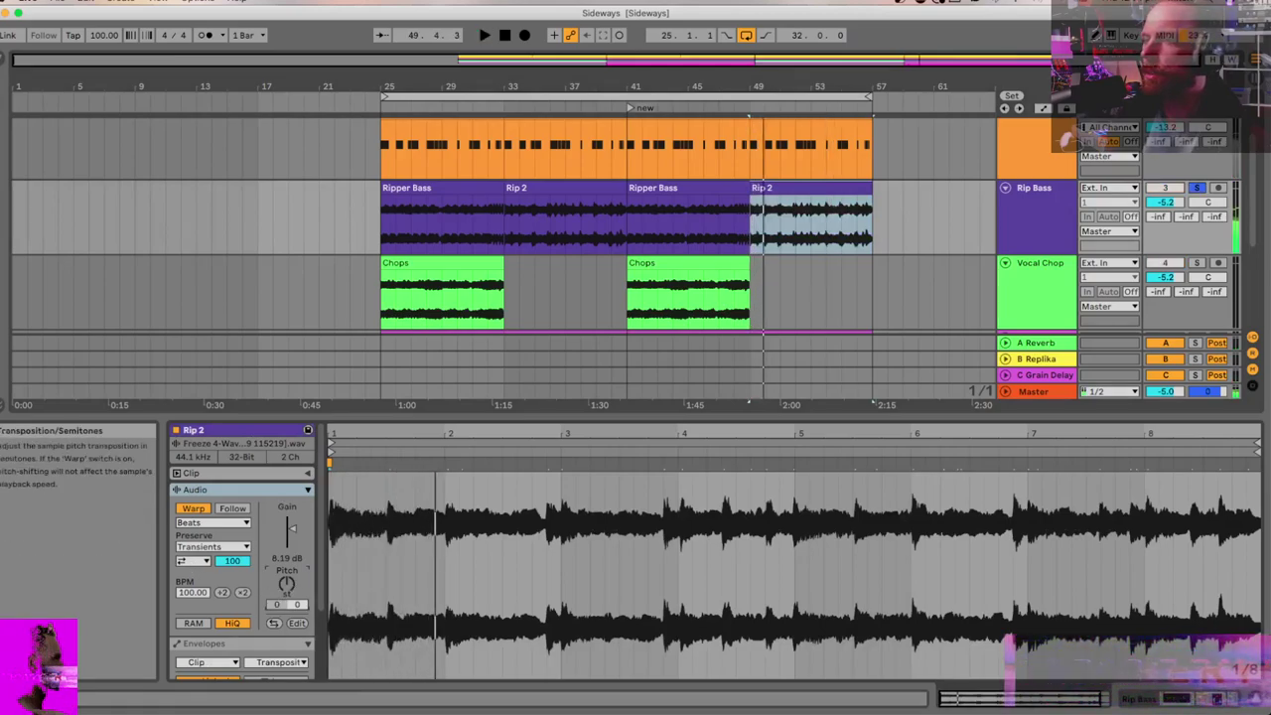
{"action": "key", "text": "space"}
{"action": "key", "text": "space"}
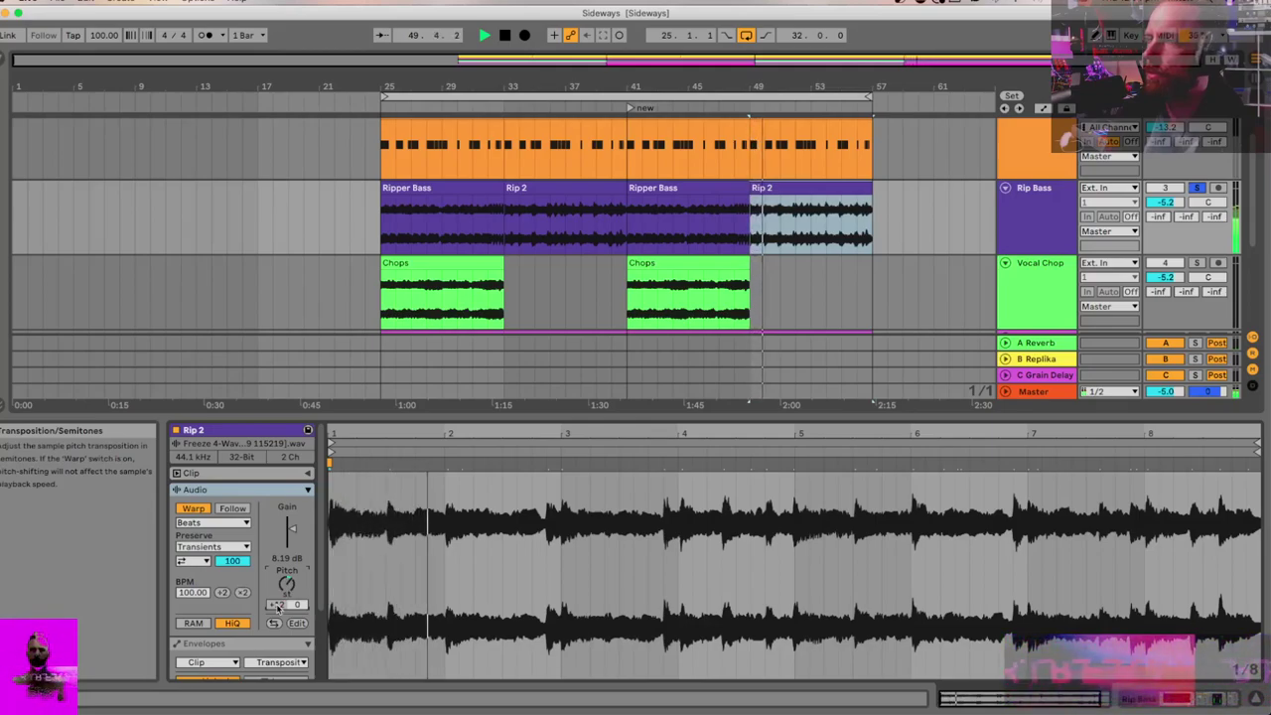
{"action": "key", "text": "space"}
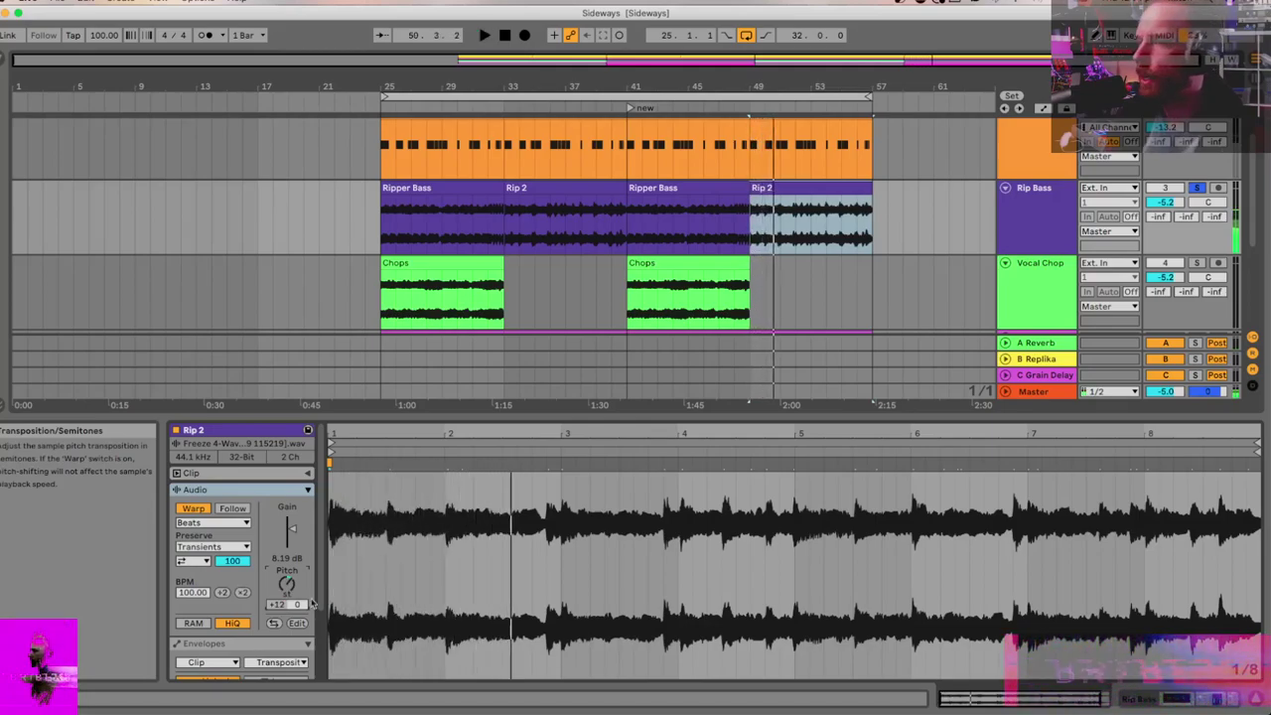
Step: Turn off the Rip Bass solo and play the section from bar 49 with all tracks
{"action": "left_click", "coordinate": [1161, 216]}
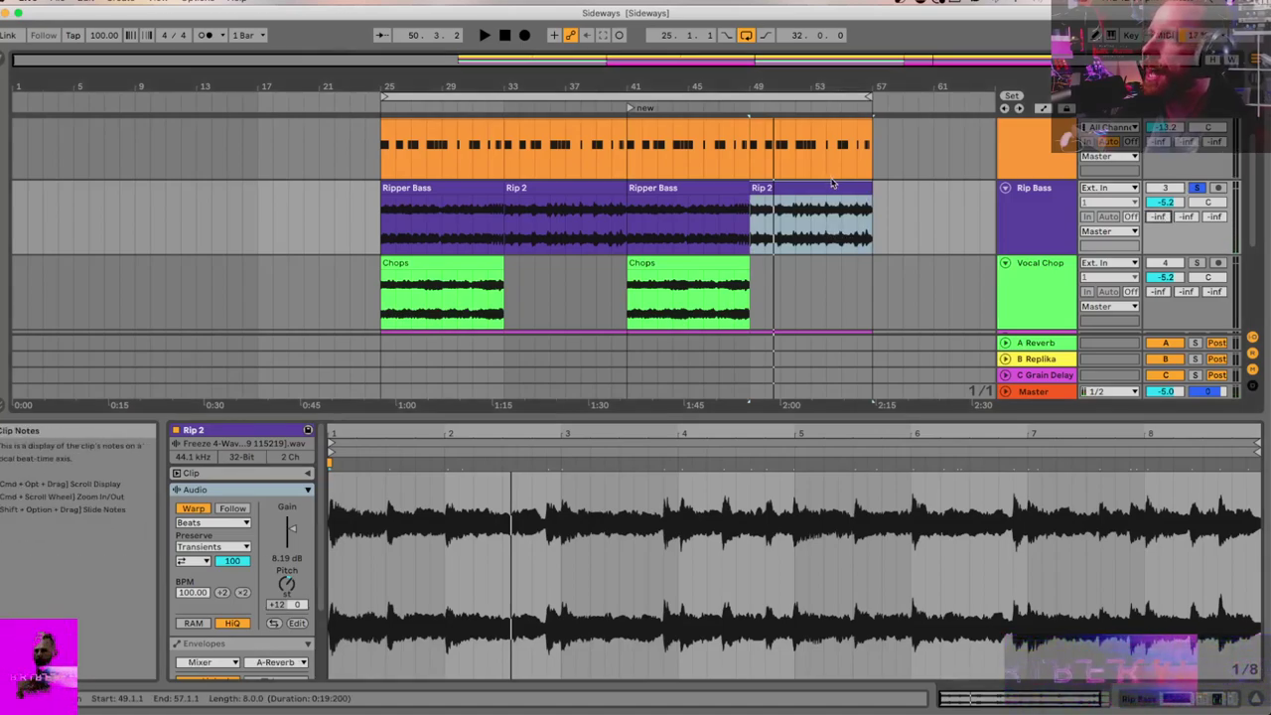
{"action": "scroll", "coordinate": [783, 260], "scroll_direction": "down", "scroll_amount": 2}
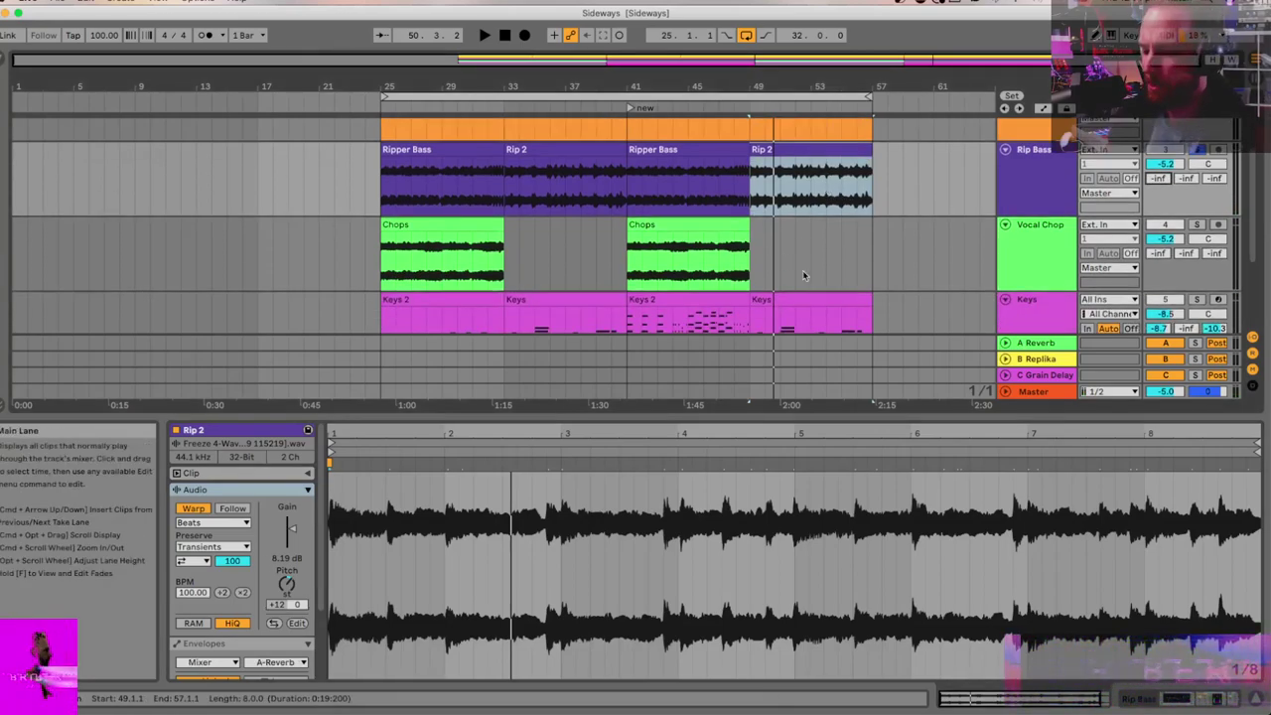
{"action": "key", "text": "space"}
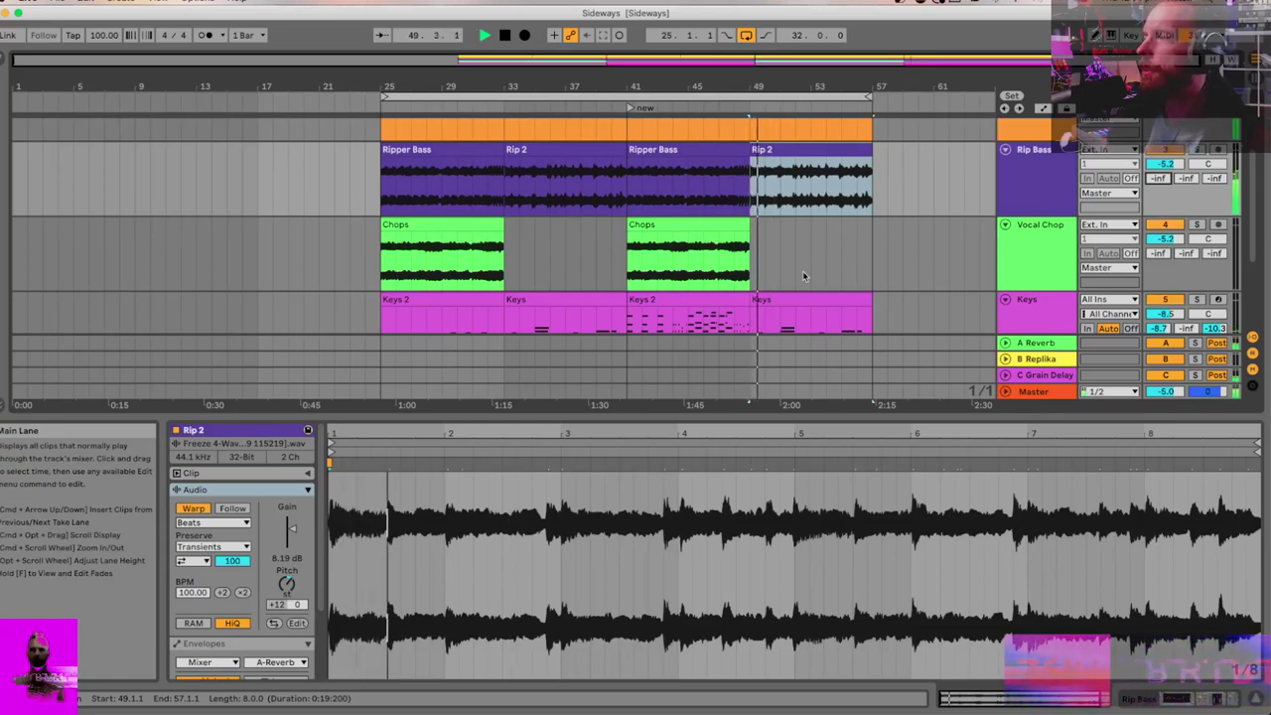
{"action": "scroll", "coordinate": [802, 270], "scroll_direction": "down", "scroll_amount": 1}
{"action": "scroll", "coordinate": [802, 270], "scroll_direction": "down", "scroll_amount": 5}
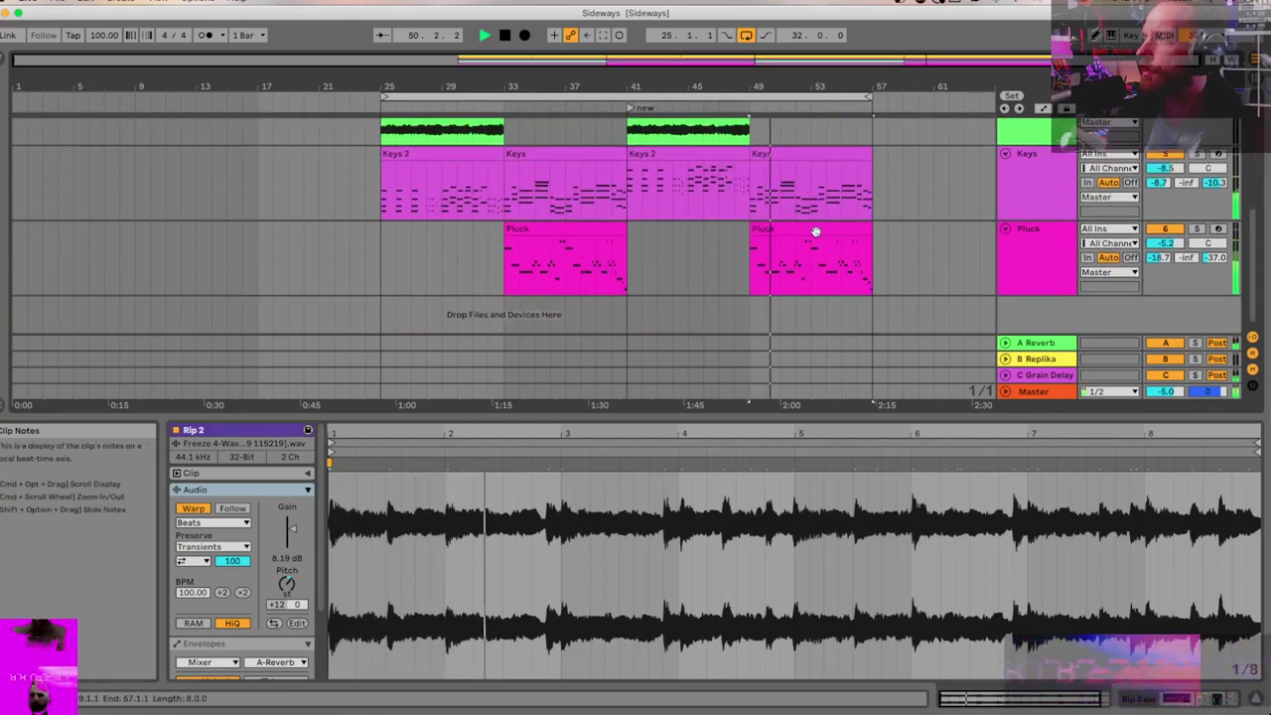
Step: Transpose all notes of the Pluck clip at bar 49 up one octave, to C3 - D4, and play the track soloed
{"action": "left_click", "coordinate": [814, 231]}
{"action": "left_click", "coordinate": [708, 548]}
{"action": "key", "text": "super+a"}
{"action": "key", "text": "shift+Up"}
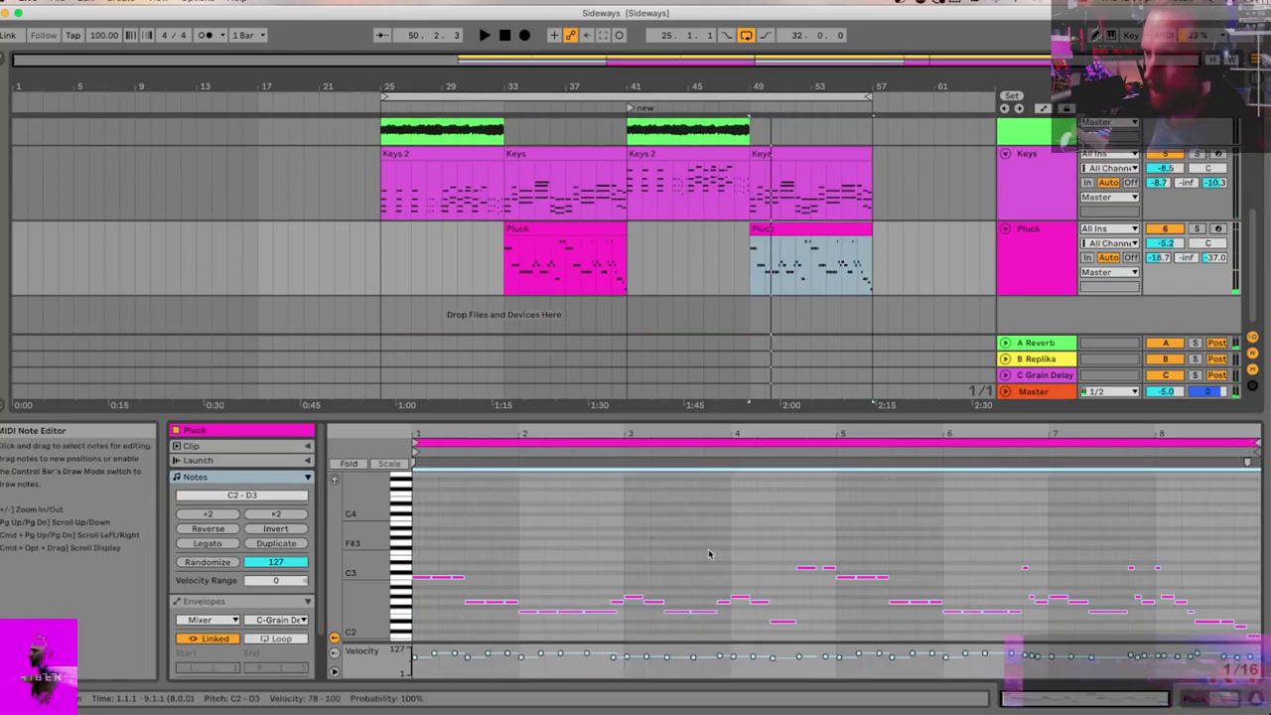
{"action": "left_click", "coordinate": [1194, 229]}
{"action": "key", "text": "space"}
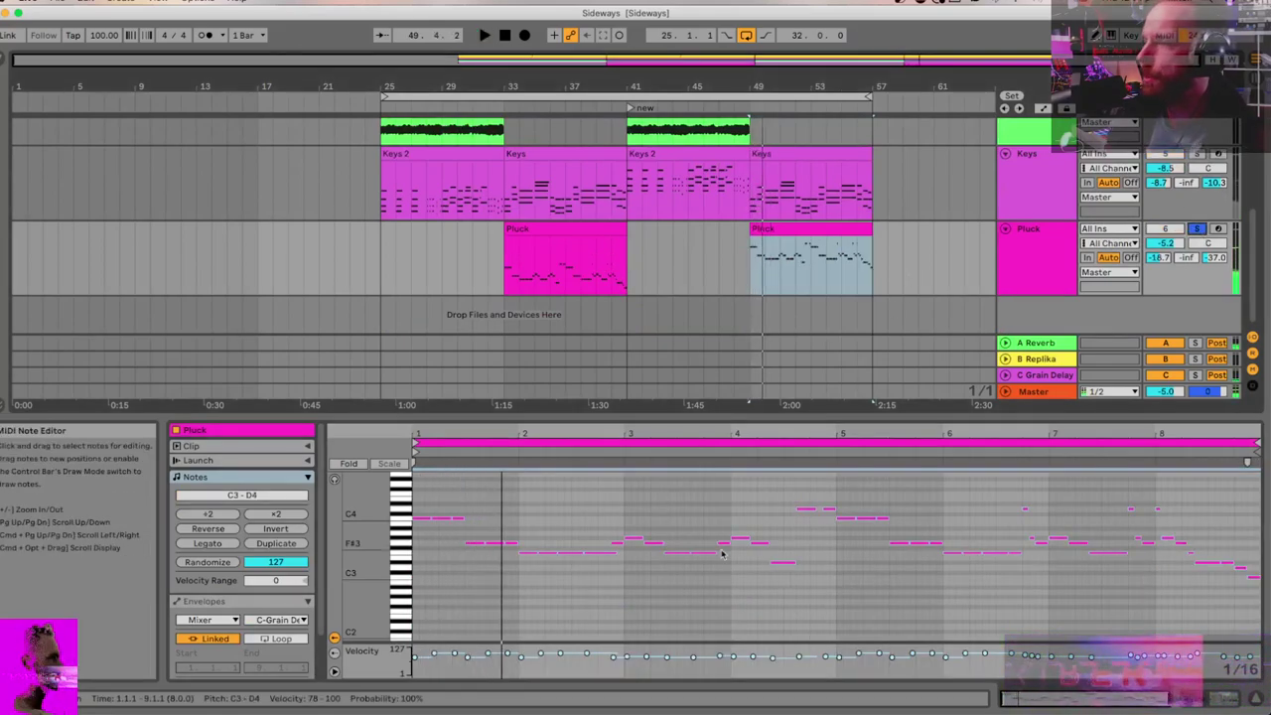
Step: Scatter Pluck notes in clip bars 1 to 4 by octaves, raising some G3 and F3 notes to G4 and F4 and lowering others to G2
{"action": "left_click", "coordinate": [669, 622]}
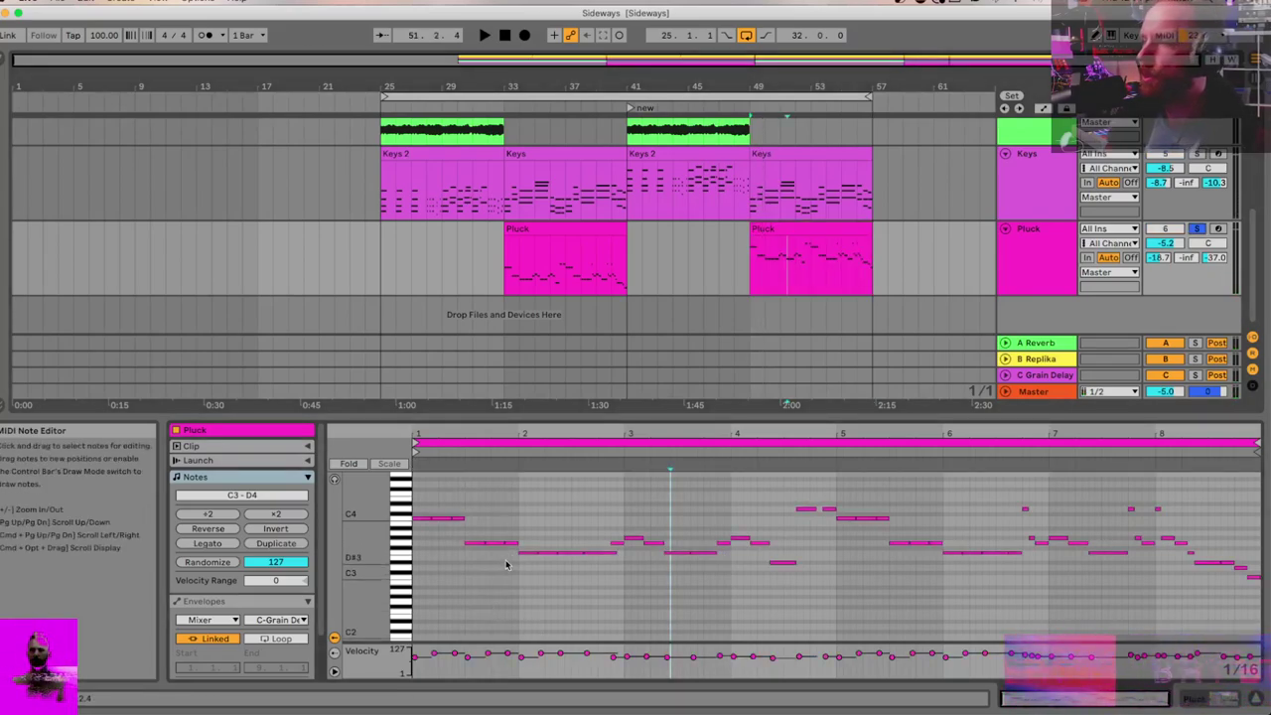
{"action": "left_click", "coordinate": [474, 542]}
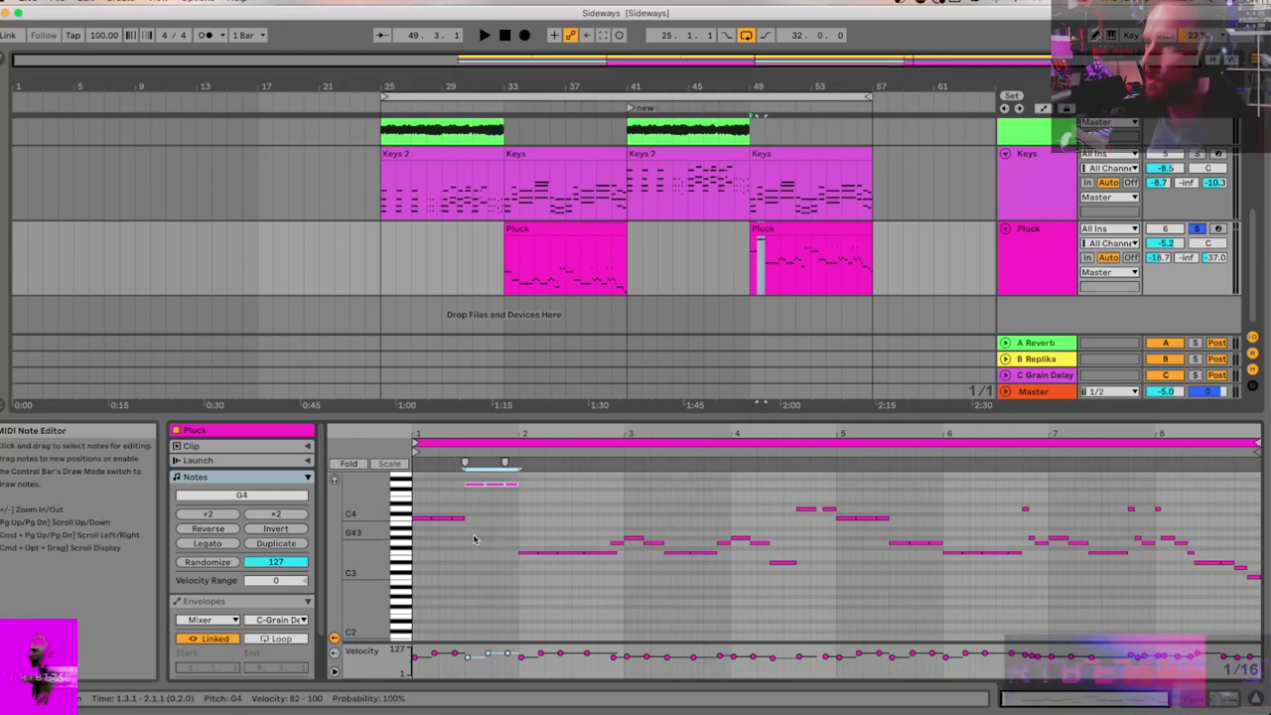
{"action": "left_click", "coordinate": [554, 553]}
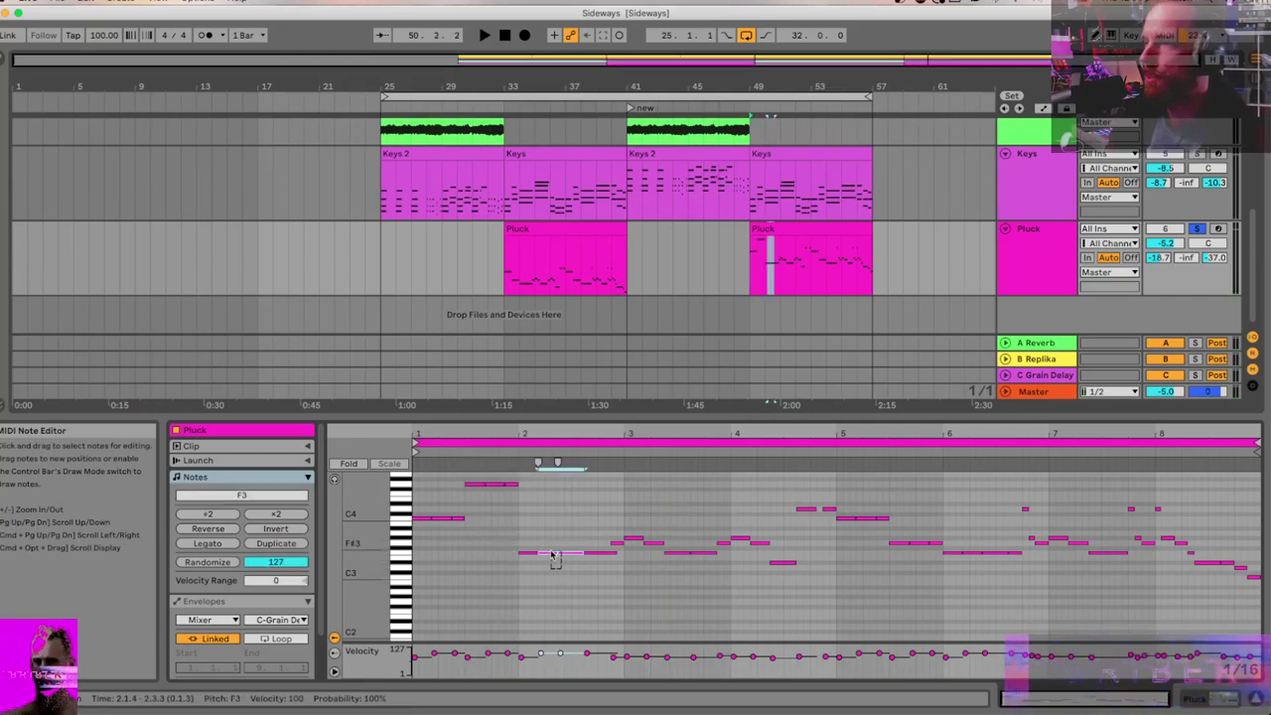
{"action": "left_click", "coordinate": [650, 544]}
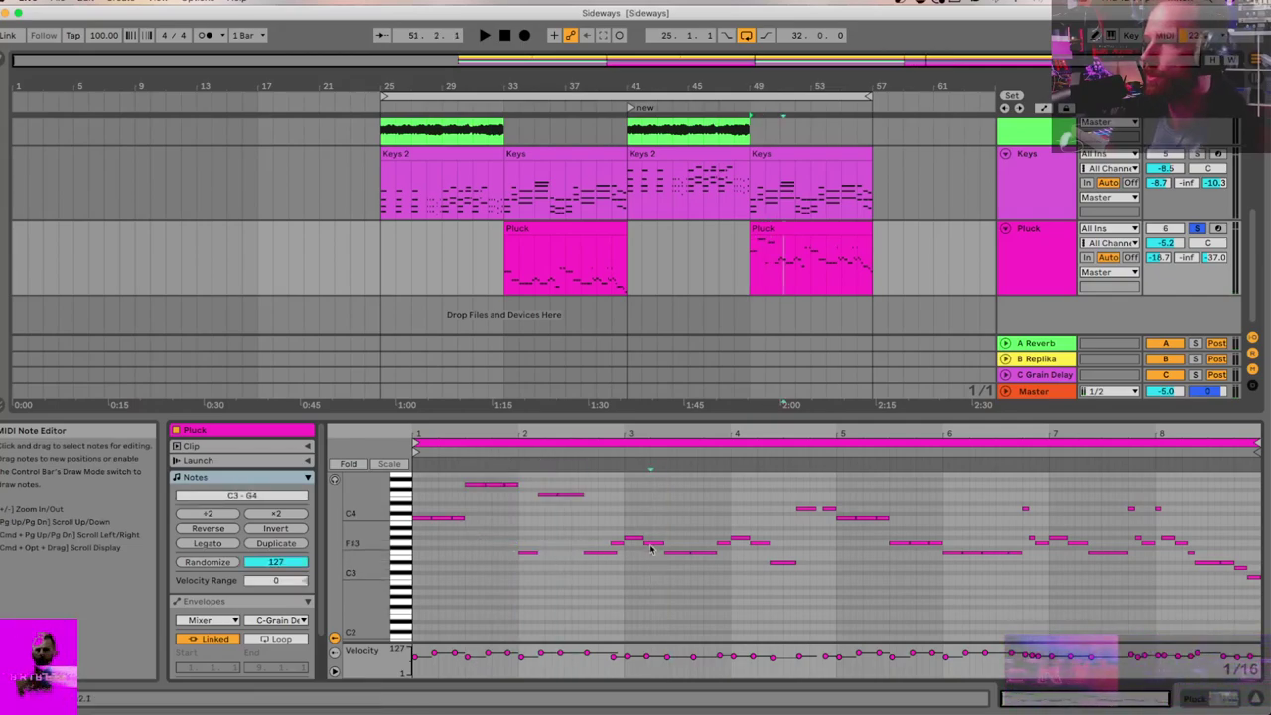
{"action": "left_click", "coordinate": [702, 554]}
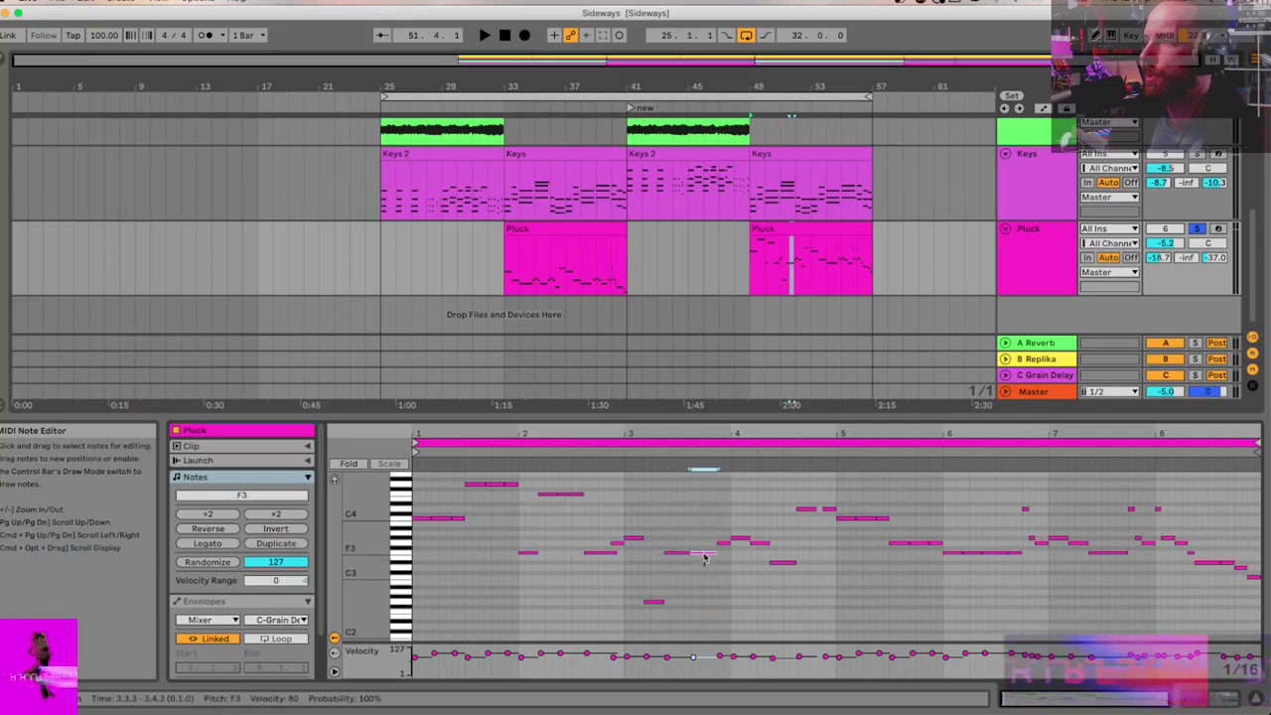
{"action": "left_click", "coordinate": [759, 543]}
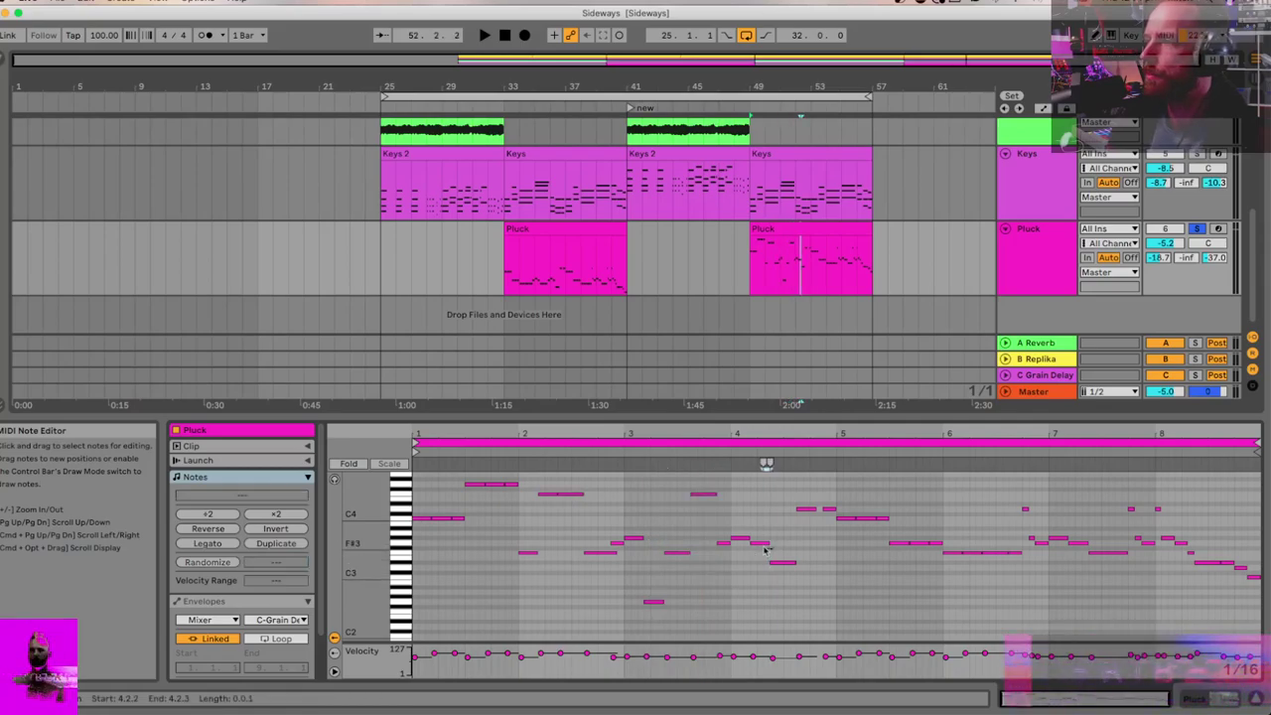
{"action": "key", "text": "shift+Down"}
Step: Shift Pluck notes in clip bars 5 and 6 by octaves: C4 to C3, G3 to G4, F3 to F2, and F3 to F4
{"action": "left_click", "coordinate": [871, 518]}
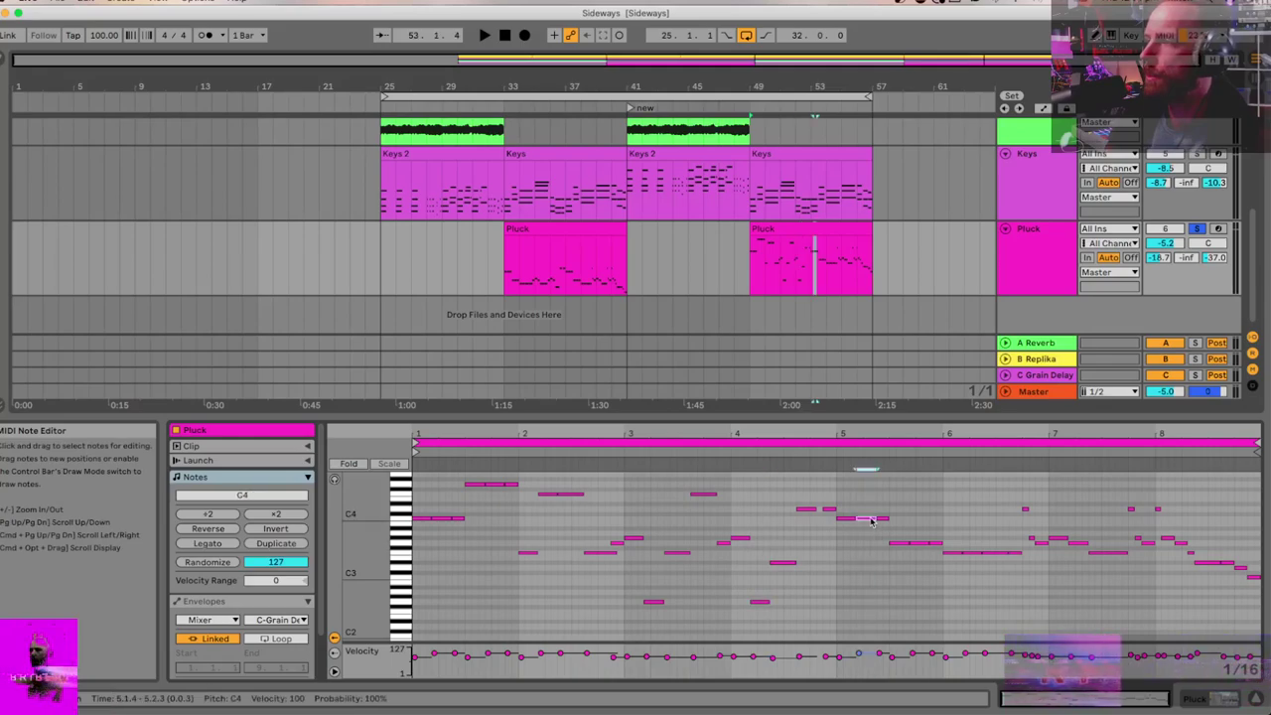
{"action": "key", "text": "shift+Down"}
{"action": "left_click", "coordinate": [926, 557]}
{"action": "left_click", "coordinate": [921, 543]}
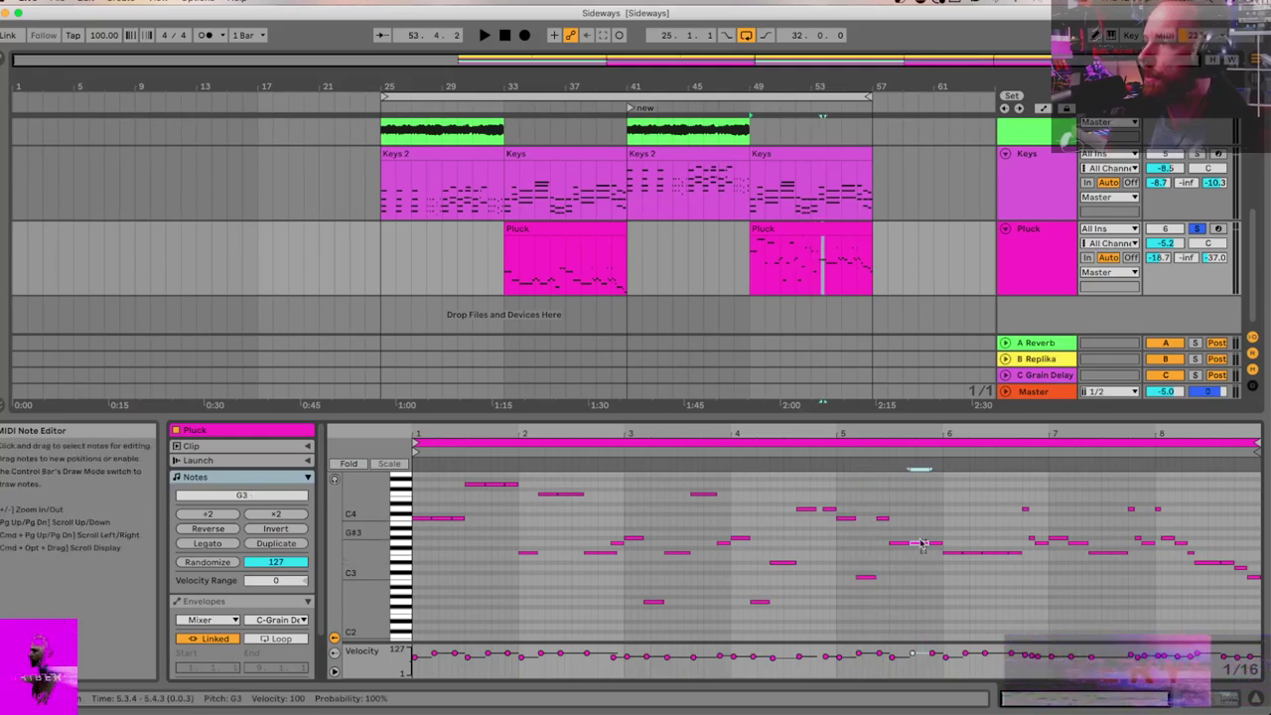
{"action": "left_click", "coordinate": [960, 553]}
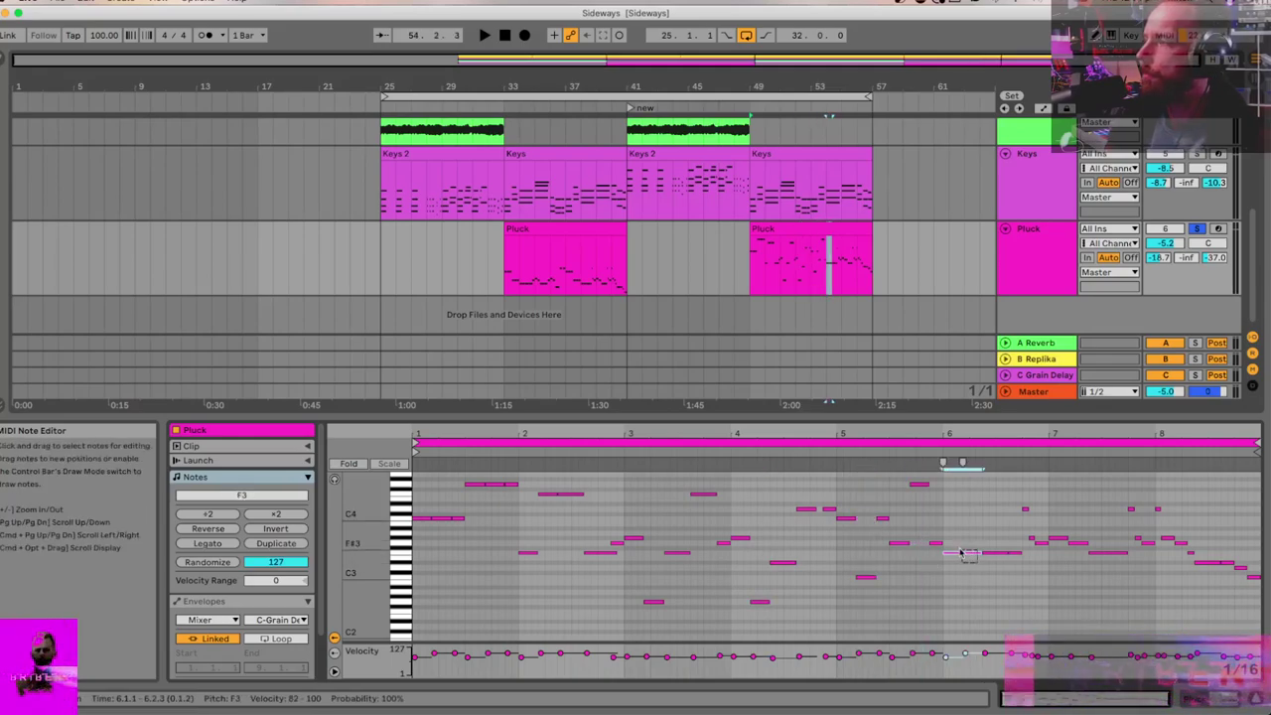
{"action": "left_click", "coordinate": [1019, 551]}
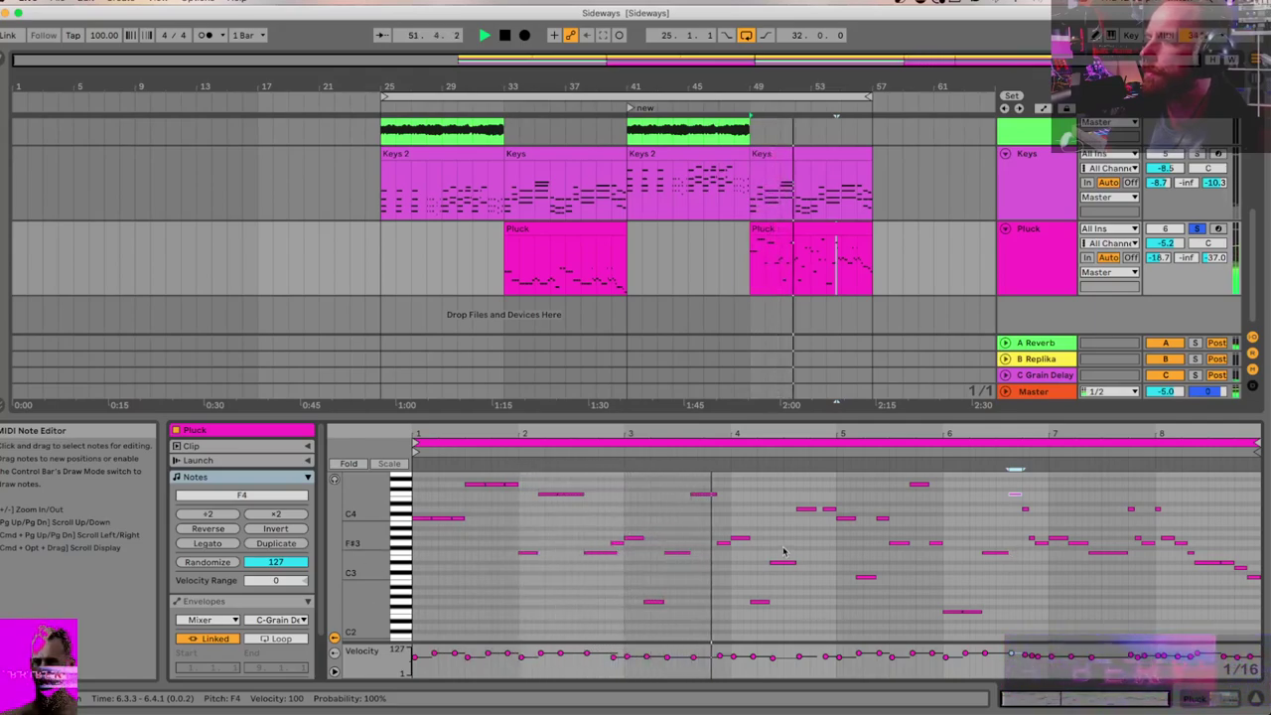
Step: Listen to the varied Pluck melody and raise the notes at the end of clip bar 7 one octave, to G4 - D5
{"action": "scroll", "coordinate": [706, 547], "scroll_direction": "up", "scroll_amount": 3}
{"action": "scroll", "coordinate": [784, 576], "scroll_direction": "down", "scroll_amount": 4}
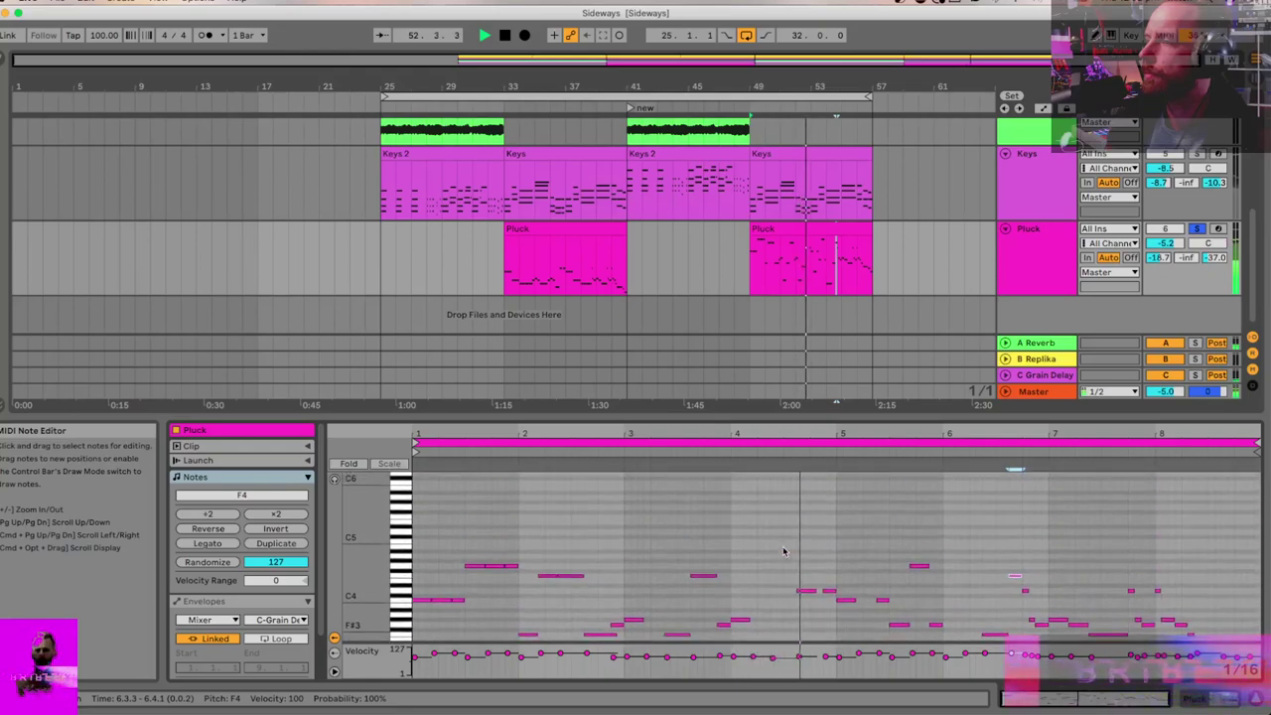
{"action": "scroll", "coordinate": [786, 604], "scroll_direction": "up", "scroll_amount": 2}
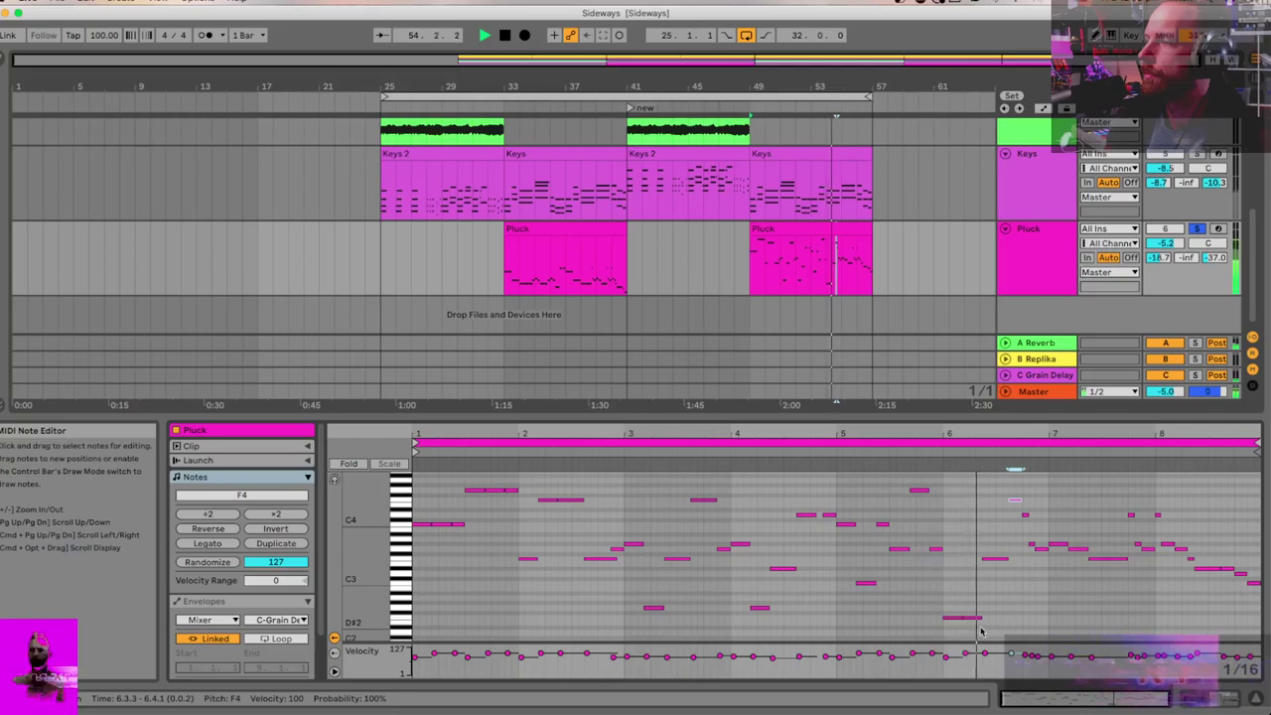
{"action": "scroll", "coordinate": [1004, 597], "scroll_direction": "up", "scroll_amount": 5}
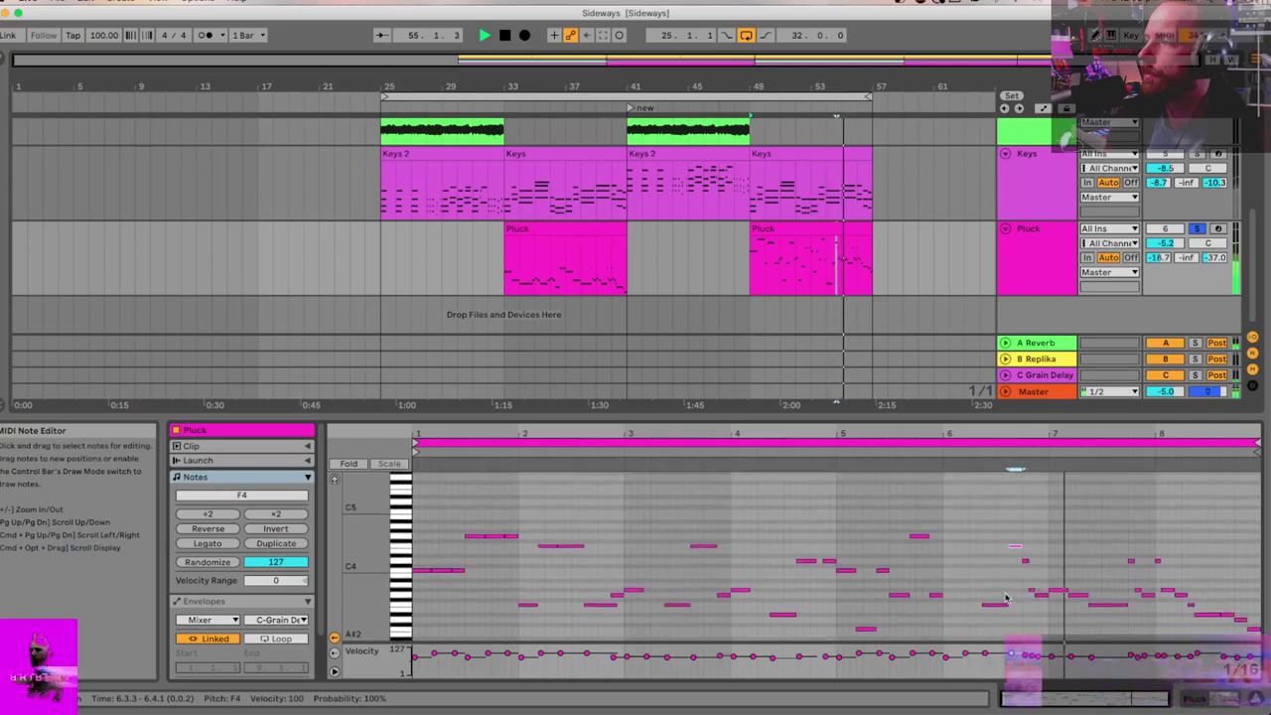
{"action": "key", "text": "space"}
{"action": "left_click_drag", "start_coordinate": [1151, 610], "coordinate": [1142, 578]}
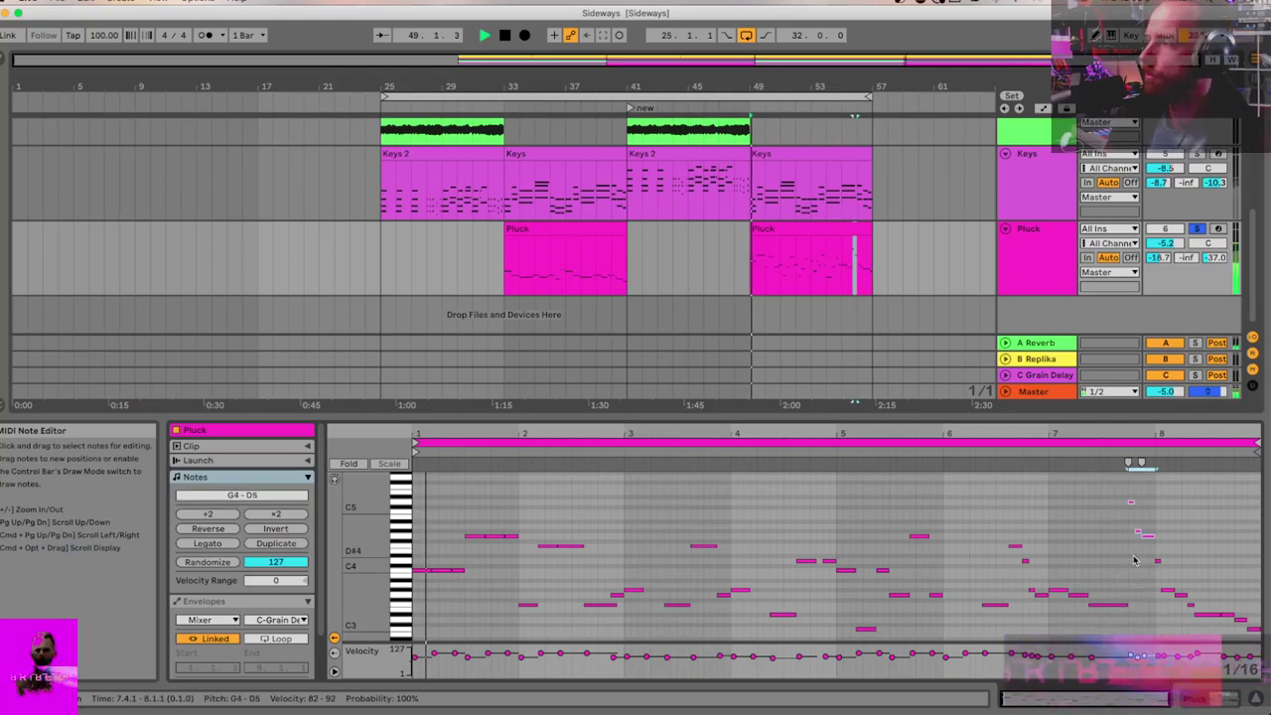
Step: Listen to the end of the Pluck melody from clip bar 7 and close the clip editor to show the full arrangement
{"action": "left_click", "coordinate": [1096, 526]}
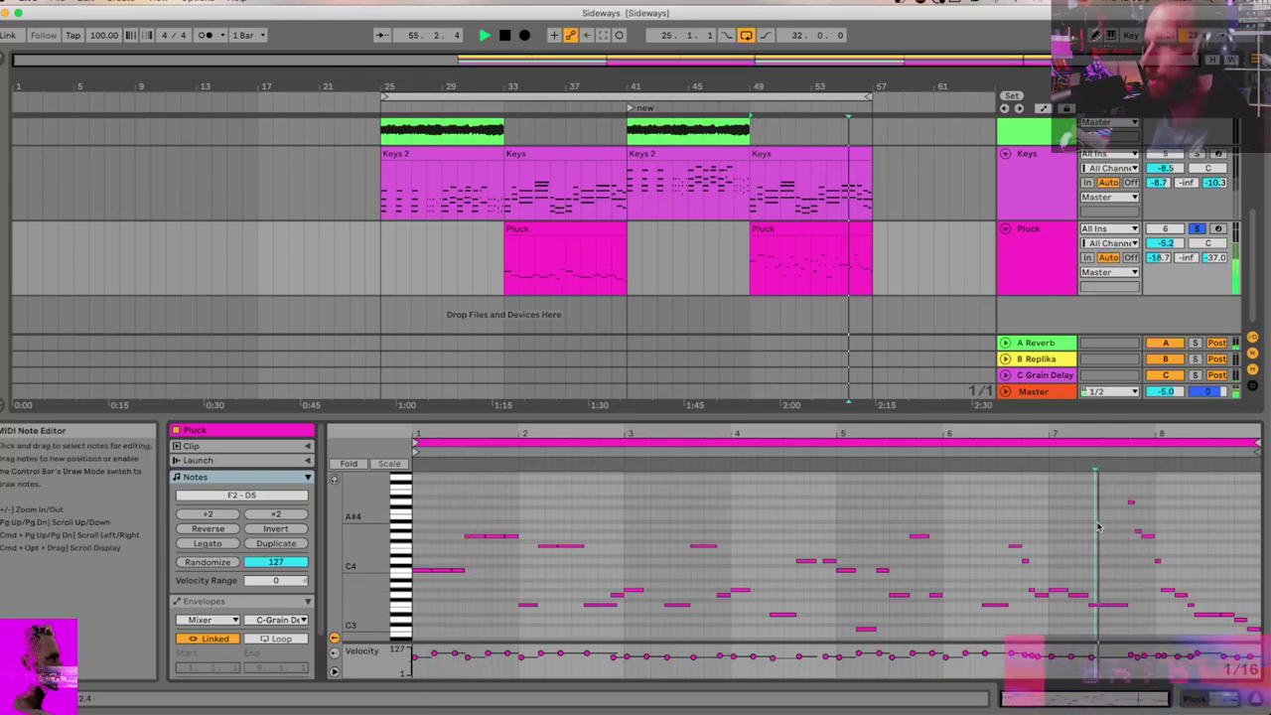
{"action": "key", "text": "space"}
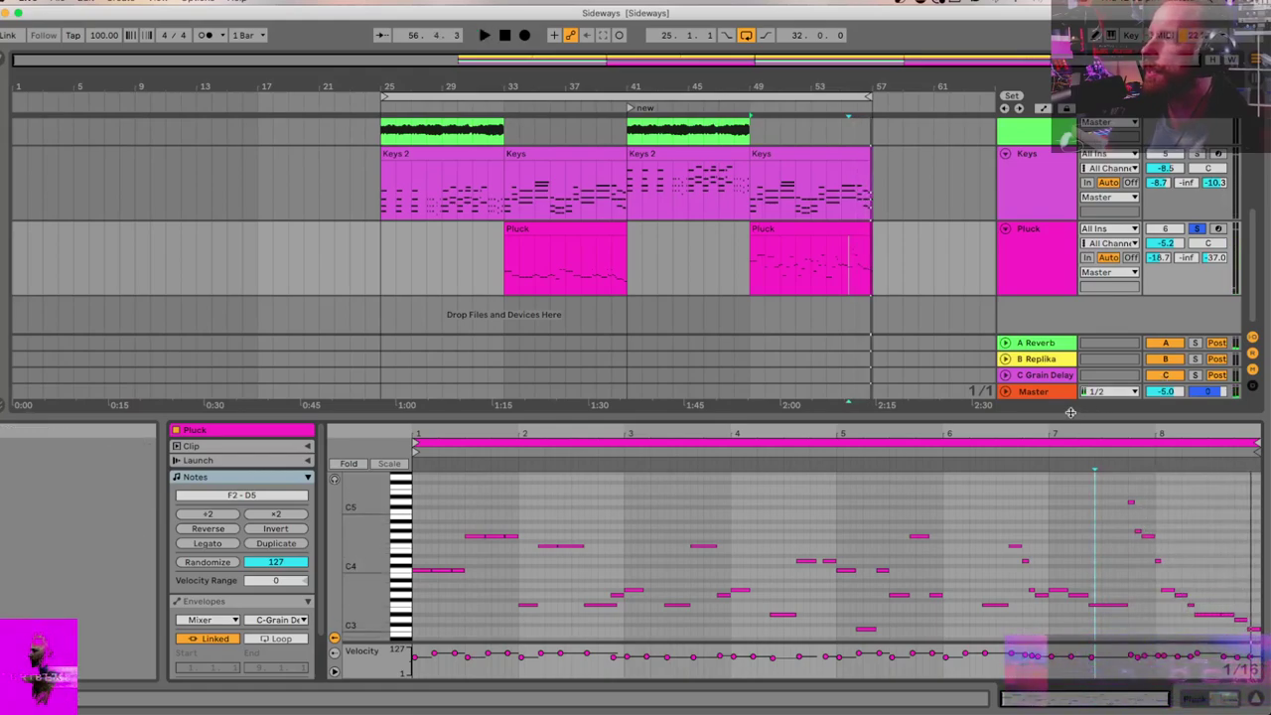
{"action": "left_click_drag", "start_coordinate": [1064, 415], "coordinate": [1065, 695]}
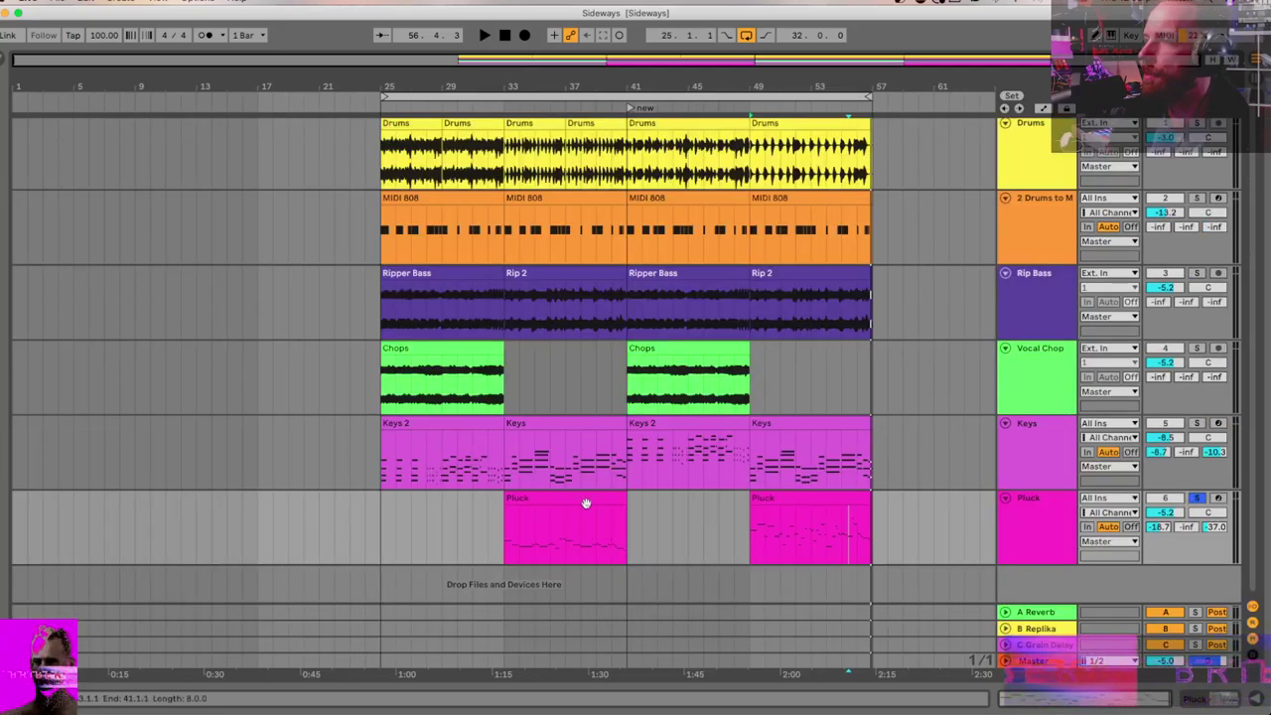
{"action": "left_click", "coordinate": [585, 502]}
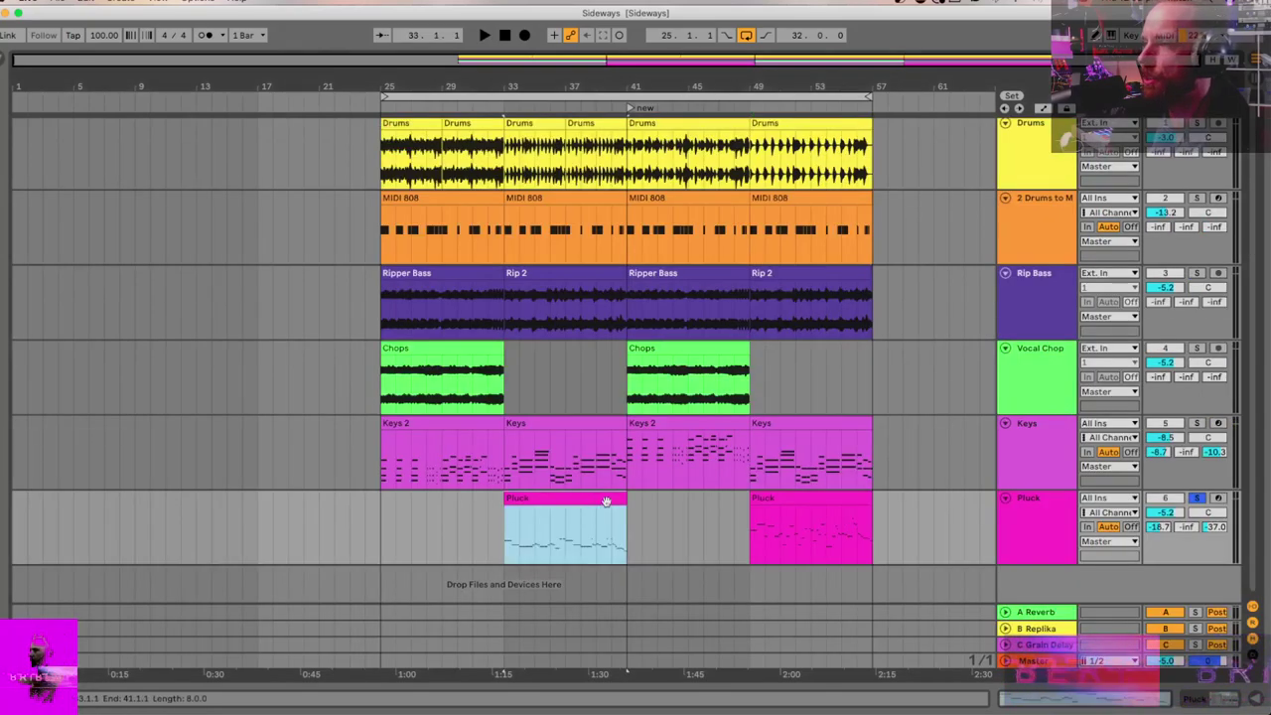
{"action": "left_click", "coordinate": [780, 501]}
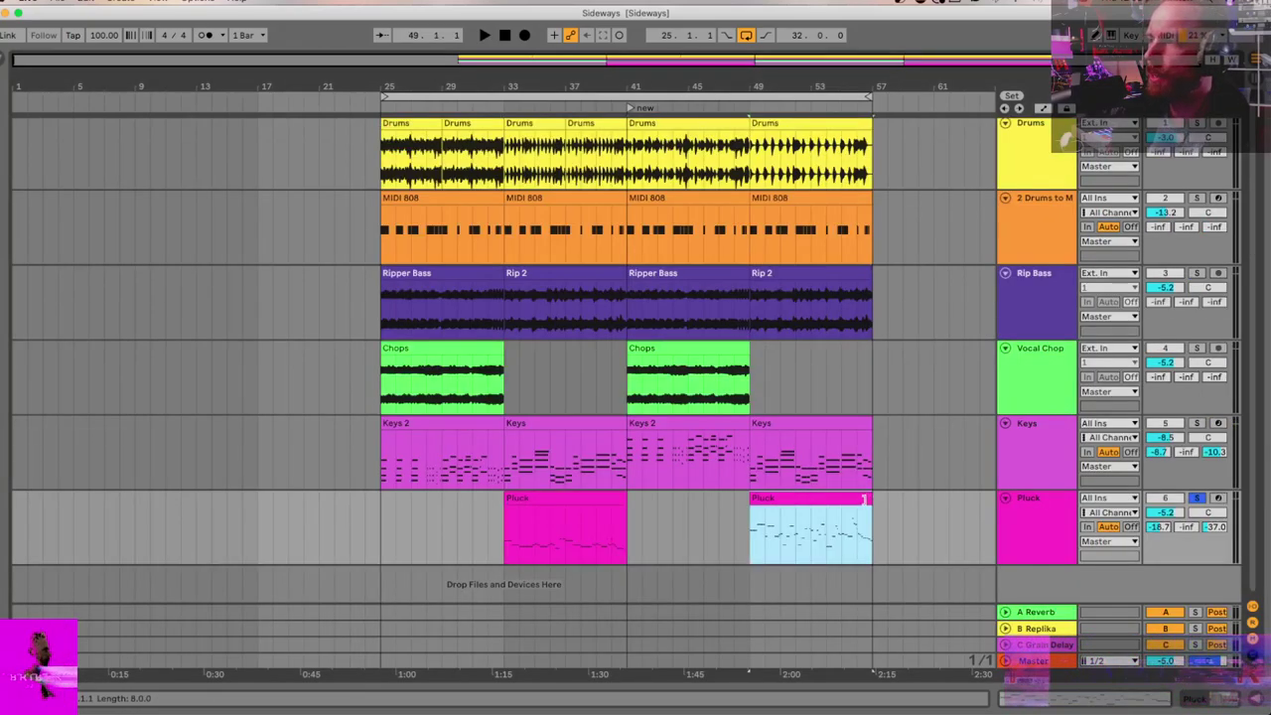
{"action": "left_click", "coordinate": [902, 504]}
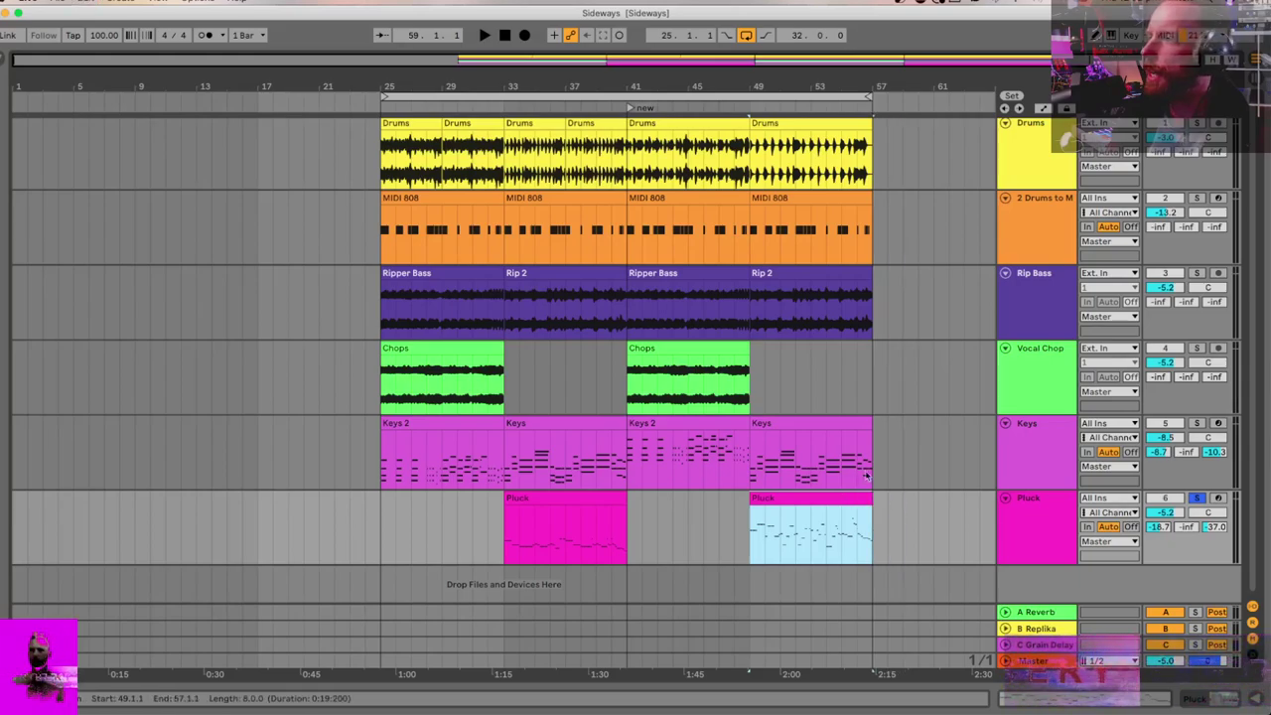
Step: Transpose all notes of the Keys clip at bar 49 down two octaves, to B0 - F2, while playing the track soloed
{"action": "key", "text": "space"}
{"action": "left_click", "coordinate": [846, 428]}
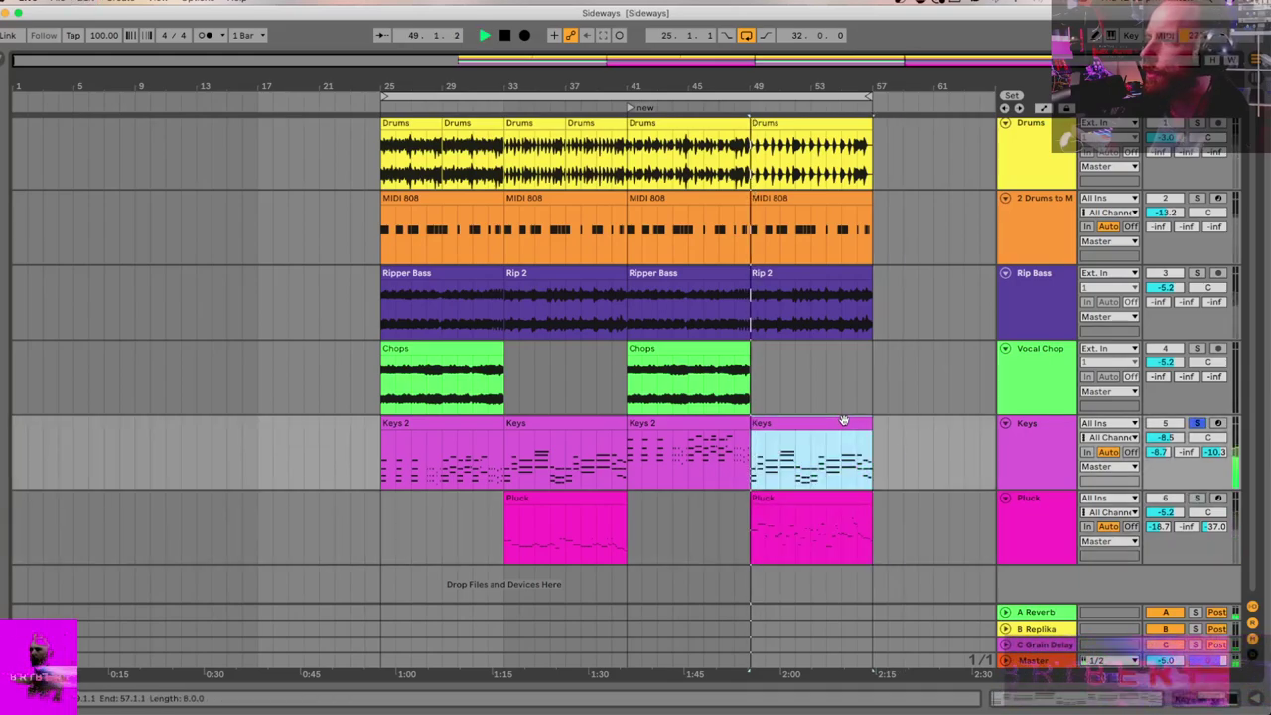
{"action": "double_click", "coordinate": [782, 427]}
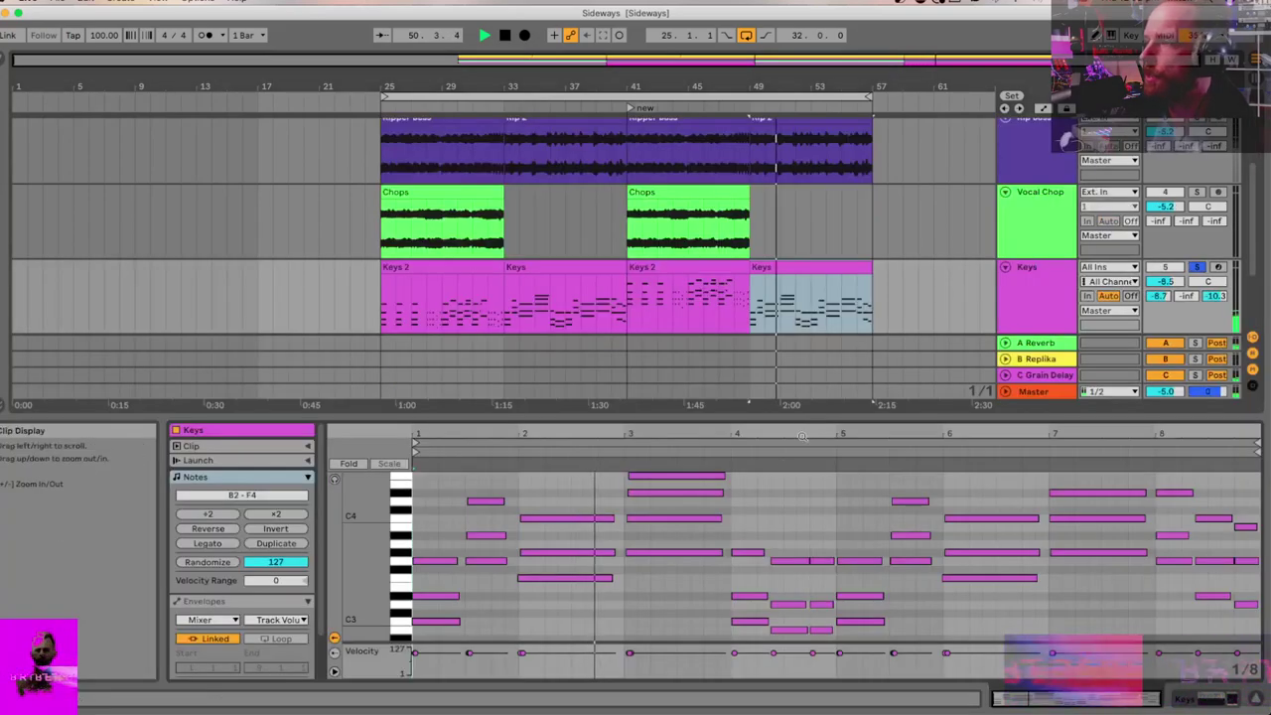
{"action": "key", "text": "super+a"}
{"action": "key", "text": "shift+Down"}
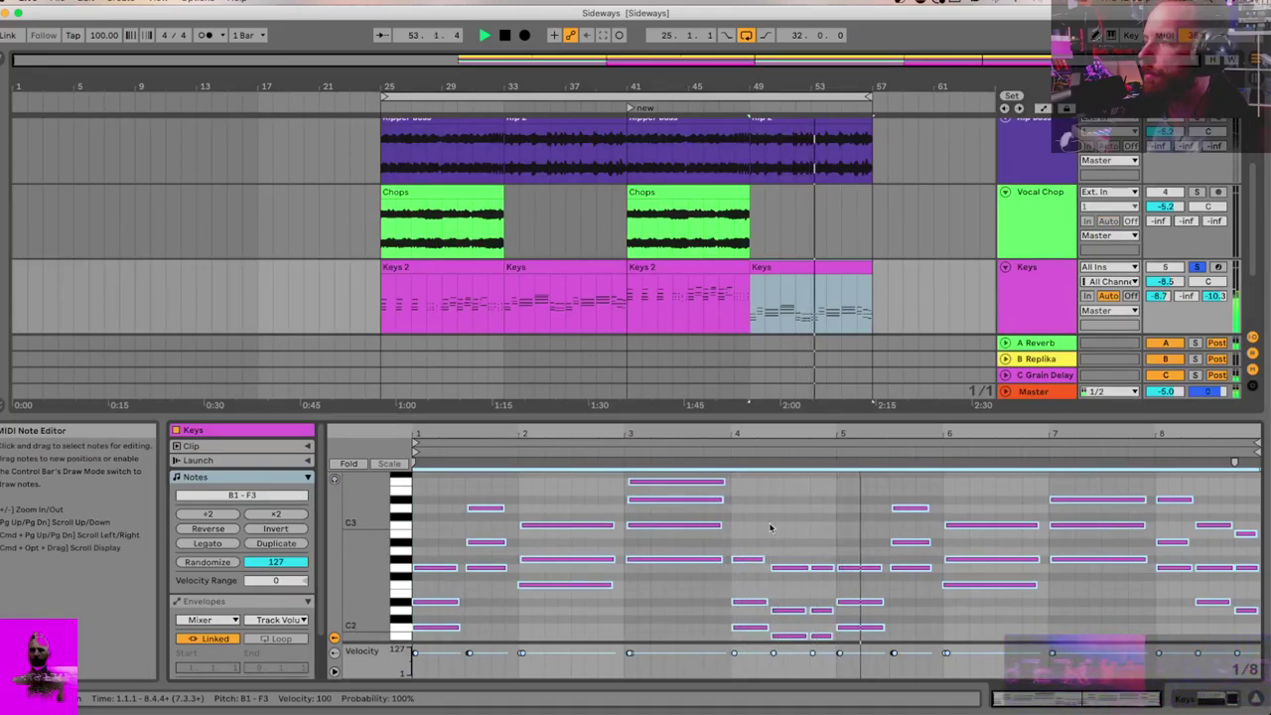
{"action": "key", "text": "shift+Down"}
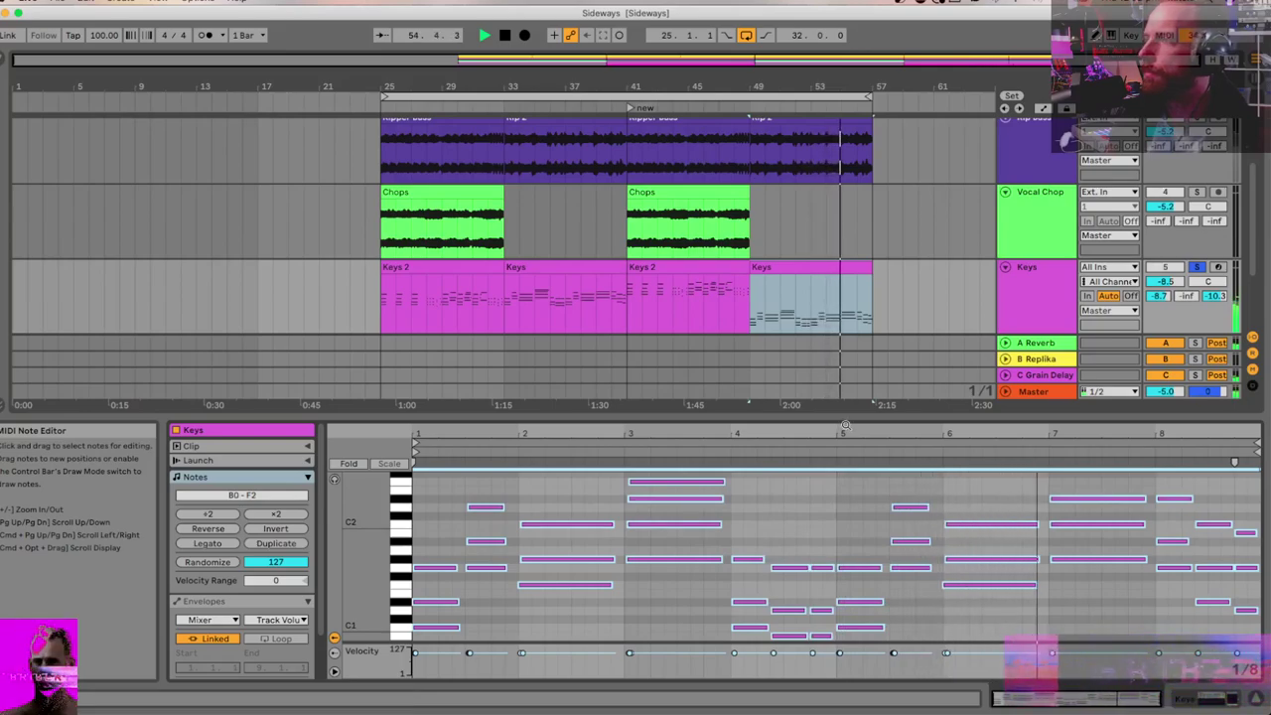
{"action": "key", "text": "super+alt+l"}
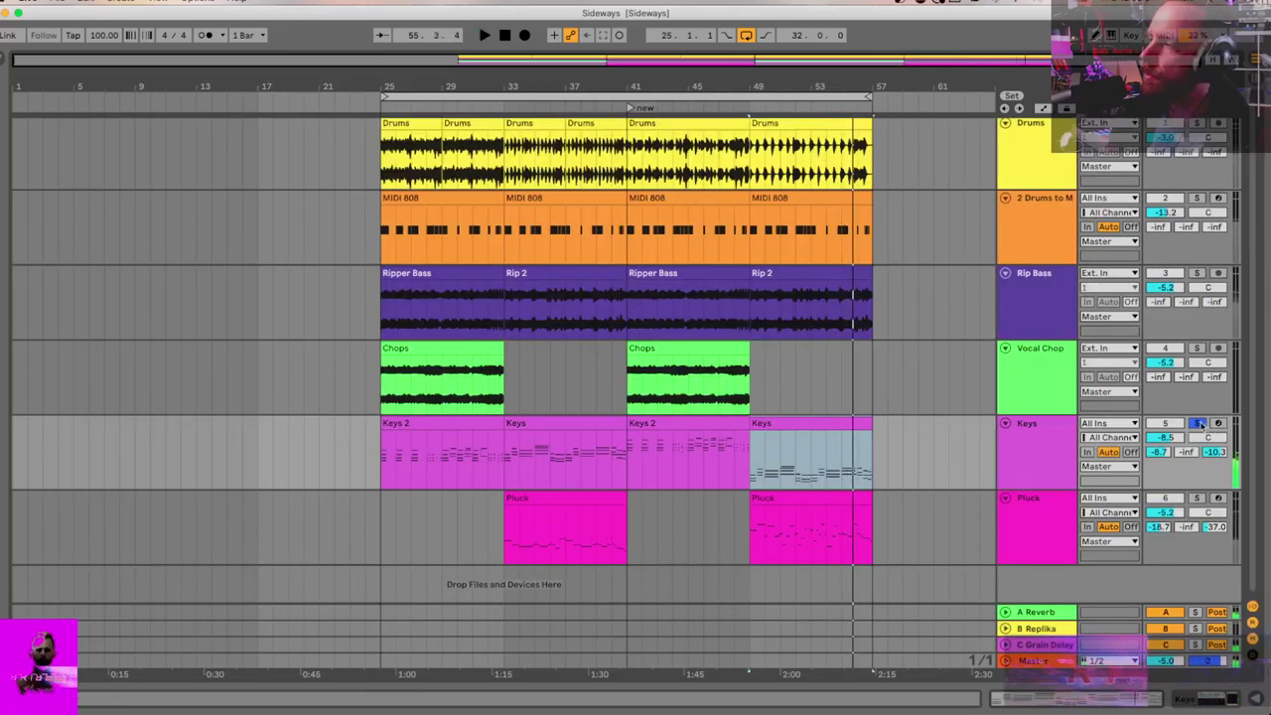
Step: Unsolo the Keys track and play the full mix from bars 49 and 33 to compare the two sections
{"action": "left_click", "coordinate": [781, 519]}
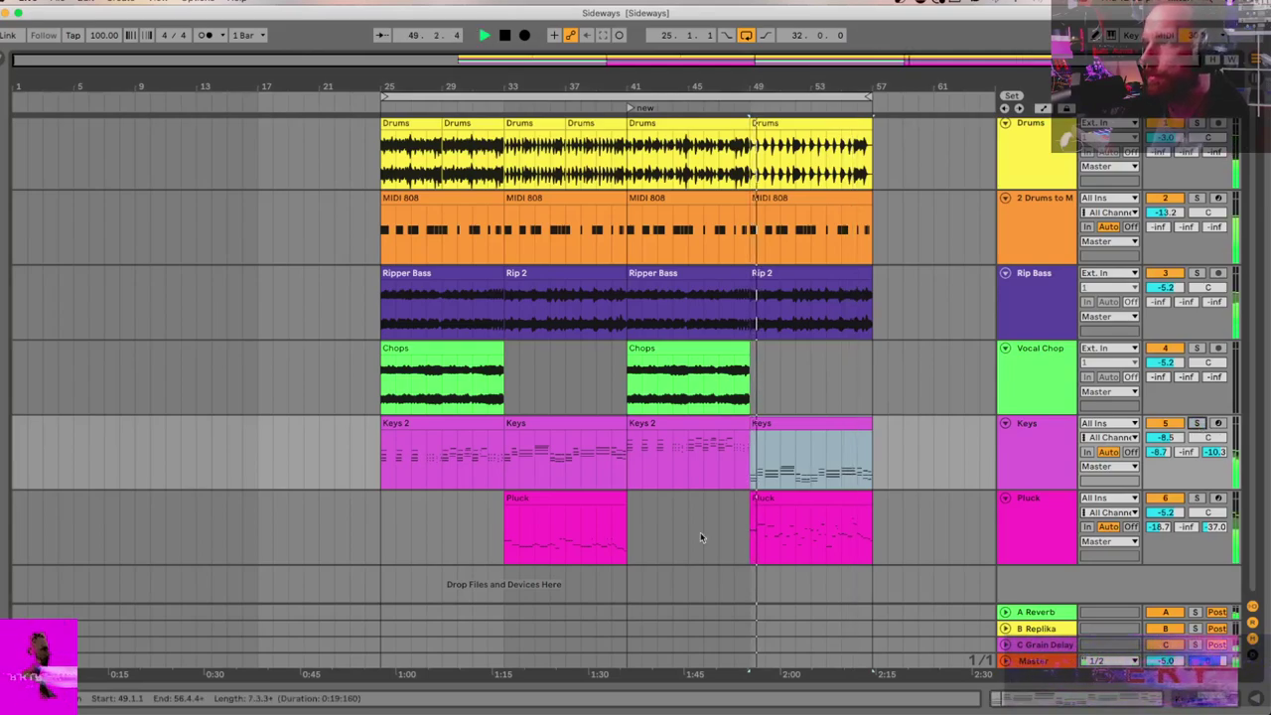
{"action": "key", "text": "space"}
{"action": "left_click", "coordinate": [593, 423]}
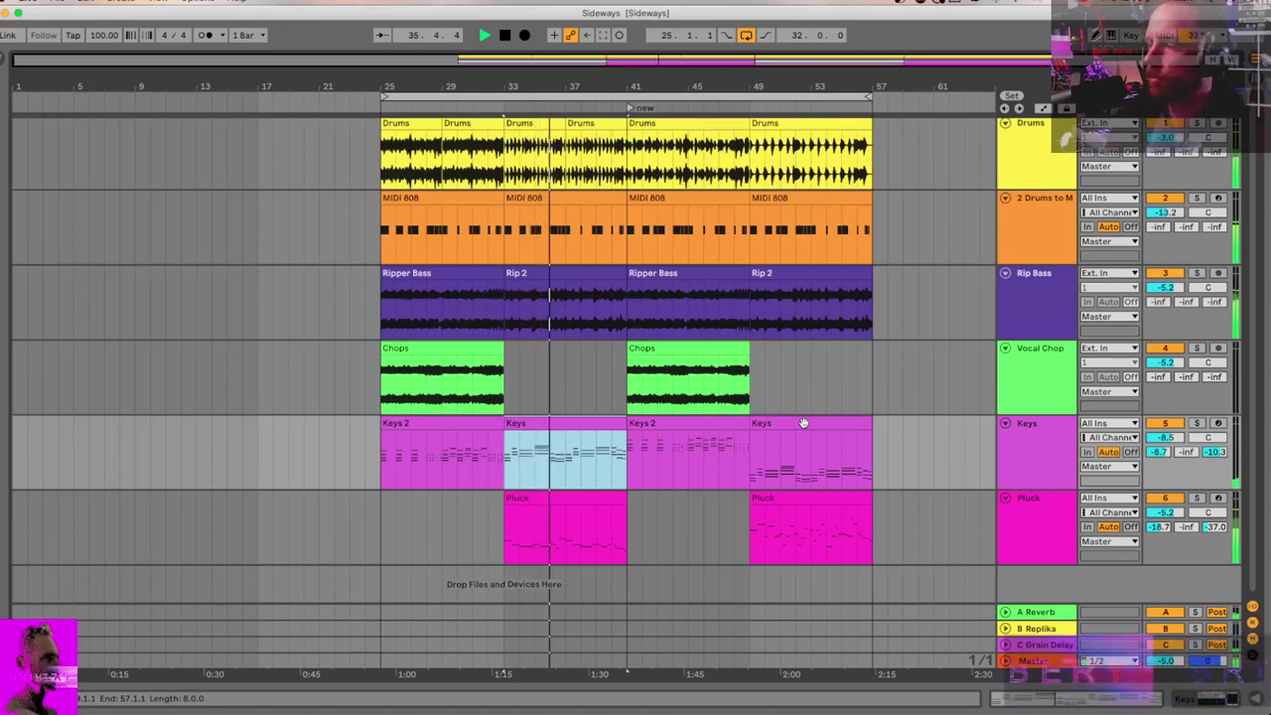
{"action": "left_click", "coordinate": [803, 422]}
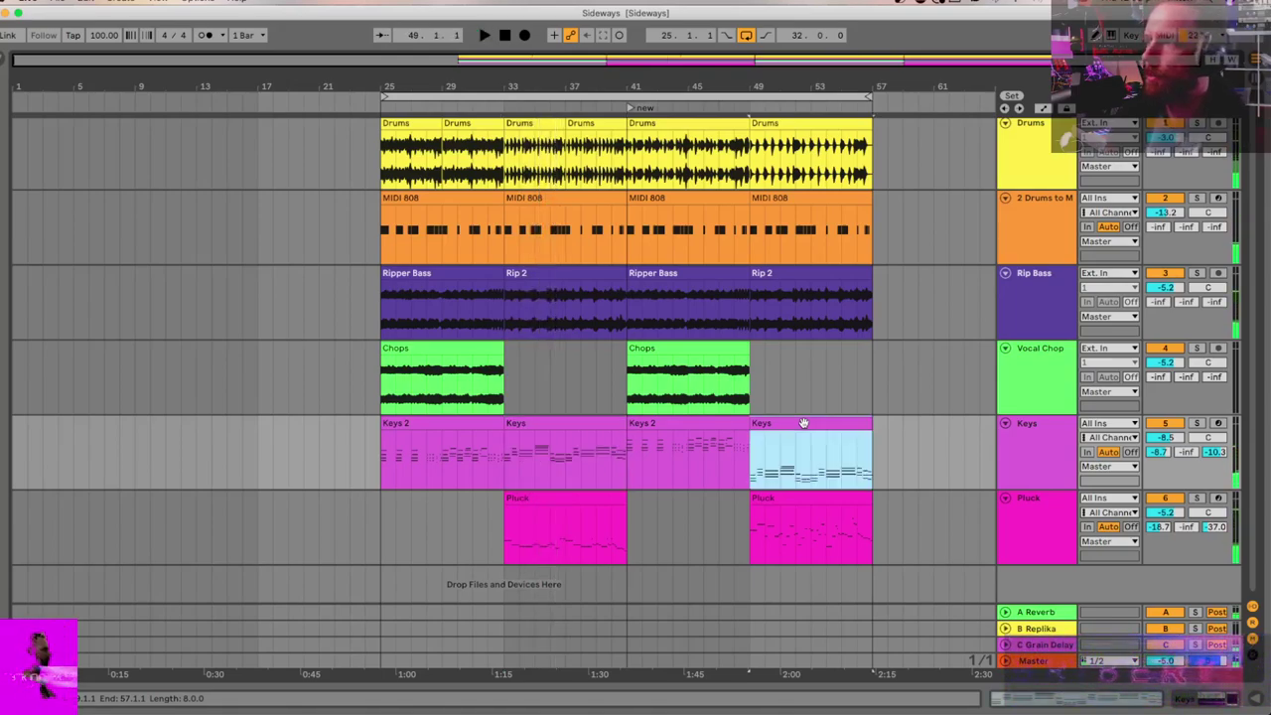
{"action": "key", "text": "space"}
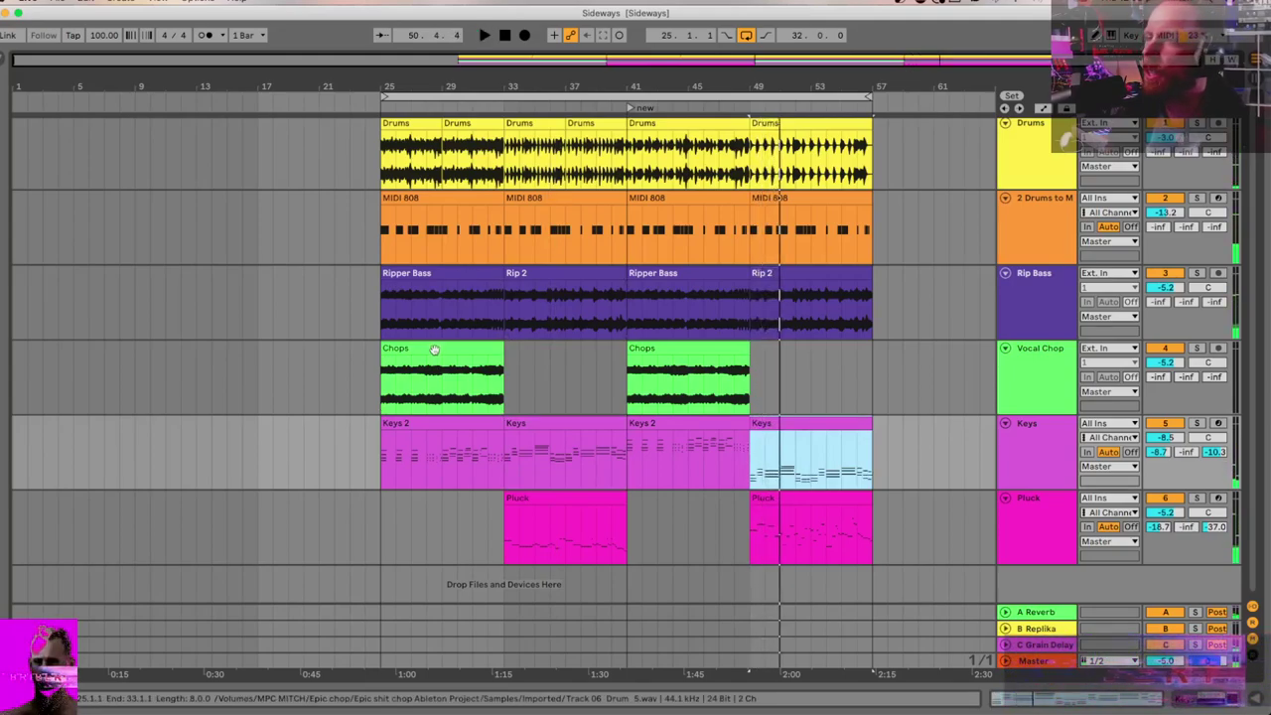
{"action": "left_click", "coordinate": [434, 350]}
{"action": "left_click", "coordinate": [536, 288]}
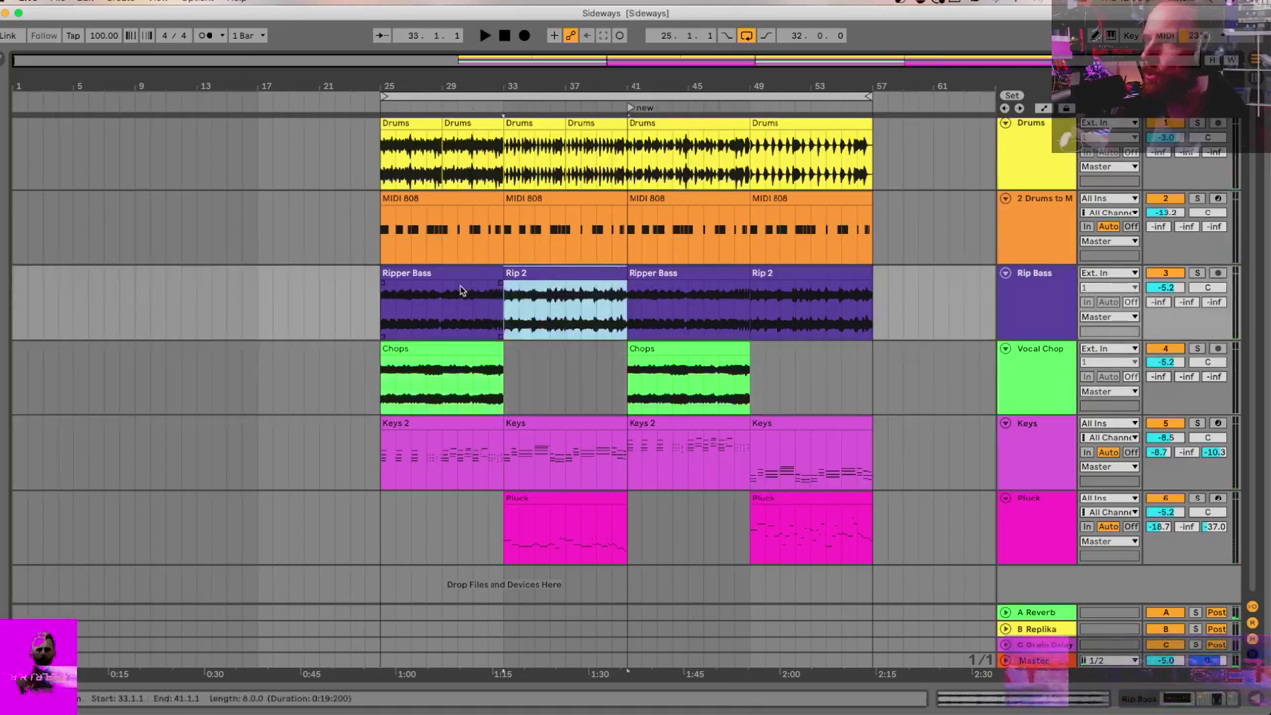
{"action": "left_click", "coordinate": [462, 280]}
{"action": "left_click", "coordinate": [545, 268]}
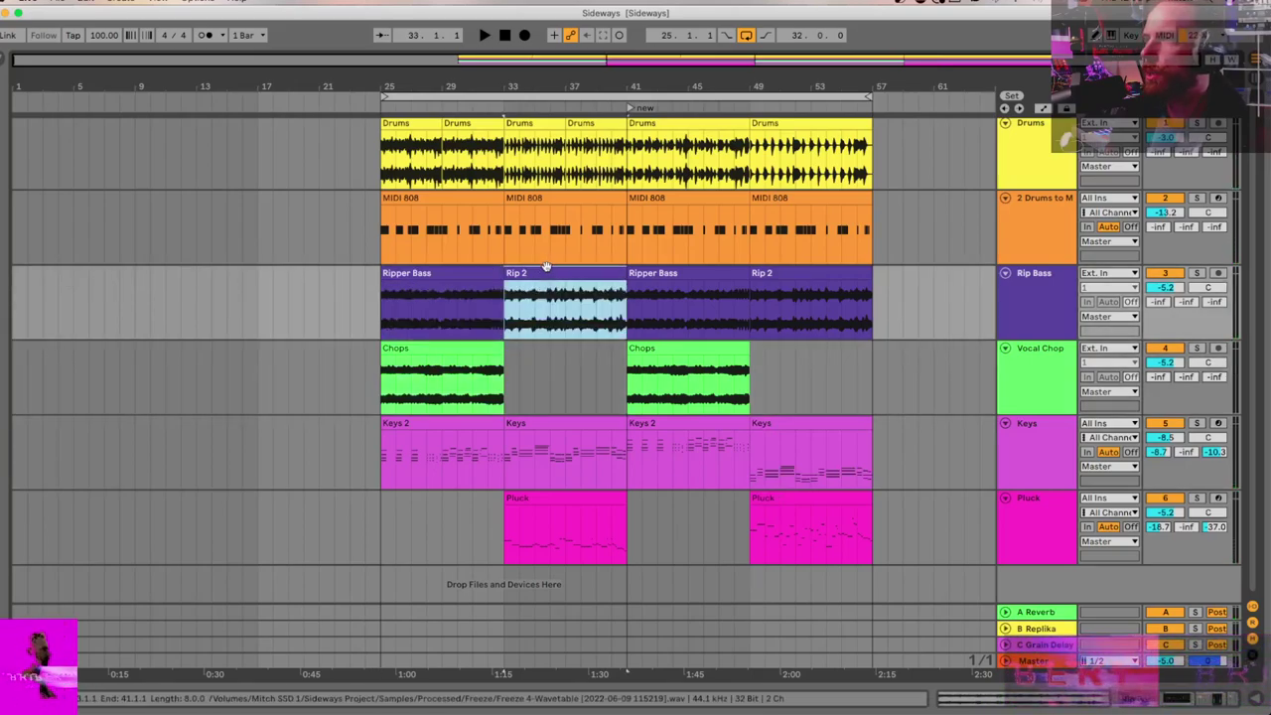
{"action": "key", "text": "Right"}
{"action": "key", "text": "Right"}
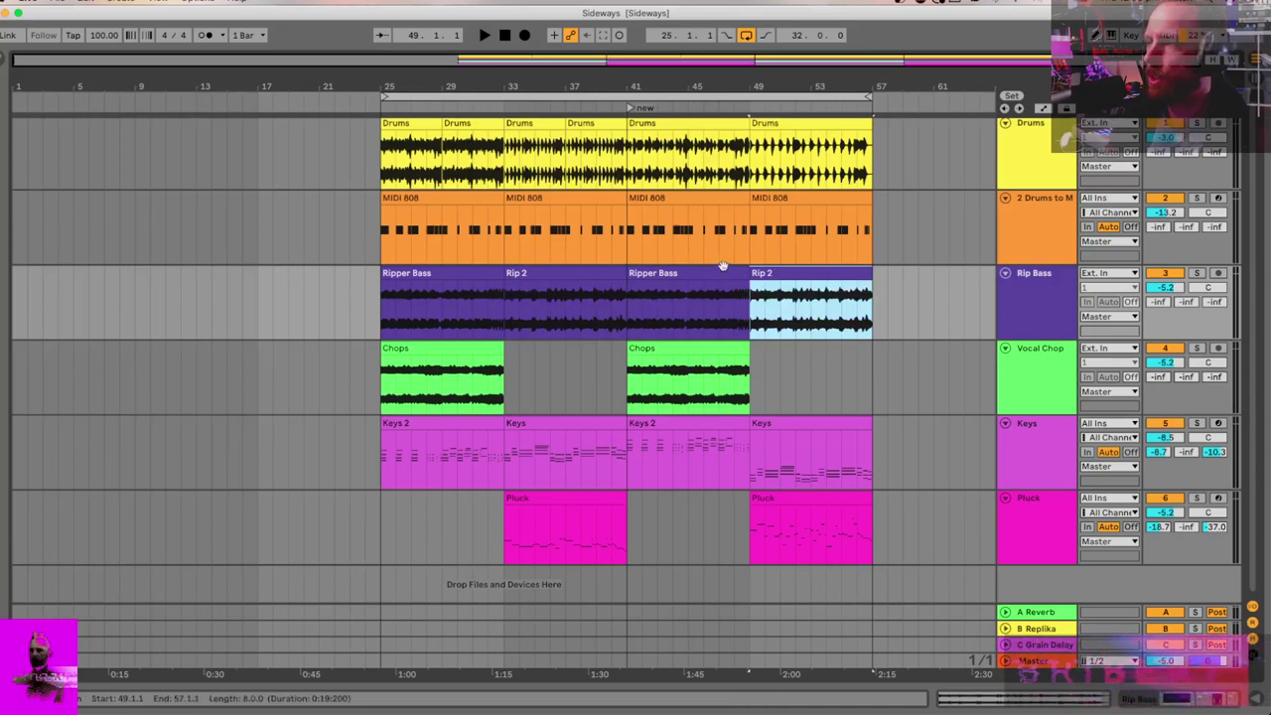
{"action": "left_click", "coordinate": [708, 269]}
Step: Play the arrangement from bars 25, 41, 33 and 49 to compare the original sections with their varied copies
{"action": "left_click", "coordinate": [449, 274]}
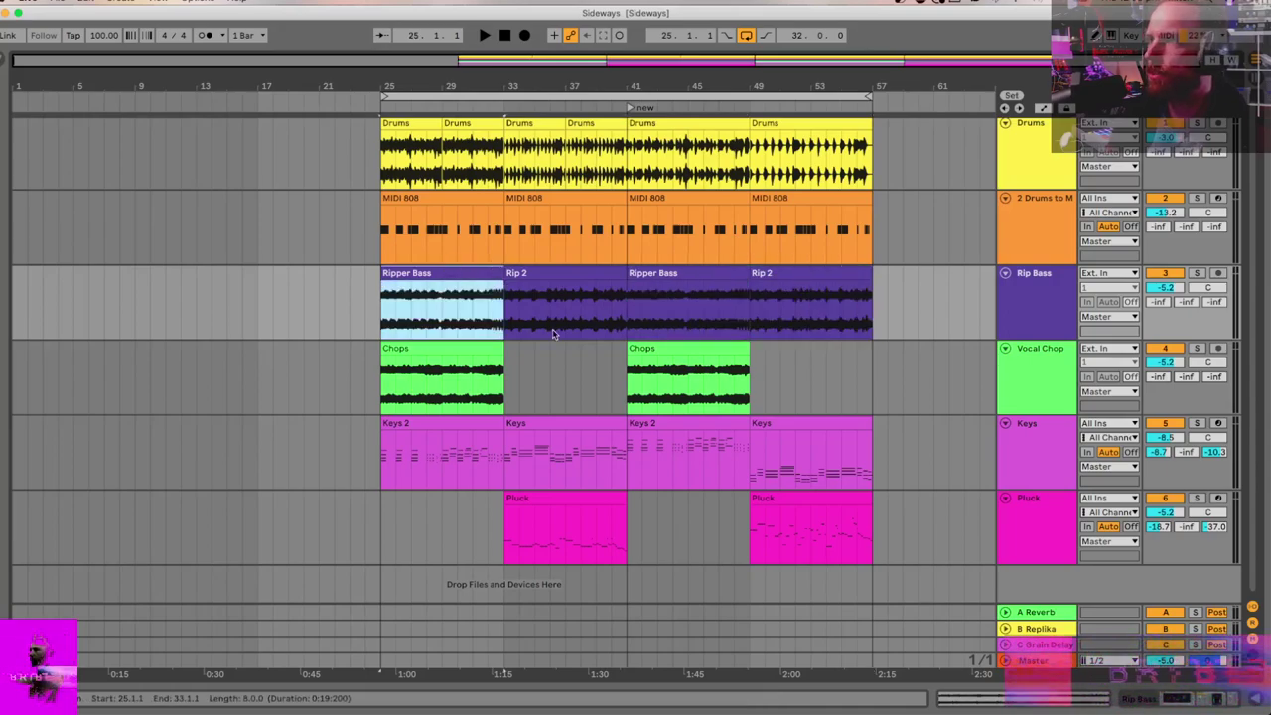
{"action": "key", "text": "Tab"}
{"action": "key", "text": "Tab"}
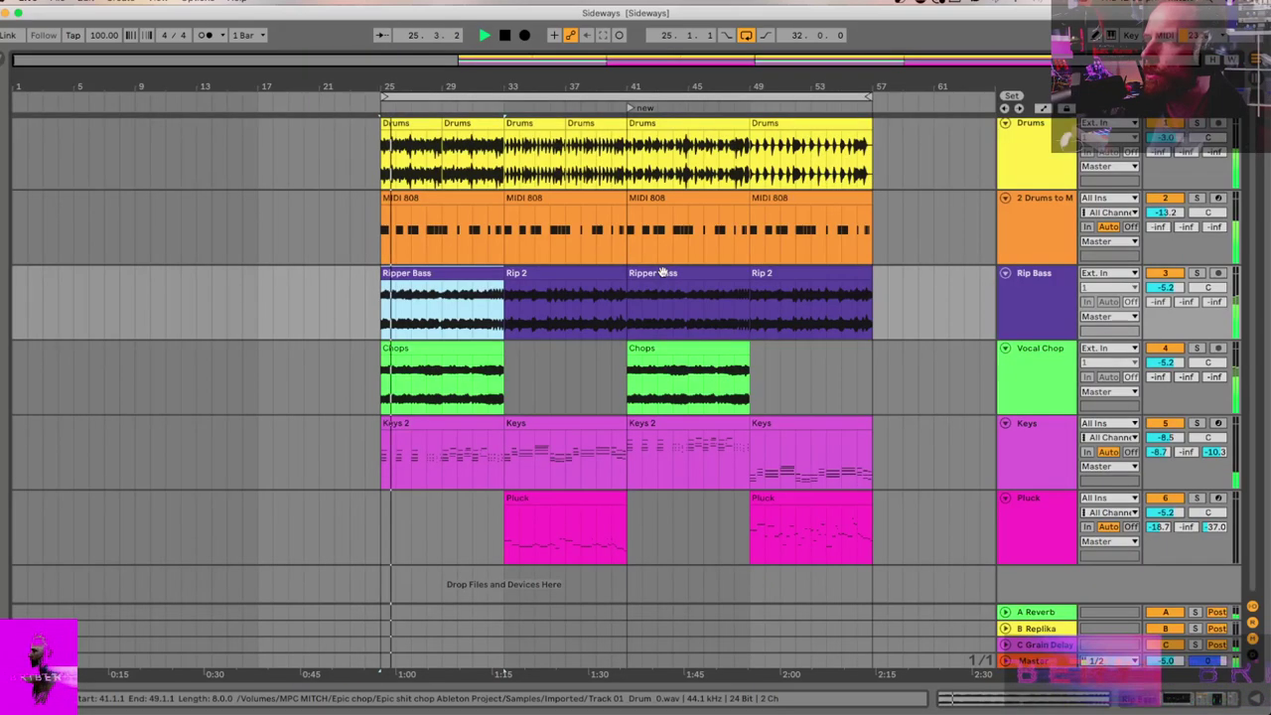
{"action": "key", "text": "space"}
{"action": "left_click", "coordinate": [661, 274]}
{"action": "key", "text": "space"}
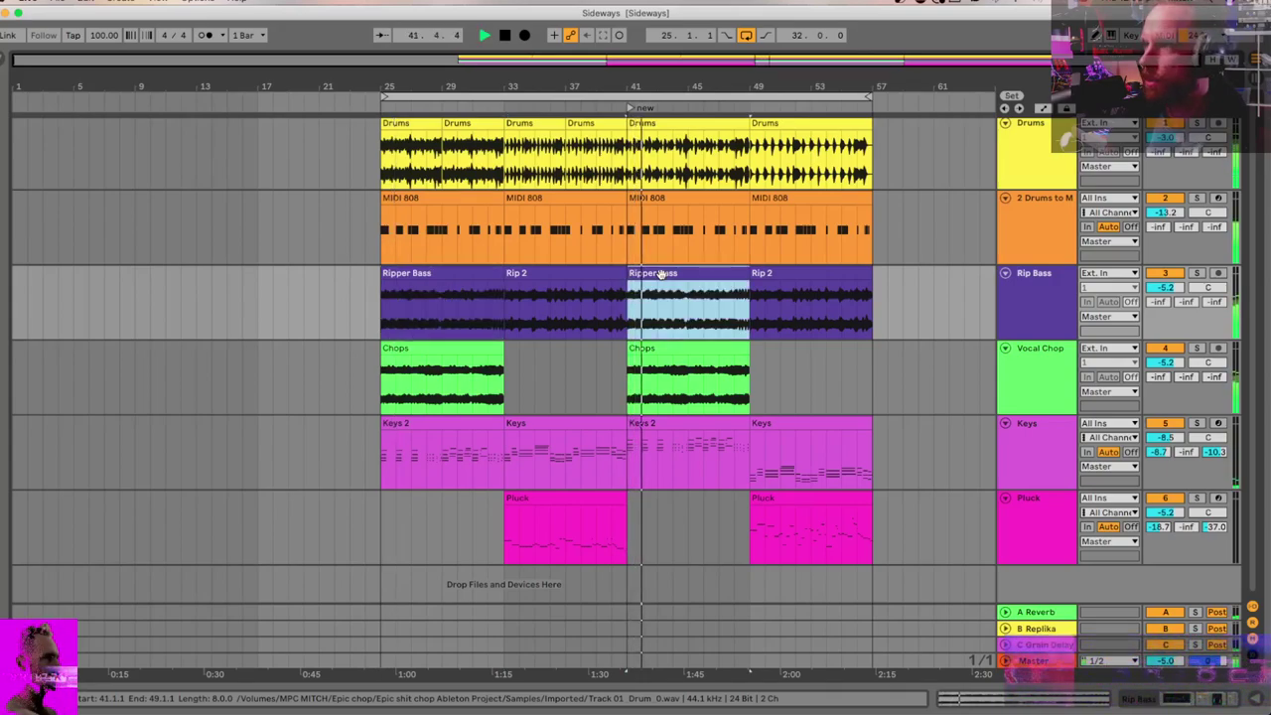
{"action": "left_click", "coordinate": [590, 273]}
{"action": "key", "text": "space"}
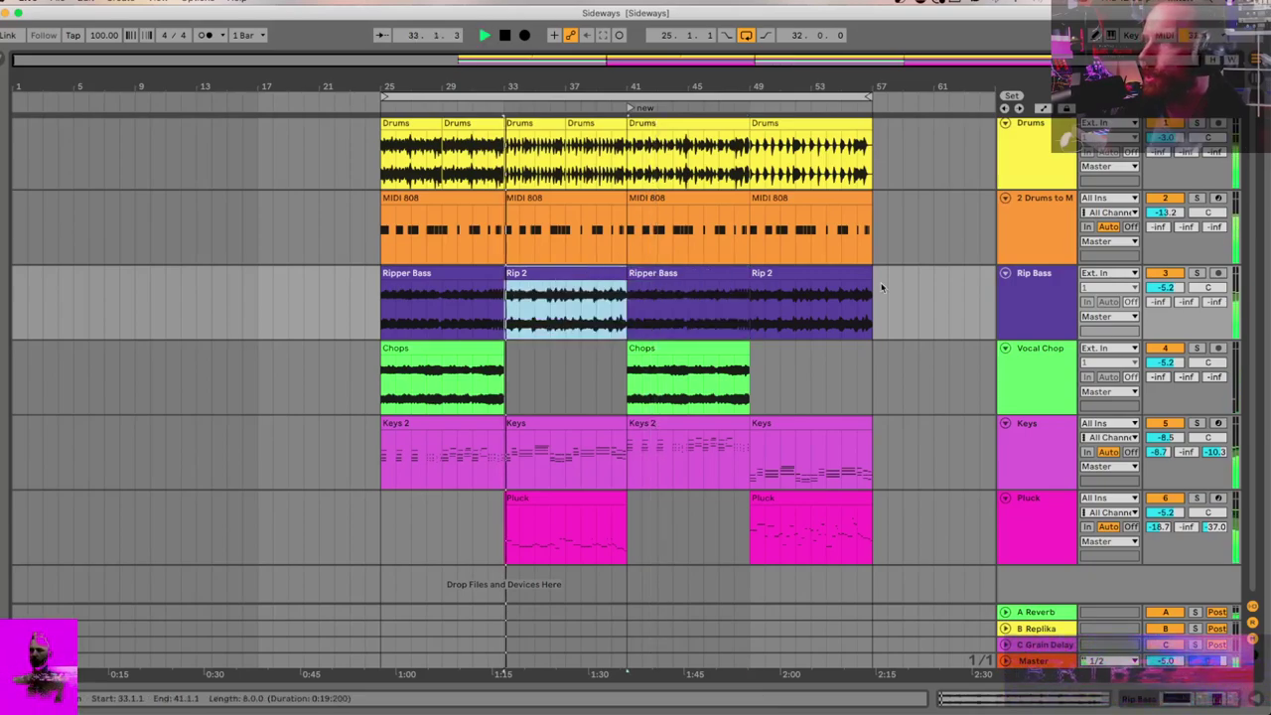
{"action": "left_click", "coordinate": [808, 274]}
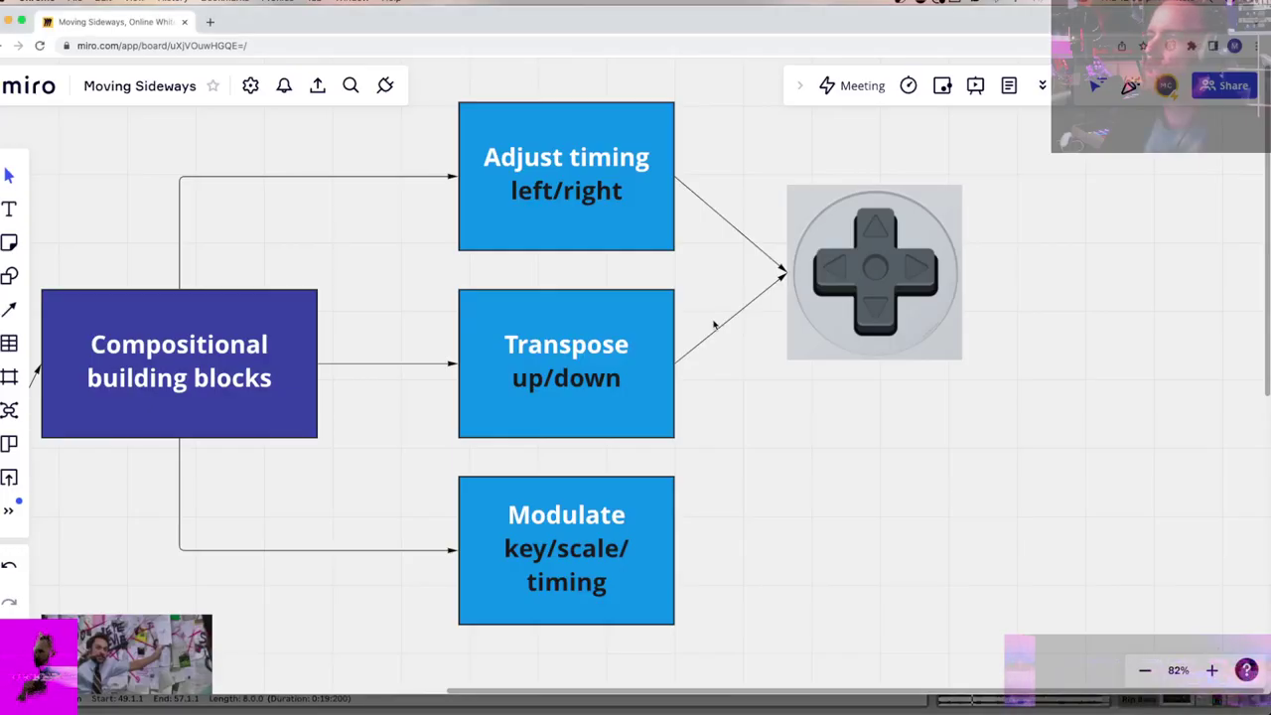
Step: Examine the Compositional building blocks diagram on the Moving Sideways board in Miro
{"action": "scroll", "coordinate": [695, 327], "scroll_direction": "up", "scroll_amount": 5}
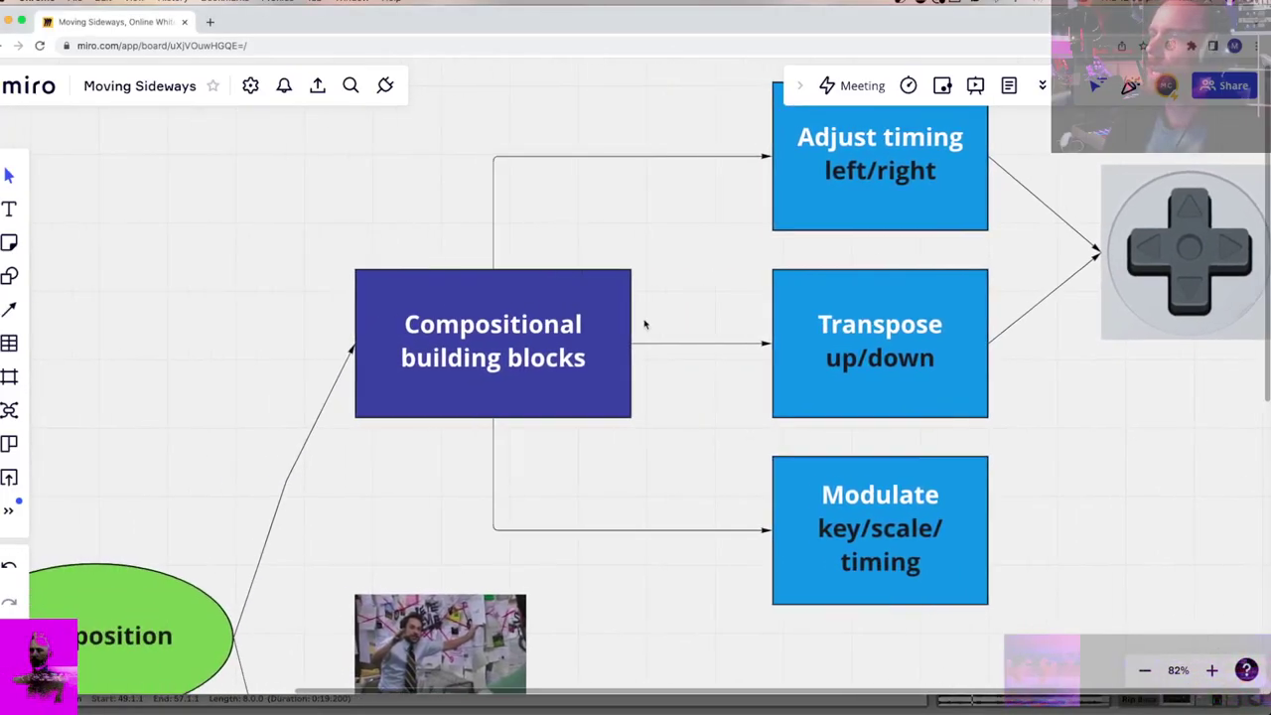
{"action": "scroll", "coordinate": [556, 324], "scroll_direction": "up", "scroll_amount": 6}
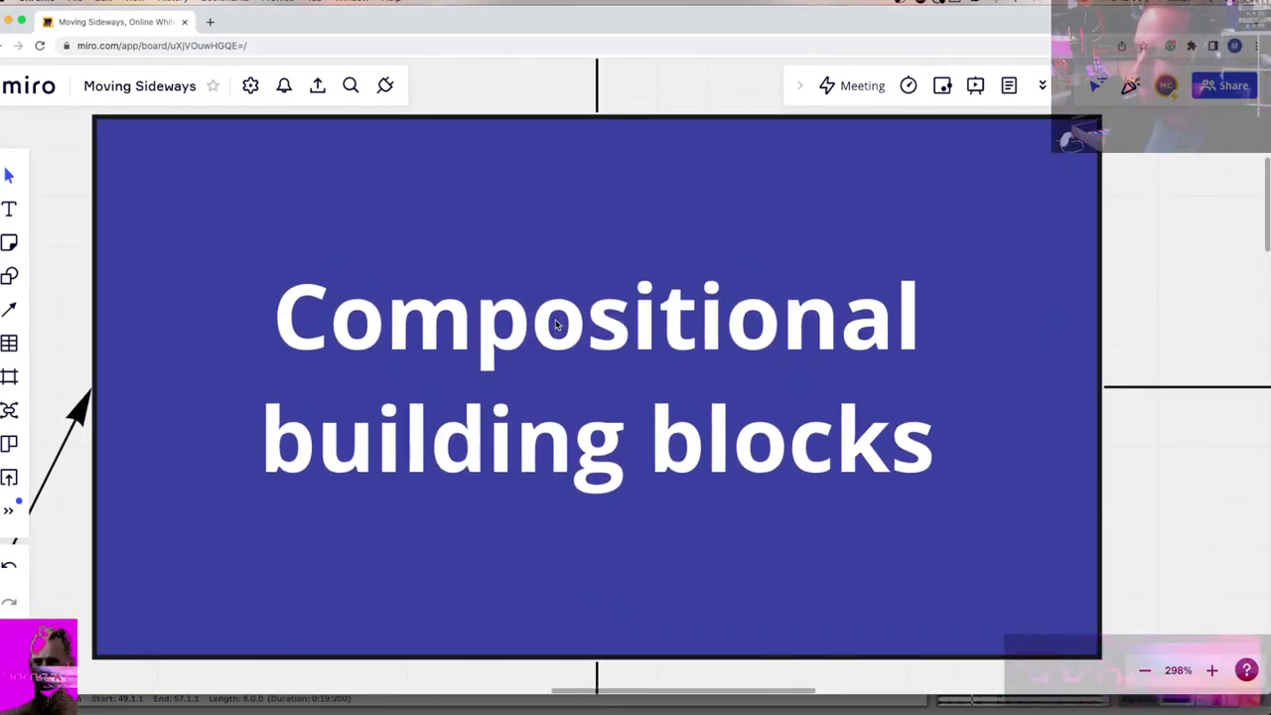
{"action": "scroll", "coordinate": [556, 325], "scroll_direction": "down", "scroll_amount": 6}
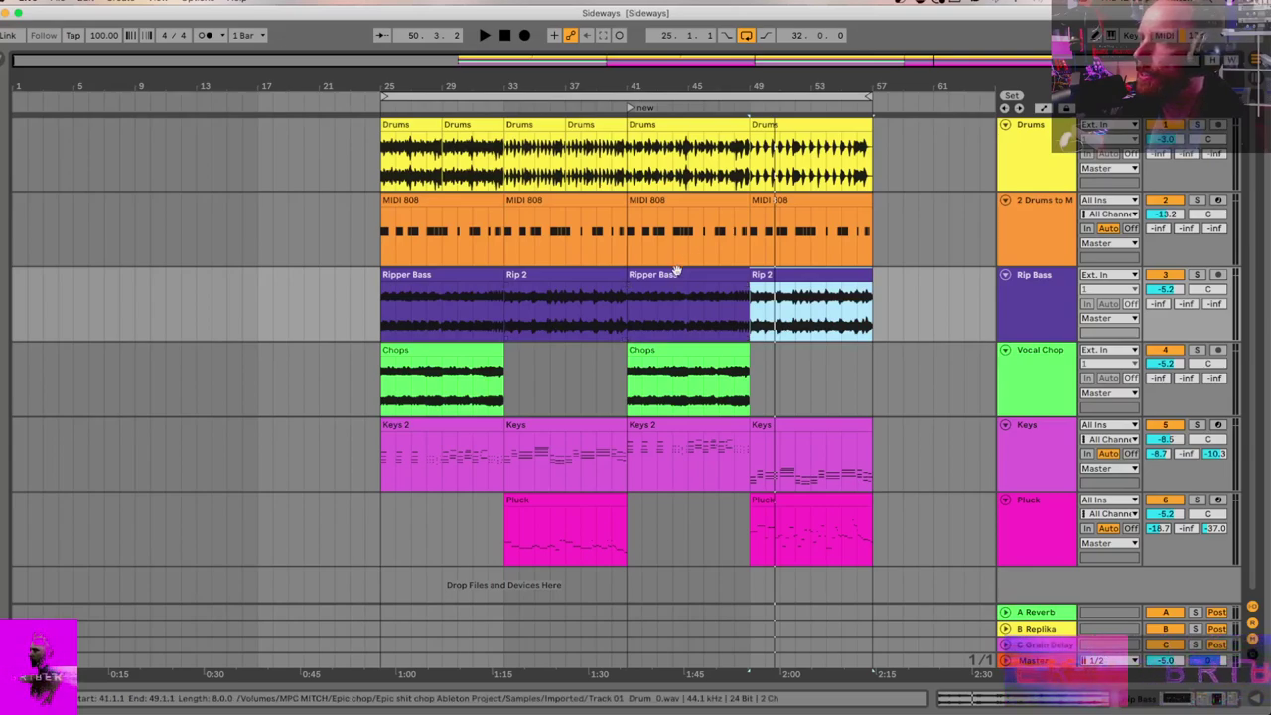
{"action": "left_click", "coordinate": [673, 278]}
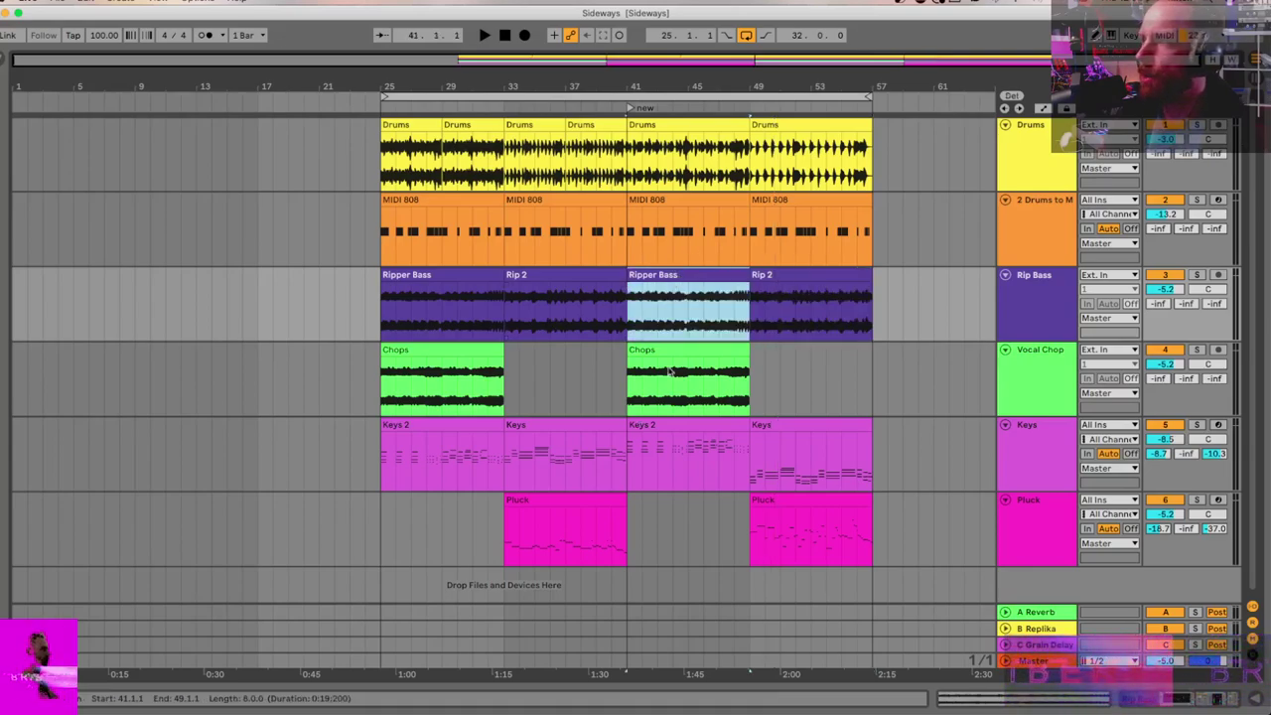
{"action": "left_click", "coordinate": [671, 371]}
{"action": "left_click", "coordinate": [692, 204]}
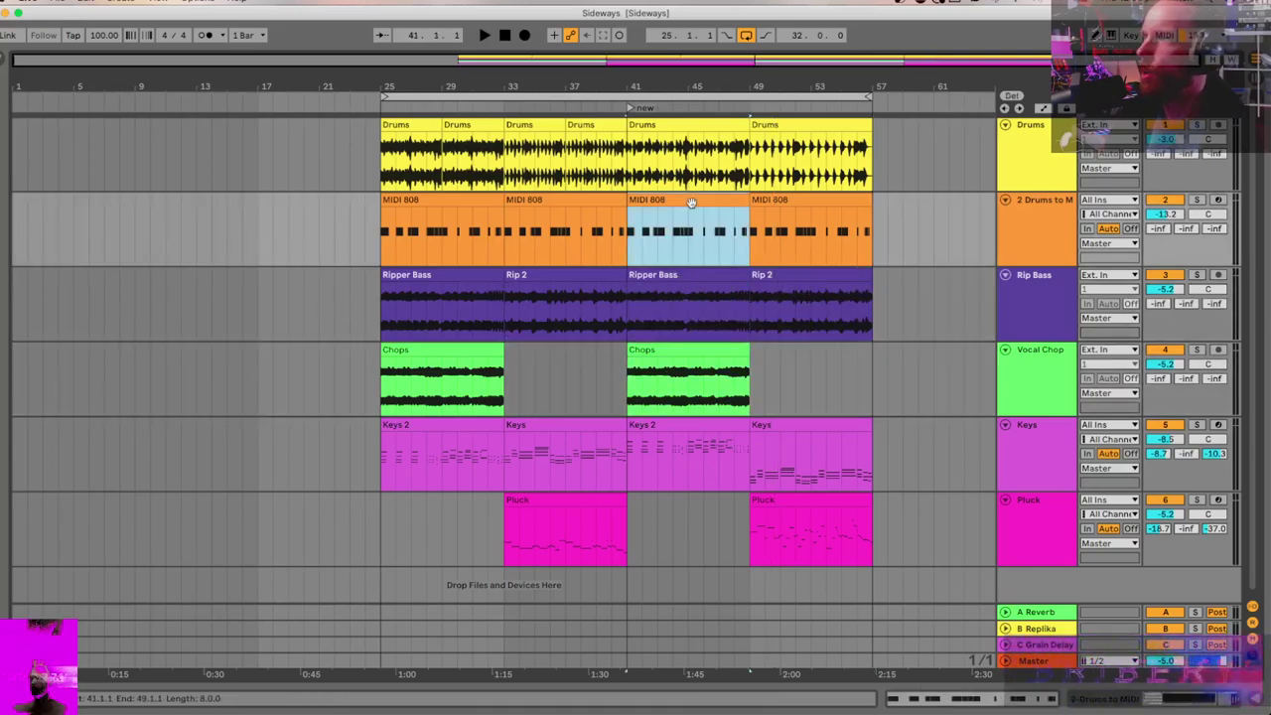
{"action": "left_click", "coordinate": [657, 425]}
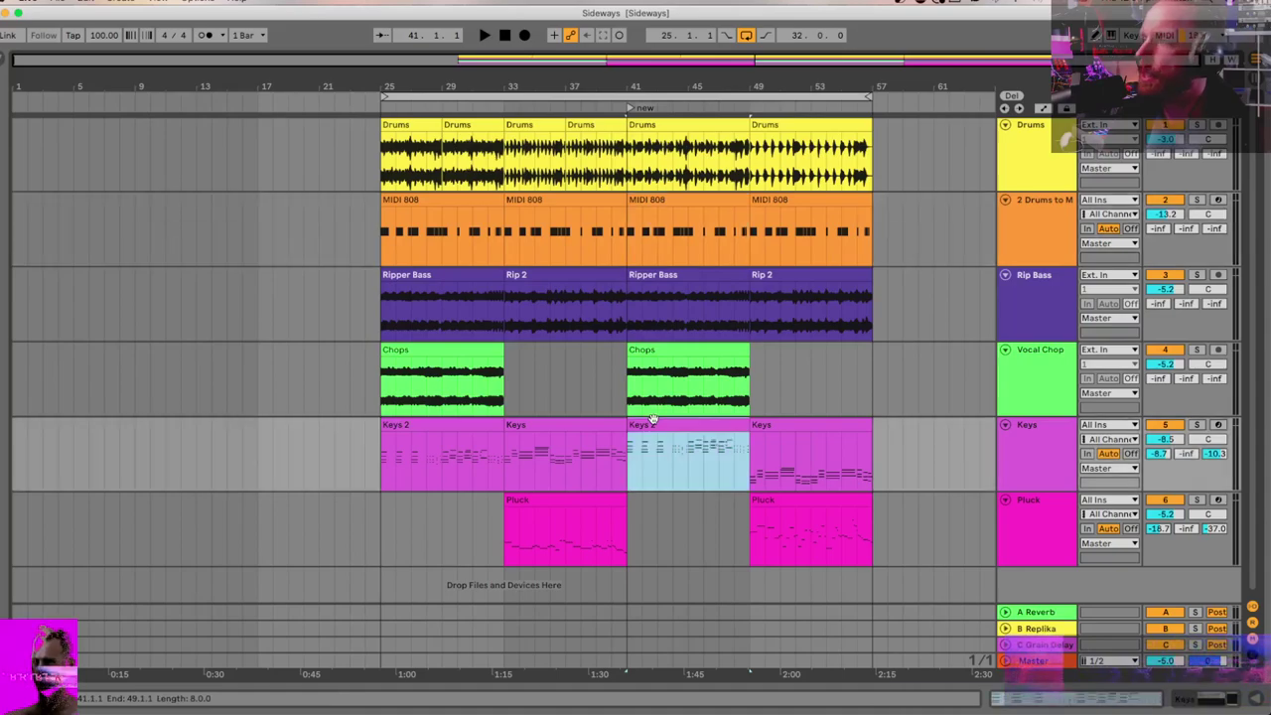
{"action": "left_click", "coordinate": [672, 347]}
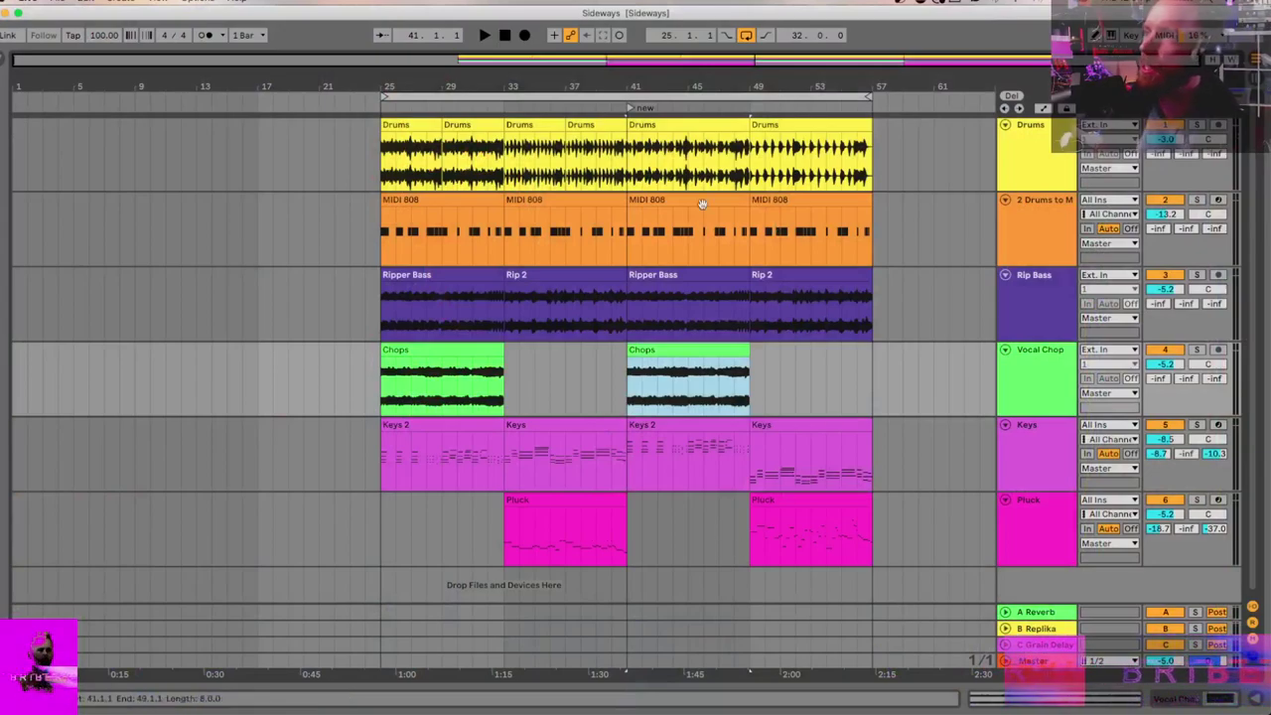
Step: Play the start of the arrangement from bar 25 briefly and select the Pluck clip at bar 49
{"action": "left_click", "coordinate": [456, 274]}
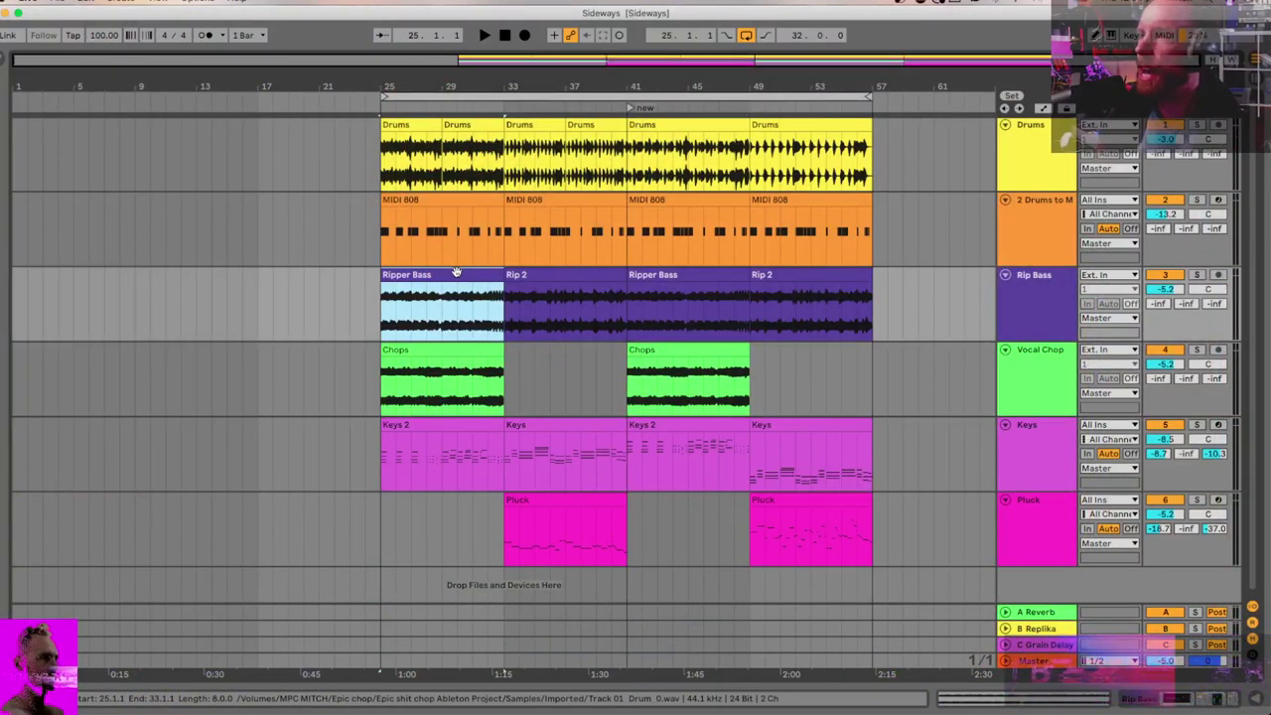
{"action": "key", "text": "space"}
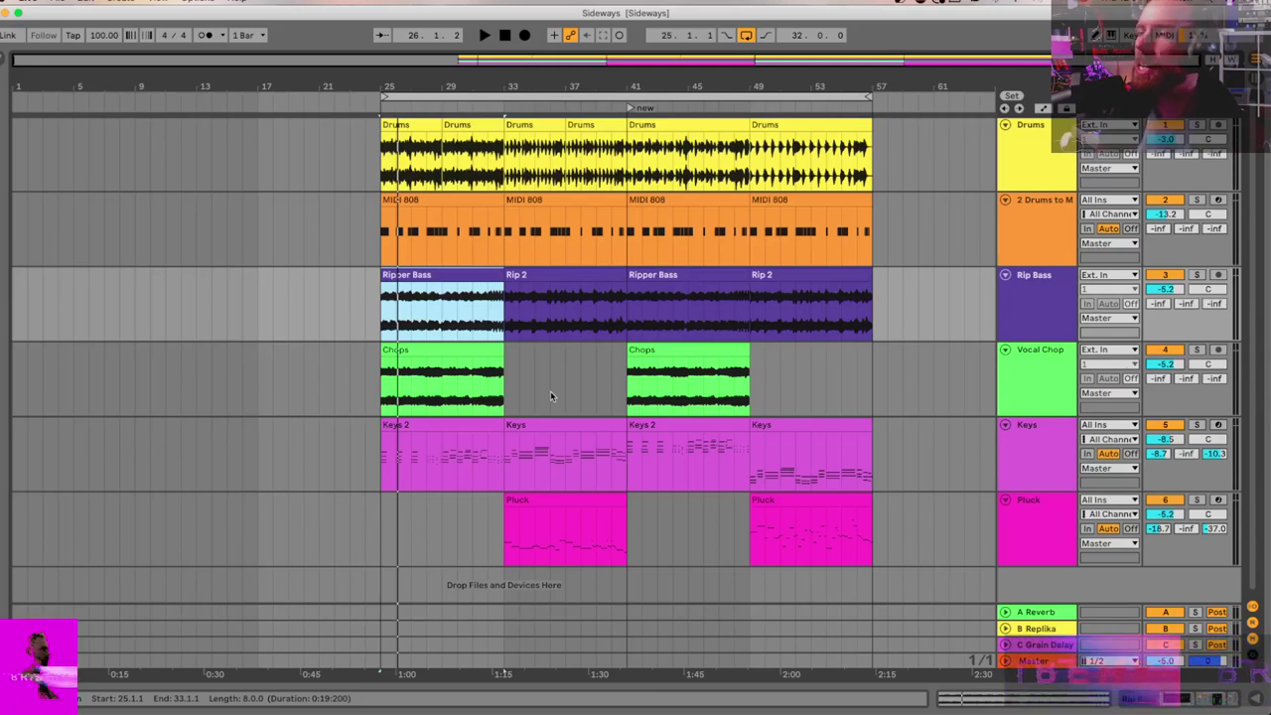
{"action": "scroll", "coordinate": [551, 395], "scroll_direction": "down", "scroll_amount": 1}
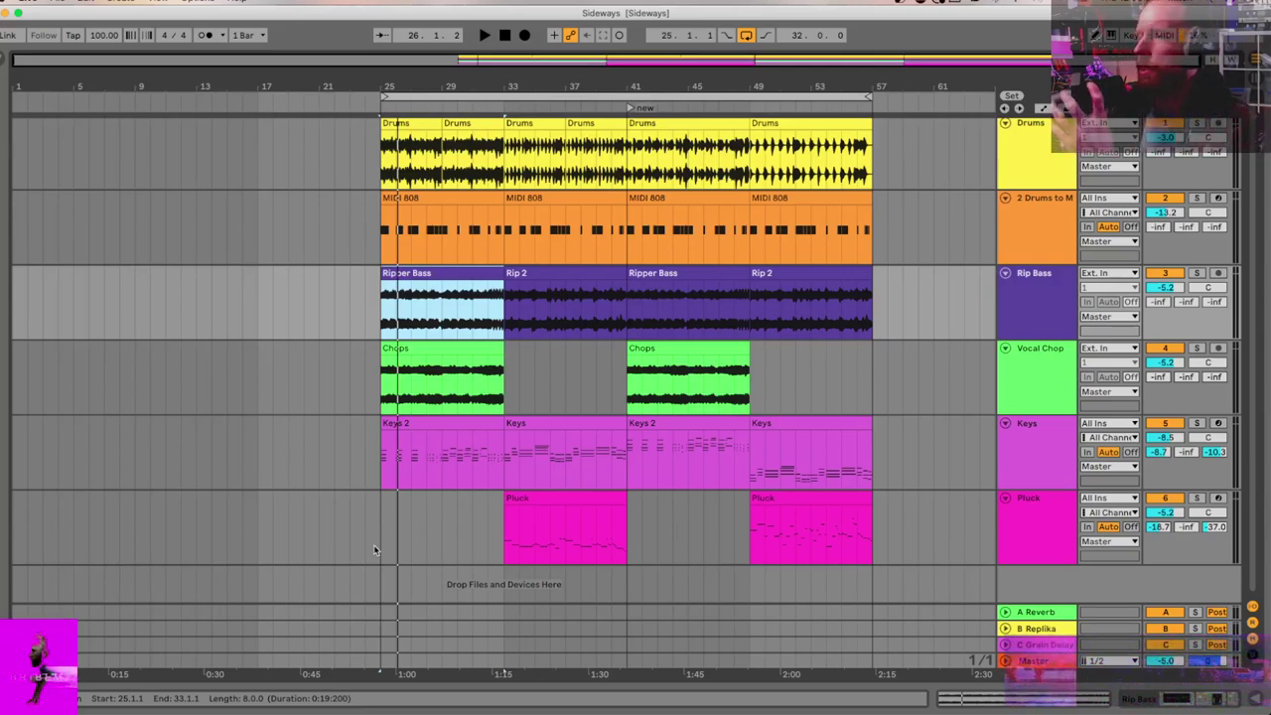
{"action": "key", "text": "space"}
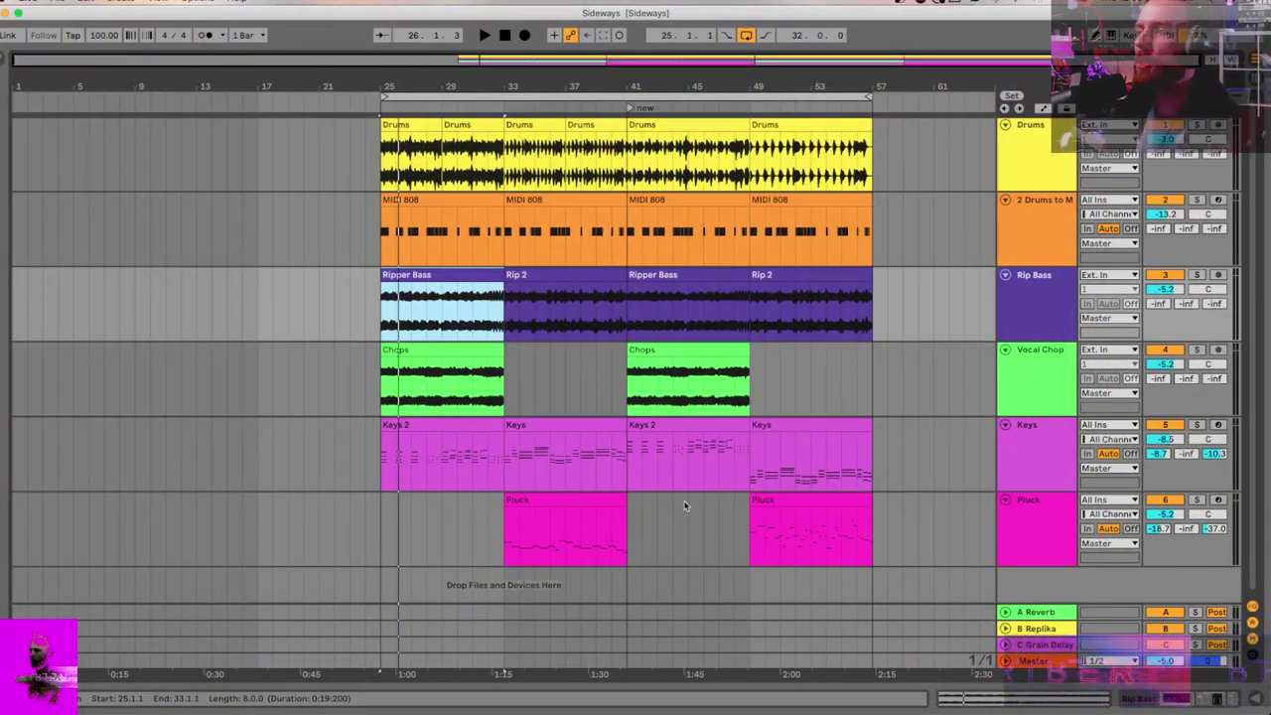
{"action": "left_click", "coordinate": [806, 501]}
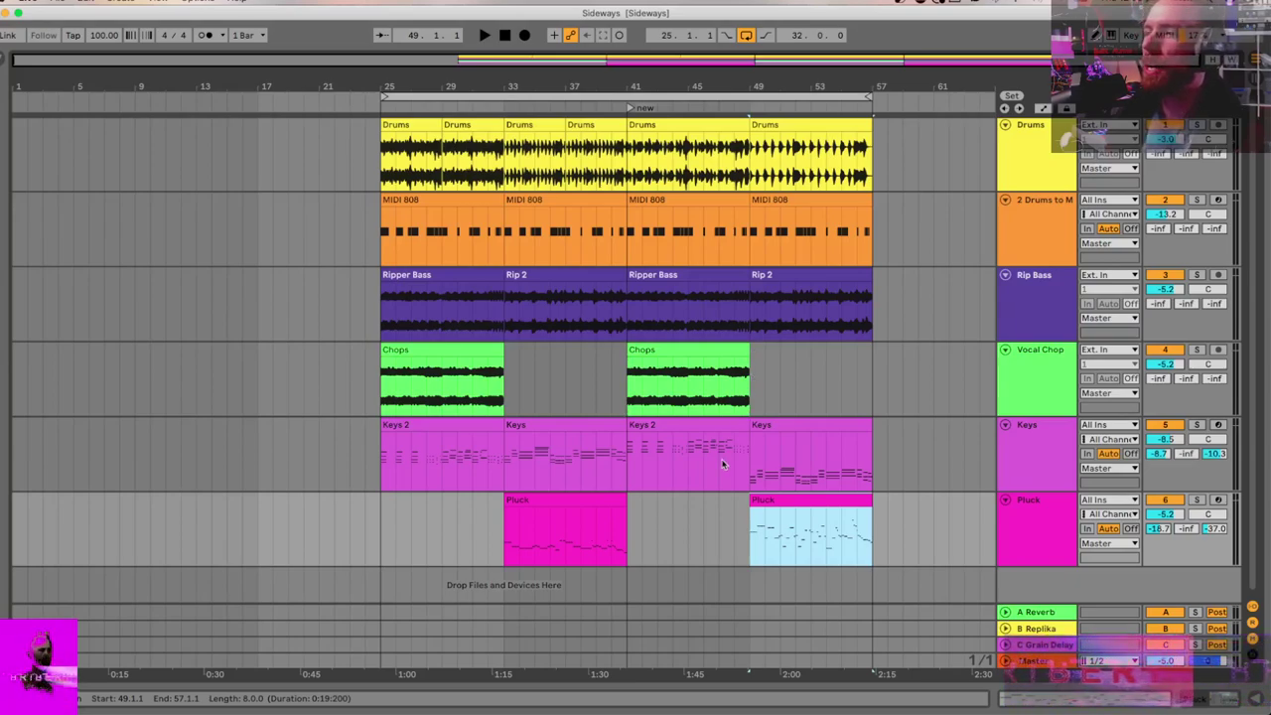
Step: Copy the clips on all tracks from bar 33 to 41 to bar 17 and extend the loop start to bar 17
{"action": "left_click", "coordinate": [591, 499]}
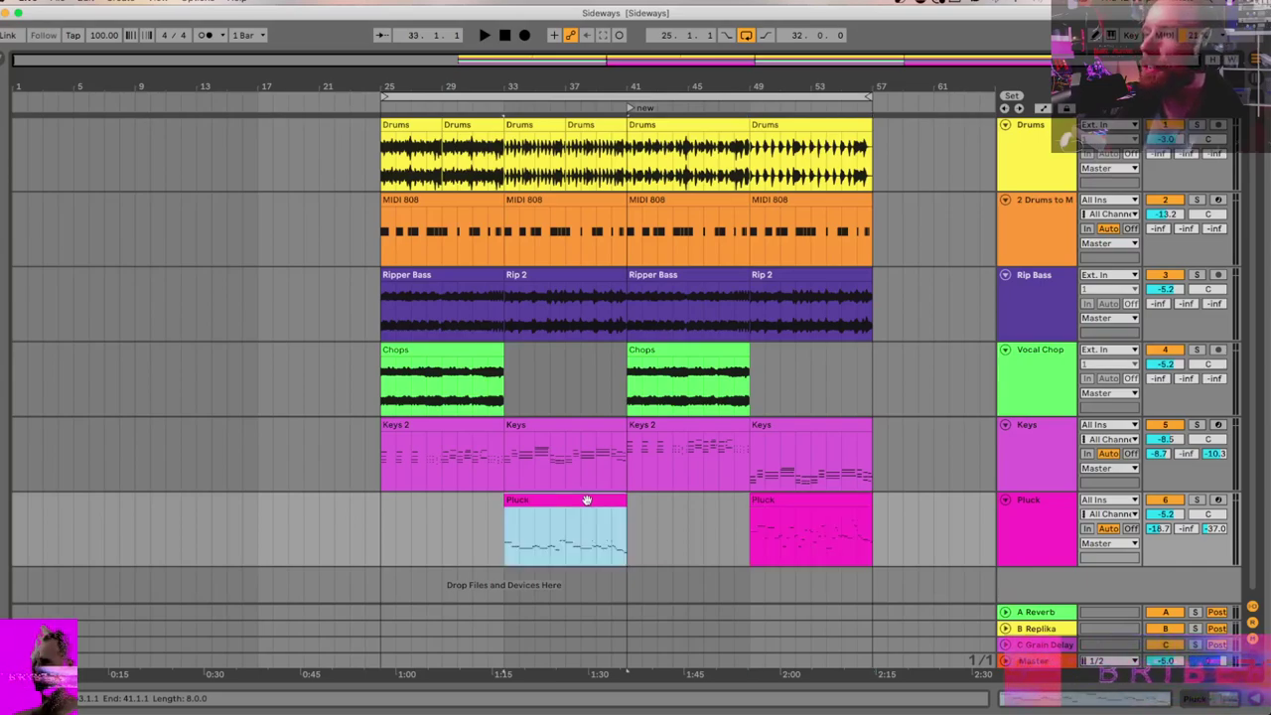
{"action": "left_click", "coordinate": [539, 125], "text": "shift"}
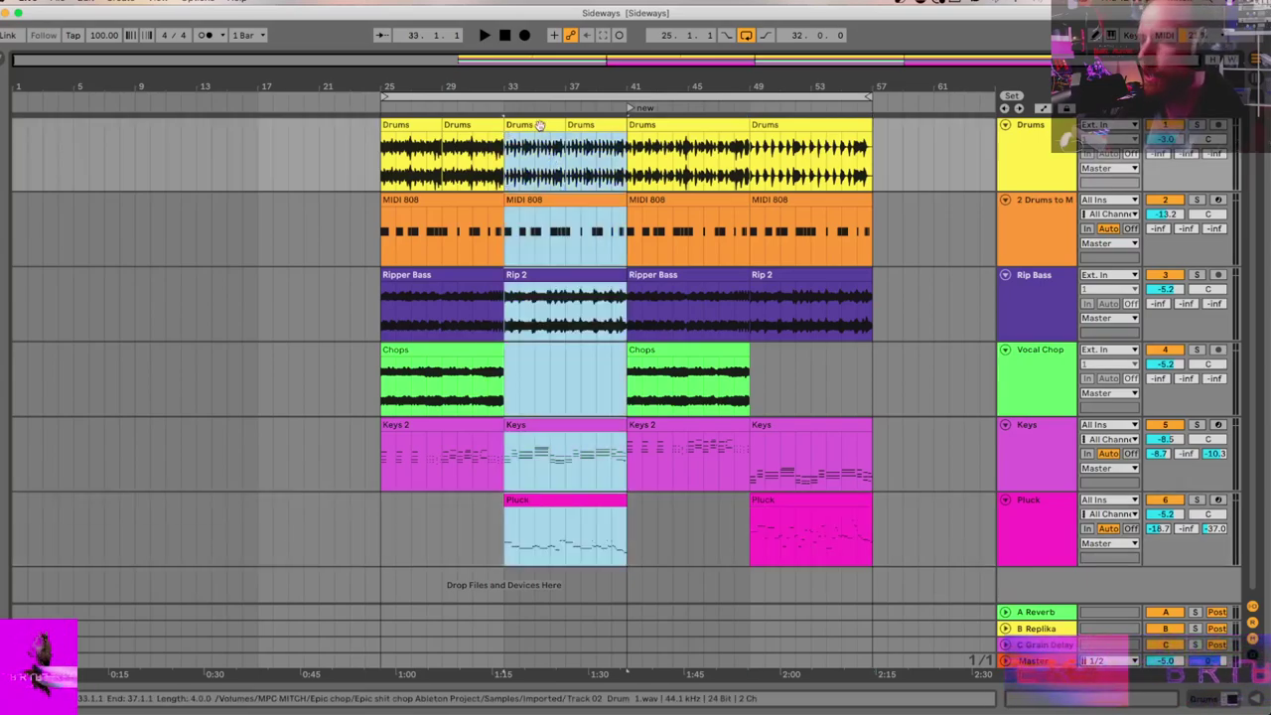
{"action": "key", "text": "super+c"}
{"action": "left_click", "coordinate": [268, 151]}
{"action": "key", "text": "super+v"}
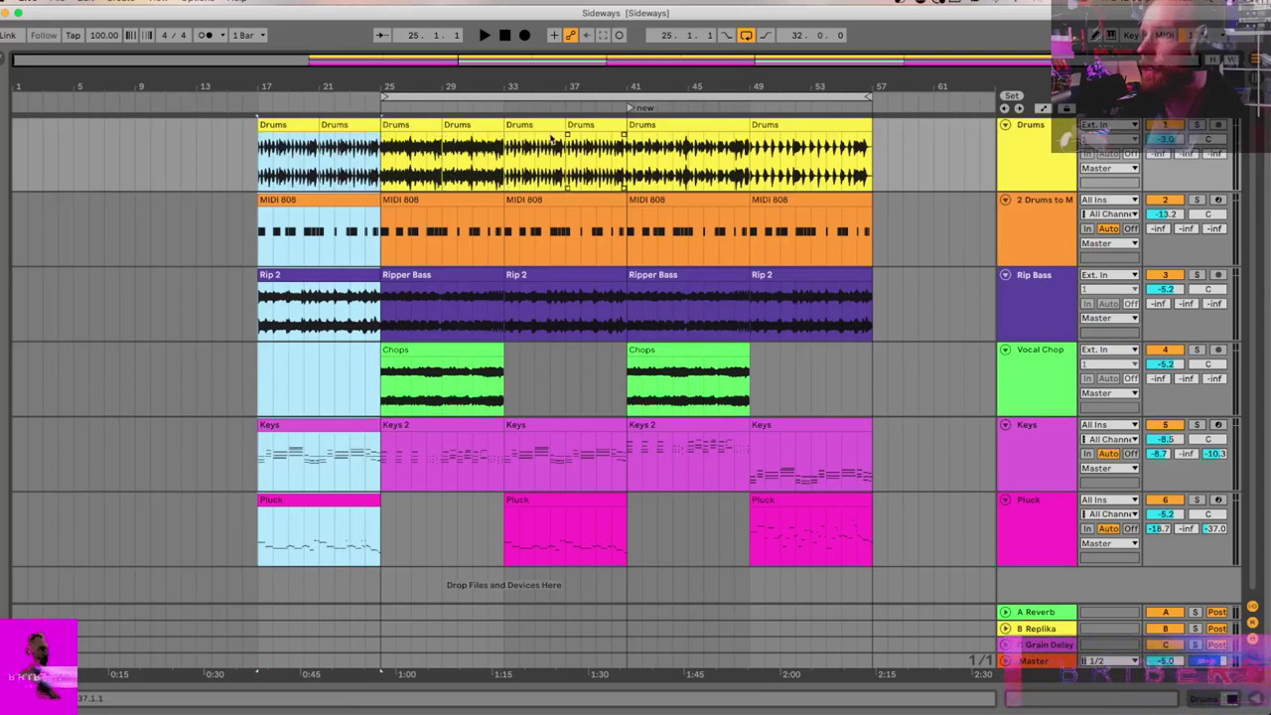
{"action": "left_click", "coordinate": [672, 128]}
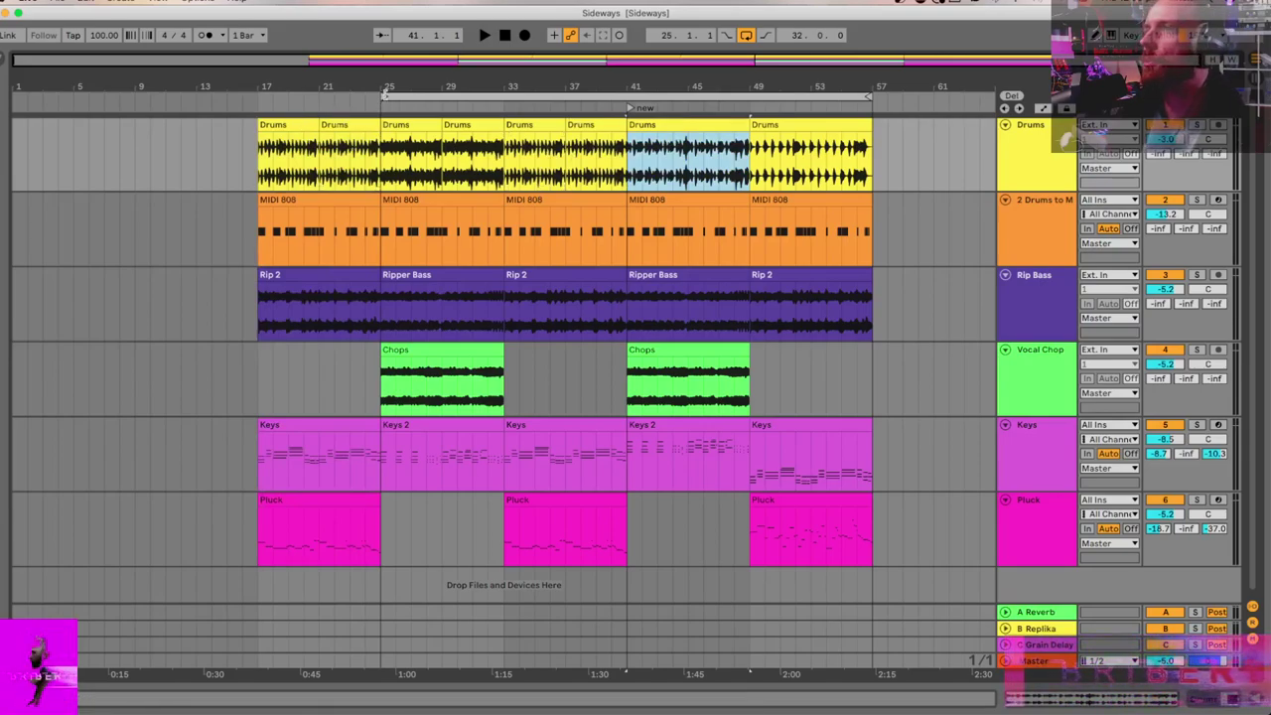
{"action": "left_click_drag", "start_coordinate": [387, 94], "coordinate": [262, 95]}
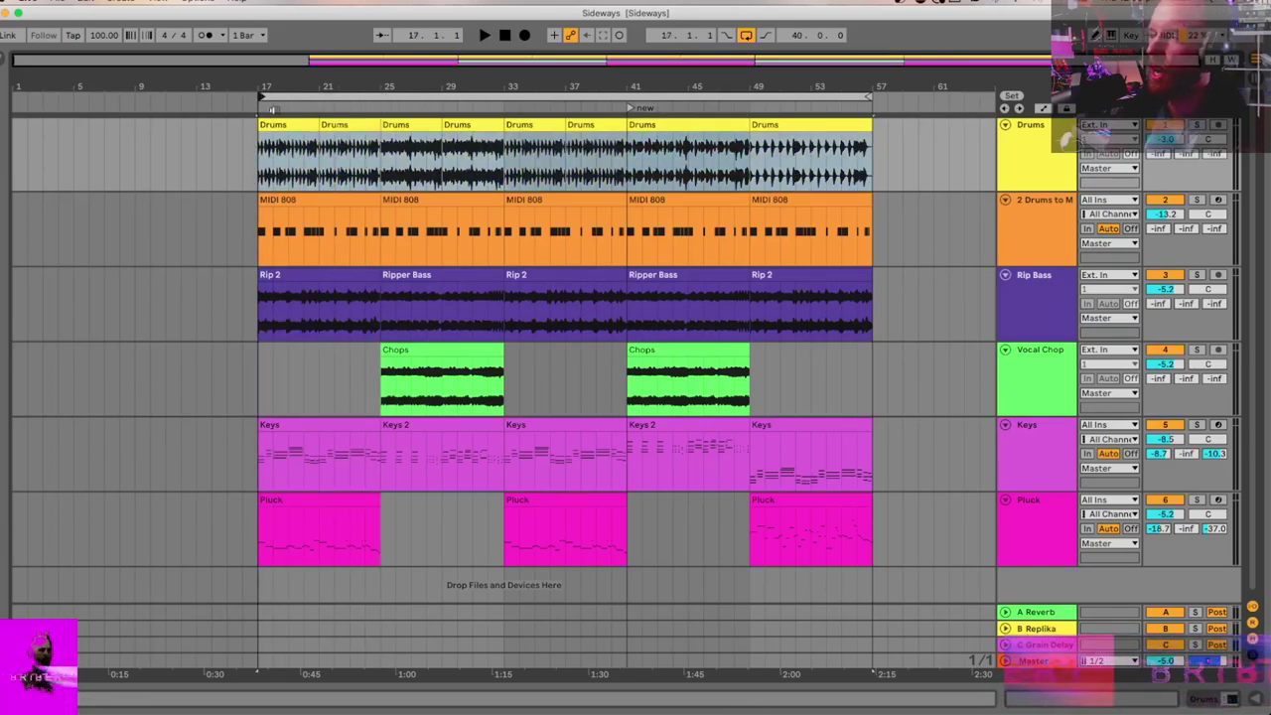
Step: Select across the Keys clips and play the full arrangement briefly from bar 17
{"action": "left_click", "coordinate": [287, 424]}
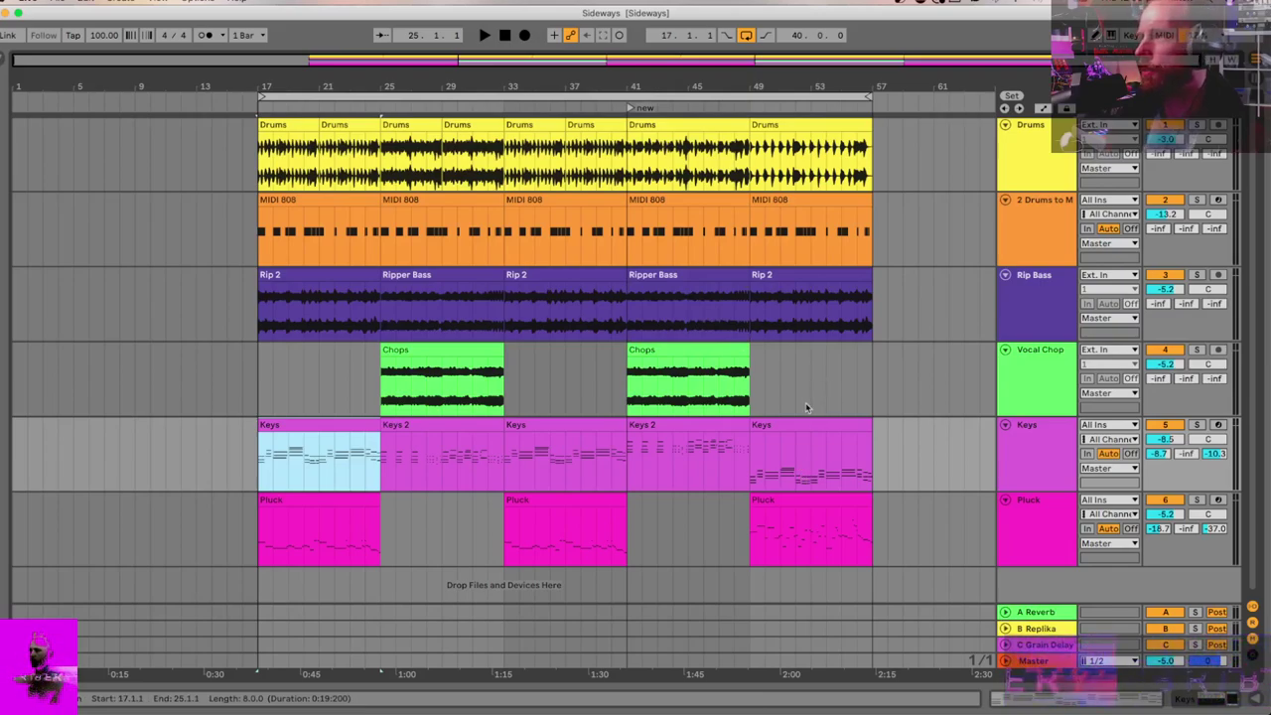
{"action": "left_click_drag", "start_coordinate": [811, 424], "coordinate": [948, 423]}
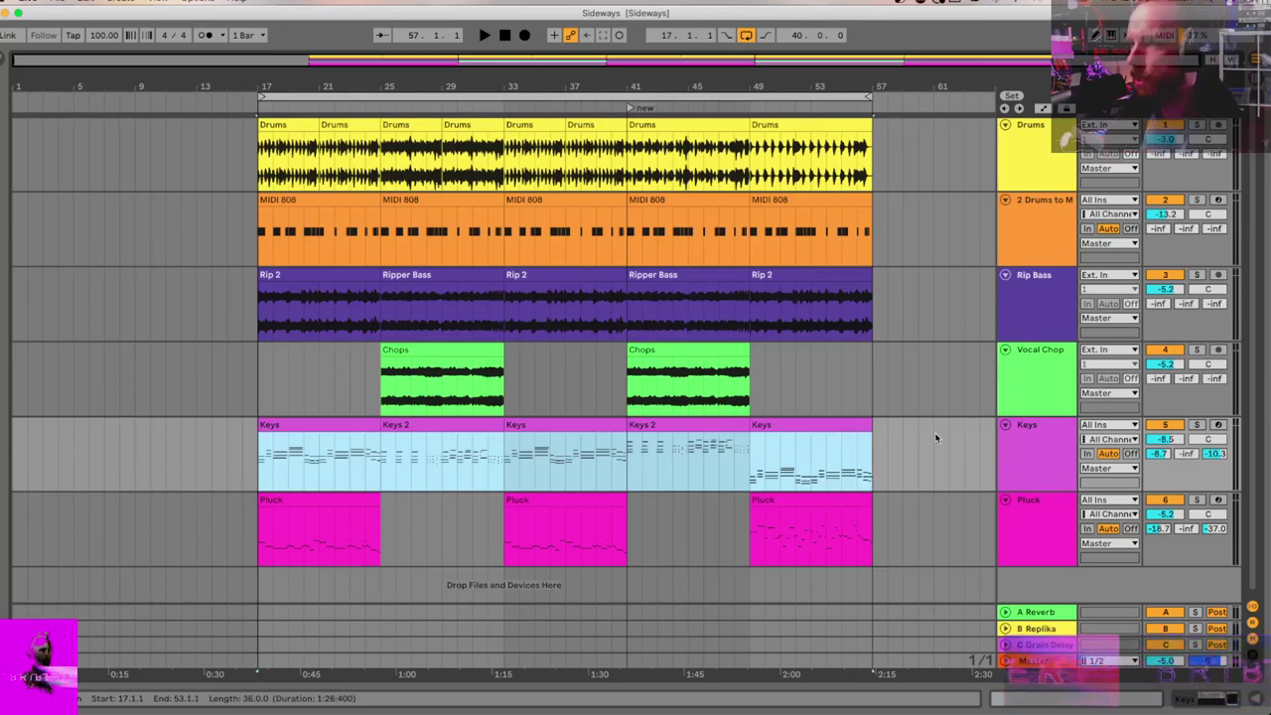
{"action": "left_click", "coordinate": [303, 420]}
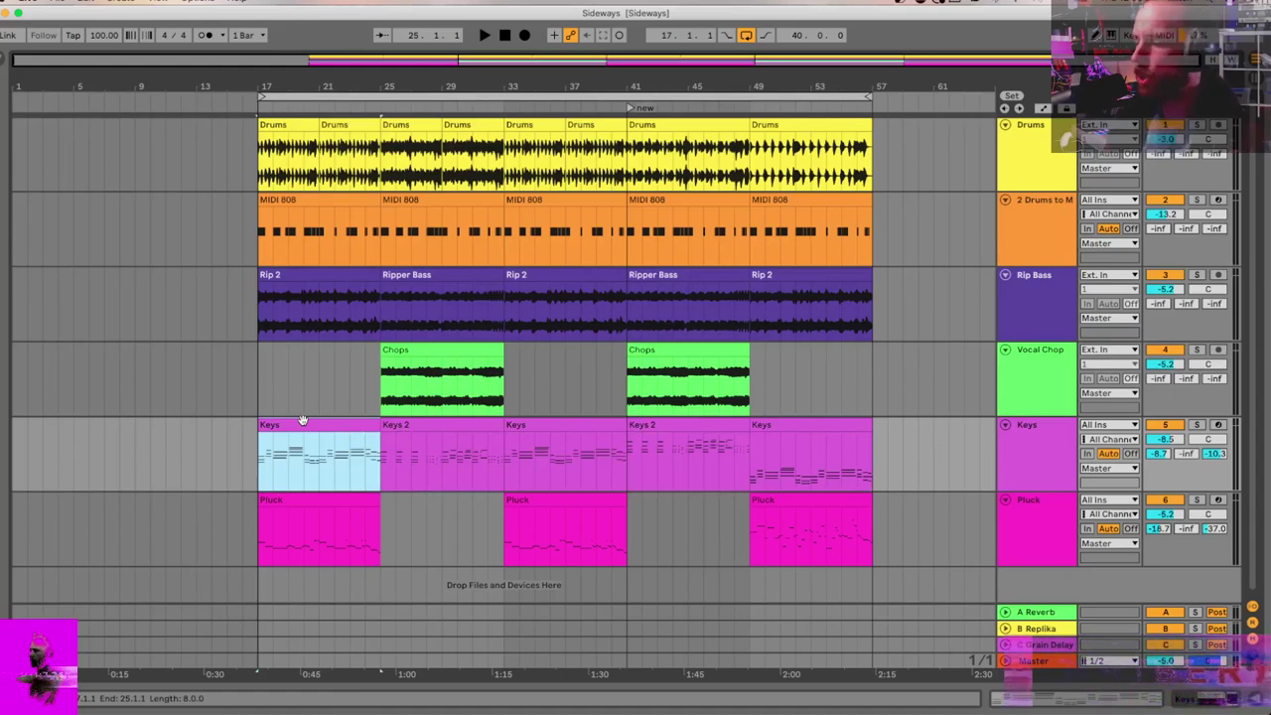
{"action": "key", "text": "space"}
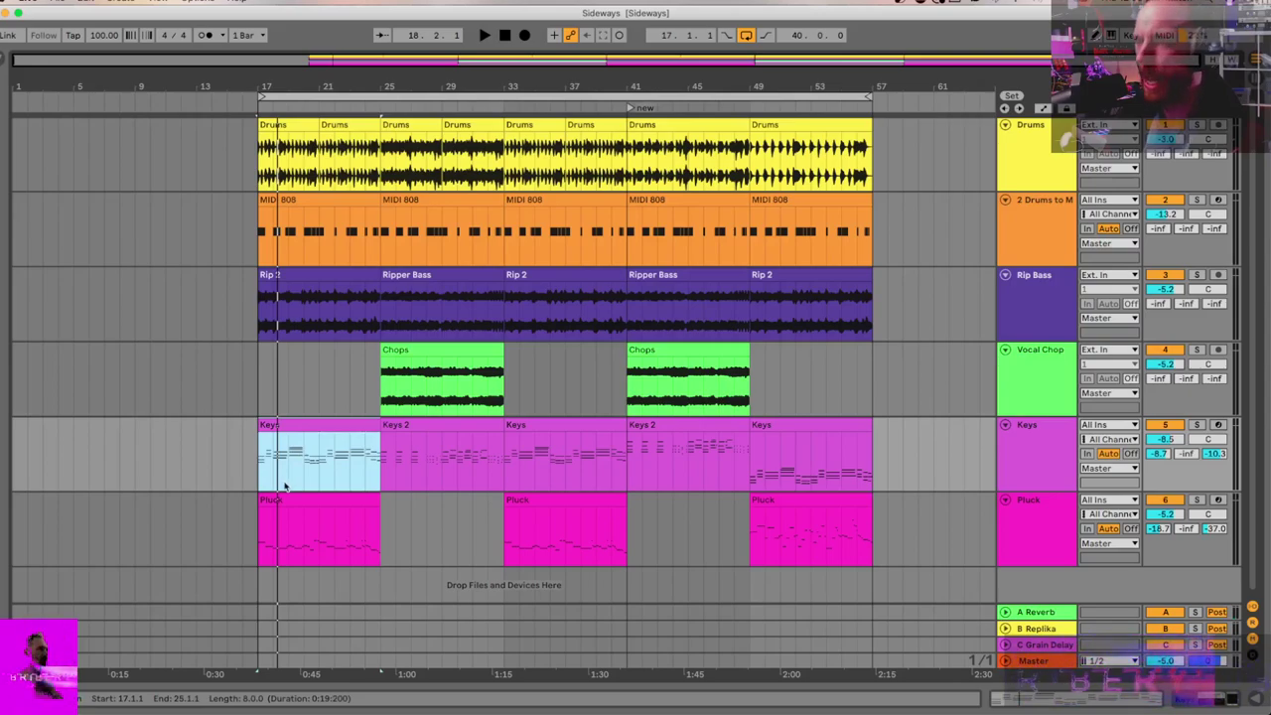
Step: Copy the Vocal Chop clip from bar 25 to bar 9 and give the copy a fade-in spanning most of its length
{"action": "left_click", "coordinate": [457, 351]}
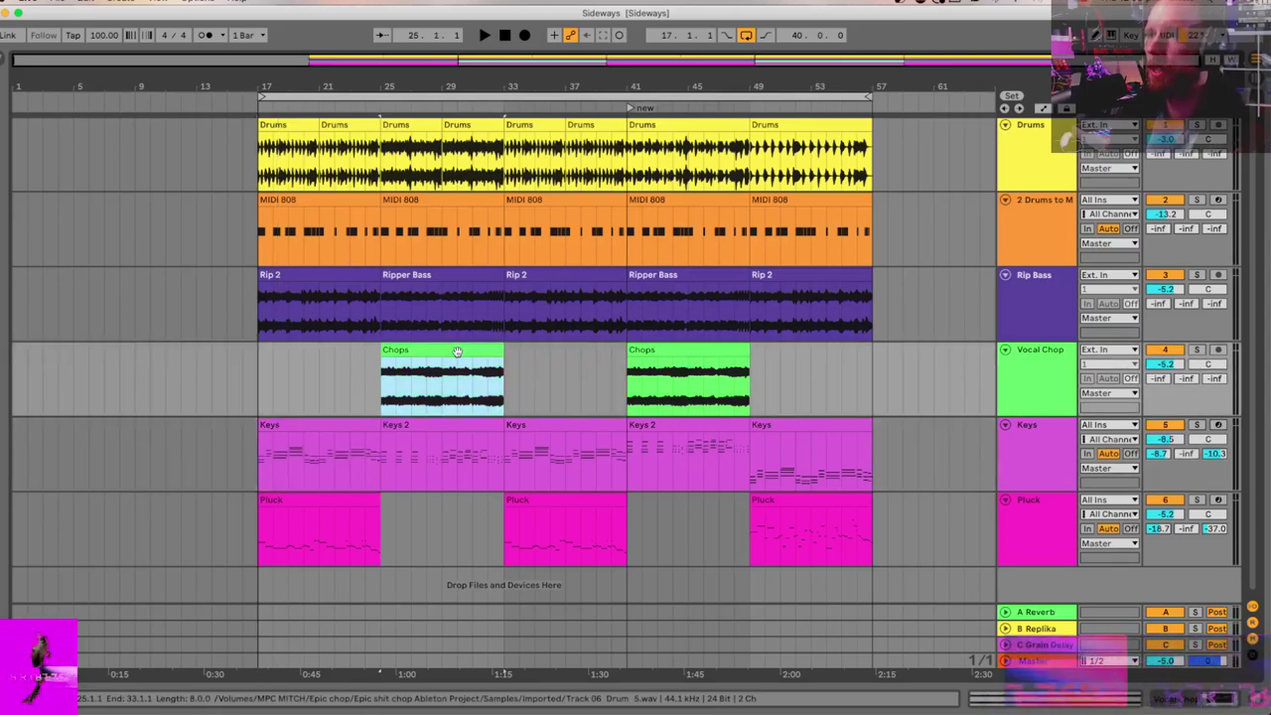
{"action": "left_click", "coordinate": [137, 373]}
{"action": "key", "text": "super+v"}
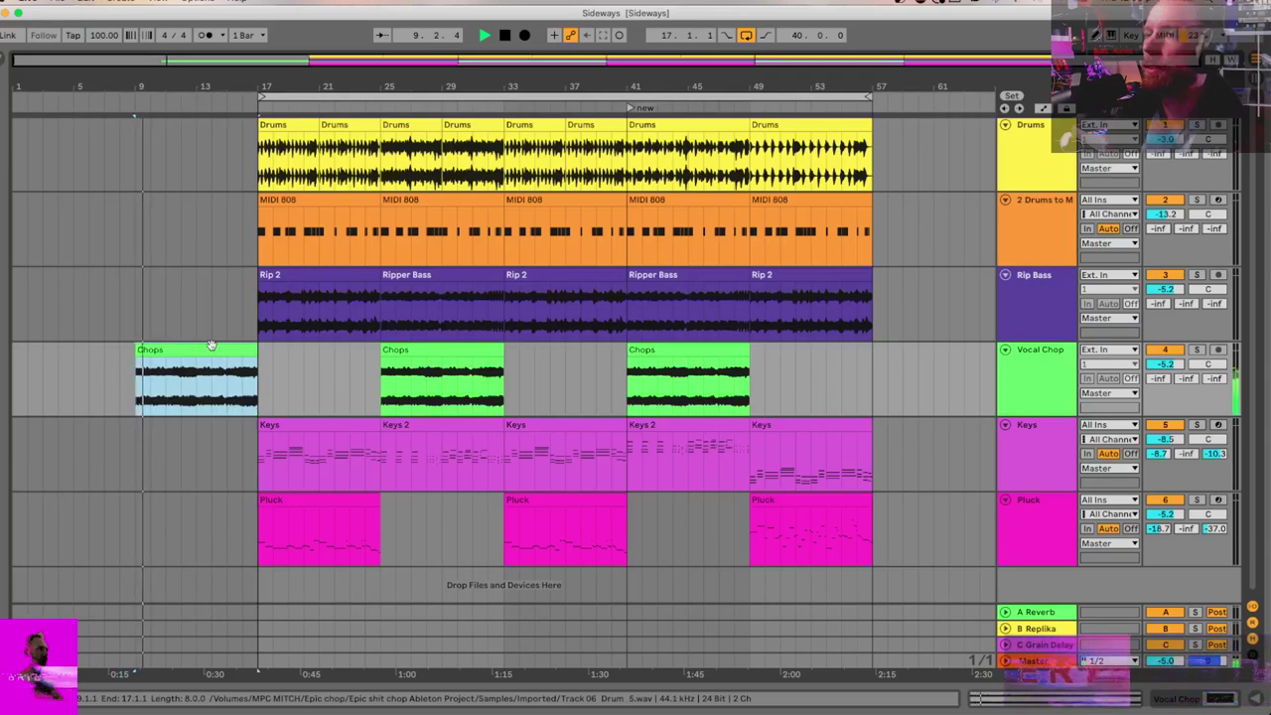
{"action": "key", "text": "space"}
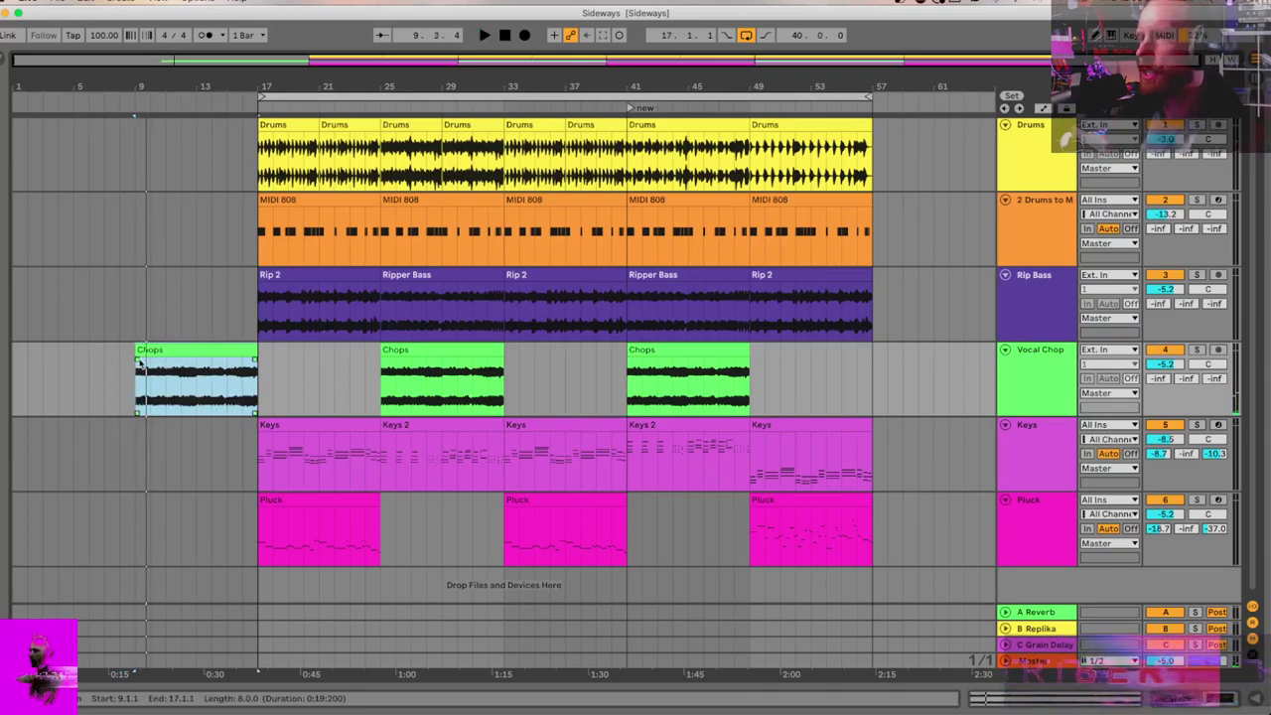
{"action": "left_click_drag", "start_coordinate": [139, 362], "coordinate": [240, 369]}
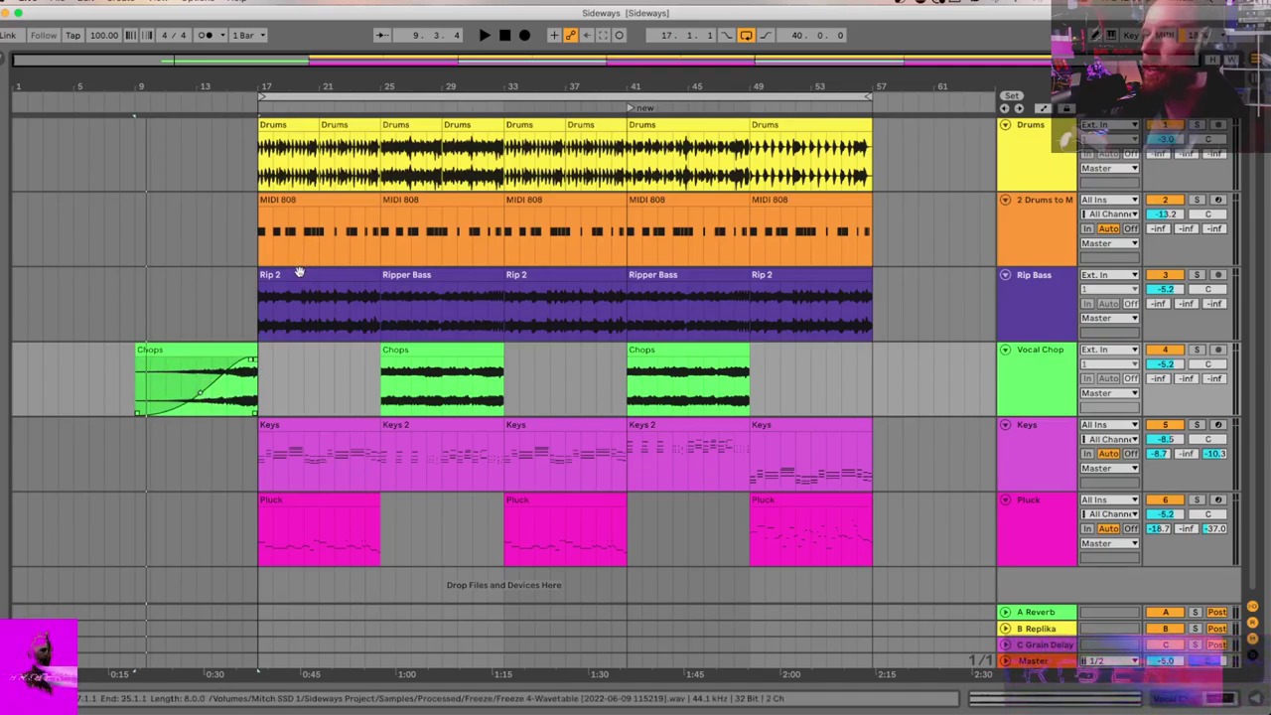
Step: Copy the Drums clip from bar 41 to bar 9 with a long fade-in, and shift the intro Chops fade curve slightly later
{"action": "left_click", "coordinate": [694, 125]}
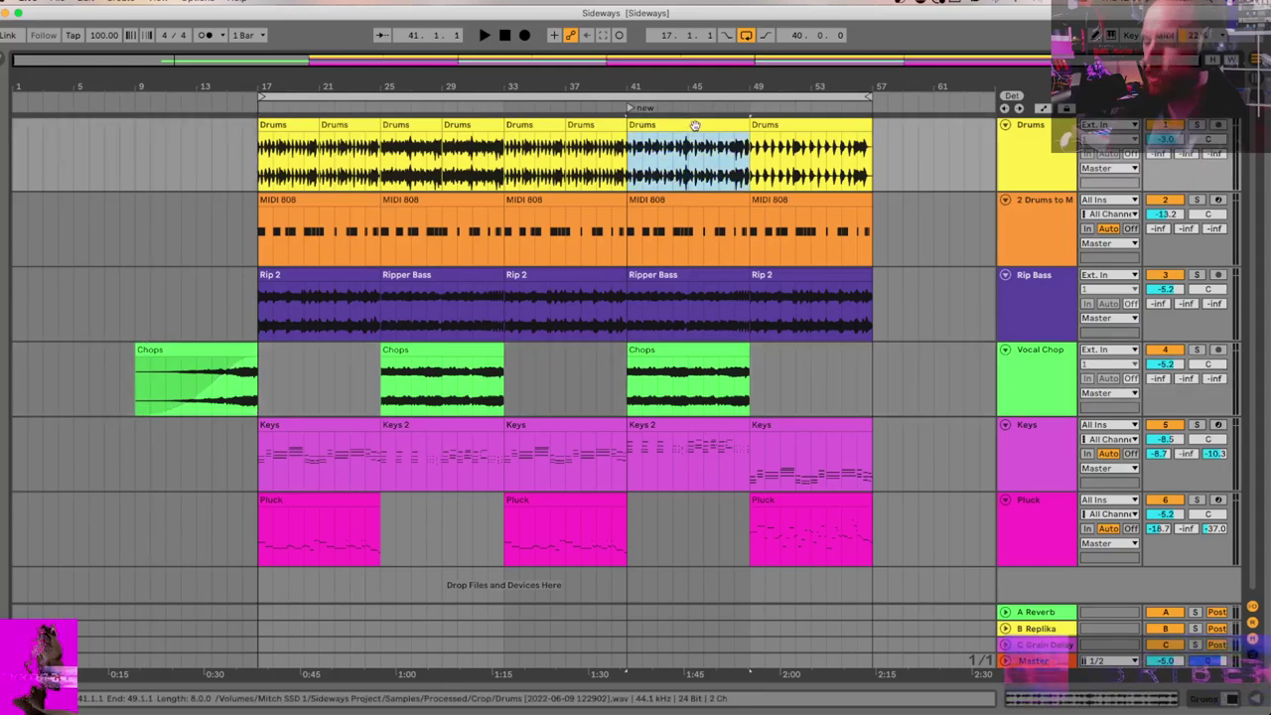
{"action": "left_click", "coordinate": [134, 152]}
{"action": "key", "text": "super+v"}
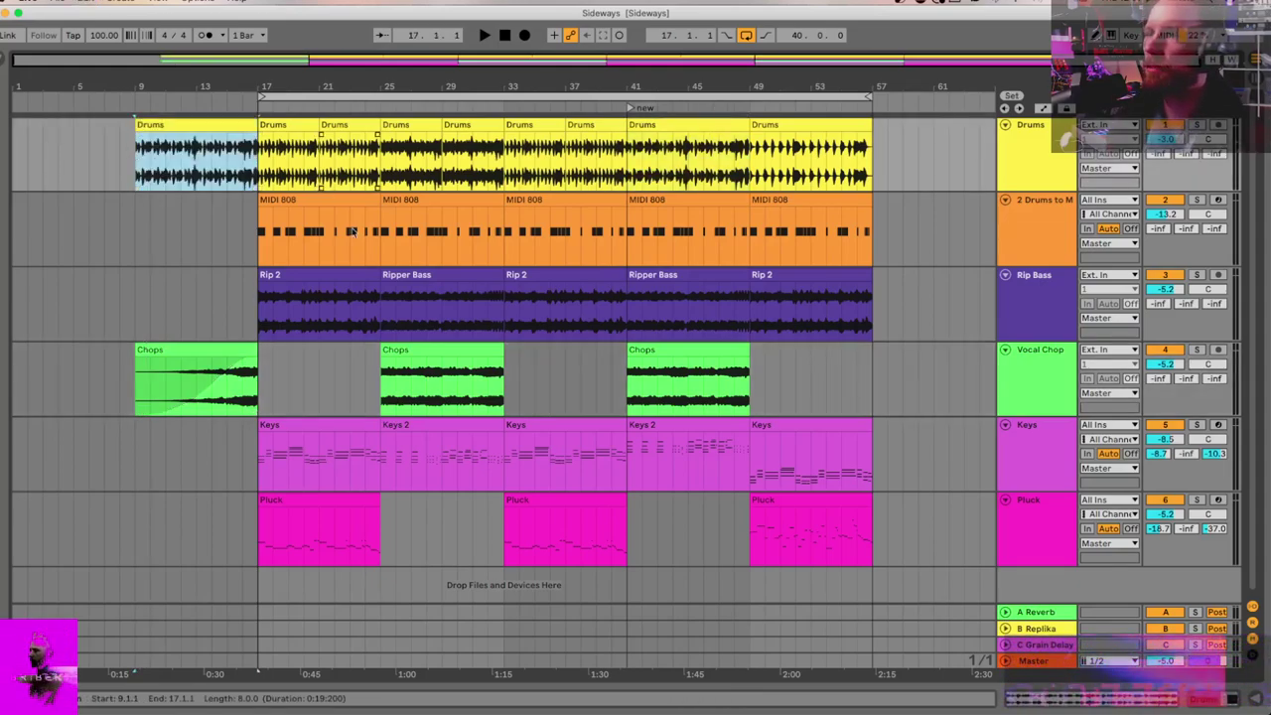
{"action": "left_click", "coordinate": [398, 355]}
{"action": "left_click", "coordinate": [661, 126]}
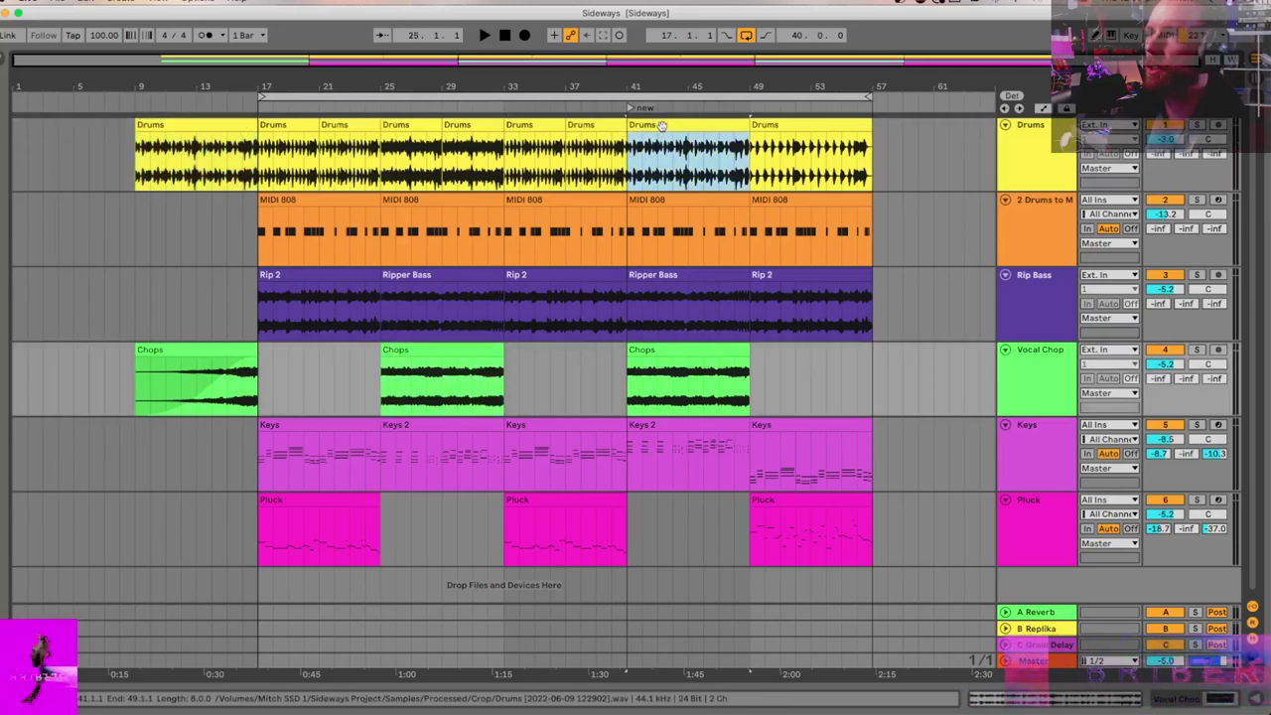
{"action": "left_click", "coordinate": [139, 136]}
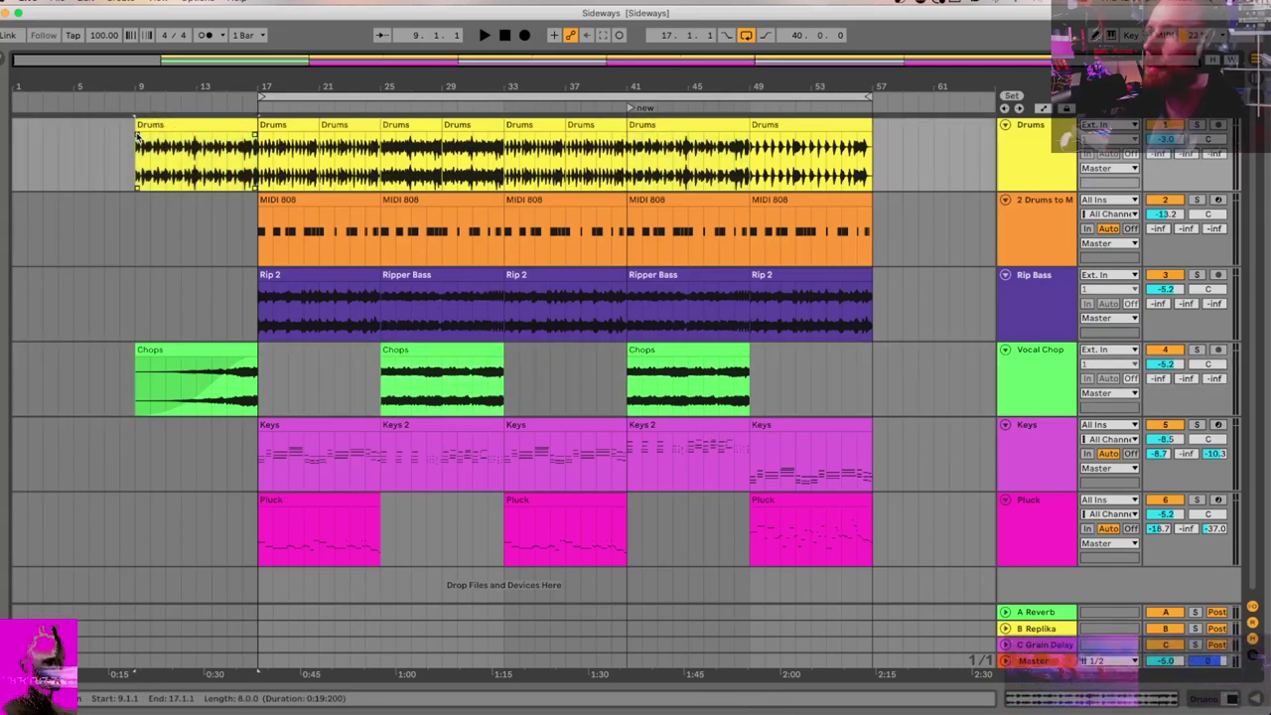
{"action": "left_click_drag", "start_coordinate": [139, 136], "coordinate": [230, 144]}
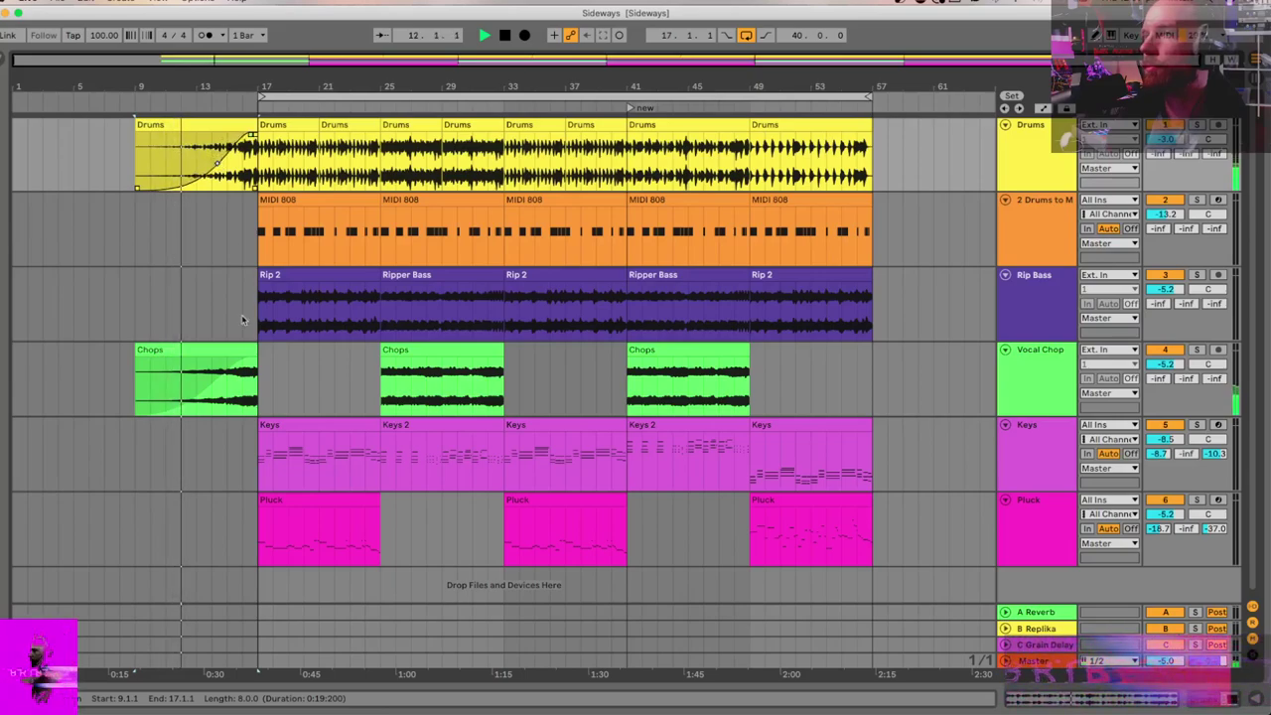
{"action": "left_click", "coordinate": [208, 392]}
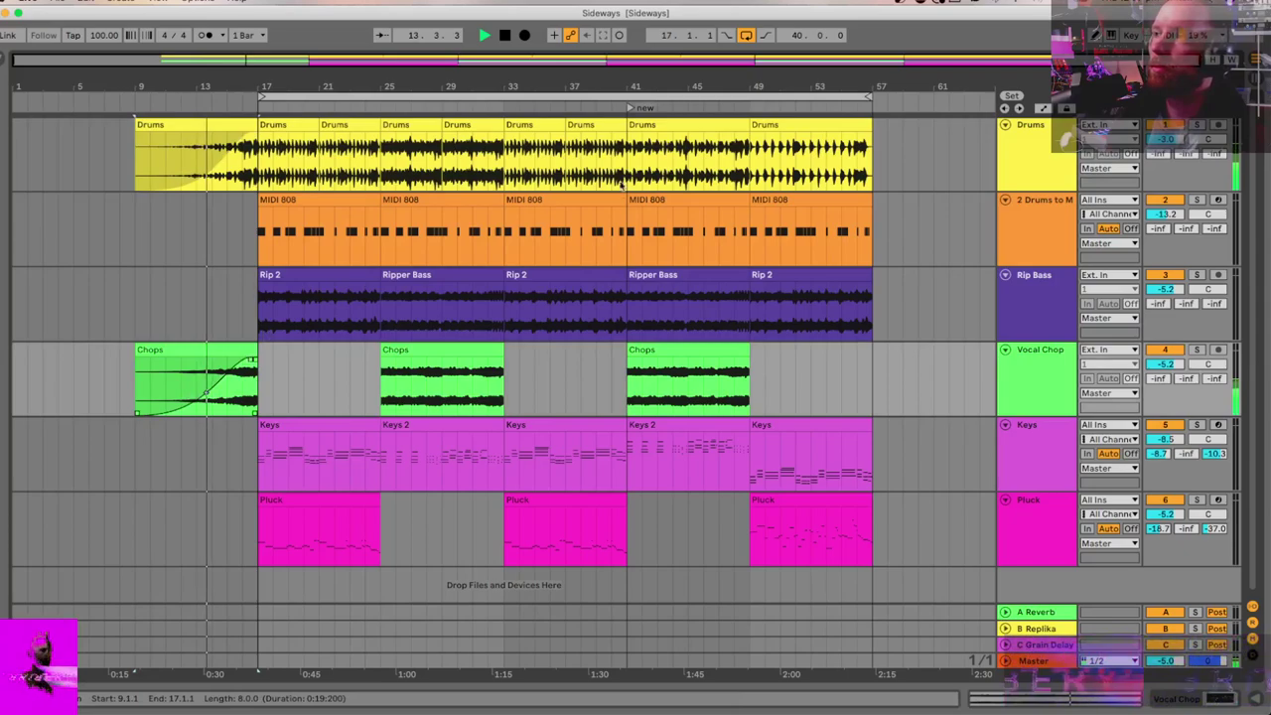
Step: Solo the Rip Bass track and play the Rip 2 clips at bars 49 and 33 to compare them
{"action": "left_click", "coordinate": [797, 281]}
{"action": "key", "text": "space"}
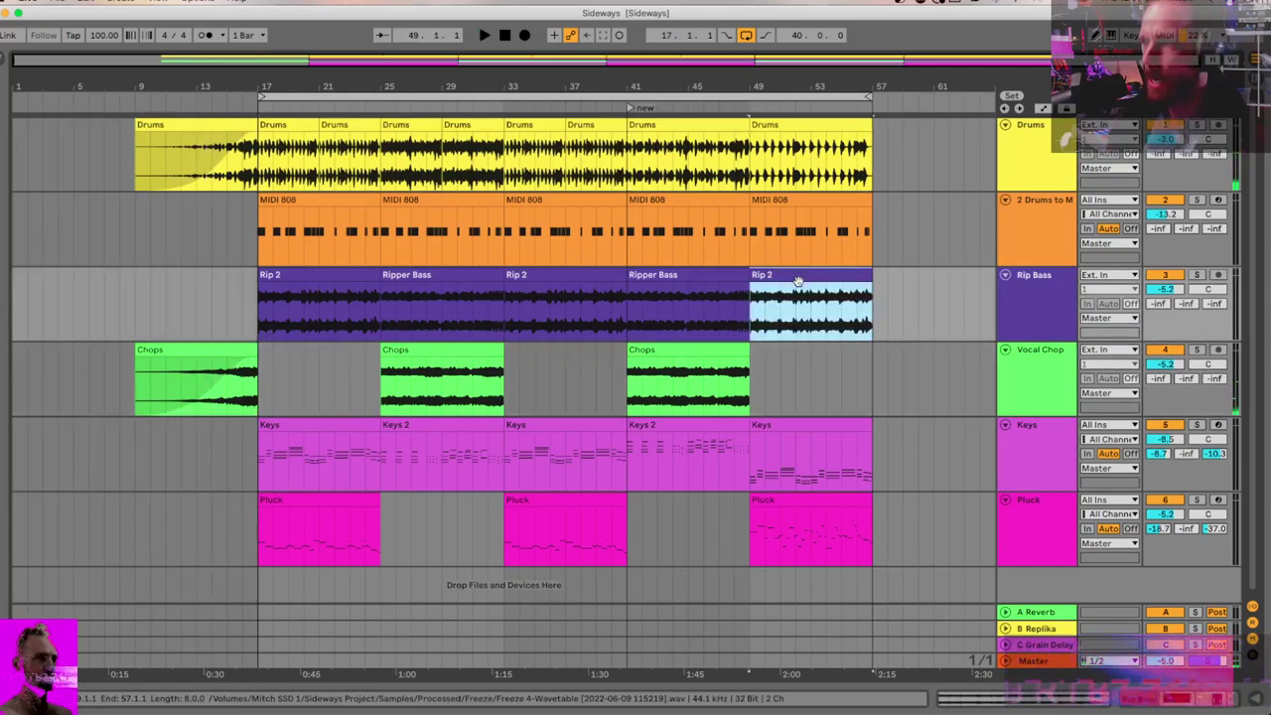
{"action": "key", "text": "space"}
{"action": "left_click", "coordinate": [578, 282]}
{"action": "key", "text": "space"}
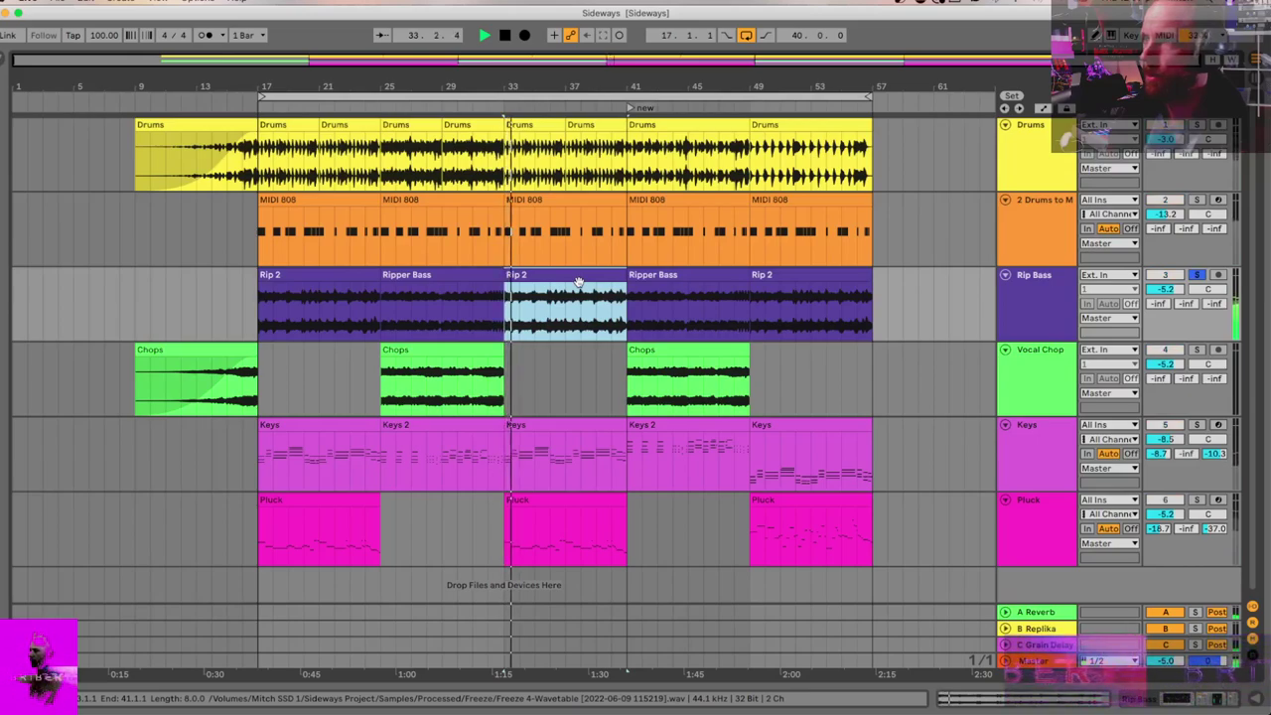
{"action": "key", "text": "space"}
Step: Place a copy of the Rip 2 bass clip at bar 9 and trim its start to bar 13
{"action": "left_click", "coordinate": [130, 292]}
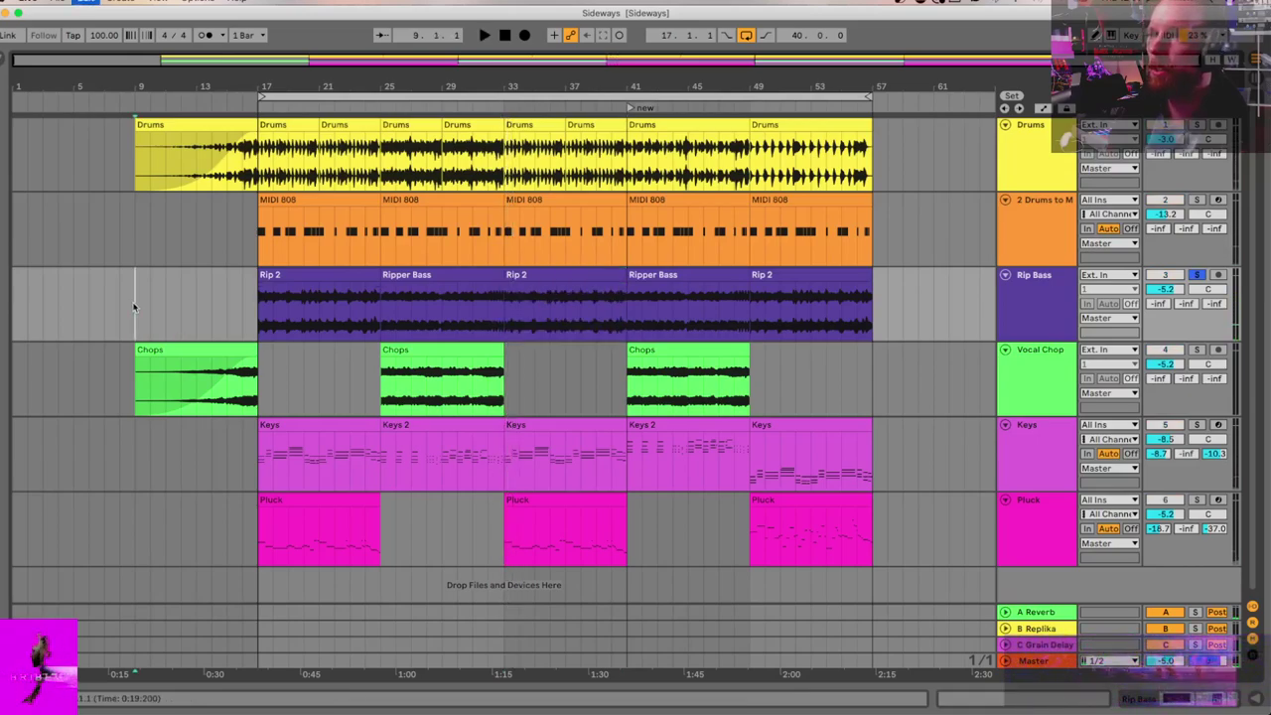
{"action": "key", "text": "ctrl+v"}
{"action": "left_click", "coordinate": [138, 287]}
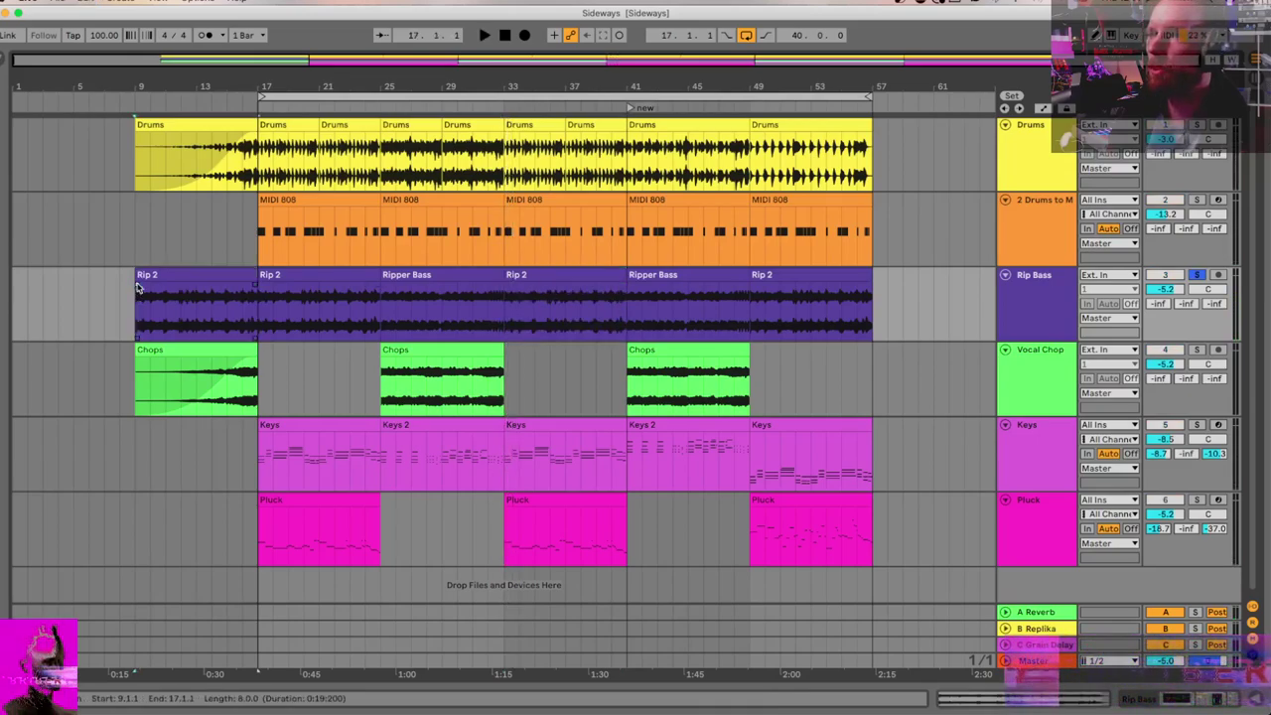
{"action": "left_click_drag", "start_coordinate": [137, 278], "coordinate": [193, 278]}
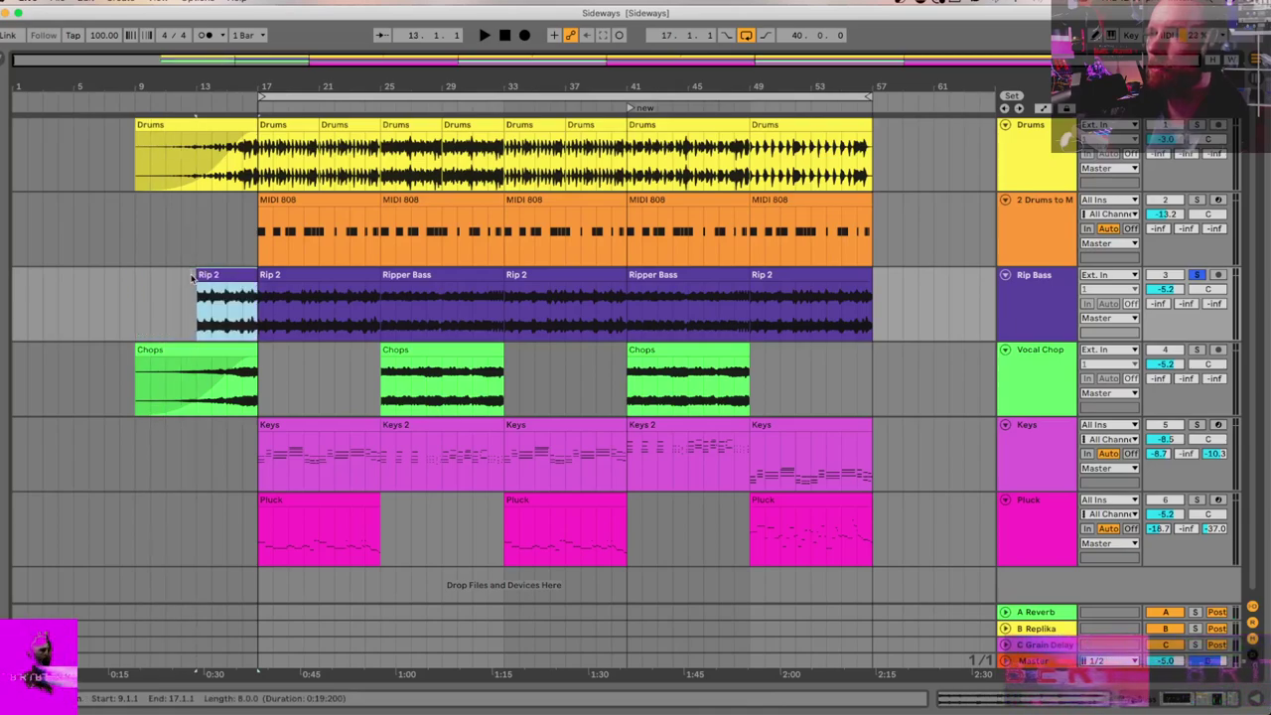
Step: Fade in the trimmed Rip 2 clip over nearly its whole length and play the intro from bar 9 with all tracks
{"action": "left_click", "coordinate": [206, 287]}
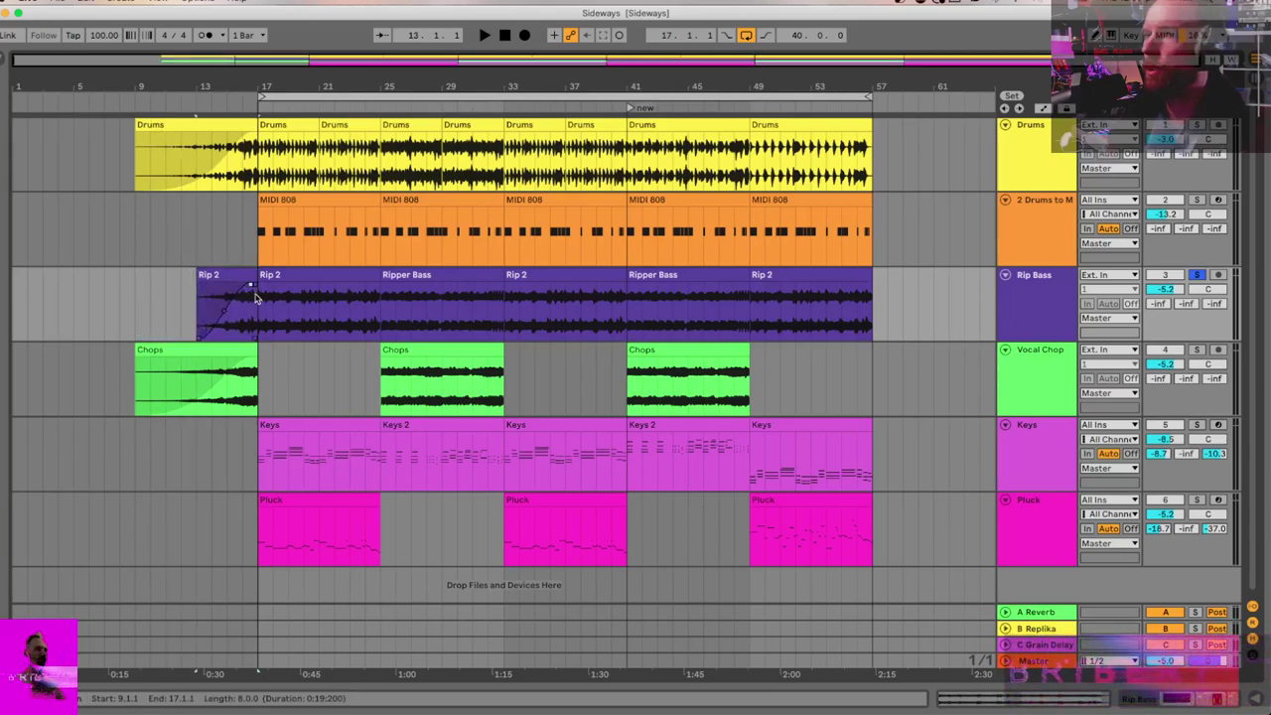
{"action": "left_click", "coordinate": [135, 294]}
{"action": "key", "text": "space"}
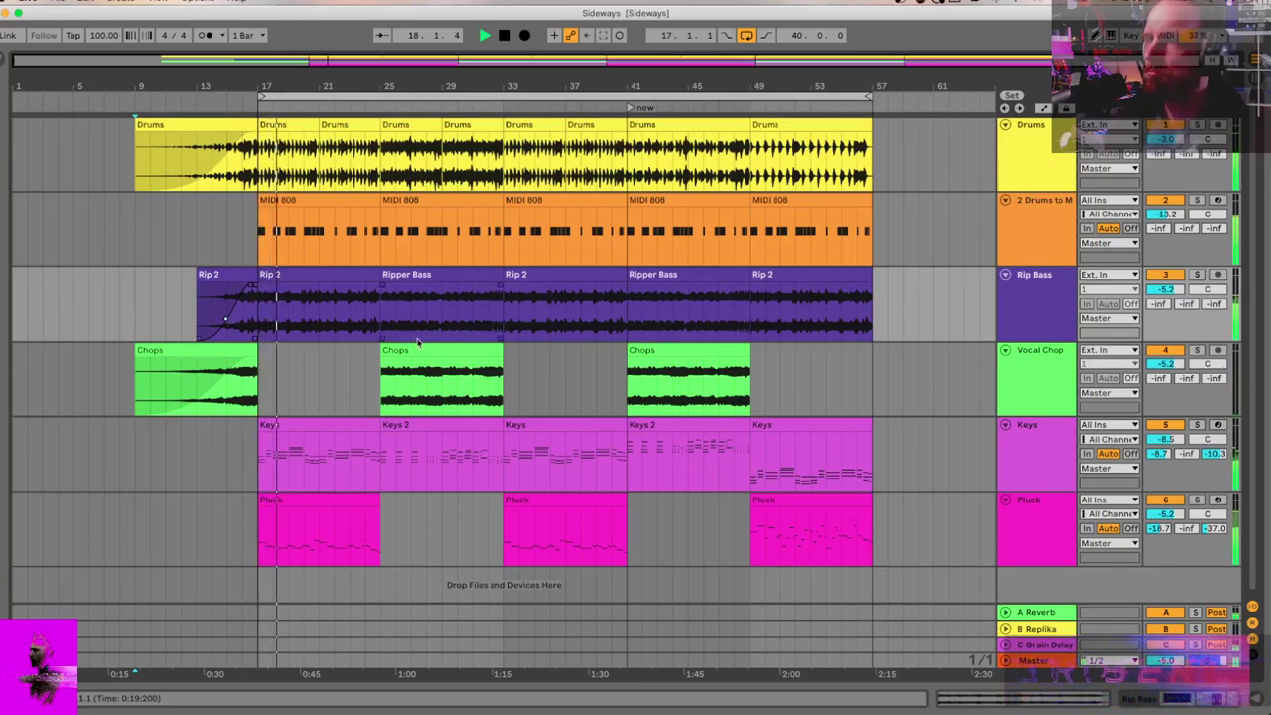
Step: Move all clips between bars 17 and 57 eight bars later so they start at bar 25
{"action": "left_click", "coordinate": [810, 501]}
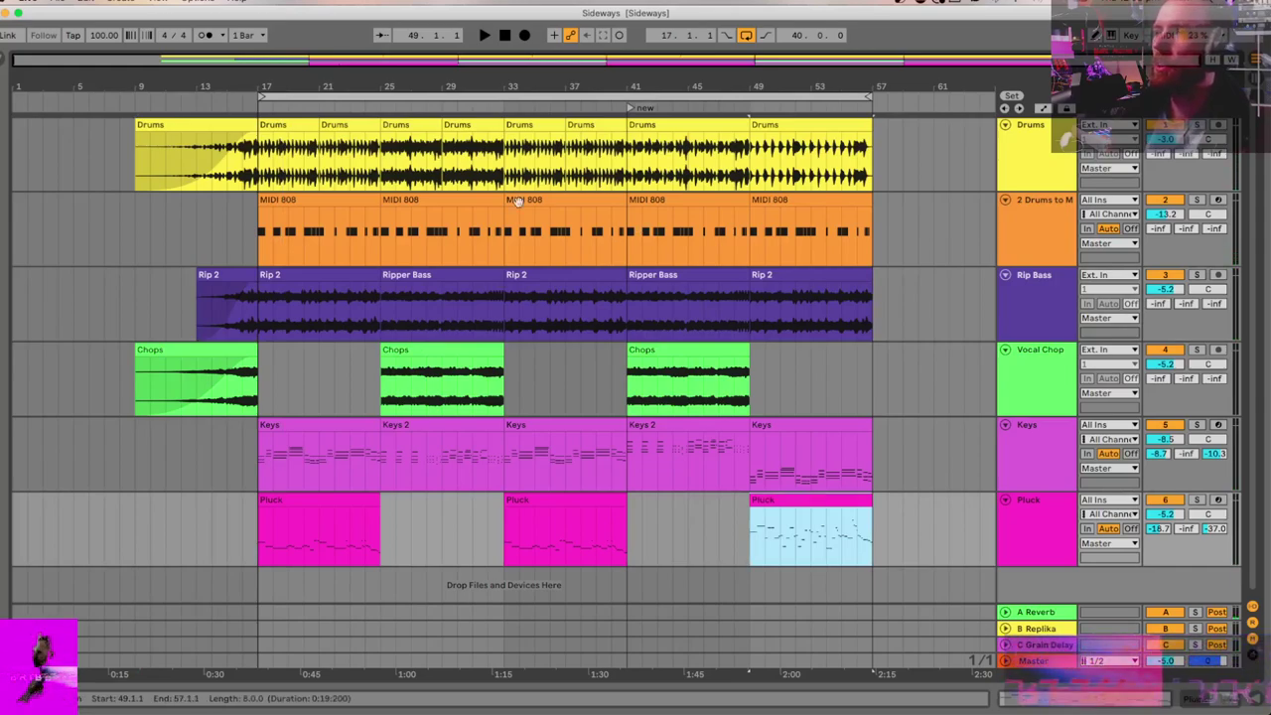
{"action": "left_click", "coordinate": [297, 127], "text": "shift"}
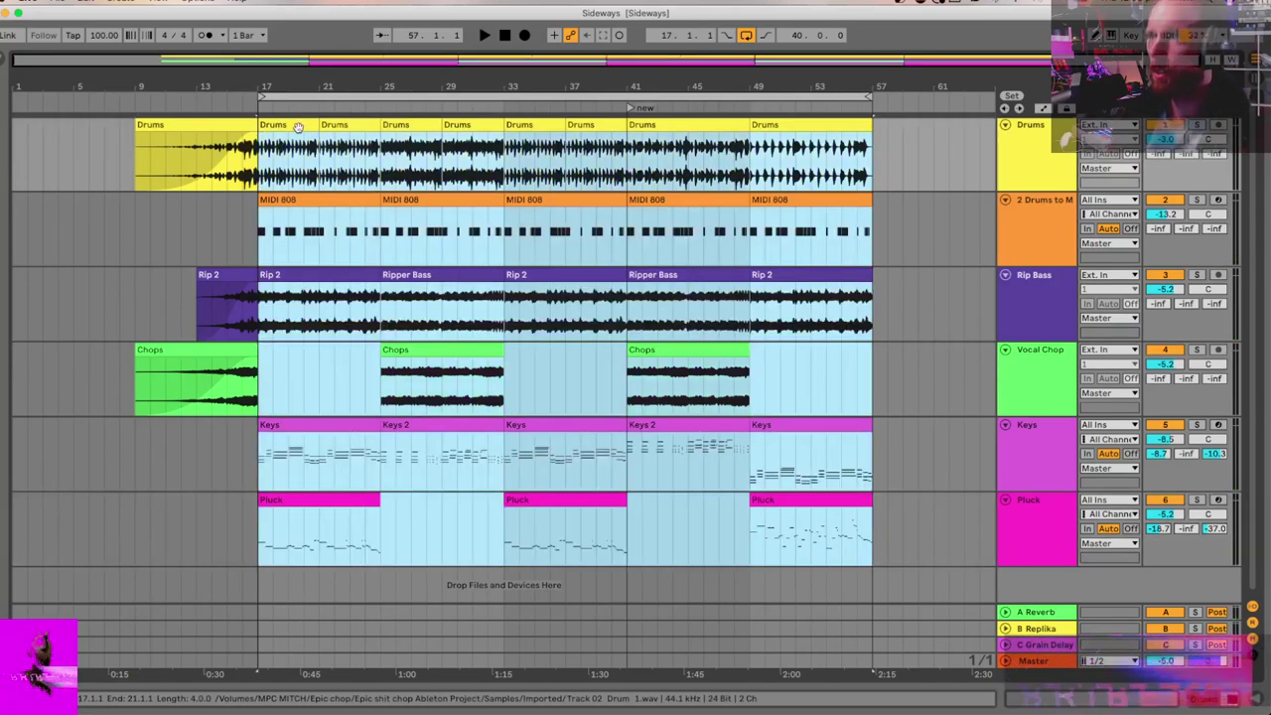
{"action": "left_click_drag", "start_coordinate": [298, 127], "coordinate": [422, 136]}
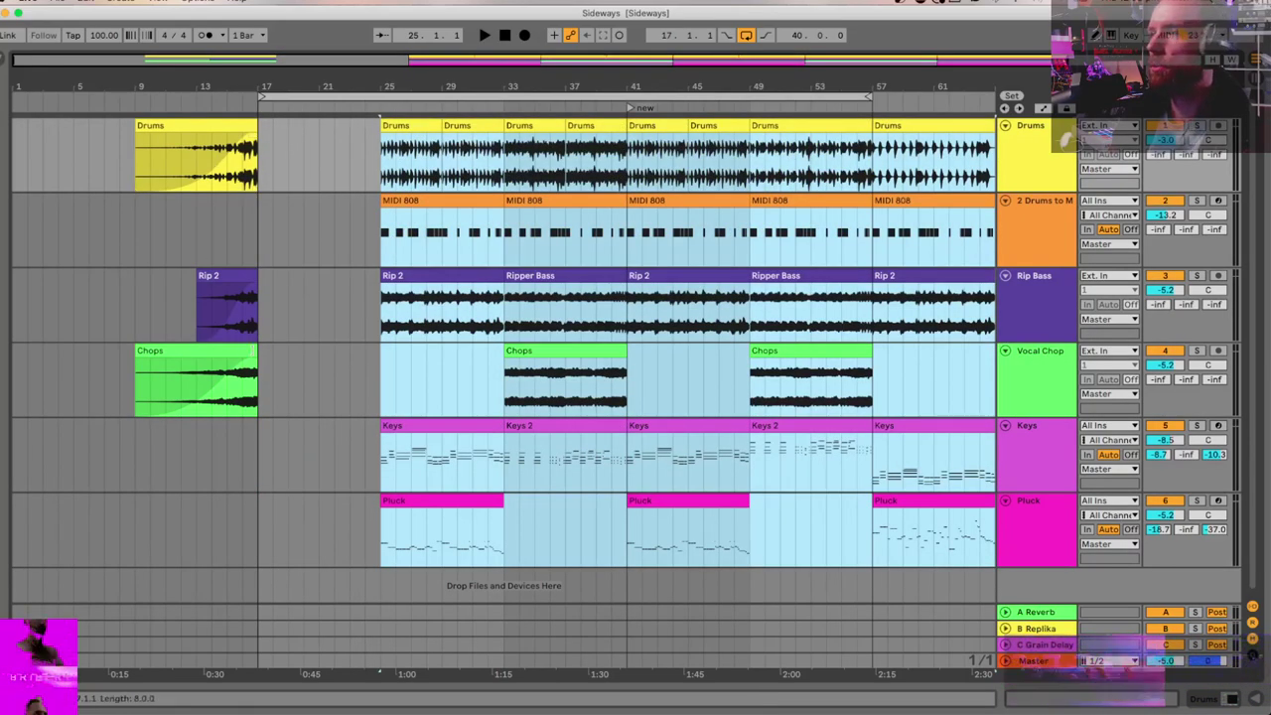
{"action": "left_click", "coordinate": [277, 361]}
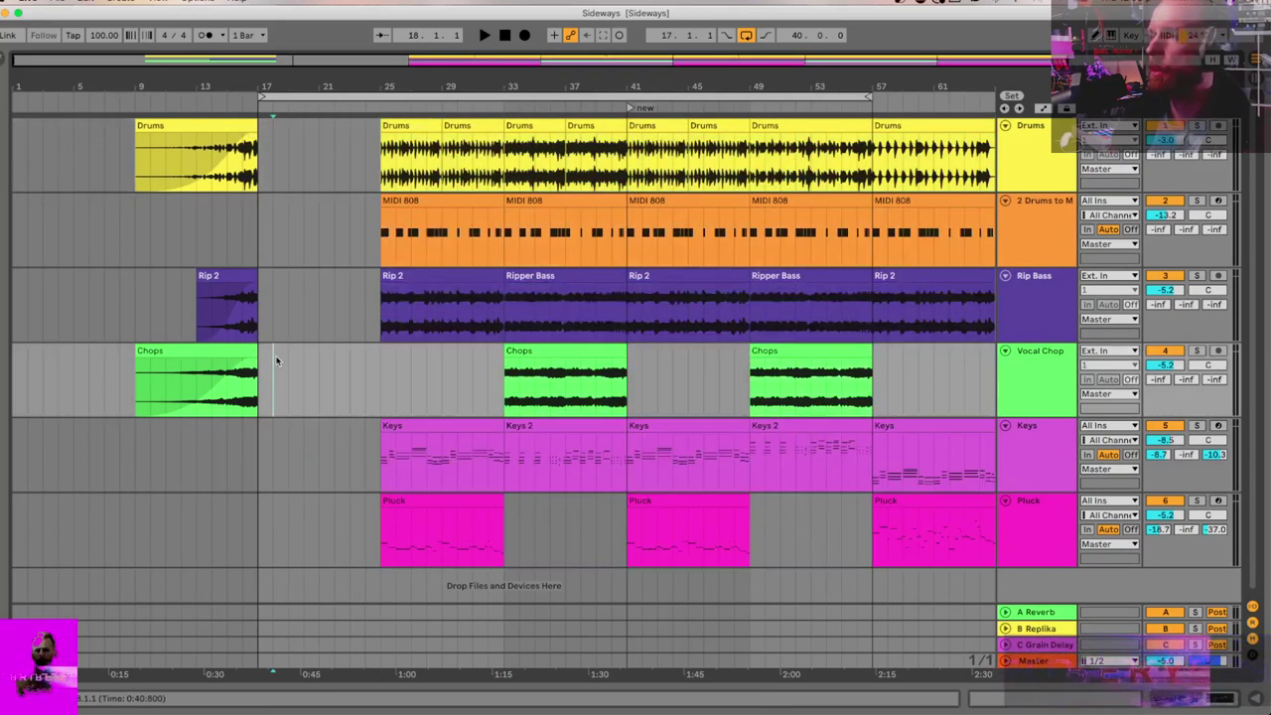
Step: Play the varied section from bar 49 and the end of the intro near bar 15
{"action": "left_click", "coordinate": [787, 276]}
{"action": "key", "text": "space"}
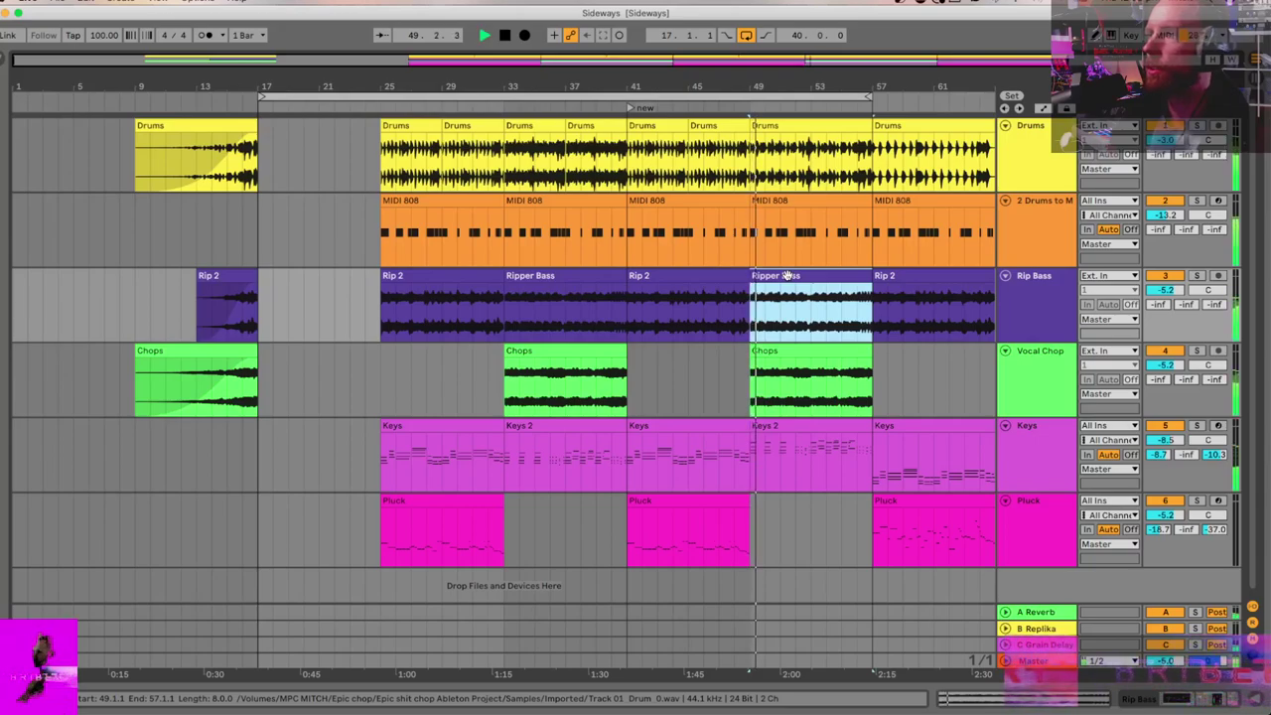
{"action": "left_click", "coordinate": [229, 157]}
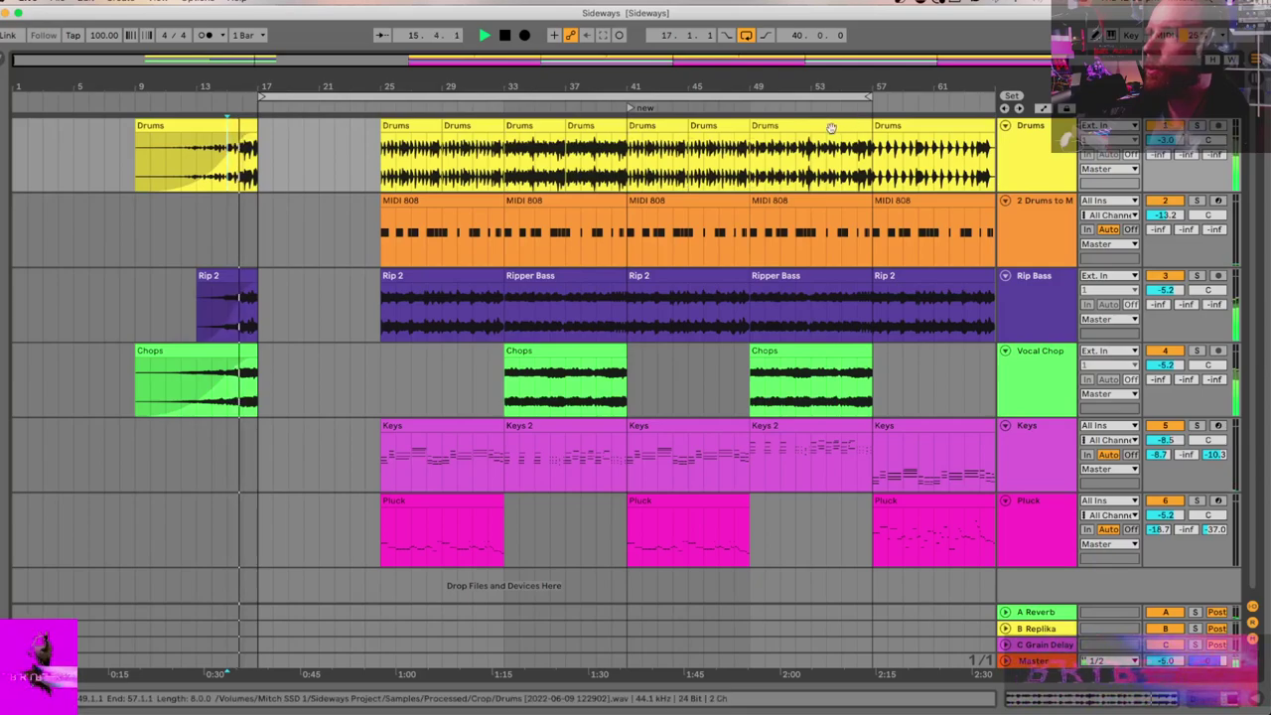
{"action": "key", "text": "space"}
Step: Copy the Drums through Keys clips of bars 49 to 57 into the gap at bar 17 and play the pasted section
{"action": "left_click", "coordinate": [810, 159]}
{"action": "left_click", "coordinate": [803, 427], "text": "shift"}
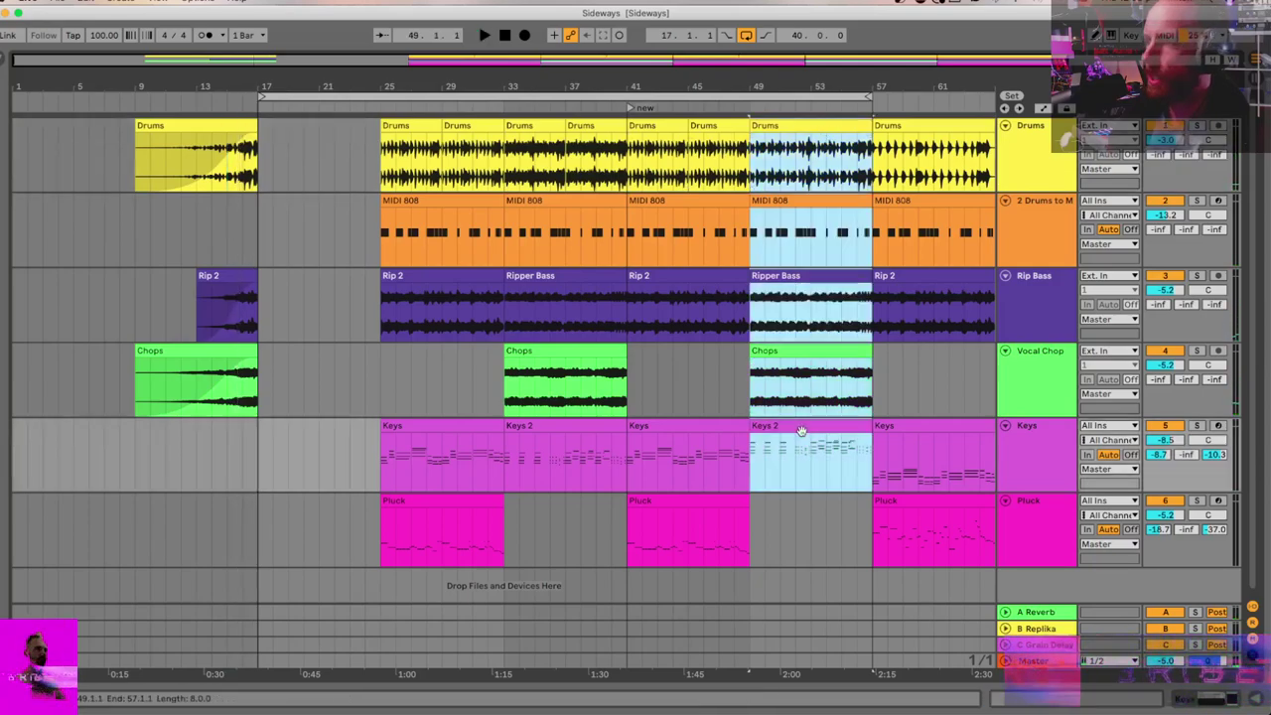
{"action": "left_click", "coordinate": [254, 452]}
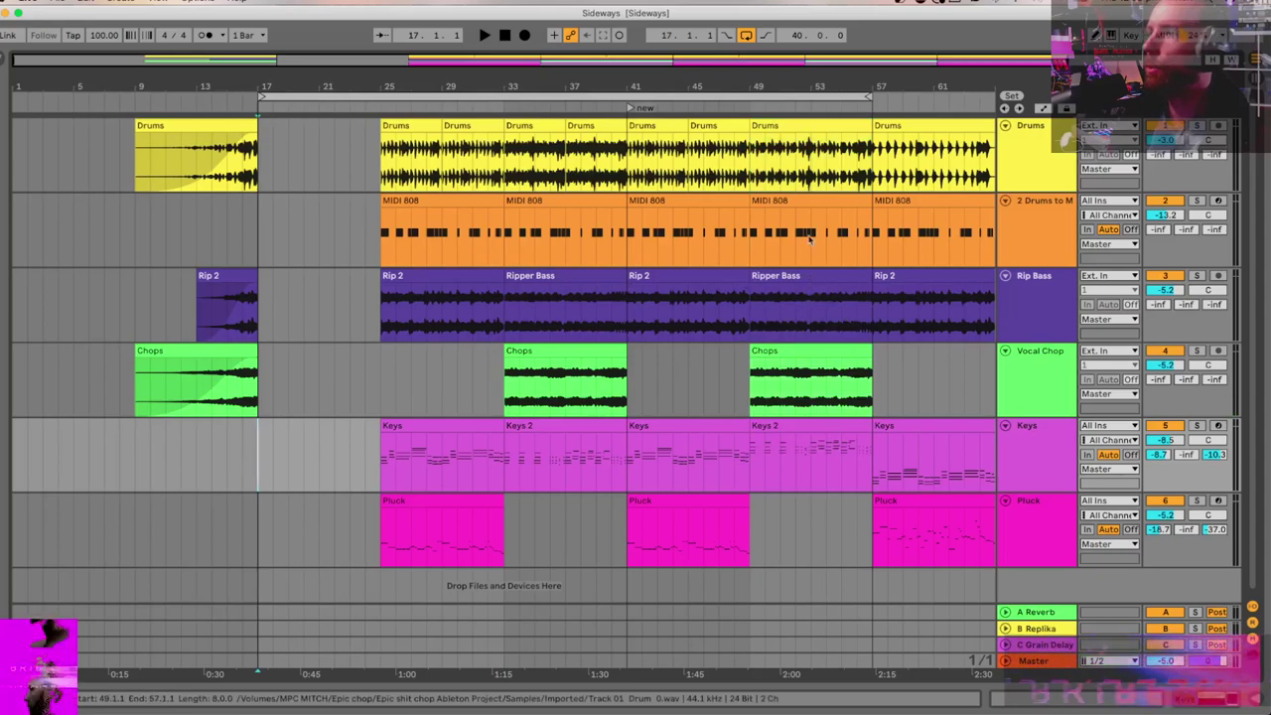
{"action": "left_click", "coordinate": [786, 147]}
{"action": "left_click", "coordinate": [787, 425], "text": "shift"}
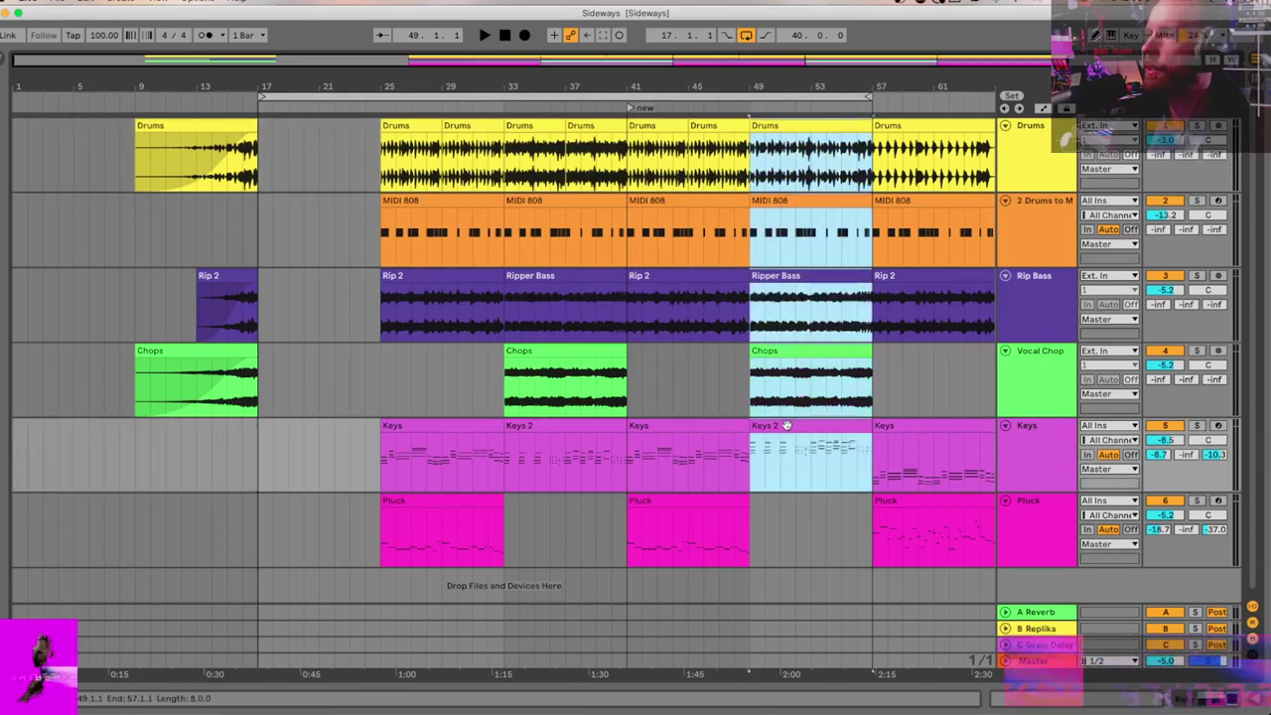
{"action": "left_click", "coordinate": [268, 149]}
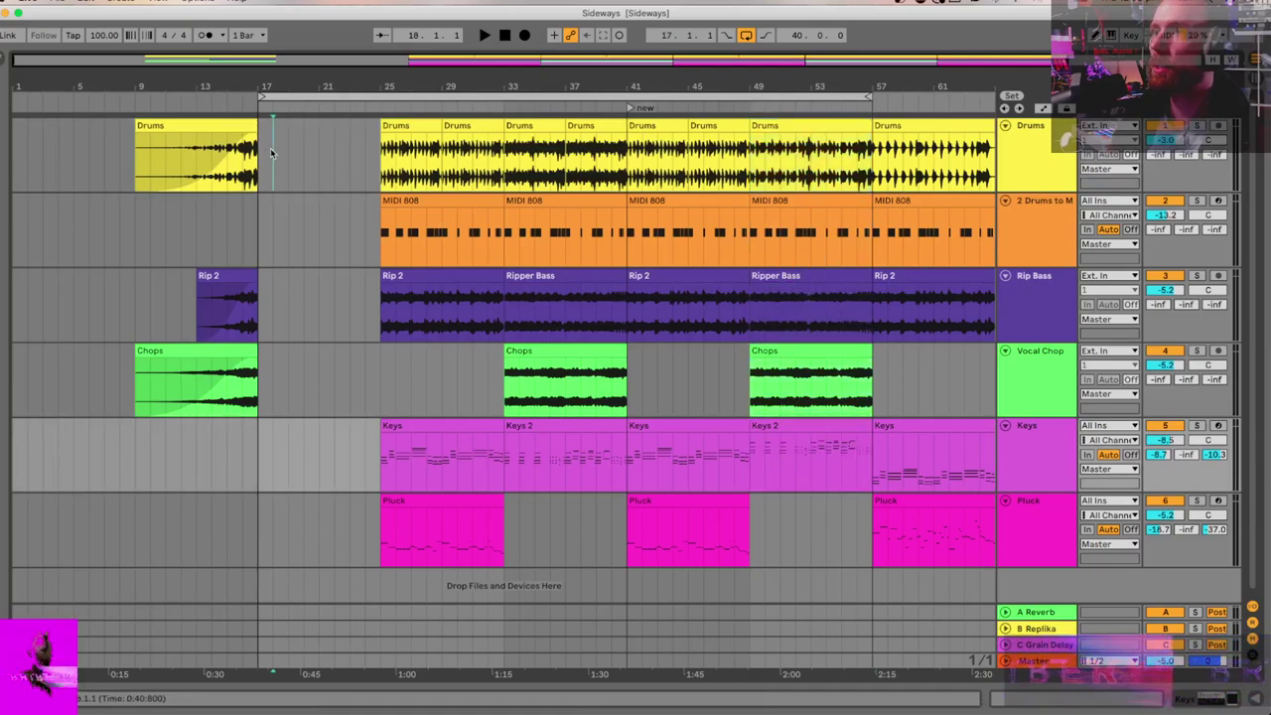
{"action": "key", "text": "ctrl+v"}
{"action": "key", "text": "space"}
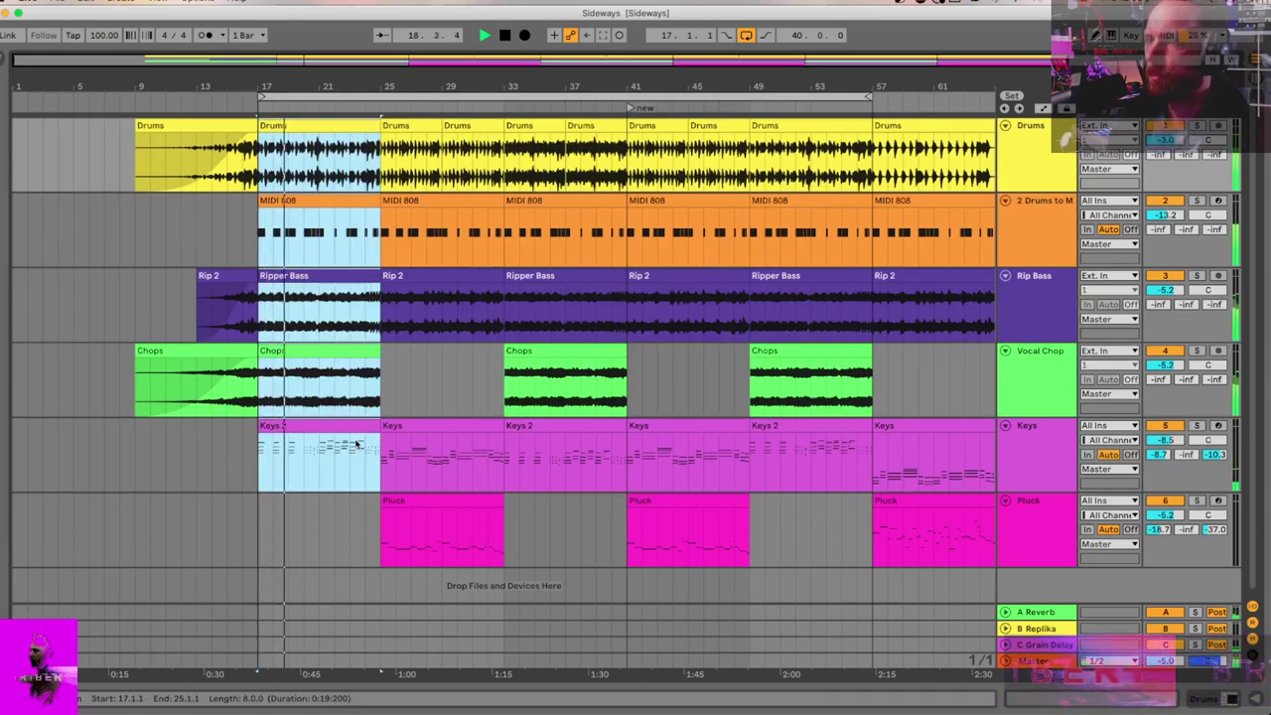
Step: Listen on through the section from bar 17 and review the whole arrangement from bar 9 to bar 65
{"action": "left_click", "coordinate": [211, 249]}
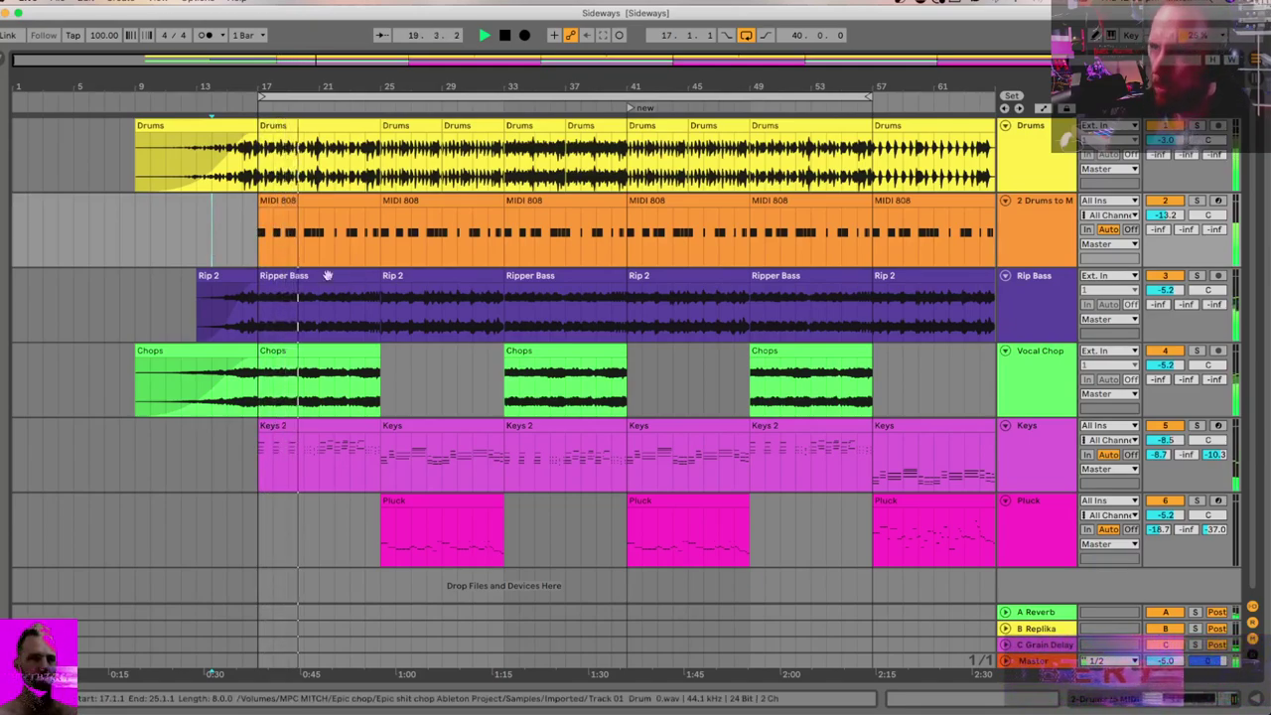
{"action": "scroll", "coordinate": [452, 254], "scroll_direction": "right", "scroll_amount": 3}
{"action": "scroll", "coordinate": [452, 254], "scroll_direction": "right", "scroll_amount": 2}
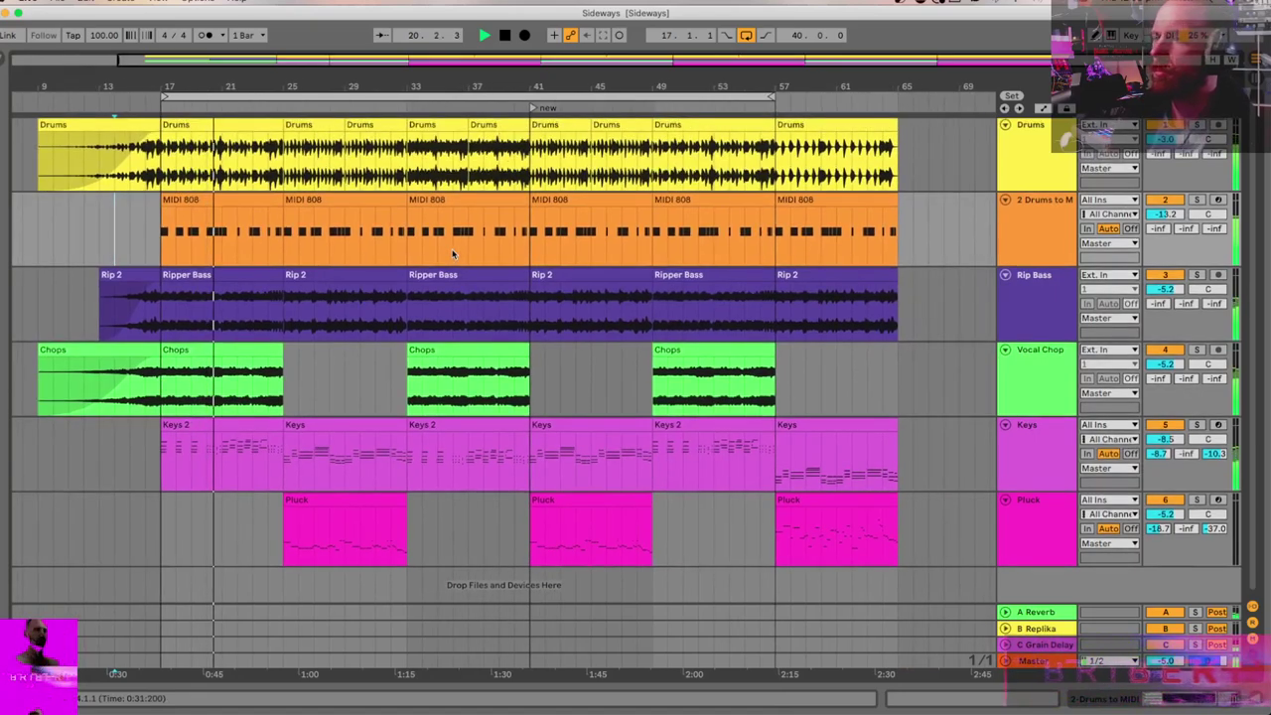
{"action": "key", "text": "minus"}
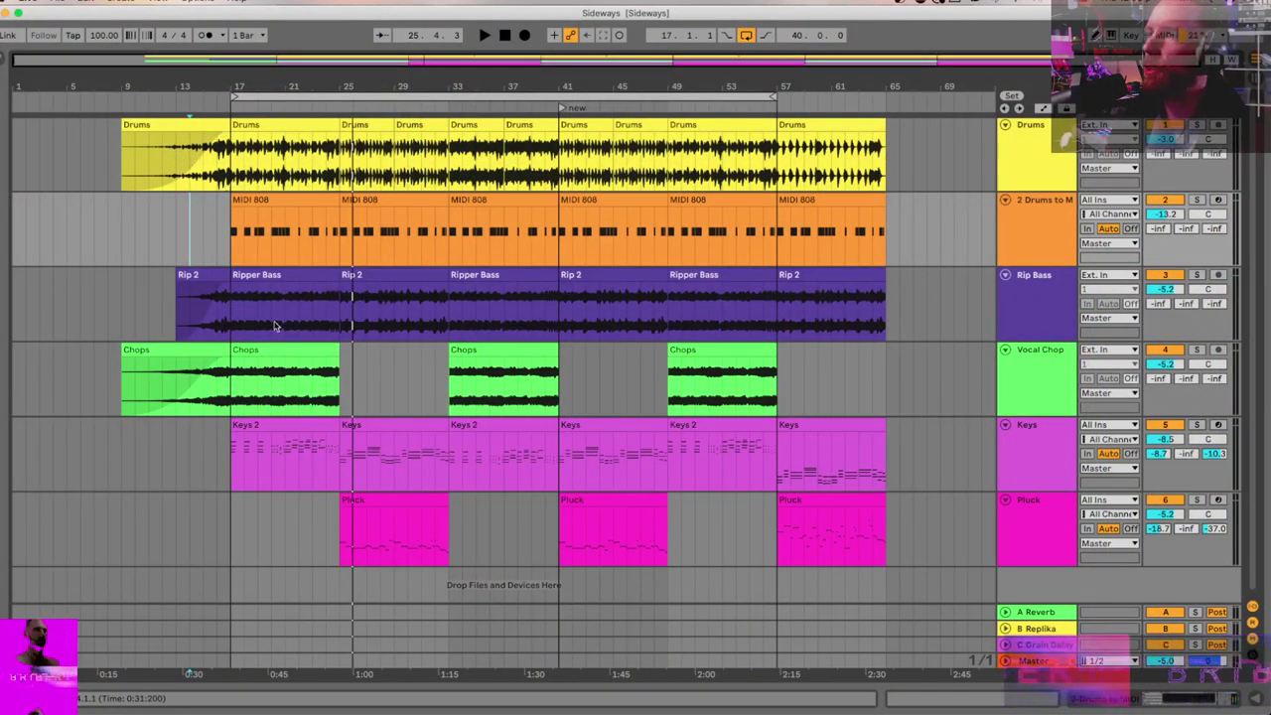
{"action": "left_click", "coordinate": [123, 292]}
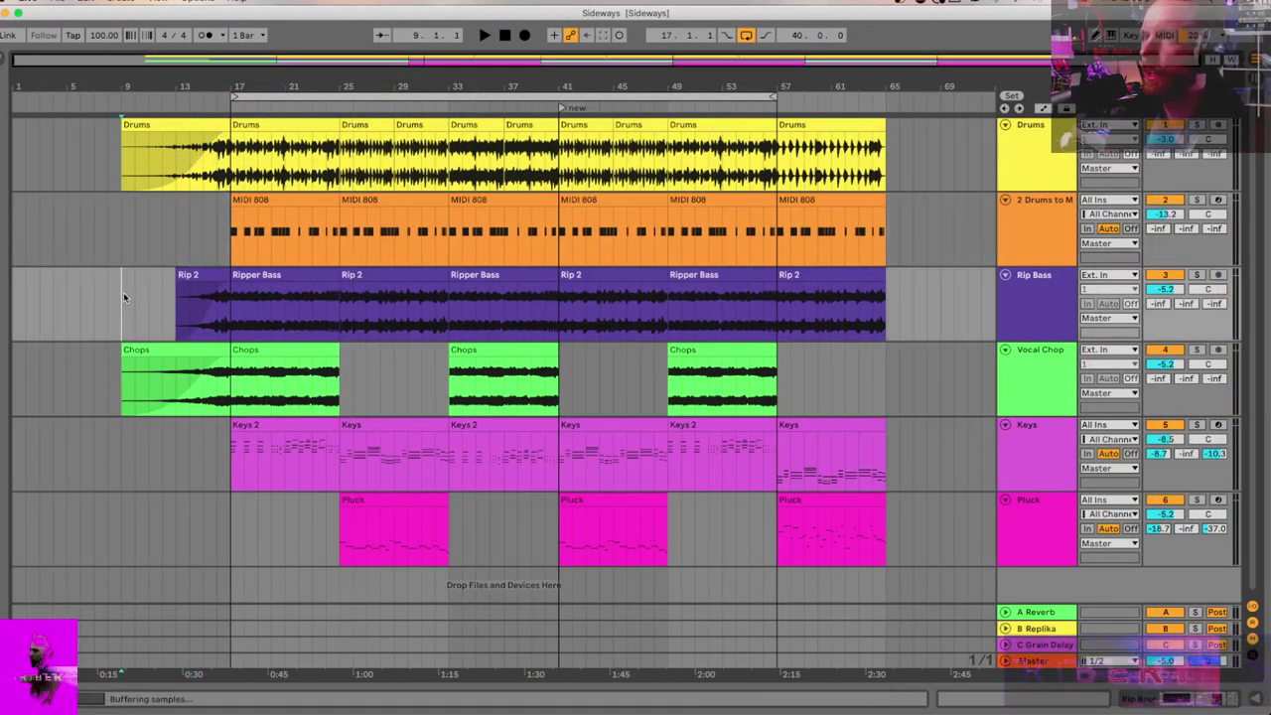
{"action": "left_click", "coordinate": [881, 369], "text": "shift"}
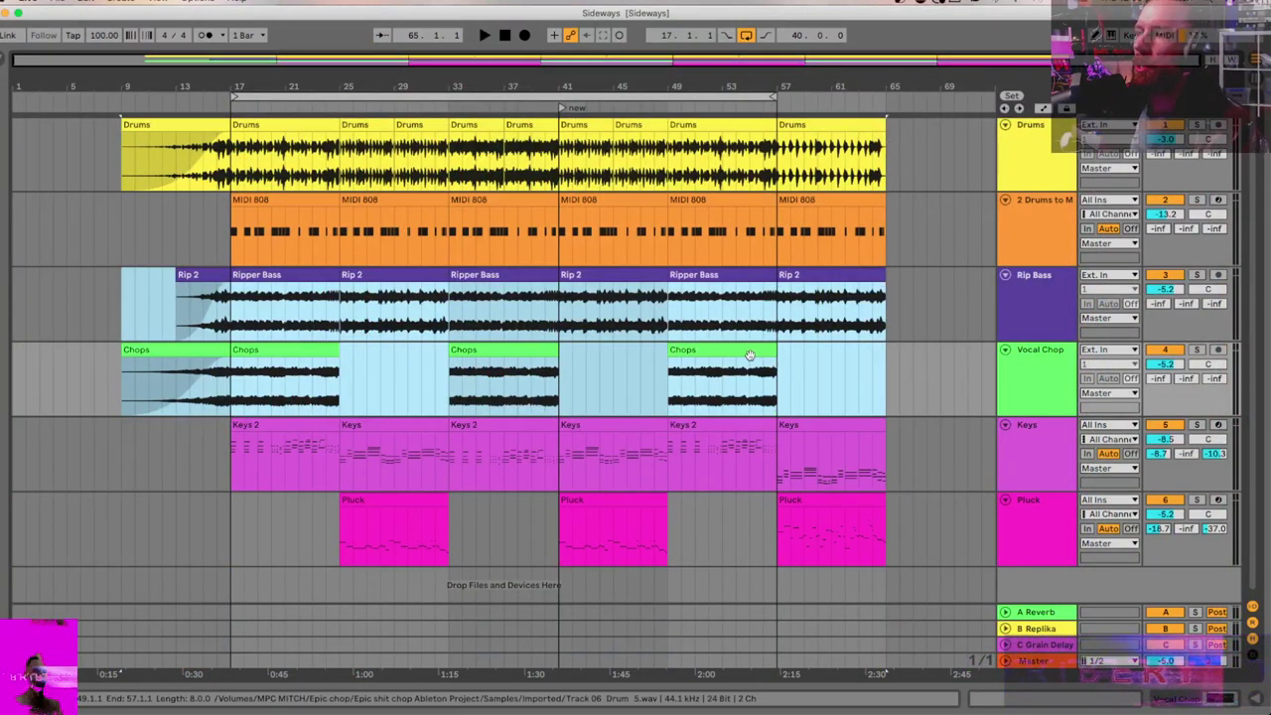
{"action": "left_click", "coordinate": [834, 365]}
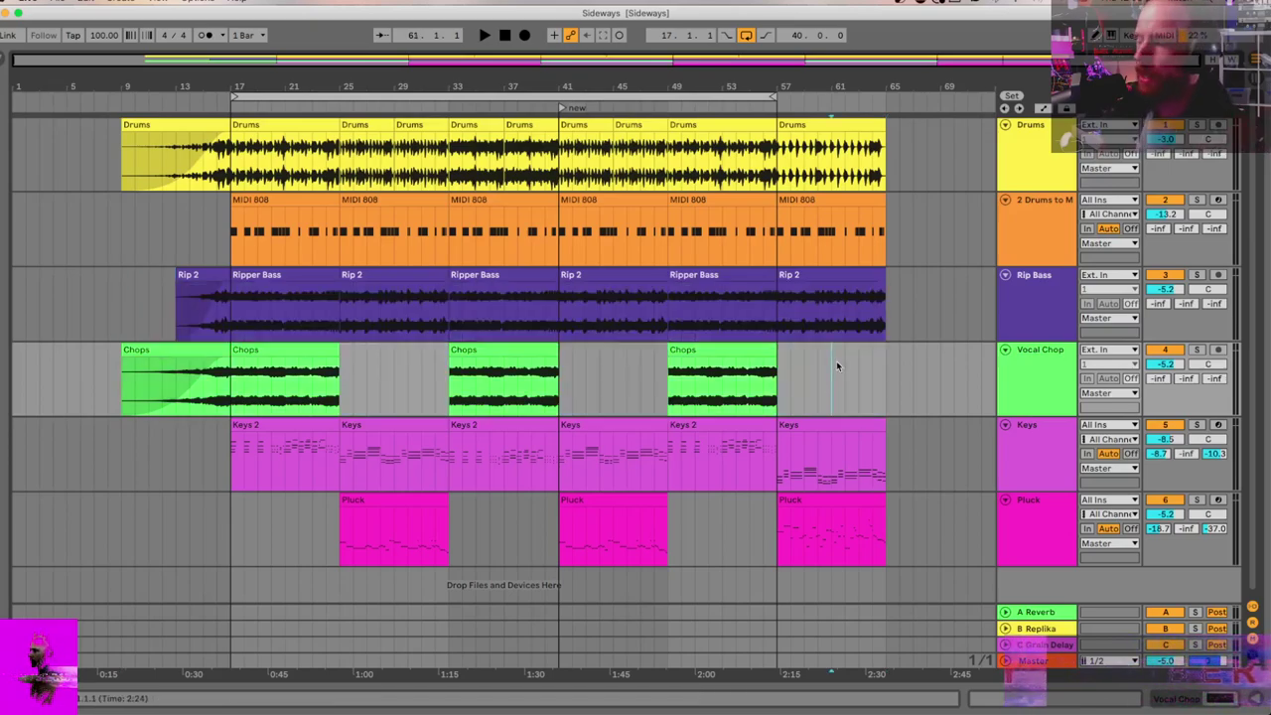
Step: Switch to the Moving Sideways board in Miro and examine the production building blocks and their branches
{"action": "key", "text": "super+Tab"}
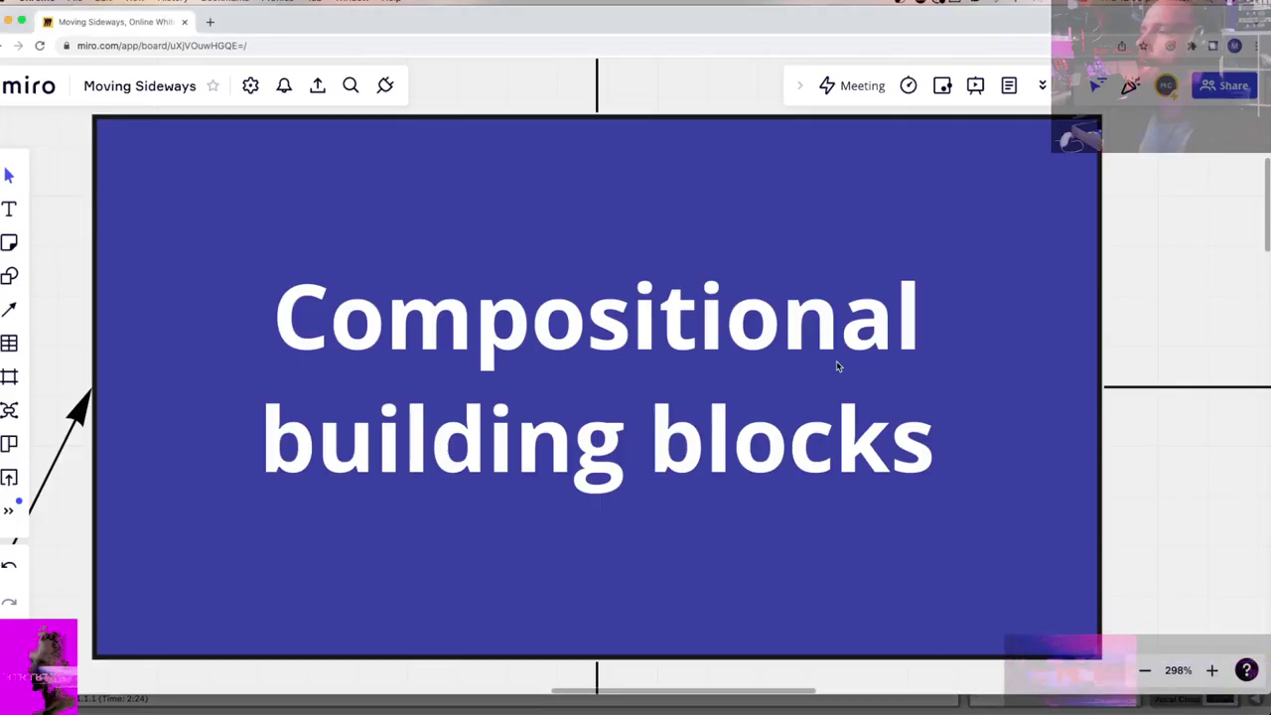
{"action": "scroll", "coordinate": [836, 364], "scroll_direction": "down", "scroll_amount": 2}
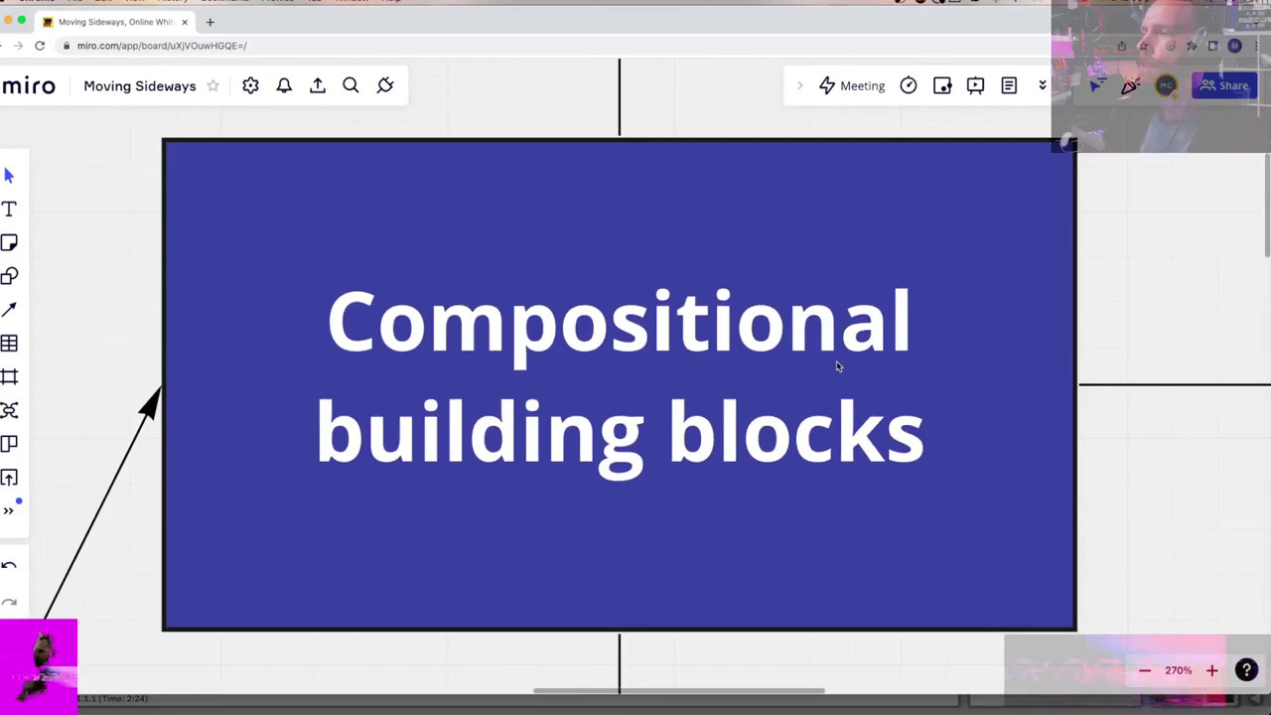
{"action": "scroll", "coordinate": [836, 366], "scroll_direction": "down", "scroll_amount": 15}
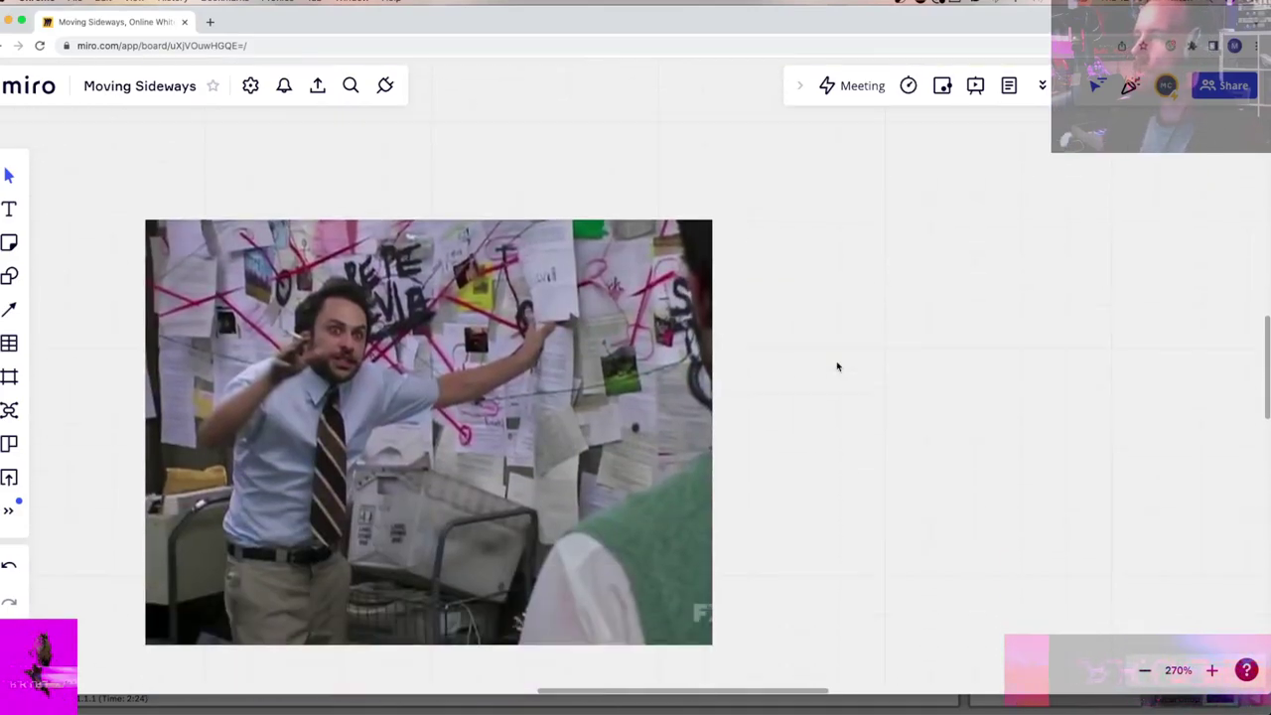
{"action": "scroll", "coordinate": [836, 366], "scroll_direction": "up", "scroll_amount": 3}
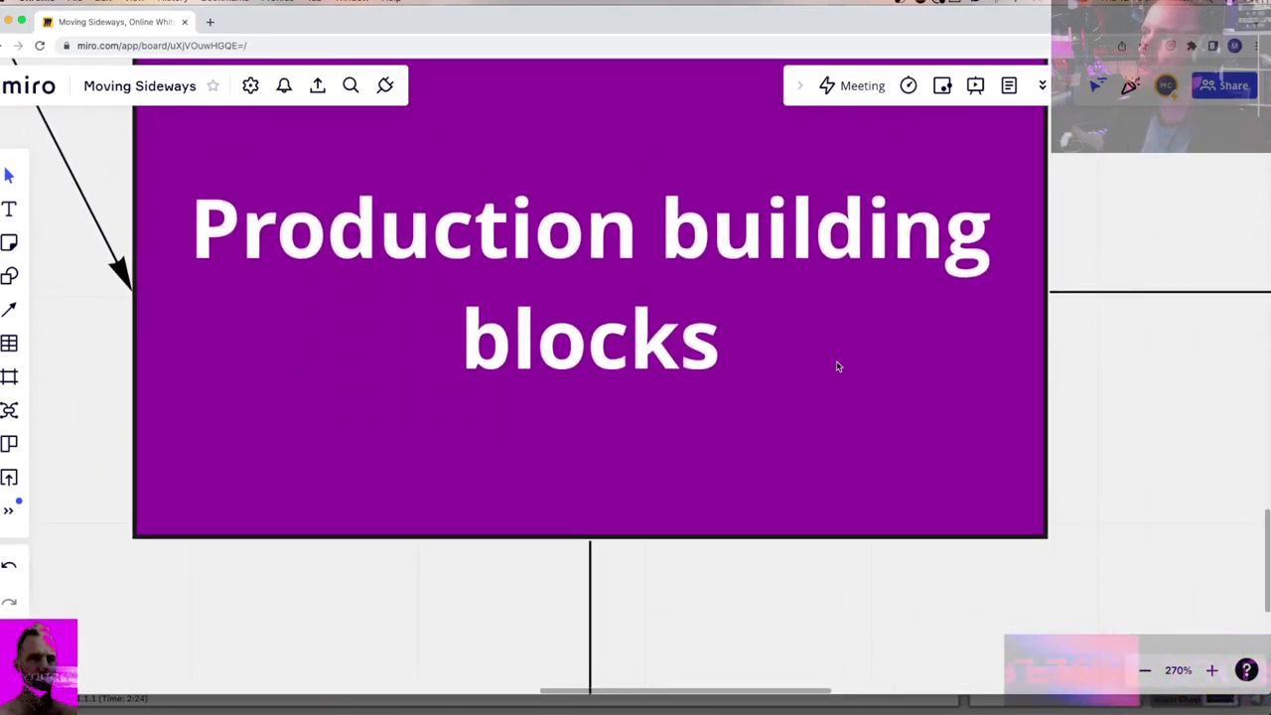
{"action": "scroll", "coordinate": [836, 366], "scroll_direction": "up", "scroll_amount": 3}
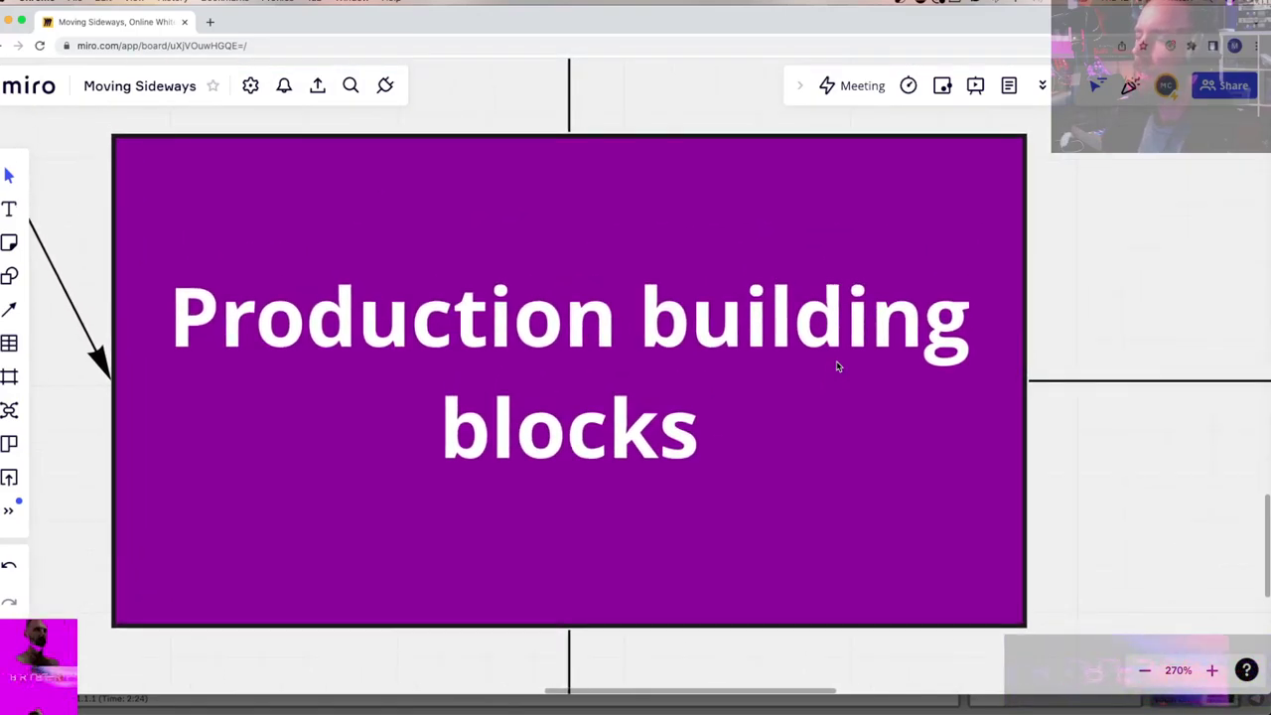
{"action": "scroll", "coordinate": [836, 366], "scroll_direction": "right", "scroll_amount": 5}
{"action": "scroll", "coordinate": [836, 366], "scroll_direction": "down", "scroll_amount": 10}
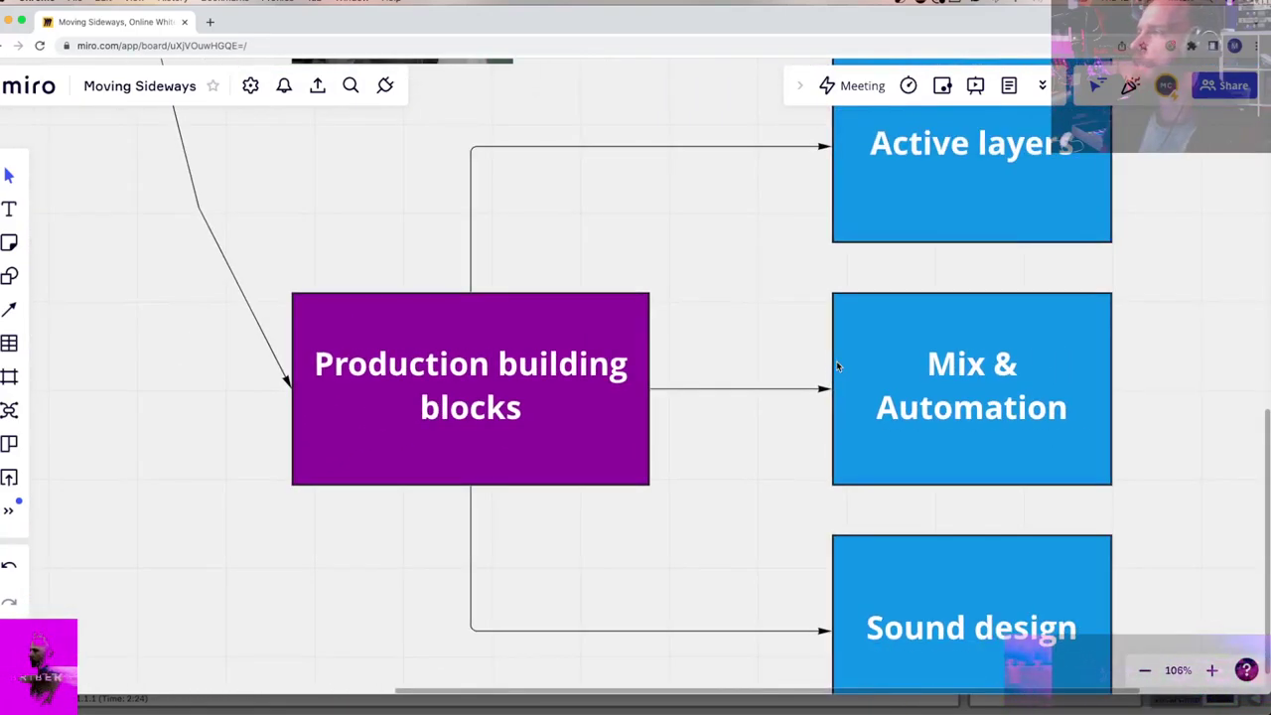
{"action": "scroll", "coordinate": [836, 366], "scroll_direction": "right", "scroll_amount": 4}
{"action": "scroll", "coordinate": [837, 366], "scroll_direction": "right", "scroll_amount": 2}
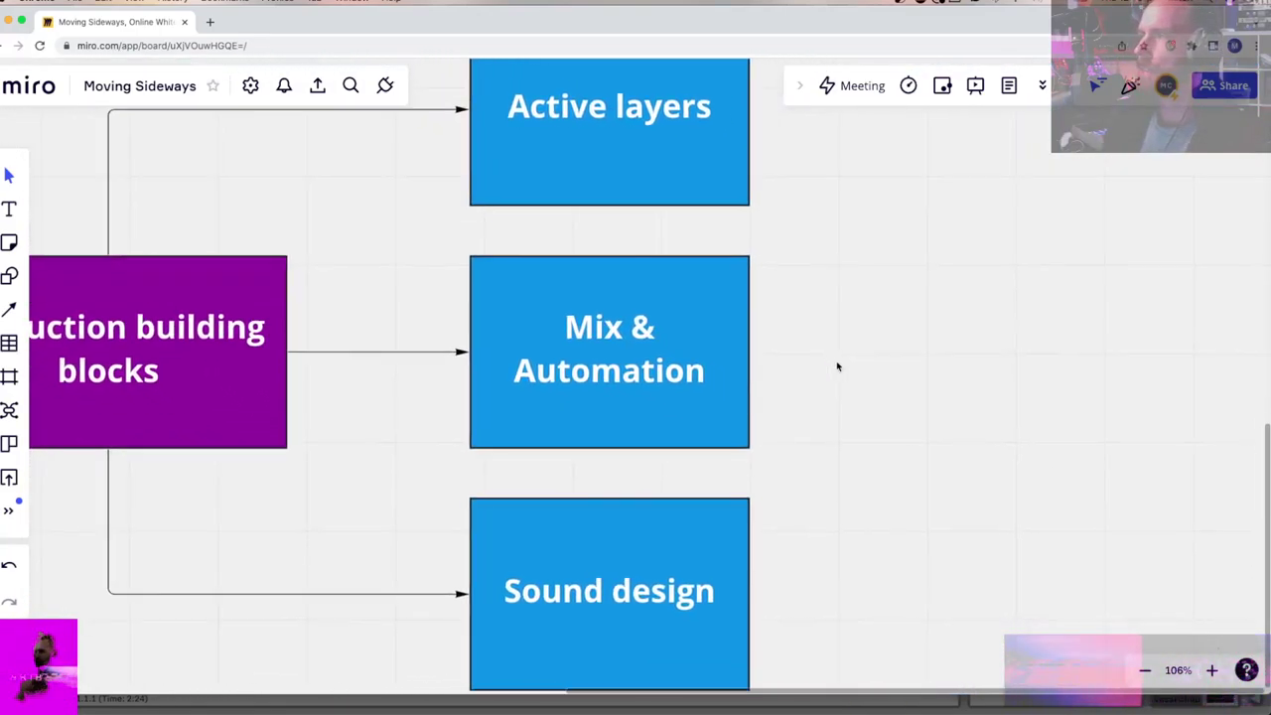
{"action": "scroll", "coordinate": [837, 367], "scroll_direction": "down", "scroll_amount": 3}
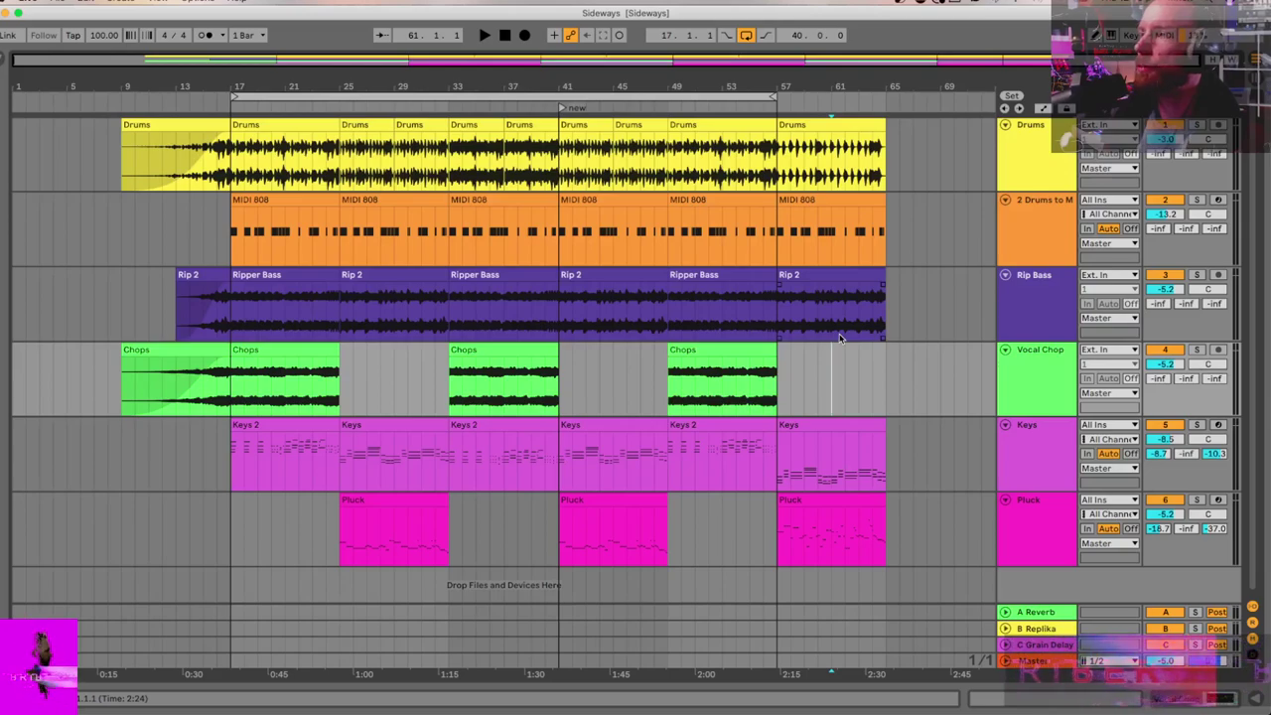
Step: Play the starts of the Rip 2 sections at bars 25 and 41 to compare them
{"action": "left_click", "coordinate": [372, 275]}
{"action": "key", "text": "space"}
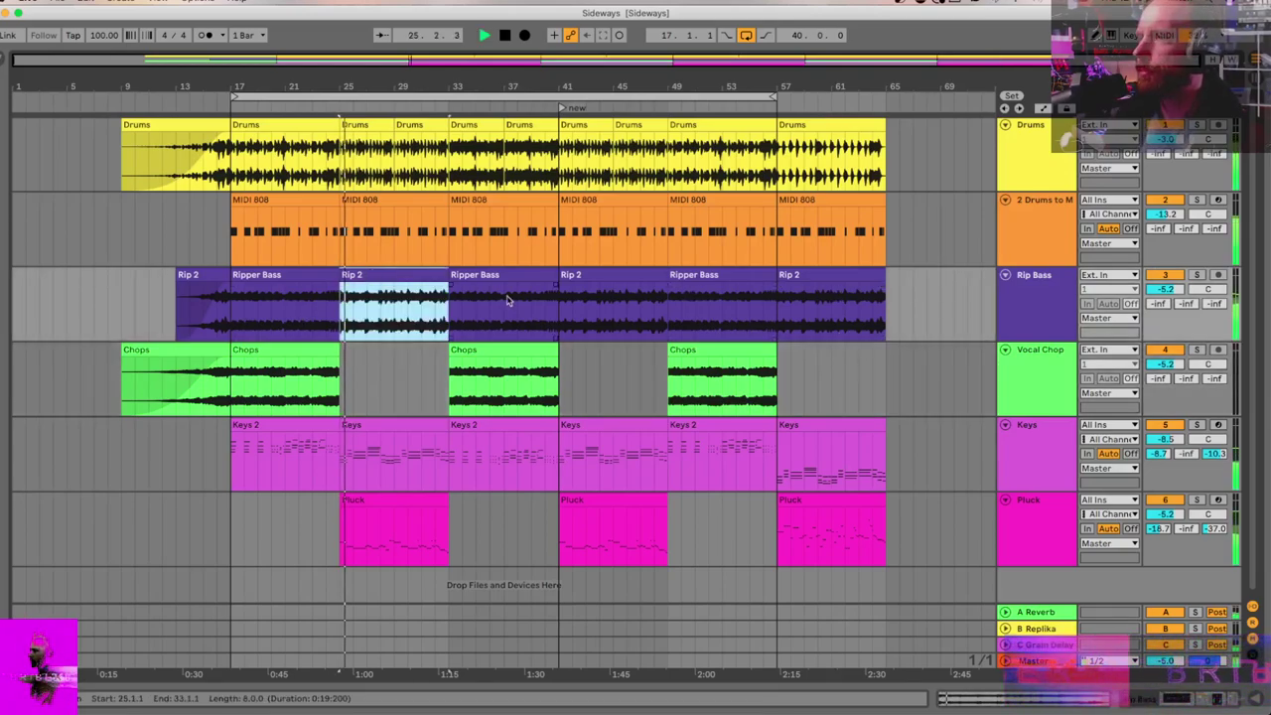
{"action": "left_click", "coordinate": [604, 277]}
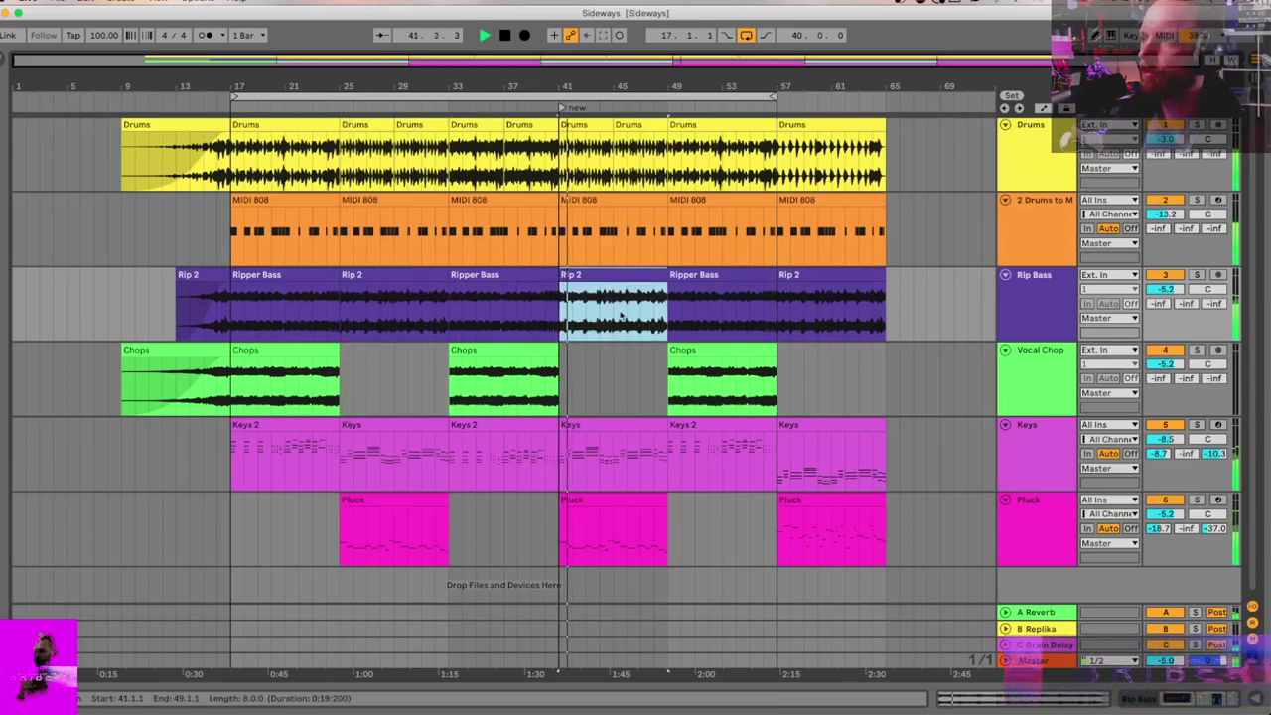
{"action": "key", "text": "space"}
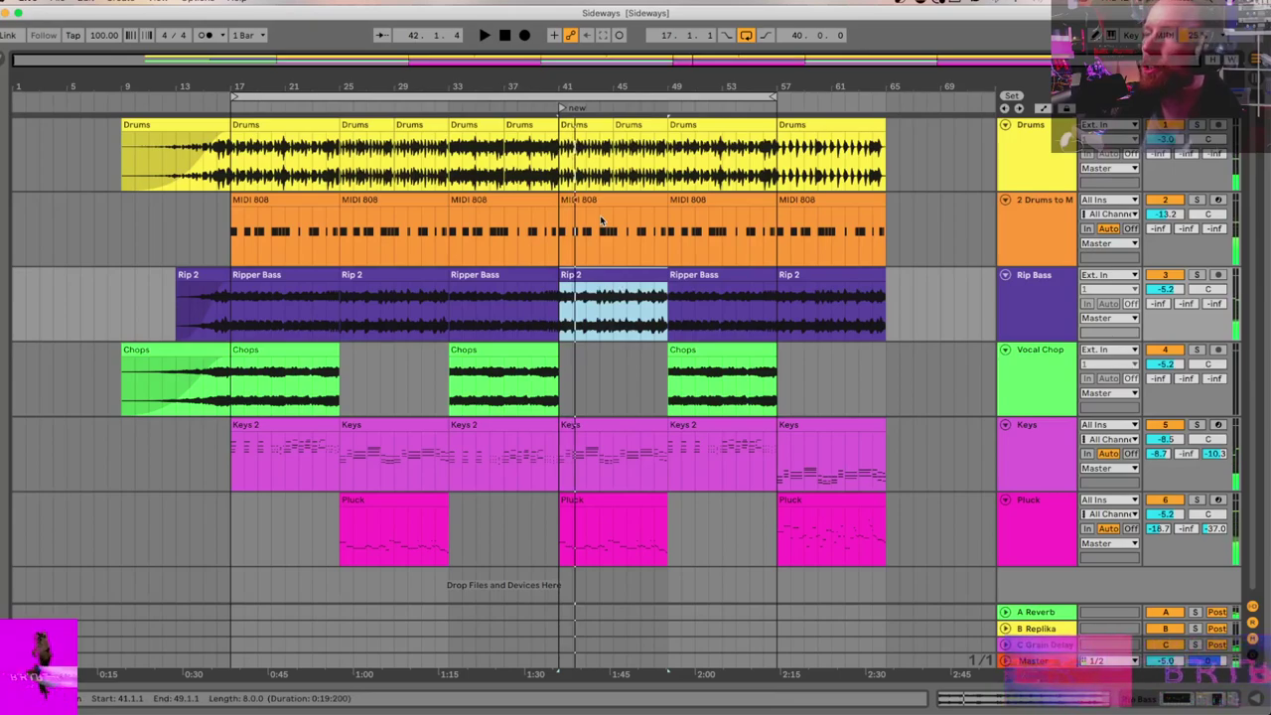
Step: Play the transition into the section at bar 41, starting from bar 39
{"action": "left_click", "coordinate": [534, 224]}
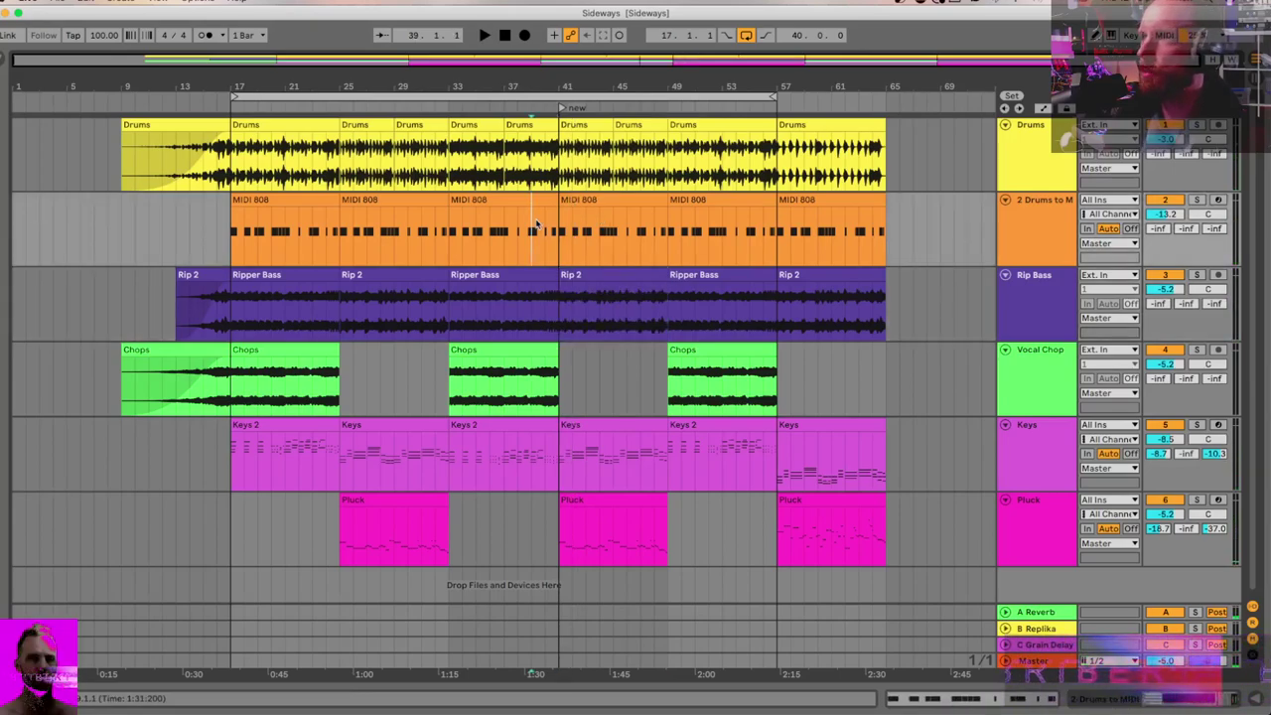
{"action": "key", "text": "space"}
{"action": "scroll", "coordinate": [574, 232], "scroll_direction": "up", "scroll_amount": 5}
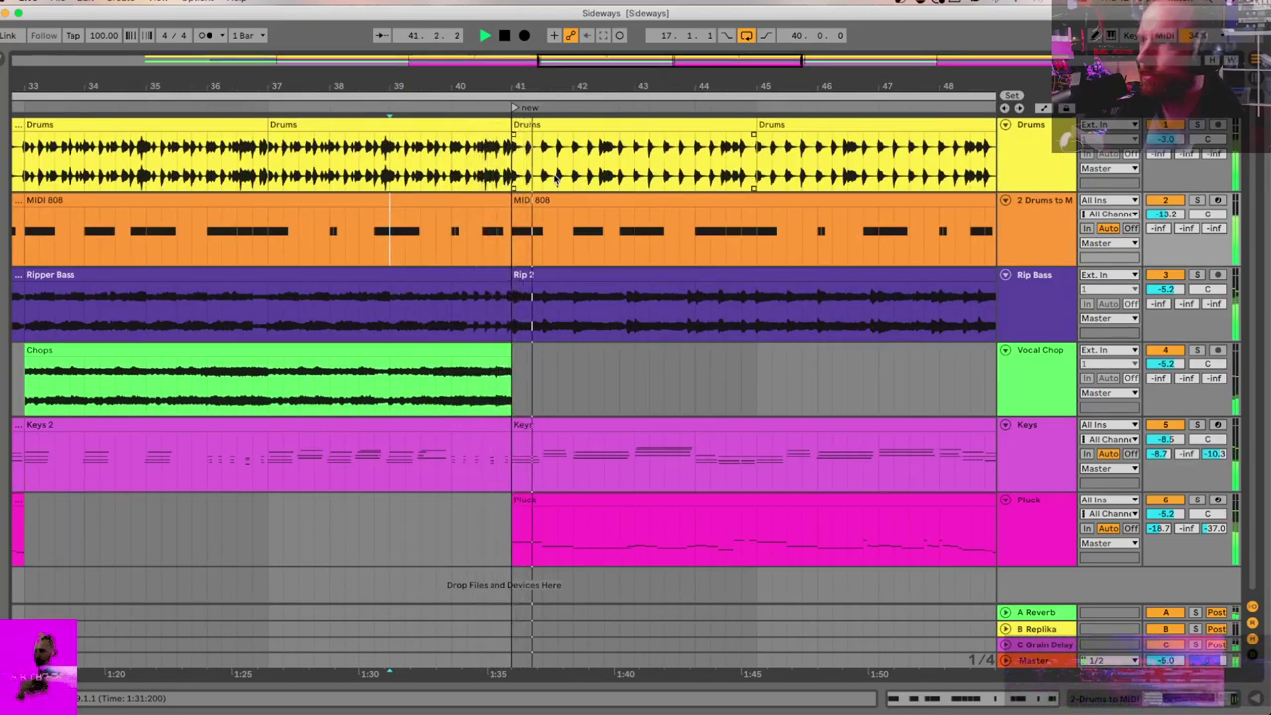
{"action": "key", "text": "space"}
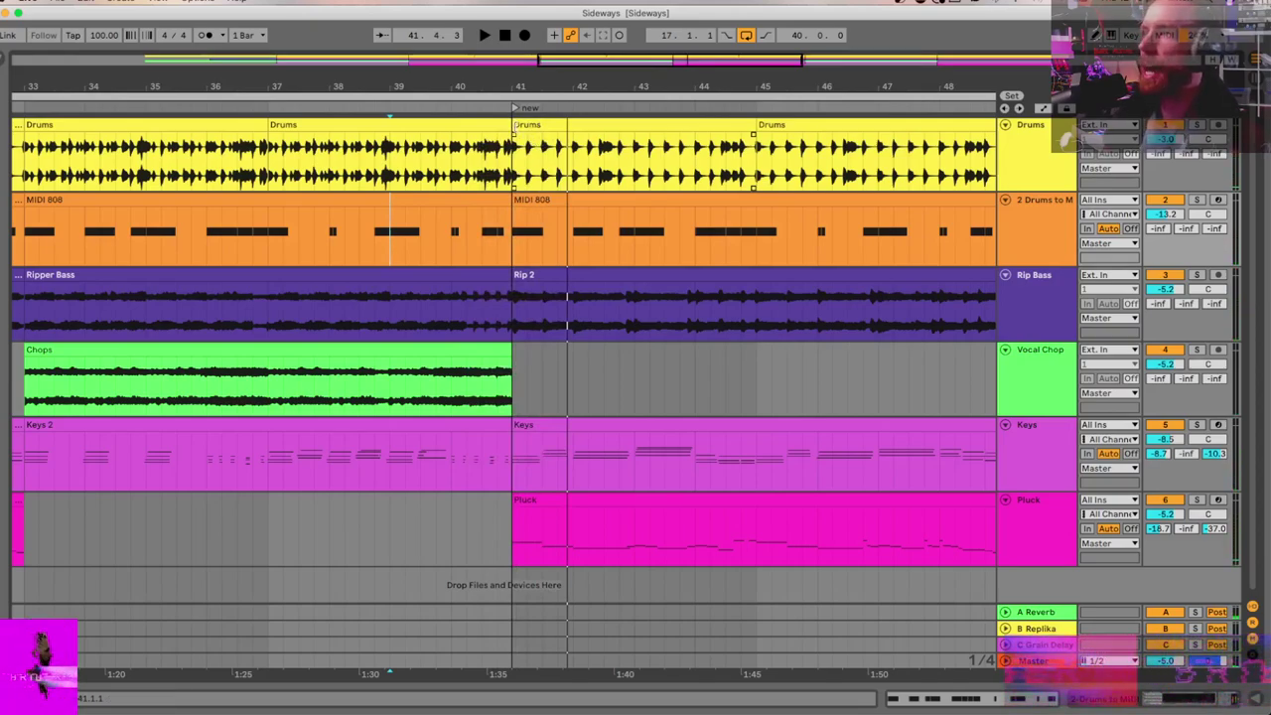
Step: Trim the start of the Drums clip at bar 41 to bar 42 and play from bar 41
{"action": "left_click_drag", "start_coordinate": [514, 129], "coordinate": [573, 129]}
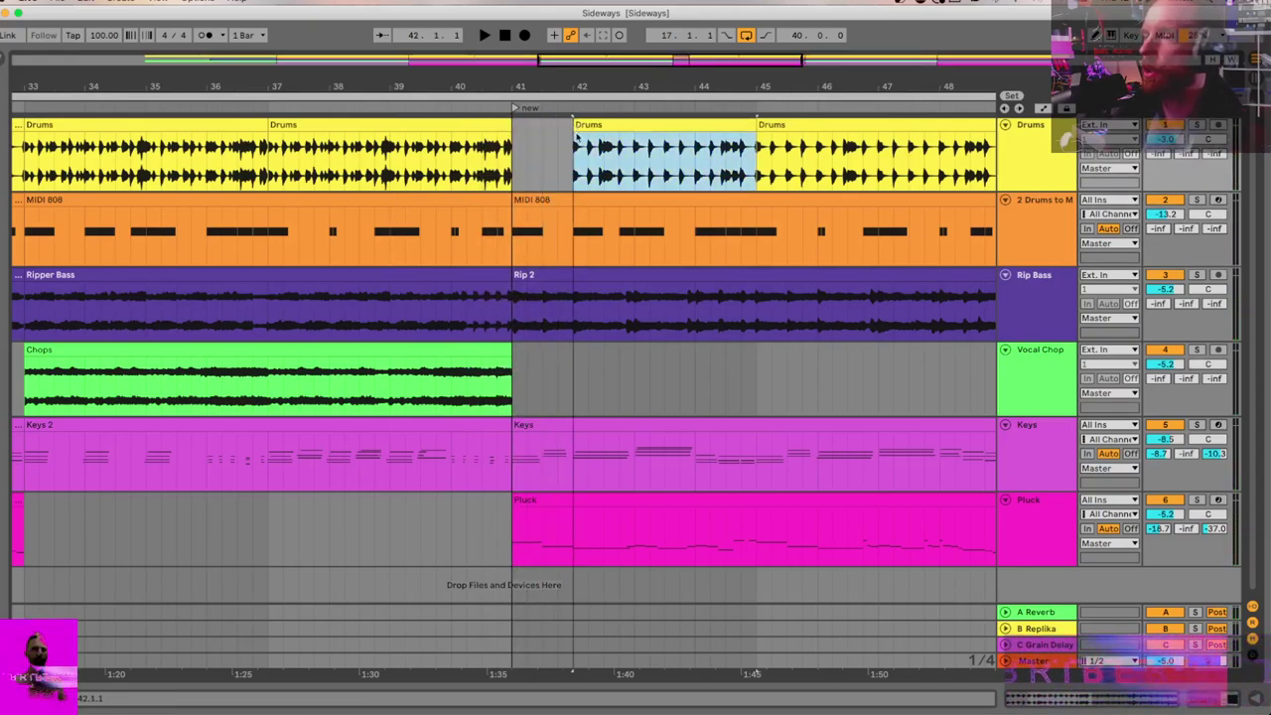
{"action": "left_click", "coordinate": [515, 255]}
{"action": "key", "text": "space"}
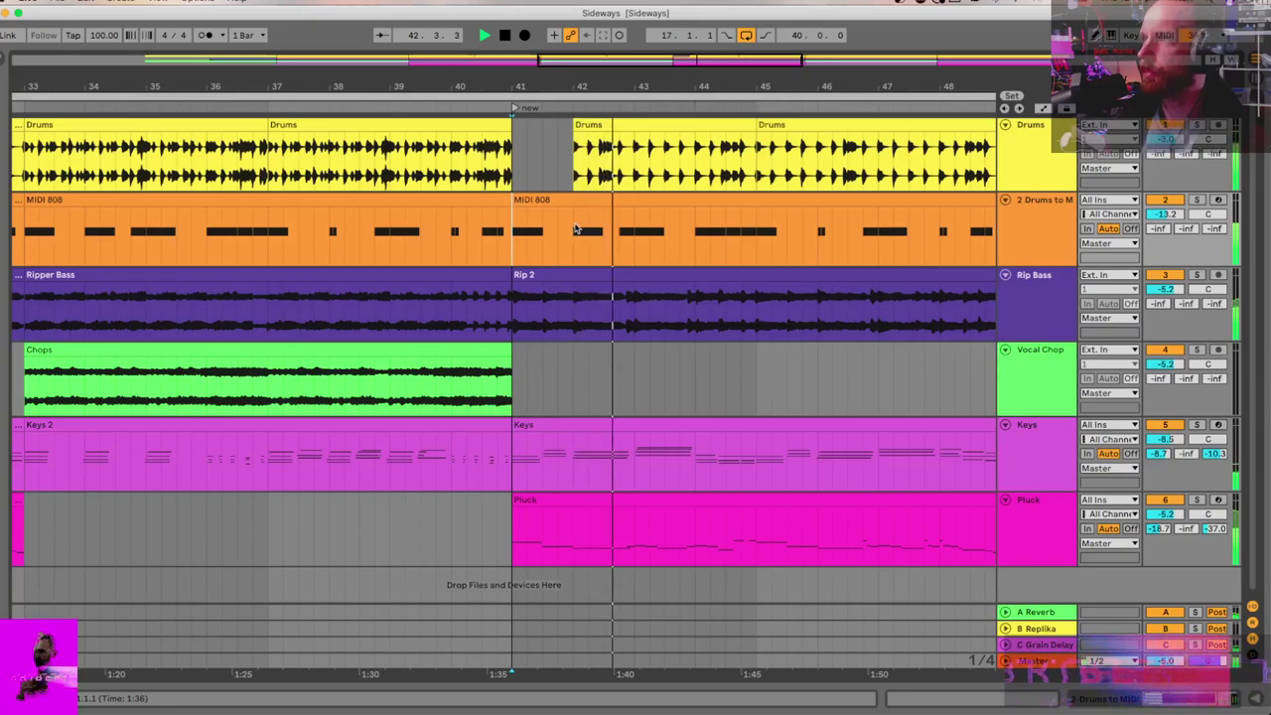
Step: Try deleting the first beat of bar 42 from the MIDI 808 through Pluck tracks, listen from 40.2, and undo the deletion
{"action": "scroll", "coordinate": [576, 230], "scroll_direction": "up", "scroll_amount": 5}
{"action": "scroll", "coordinate": [699, 225], "scroll_direction": "up", "scroll_amount": 3}
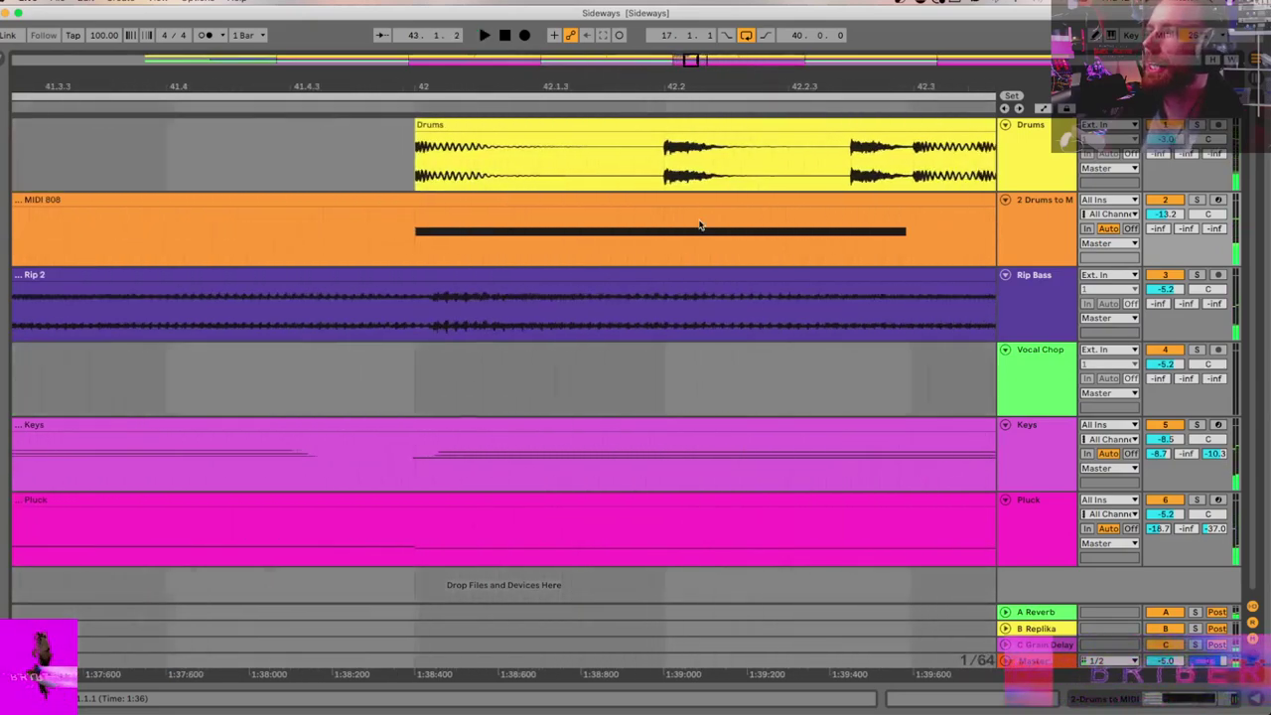
{"action": "scroll", "coordinate": [699, 225], "scroll_direction": "down", "scroll_amount": 3}
{"action": "left_click_drag", "start_coordinate": [682, 222], "coordinate": [569, 516]}
{"action": "key", "text": "Delete"}
{"action": "scroll", "coordinate": [567, 517], "scroll_direction": "down", "scroll_amount": 5}
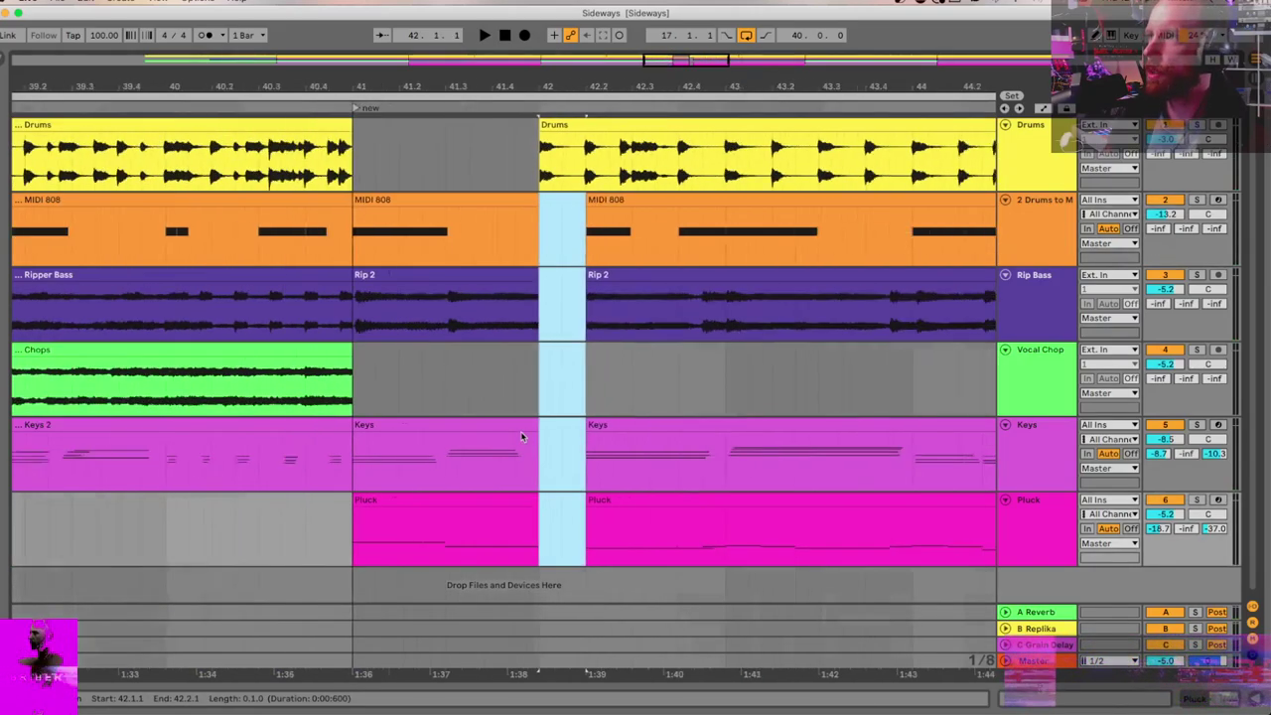
{"action": "left_click", "coordinate": [427, 308]}
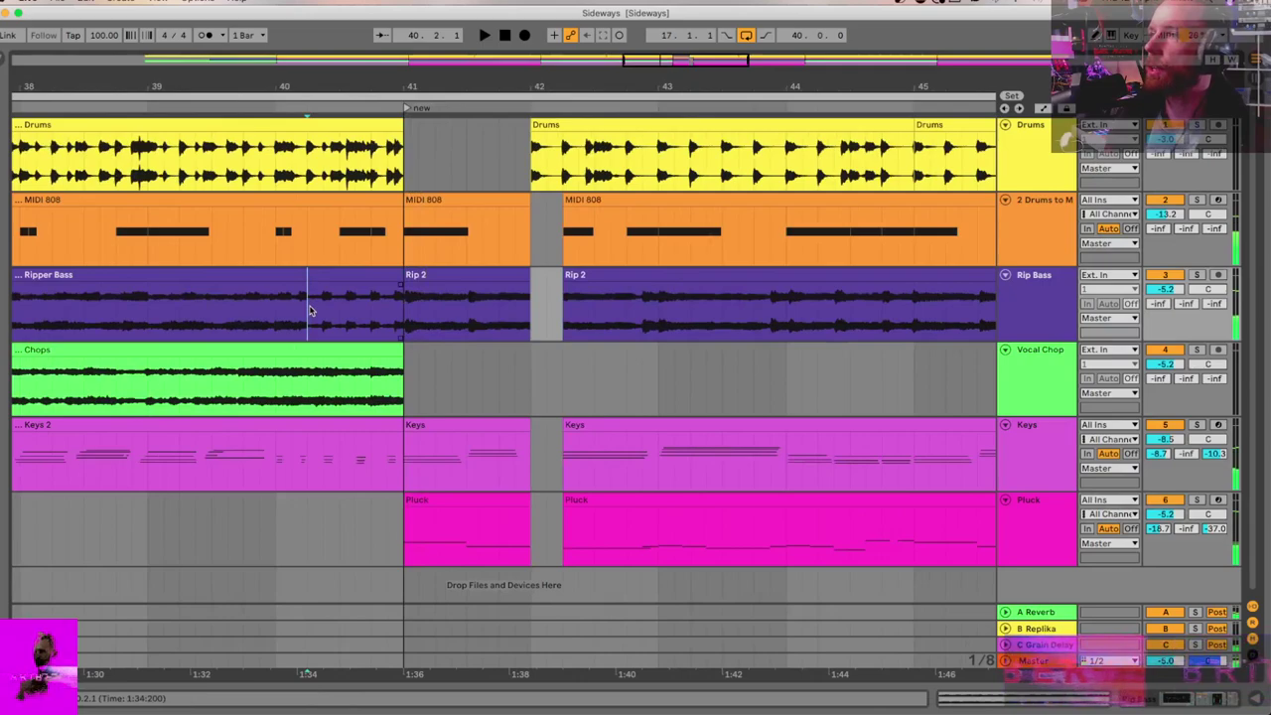
{"action": "key", "text": "space"}
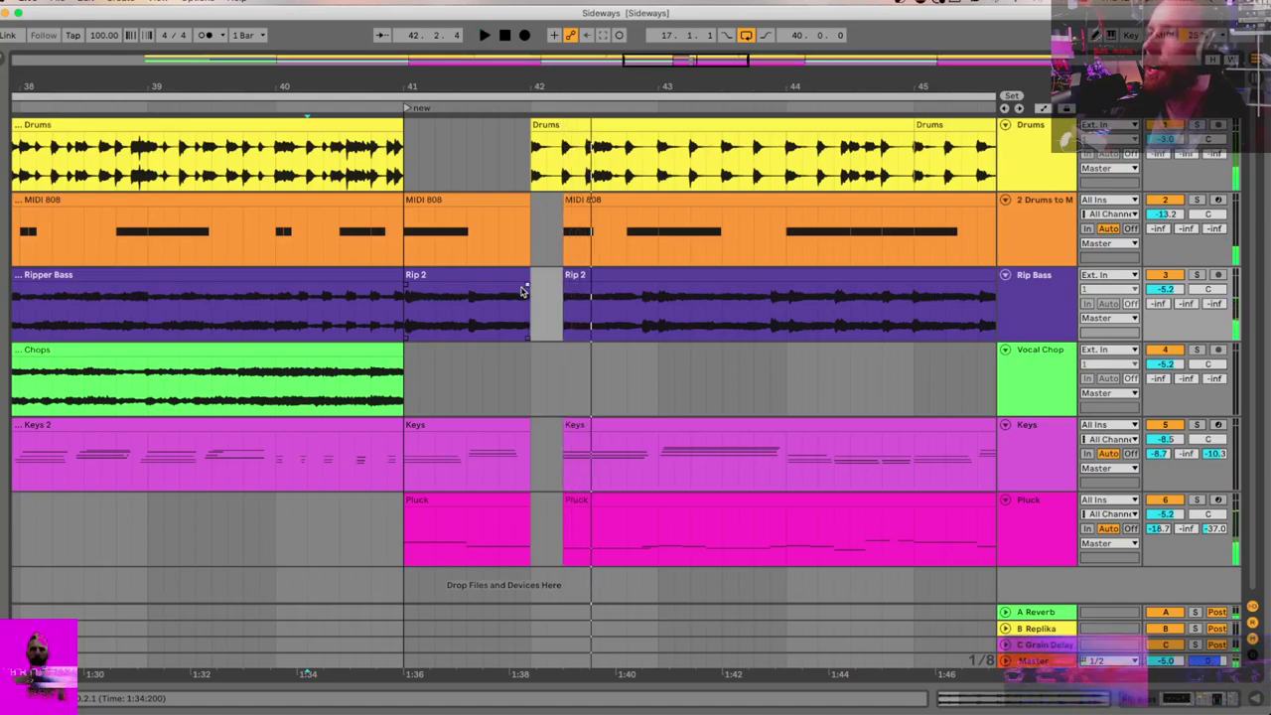
{"action": "key", "text": "super+z"}
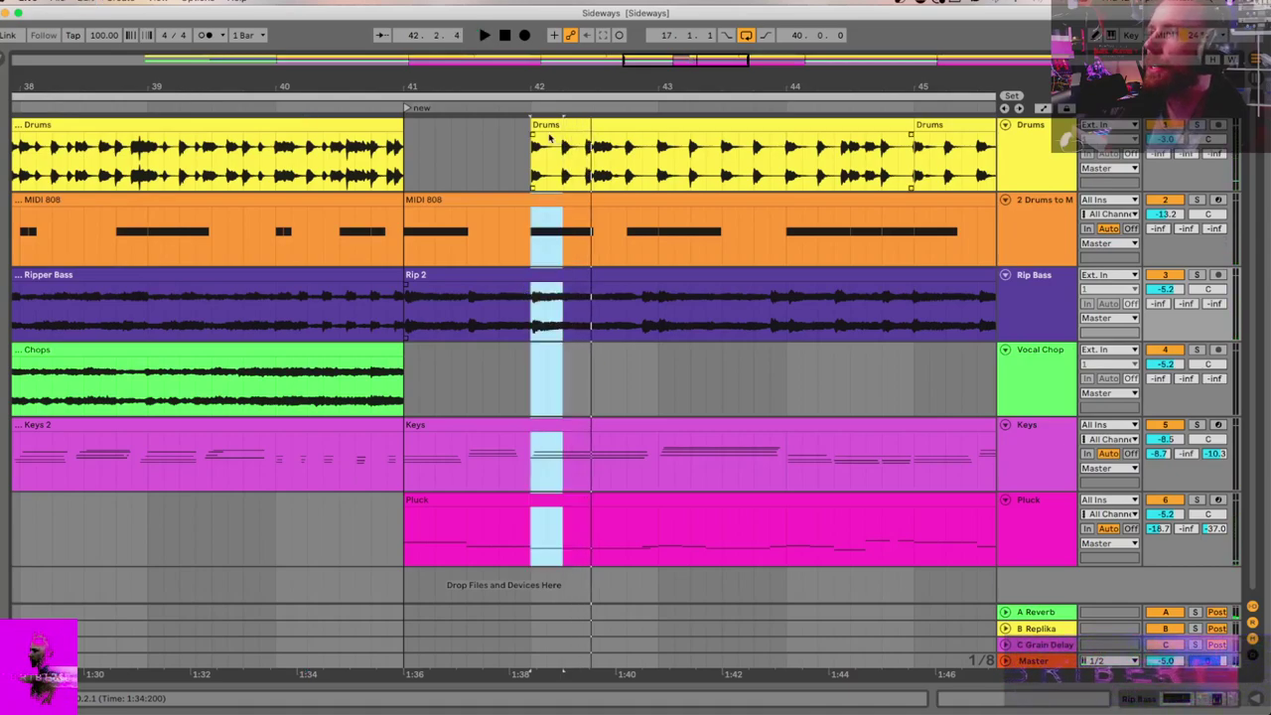
Step: Trim the start of the Drums clip at bar 42 to beat 42.2 and play from there
{"action": "left_click_drag", "start_coordinate": [532, 127], "coordinate": [559, 132]}
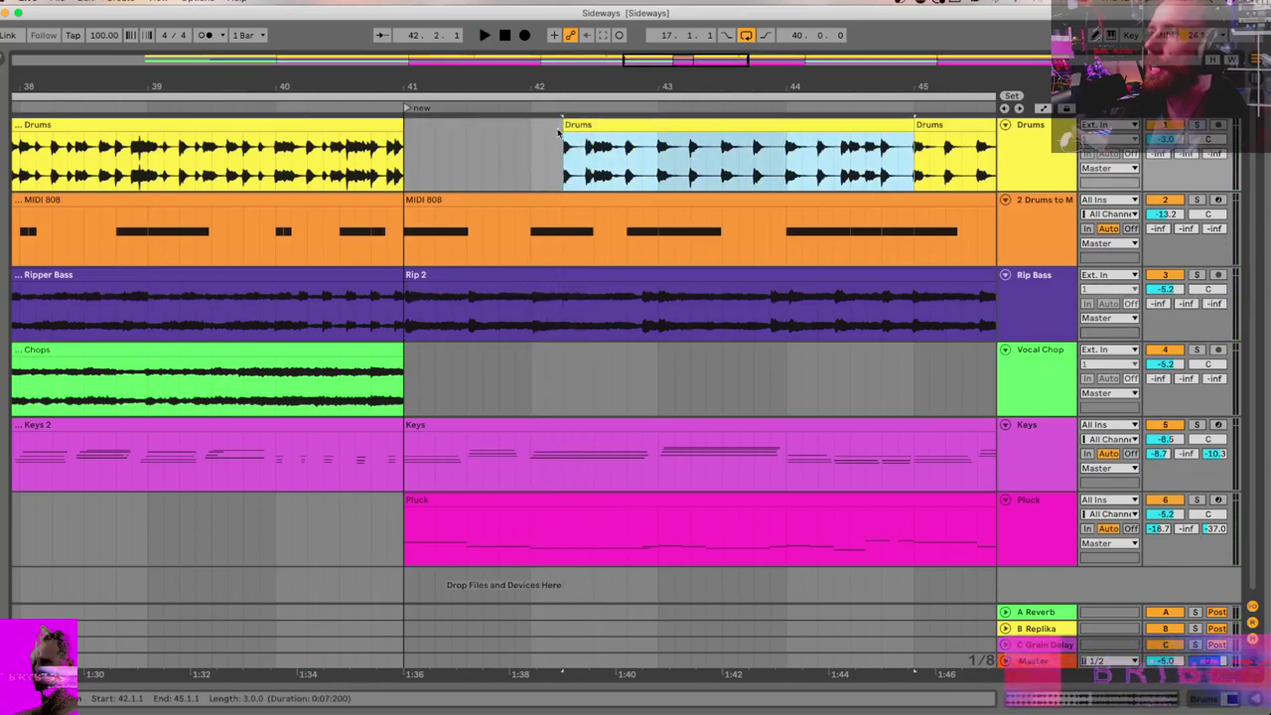
{"action": "scroll", "coordinate": [587, 219], "scroll_direction": "up", "scroll_amount": 5}
{"action": "left_click", "coordinate": [510, 178]}
{"action": "key", "text": "space"}
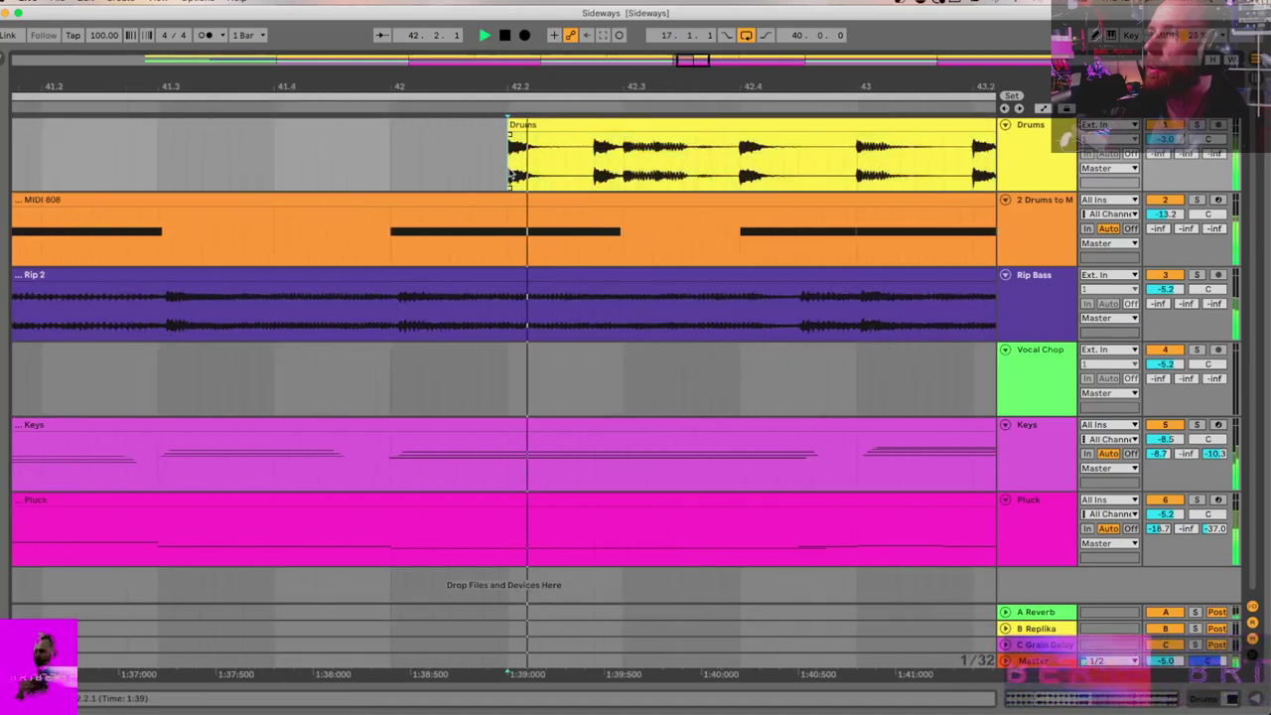
{"action": "key", "text": "space"}
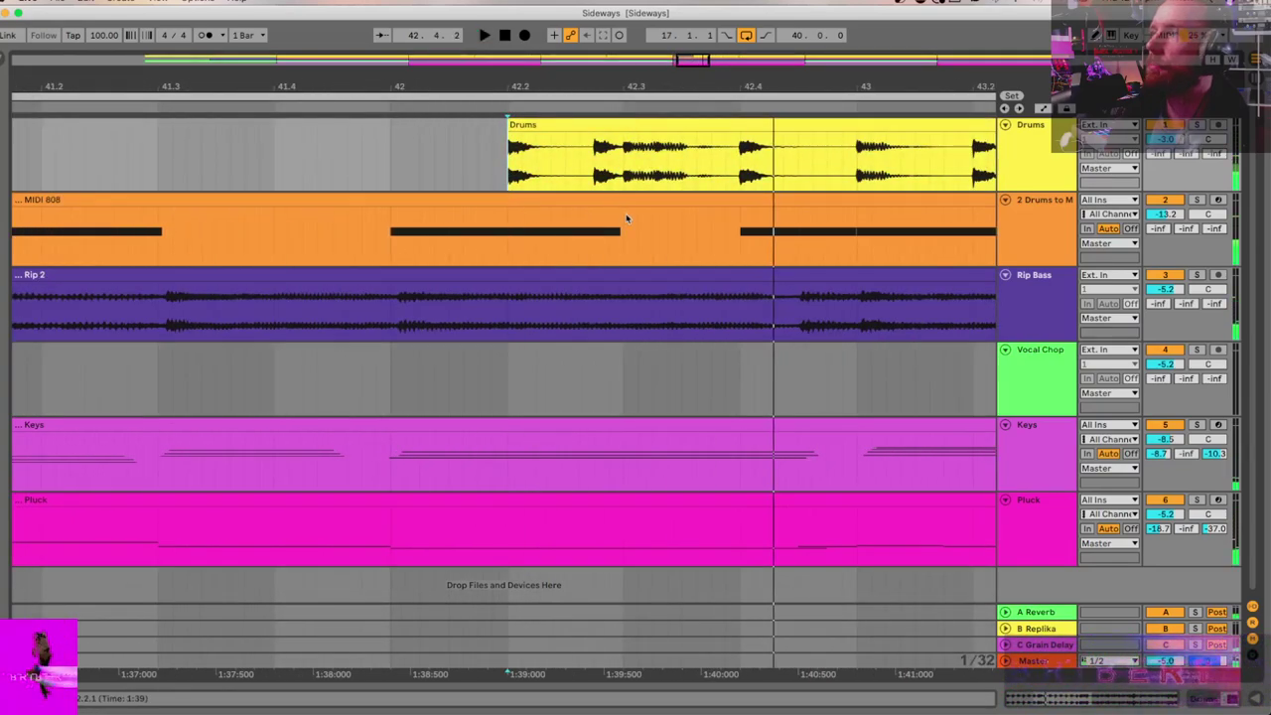
Step: Delete the range from 42.2 to 42.3 on the MIDI 808 through Pluck tracks and play the transition from bar 40
{"action": "left_click_drag", "start_coordinate": [625, 218], "coordinate": [513, 513]}
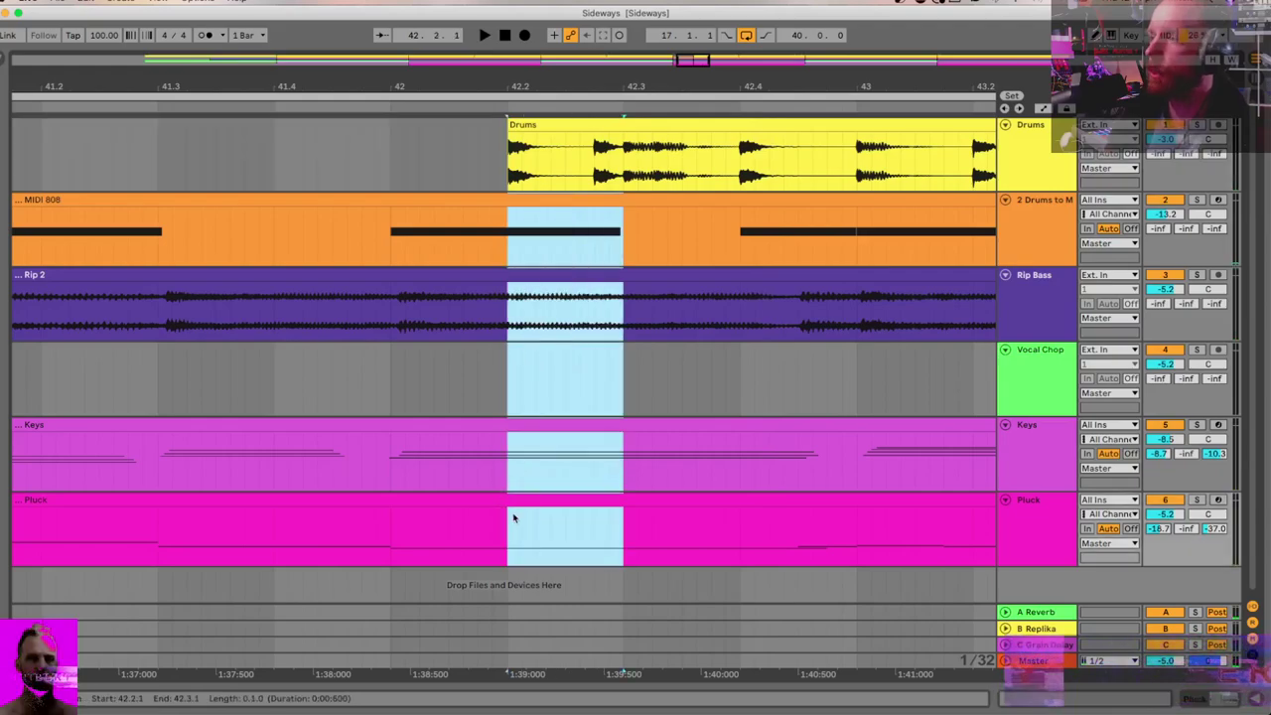
{"action": "key", "text": "Delete"}
{"action": "scroll", "coordinate": [516, 482], "scroll_direction": "down", "scroll_amount": 5}
{"action": "left_click", "coordinate": [378, 375]}
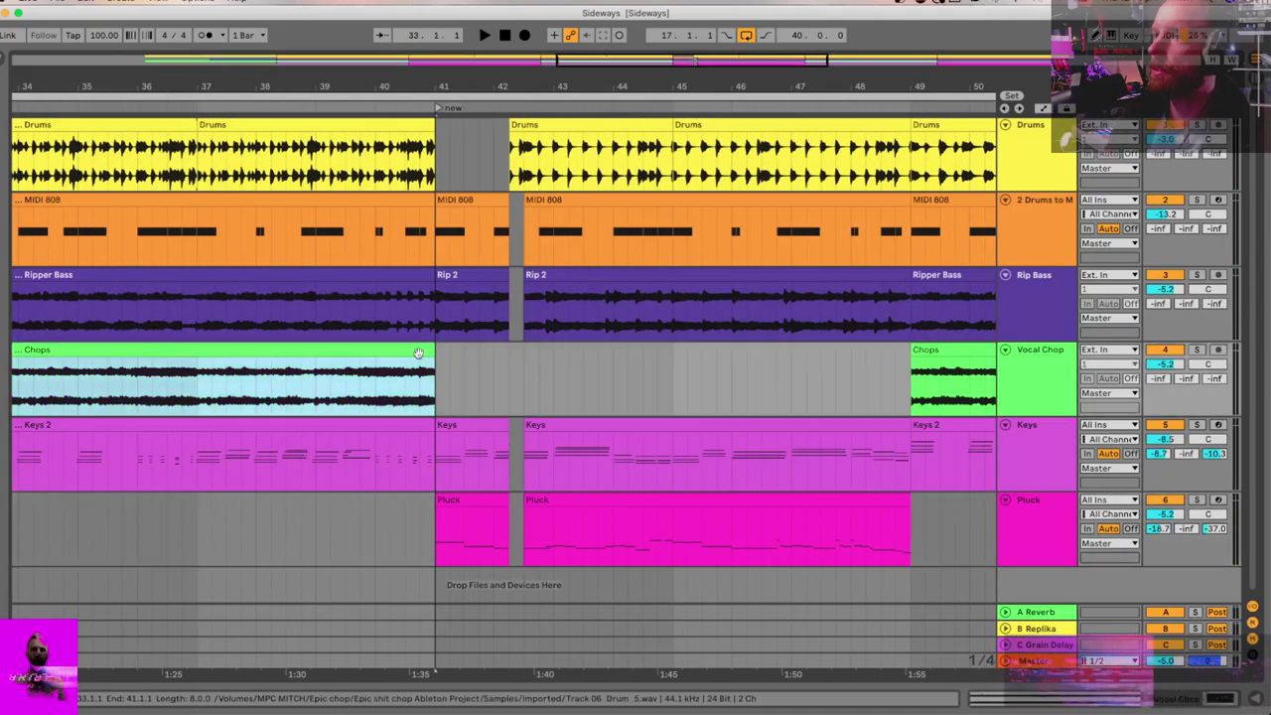
{"action": "left_click", "coordinate": [378, 376]}
{"action": "key", "text": "space"}
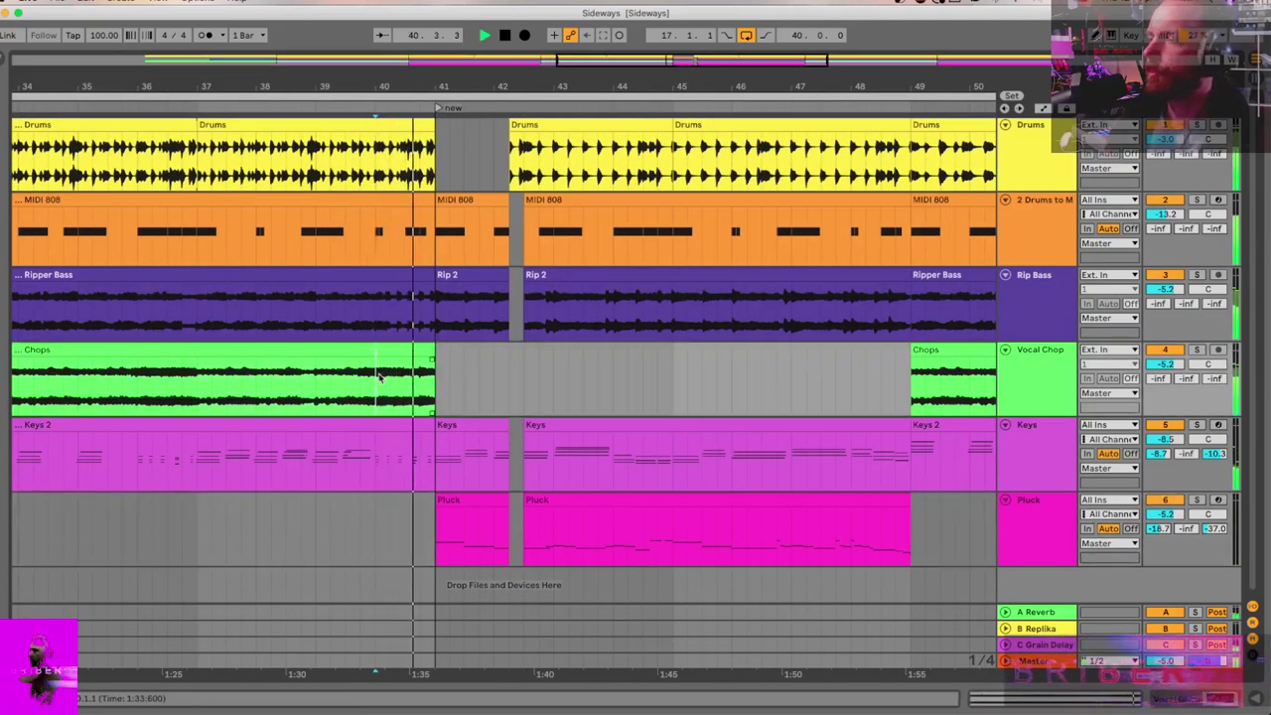
{"action": "scroll", "coordinate": [378, 375], "scroll_direction": "down", "scroll_amount": 3}
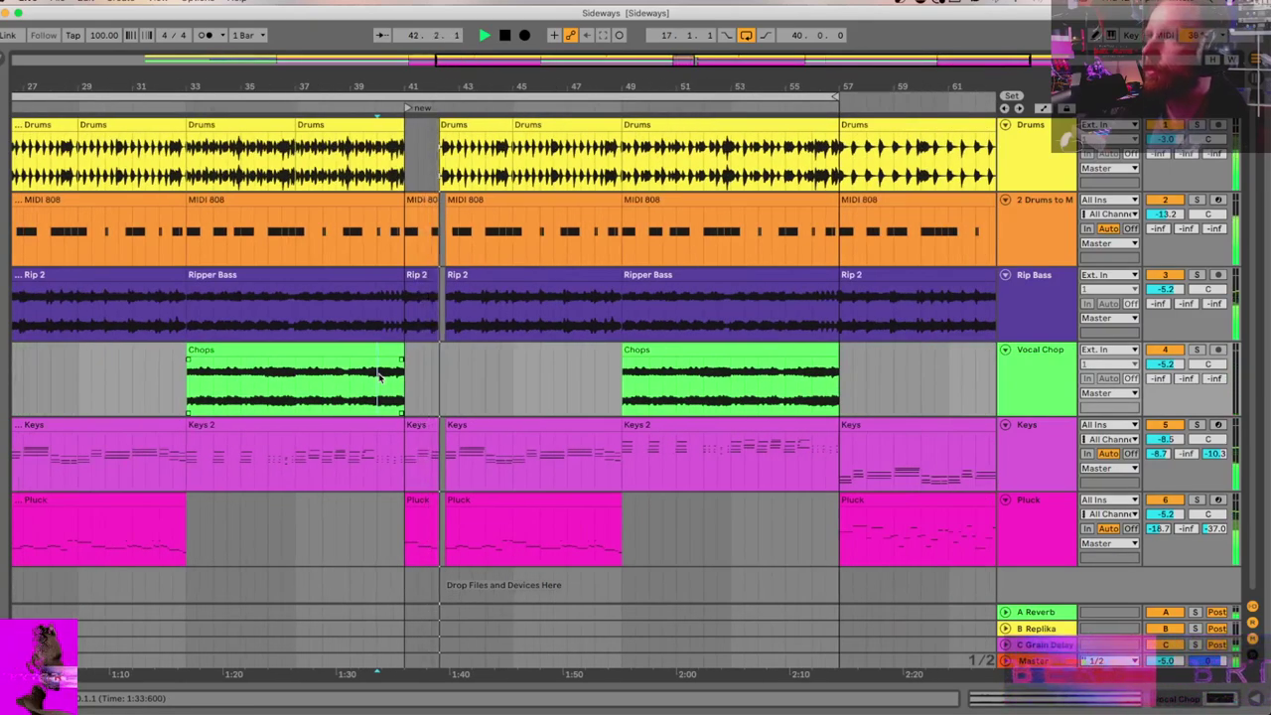
{"action": "scroll", "coordinate": [433, 320], "scroll_direction": "up", "scroll_amount": 3}
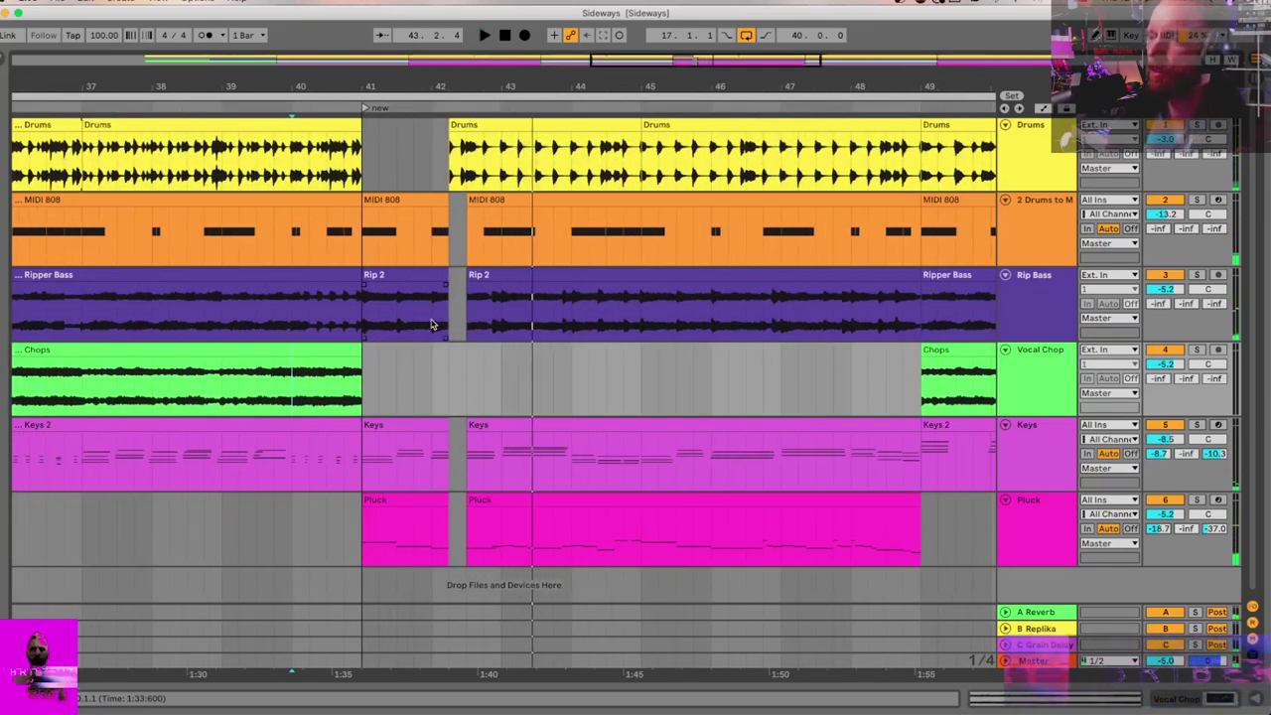
{"action": "key", "text": "space"}
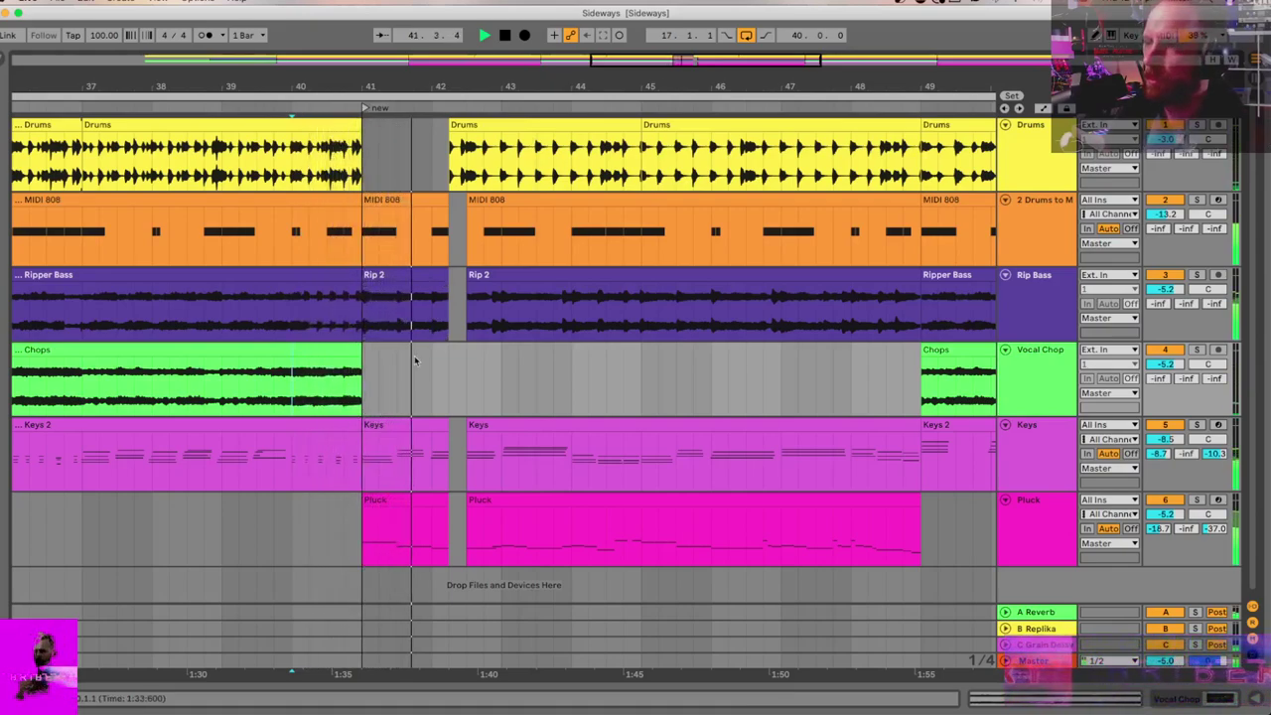
Step: Transpose all notes in the short Pluck clip at bar 41 up three octaves to C5–D6 while listening from bar 41
{"action": "left_click", "coordinate": [401, 502]}
{"action": "double_click", "coordinate": [400, 502]}
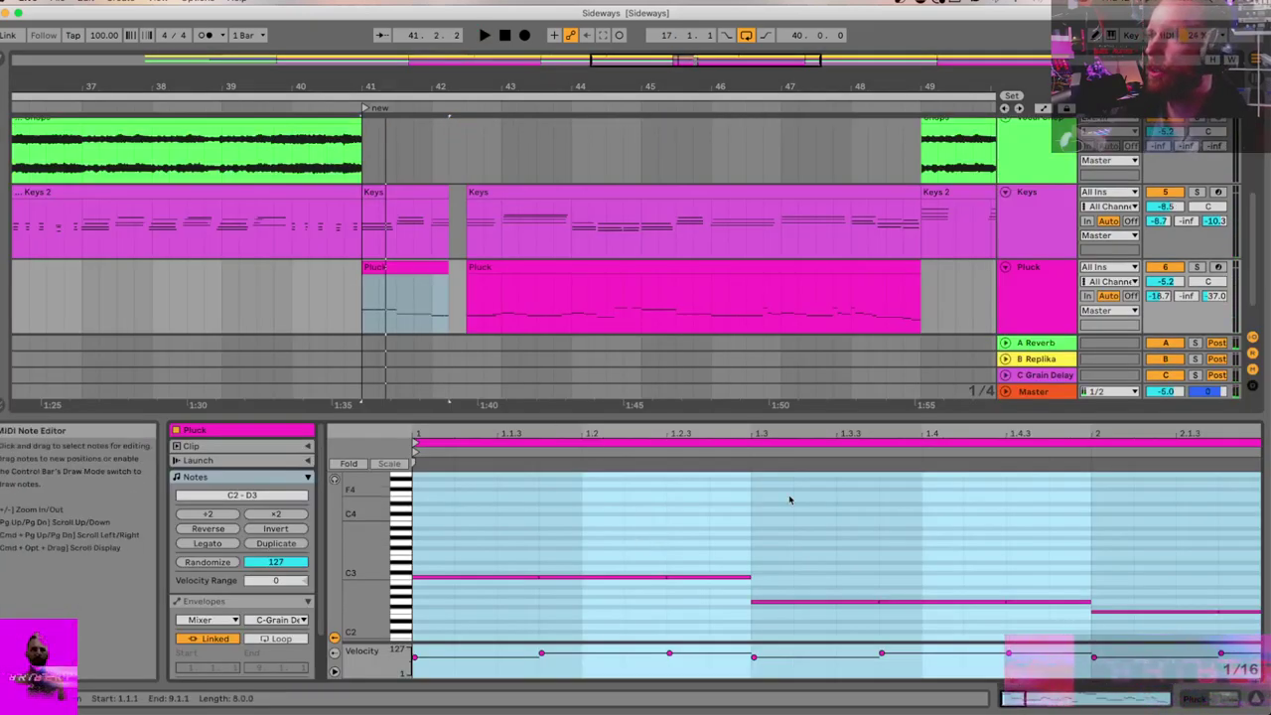
{"action": "key", "text": "super+a"}
{"action": "key", "text": "shift+Up"}
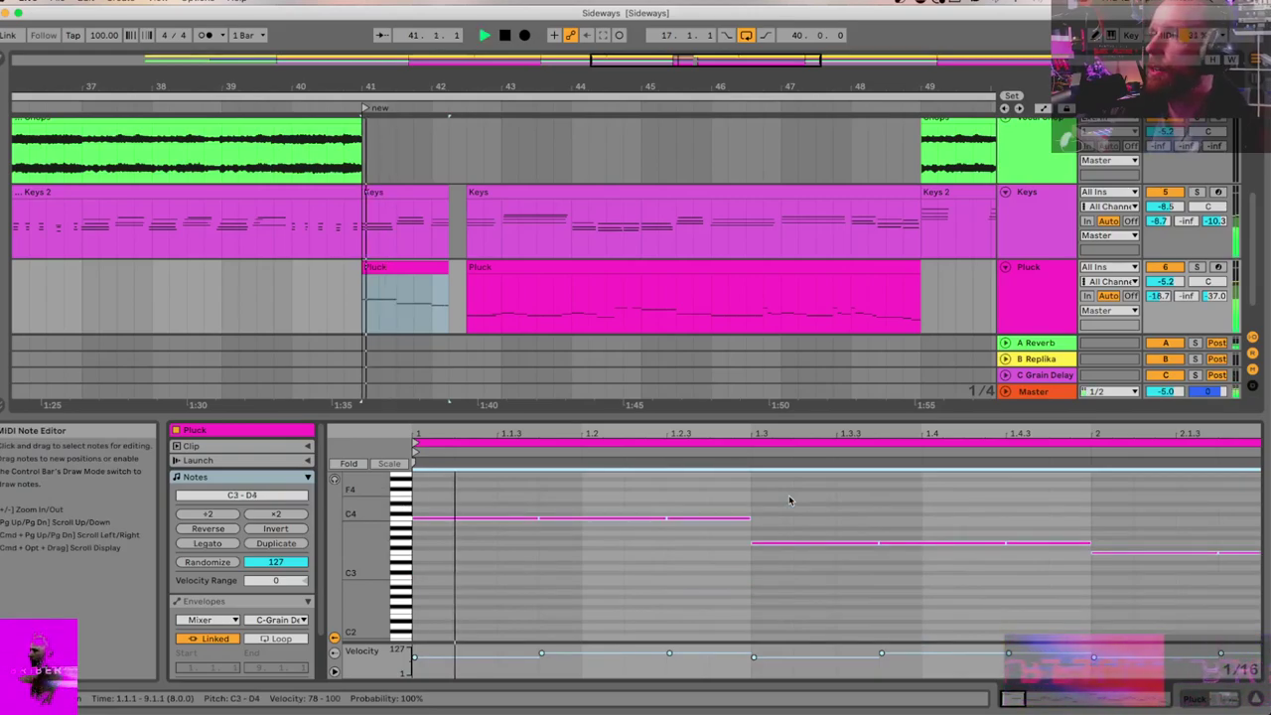
{"action": "key", "text": "shift+Up"}
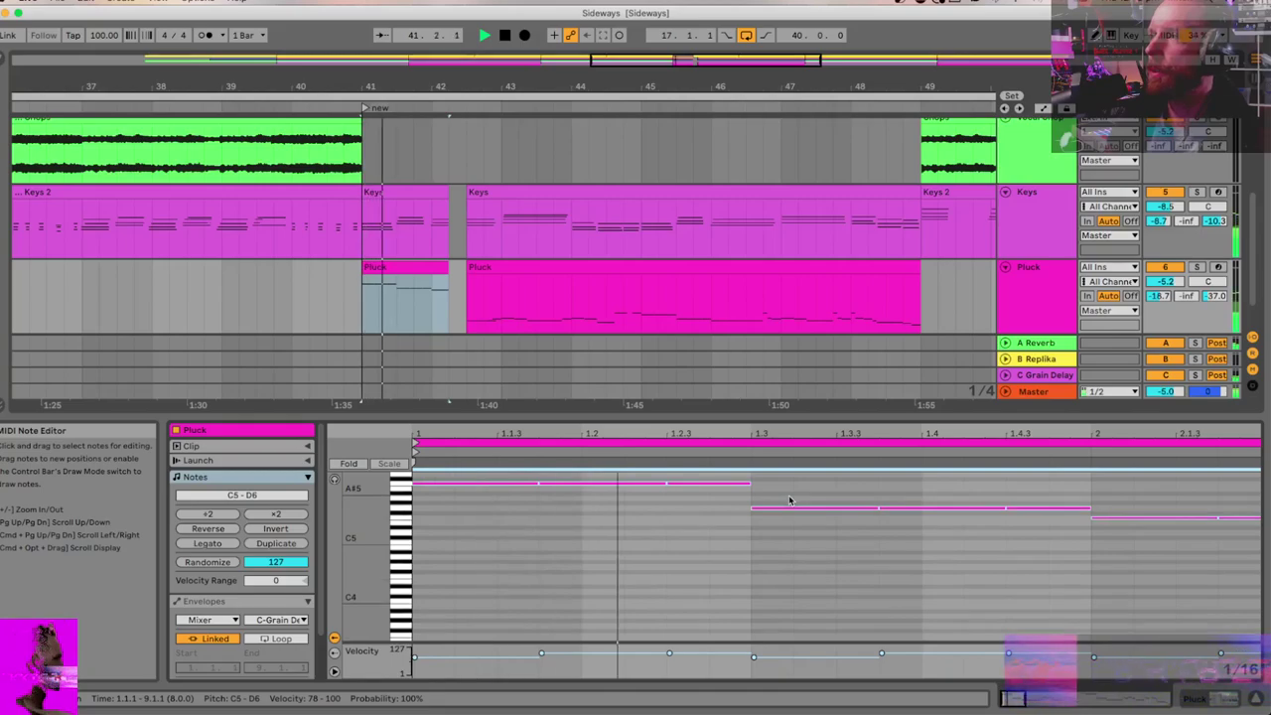
{"action": "key", "text": "shift+Up"}
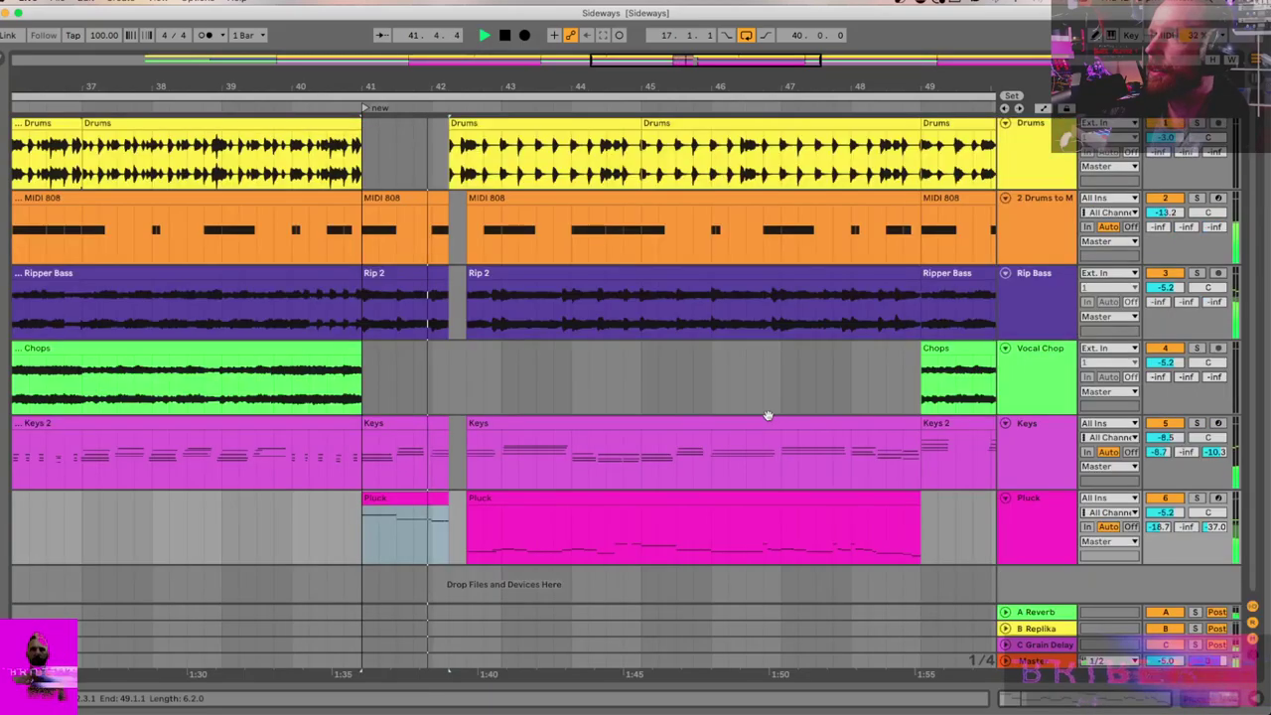
{"action": "double_click", "coordinate": [769, 413]}
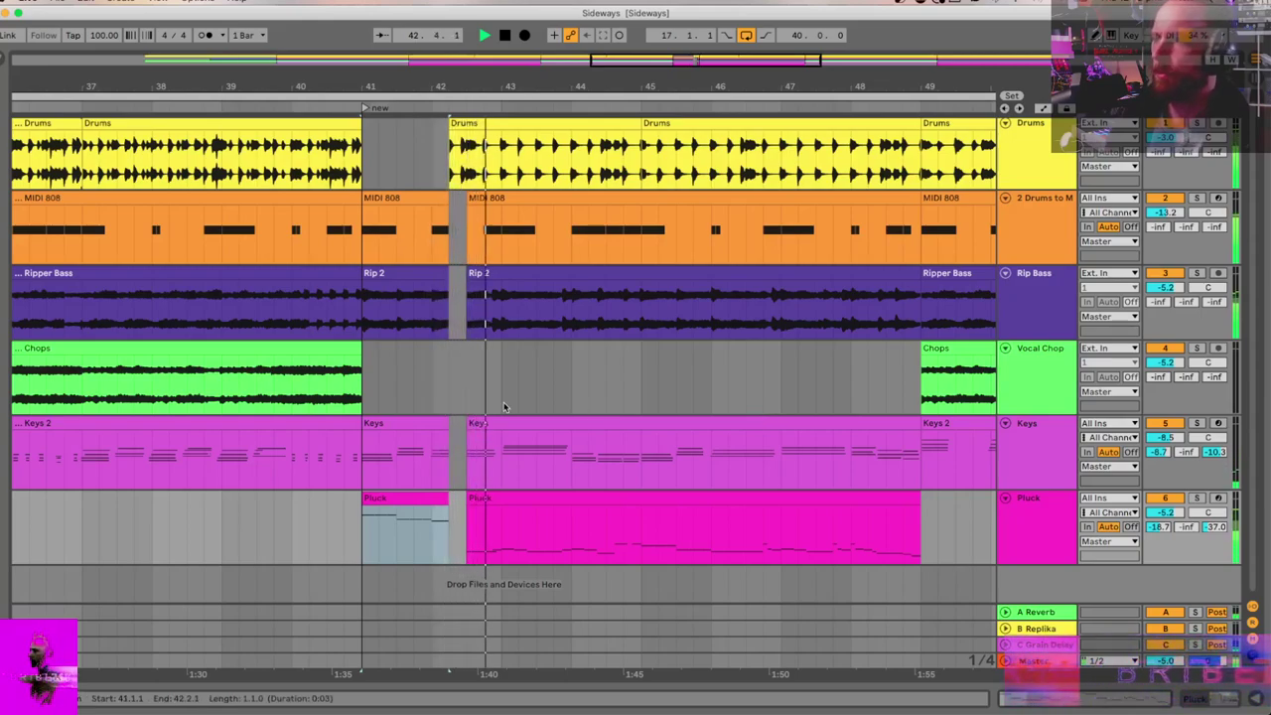
Step: Set the pitch of the short Rip 2 clip at bar 41 to +12 semitones and play it
{"action": "double_click", "coordinate": [405, 298]}
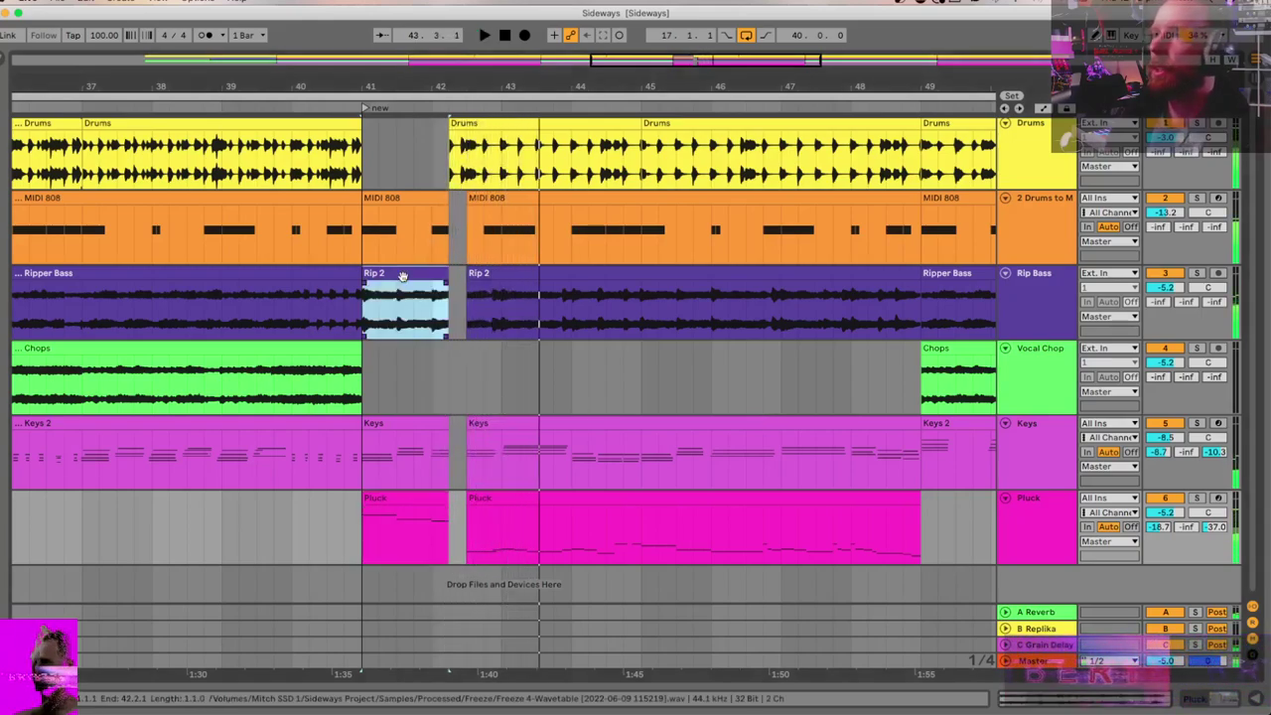
{"action": "left_click", "coordinate": [280, 605]}
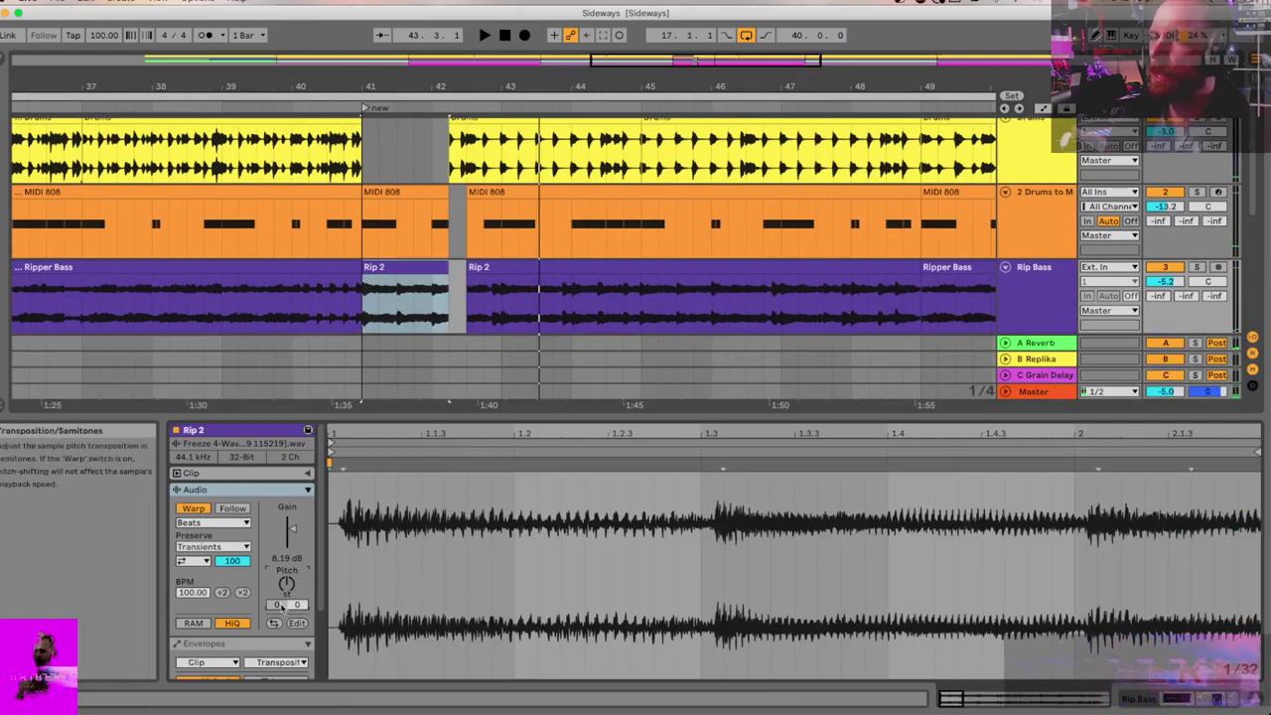
{"action": "key", "text": "space"}
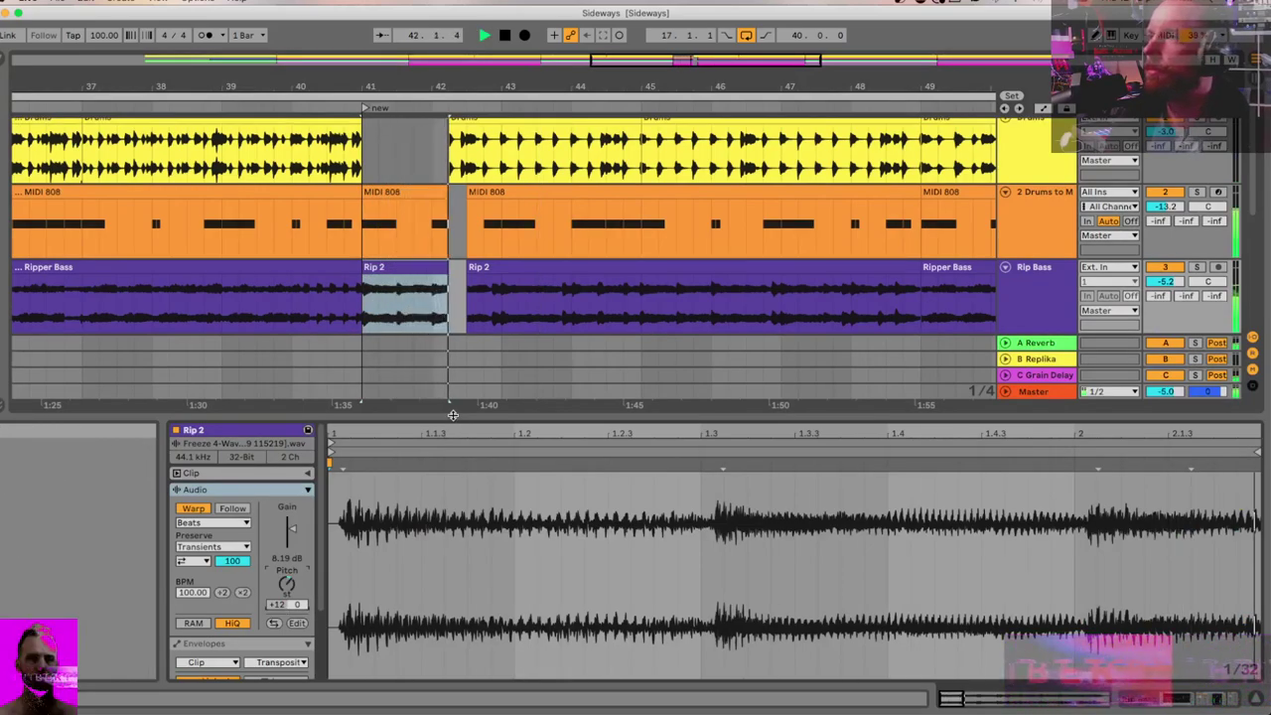
{"action": "left_click_drag", "start_coordinate": [451, 414], "coordinate": [451, 685]}
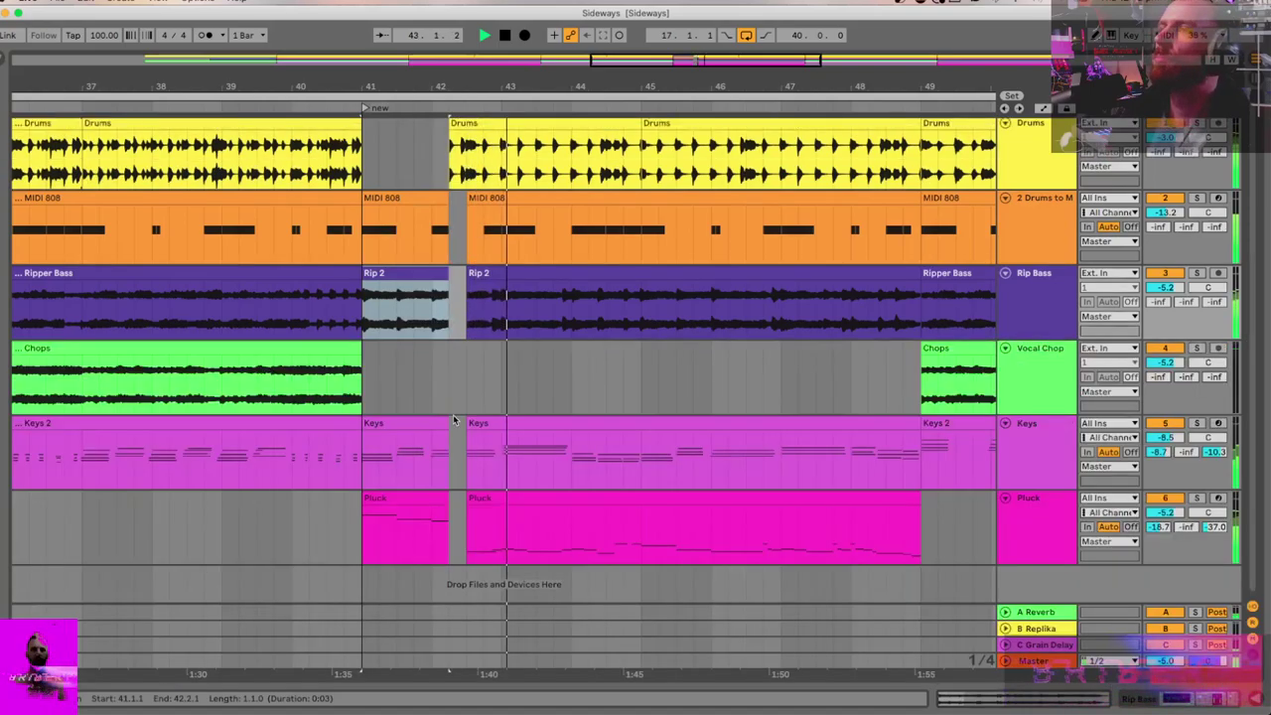
Step: Audition the Chops clip at bar 49 and duplicate the bar 33 Chops clip to bar 41 on the Vocal Chop track
{"action": "key", "text": "minus"}
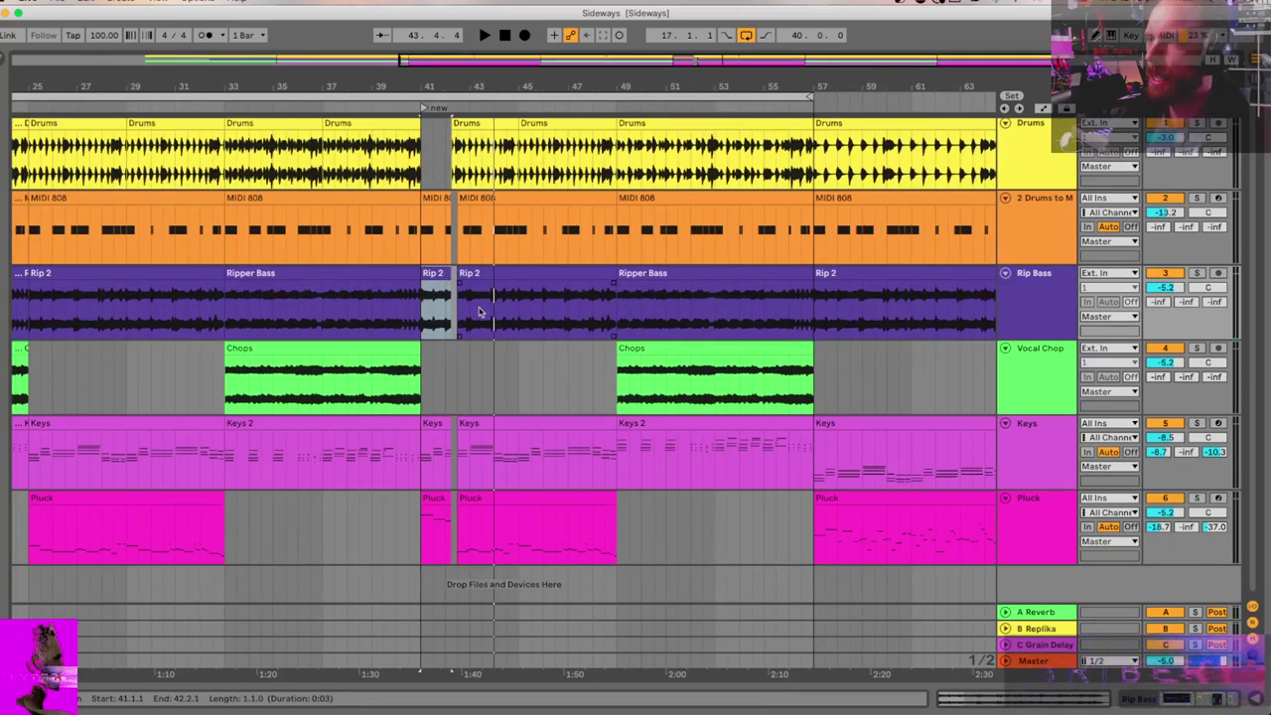
{"action": "key", "text": "plus"}
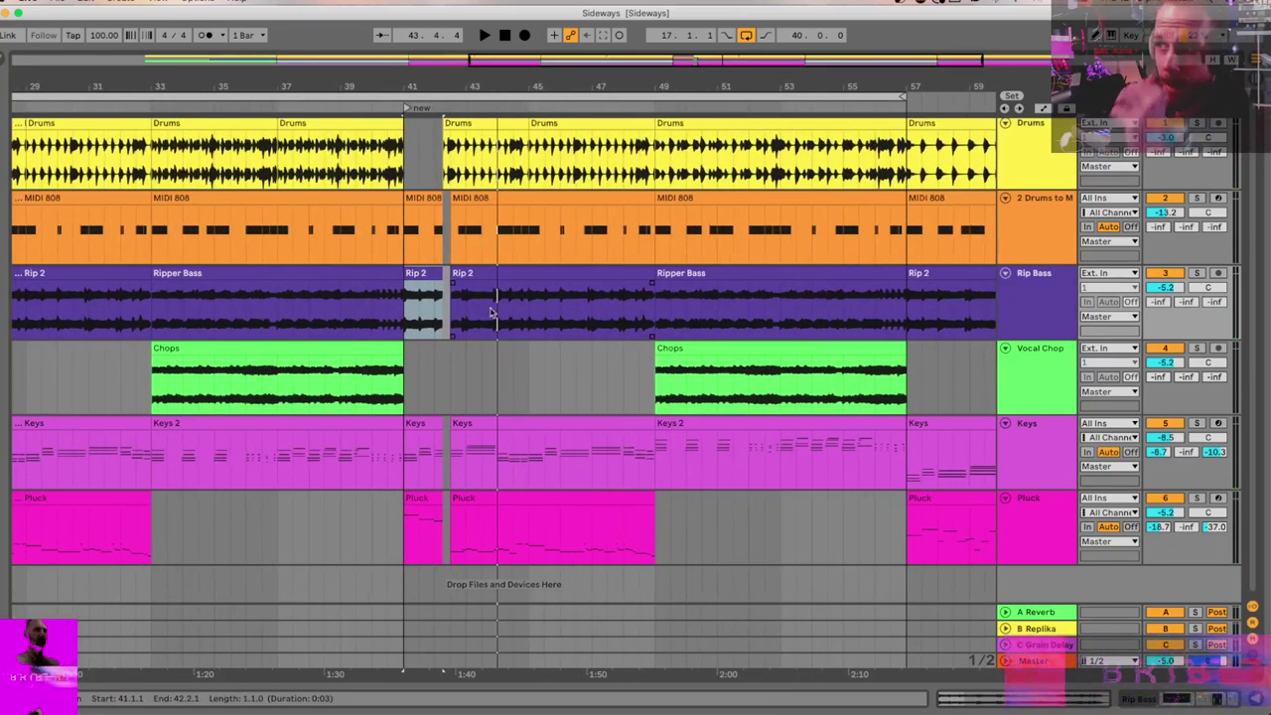
{"action": "left_click", "coordinate": [699, 352]}
{"action": "key", "text": "space"}
{"action": "key", "text": "space"}
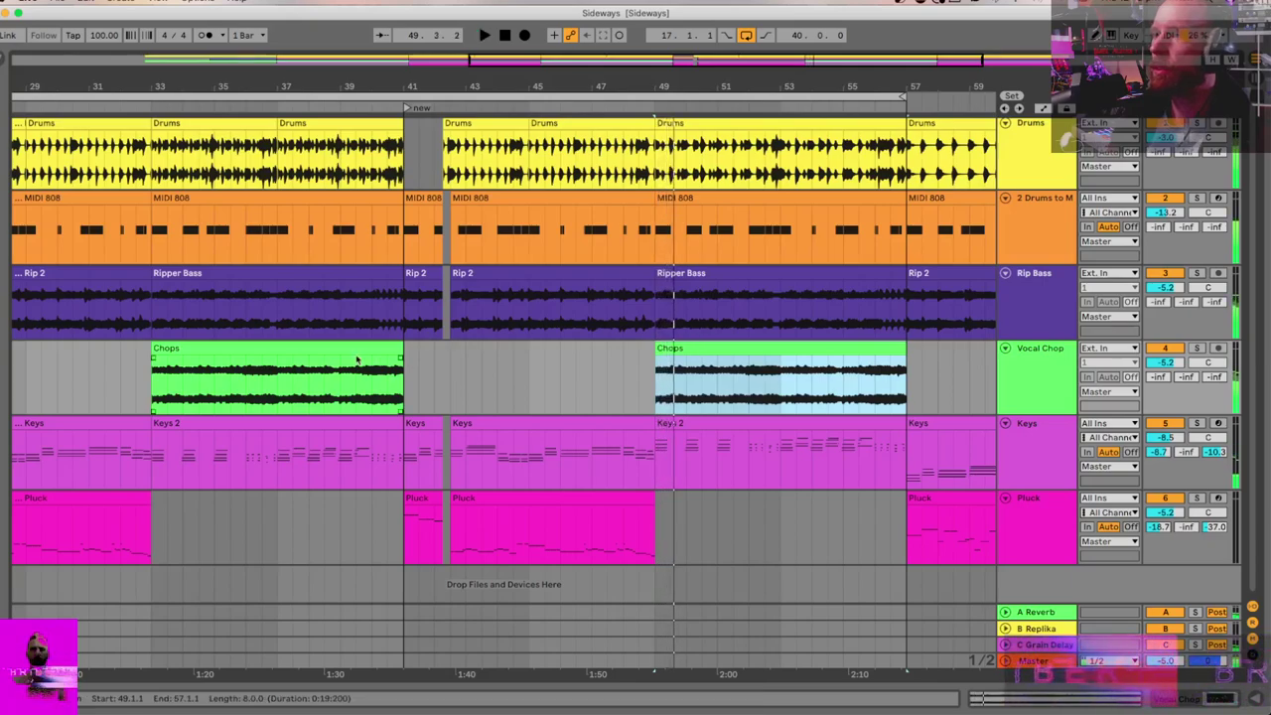
{"action": "left_click", "coordinate": [350, 349]}
{"action": "key", "text": "space"}
{"action": "key", "text": "super+d"}
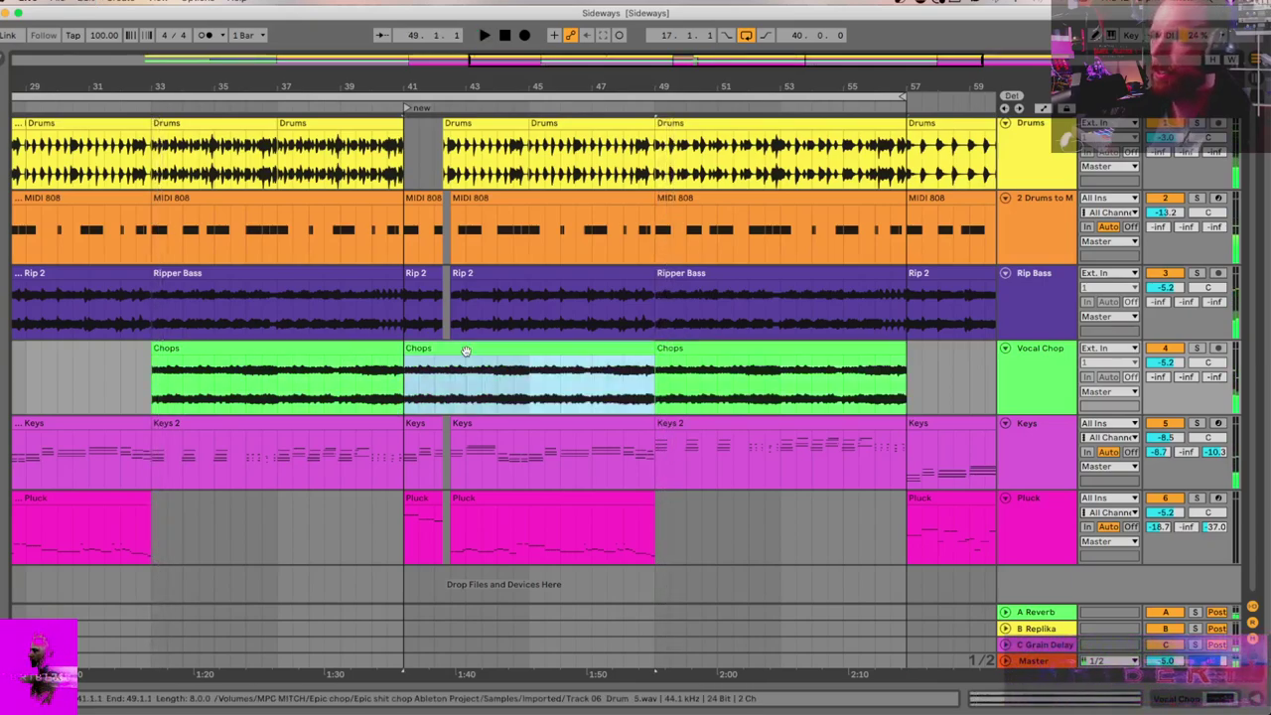
Step: Add a second EQ Eight to the Vocal Chop track from the Favorites collection
{"action": "scroll", "coordinate": [478, 347], "scroll_direction": "up", "scroll_amount": 5}
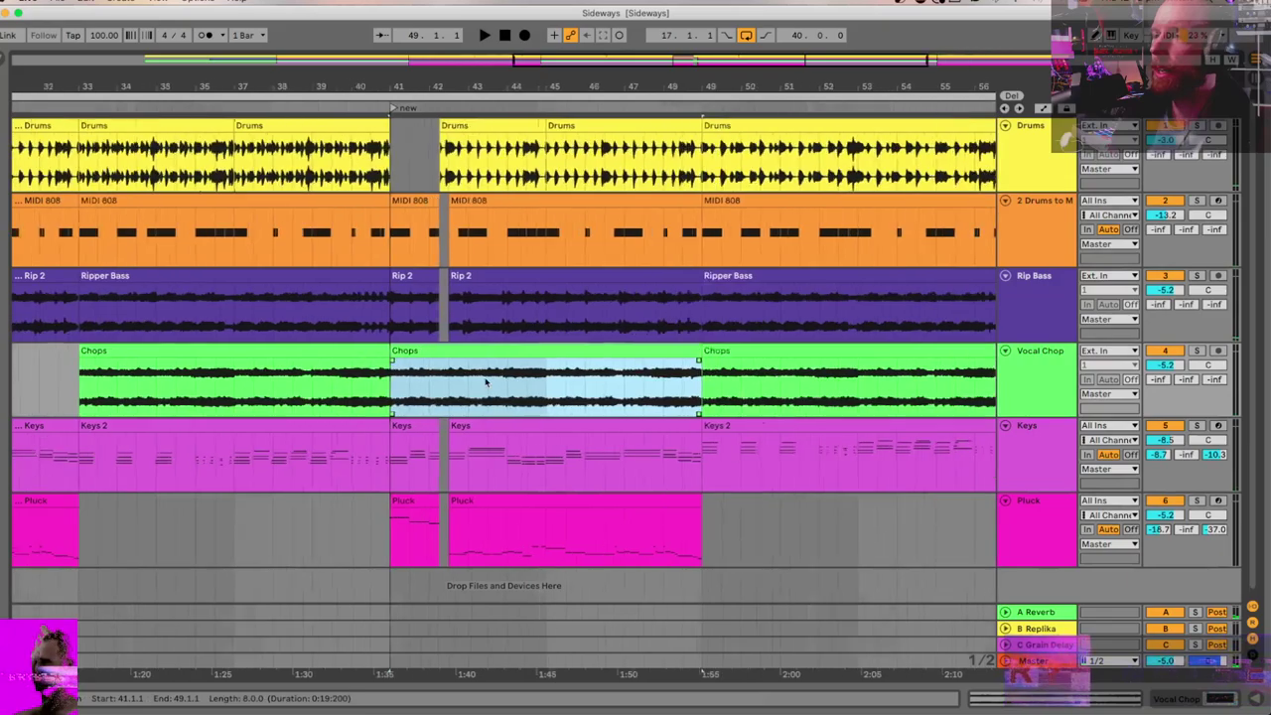
{"action": "scroll", "coordinate": [486, 381], "scroll_direction": "down", "scroll_amount": 3}
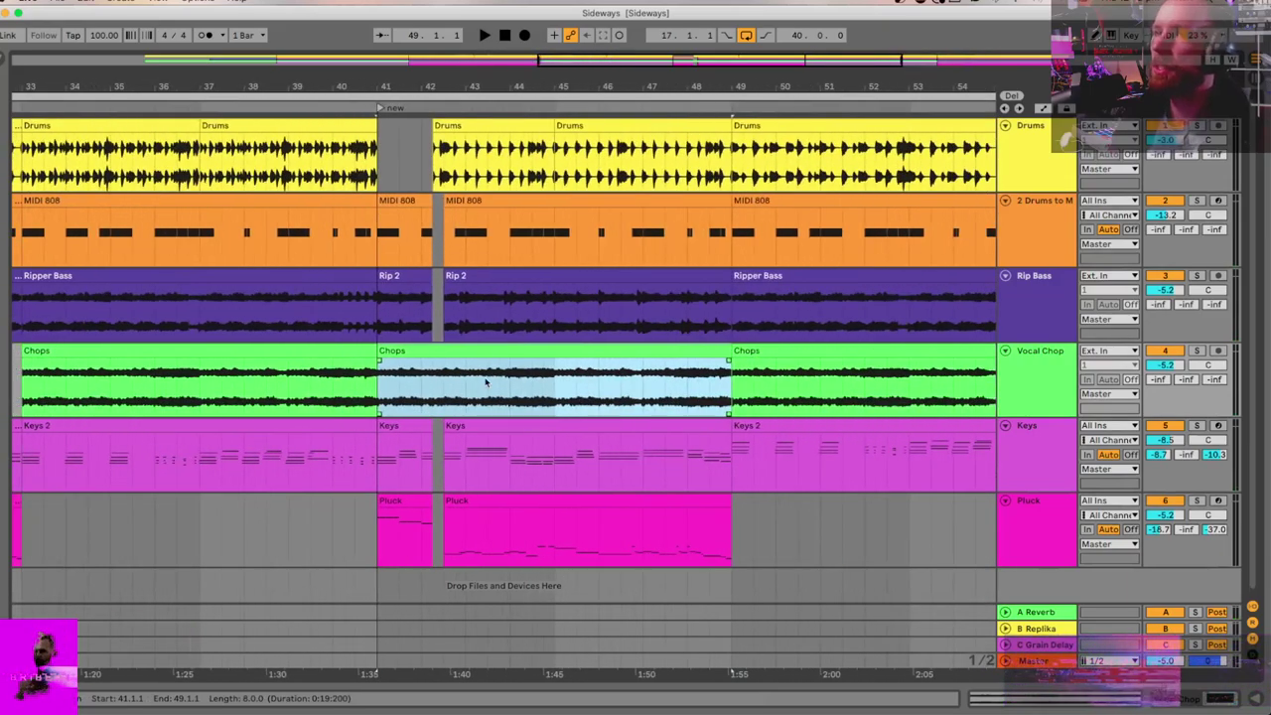
{"action": "left_click", "coordinate": [1047, 371]}
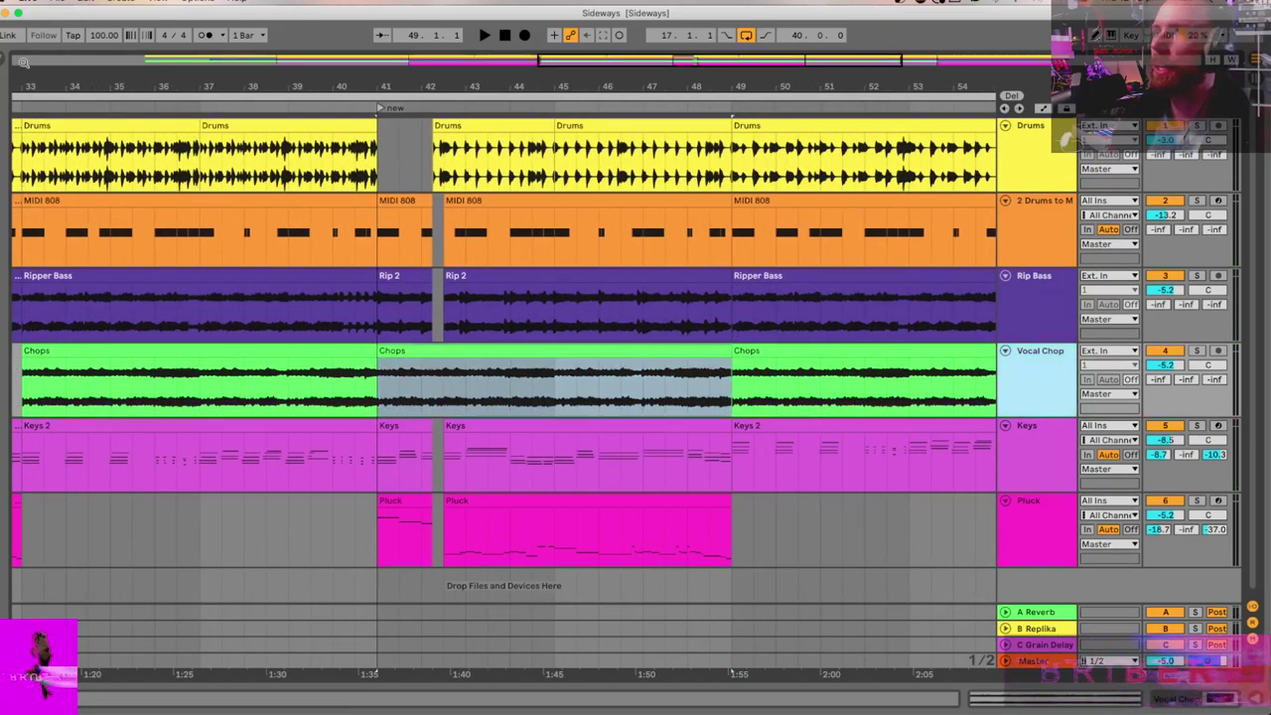
{"action": "left_click", "coordinate": [5, 61]}
{"action": "left_click", "coordinate": [32, 97]}
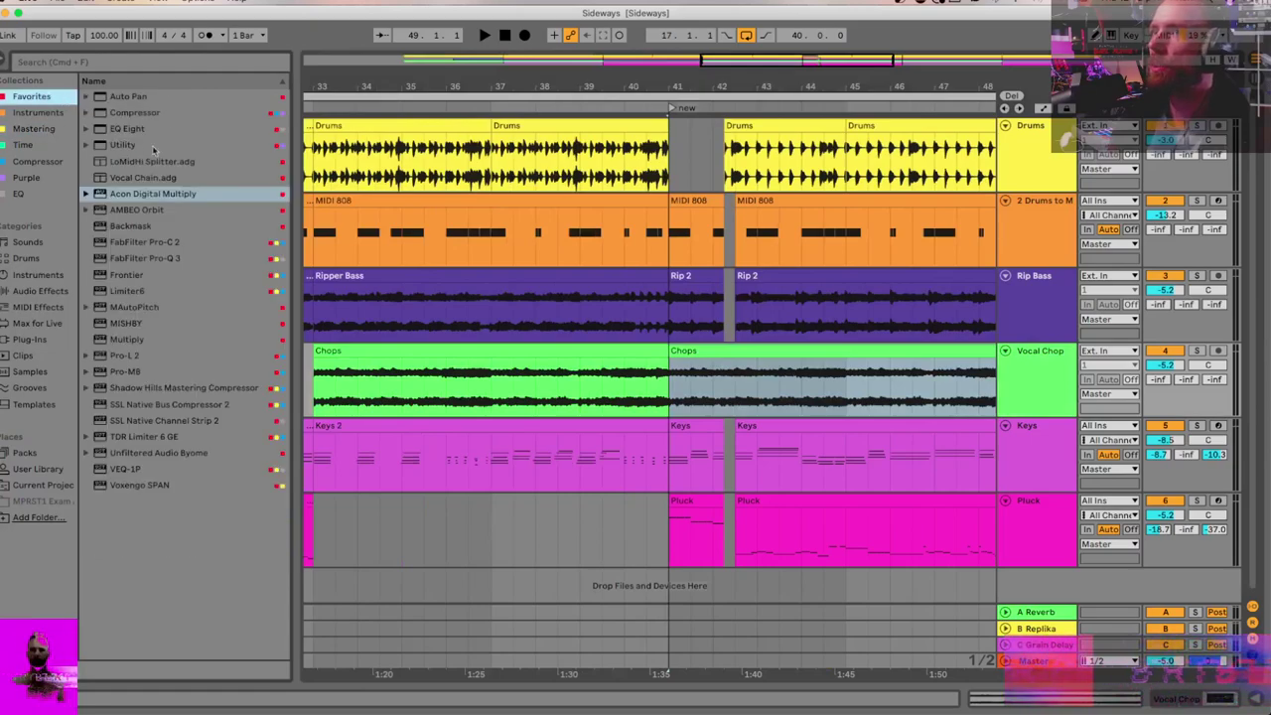
{"action": "double_click", "coordinate": [127, 128]}
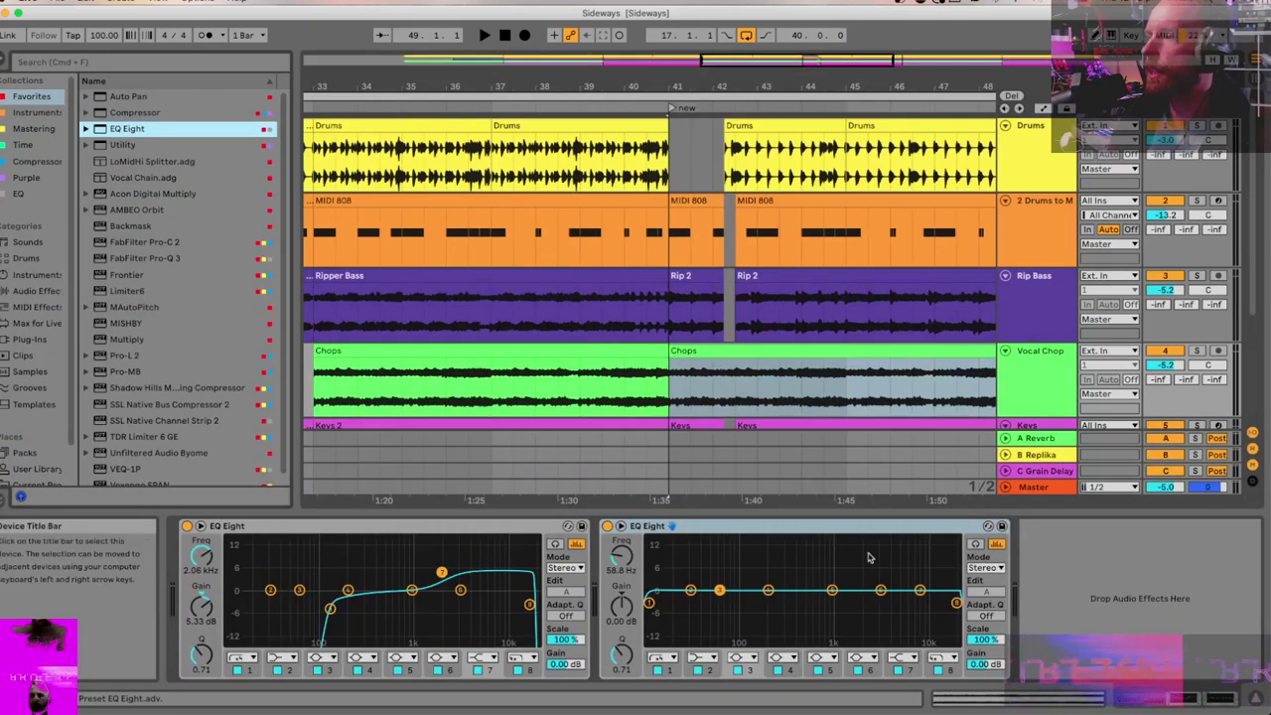
Step: Solo Vocal Chop and shape the new EQ Eight with a low cut near 111 Hz and a high cut at 1.70 kHz
{"action": "left_click", "coordinate": [955, 604]}
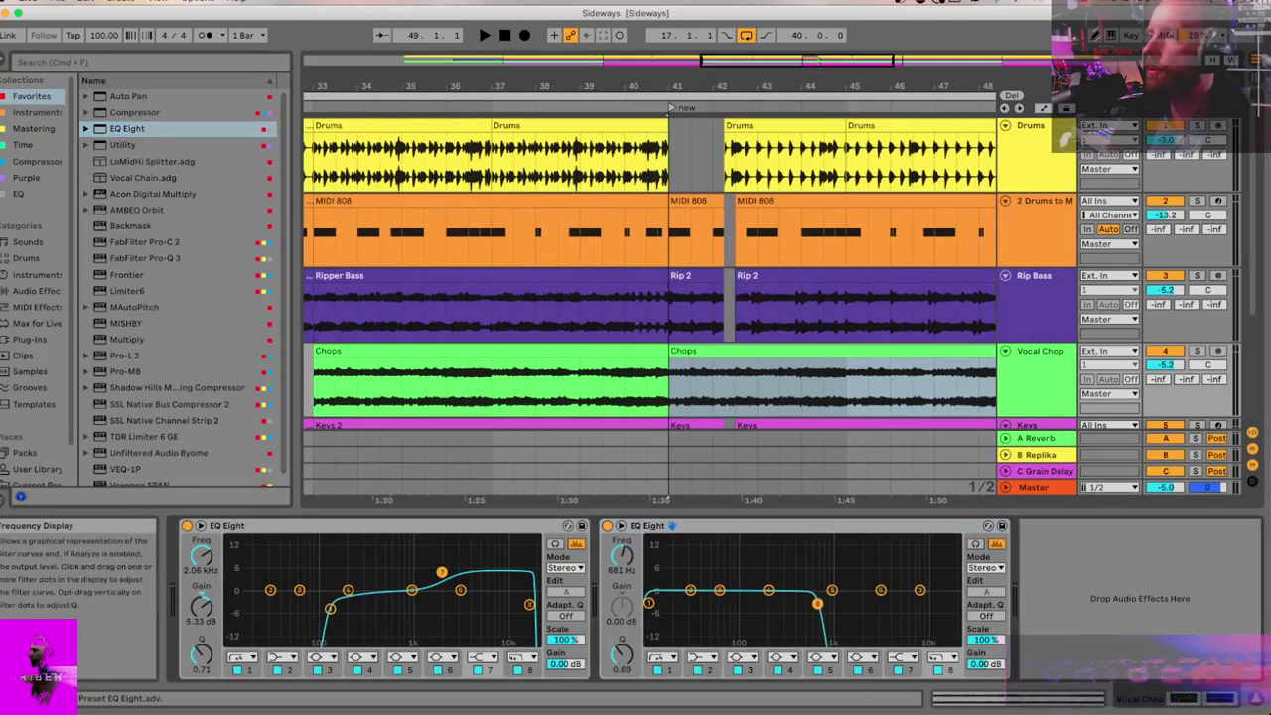
{"action": "key", "text": "space"}
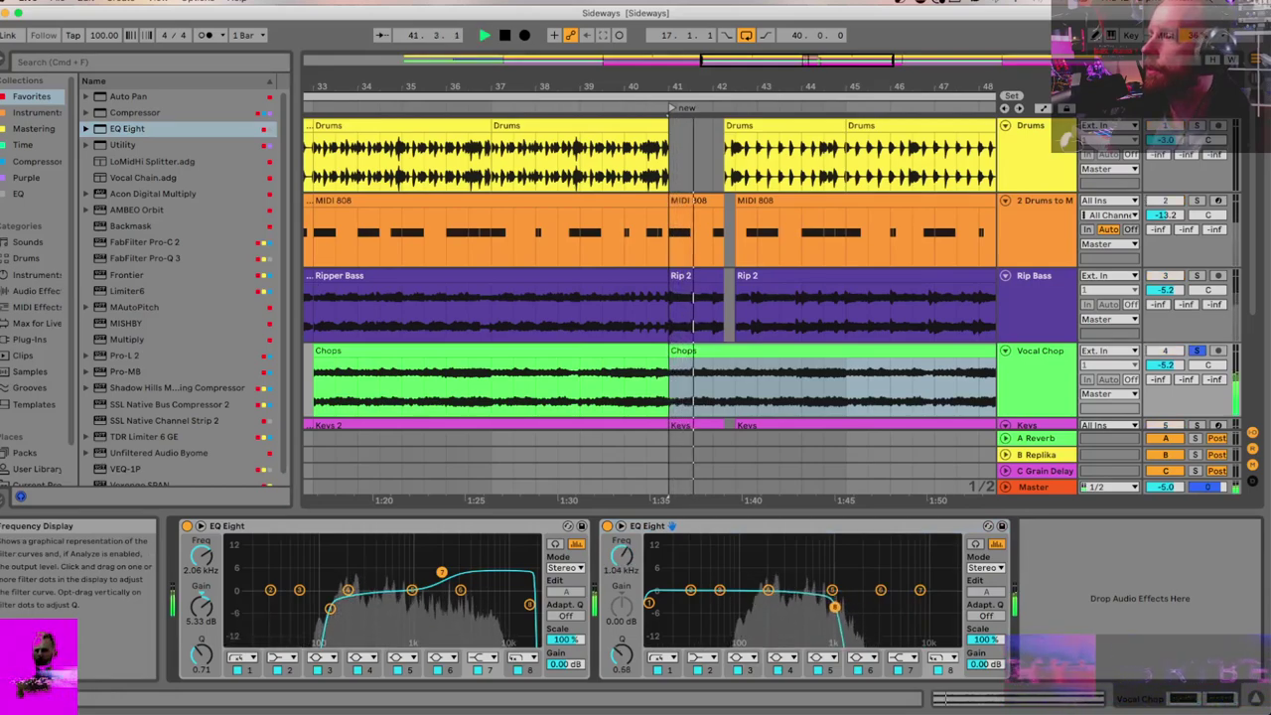
{"action": "left_click_drag", "start_coordinate": [816, 603], "coordinate": [854, 601]}
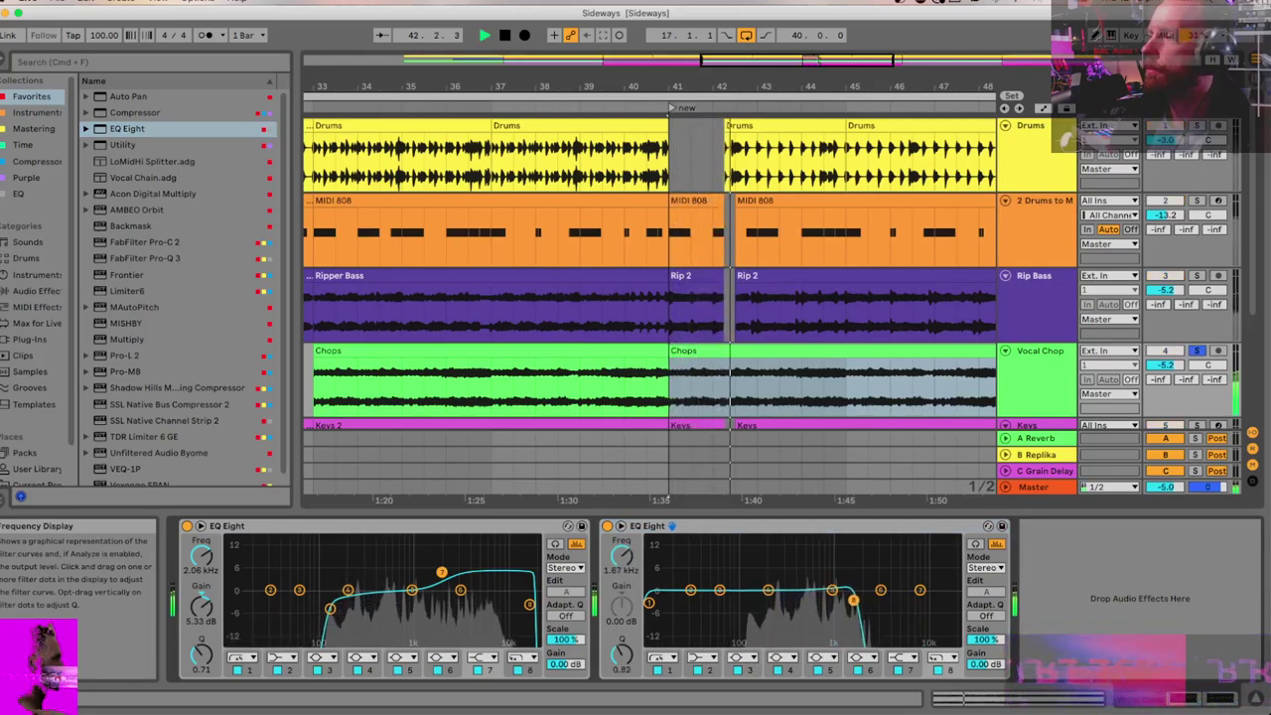
{"action": "left_click_drag", "start_coordinate": [648, 603], "coordinate": [744, 604]}
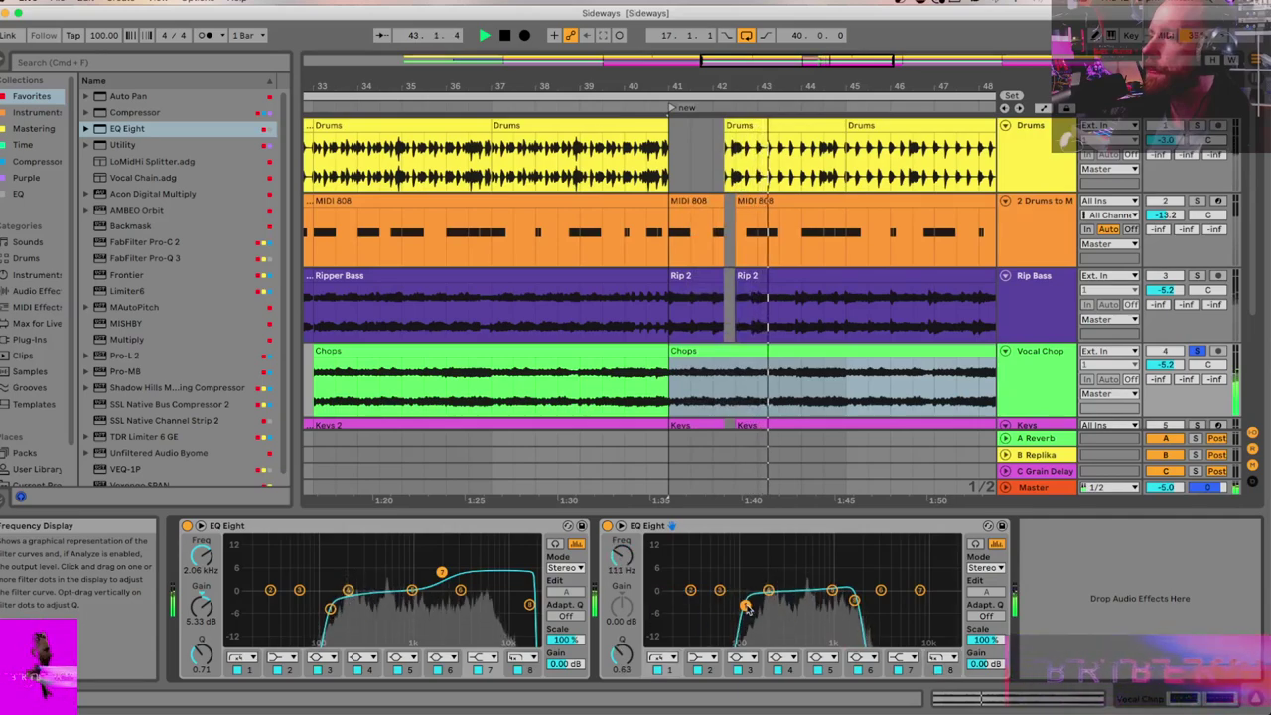
{"action": "mouse_move", "coordinate": [854, 601]}
{"action": "left_mouse_down"}
{"action": "mouse_move", "coordinate": [808, 605]}
{"action": "mouse_move", "coordinate": [854, 609]}
{"action": "left_mouse_up"}
Step: Show the new EQ Eight's band 8 frequency automation and insert a falling ramp across the Chops clip from bar 41 to 49
{"action": "left_click", "coordinate": [697, 375]}
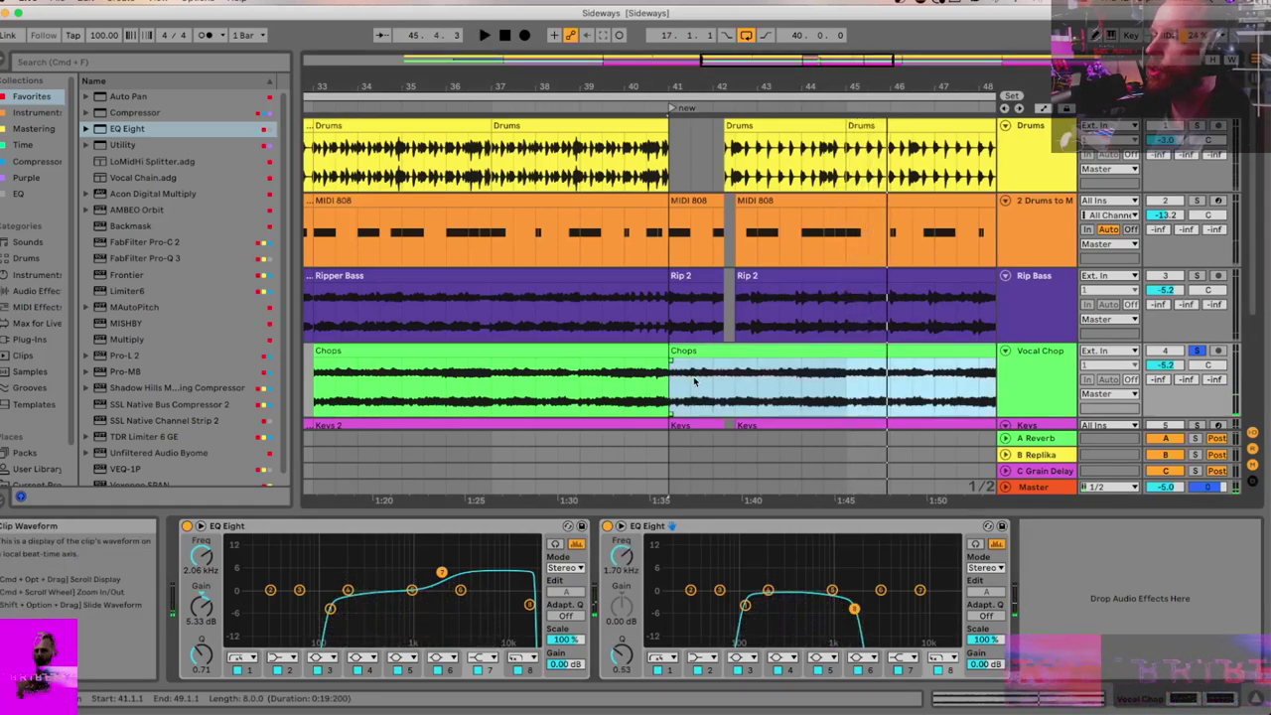
{"action": "left_click", "coordinate": [712, 400]}
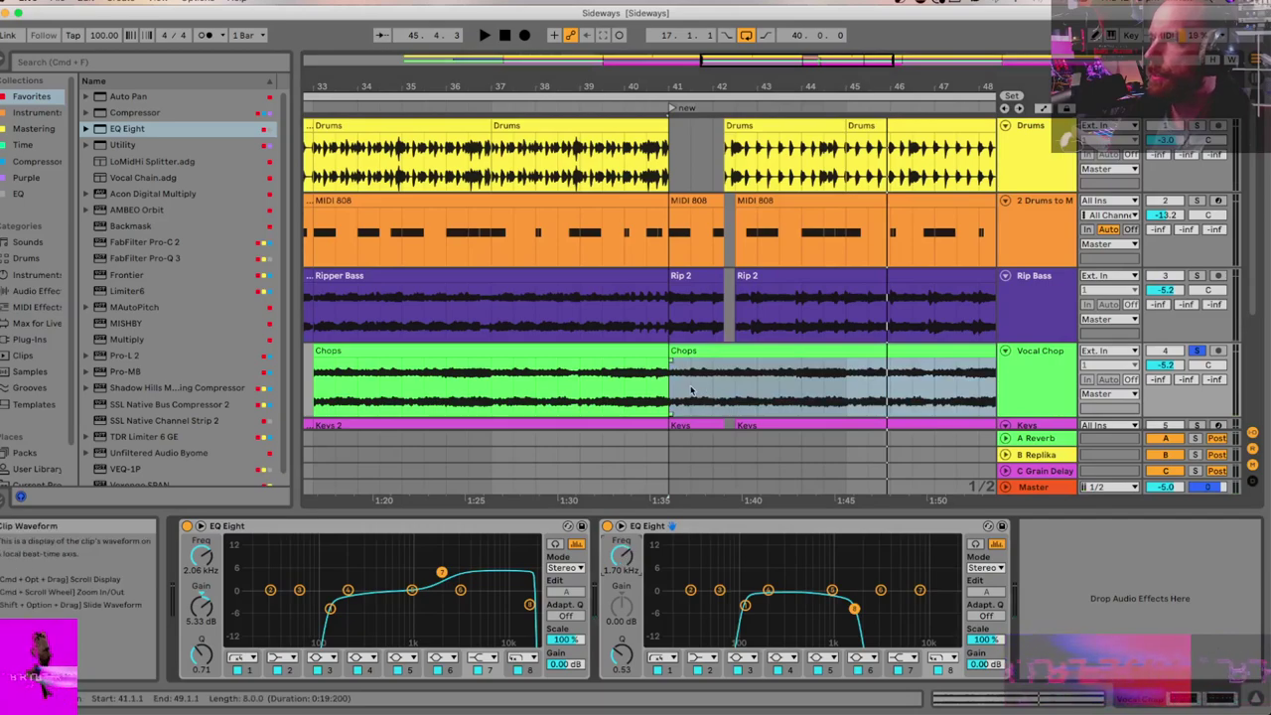
{"action": "key", "text": "a"}
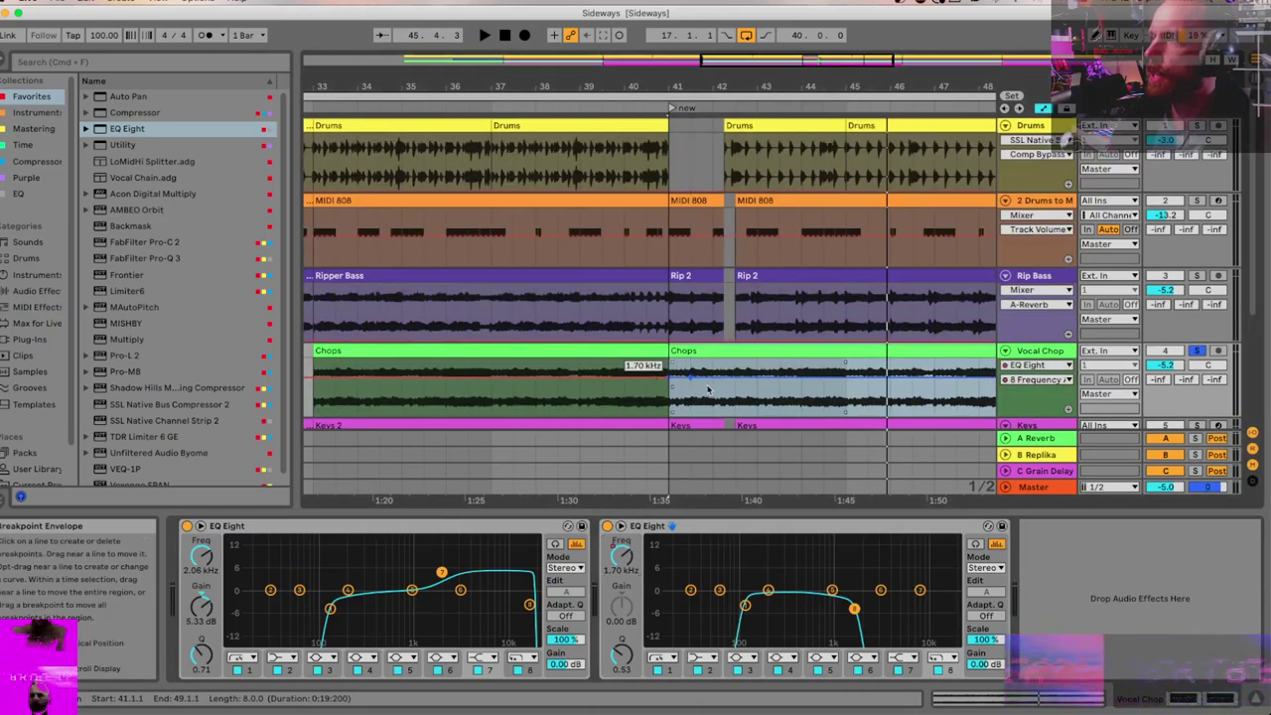
{"action": "right_click", "coordinate": [685, 381]}
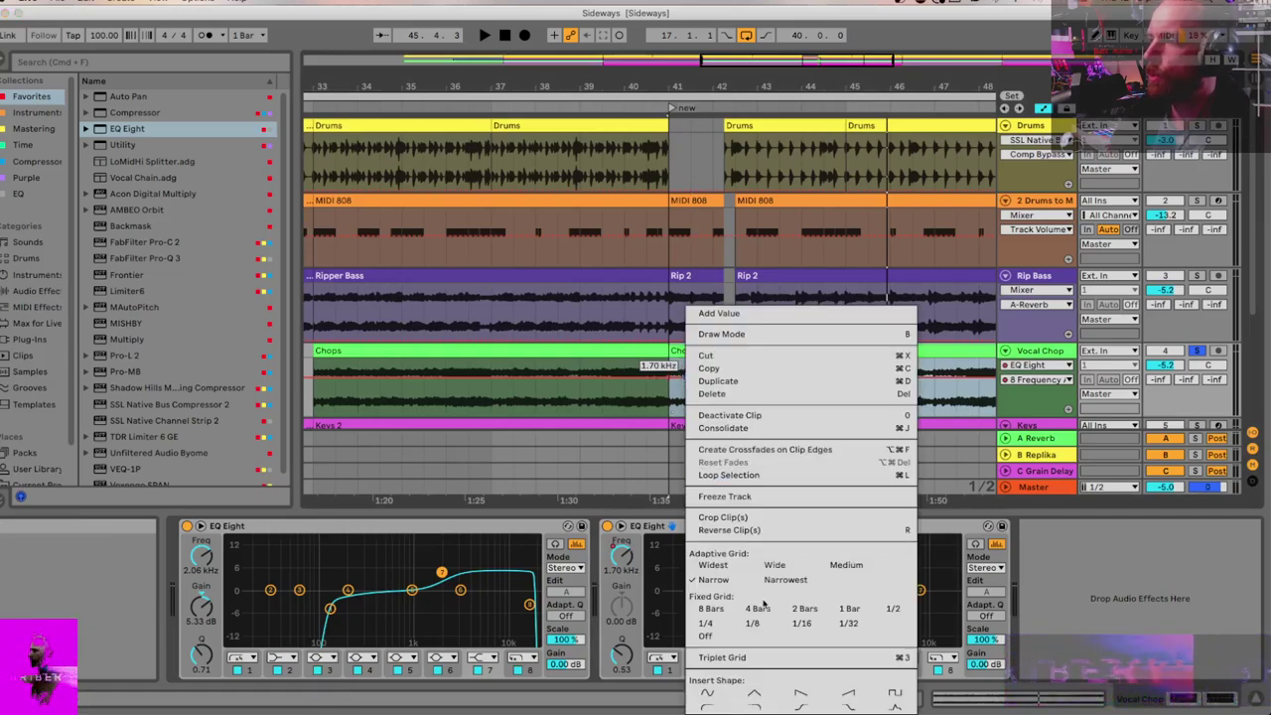
{"action": "left_click", "coordinate": [809, 693]}
{"action": "scroll", "coordinate": [806, 421], "scroll_direction": "down", "scroll_amount": 2}
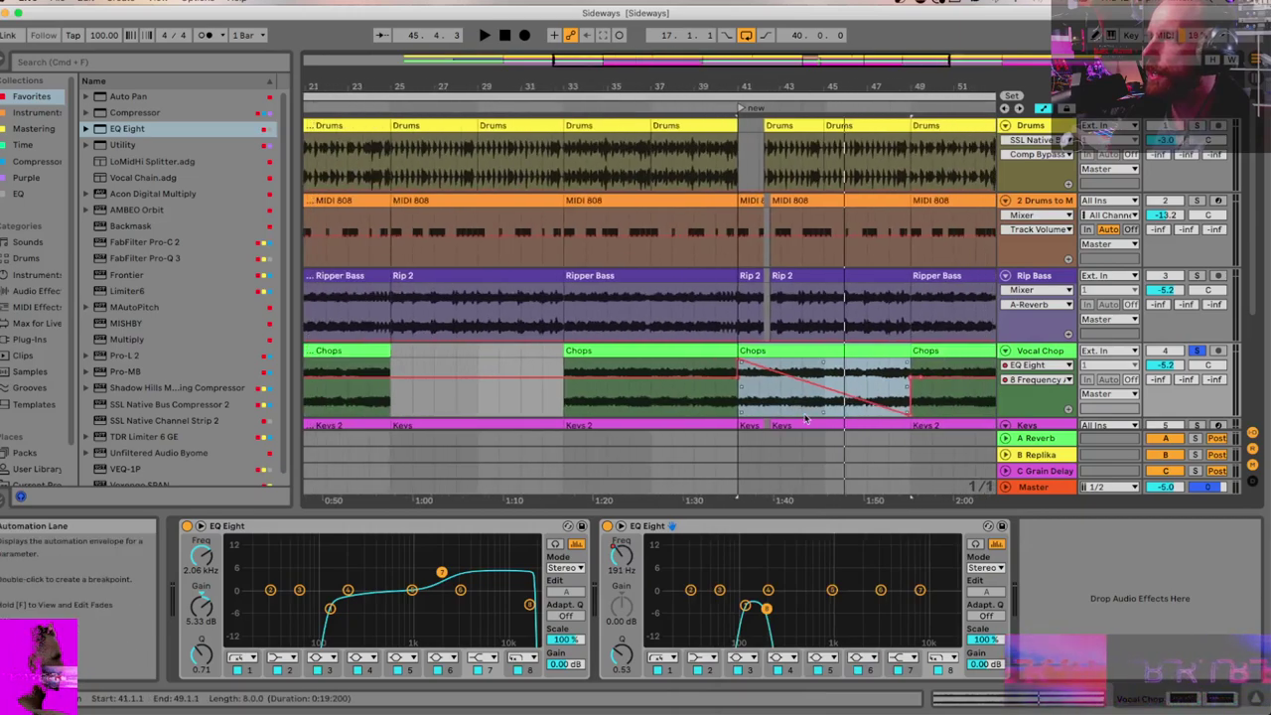
Step: Compress the falling filter ramp to one bar at bar 41 and duplicate it bar by bar up to bar 49
{"action": "left_click_drag", "start_coordinate": [910, 412], "coordinate": [909, 413]}
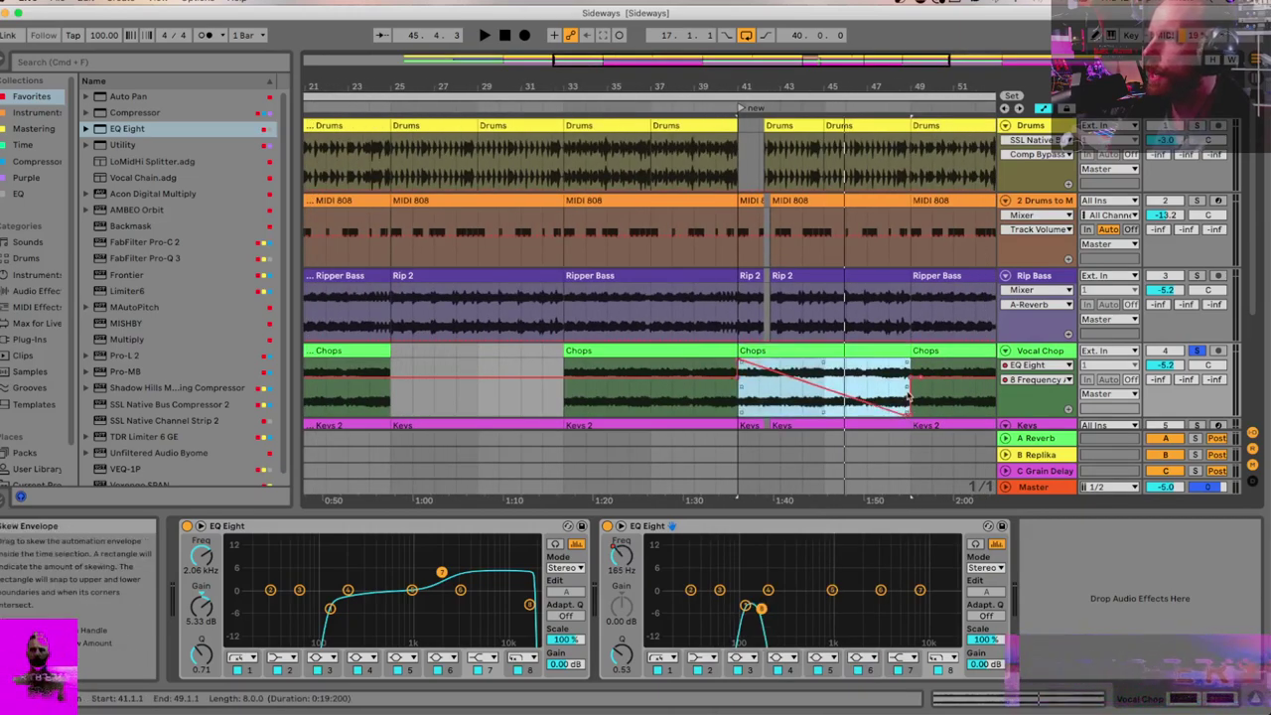
{"action": "left_click_drag", "start_coordinate": [911, 387], "coordinate": [823, 388]}
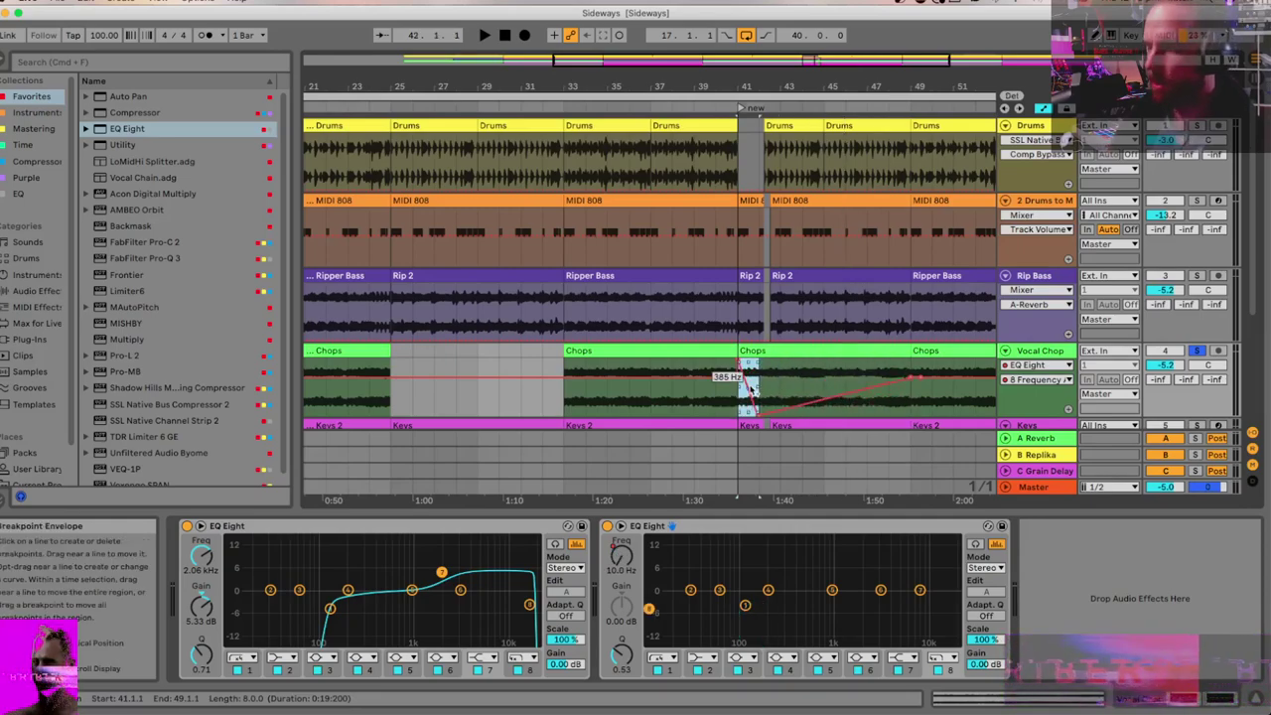
{"action": "key", "text": "super+d"}
{"action": "key", "text": "super+d"}
{"action": "key", "text": "super+d"}
{"action": "key", "text": "super+d"}
{"action": "key", "text": "super+d"}
{"action": "key", "text": "super+d"}
{"action": "key", "text": "super+d"}
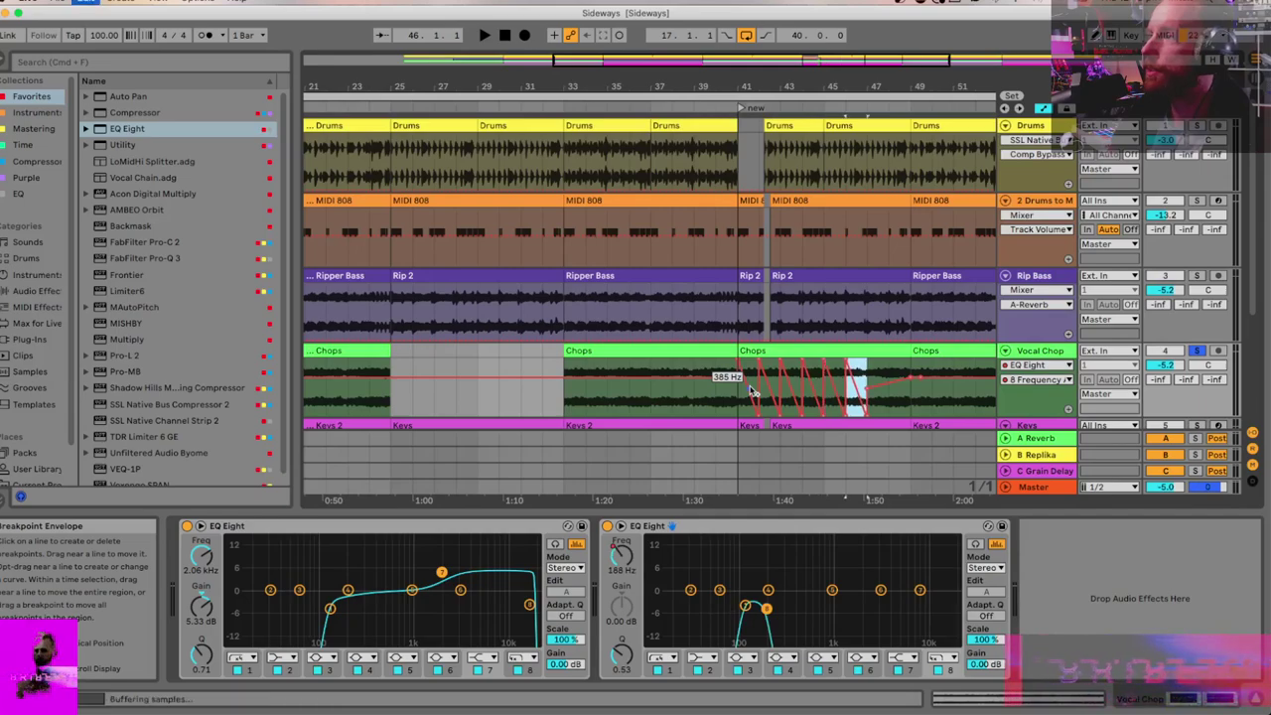
Step: Play the soloed Chops with the filter sweeps from bar 41, and select the Chops clip there with automation hidden
{"action": "left_click", "coordinate": [736, 400]}
{"action": "key", "text": "space"}
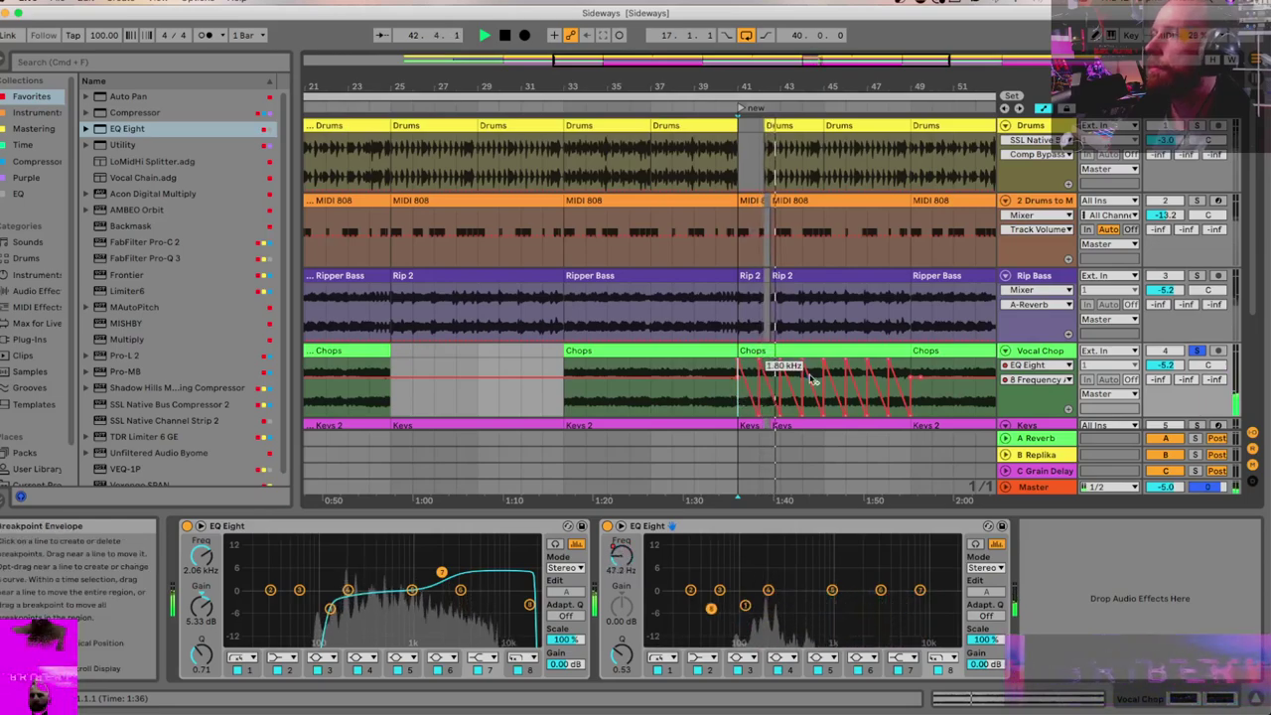
{"action": "scroll", "coordinate": [764, 387], "scroll_direction": "up", "scroll_amount": 3}
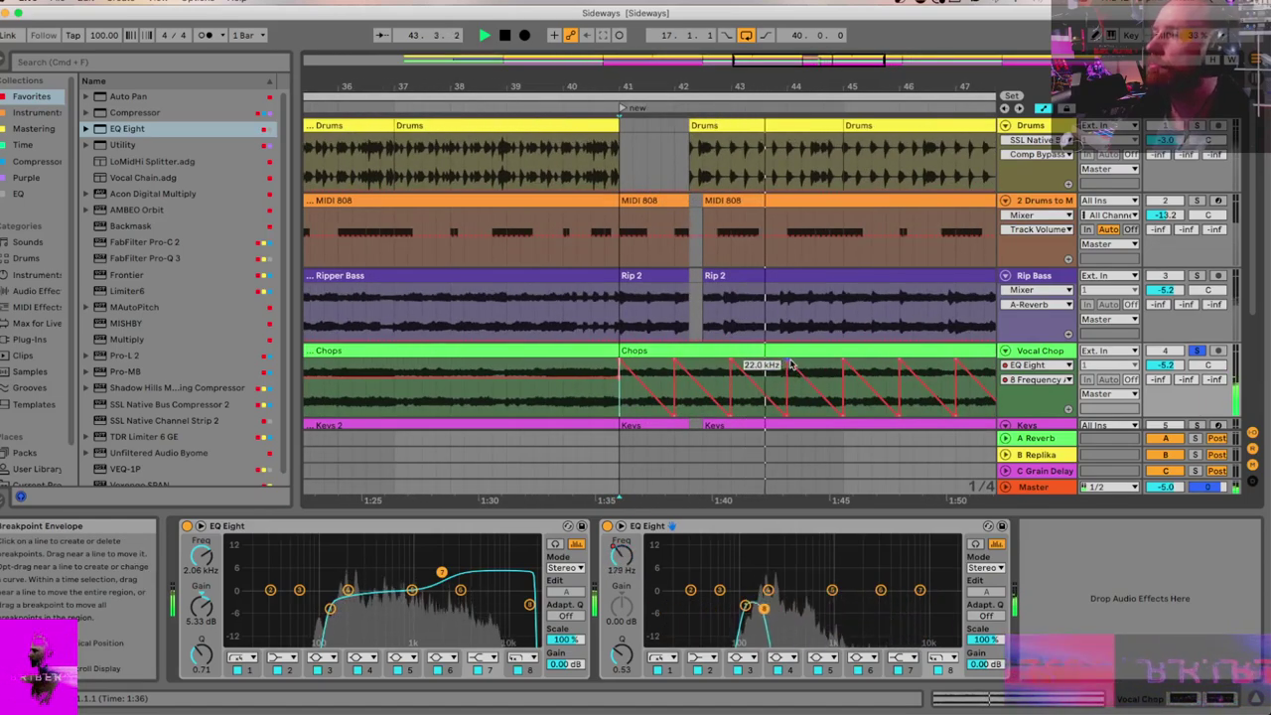
{"action": "key", "text": "a"}
{"action": "left_click", "coordinate": [784, 352]}
{"action": "key", "text": "space"}
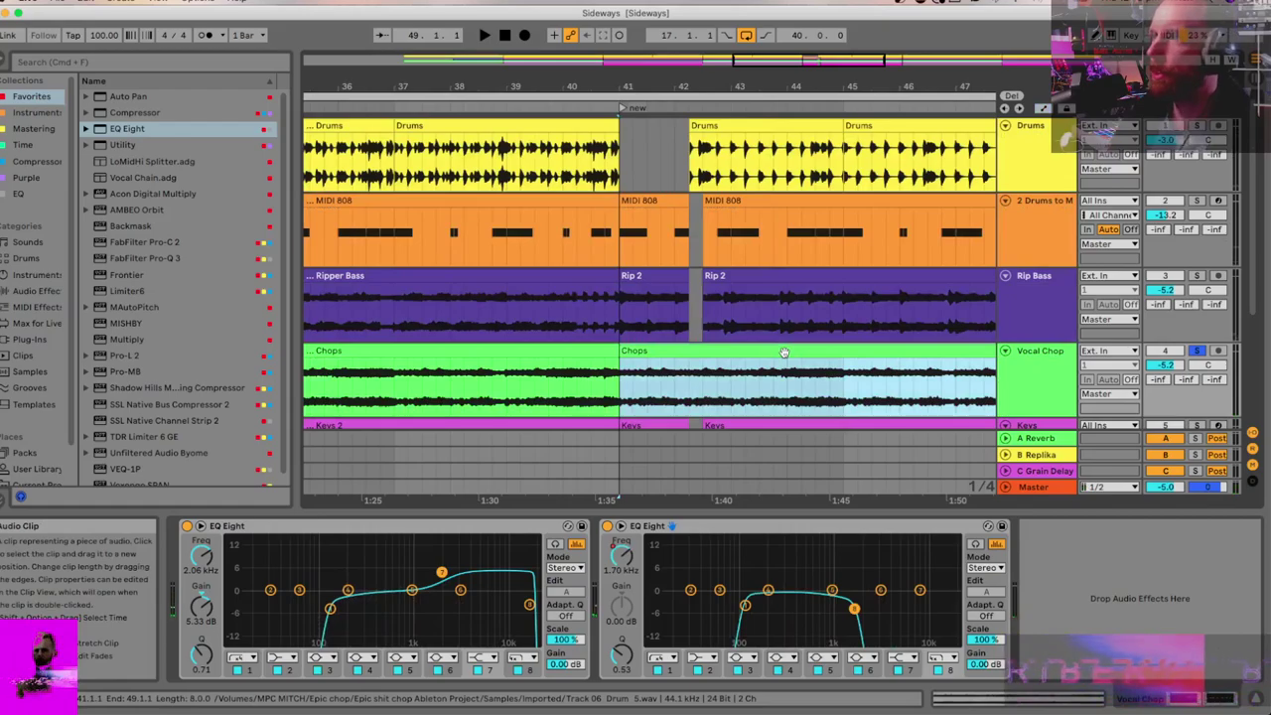
Step: Turn on warping for the Vocal Chop clip at bars 41–49, set its warp mode to Beats and transpose it +12 semitones
{"action": "double_click", "coordinate": [784, 353]}
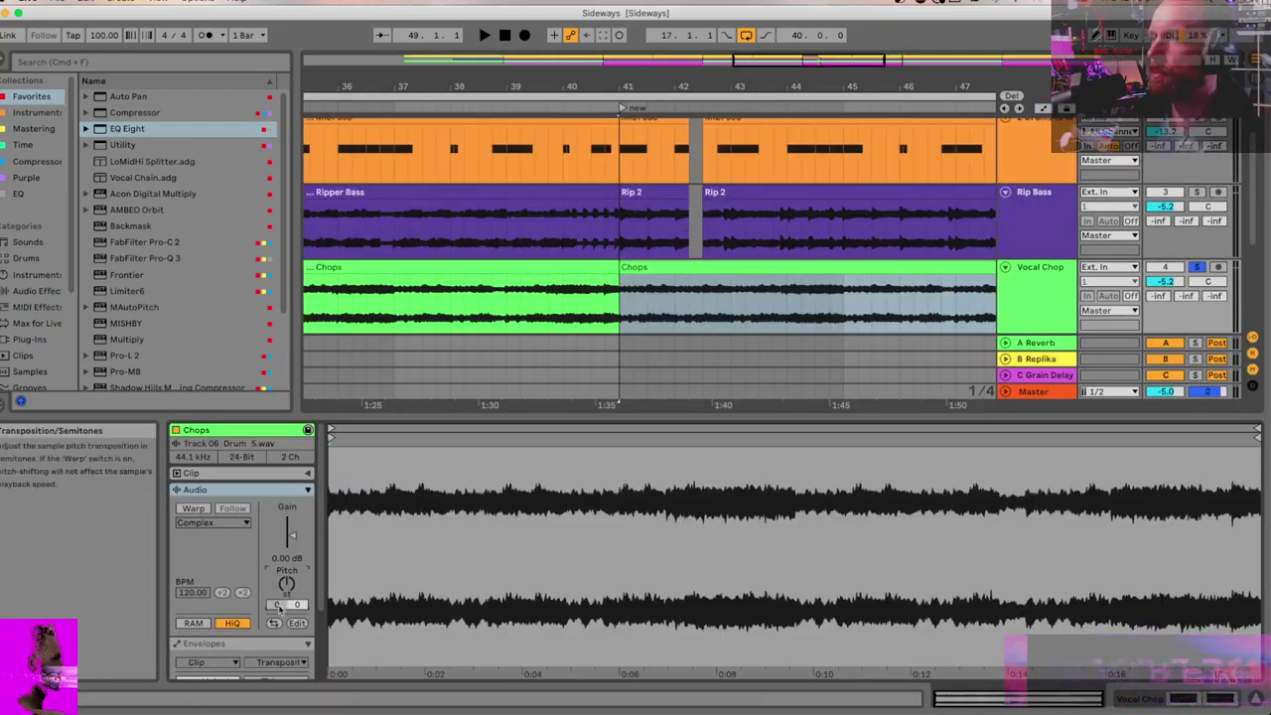
{"action": "left_click", "coordinate": [193, 508]}
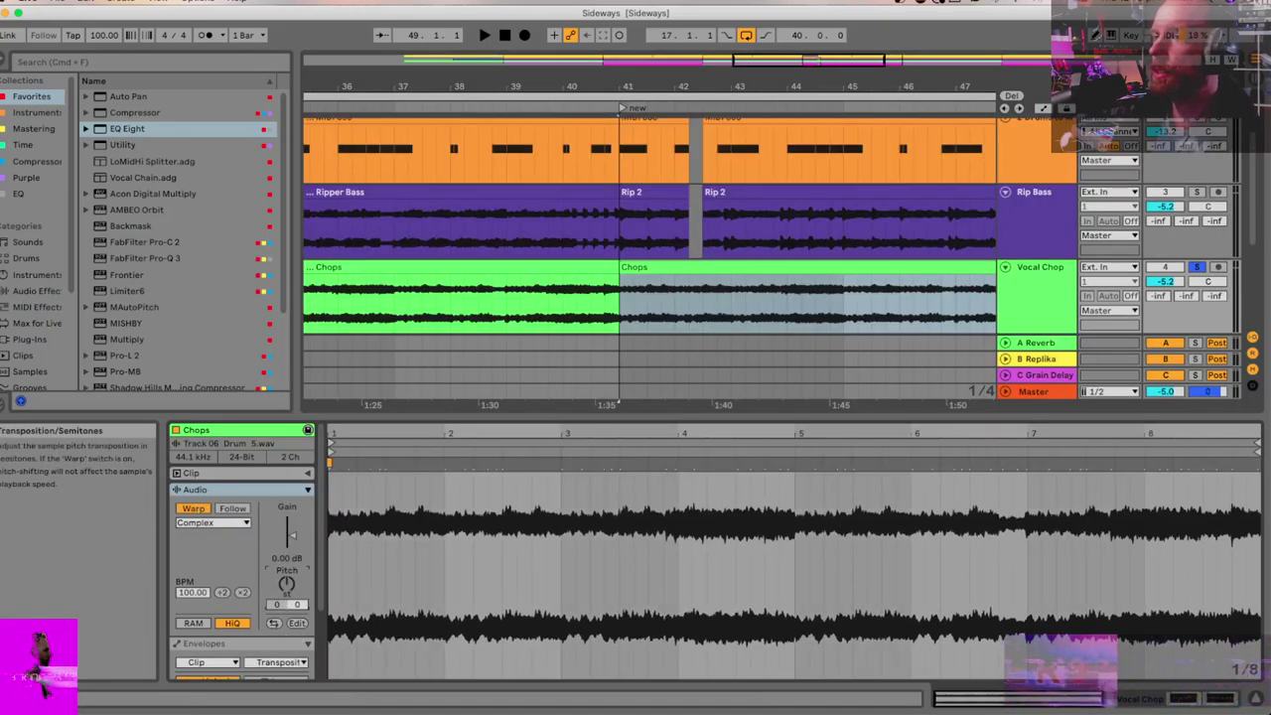
{"action": "left_click", "coordinate": [212, 522]}
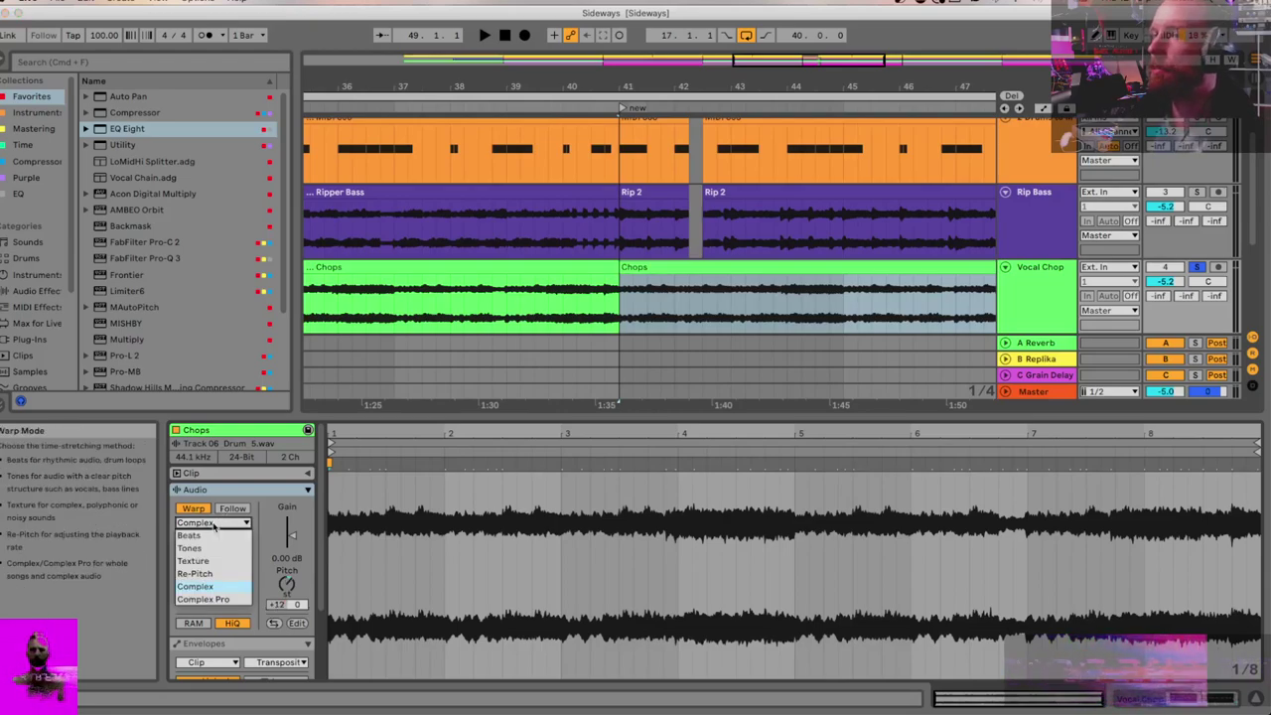
{"action": "left_click", "coordinate": [211, 528]}
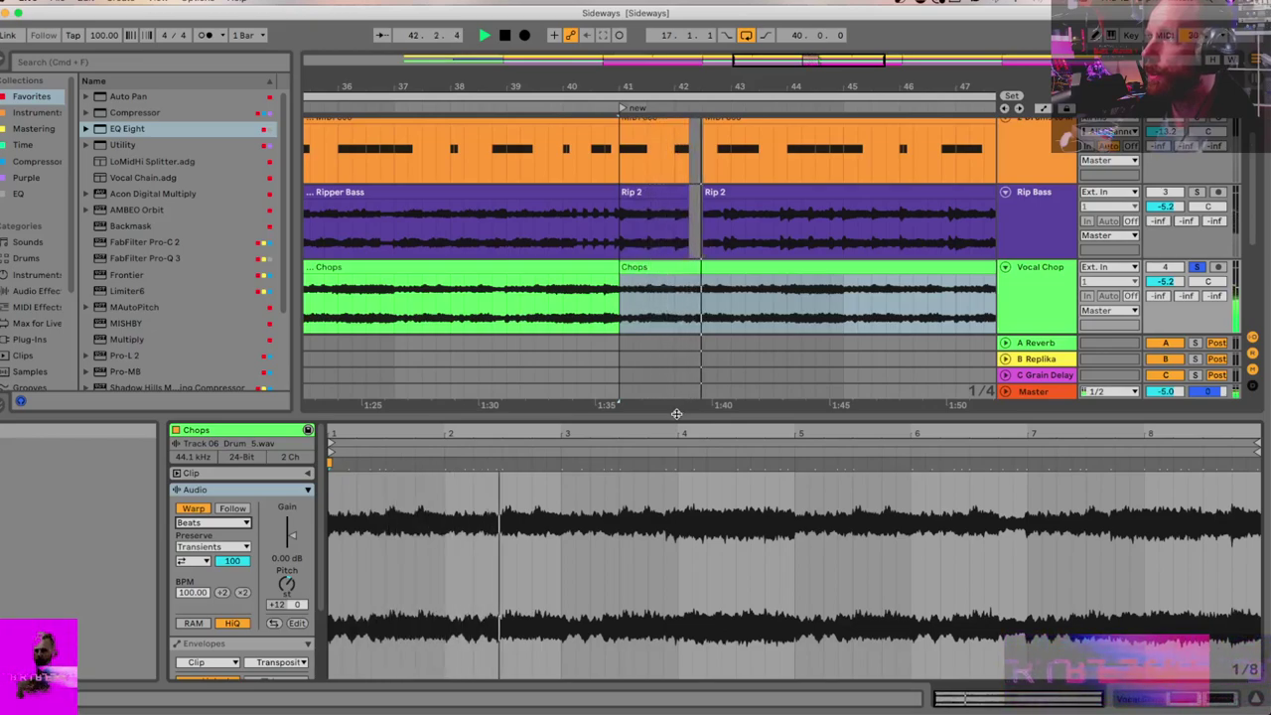
{"action": "double_click", "coordinate": [676, 413]}
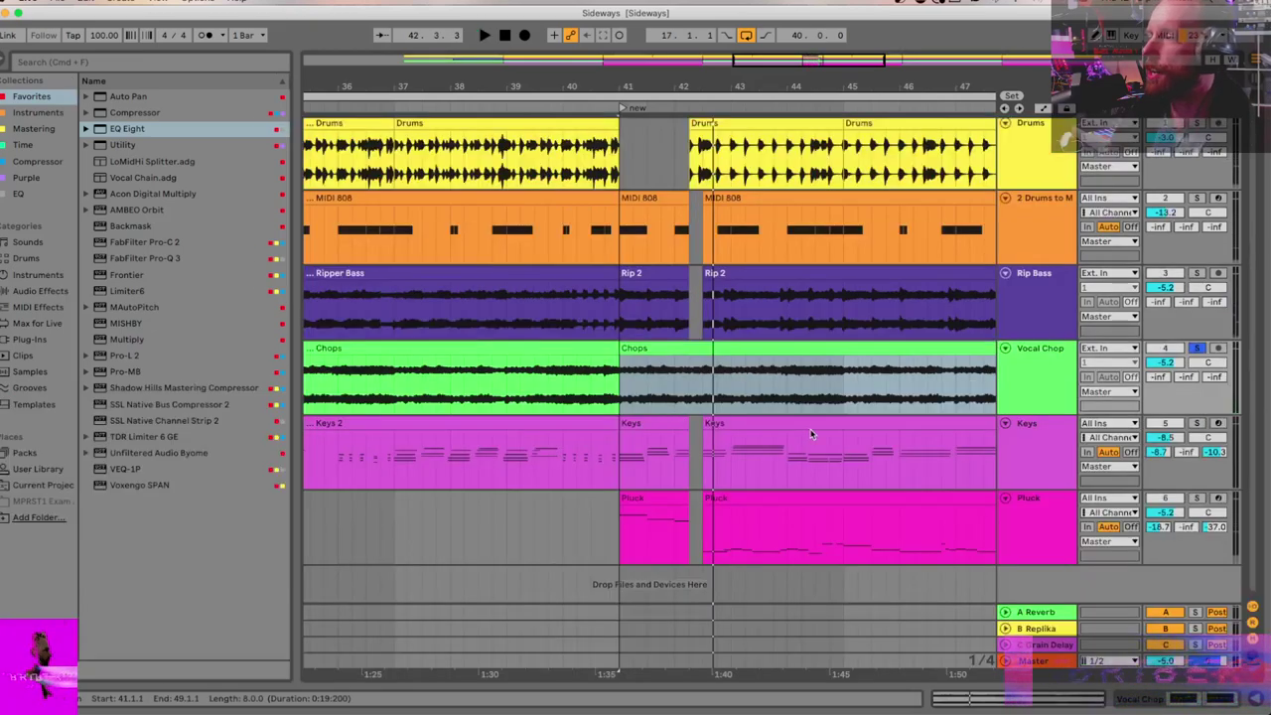
Step: Automate the Vocal Chop track's A-Reverb send to -11.0 dB across bars 41–49
{"action": "left_click_drag", "start_coordinate": [1158, 379], "coordinate": [1158, 369]}
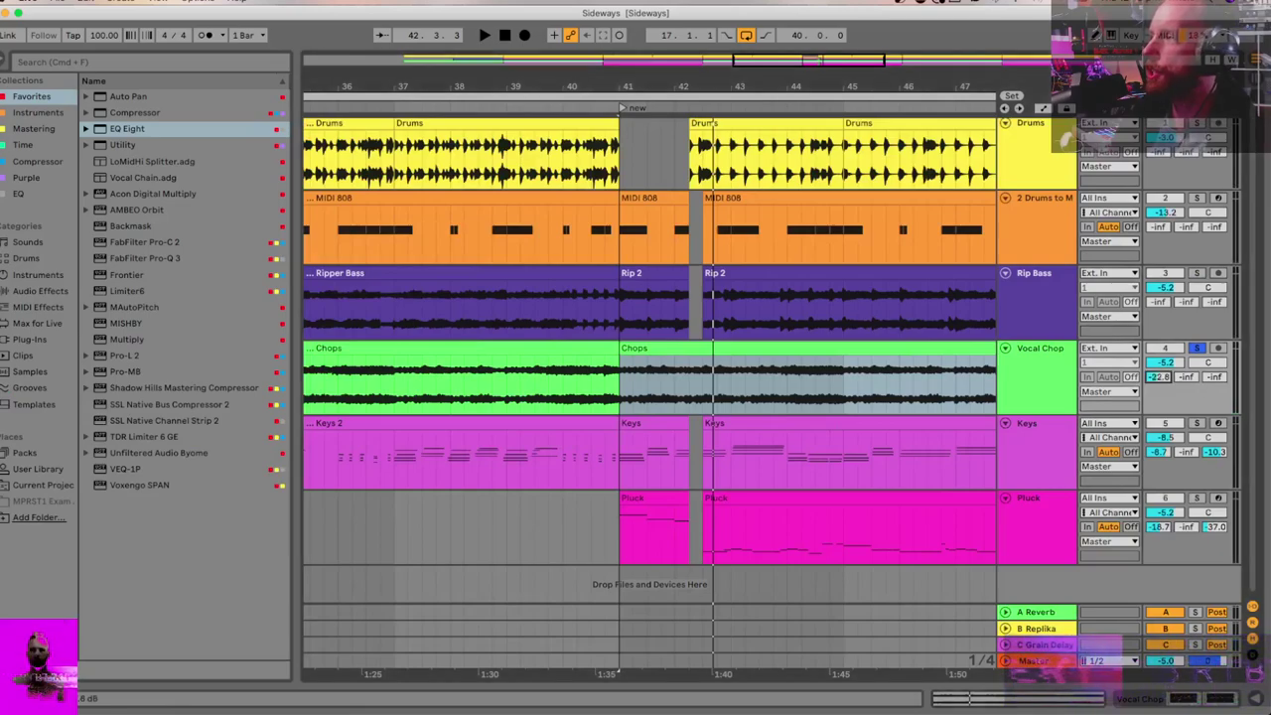
{"action": "key", "text": "space"}
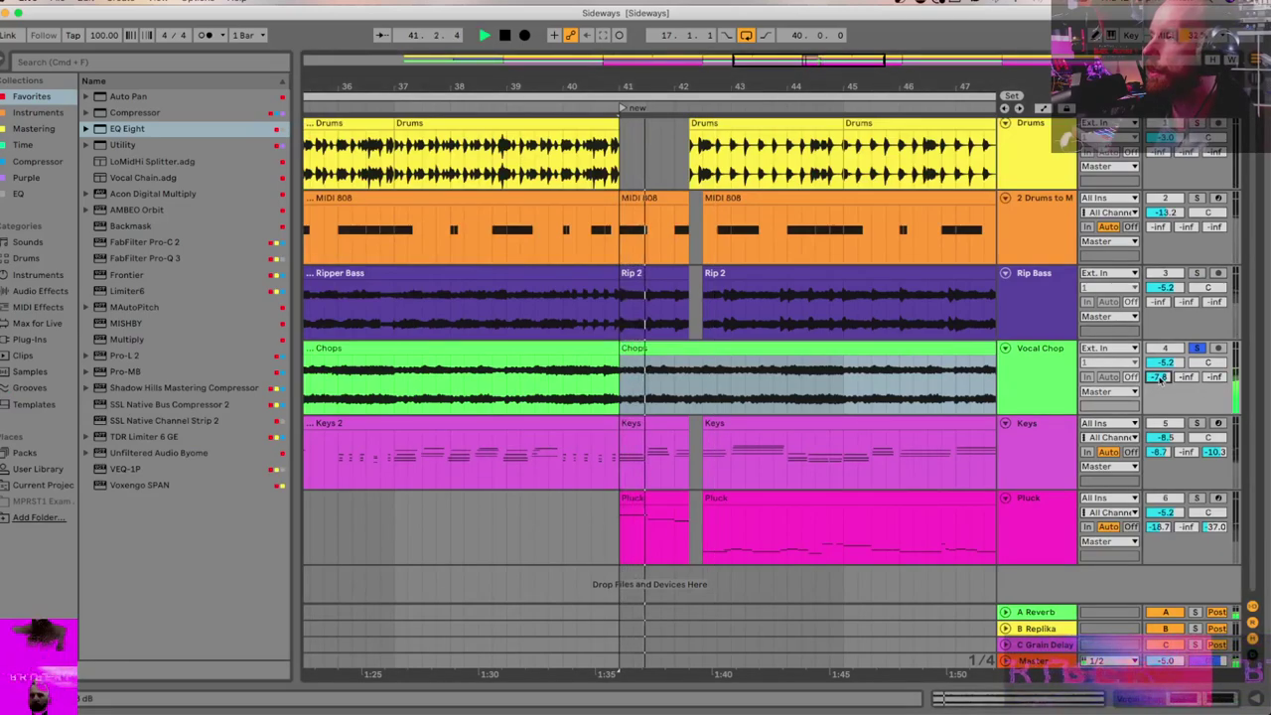
{"action": "key", "text": "a"}
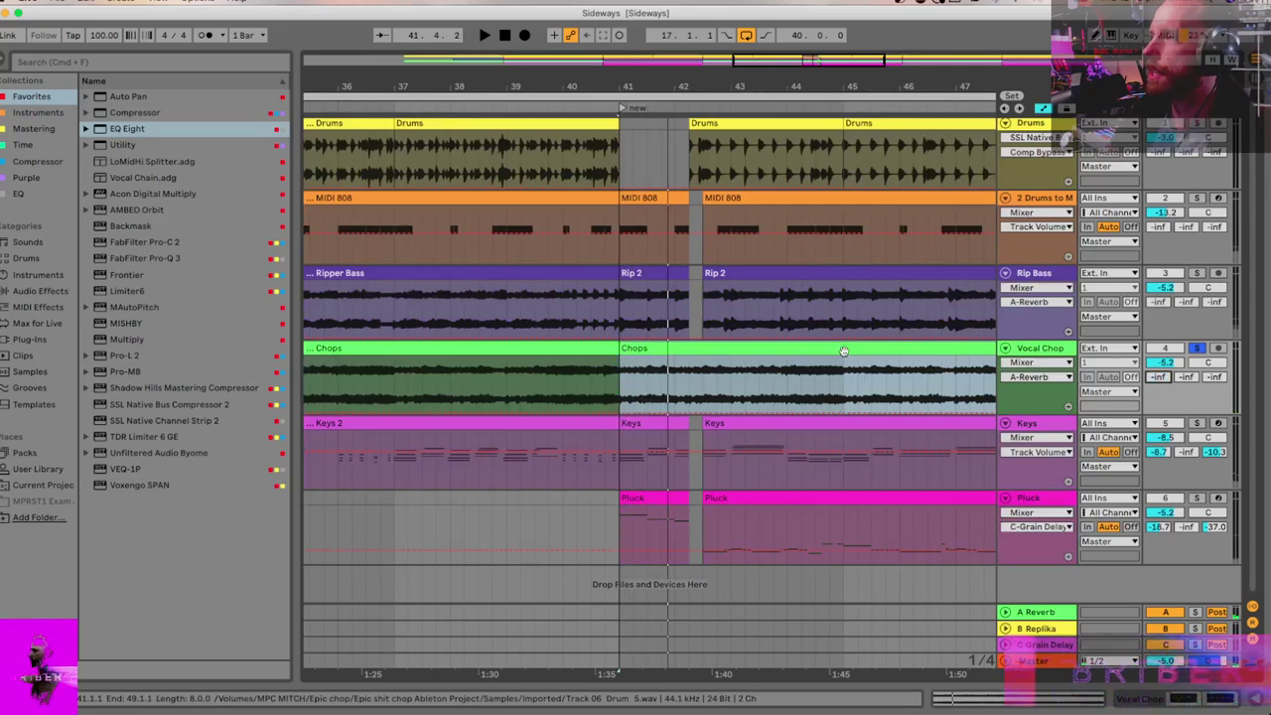
{"action": "left_click_drag", "start_coordinate": [828, 407], "coordinate": [829, 373]}
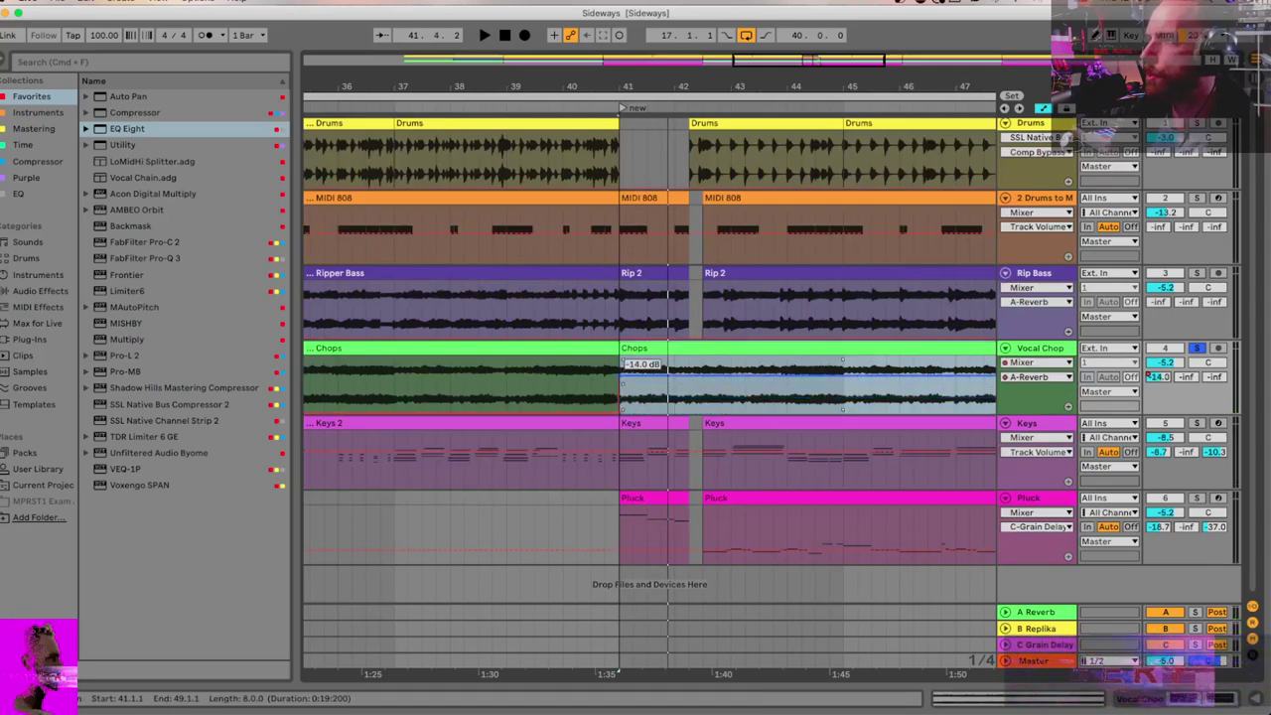
{"action": "left_click_drag", "start_coordinate": [829, 370], "coordinate": [829, 365]}
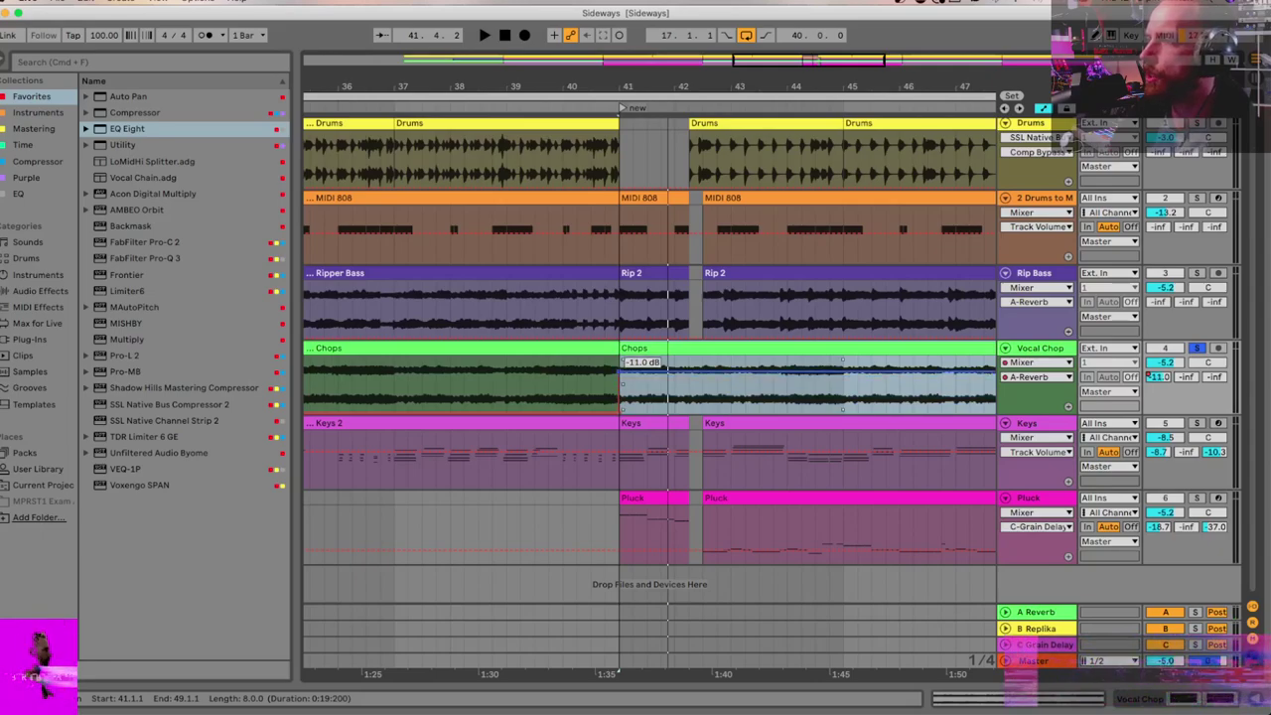
Step: Audition the vocal chop with its reverb from bar 41, and unsolo the Vocal Chop track
{"action": "key", "text": "space"}
{"action": "key", "text": "minus"}
{"action": "key", "text": "minus"}
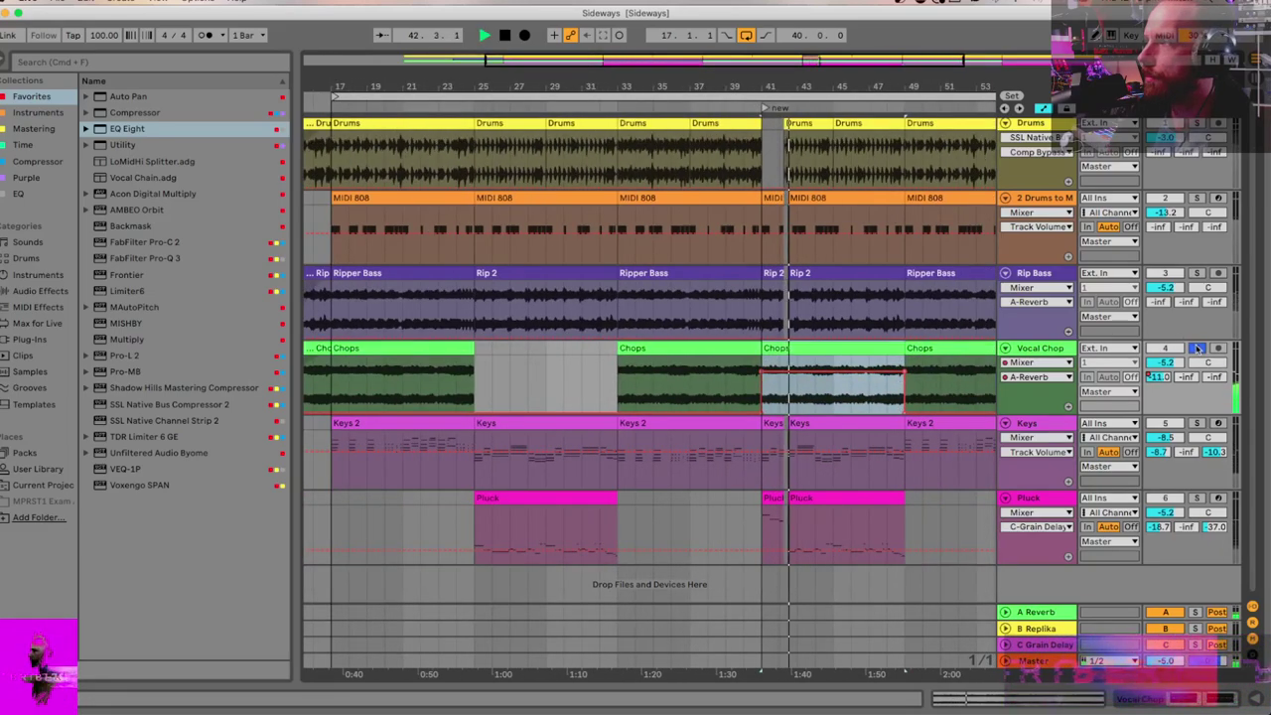
{"action": "key", "text": "space"}
{"action": "left_click", "coordinate": [1199, 347]}
Step: Raise the Vocal Chop track's EQ Eight 8 Frequency automation to 22.0 kHz before and after the filter sweeps at bars 41–49
{"action": "scroll", "coordinate": [816, 369], "scroll_direction": "right", "scroll_amount": 10}
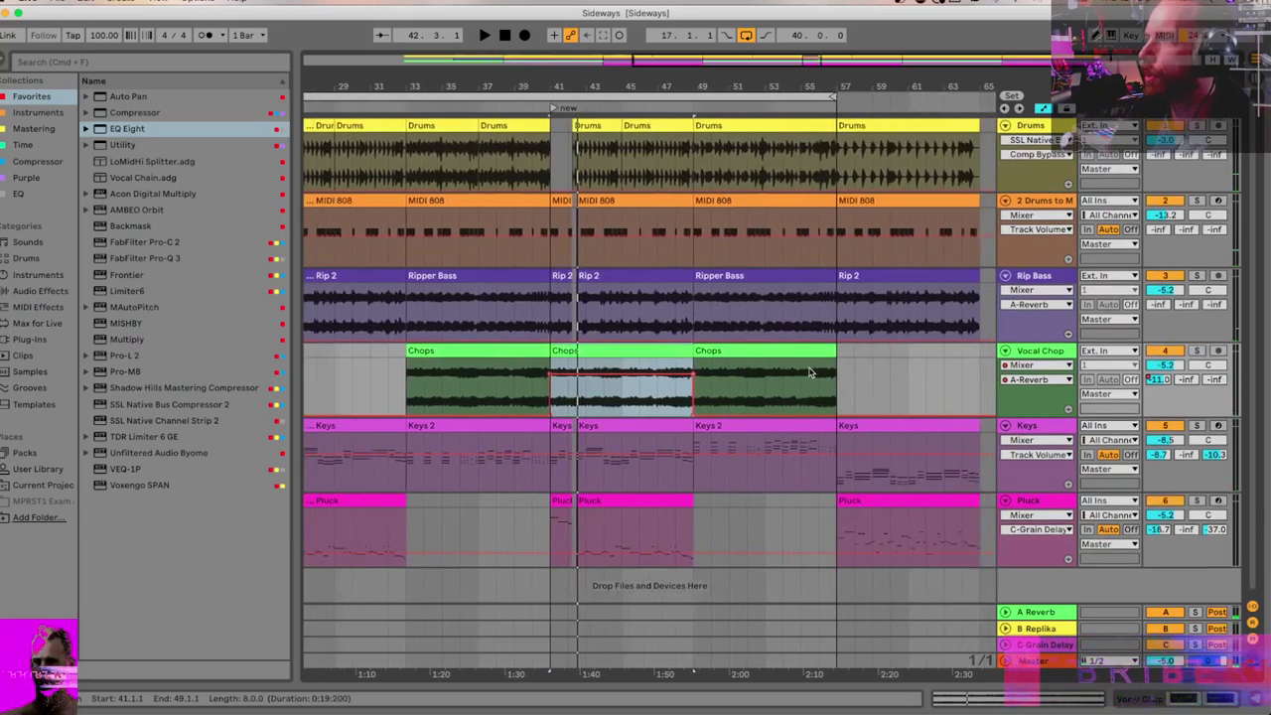
{"action": "left_click", "coordinate": [1033, 366]}
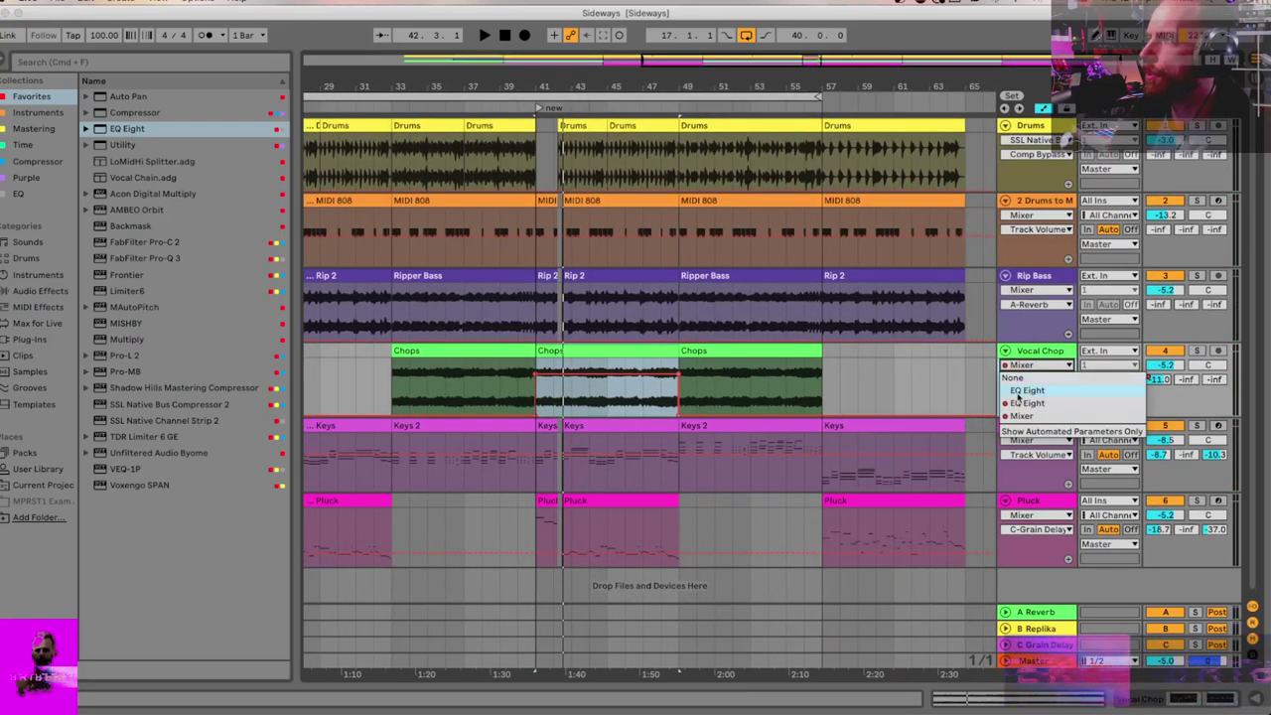
{"action": "left_click", "coordinate": [1026, 390]}
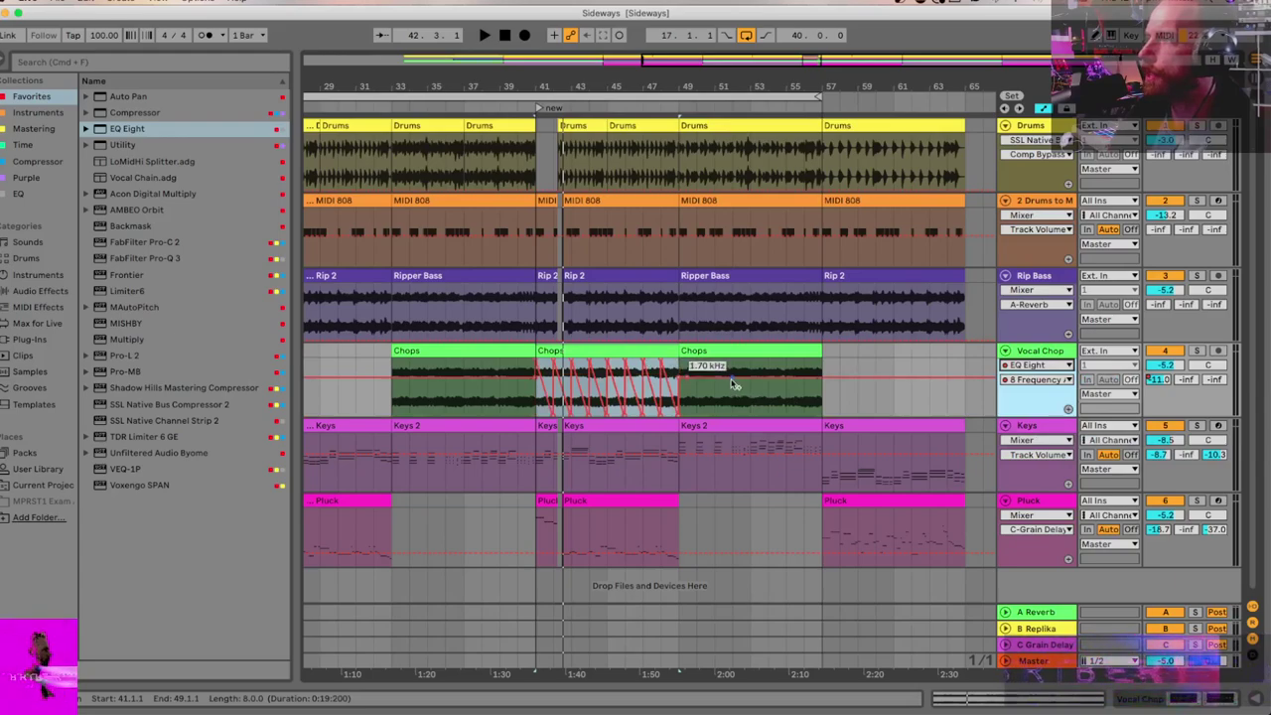
{"action": "left_click_drag", "start_coordinate": [688, 385], "coordinate": [692, 383]}
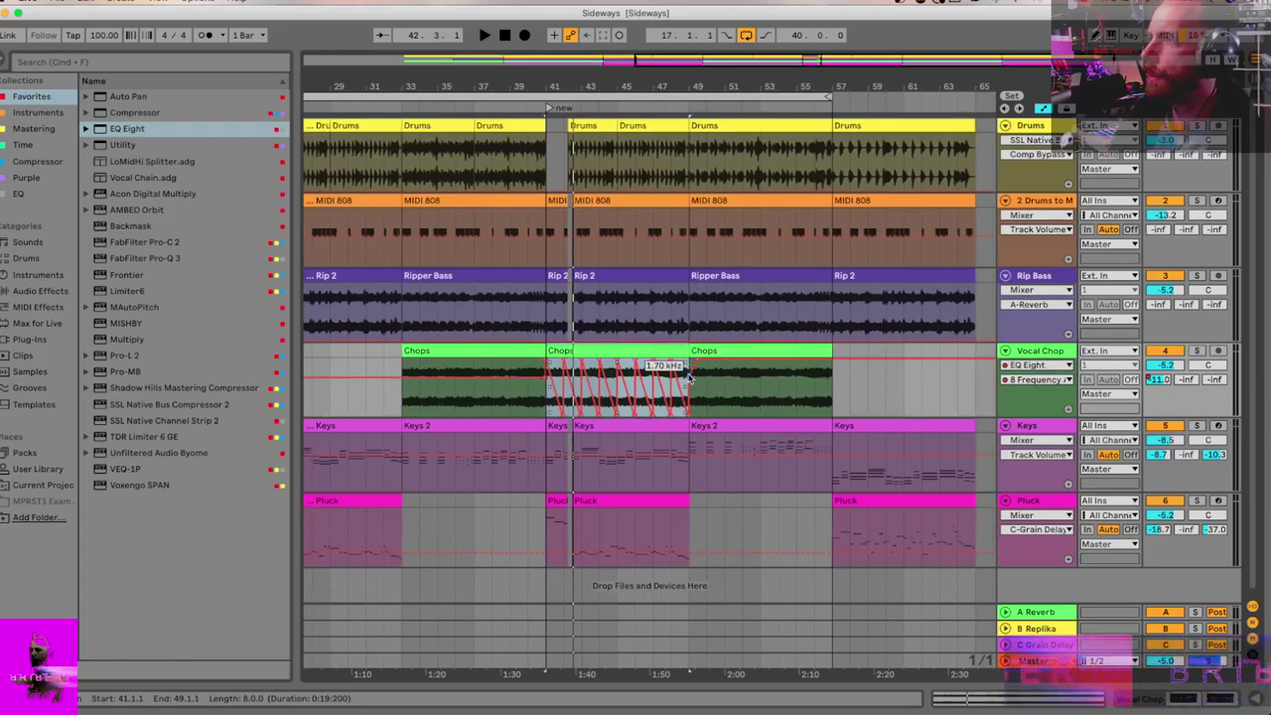
{"action": "right_click", "coordinate": [690, 378]}
{"action": "left_click", "coordinate": [698, 367]}
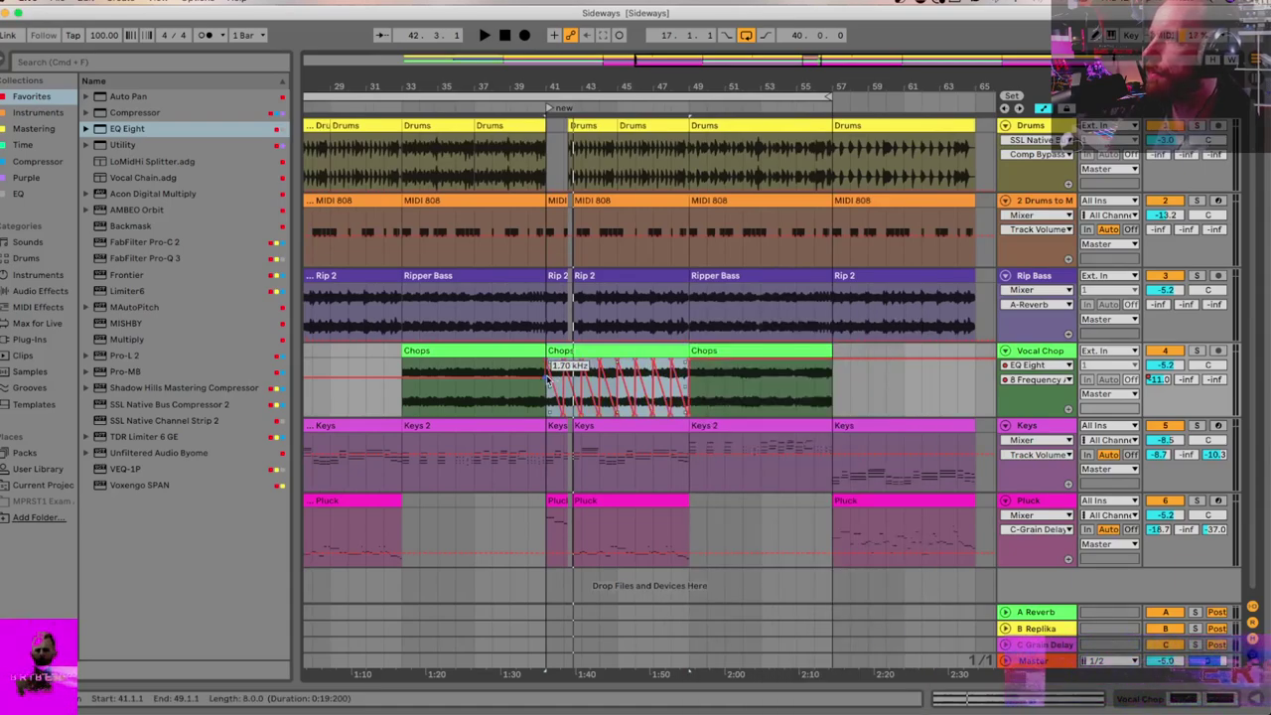
{"action": "key", "text": "minus"}
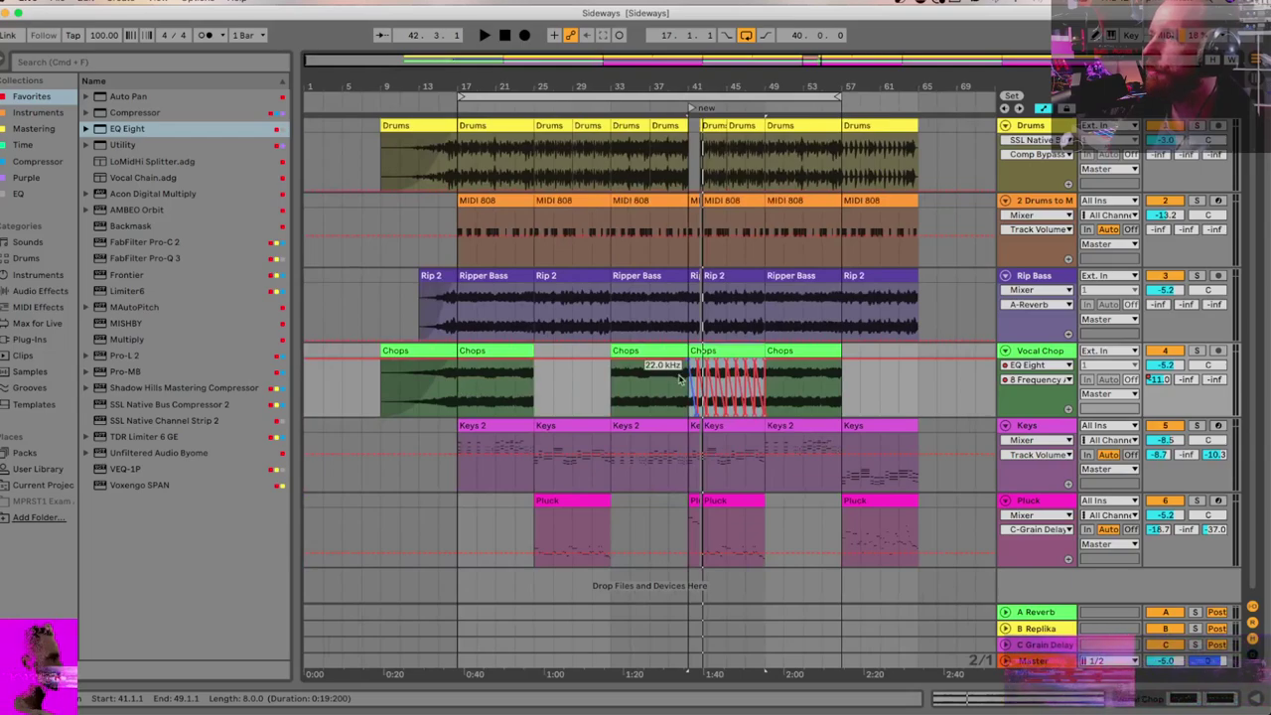
Step: Cut the Vocal Chop audio from 42.2 to 42.3 to match the gap in the bass and keys tracks
{"action": "key", "text": "space"}
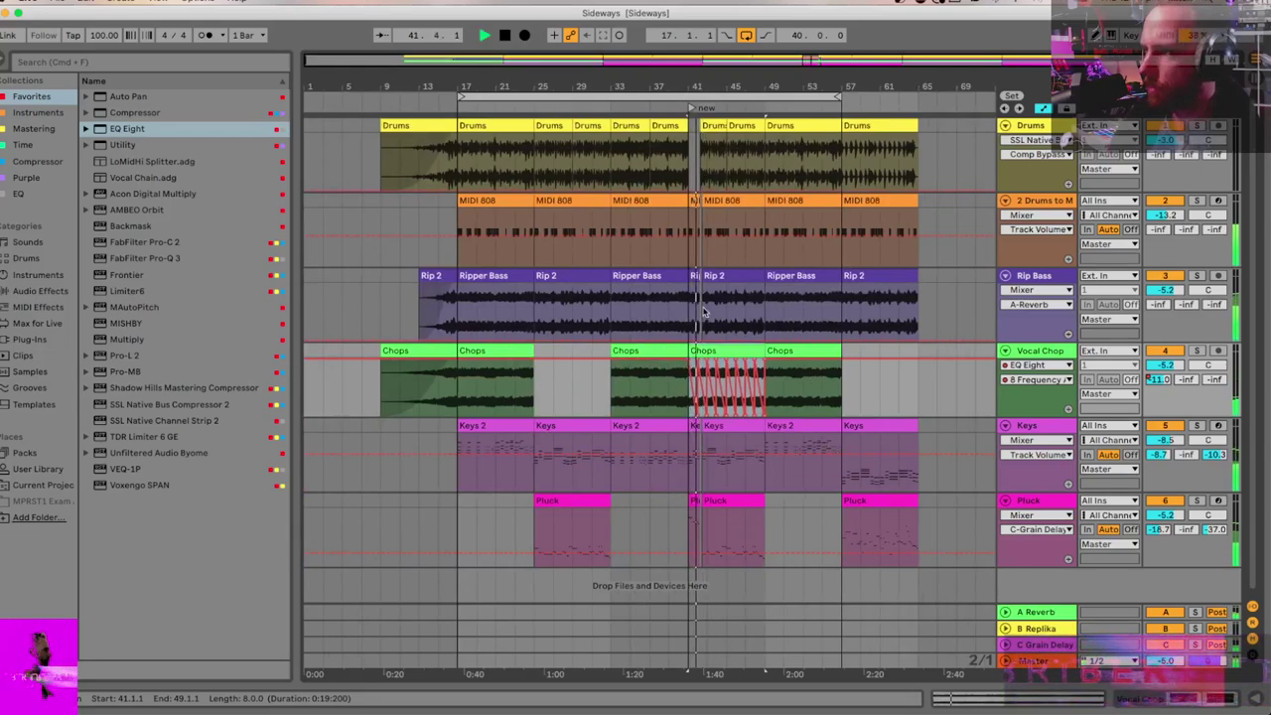
{"action": "key", "text": "plus"}
{"action": "key", "text": "plus"}
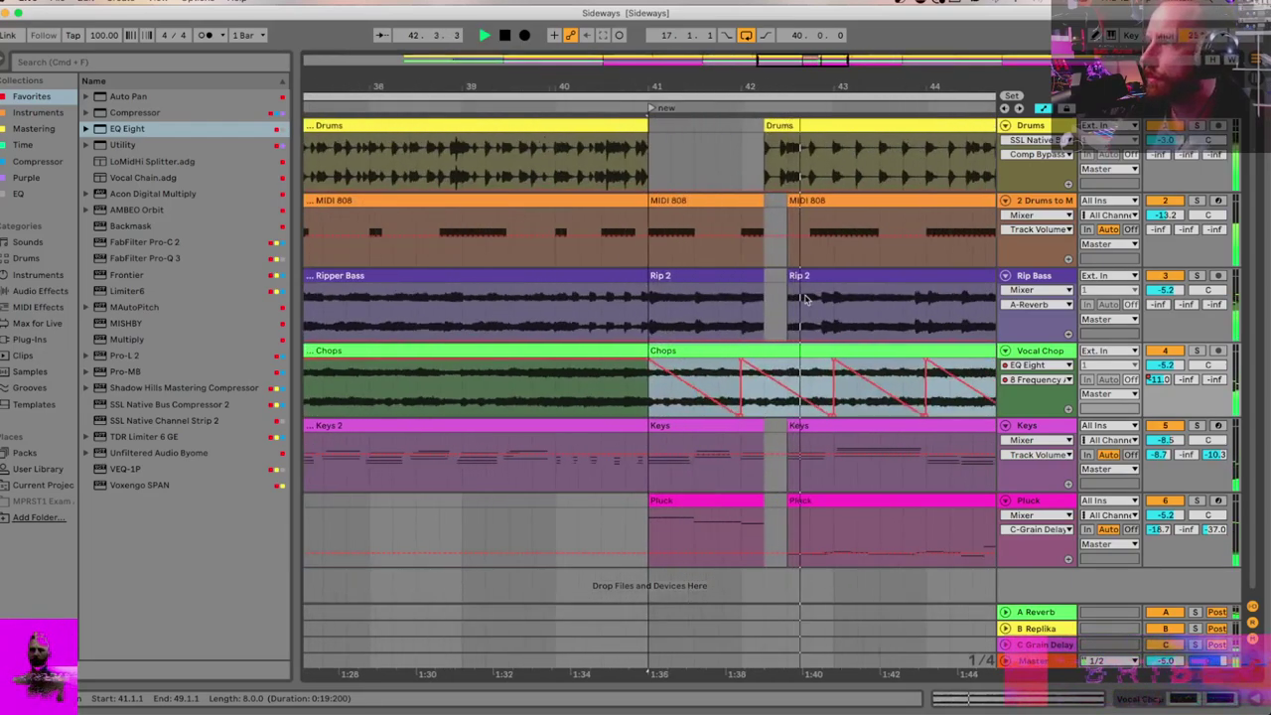
{"action": "key", "text": "plus"}
{"action": "left_click_drag", "start_coordinate": [745, 392], "coordinate": [710, 410]}
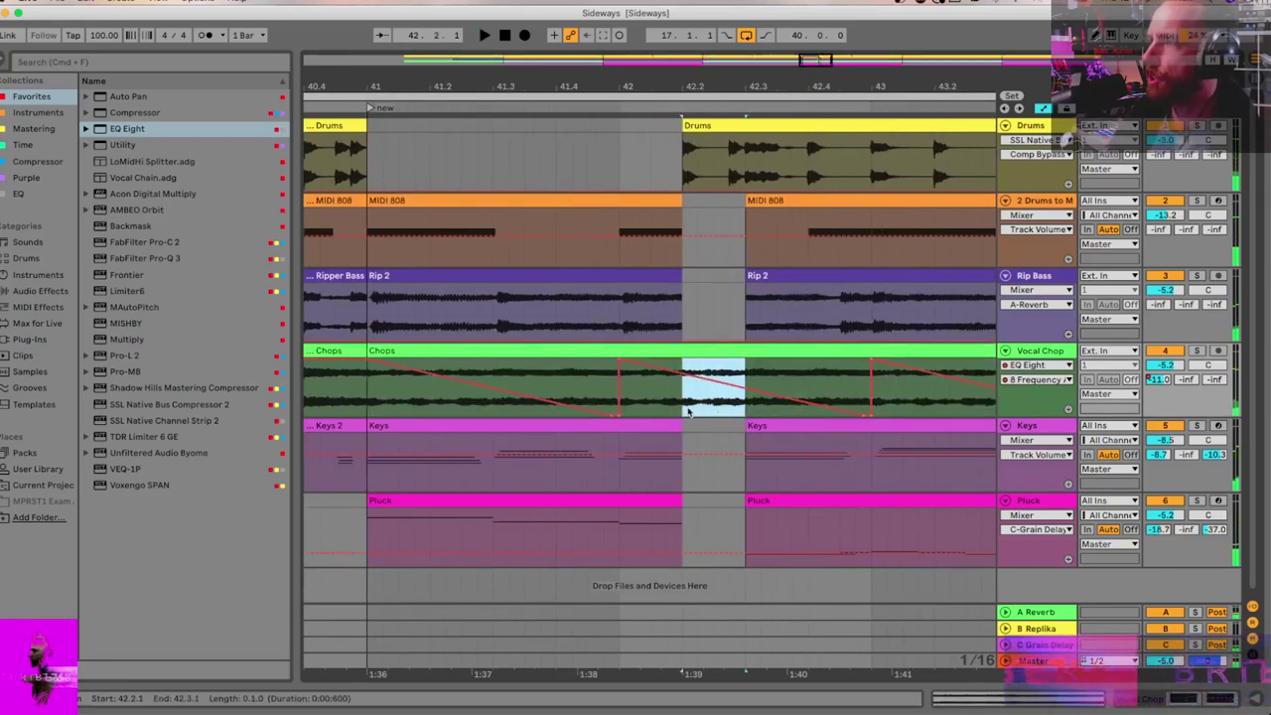
{"action": "key", "text": "a"}
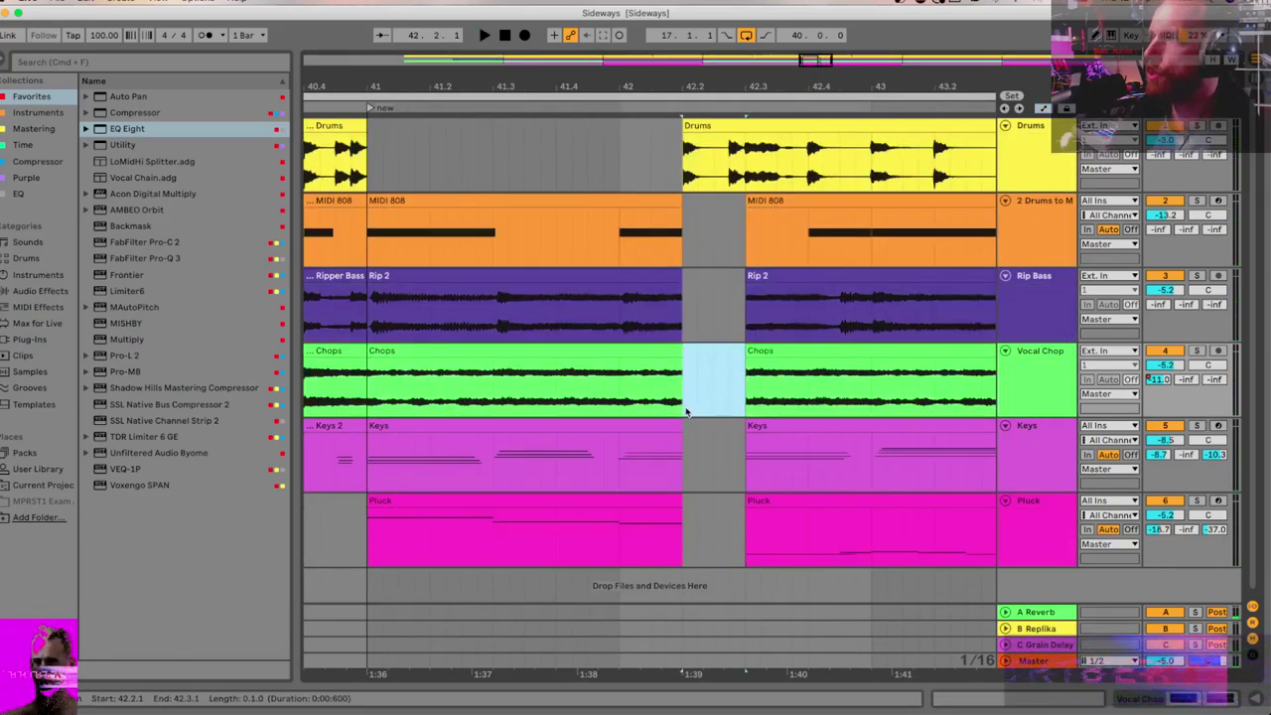
Step: Play the arrangement from bar 41 and examine how the vocal chop gap and the following section sound
{"action": "key", "text": "space"}
{"action": "key", "text": "minus"}
{"action": "key", "text": "minus"}
{"action": "left_click", "coordinate": [620, 382]}
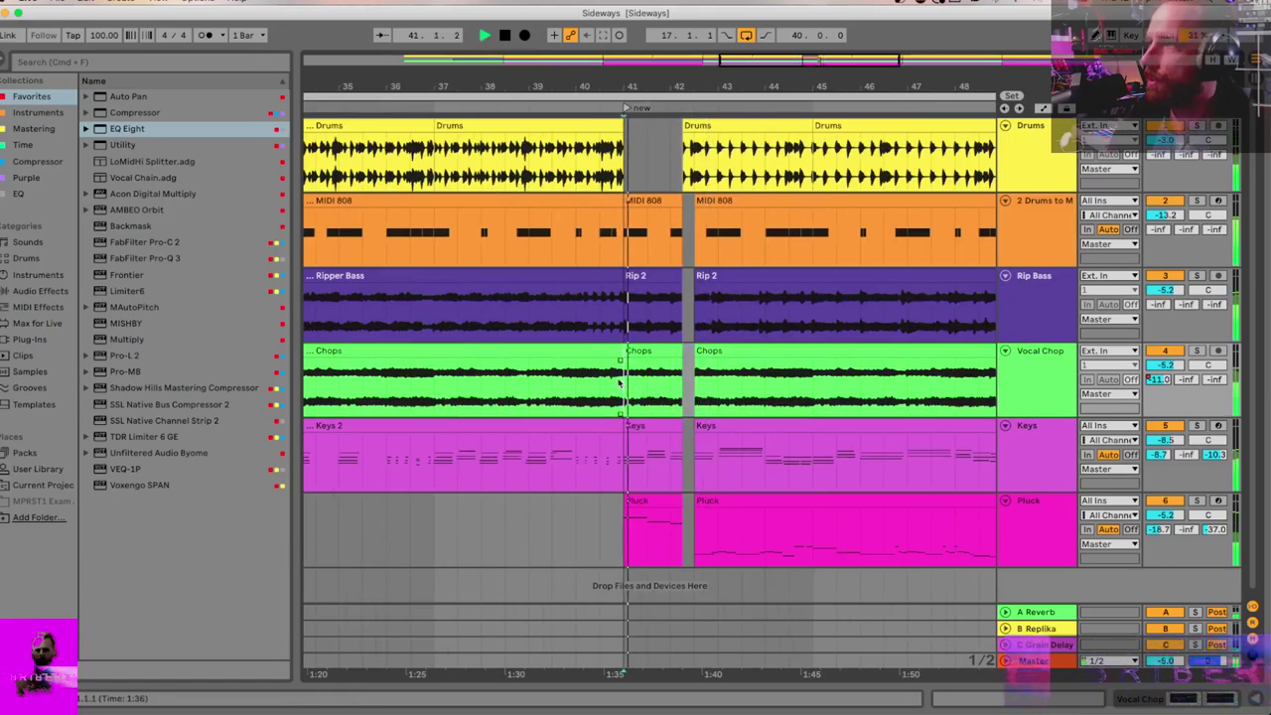
{"action": "key", "text": "plus"}
{"action": "key", "text": "plus"}
{"action": "key", "text": "plus"}
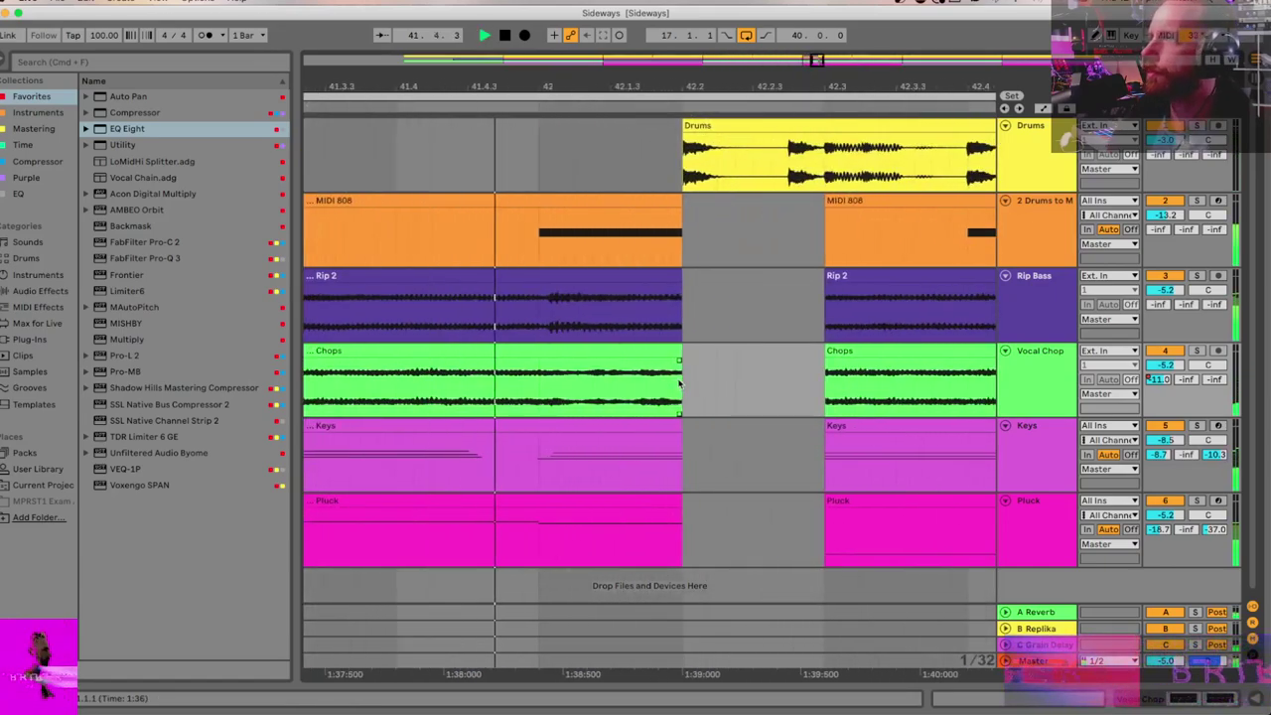
{"action": "key", "text": "minus"}
{"action": "key", "text": "minus"}
{"action": "key", "text": "minus"}
{"action": "key", "text": "minus"}
{"action": "key", "text": "minus"}
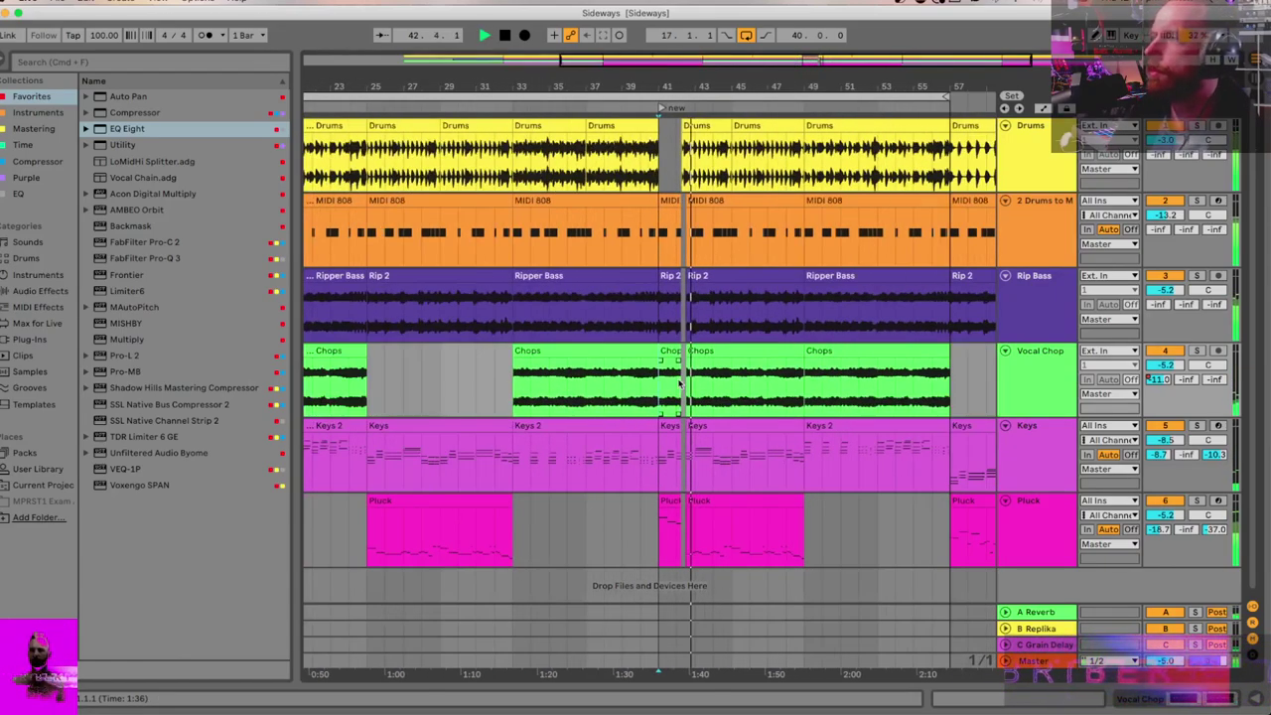
{"action": "key", "text": "plus"}
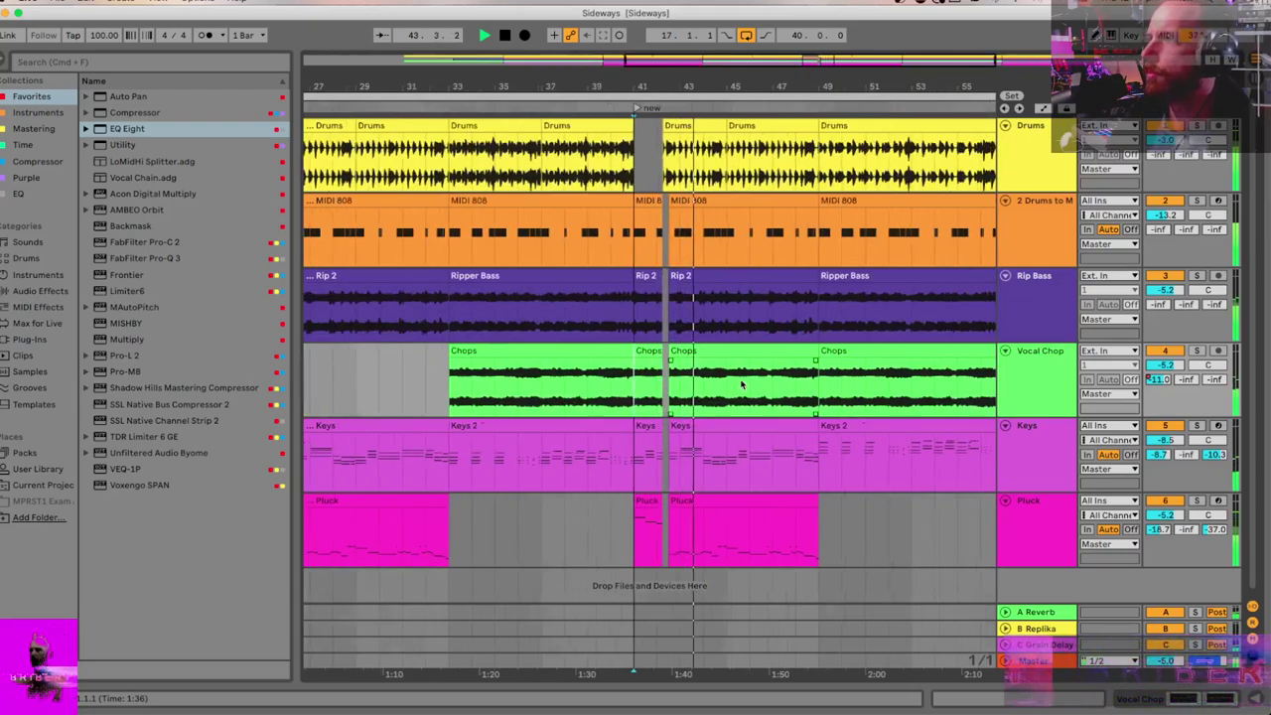
{"action": "key", "text": "minus"}
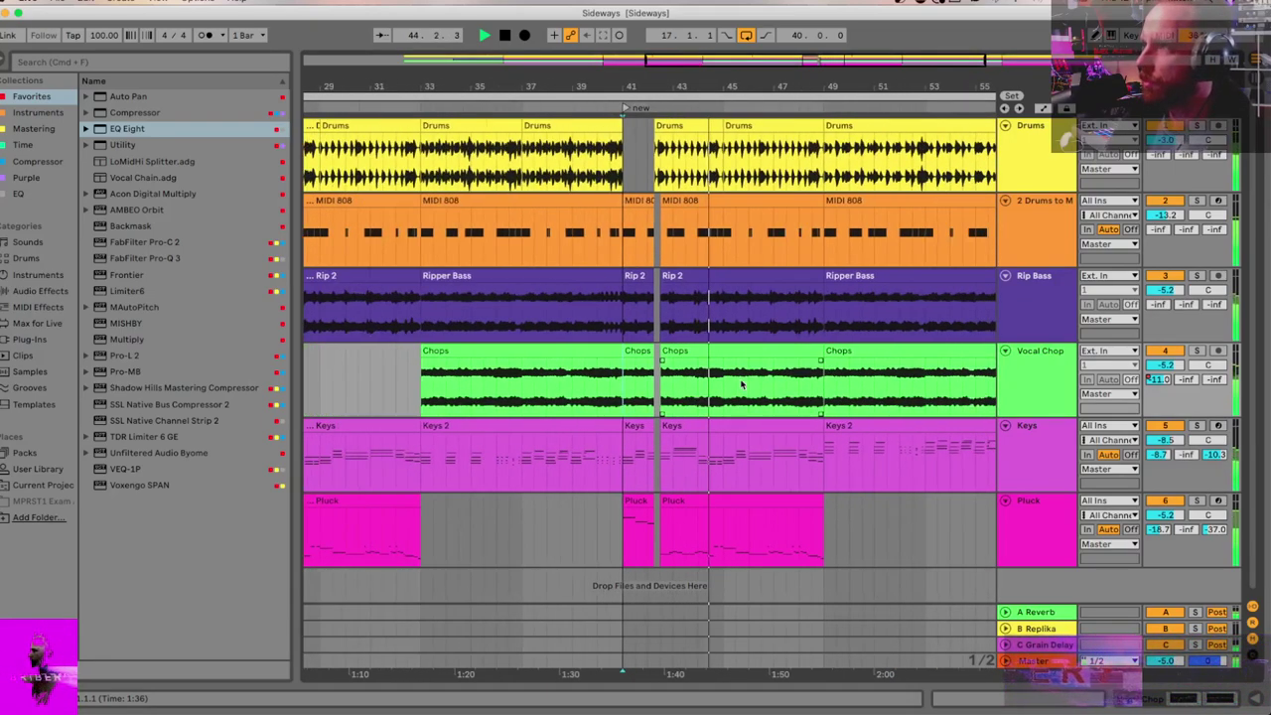
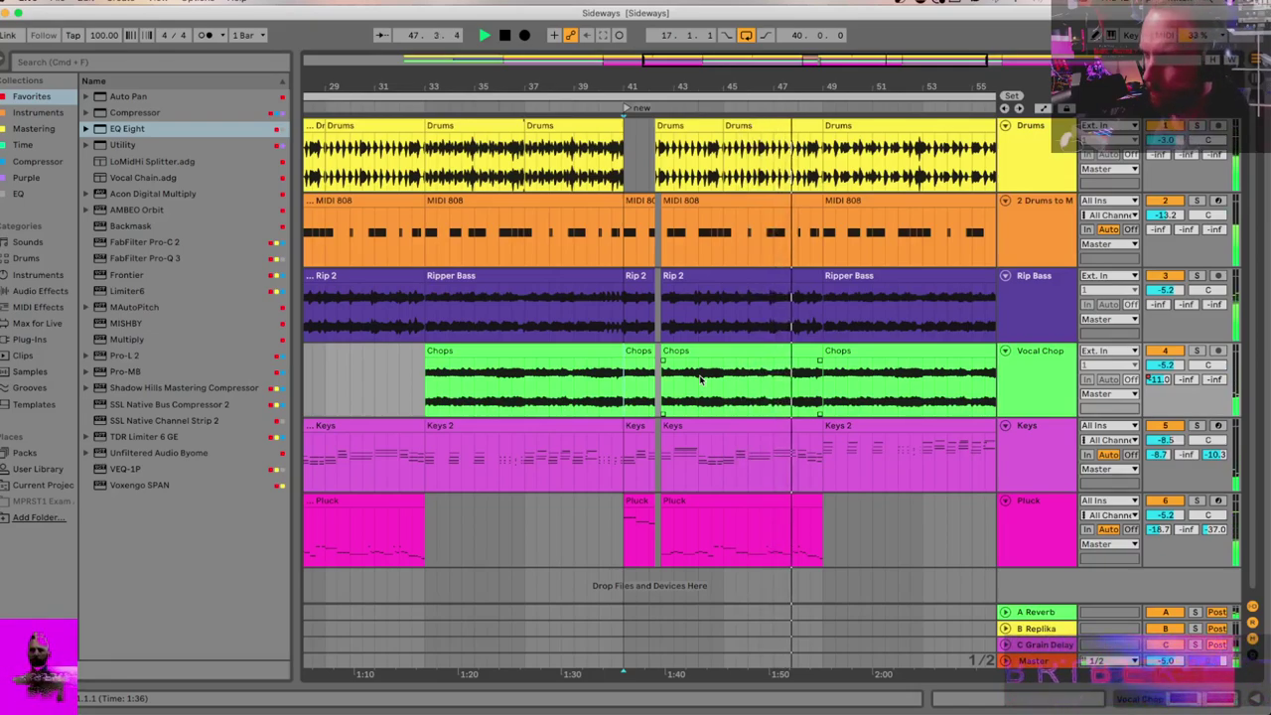
Step: Remove the last beat of the Drums clip, from 48.4 to bar 49, after auditioning the transition
{"action": "scroll", "coordinate": [698, 375], "scroll_direction": "right", "scroll_amount": 5}
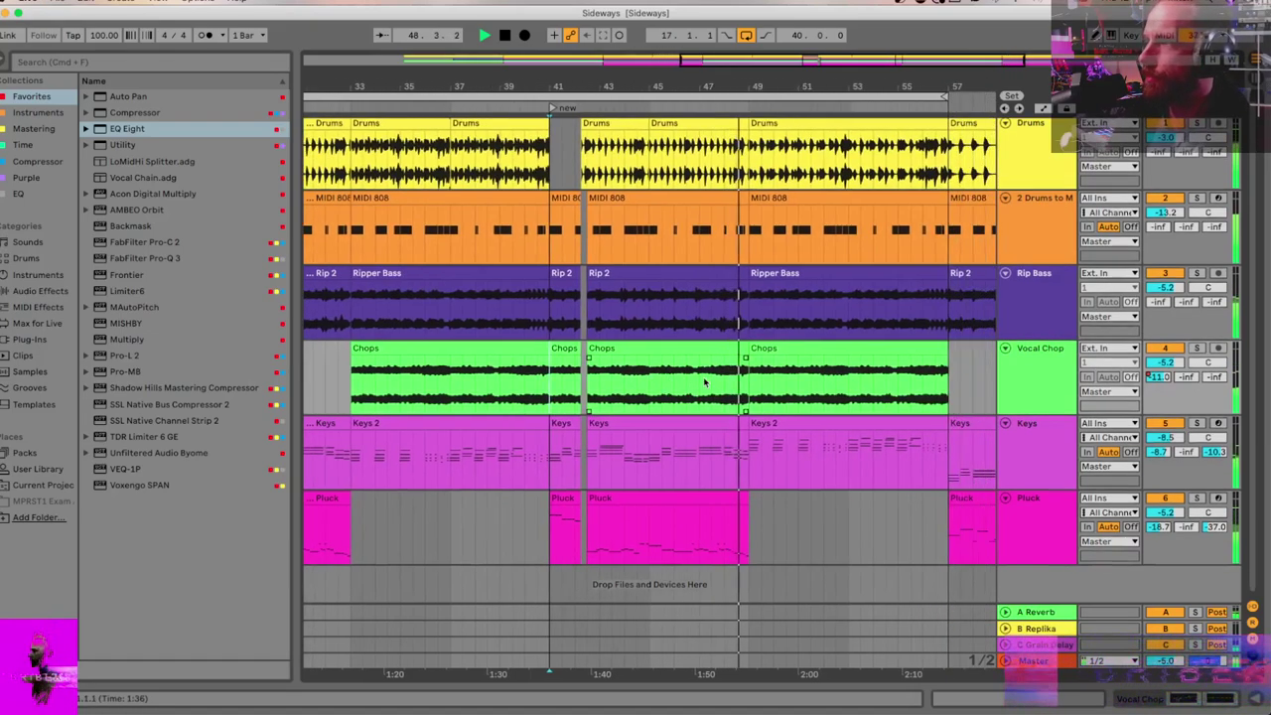
{"action": "scroll", "coordinate": [705, 380], "scroll_direction": "up", "scroll_amount": 6}
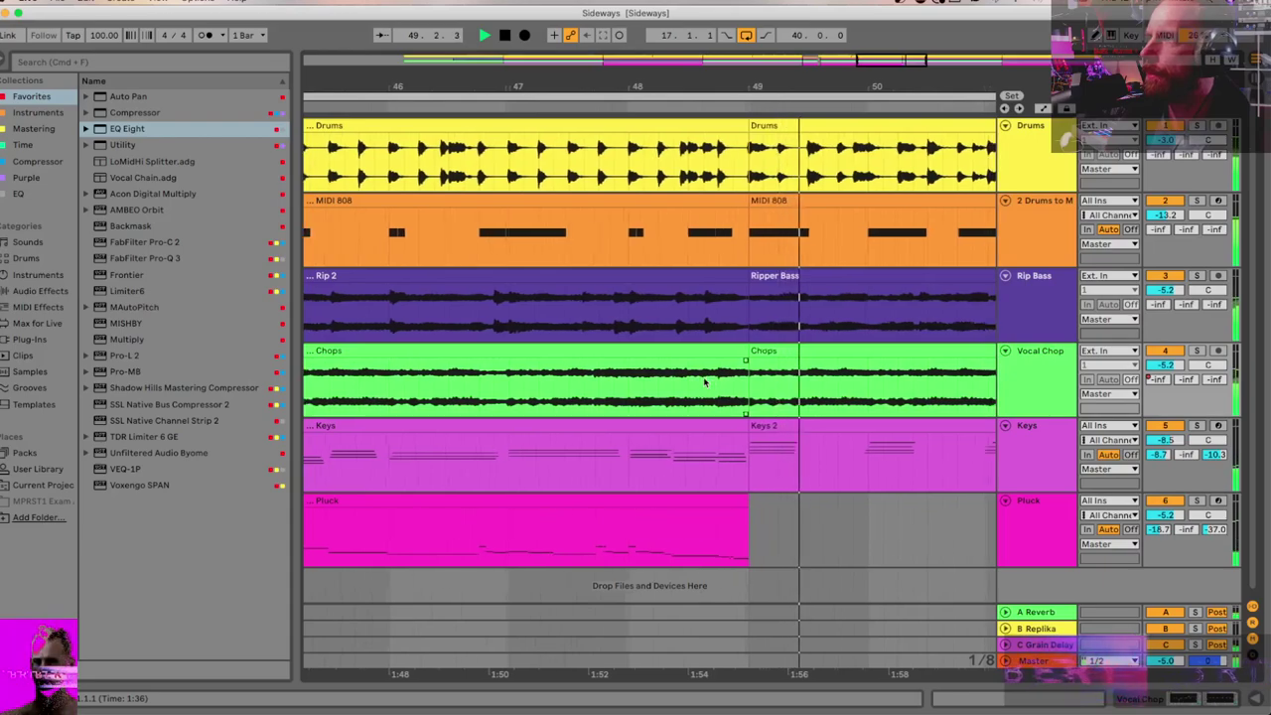
{"action": "key", "text": "space"}
{"action": "left_click", "coordinate": [675, 149]}
{"action": "key", "text": "space"}
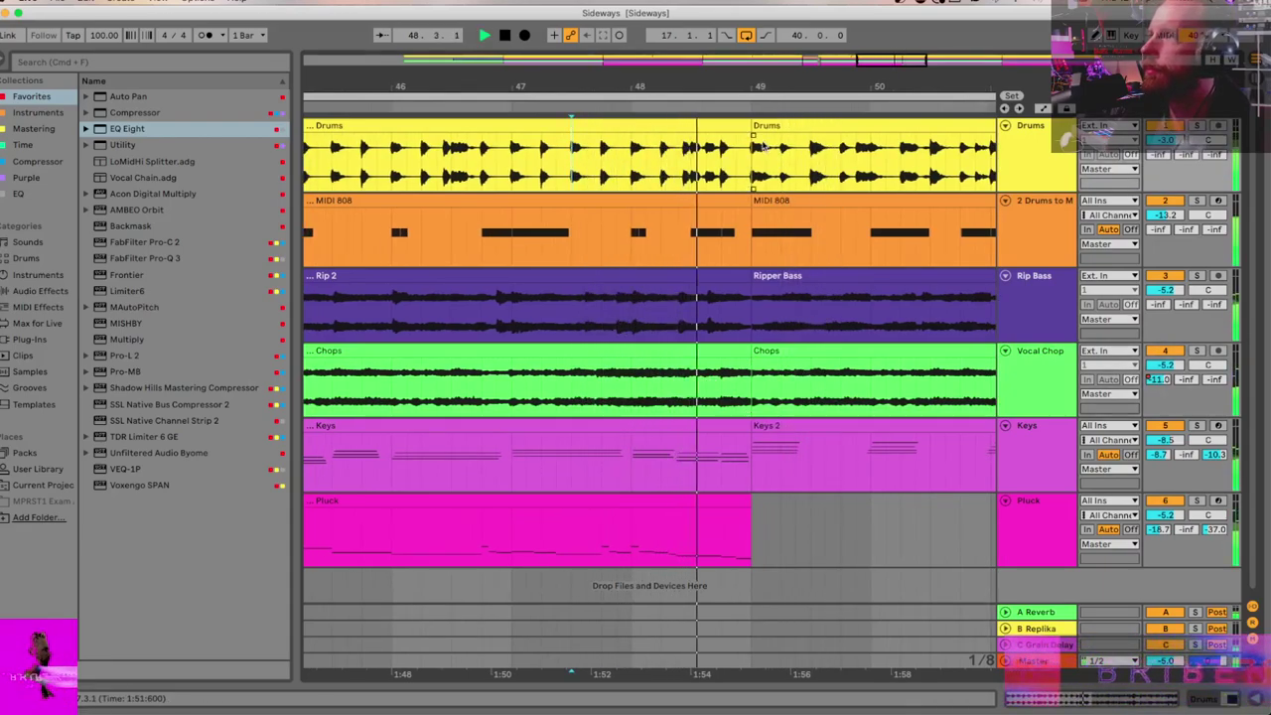
{"action": "key", "text": "space"}
{"action": "left_click_drag", "start_coordinate": [745, 121], "coordinate": [721, 123]}
{"action": "key", "text": "space"}
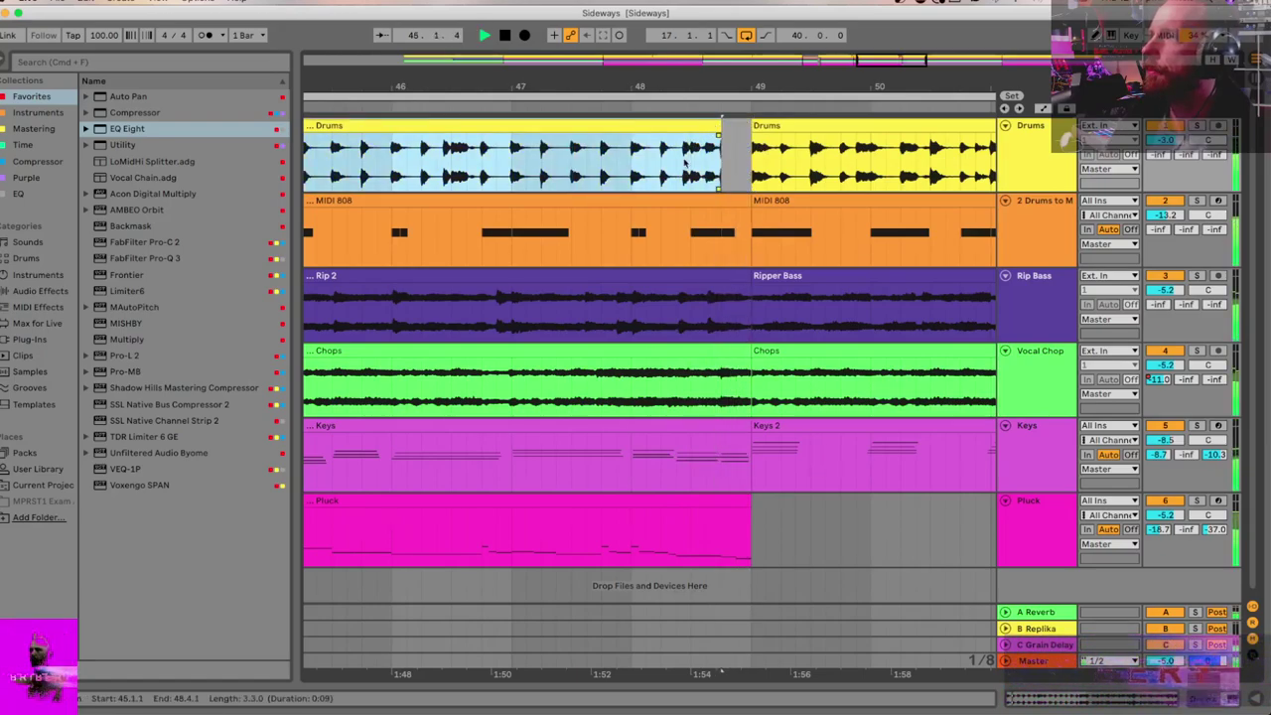
Step: Play the transition into bar 49 to check the drum gap, and replay it from bar 47
{"action": "left_click", "coordinate": [683, 164]}
{"action": "key", "text": "plus"}
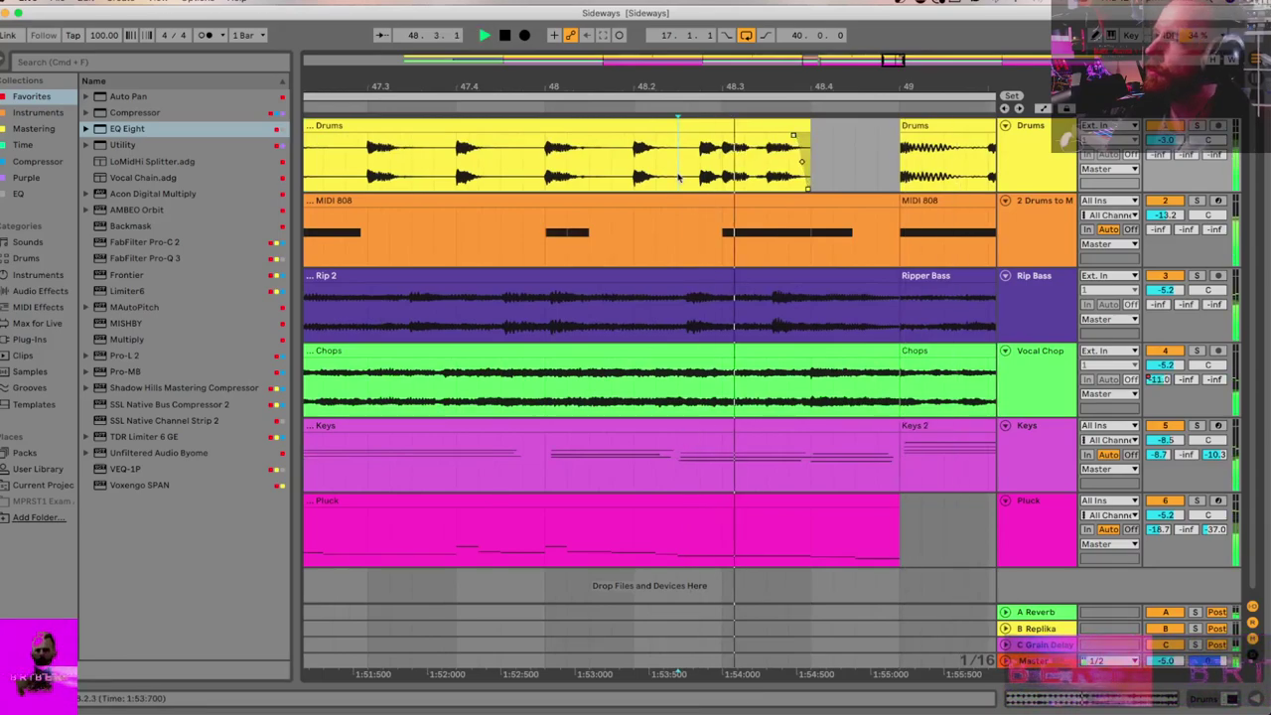
{"action": "key", "text": "minus"}
{"action": "key", "text": "minus"}
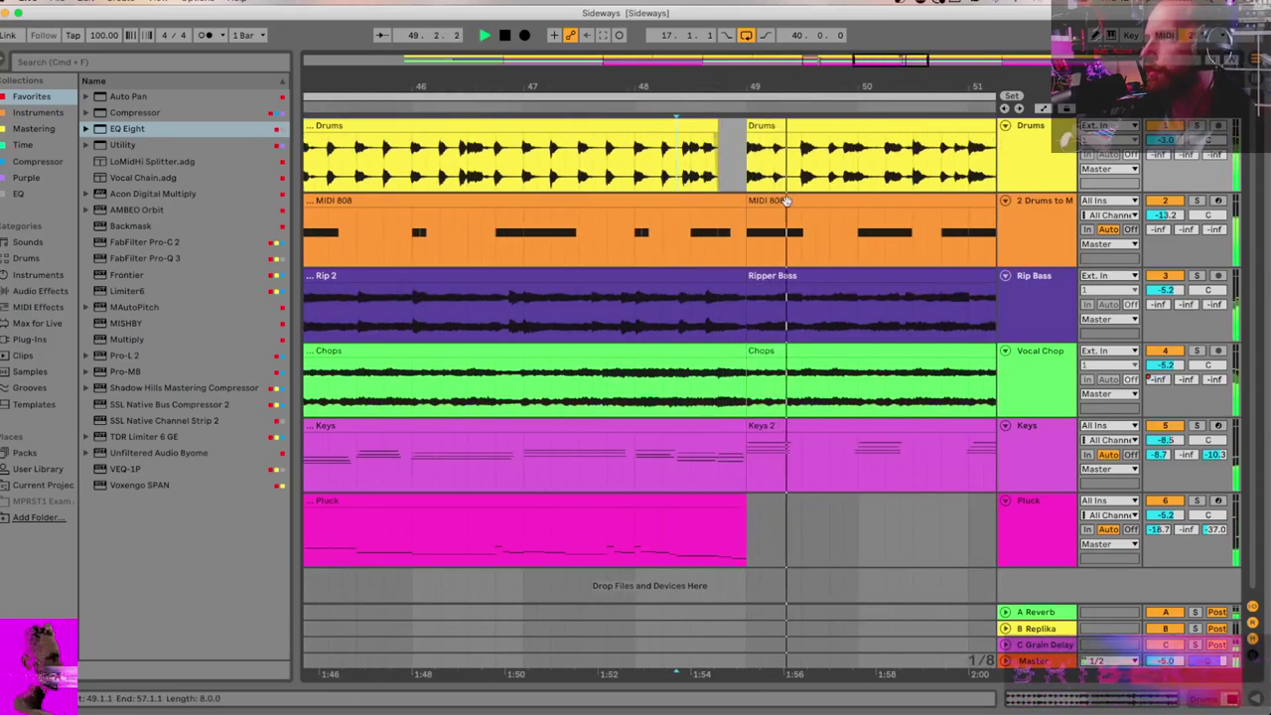
{"action": "key", "text": "minus"}
{"action": "key", "text": "minus"}
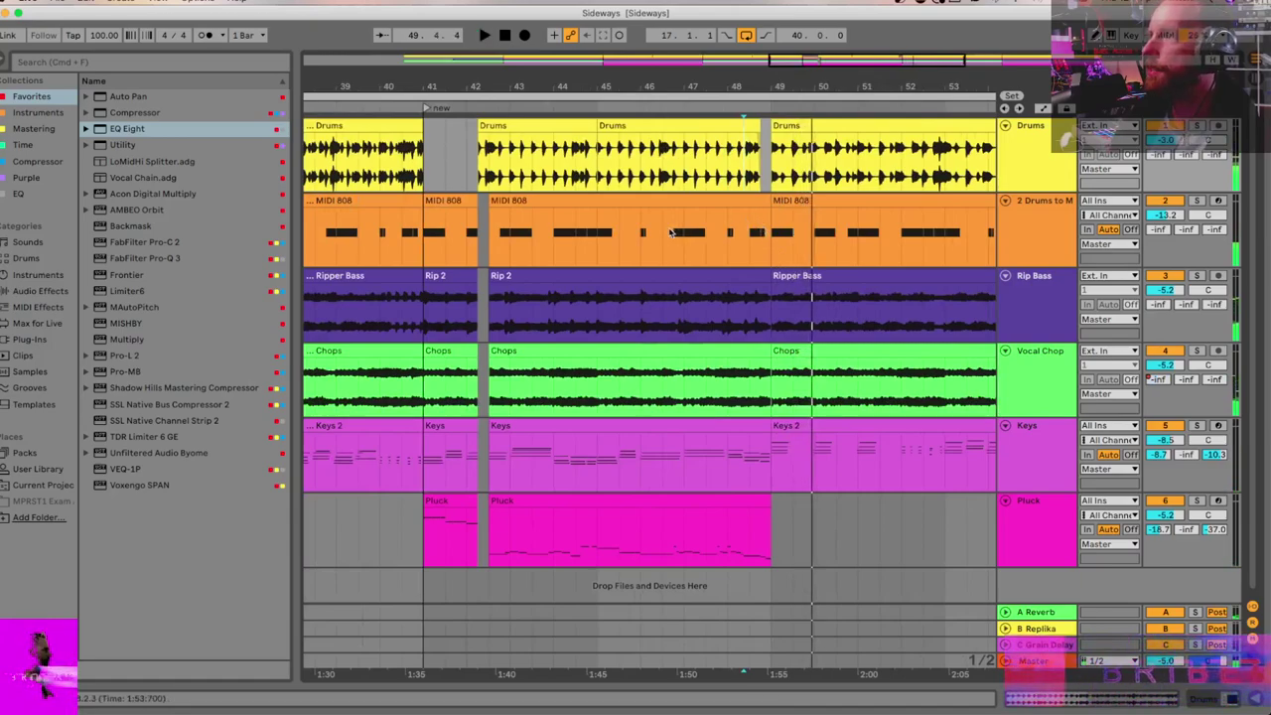
{"action": "left_click", "coordinate": [683, 293]}
{"action": "key", "text": "space"}
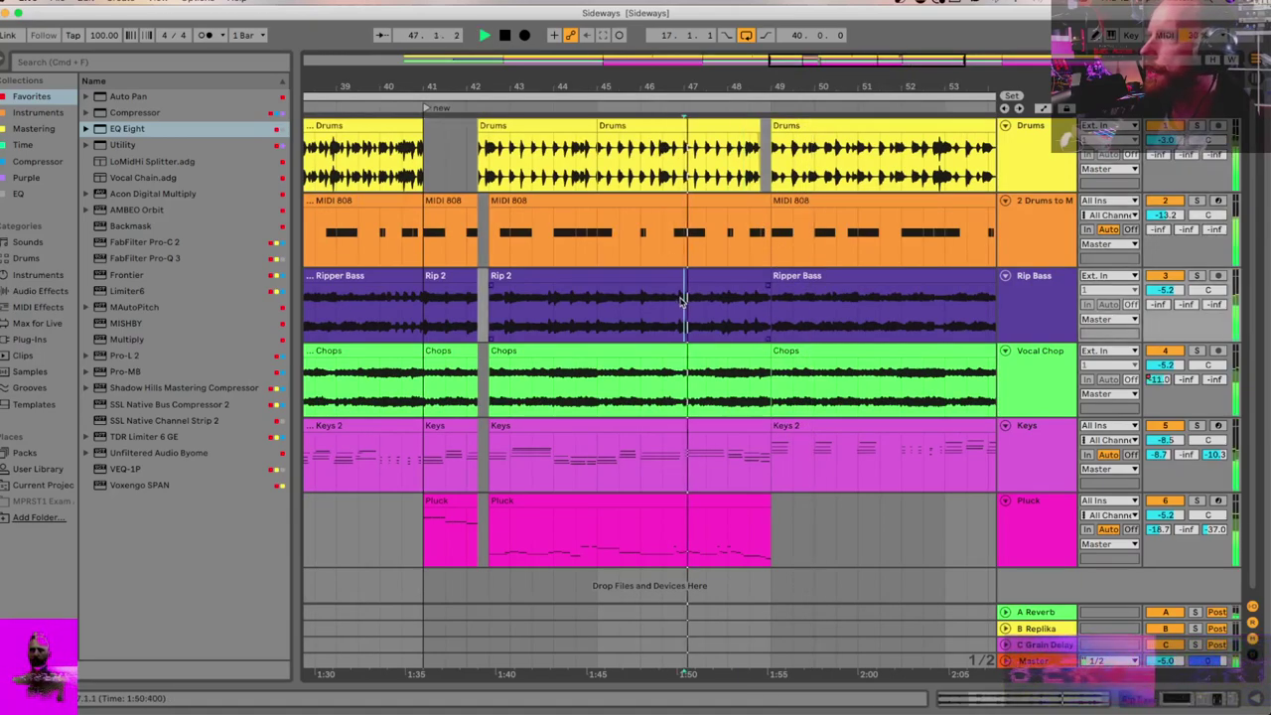
Step: Solo the Rip Bass track, open its devices and raise the Q of EQ Eight's low-cut filter to 1.19
{"action": "left_click", "coordinate": [1033, 296]}
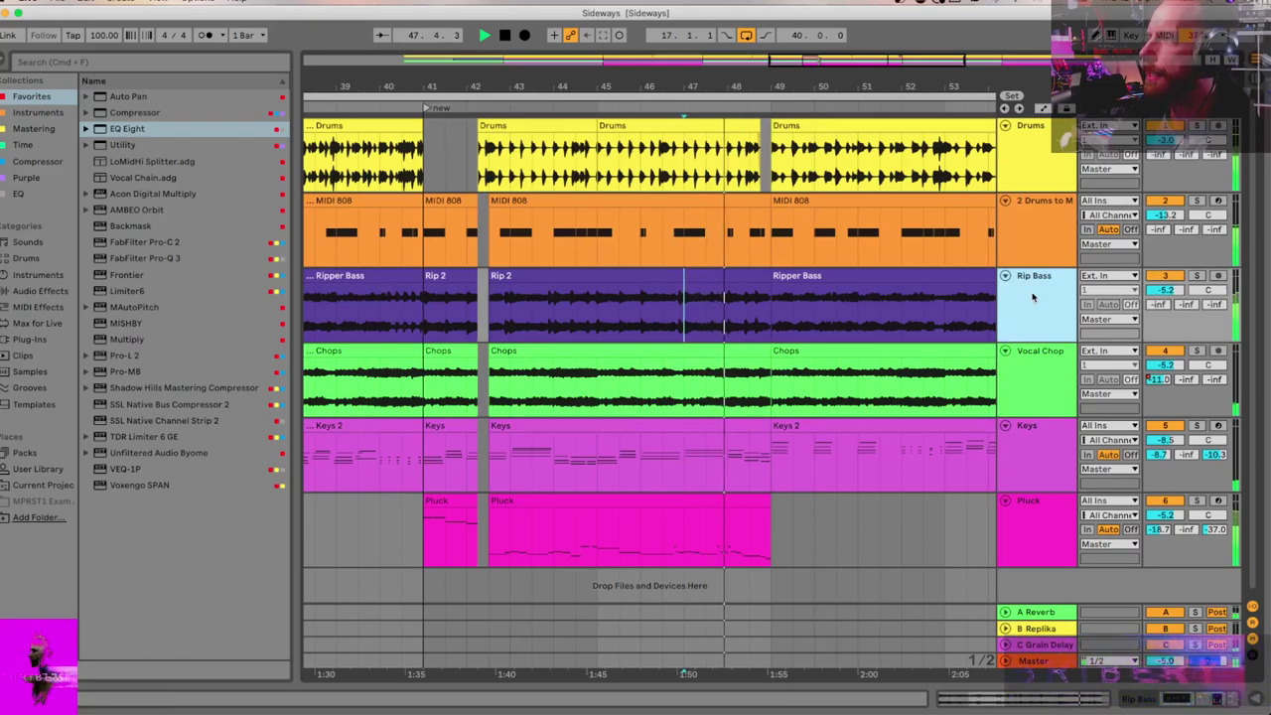
{"action": "double_click", "coordinate": [1032, 296]}
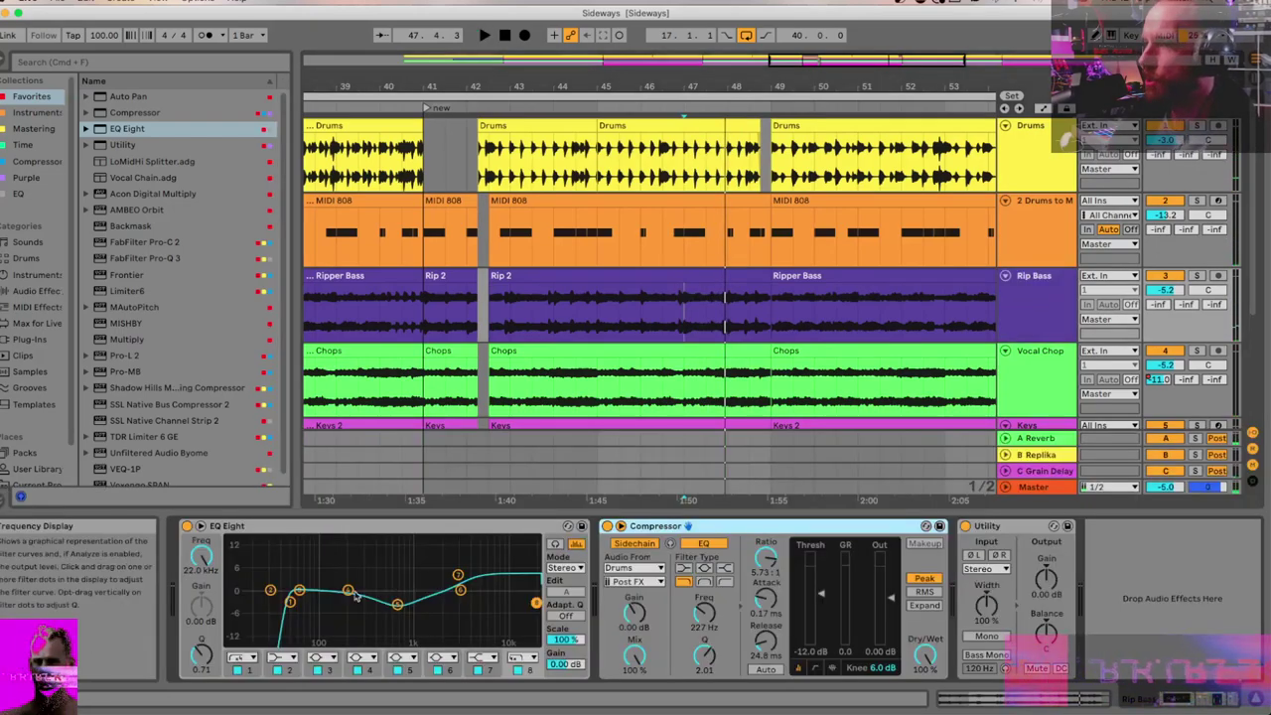
{"action": "left_click", "coordinate": [291, 603]}
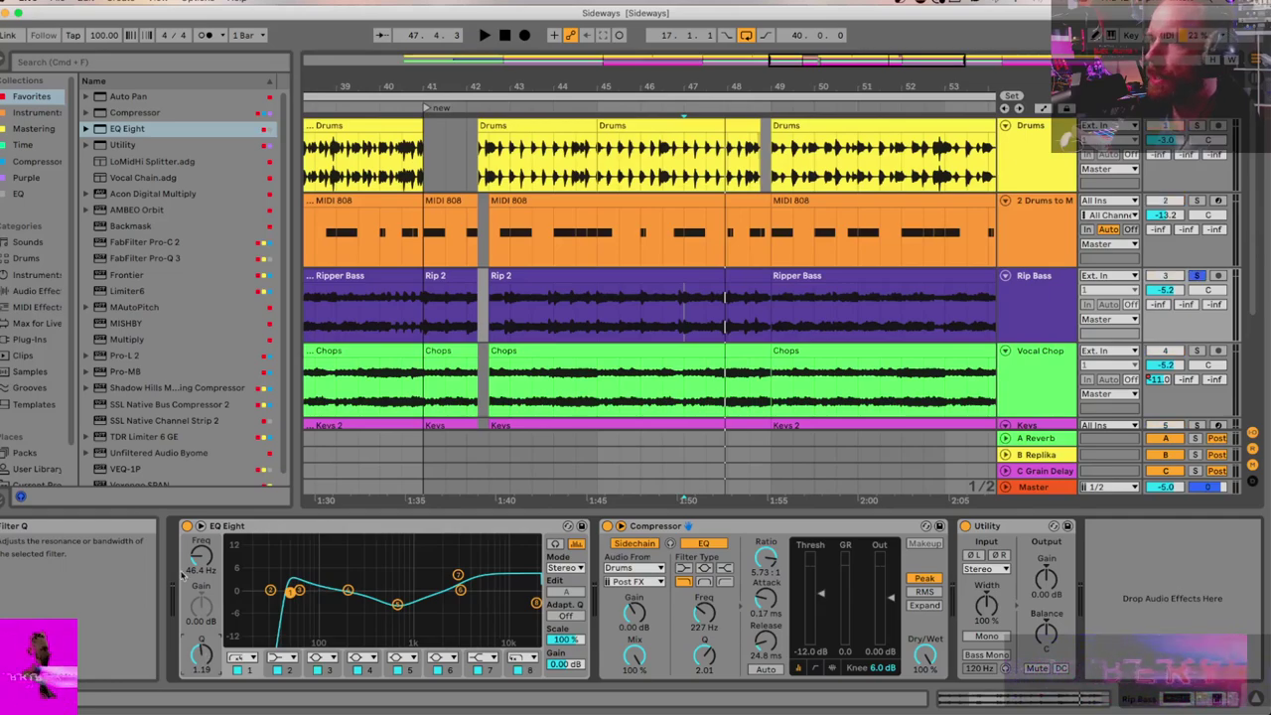
Step: Automate the Rip Bass EQ Eight low-cut frequency to rise from bar 47 to about 1.83 kHz at bar 49, then drop back to 46.4 Hz
{"action": "key", "text": "a"}
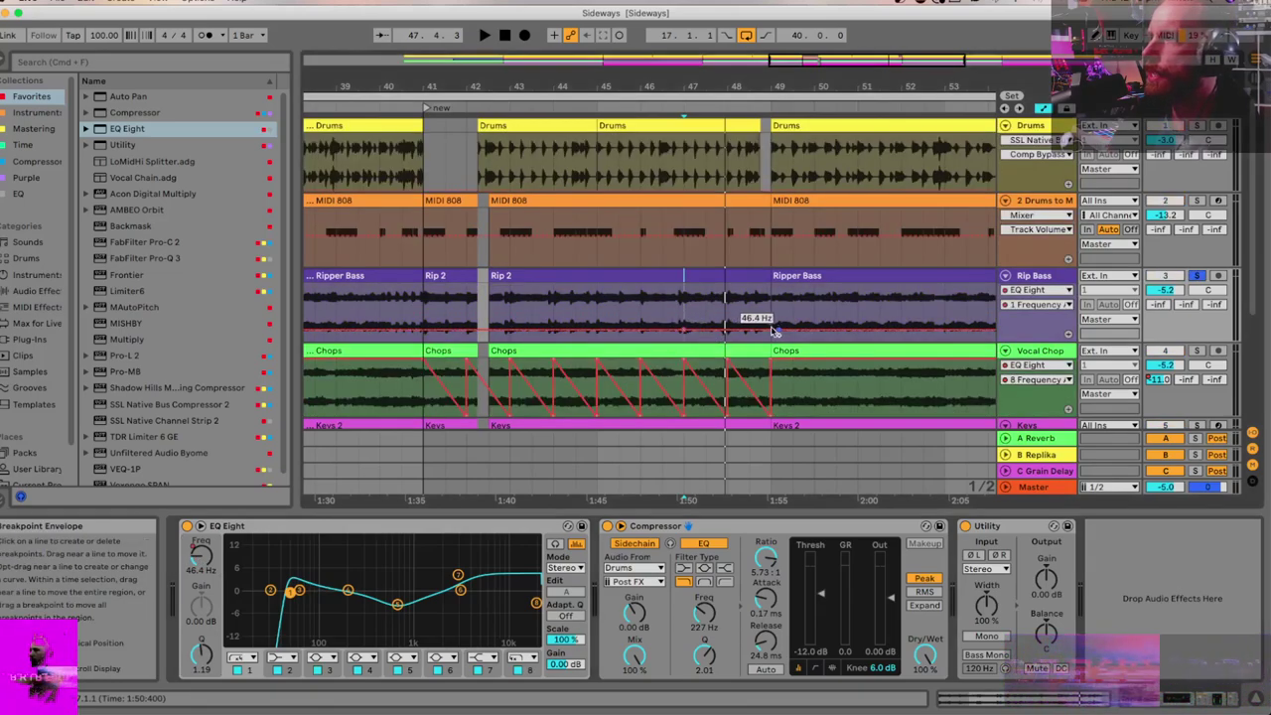
{"action": "left_click_drag", "start_coordinate": [772, 332], "coordinate": [747, 300]}
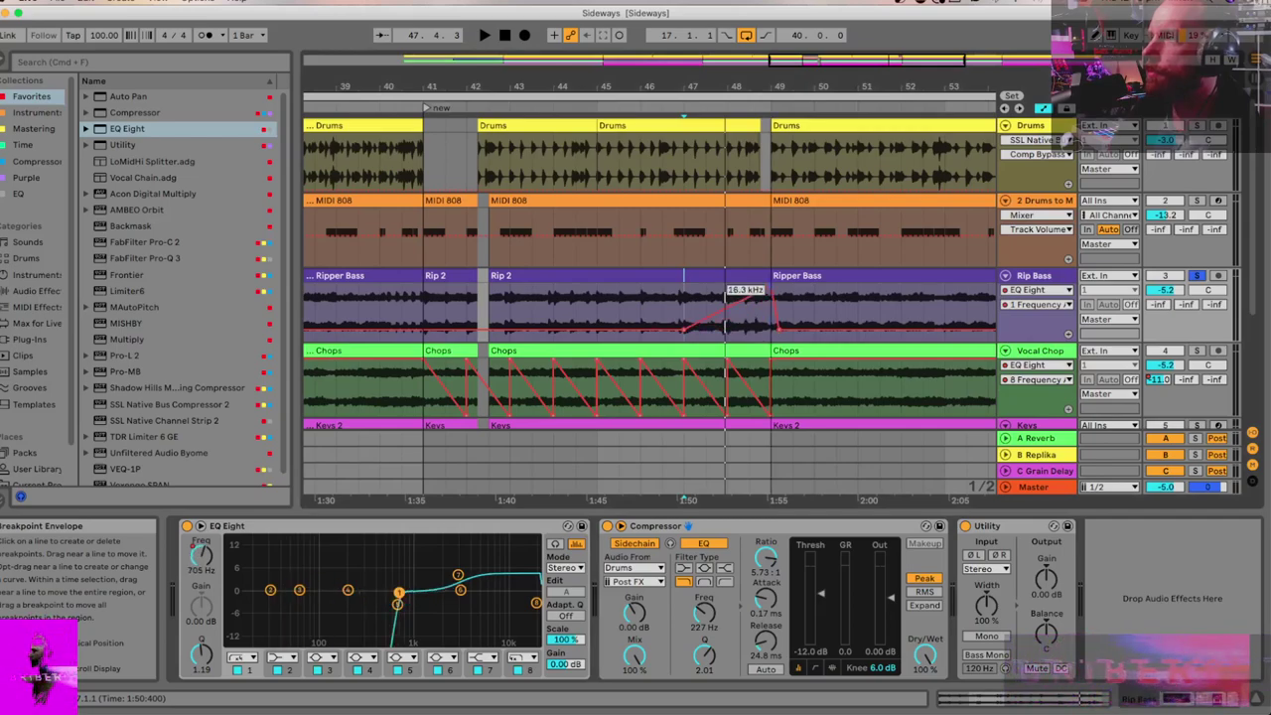
{"action": "key", "text": "space"}
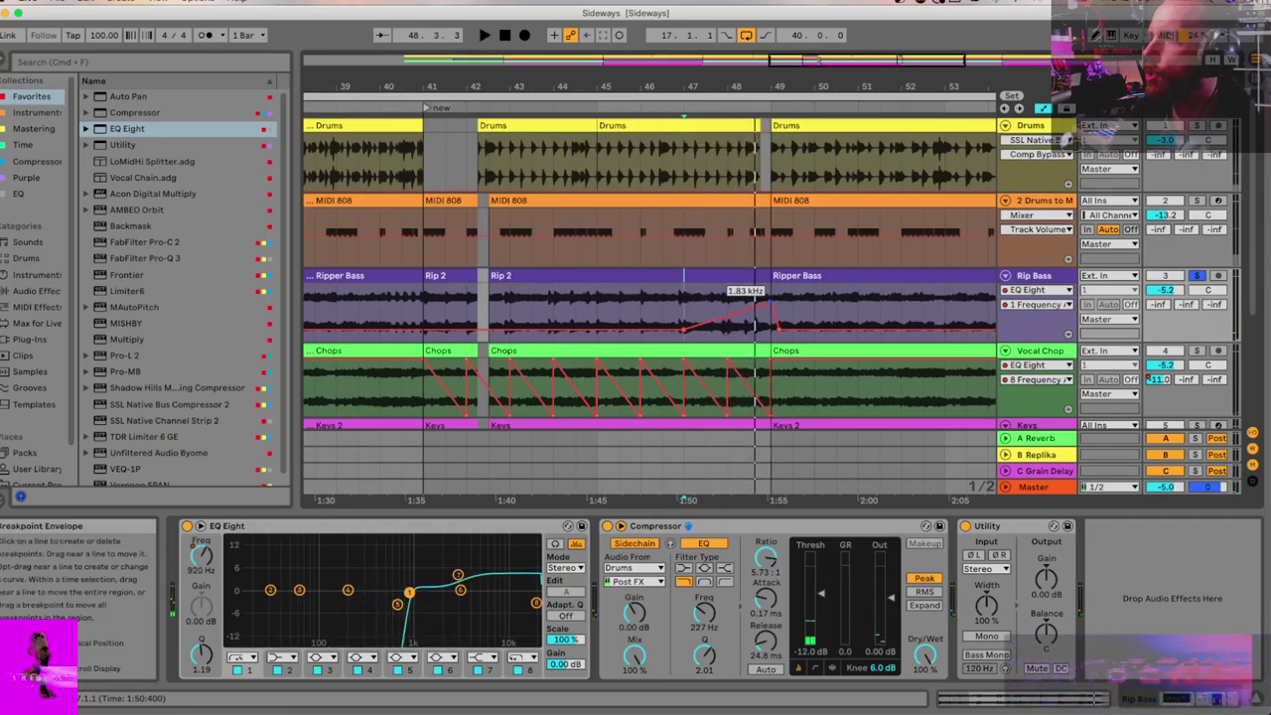
Step: Automate the Rip Bass A-Reverb send to ramp up from bar 47 and fall away at bar 49, and audition the transition
{"action": "key", "text": "super+z"}
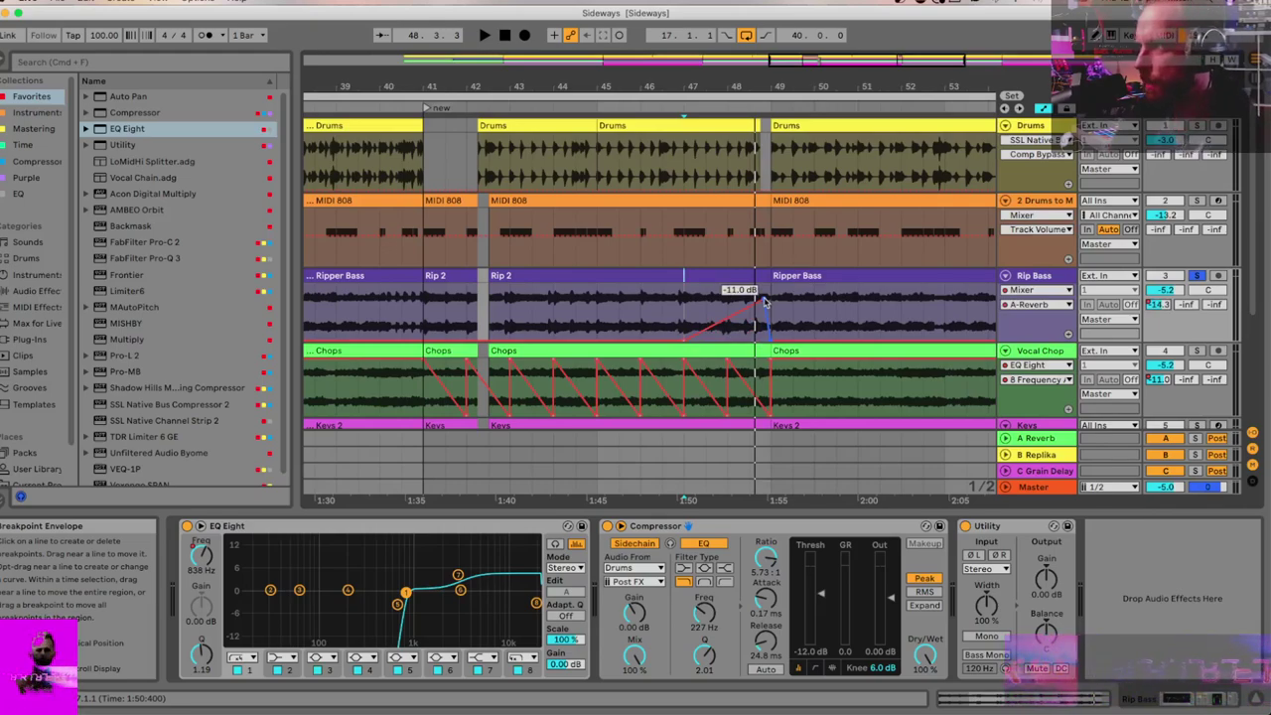
{"action": "key", "text": "space"}
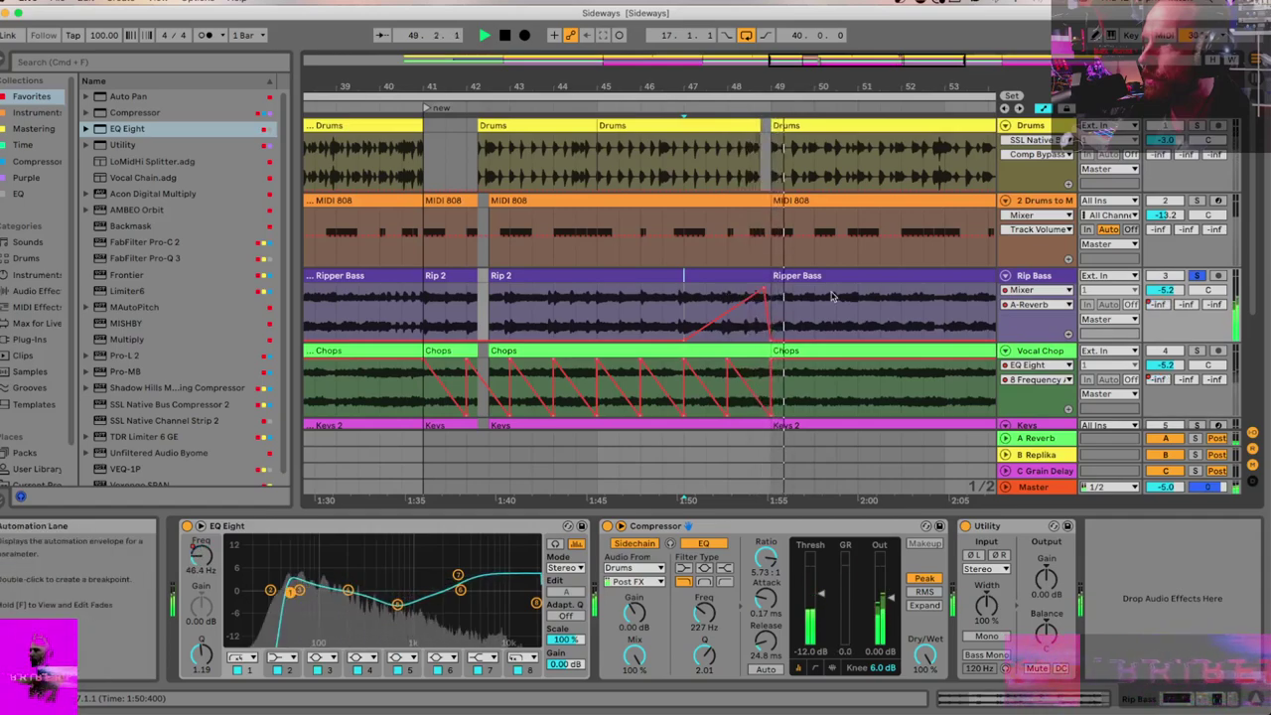
{"action": "scroll", "coordinate": [832, 296], "scroll_direction": "down", "scroll_amount": 1}
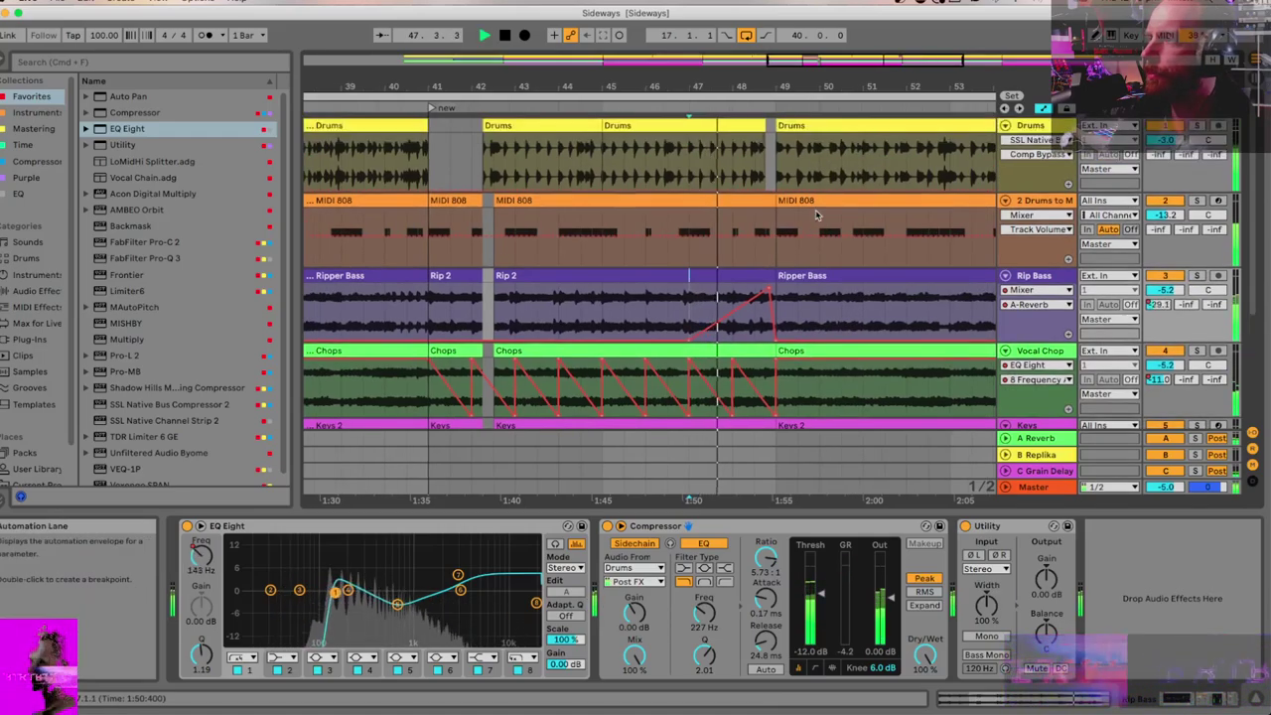
{"action": "scroll", "coordinate": [816, 214], "scroll_direction": "down", "scroll_amount": 4}
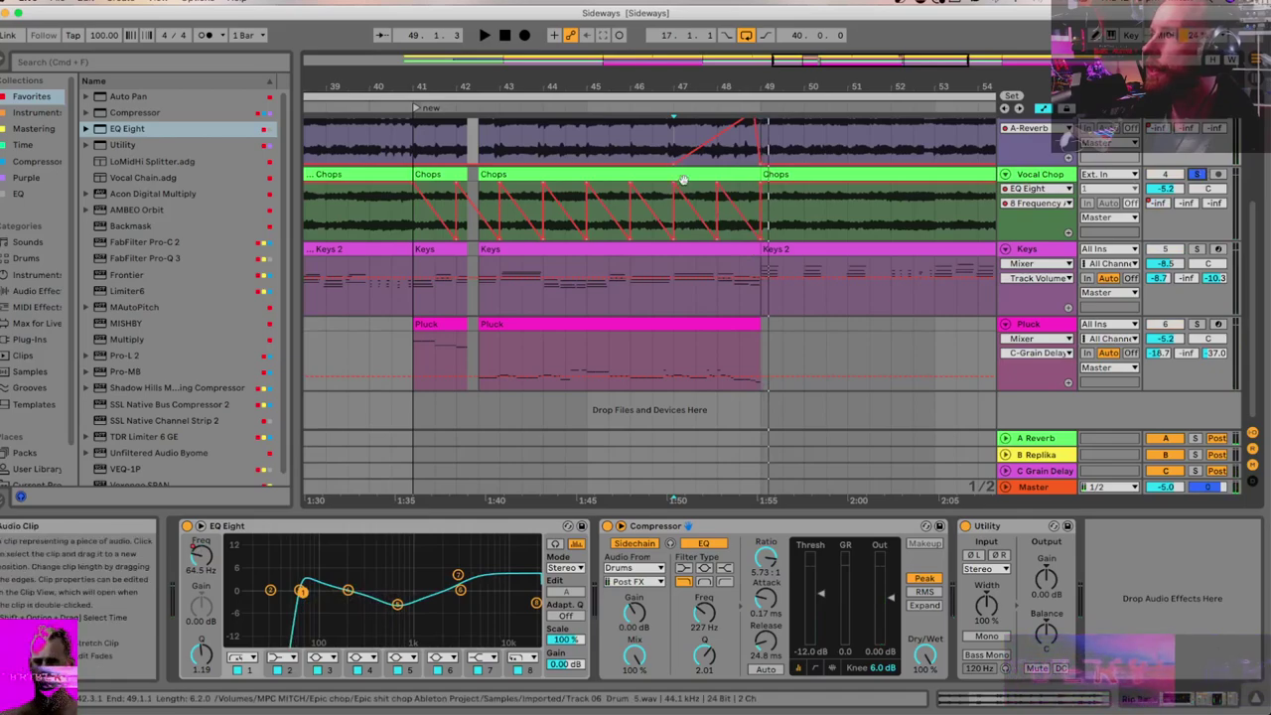
Step: Audition the soloed Vocal Chop track before bar 49 and raise its A-Reverb send to -7.0 dB from 48.1 to 48.3
{"action": "left_click", "coordinate": [683, 180]}
{"action": "key", "text": "plus"}
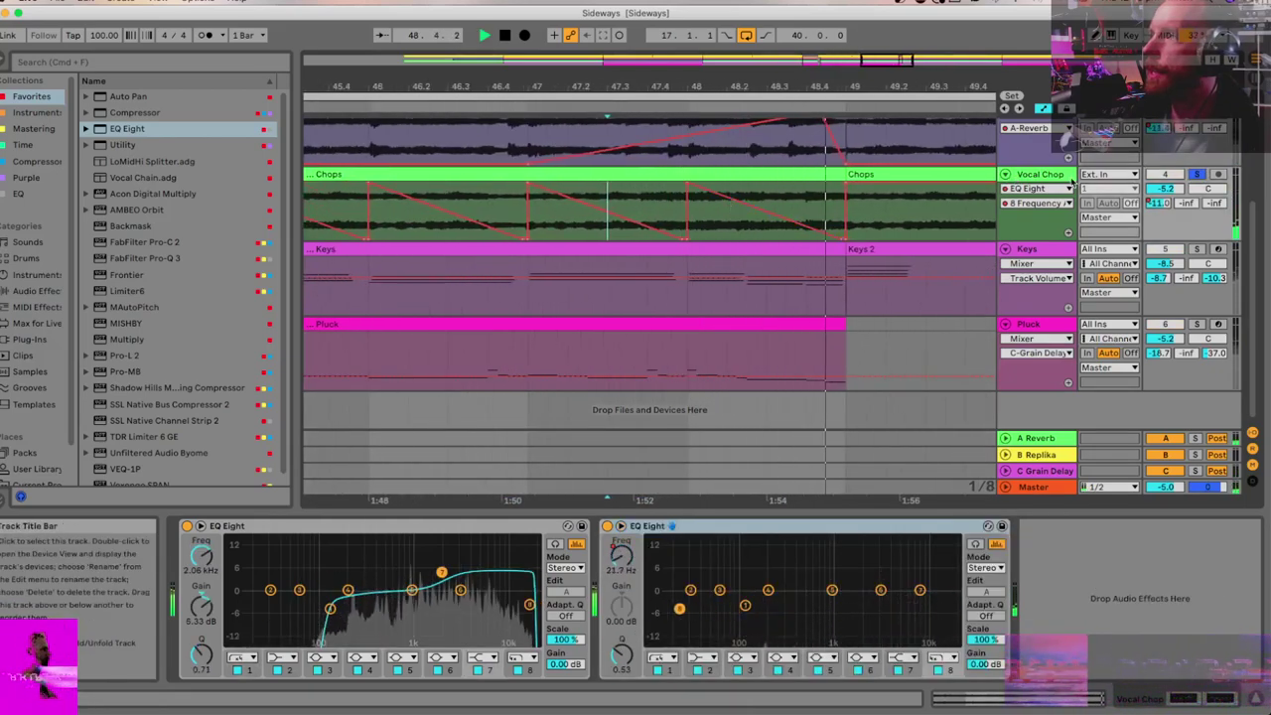
{"action": "key", "text": "space"}
{"action": "left_click", "coordinate": [1158, 203]}
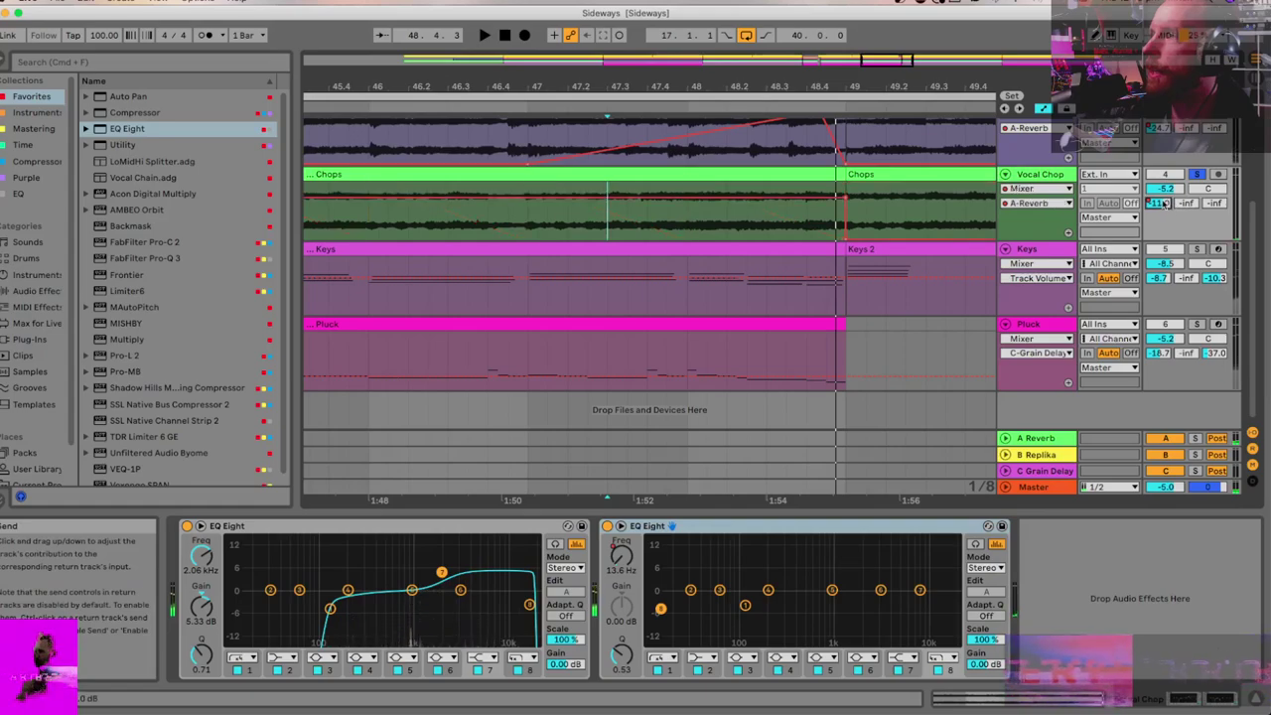
{"action": "key", "text": "space"}
{"action": "left_click", "coordinate": [687, 218]}
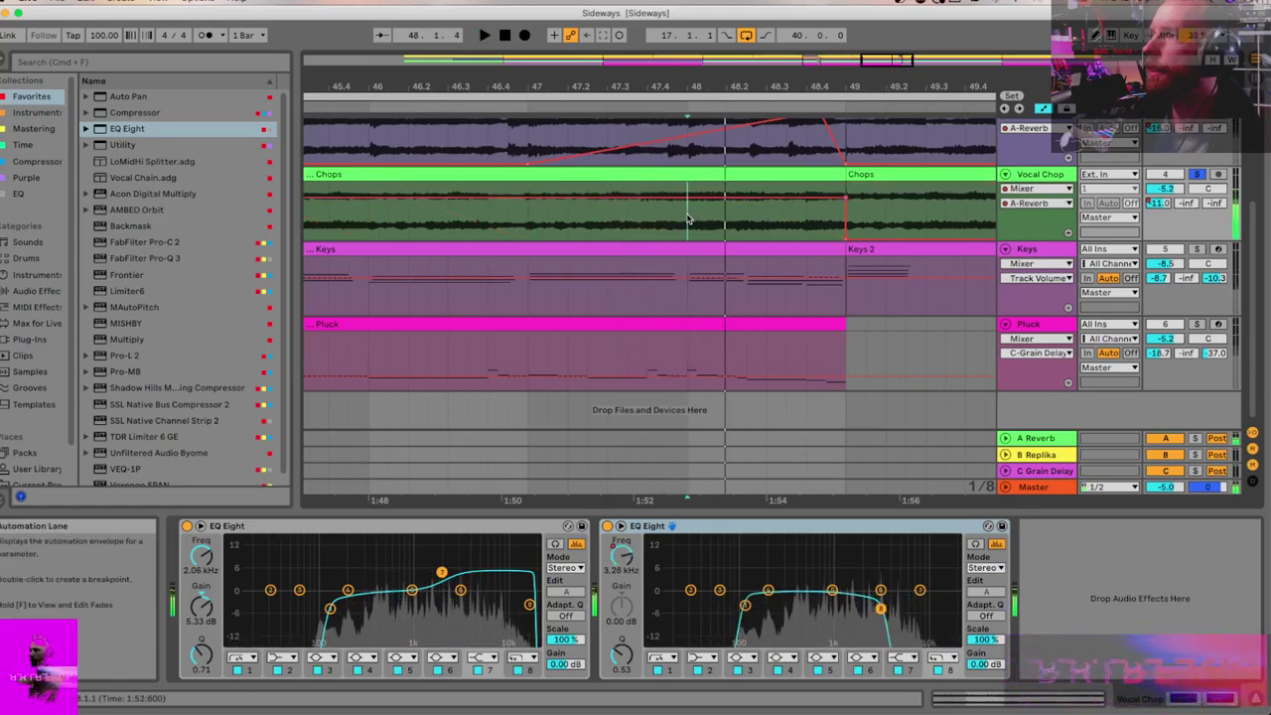
{"action": "left_click_drag", "start_coordinate": [687, 219], "coordinate": [765, 219]}
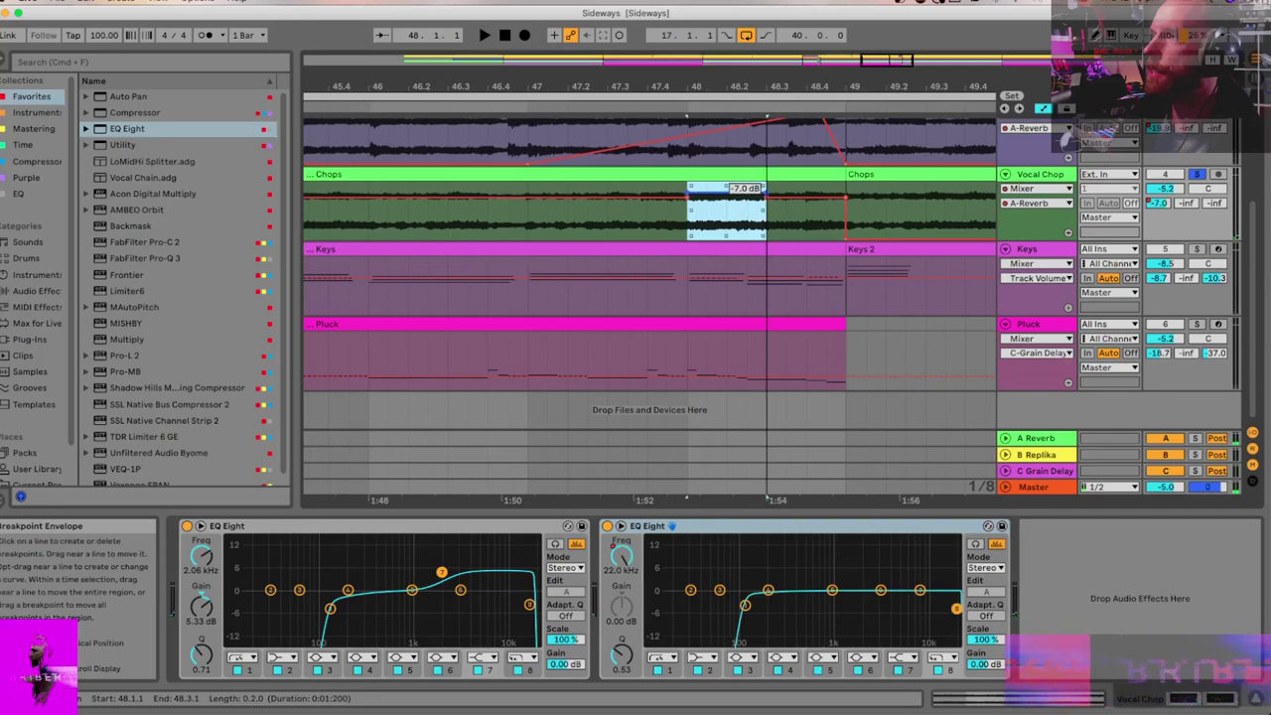
Step: Raise the Vocal Chop B-Replika send to -14.0 dB between 48.1 and 48.3 while auditioning it
{"action": "left_click", "coordinate": [1184, 204]}
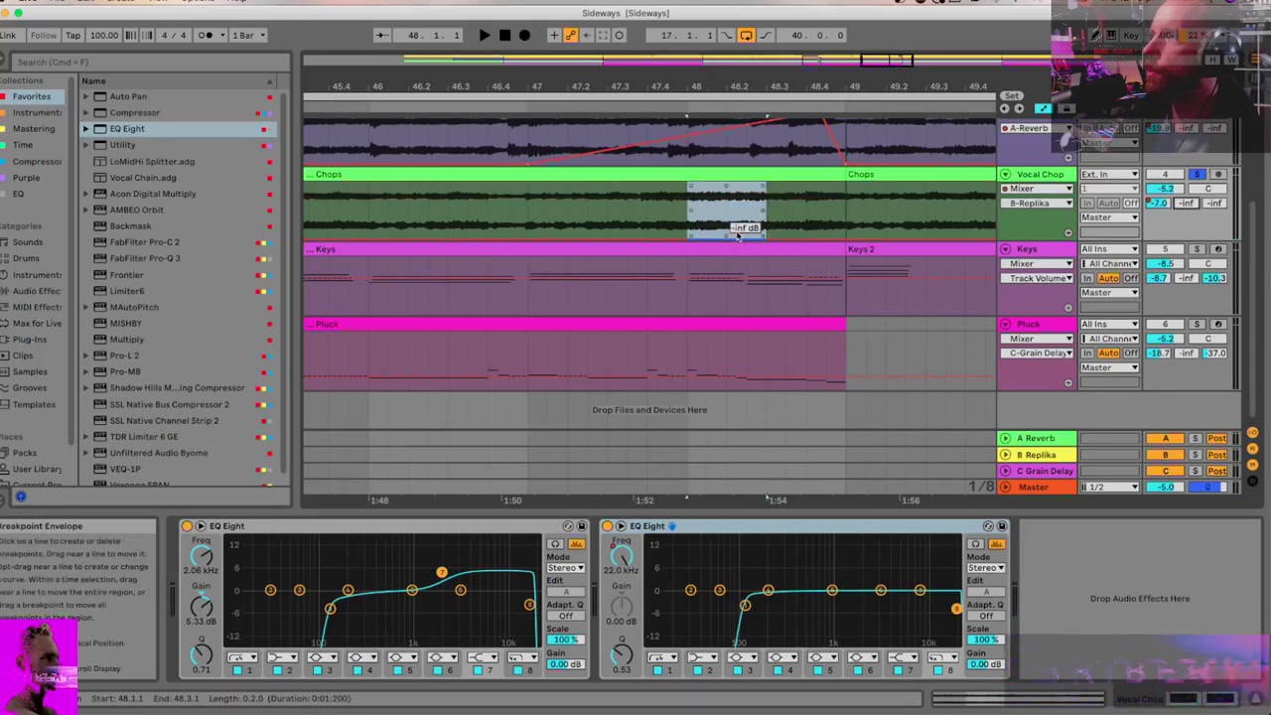
{"action": "key", "text": "space"}
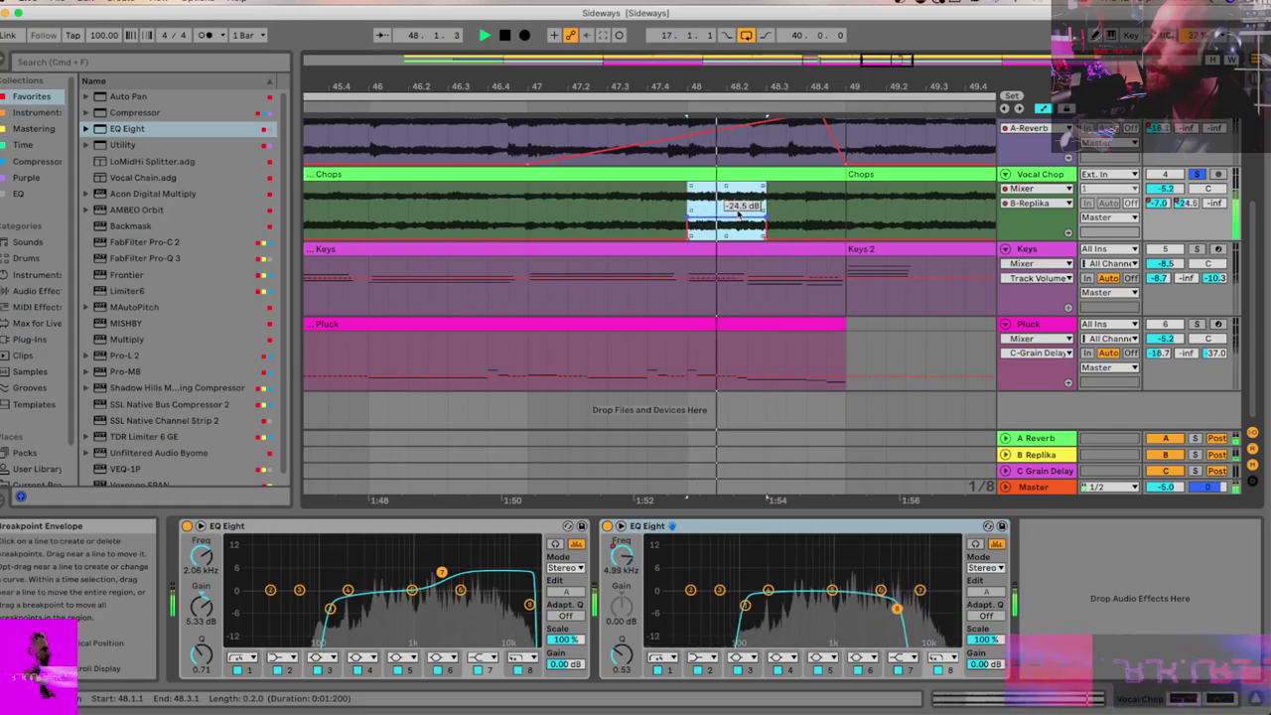
{"action": "left_click_drag", "start_coordinate": [740, 208], "coordinate": [740, 197]}
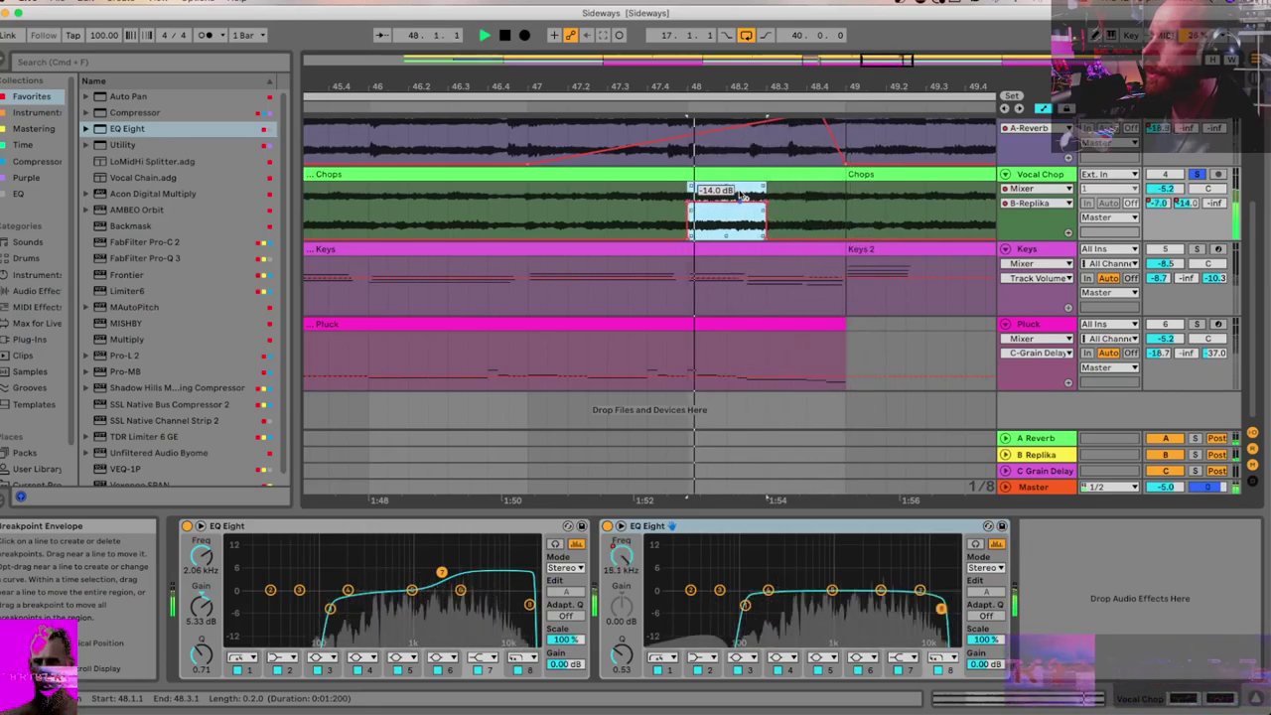
{"action": "key", "text": "space"}
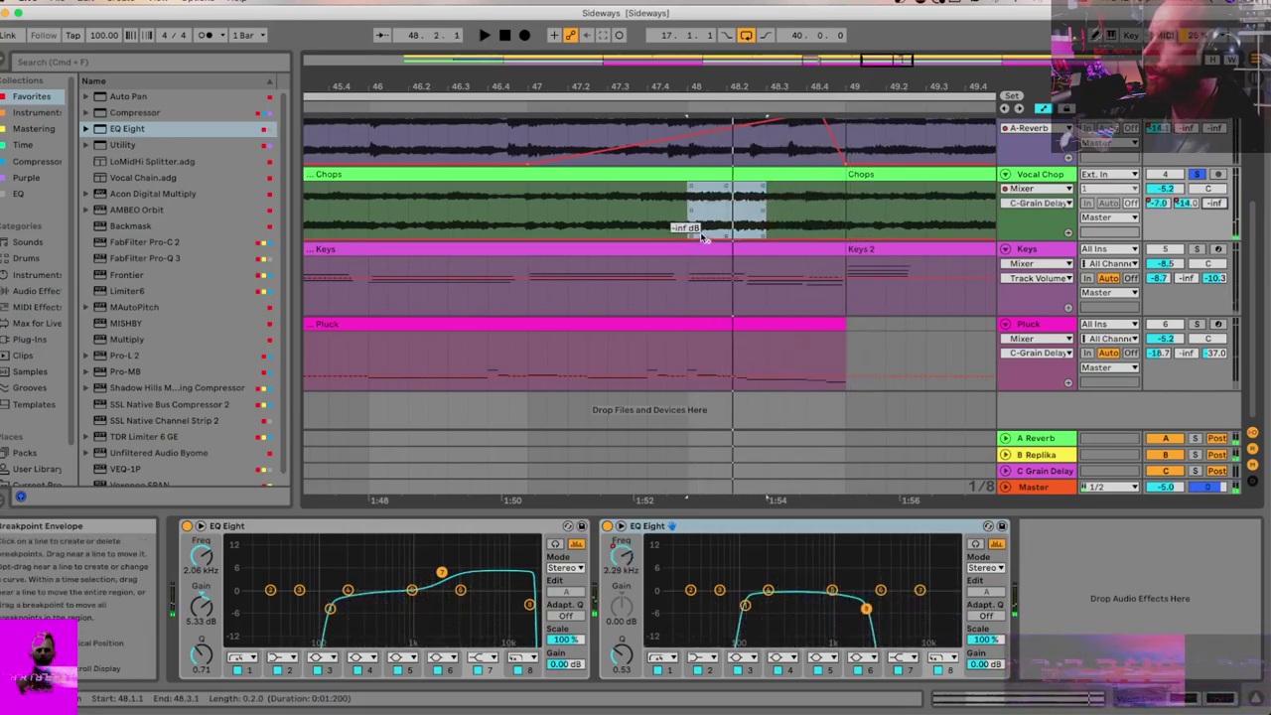
Step: Raise the Vocal Chop C-Grain Delay send to -10.0 dB from 48.1 to 48.3, audition it and unsolo the track
{"action": "left_click_drag", "start_coordinate": [707, 231], "coordinate": [707, 238]}
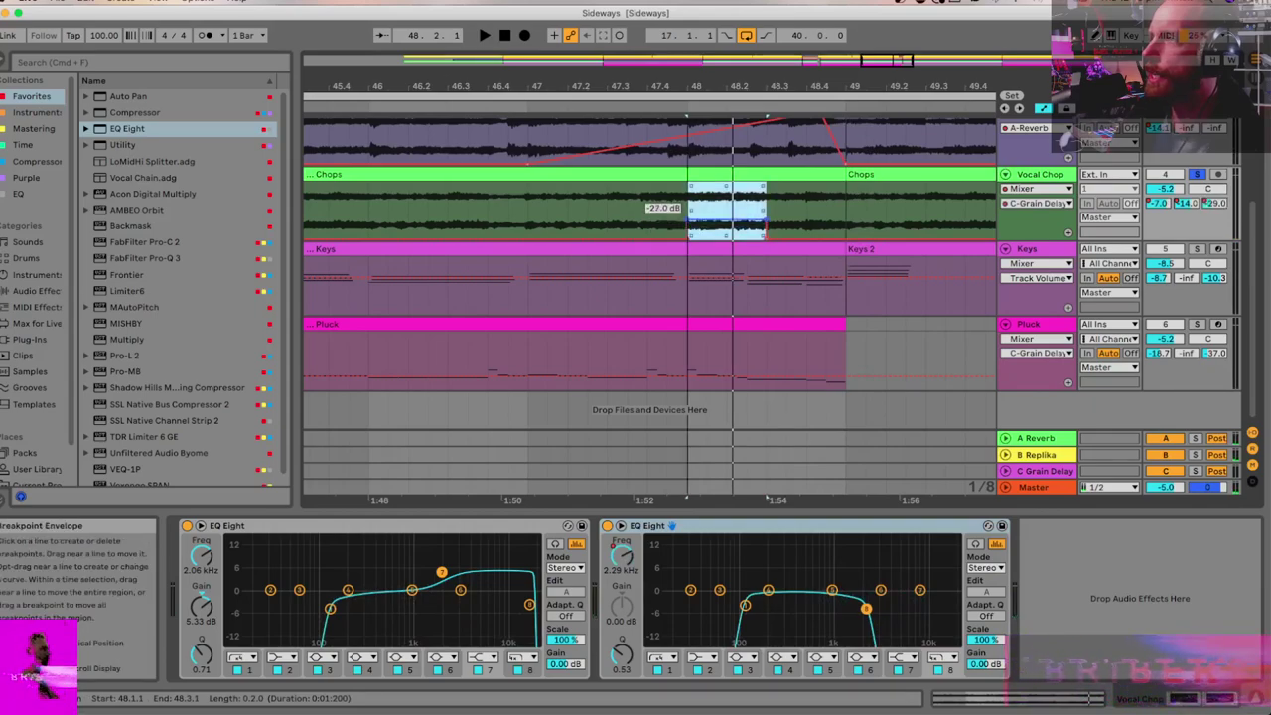
{"action": "key", "text": "space"}
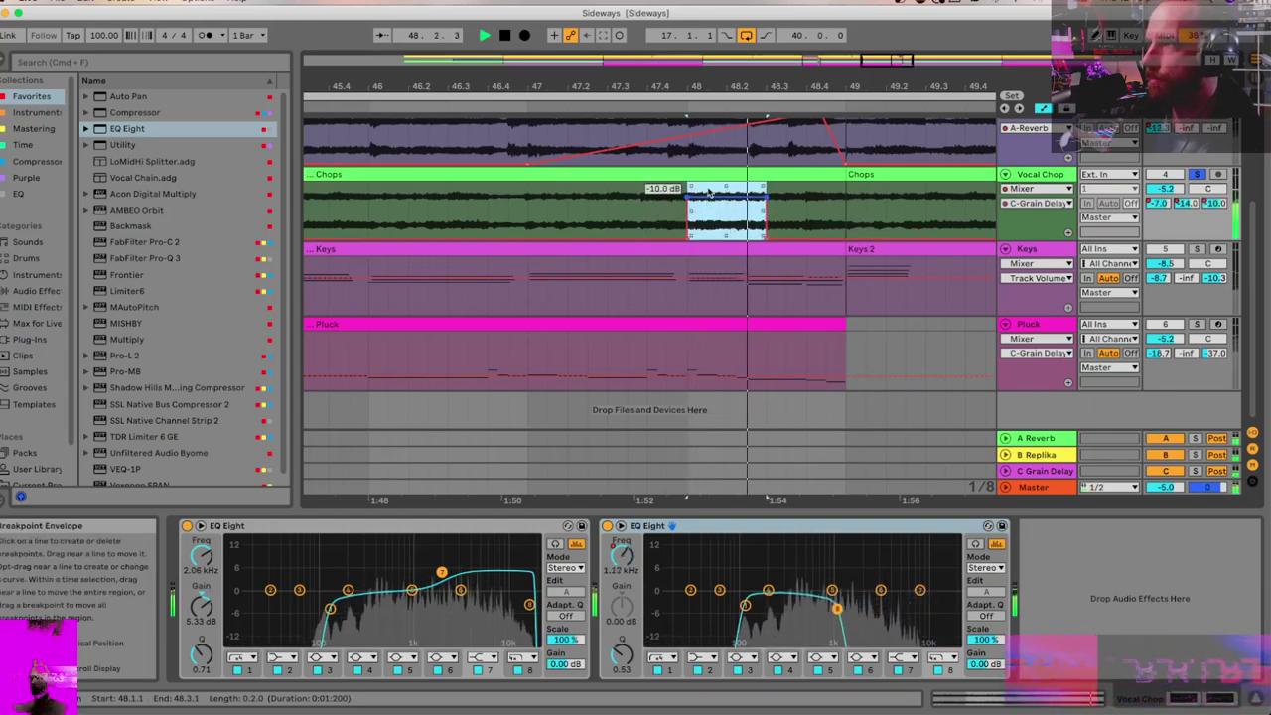
{"action": "scroll", "coordinate": [708, 192], "scroll_direction": "down", "scroll_amount": 5}
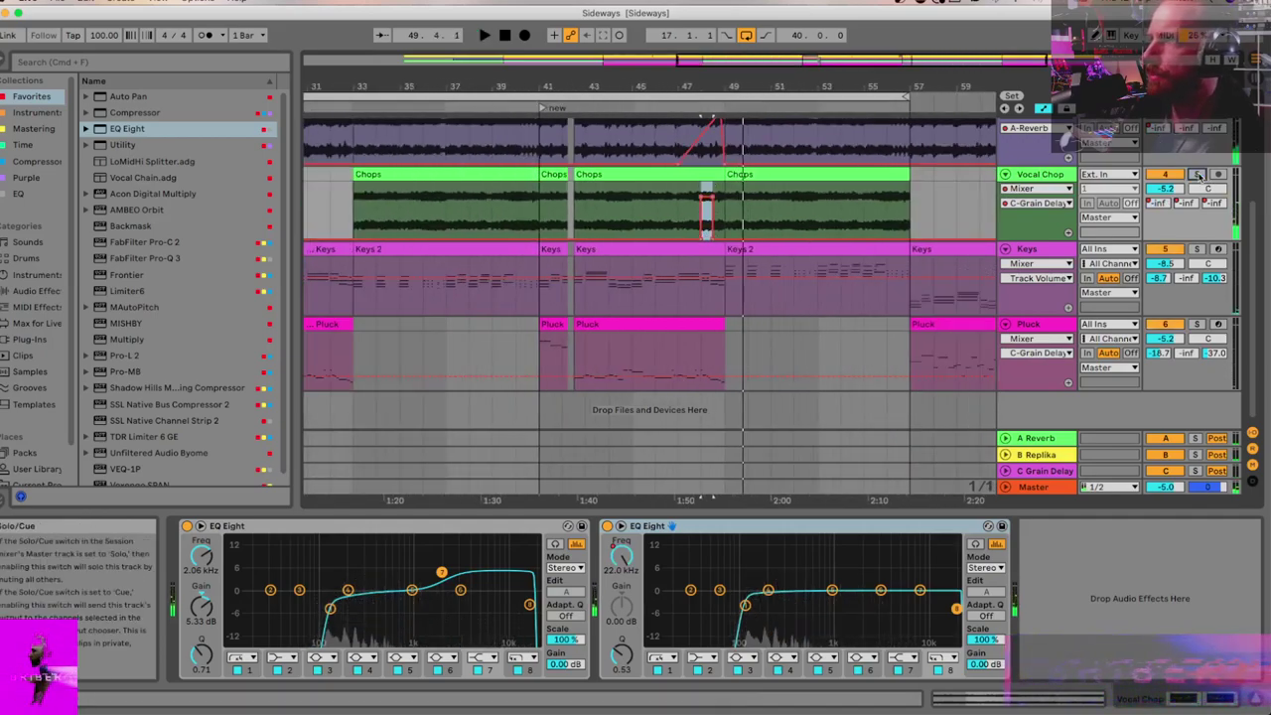
Step: Play the full arrangement from bar 40 and examine how the gap and section from bar 41 sound with all tracks
{"action": "scroll", "coordinate": [551, 204], "scroll_direction": "up", "scroll_amount": 3}
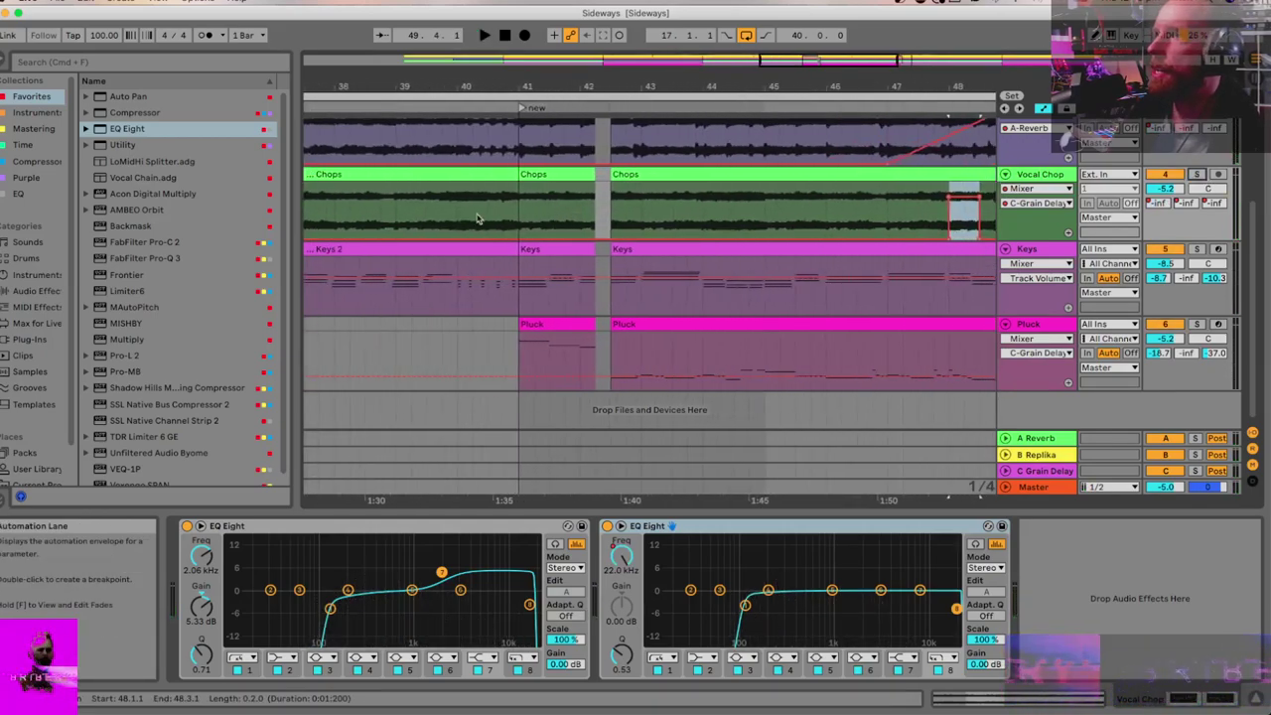
{"action": "left_click", "coordinate": [475, 213]}
{"action": "key", "text": "space"}
{"action": "scroll", "coordinate": [474, 213], "scroll_direction": "up", "scroll_amount": 2}
{"action": "key", "text": "a"}
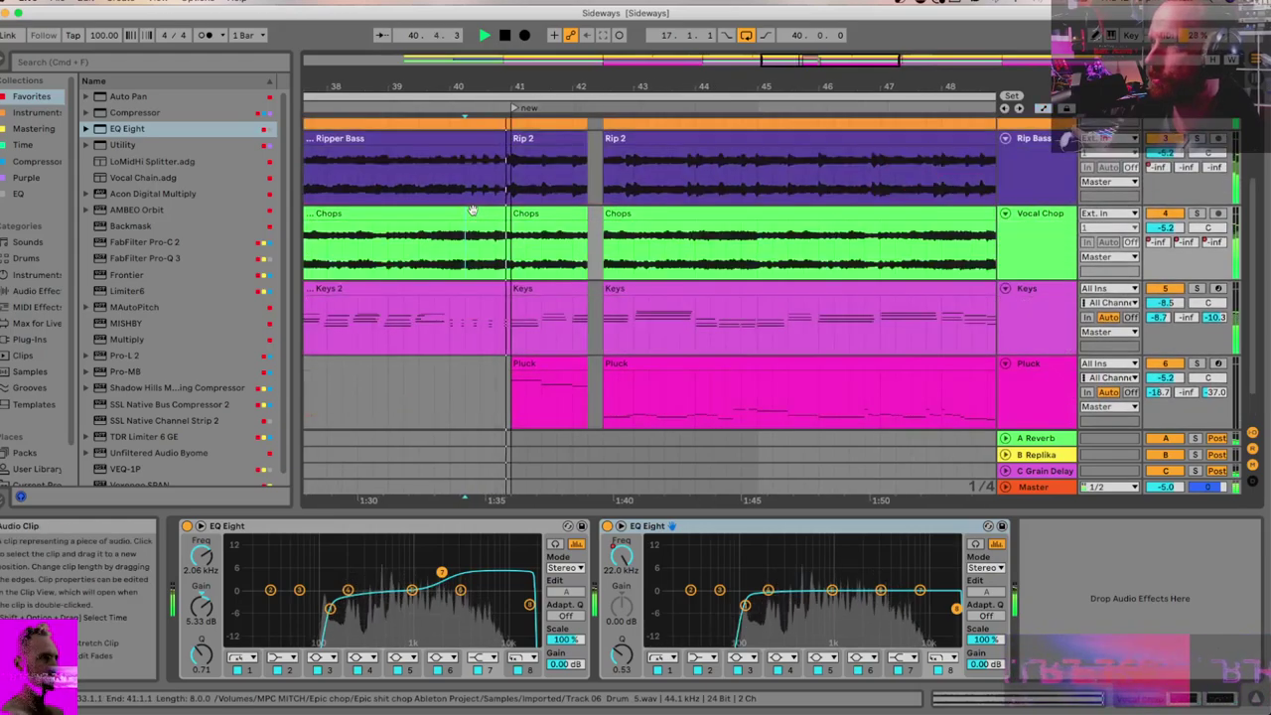
{"action": "scroll", "coordinate": [472, 210], "scroll_direction": "up", "scroll_amount": 2}
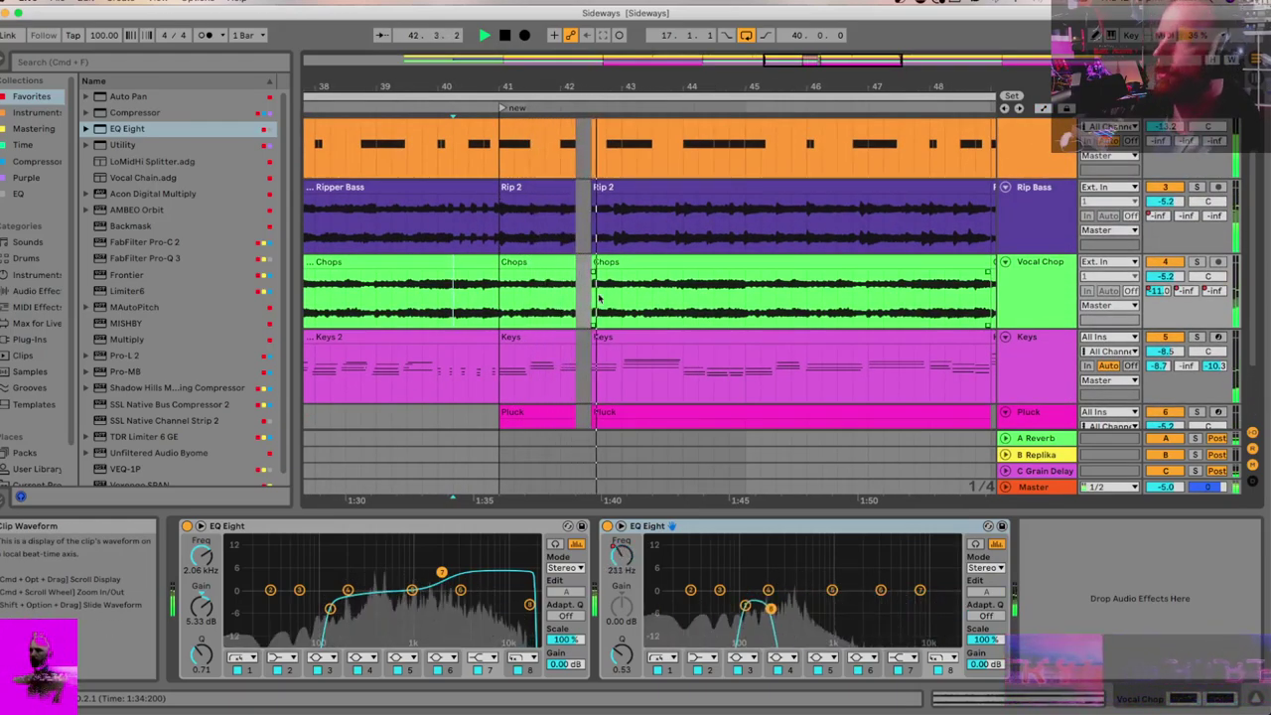
{"action": "scroll", "coordinate": [599, 298], "scroll_direction": "up", "scroll_amount": 4}
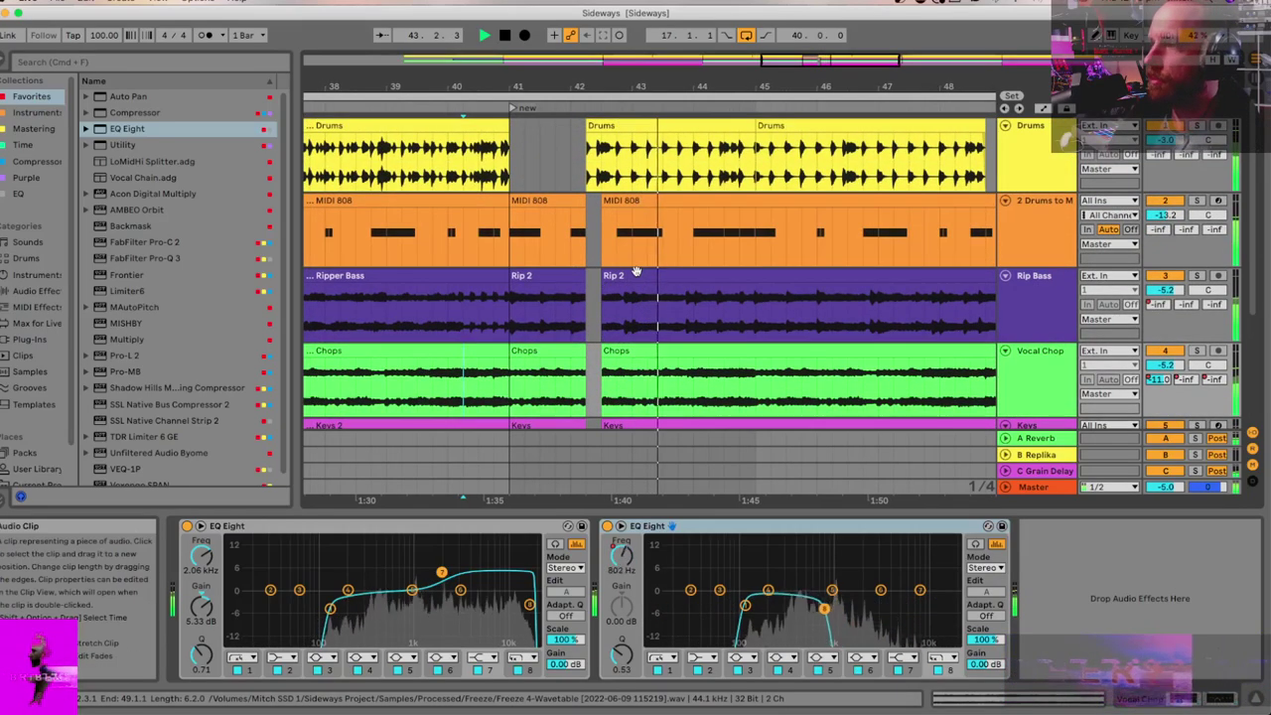
{"action": "scroll", "coordinate": [636, 270], "scroll_direction": "down", "scroll_amount": 4}
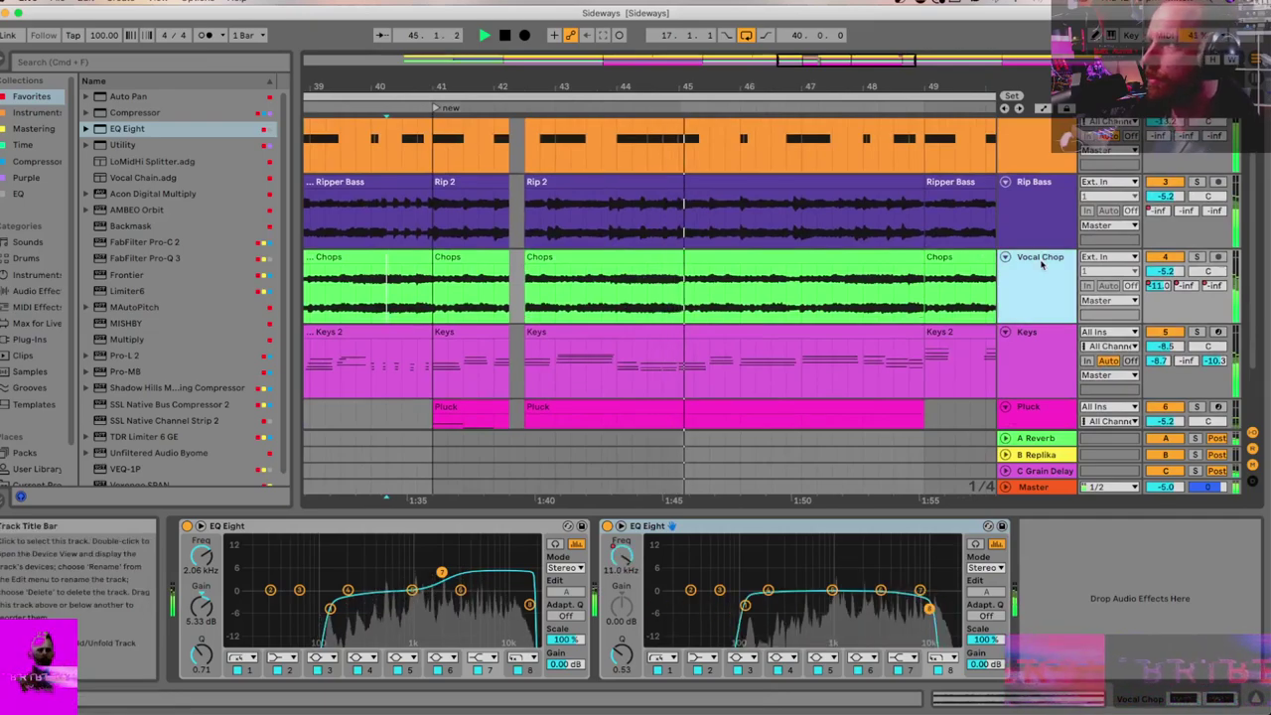
Step: Show the automation envelopes and follow playback through the Vocal Chop send effects at bar 48 into bar 49
{"action": "key", "text": "a"}
{"action": "left_click", "coordinate": [1037, 271]}
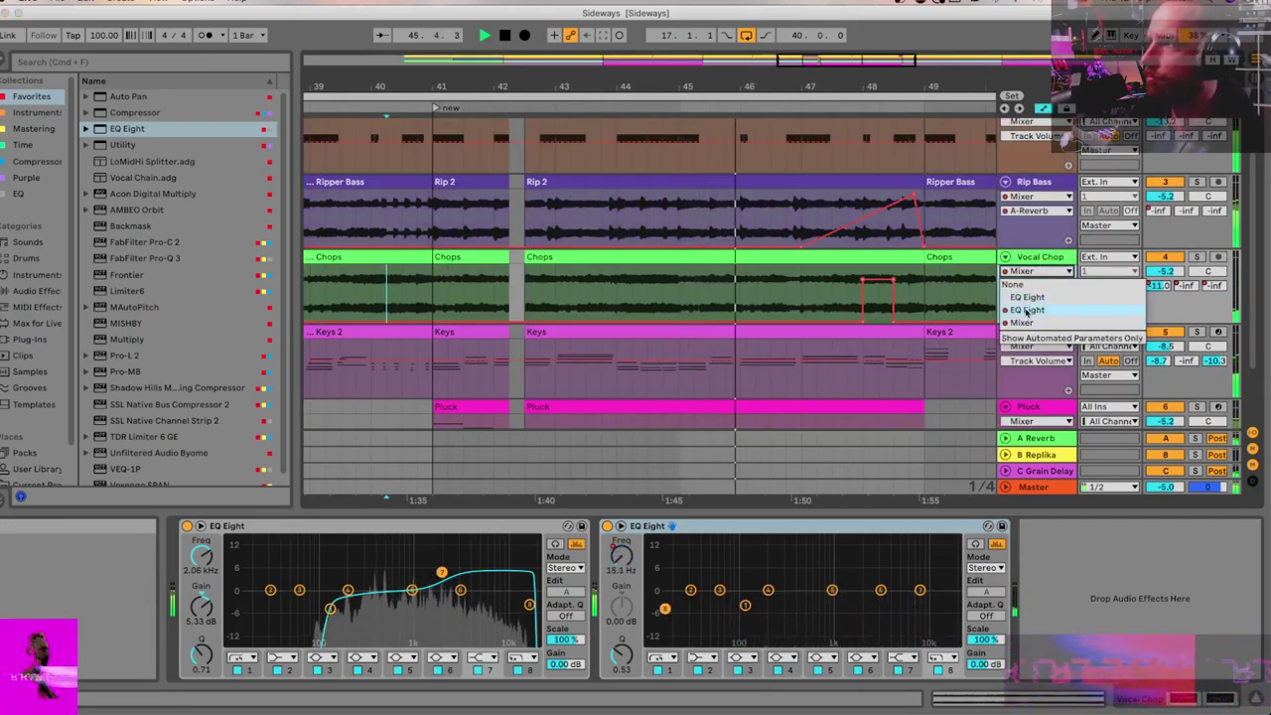
{"action": "key", "text": "Escape"}
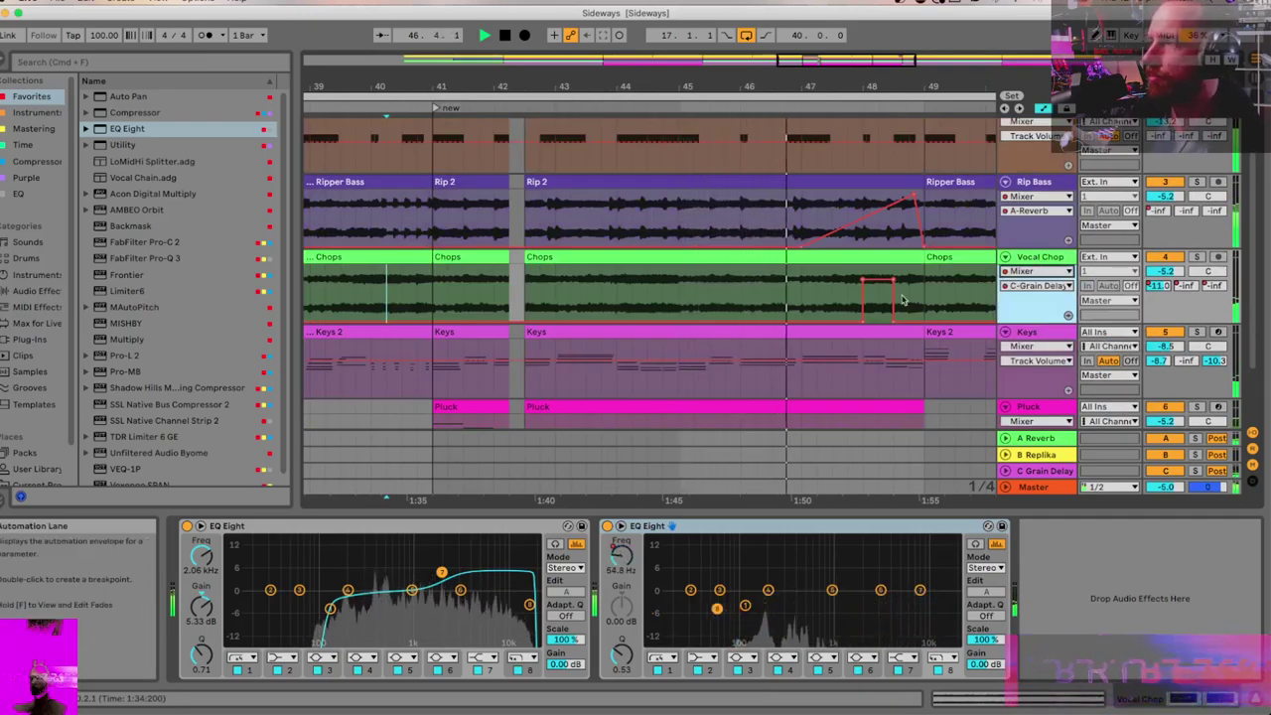
{"action": "scroll", "coordinate": [904, 300], "scroll_direction": "down", "scroll_amount": 3}
{"action": "scroll", "coordinate": [903, 300], "scroll_direction": "down", "scroll_amount": 1}
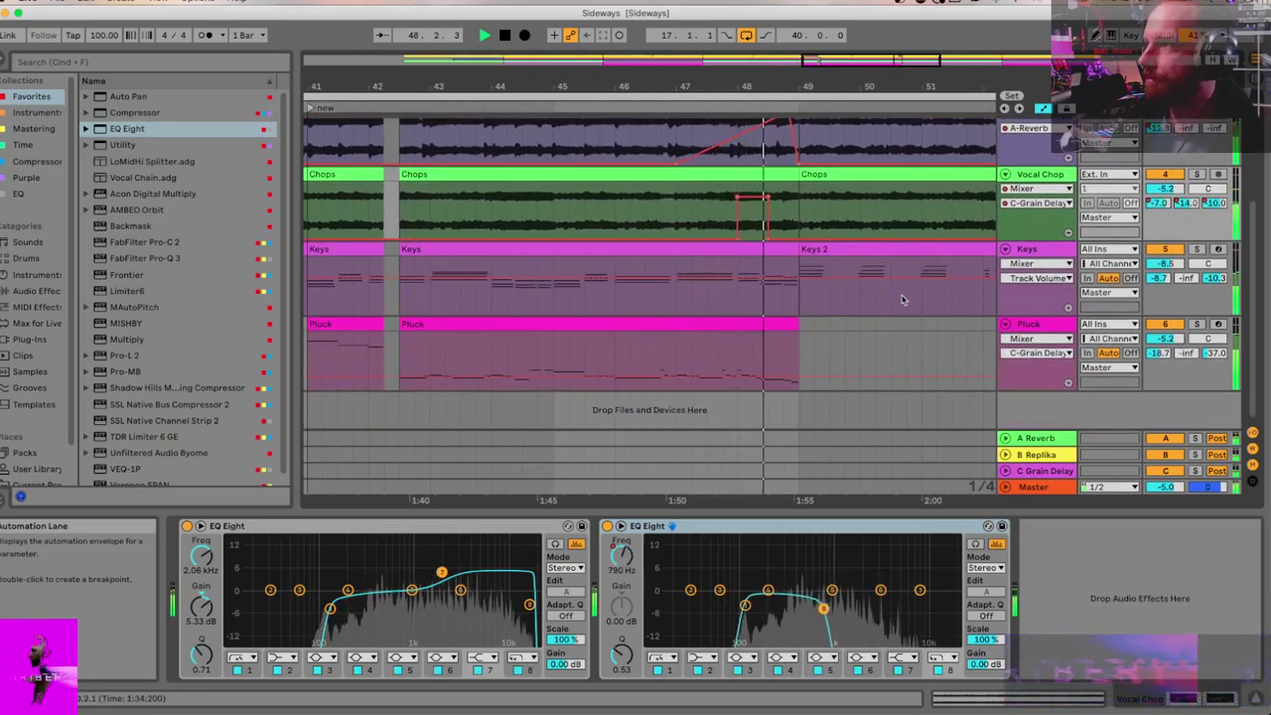
{"action": "key", "text": "minus"}
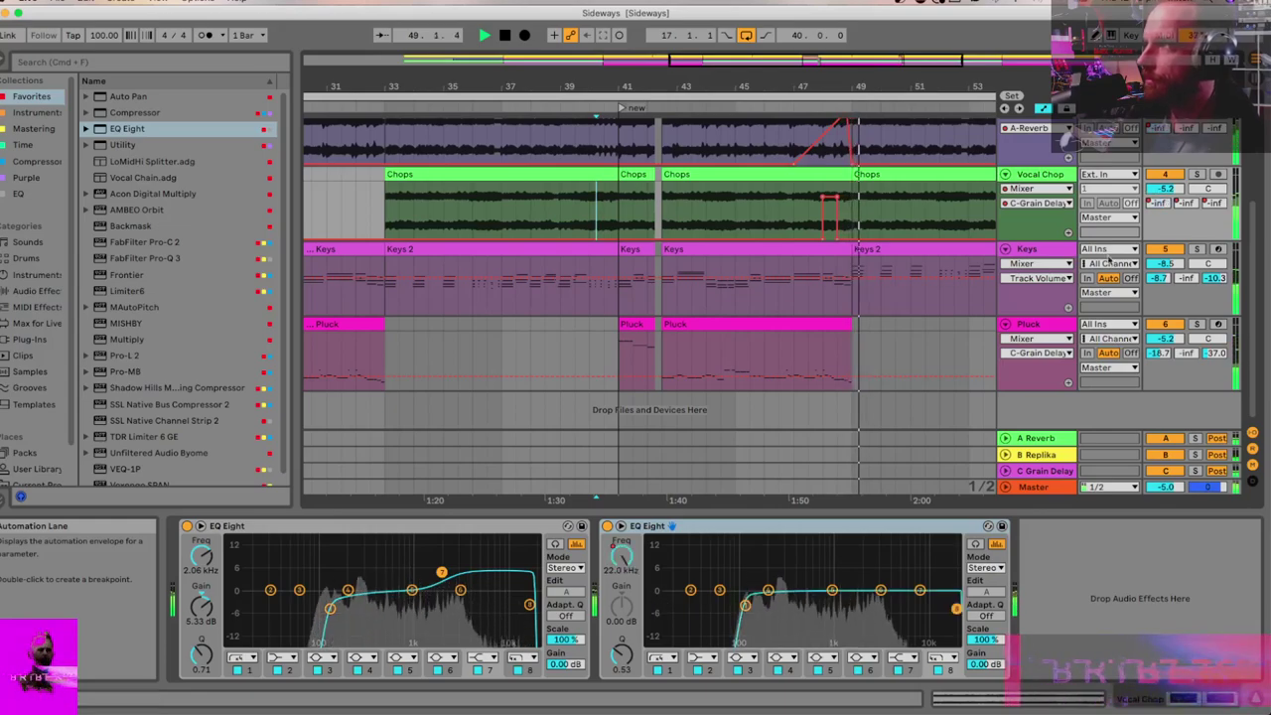
{"action": "key", "text": "space"}
Step: Solo the Keys track and transpose the notes in bar 48 of its clip up one octave
{"action": "left_click", "coordinate": [1196, 248]}
{"action": "left_click", "coordinate": [836, 252]}
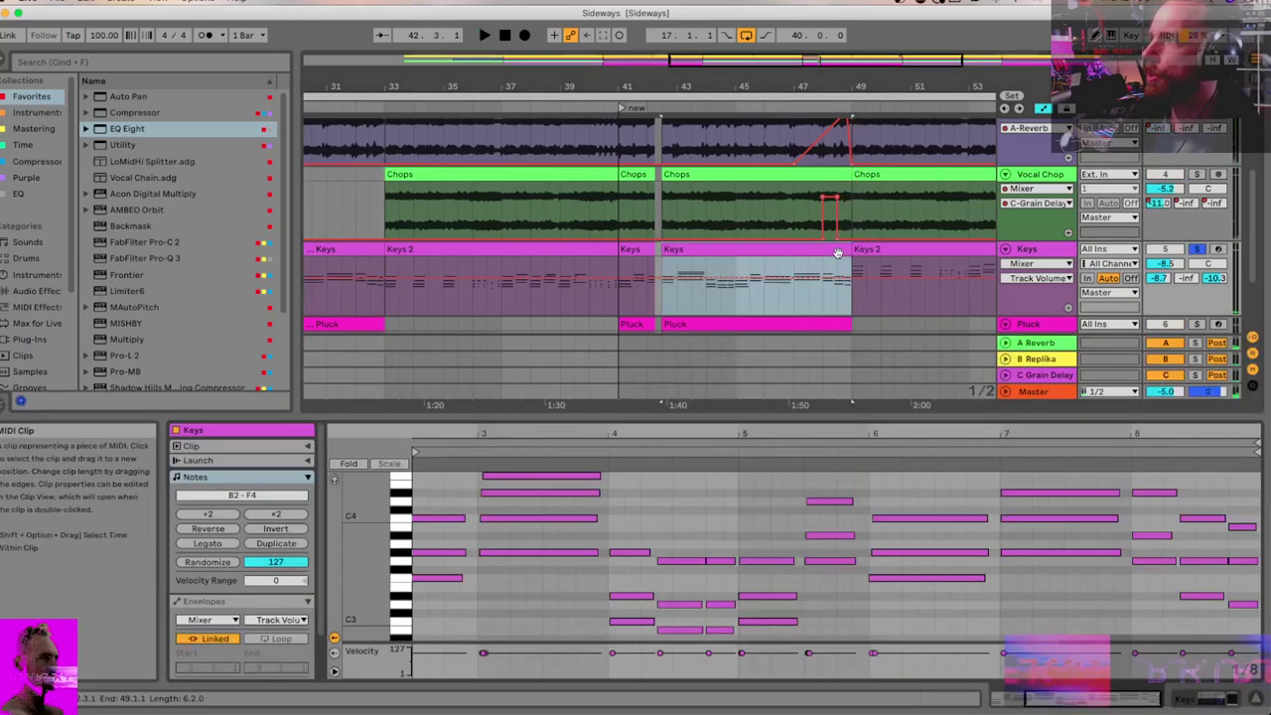
{"action": "scroll", "coordinate": [983, 556], "scroll_direction": "up", "scroll_amount": 1}
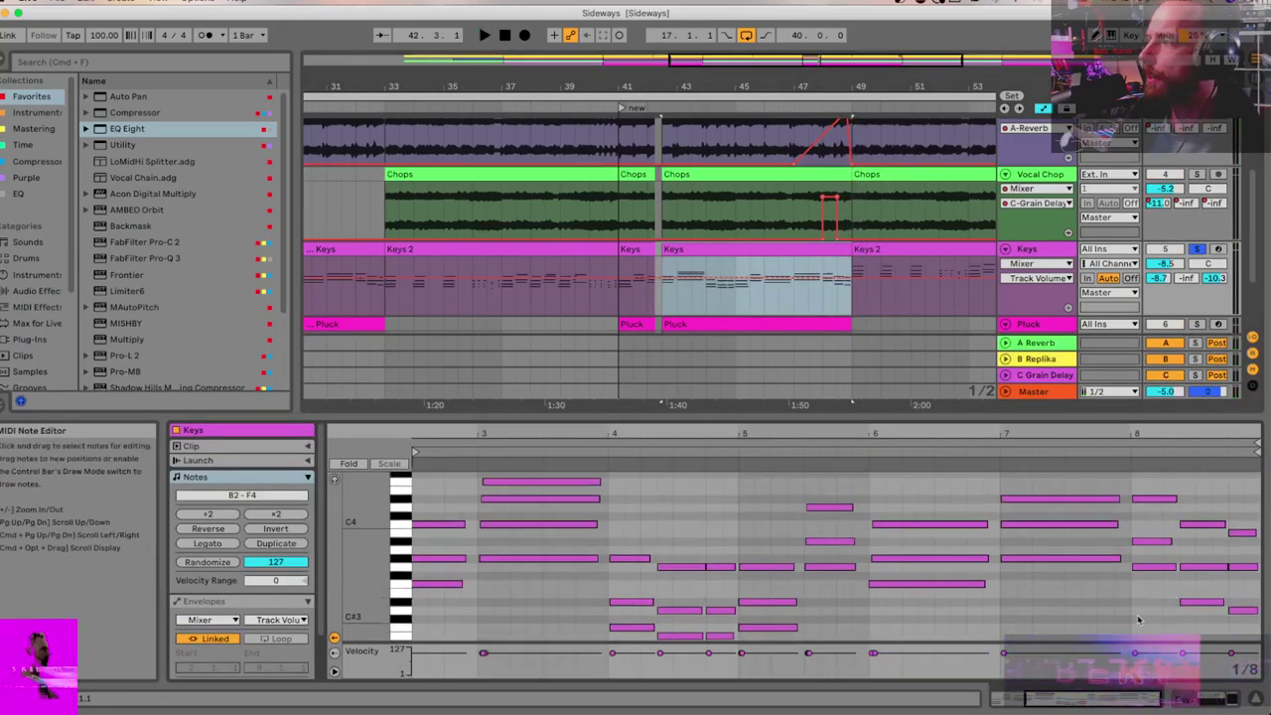
{"action": "left_click_drag", "start_coordinate": [1139, 619], "coordinate": [1257, 481]}
{"action": "key", "text": "shift+Up"}
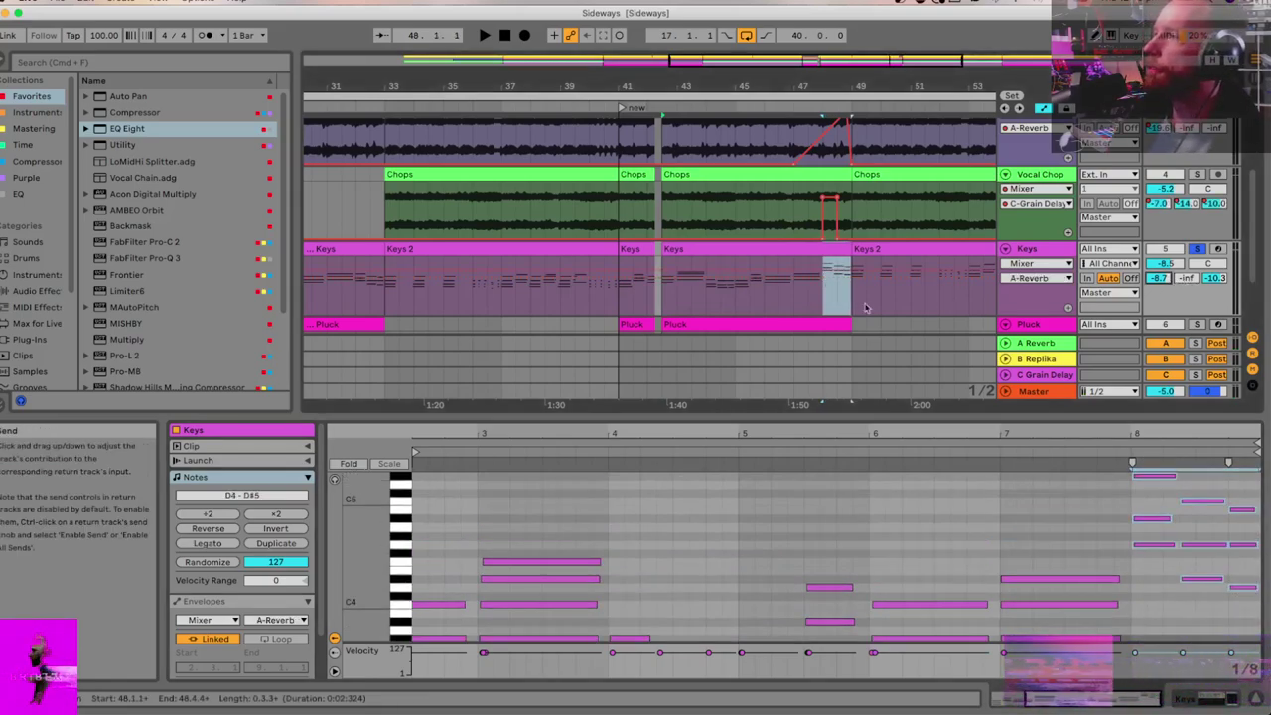
Step: Automate the Keys A-Reverb send to rise through bar 48, drop back to -8.7 dB just after bar 49, and audition it
{"action": "scroll", "coordinate": [835, 308], "scroll_direction": "up", "scroll_amount": 5}
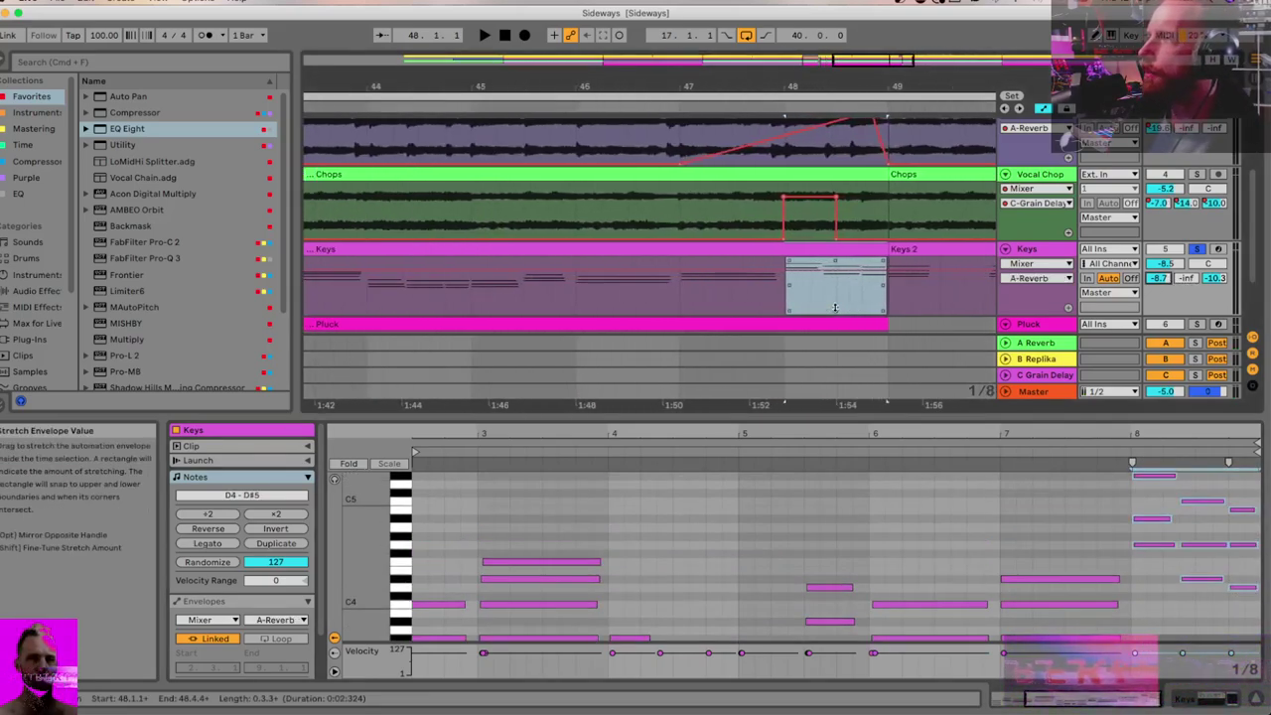
{"action": "left_click", "coordinate": [771, 276]}
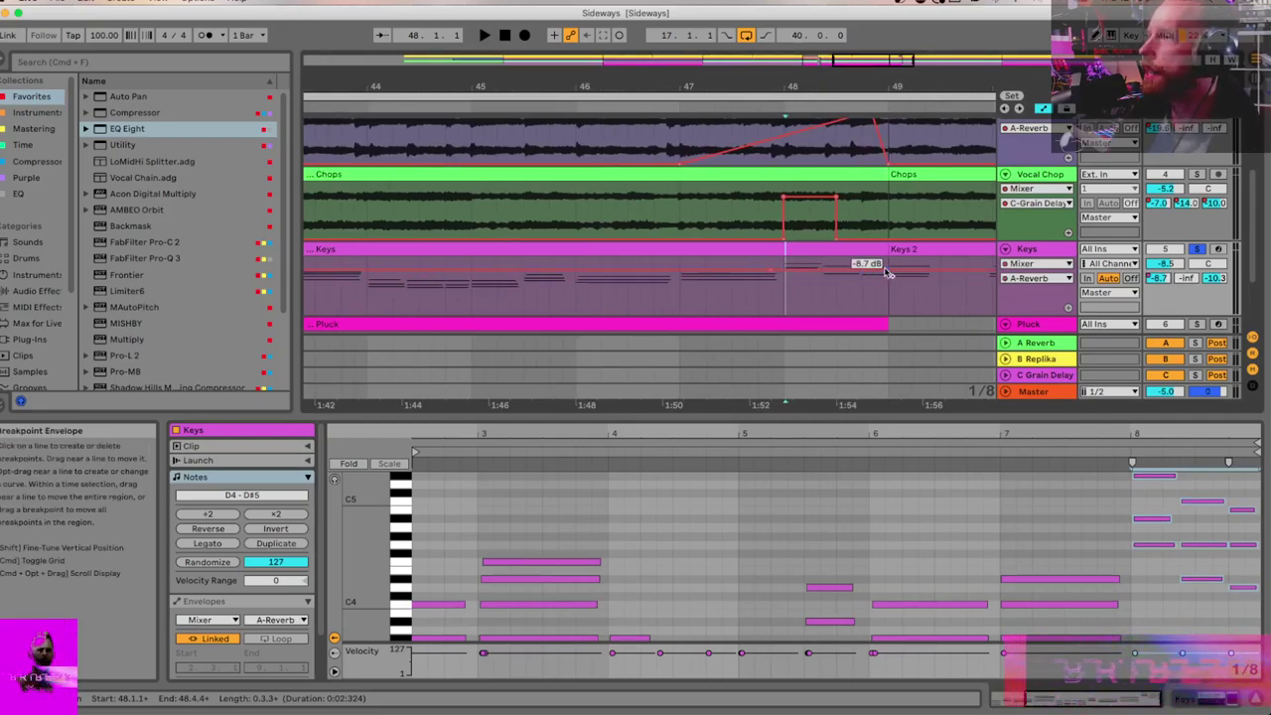
{"action": "left_click", "coordinate": [773, 302]}
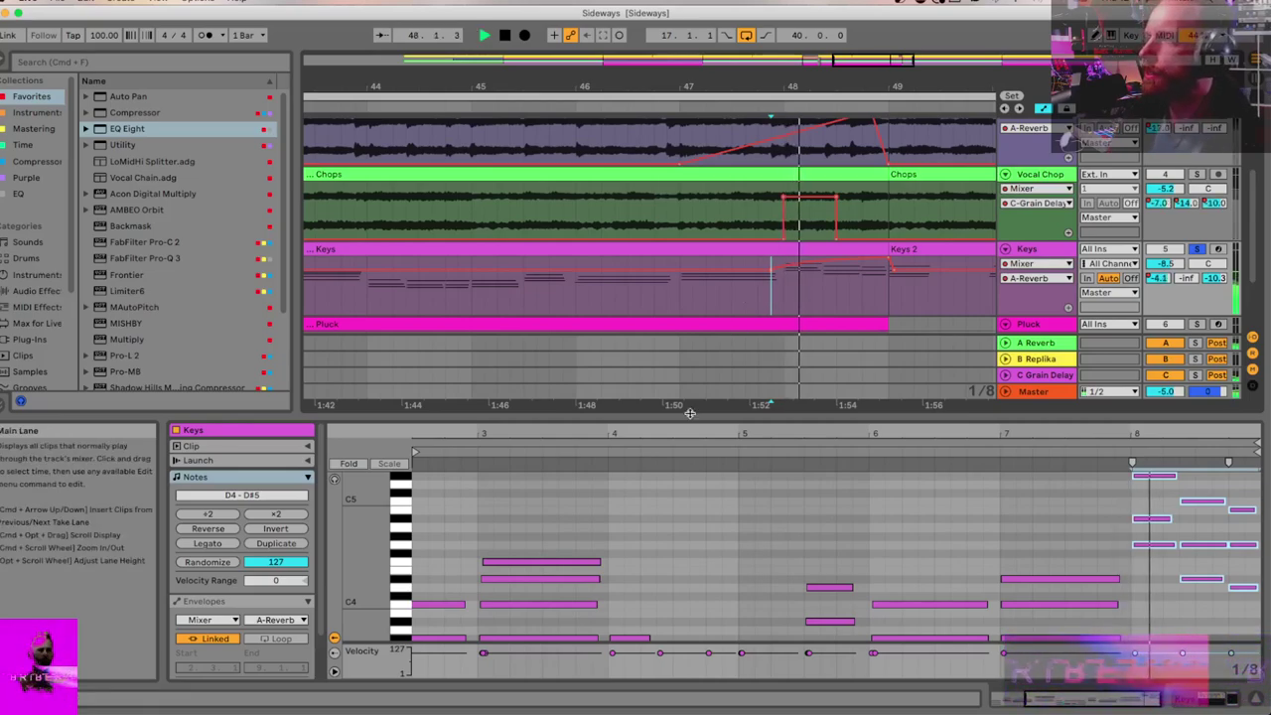
Step: Solo Pluck and automate its B-Replika send up to 0.0 dB at bar 49, falling to -inf just after, and audition it
{"action": "left_click_drag", "start_coordinate": [683, 418], "coordinate": [683, 483]}
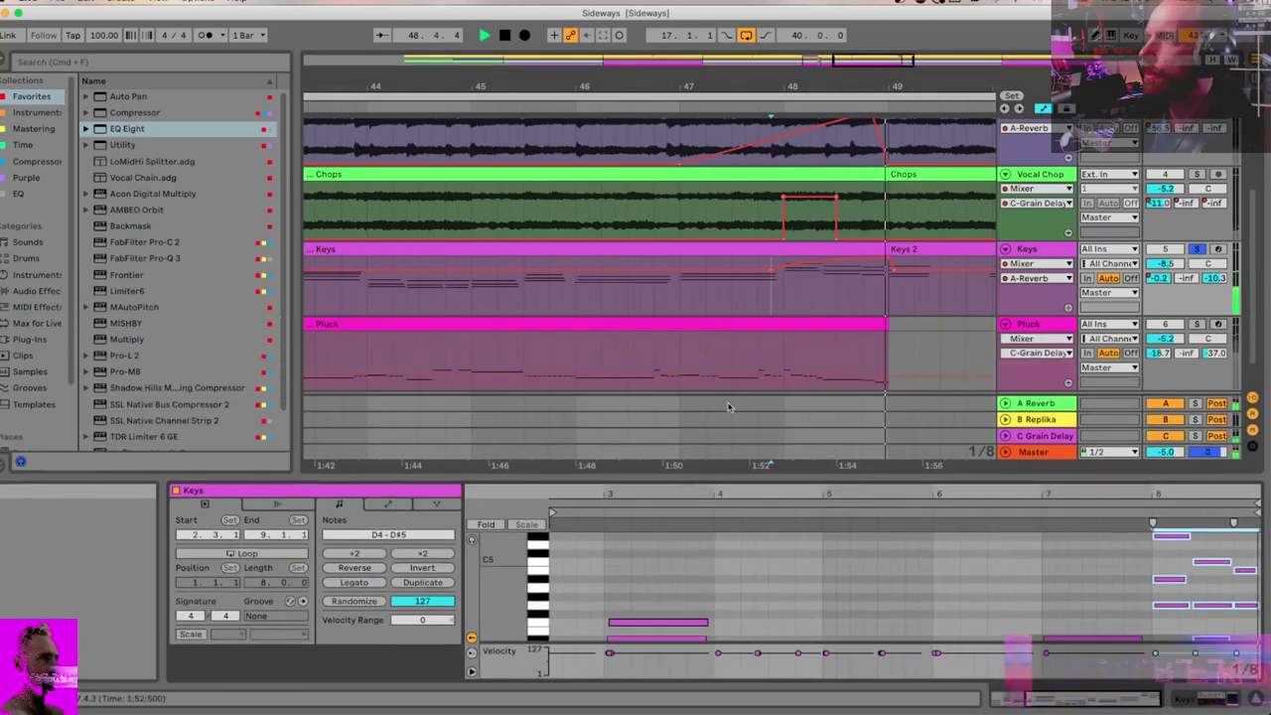
{"action": "scroll", "coordinate": [1196, 297], "scroll_direction": "down", "scroll_amount": 2}
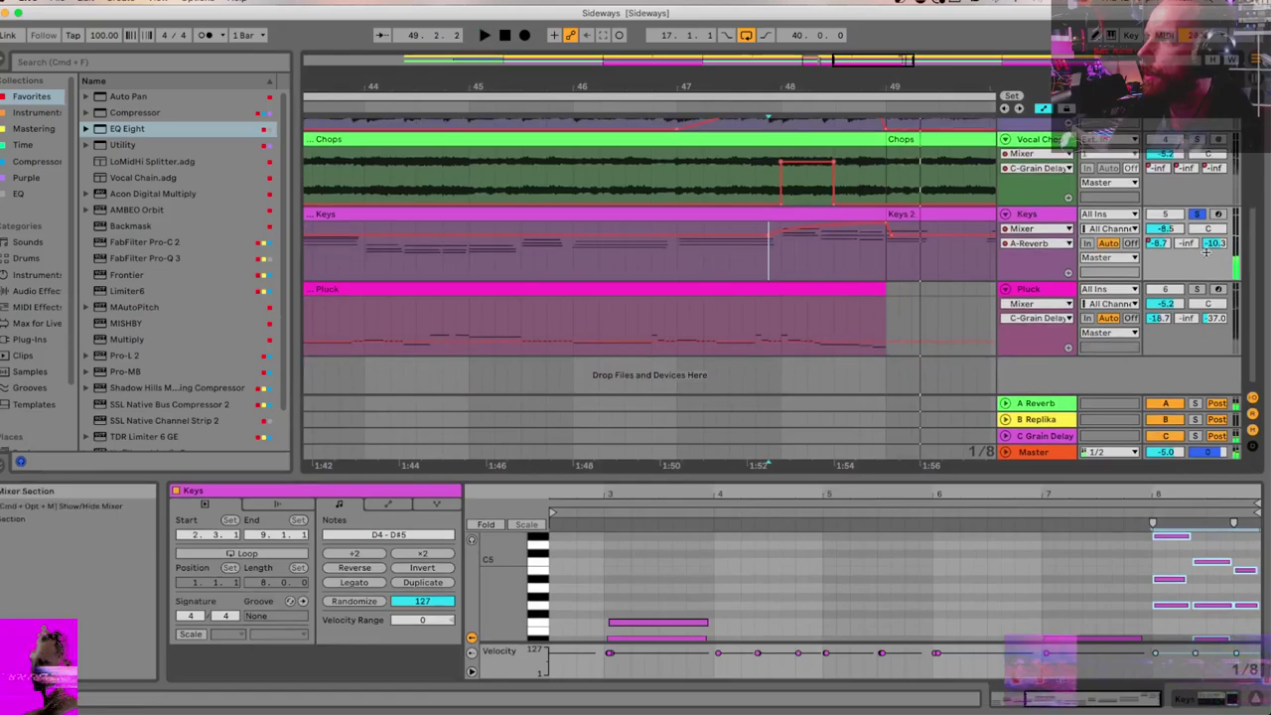
{"action": "left_click", "coordinate": [1157, 319]}
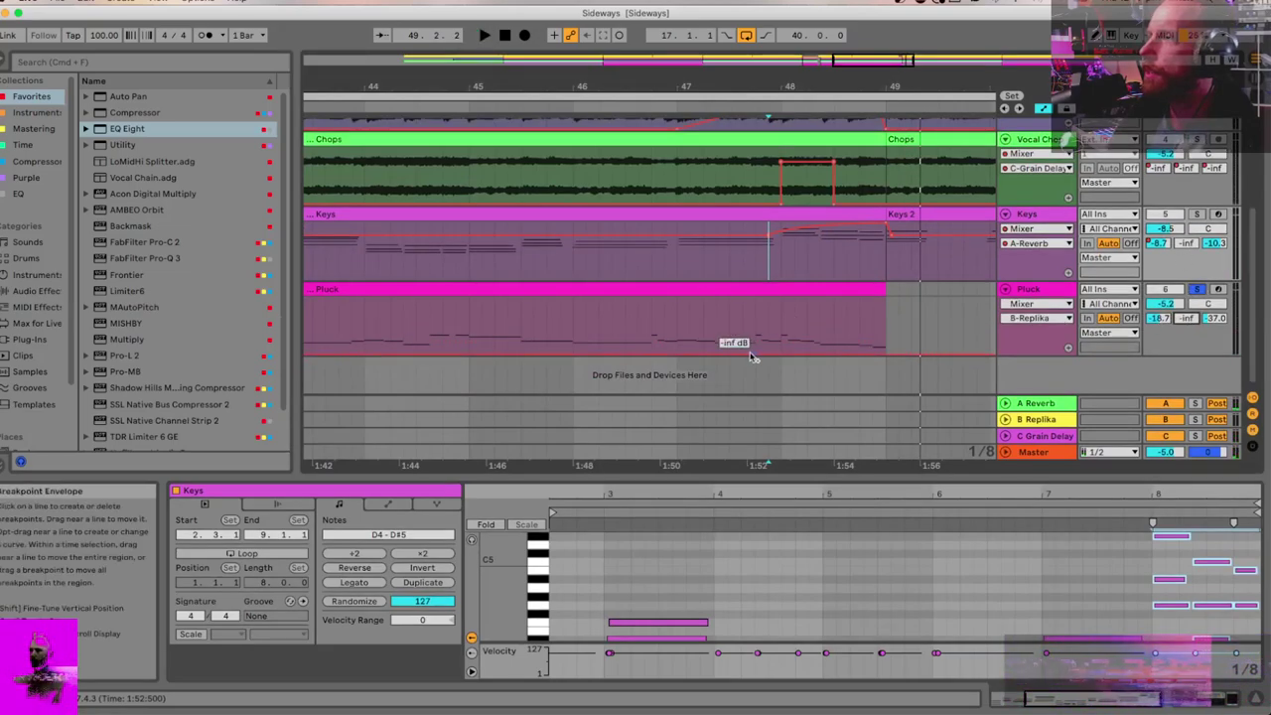
{"action": "left_click_drag", "start_coordinate": [884, 356], "coordinate": [821, 314]}
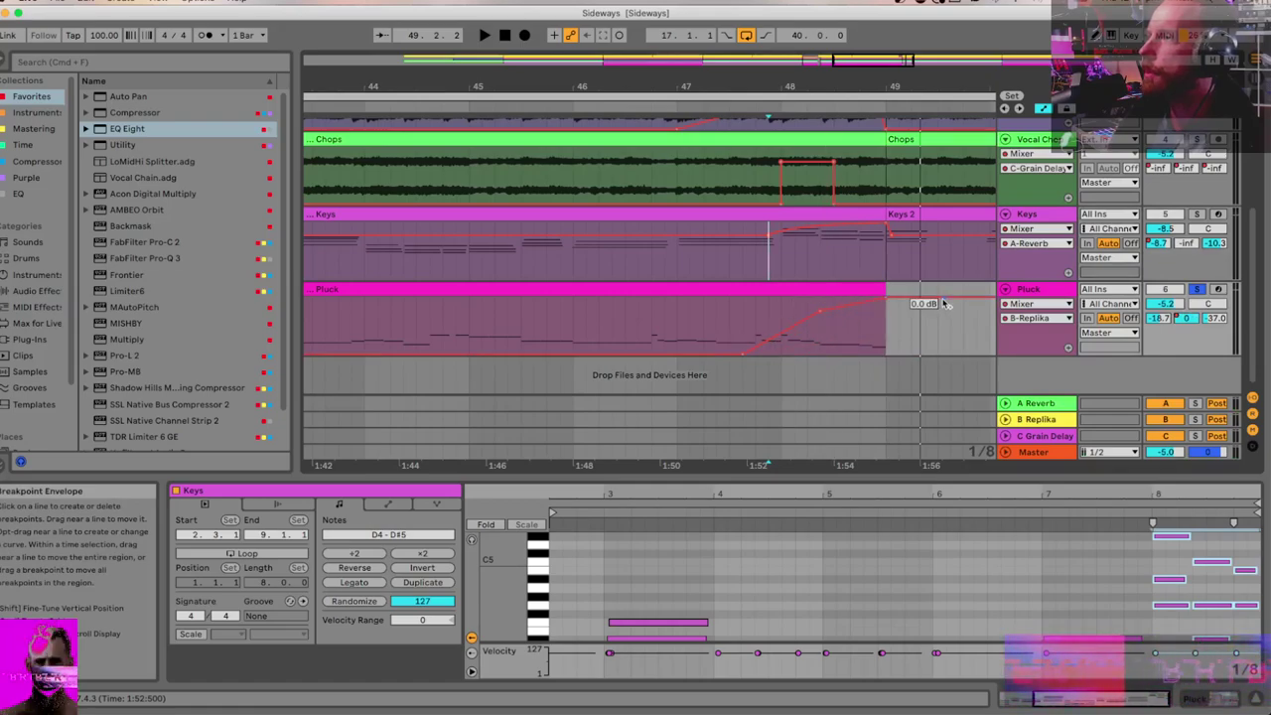
{"action": "left_click_drag", "start_coordinate": [946, 304], "coordinate": [898, 353]}
{"action": "left_click_drag", "start_coordinate": [753, 334], "coordinate": [752, 334]}
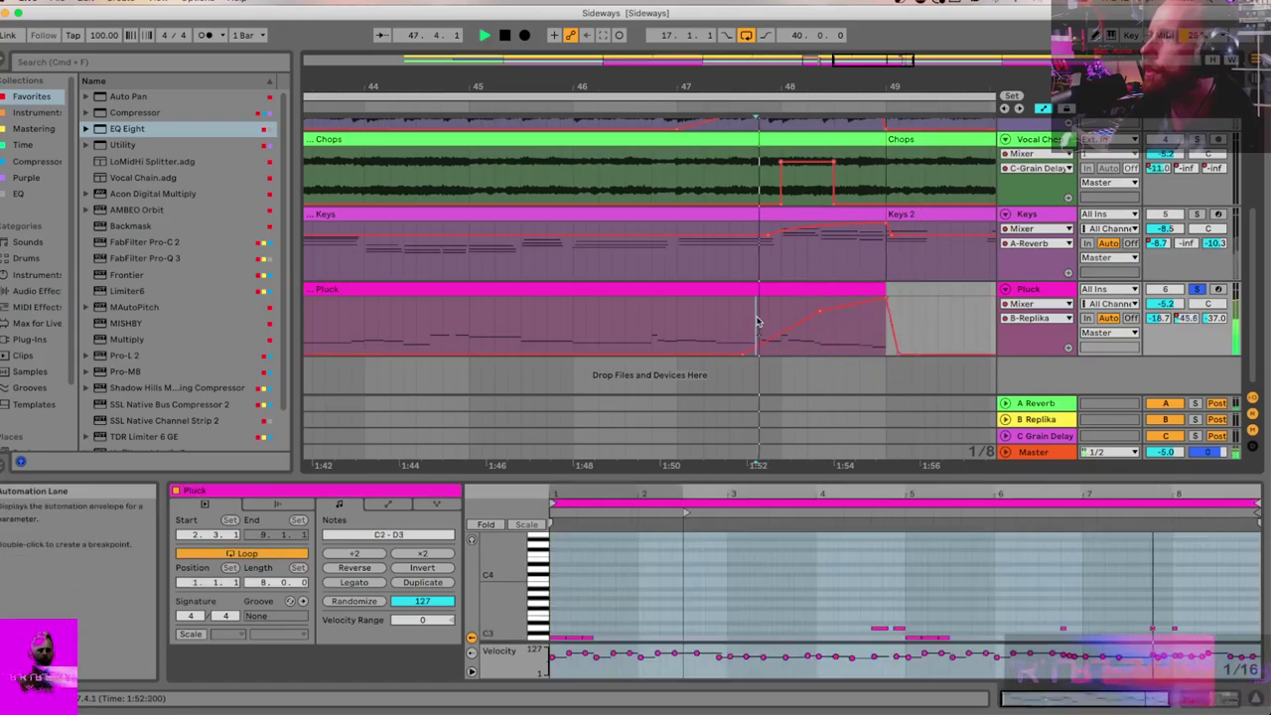
{"action": "key", "text": "space"}
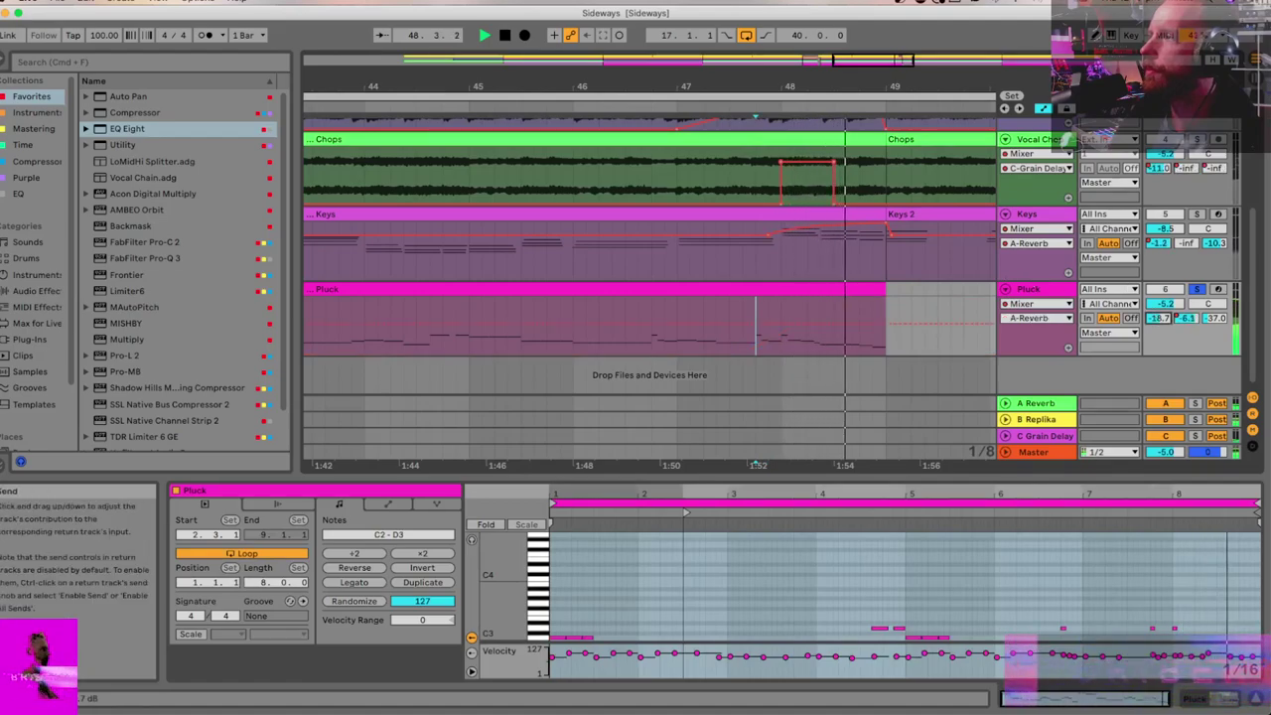
Step: Automate the Pluck A-Reverb send in a curve through bar 48 up to 0.0 dB at bar 49, falling back just after, and audition it
{"action": "left_click", "coordinate": [1157, 314]}
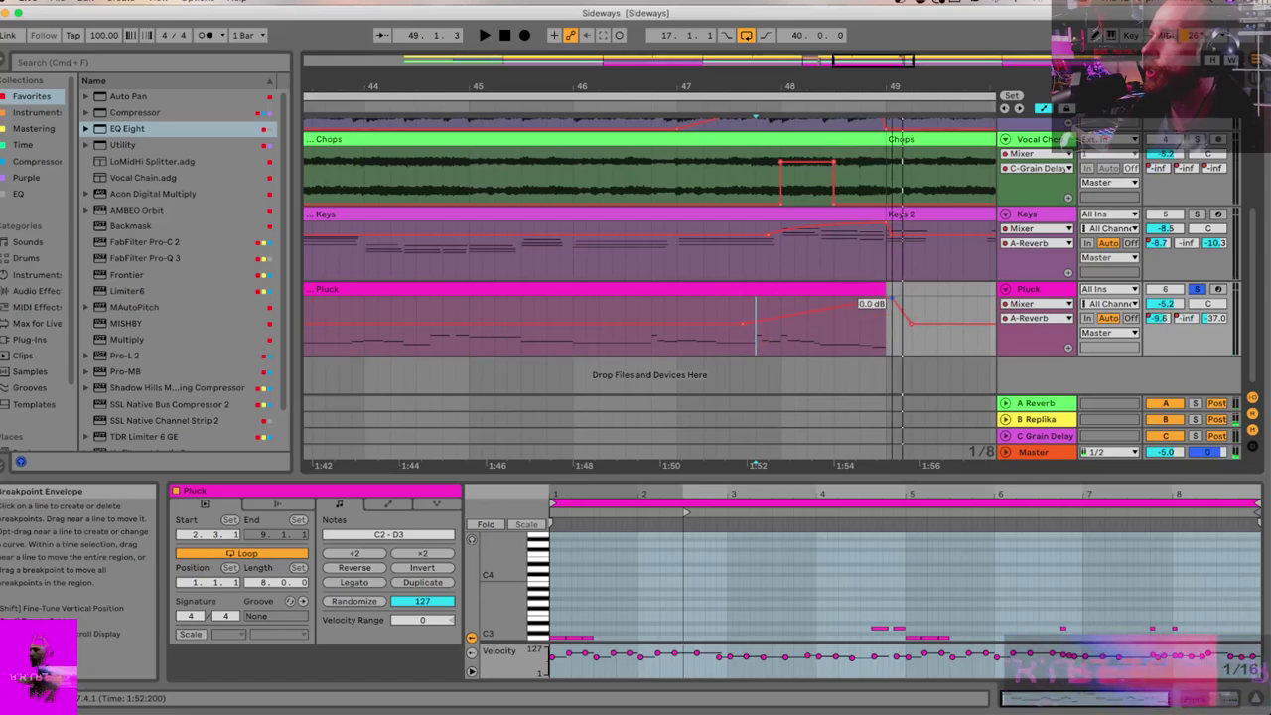
{"action": "key", "text": "space"}
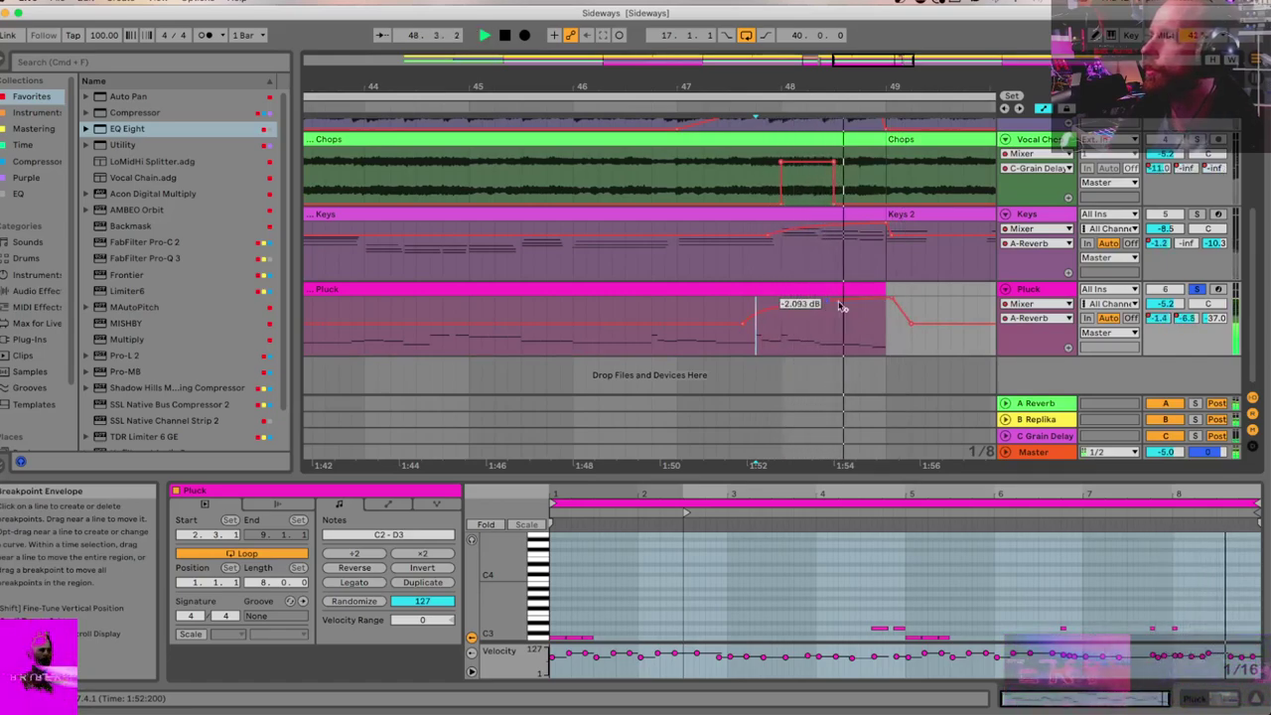
{"action": "scroll", "coordinate": [893, 317], "scroll_direction": "up", "scroll_amount": 1}
{"action": "scroll", "coordinate": [897, 325], "scroll_direction": "up", "scroll_amount": 3}
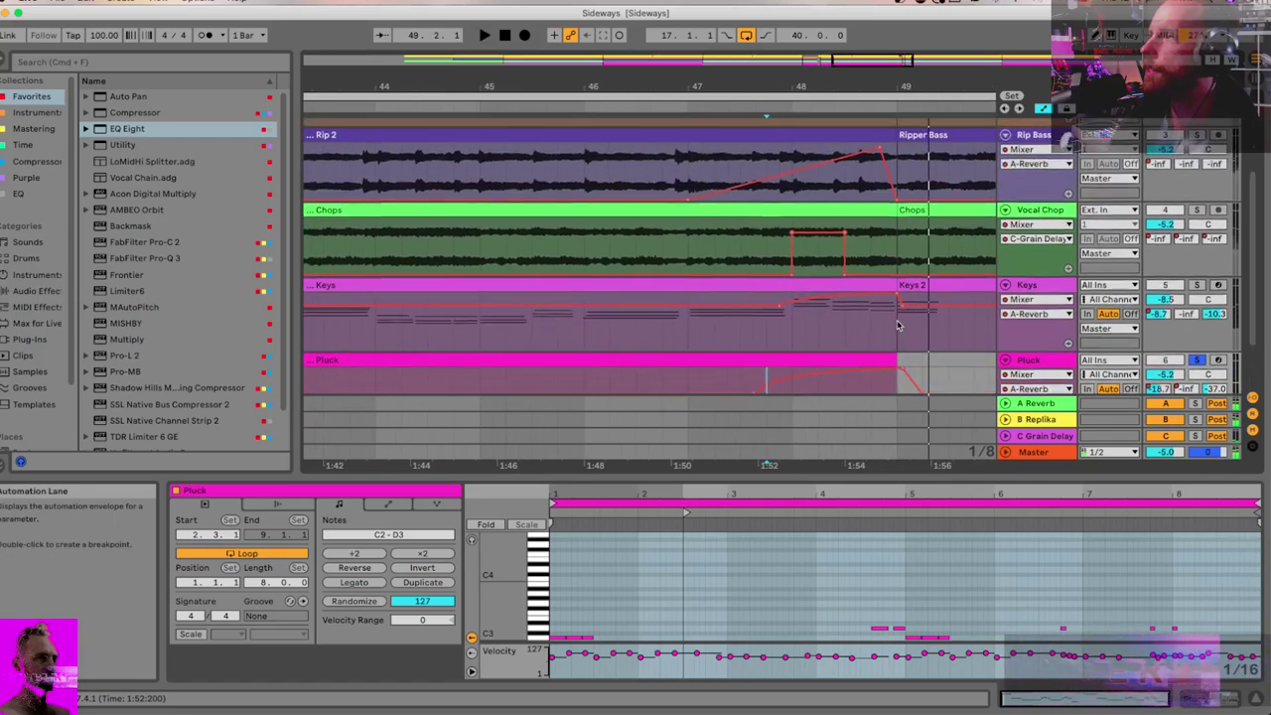
{"action": "scroll", "coordinate": [902, 321], "scroll_direction": "down", "scroll_amount": 3}
{"action": "key", "text": "space"}
Step: Unsolo Pluck, hide the clip view, play all tracks from bar 40, and examine the transition into bar 49 and the section after it
{"action": "scroll", "coordinate": [921, 301], "scroll_direction": "down", "scroll_amount": 3}
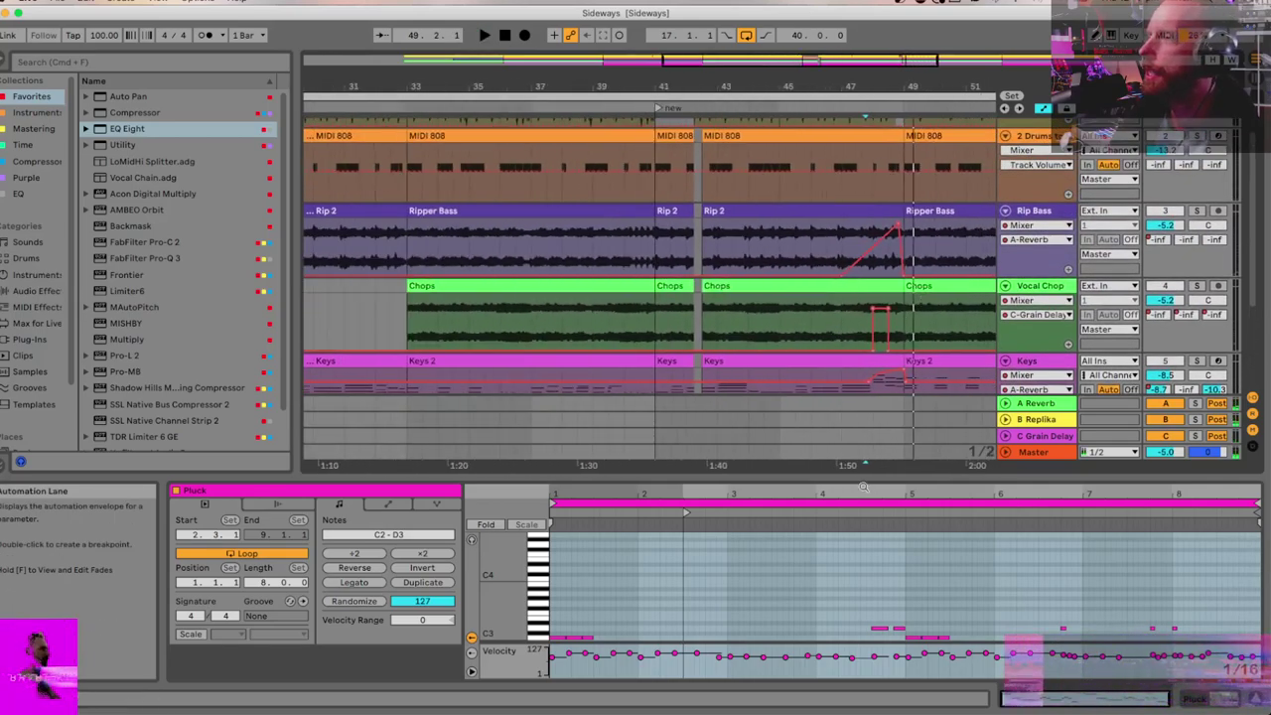
{"action": "key", "text": "ctrl+alt+l"}
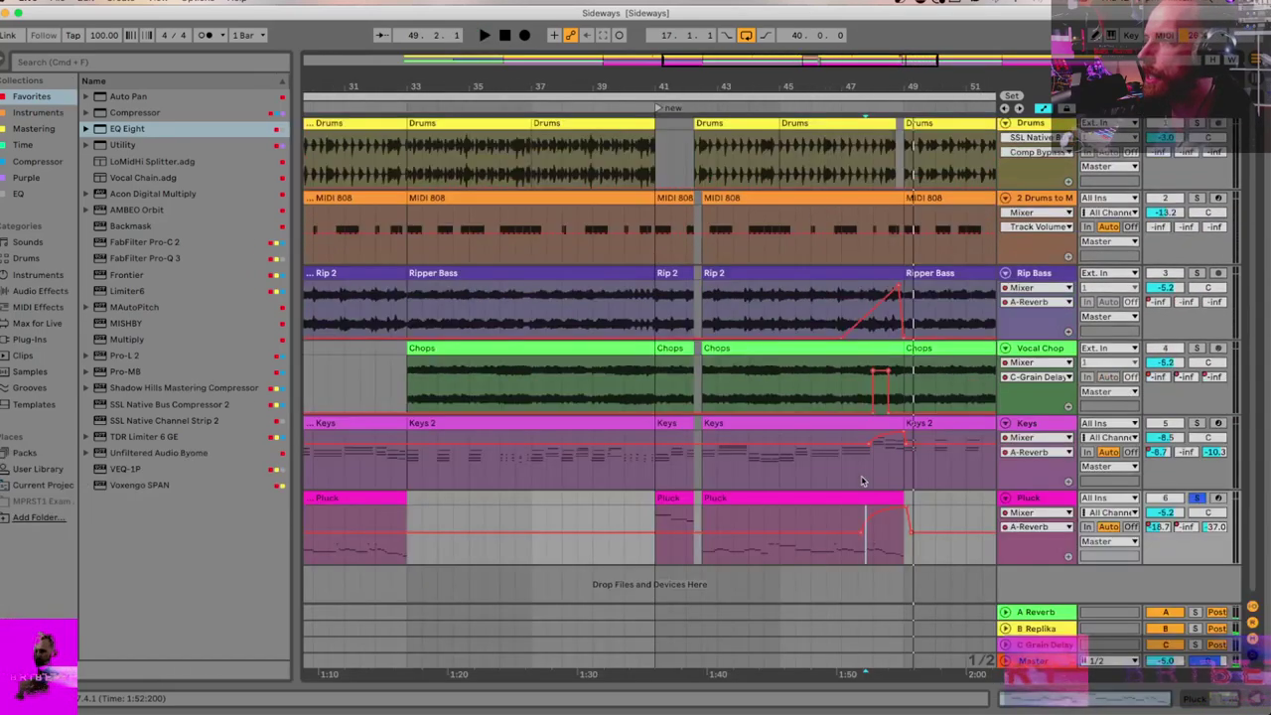
{"action": "left_click", "coordinate": [644, 305]}
{"action": "key", "text": "space"}
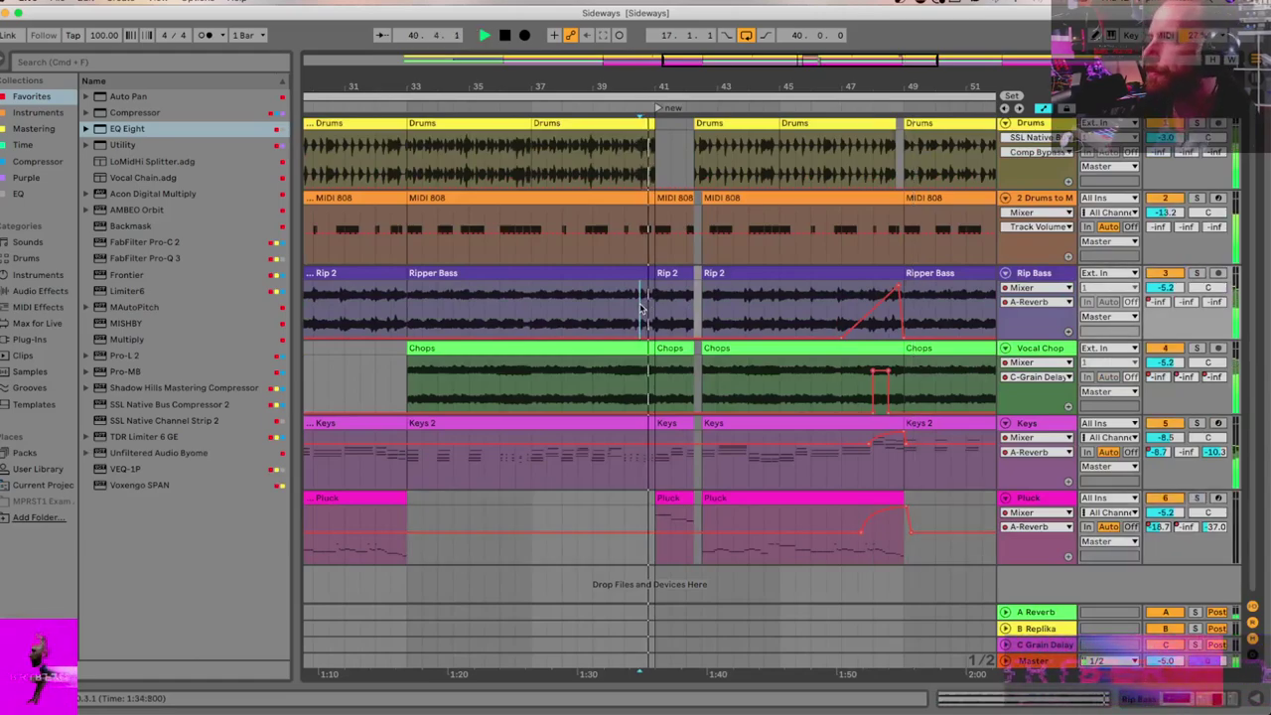
{"action": "scroll", "coordinate": [641, 308], "scroll_direction": "right", "scroll_amount": 4}
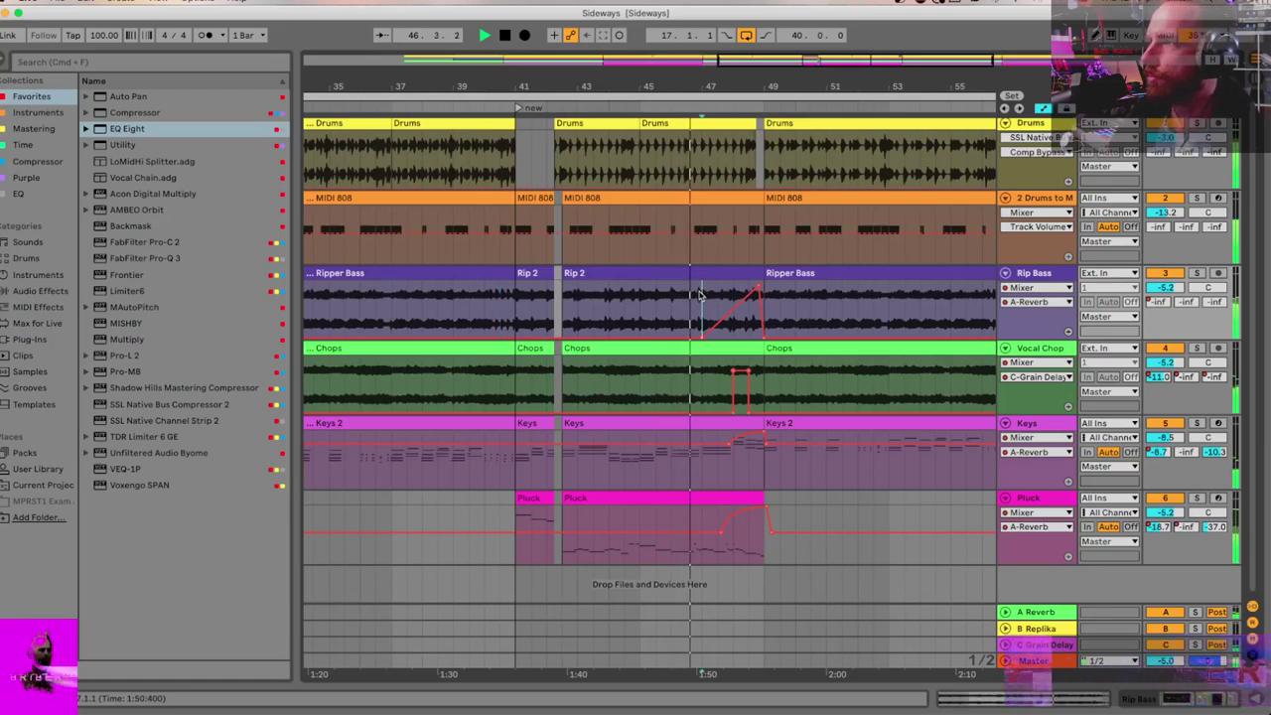
{"action": "scroll", "coordinate": [699, 295], "scroll_direction": "up", "scroll_amount": 5}
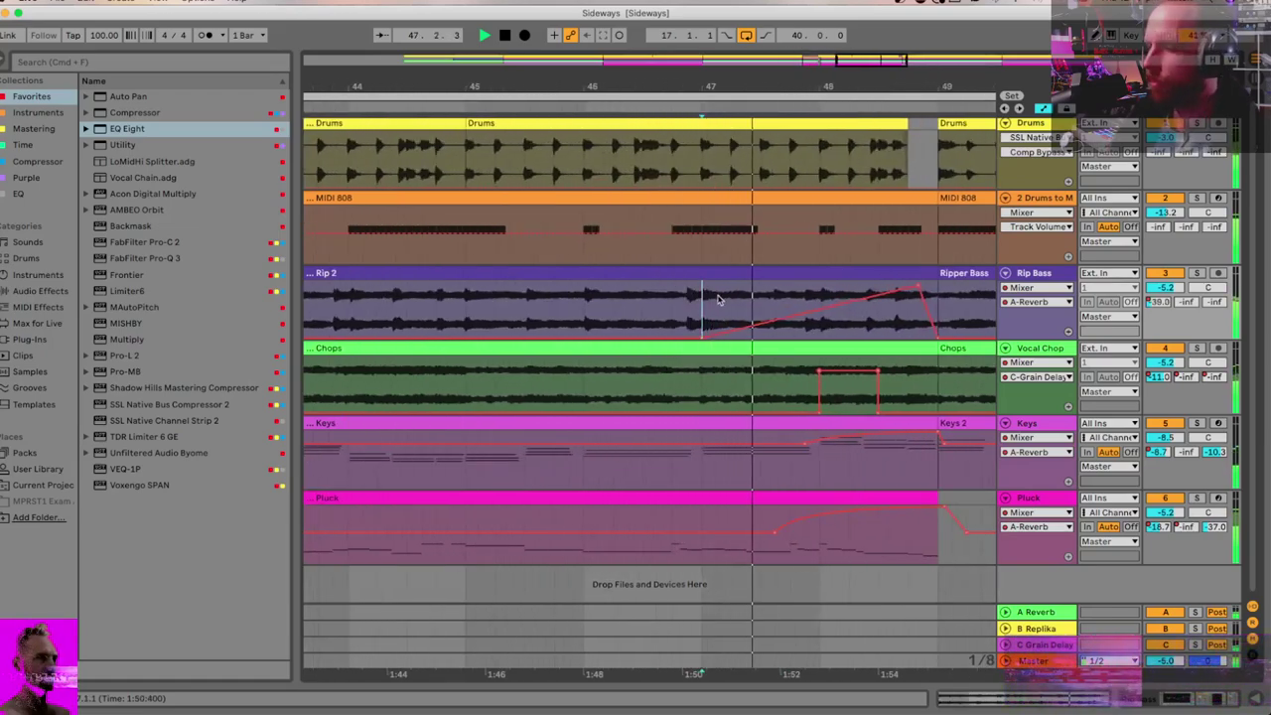
{"action": "scroll", "coordinate": [719, 299], "scroll_direction": "down", "scroll_amount": 5}
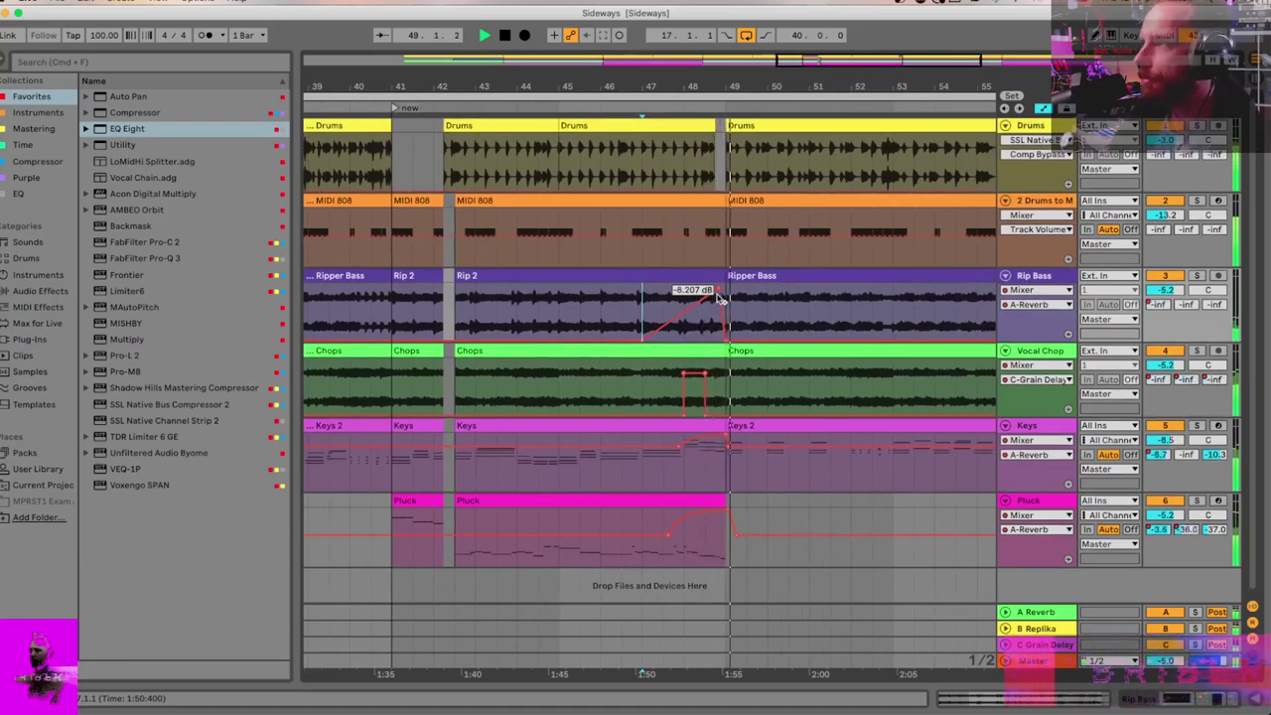
{"action": "scroll", "coordinate": [754, 285], "scroll_direction": "right", "scroll_amount": 5}
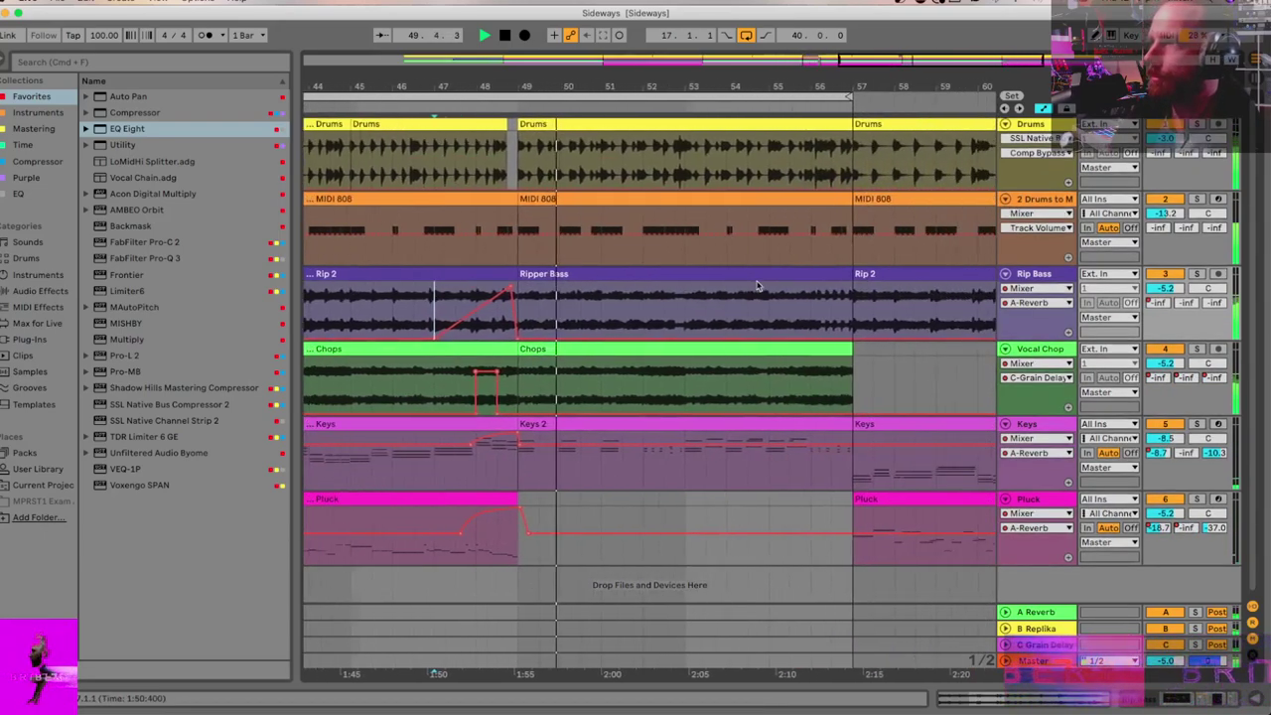
{"action": "scroll", "coordinate": [534, 205], "scroll_direction": "up", "scroll_amount": 5}
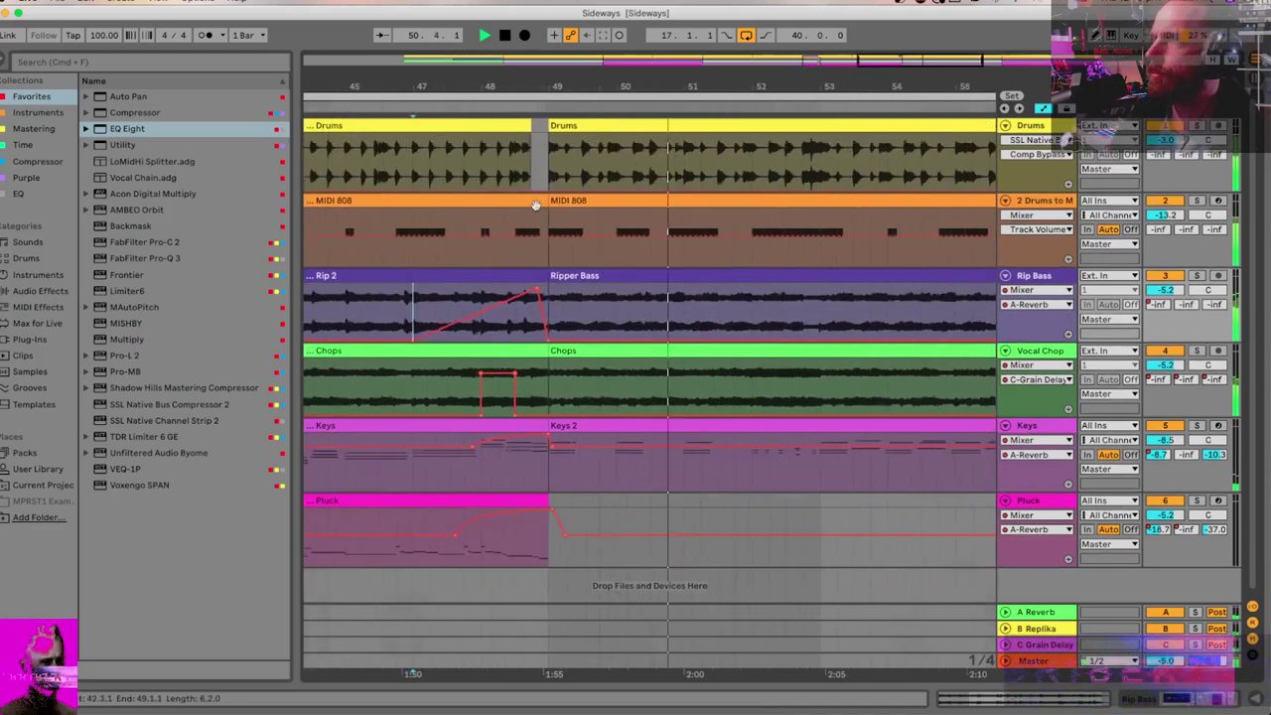
{"action": "scroll", "coordinate": [534, 204], "scroll_direction": "up", "scroll_amount": 3}
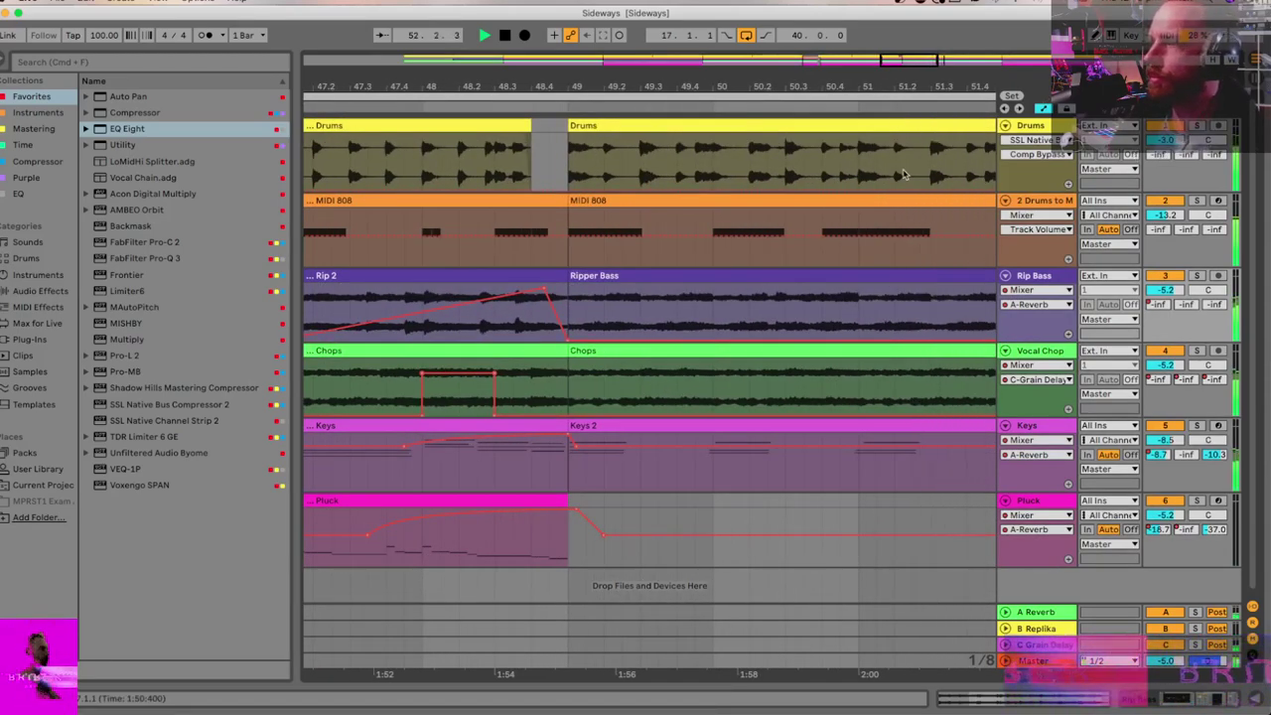
{"action": "scroll", "coordinate": [902, 175], "scroll_direction": "down", "scroll_amount": 6}
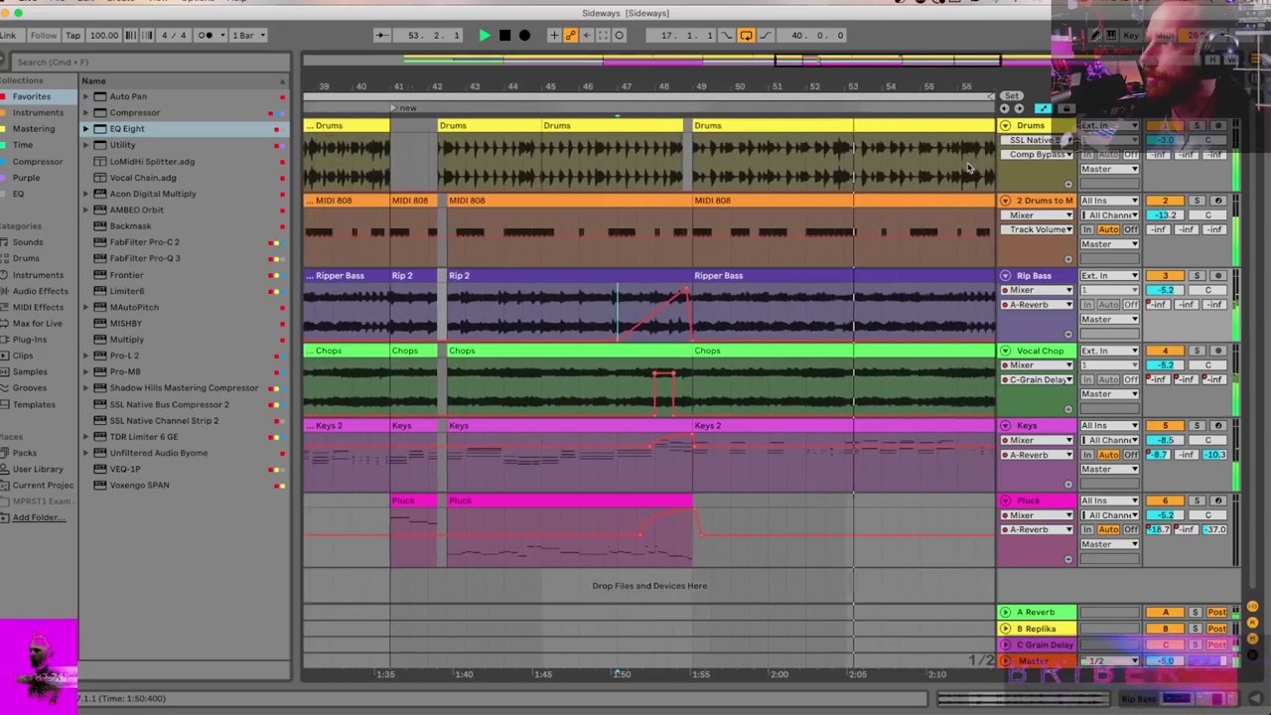
{"action": "scroll", "coordinate": [968, 169], "scroll_direction": "right", "scroll_amount": 1}
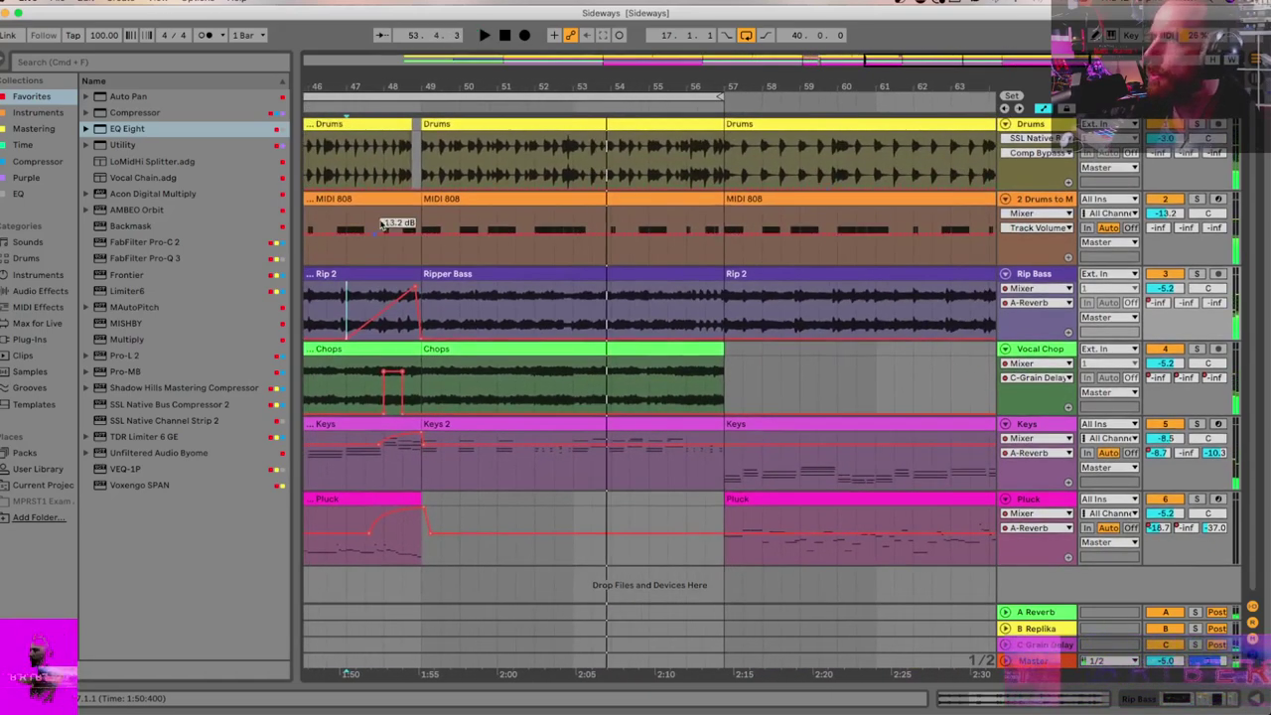
Step: Hide the automation, extend the Drums clip to fill the gap before bar 49, and play back the transition
{"action": "key", "text": "a"}
{"action": "key", "text": "space"}
{"action": "left_click", "coordinate": [389, 213]}
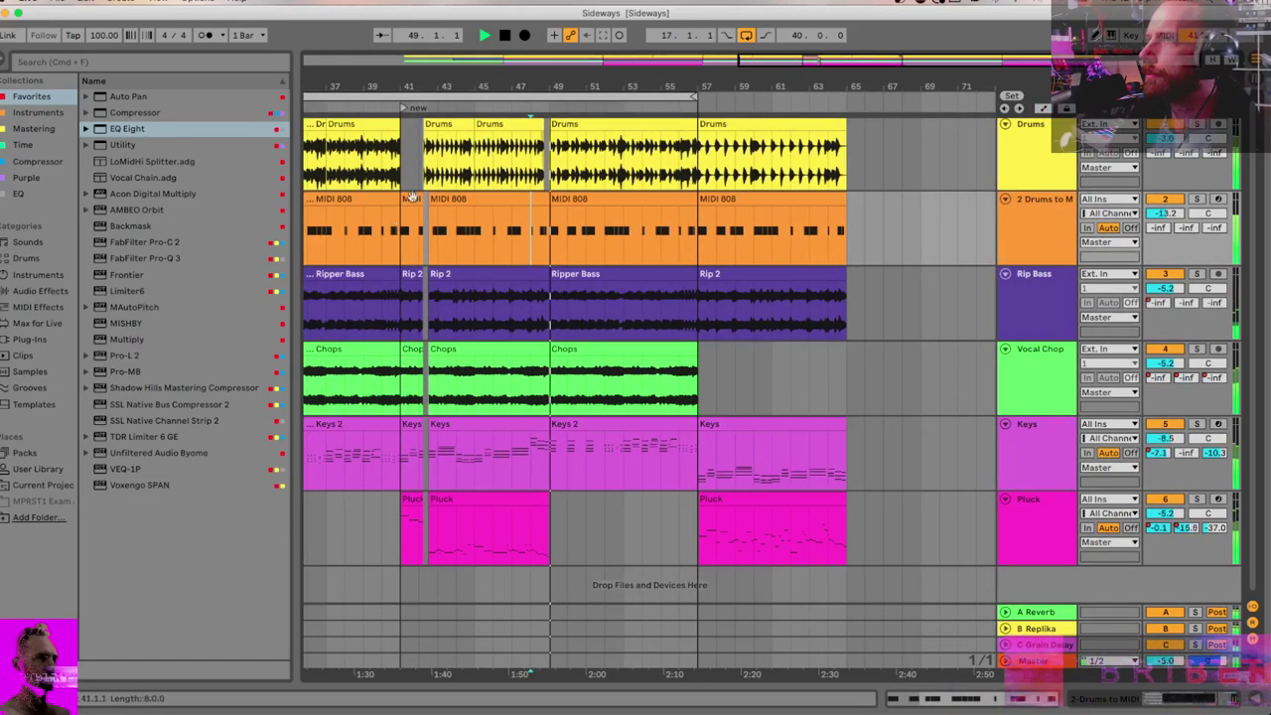
{"action": "scroll", "coordinate": [638, 132], "scroll_direction": "up", "scroll_amount": 5}
{"action": "key", "text": "space"}
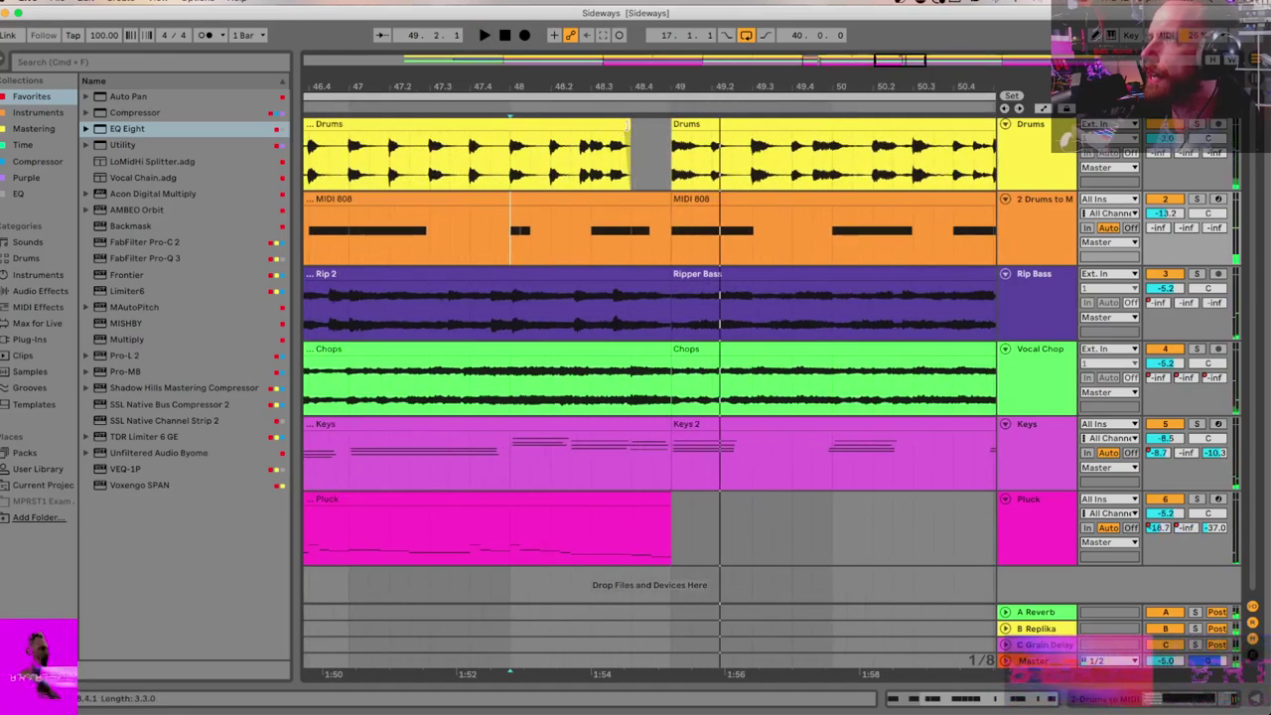
{"action": "left_click_drag", "start_coordinate": [628, 124], "coordinate": [666, 123]}
{"action": "left_click", "coordinate": [612, 167]}
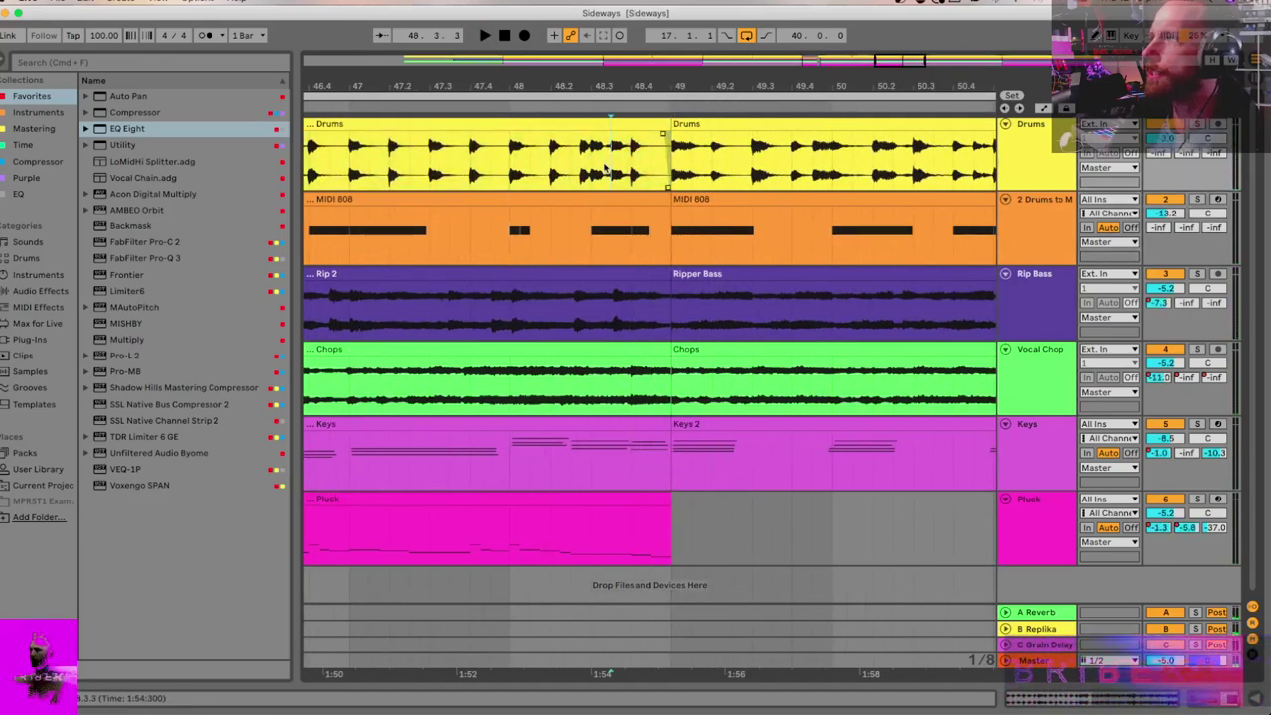
{"action": "key", "text": "space"}
Step: Show the automation, raise the Drums A-Reverb send around the last beat of bar 48, and audition it
{"action": "key", "text": "a"}
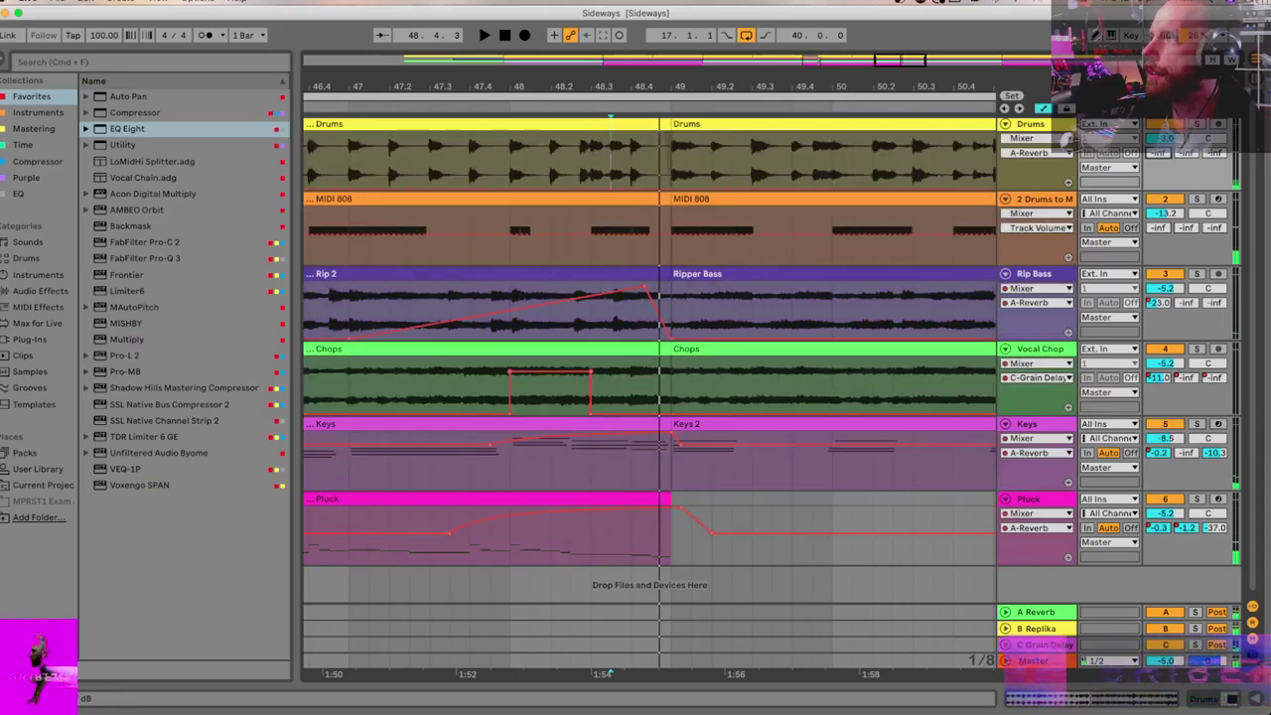
{"action": "scroll", "coordinate": [624, 146], "scroll_direction": "up", "scroll_amount": 3}
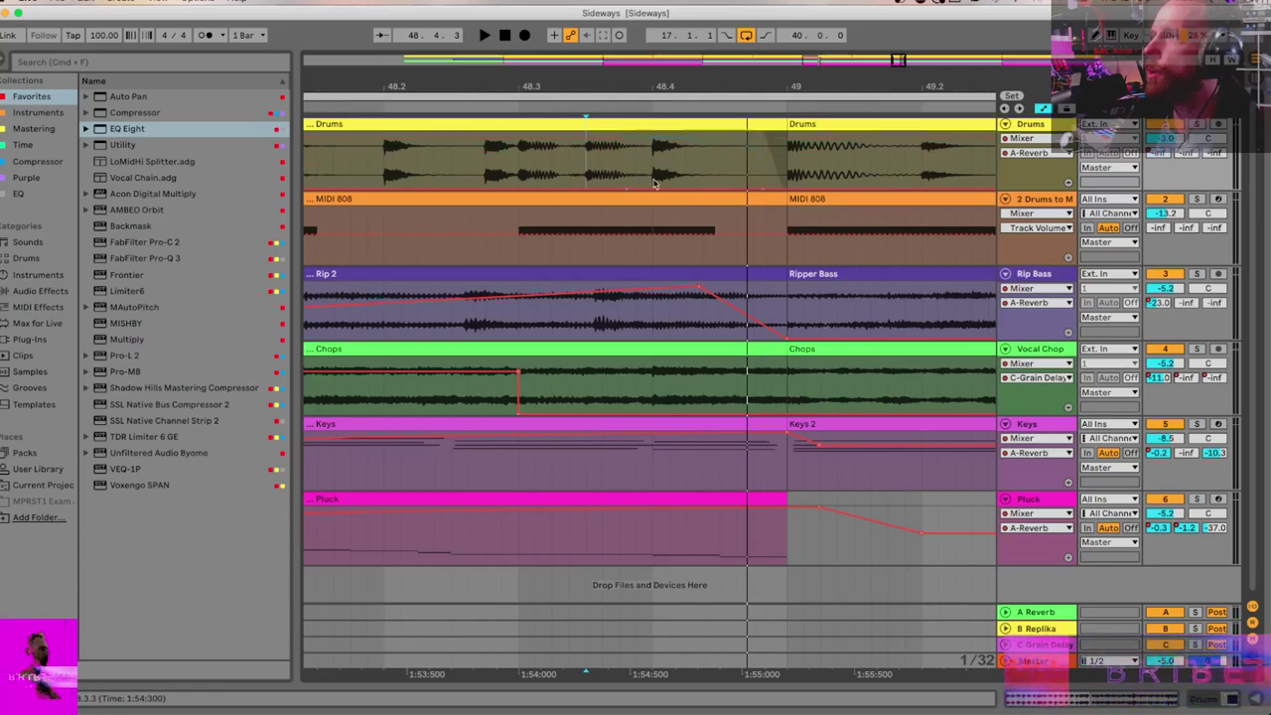
{"action": "left_click", "coordinate": [718, 193]}
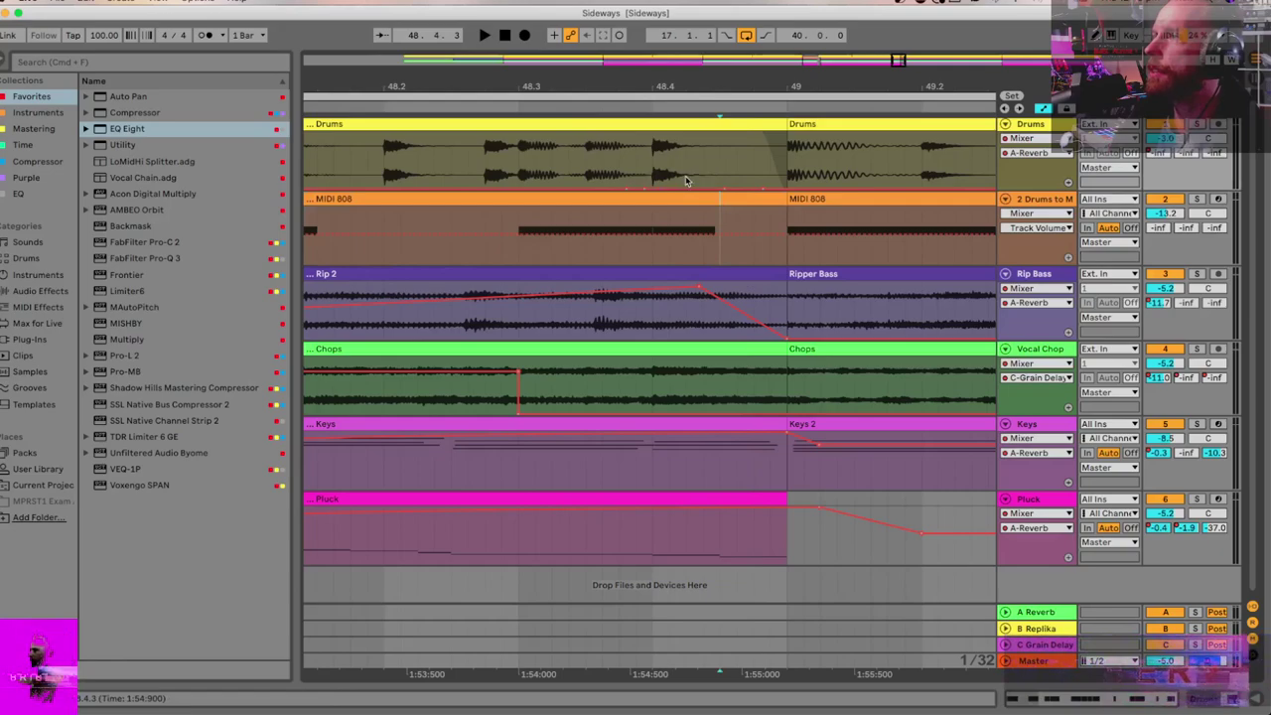
{"action": "left_click_drag", "start_coordinate": [685, 185], "coordinate": [685, 134]}
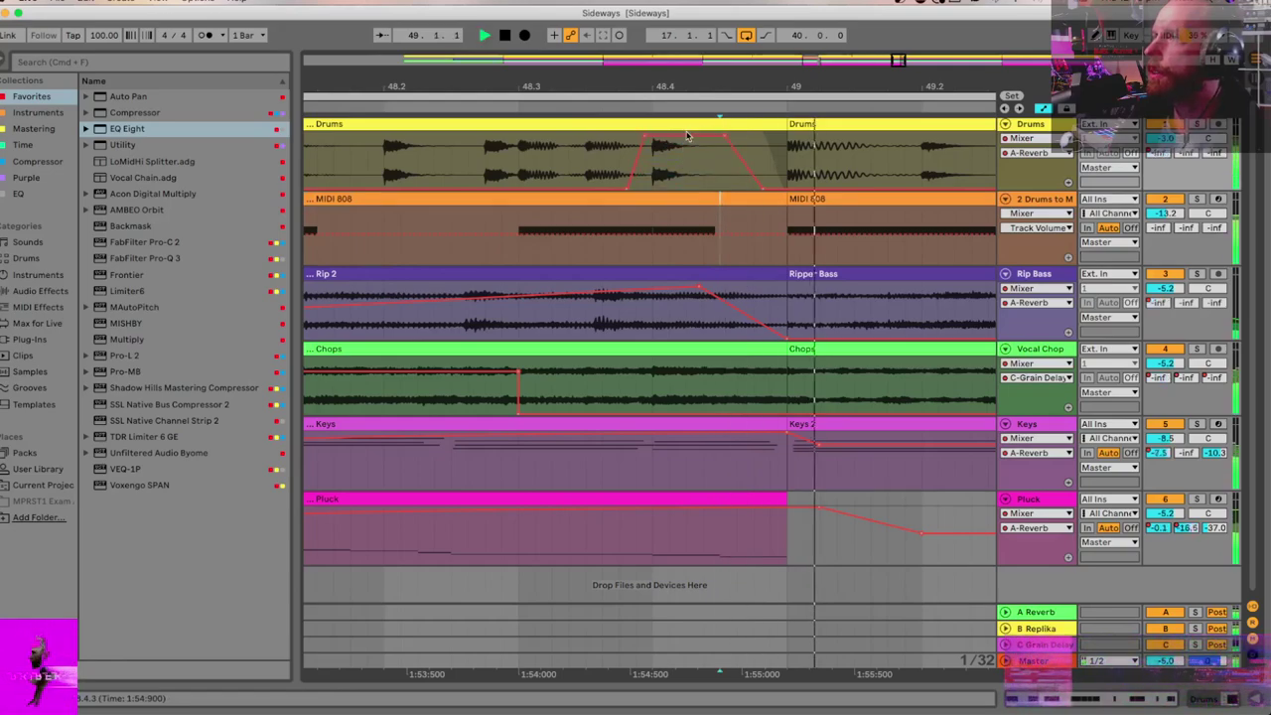
{"action": "left_click", "coordinate": [571, 156]}
{"action": "key", "text": "space"}
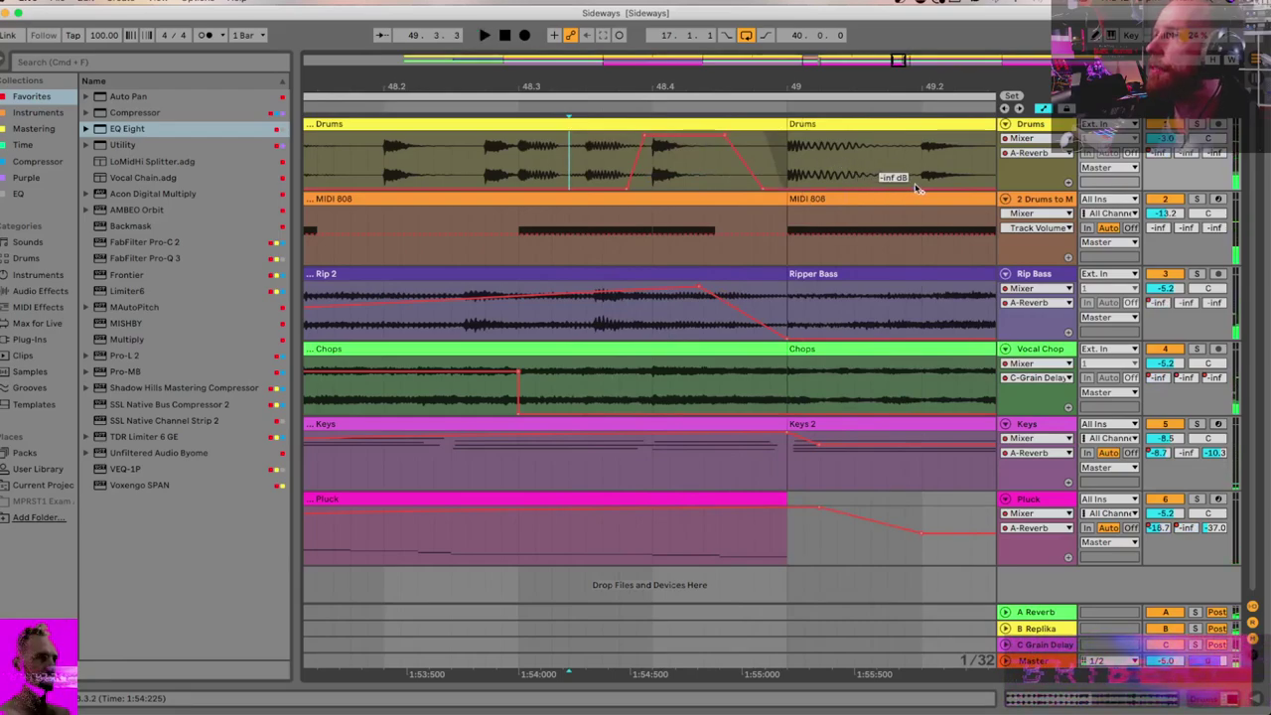
Step: Stretch the fall of the Drums A-Reverb send past bar 49 to about 49.2 and audition the transition
{"action": "left_click_drag", "start_coordinate": [765, 191], "coordinate": [822, 147]}
{"action": "key", "text": "minus"}
{"action": "key", "text": "minus"}
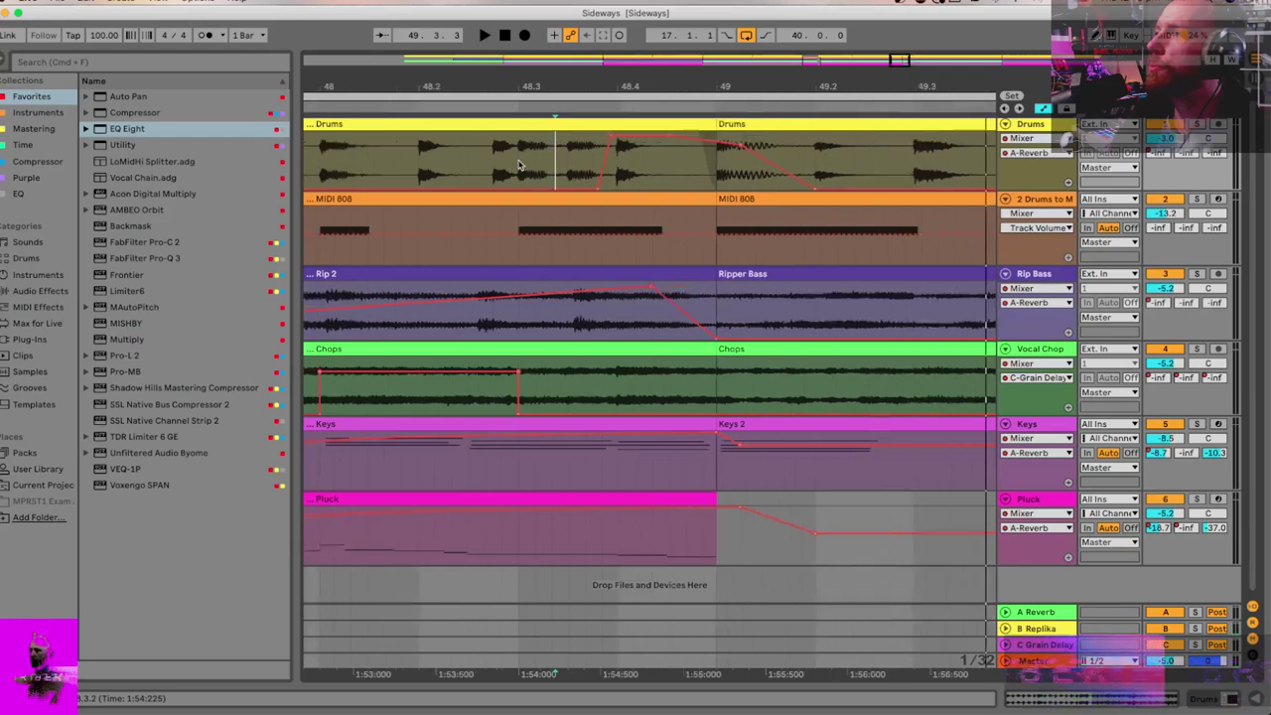
{"action": "key", "text": "space"}
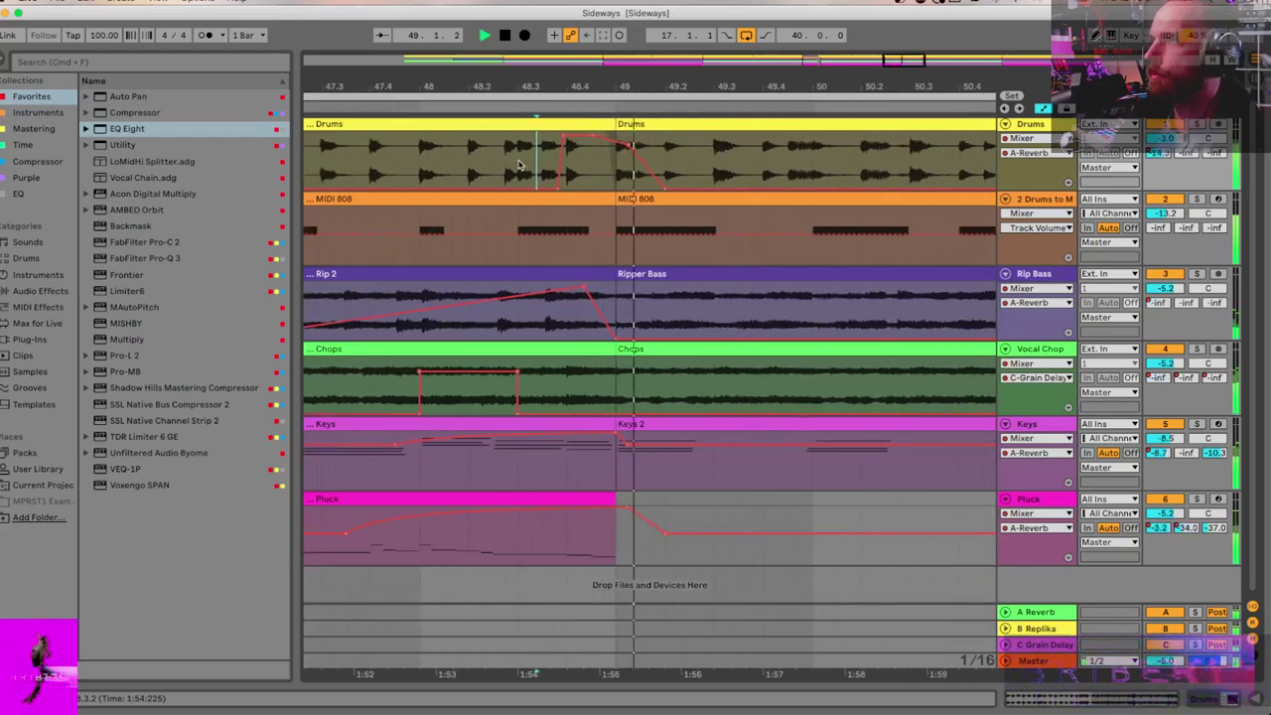
{"action": "scroll", "coordinate": [531, 159], "scroll_direction": "down", "scroll_amount": 1}
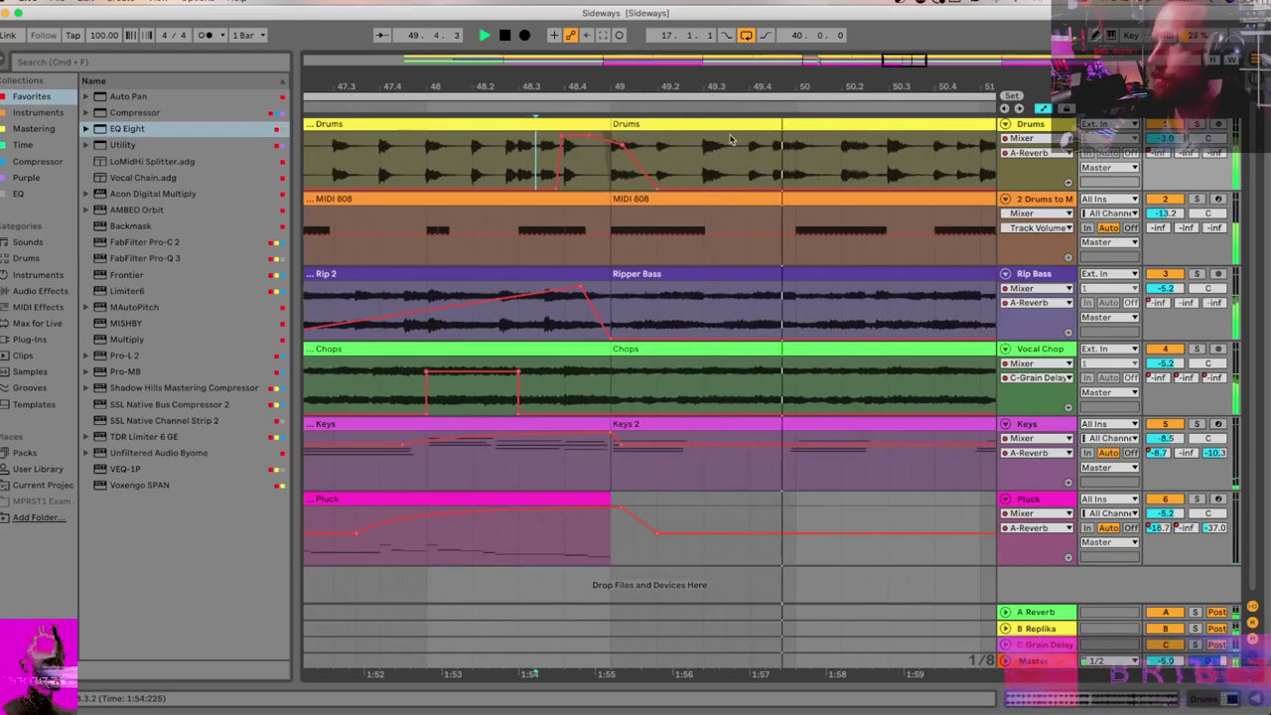
{"action": "scroll", "coordinate": [731, 141], "scroll_direction": "down", "scroll_amount": 5}
{"action": "key", "text": "space"}
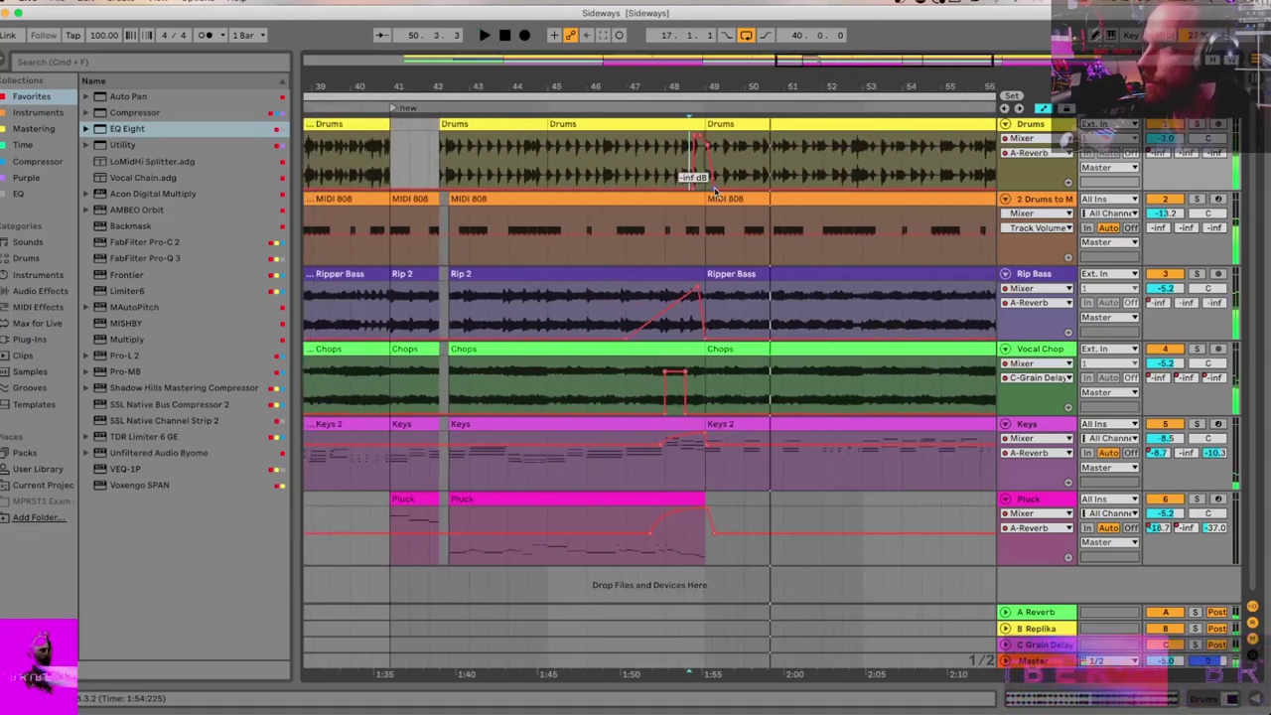
Step: Raise the Drums A-Reverb send after bar 49 to about -18.5 dB and audition the section
{"action": "left_click_drag", "start_coordinate": [713, 190], "coordinate": [705, 159]}
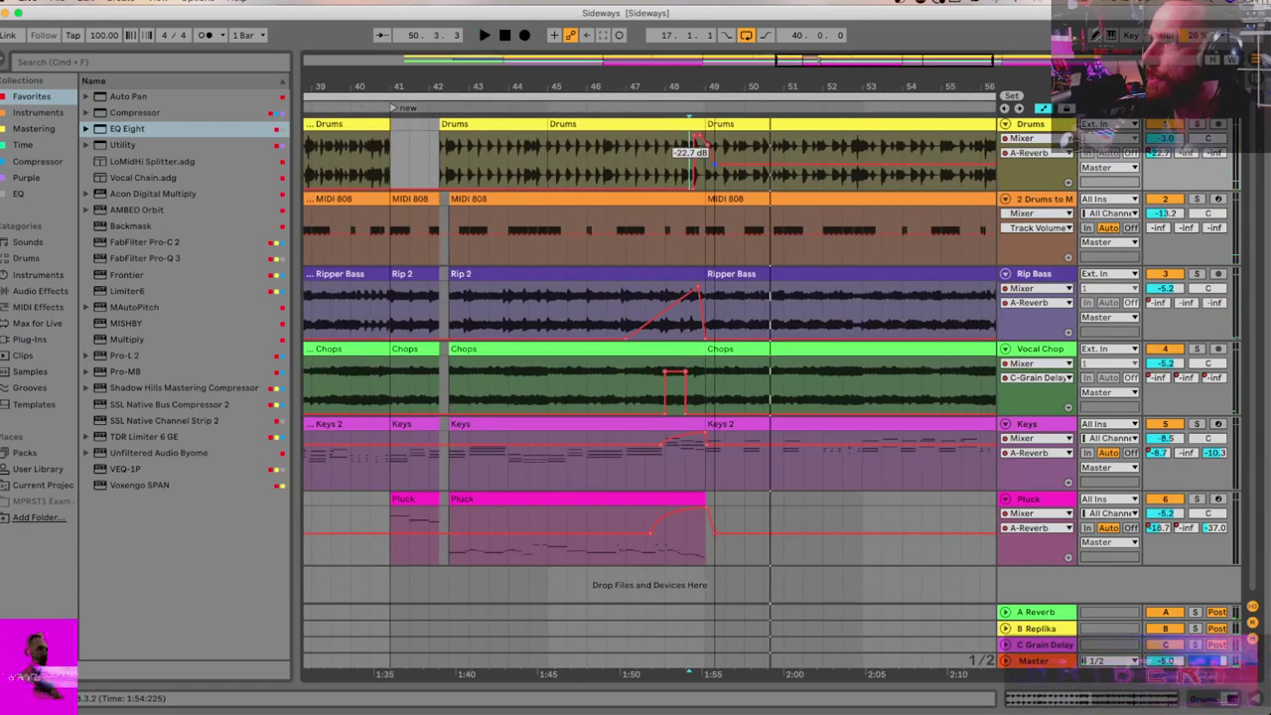
{"action": "key", "text": "space"}
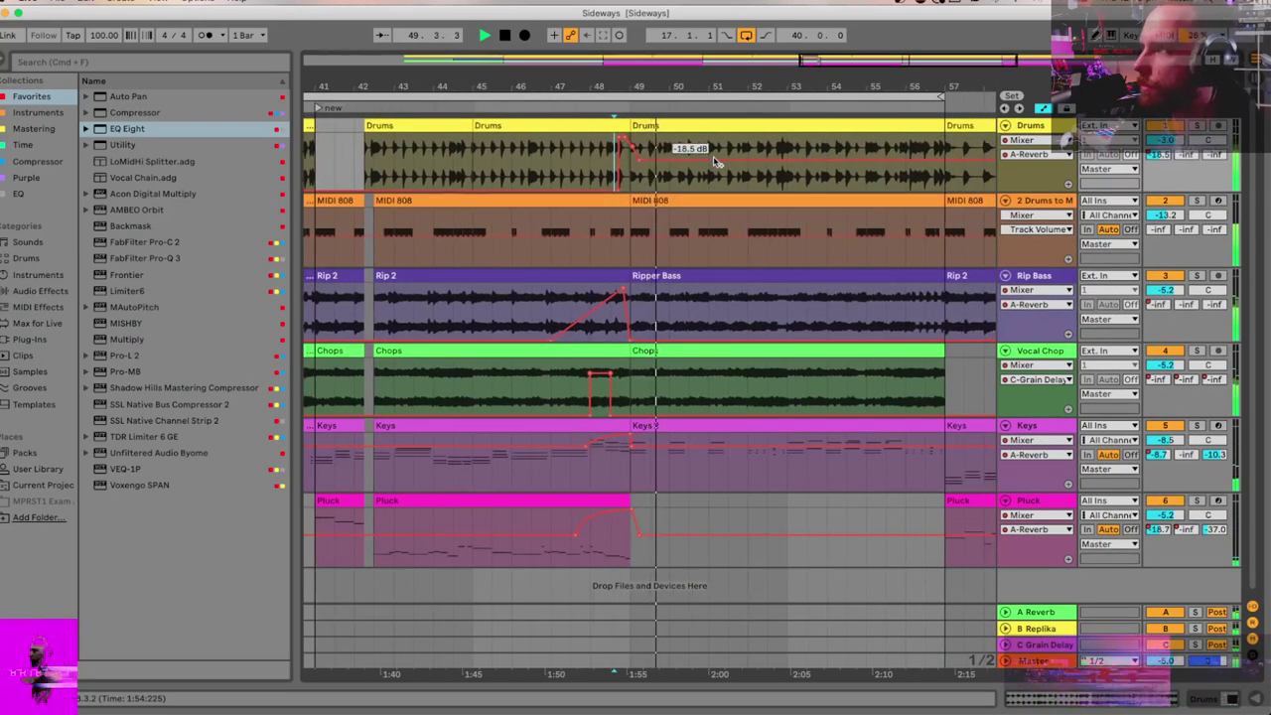
Step: Insert an EQ Eight before OrilRiver on the A Reverb return, low-cut it at 88 Hz, and play back the result
{"action": "double_click", "coordinate": [1045, 613]}
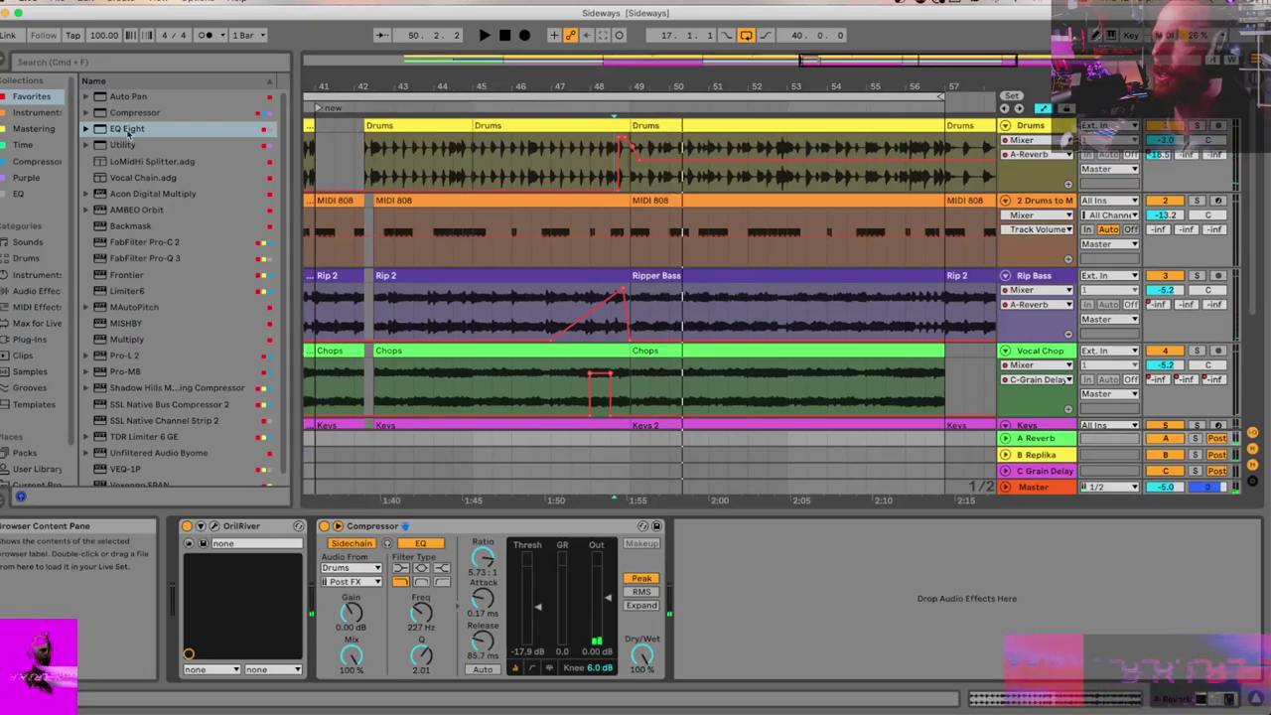
{"action": "left_click_drag", "start_coordinate": [127, 132], "coordinate": [183, 556]}
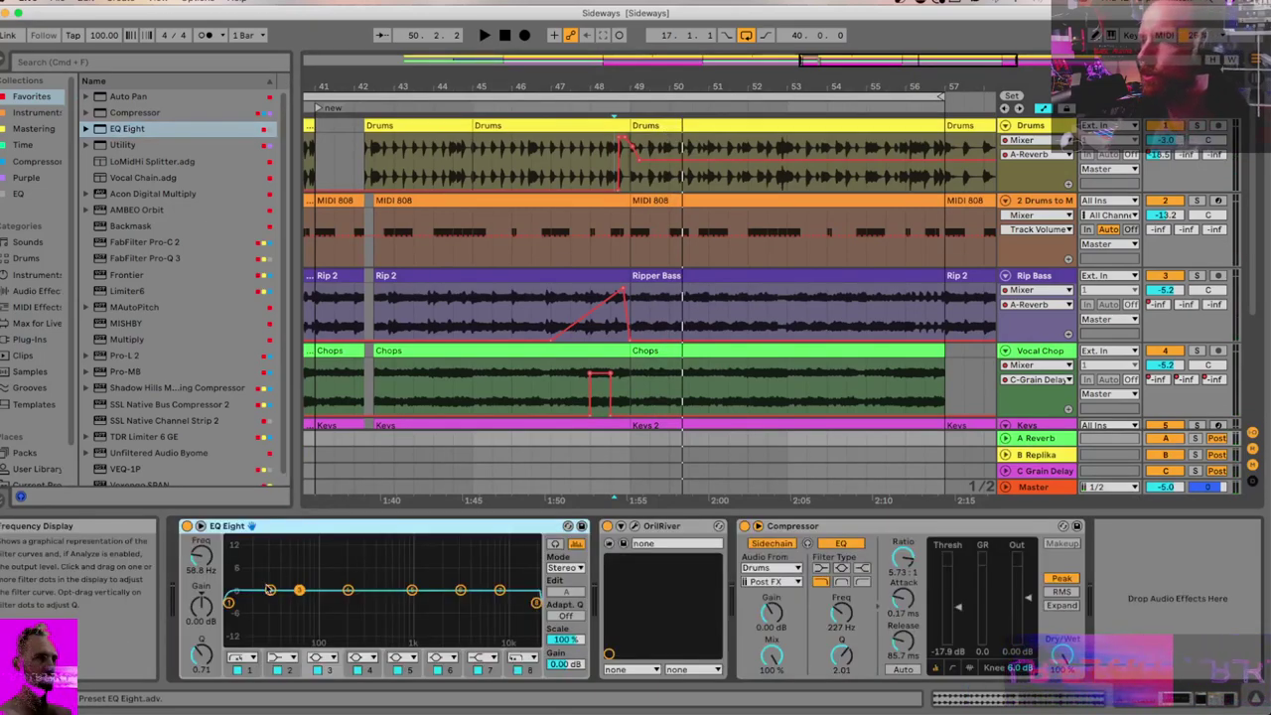
{"action": "left_click_drag", "start_coordinate": [229, 603], "coordinate": [353, 603]}
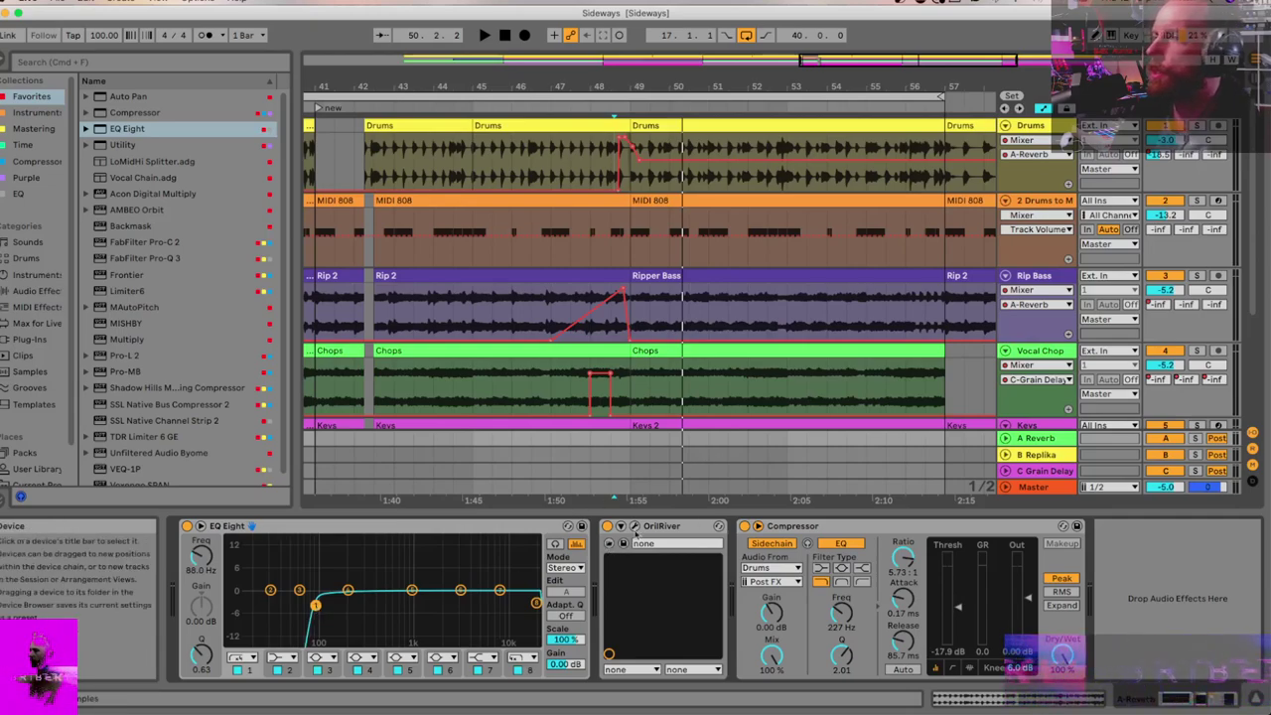
{"action": "key", "text": "super+alt+l"}
{"action": "key", "text": "space"}
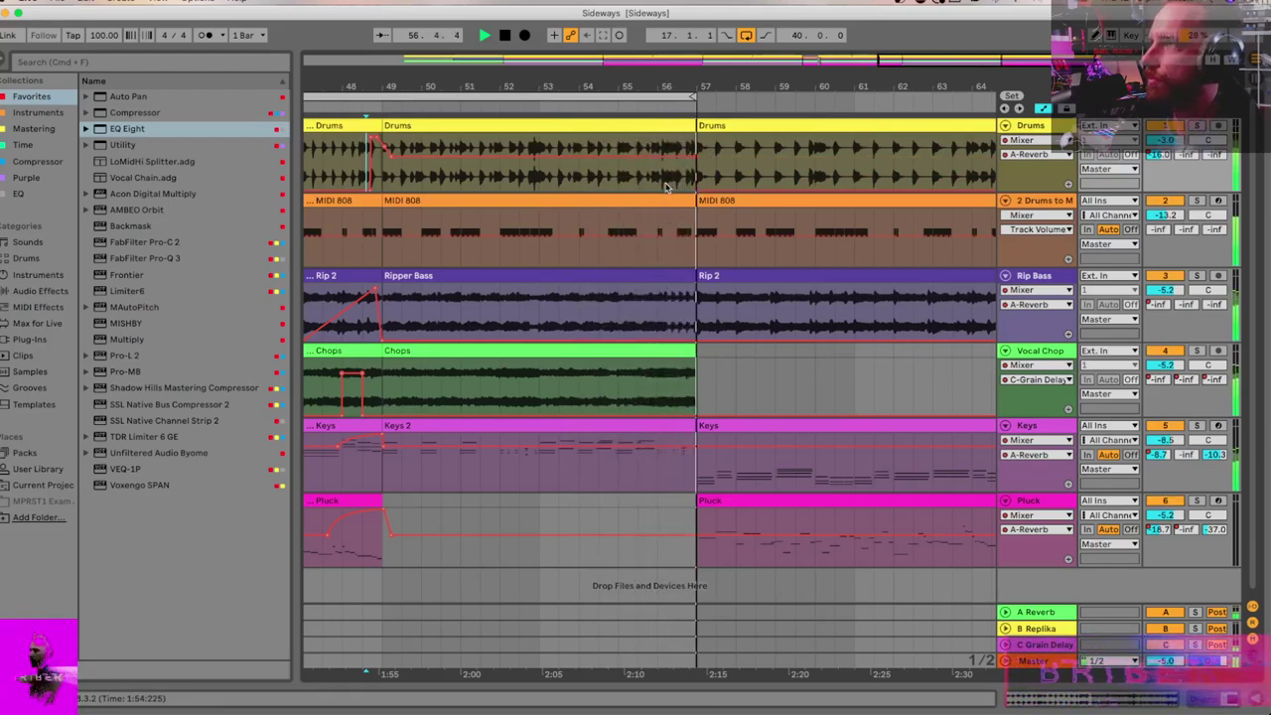
Step: Turn off the arrangement loop and play on past bar 57 with the whole arrangement in view
{"action": "left_click", "coordinate": [747, 35]}
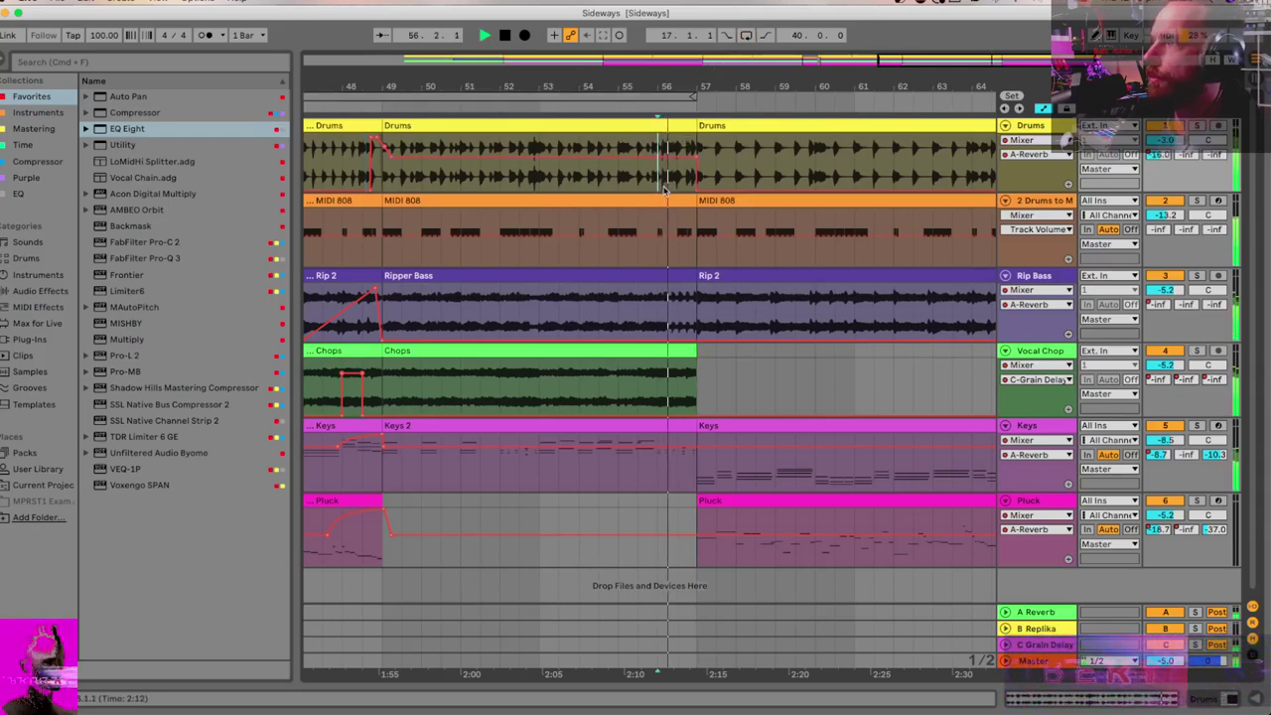
{"action": "key", "text": "minus"}
{"action": "key", "text": "minus"}
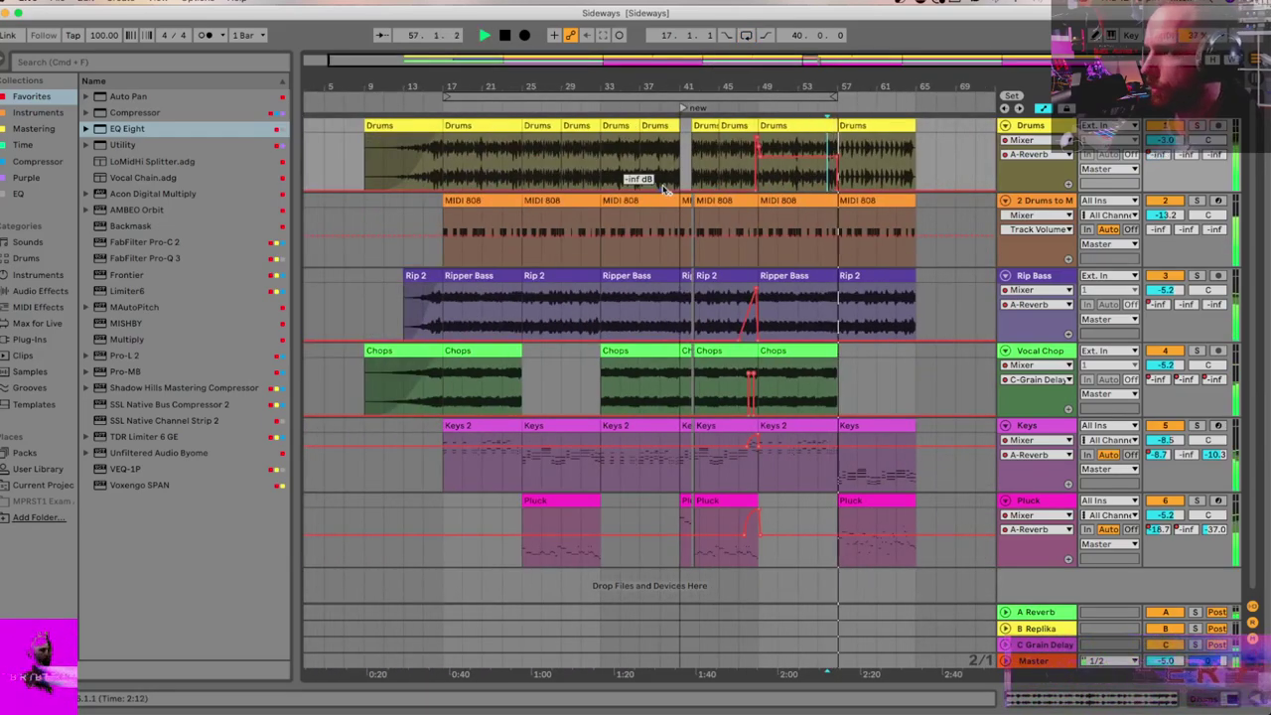
{"action": "scroll", "coordinate": [814, 397], "scroll_direction": "down", "scroll_amount": 1}
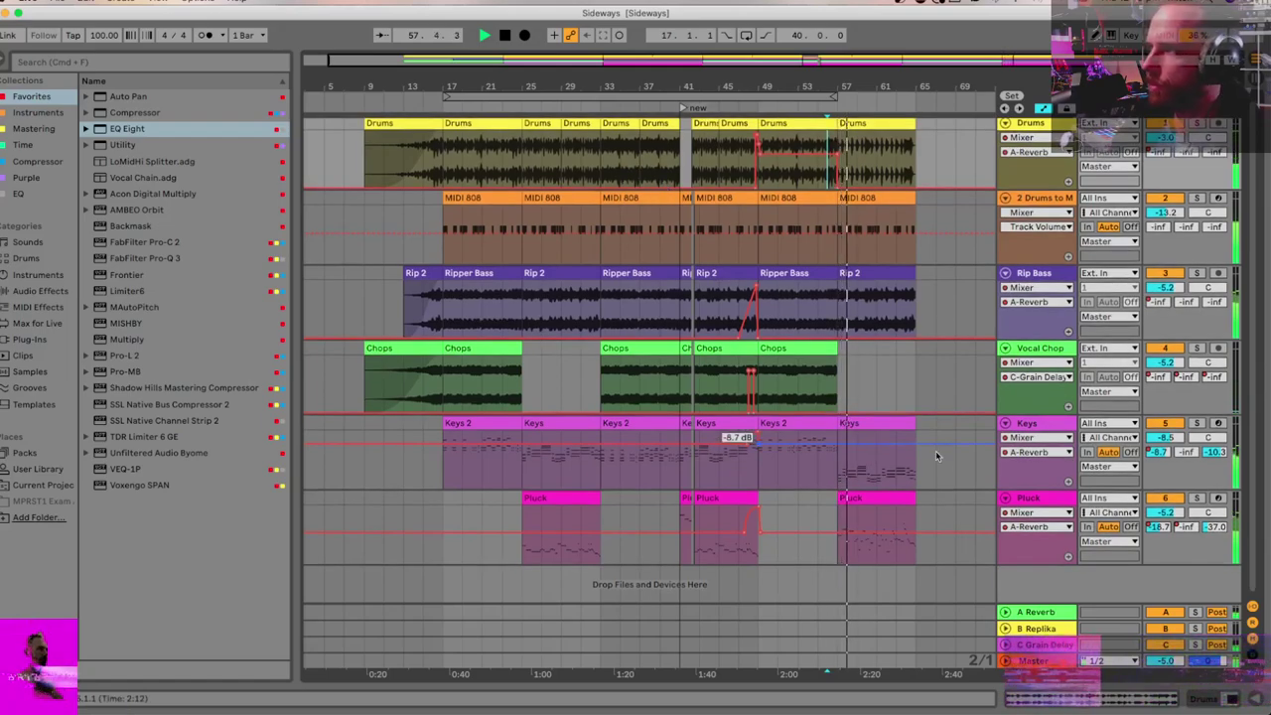
Step: Hide the automation and move the clips of bars 57–65 on all tracks to bar 65
{"action": "key", "text": "a"}
{"action": "key", "text": "space"}
{"action": "left_click", "coordinate": [879, 499]}
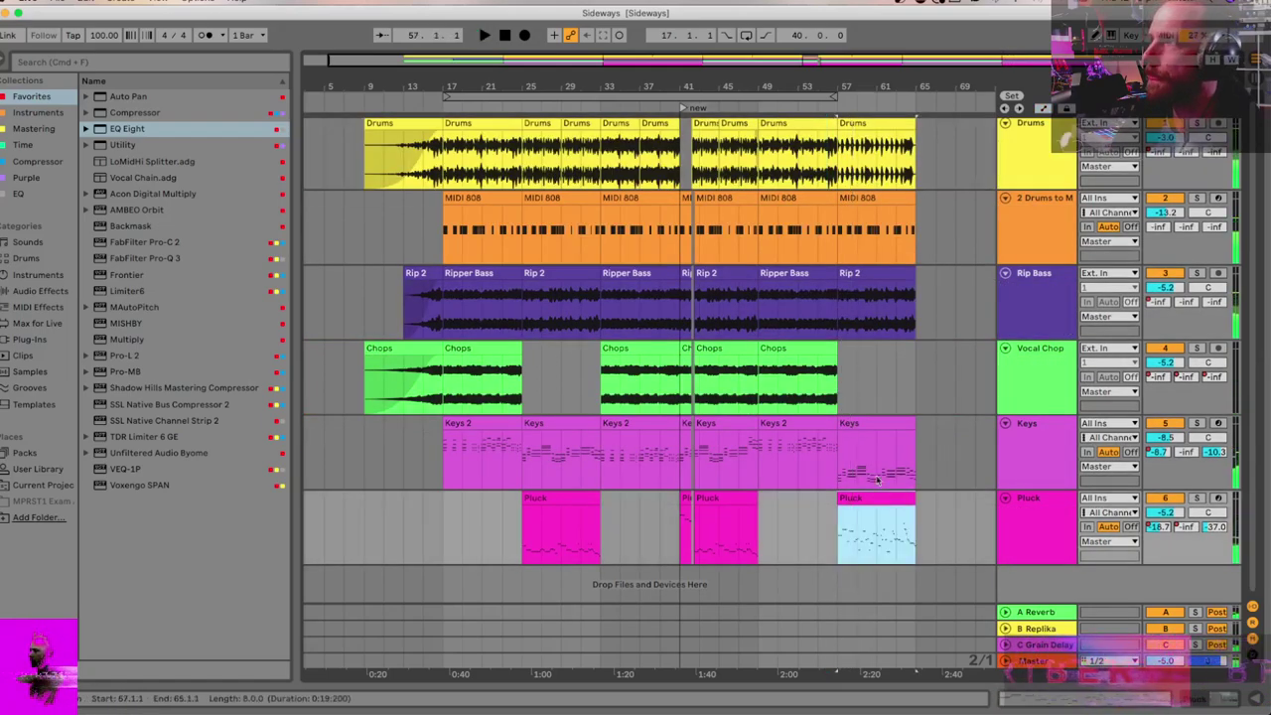
{"action": "left_click", "coordinate": [860, 123], "text": "shift"}
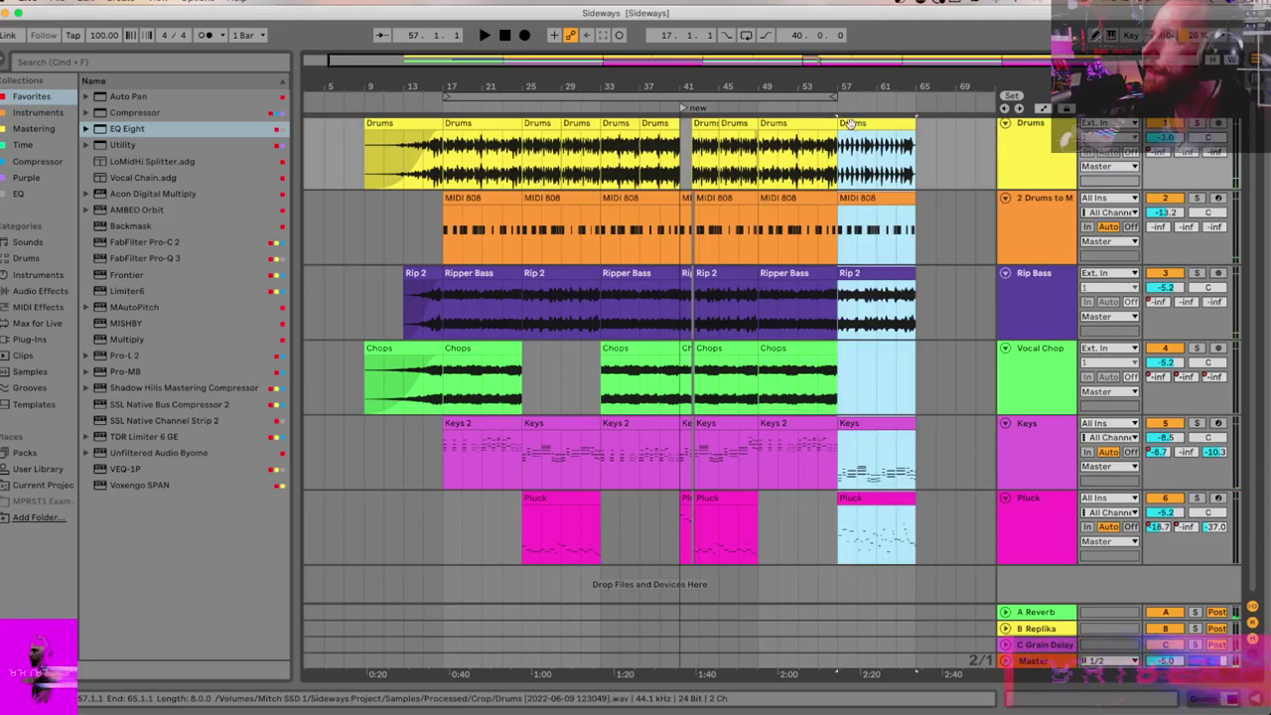
{"action": "left_click_drag", "start_coordinate": [850, 123], "coordinate": [931, 123]}
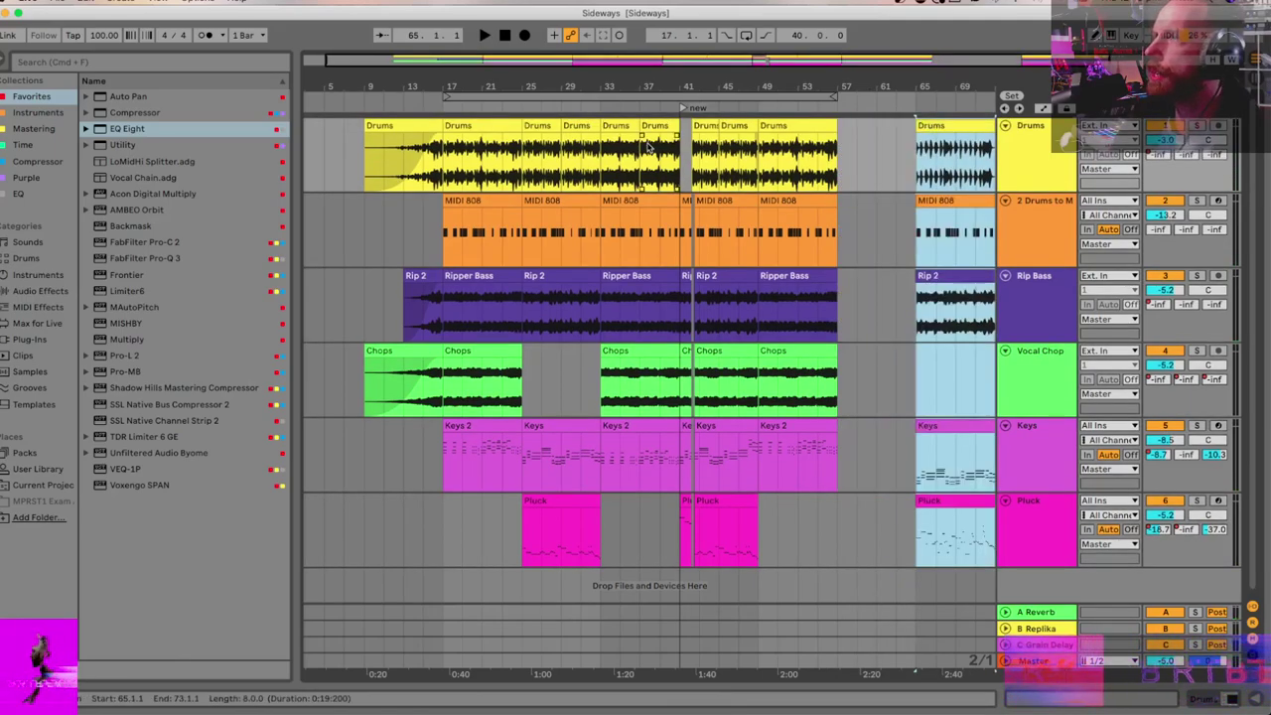
Step: Audition earlier sections, copy the bars 33–41 clips from Drums through Keys into the gap at bar 57, and play it
{"action": "left_click", "coordinate": [503, 125]}
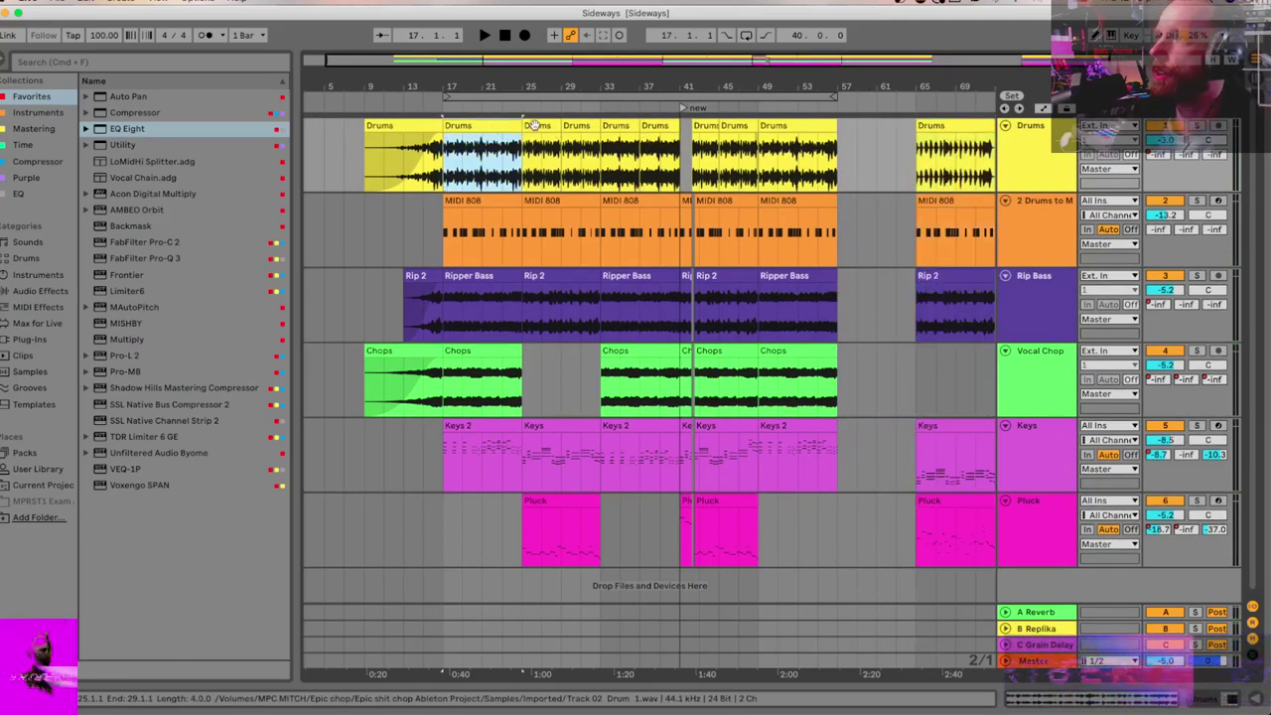
{"action": "key", "text": "space"}
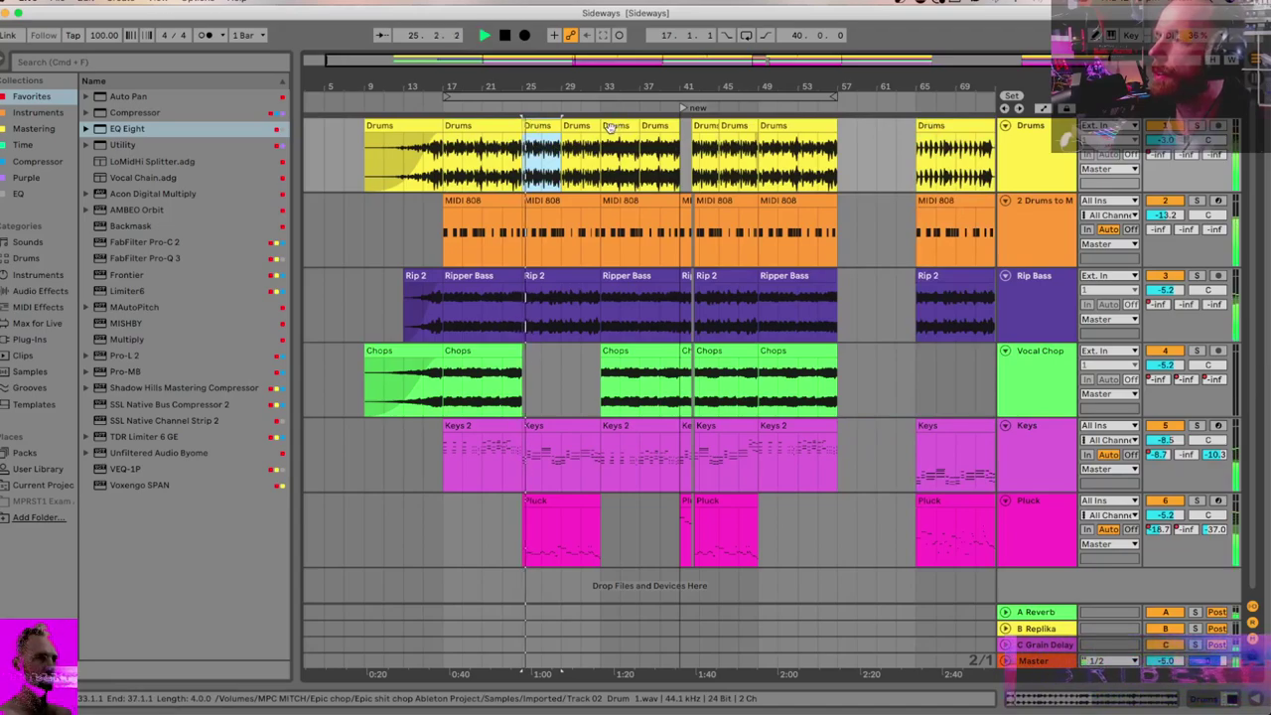
{"action": "left_click", "coordinate": [613, 125]}
{"action": "left_click", "coordinate": [659, 425], "text": "shift"}
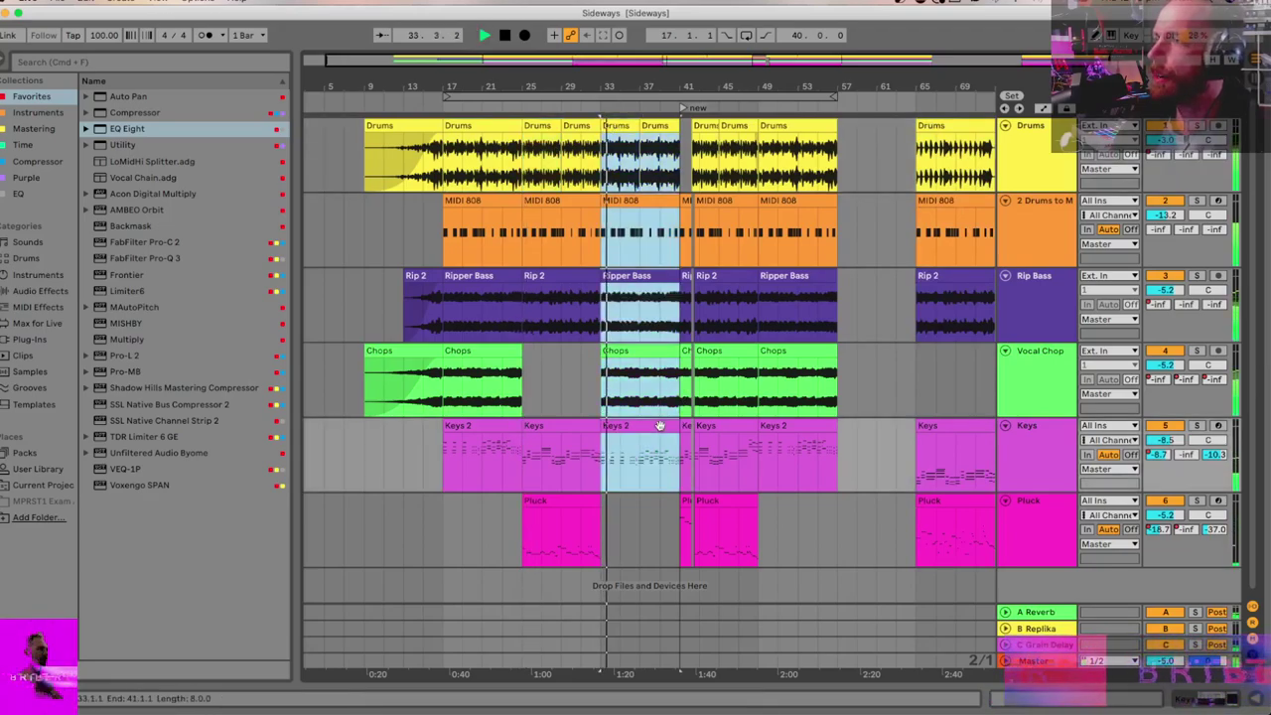
{"action": "left_click", "coordinate": [842, 430]}
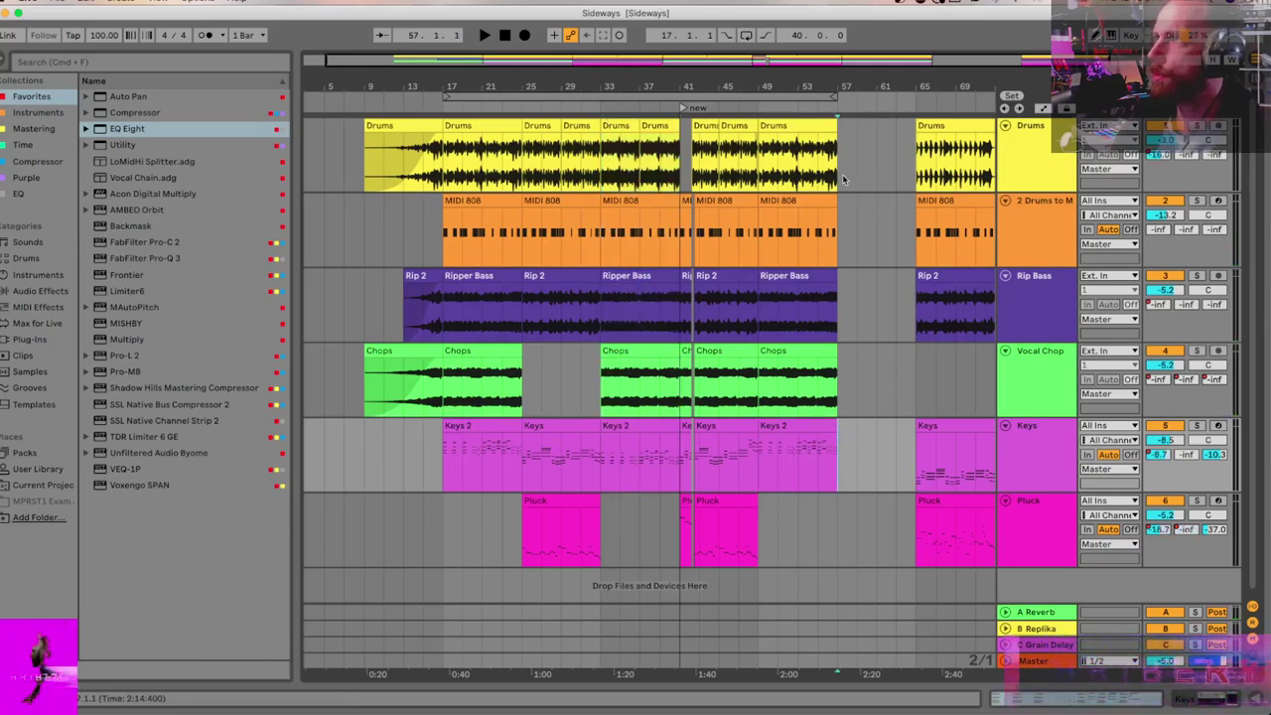
{"action": "key", "text": "ctrl+v"}
{"action": "key", "text": "space"}
{"action": "scroll", "coordinate": [840, 181], "scroll_direction": "up", "scroll_amount": 5}
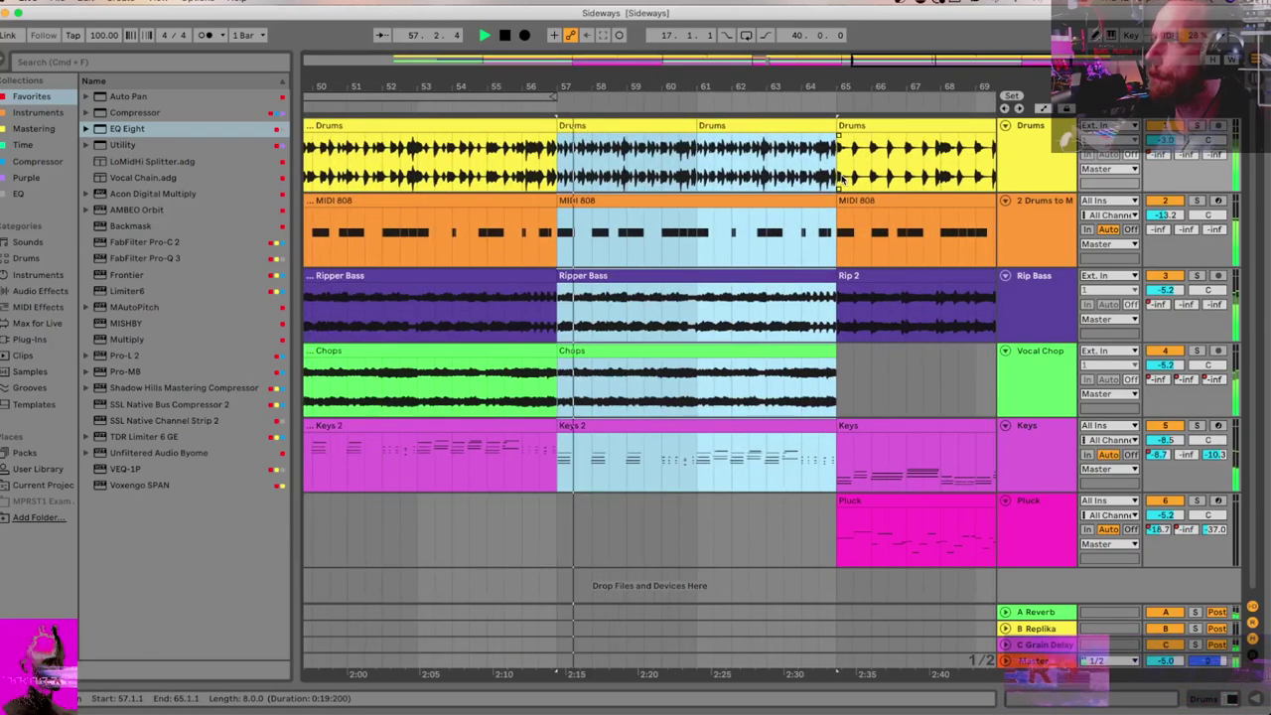
Step: Play all tracks from bar 45 and examine how the arrangement flows through bar 49 toward the section at bar 57
{"action": "scroll", "coordinate": [841, 181], "scroll_direction": "down", "scroll_amount": 3}
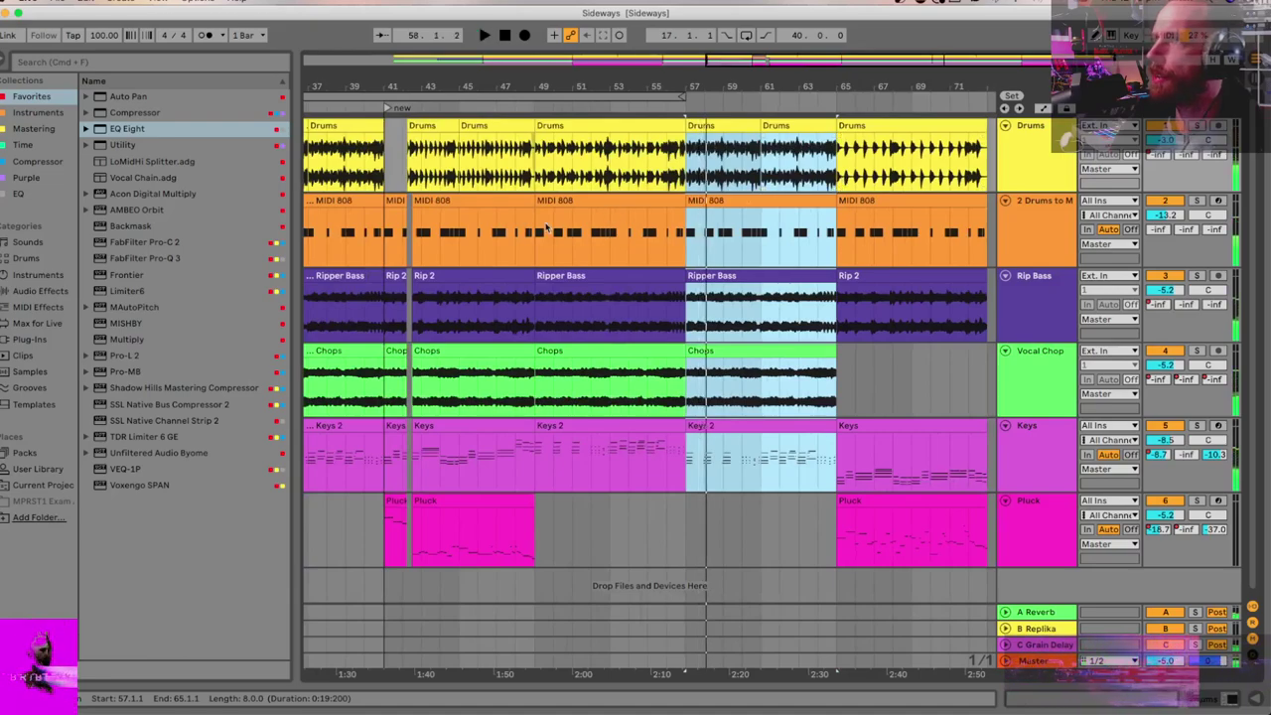
{"action": "left_click", "coordinate": [460, 231]}
{"action": "key", "text": "space"}
{"action": "key", "text": "space"}
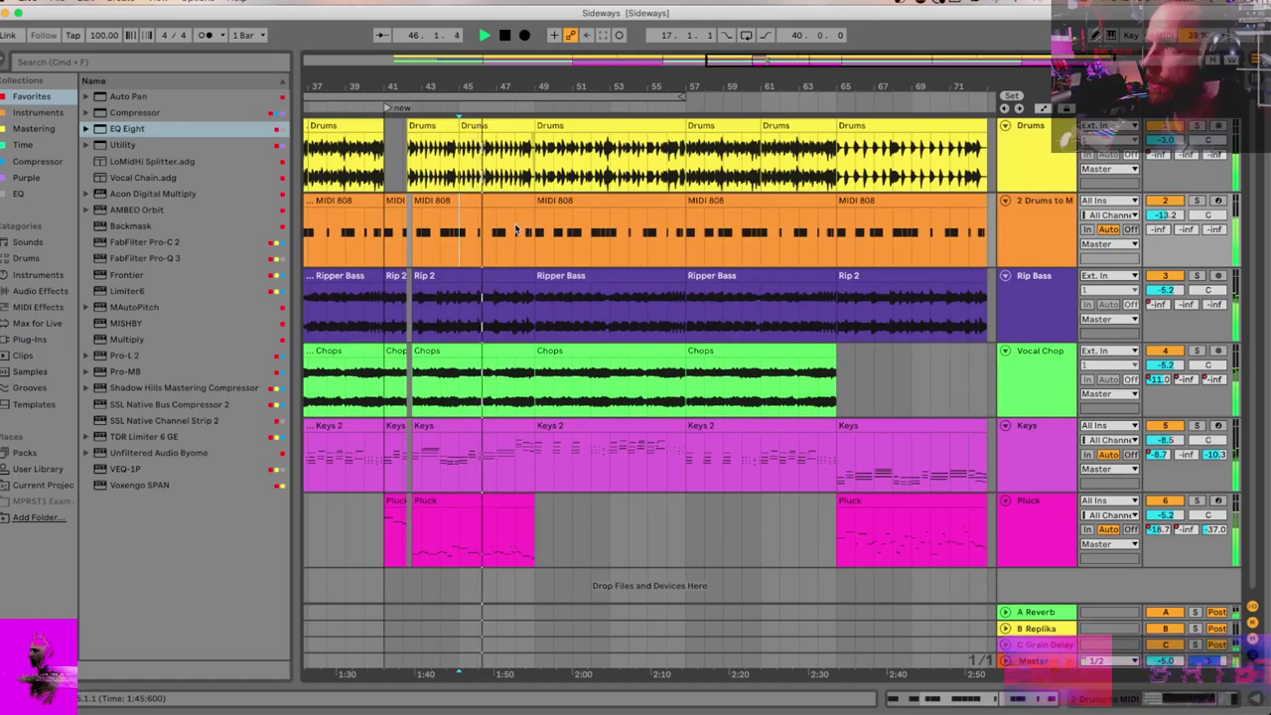
{"action": "scroll", "coordinate": [515, 230], "scroll_direction": "down", "scroll_amount": 3}
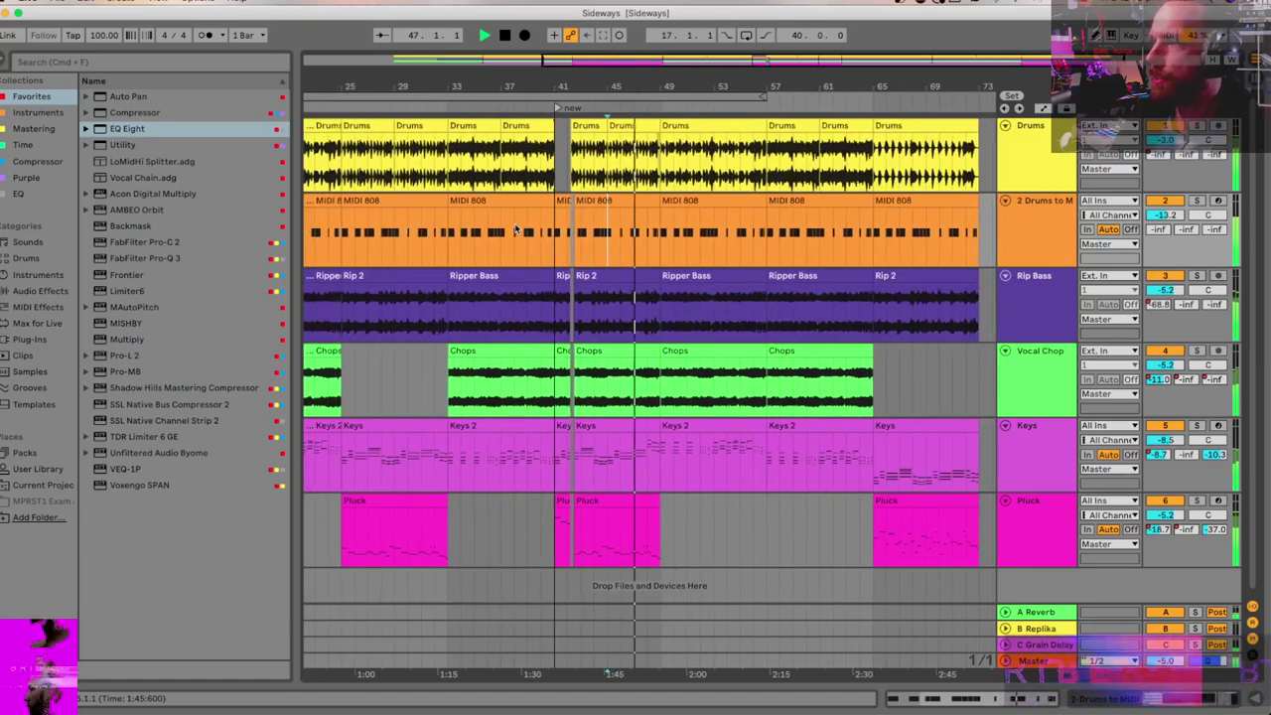
{"action": "scroll", "coordinate": [516, 230], "scroll_direction": "right", "scroll_amount": 1}
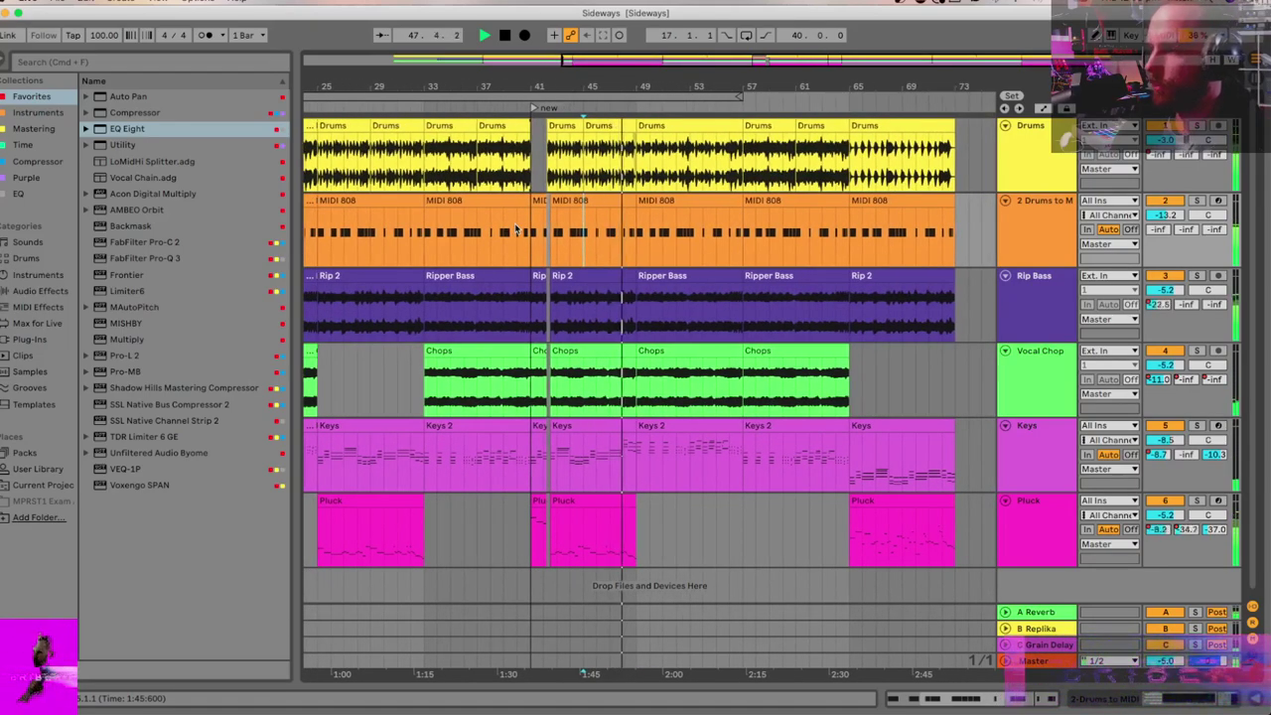
{"action": "scroll", "coordinate": [515, 230], "scroll_direction": "down", "scroll_amount": 3}
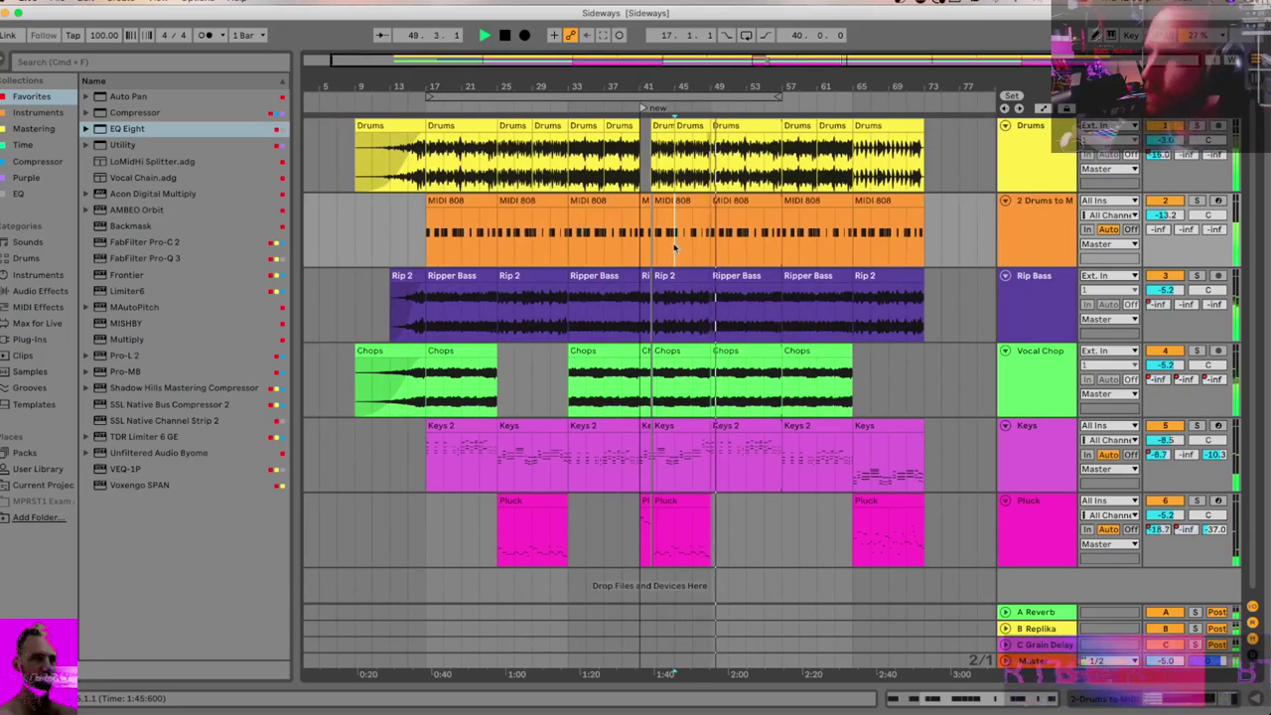
{"action": "scroll", "coordinate": [768, 266], "scroll_direction": "up", "scroll_amount": 5}
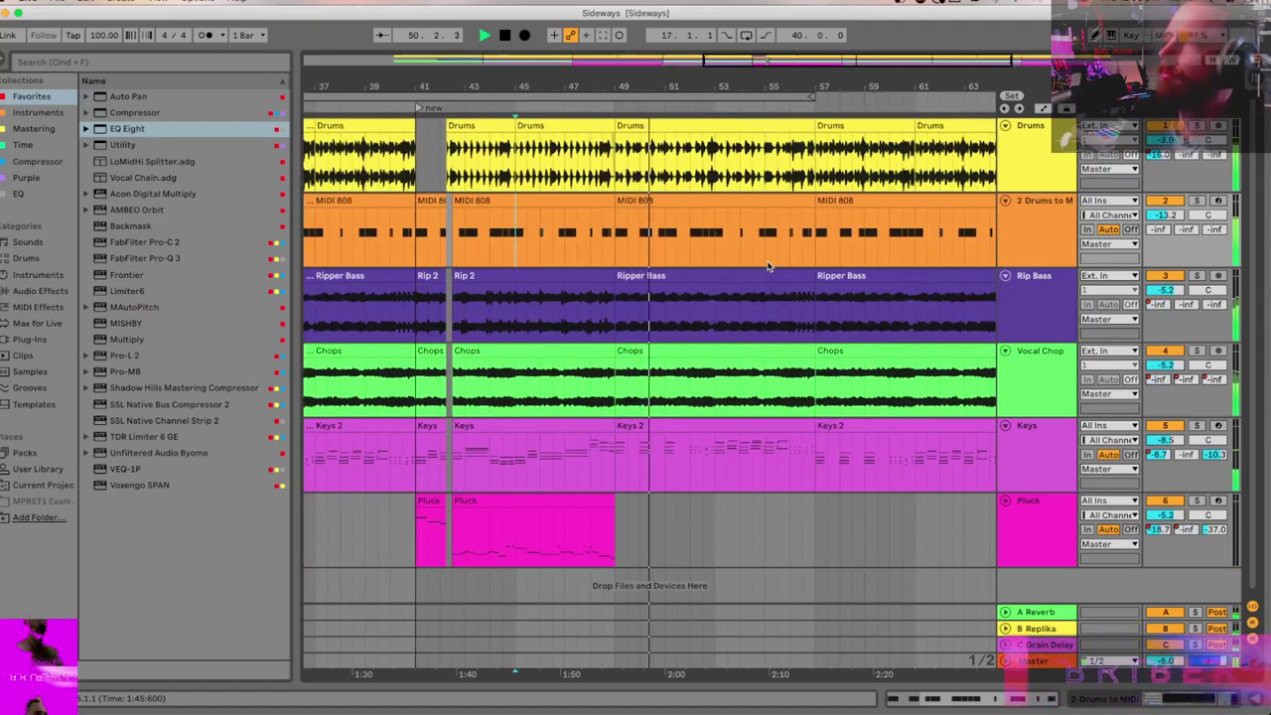
{"action": "scroll", "coordinate": [768, 266], "scroll_direction": "right", "scroll_amount": 2}
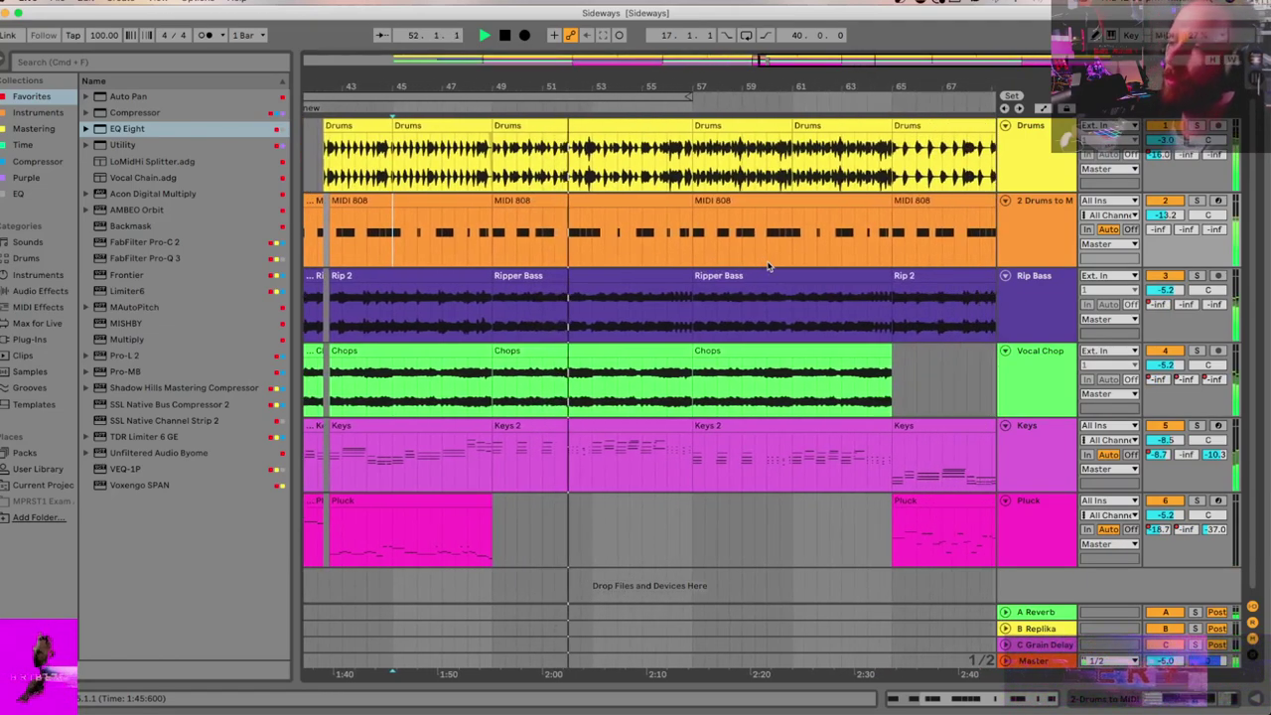
Step: Show the automation and examine all tracks at the transition into bar 57
{"action": "left_click", "coordinate": [1032, 365]}
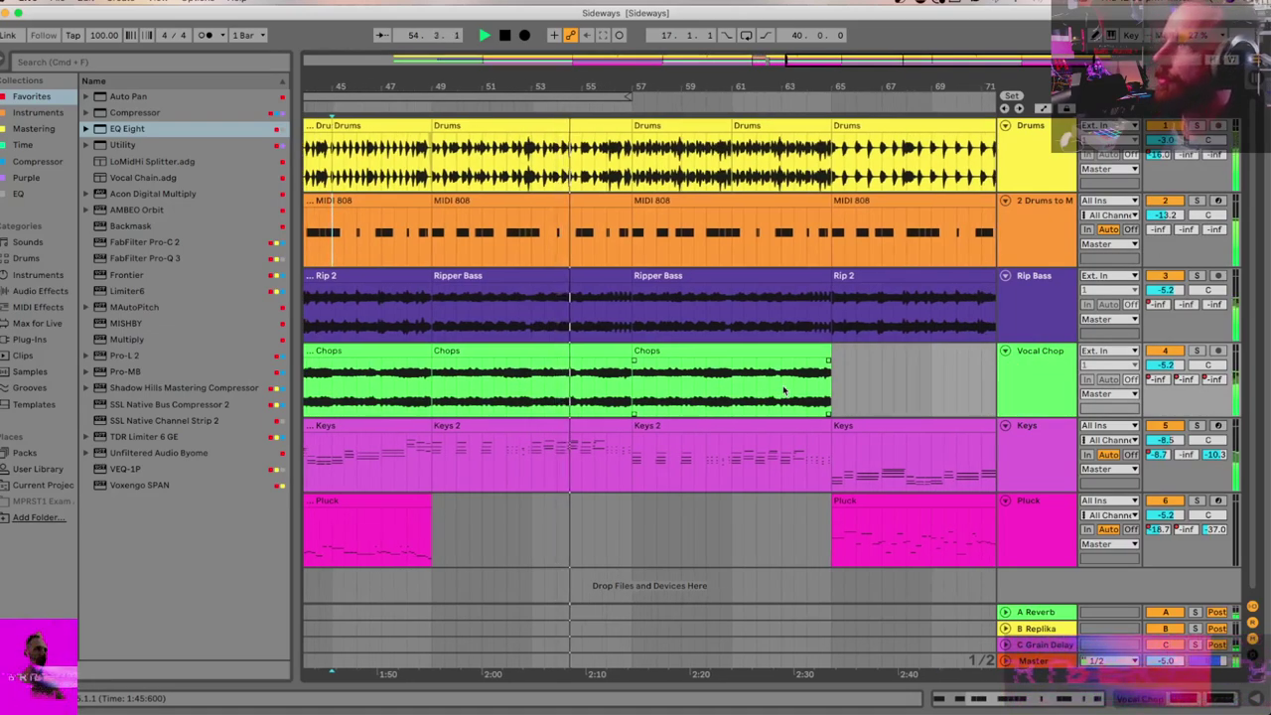
{"action": "key", "text": "a"}
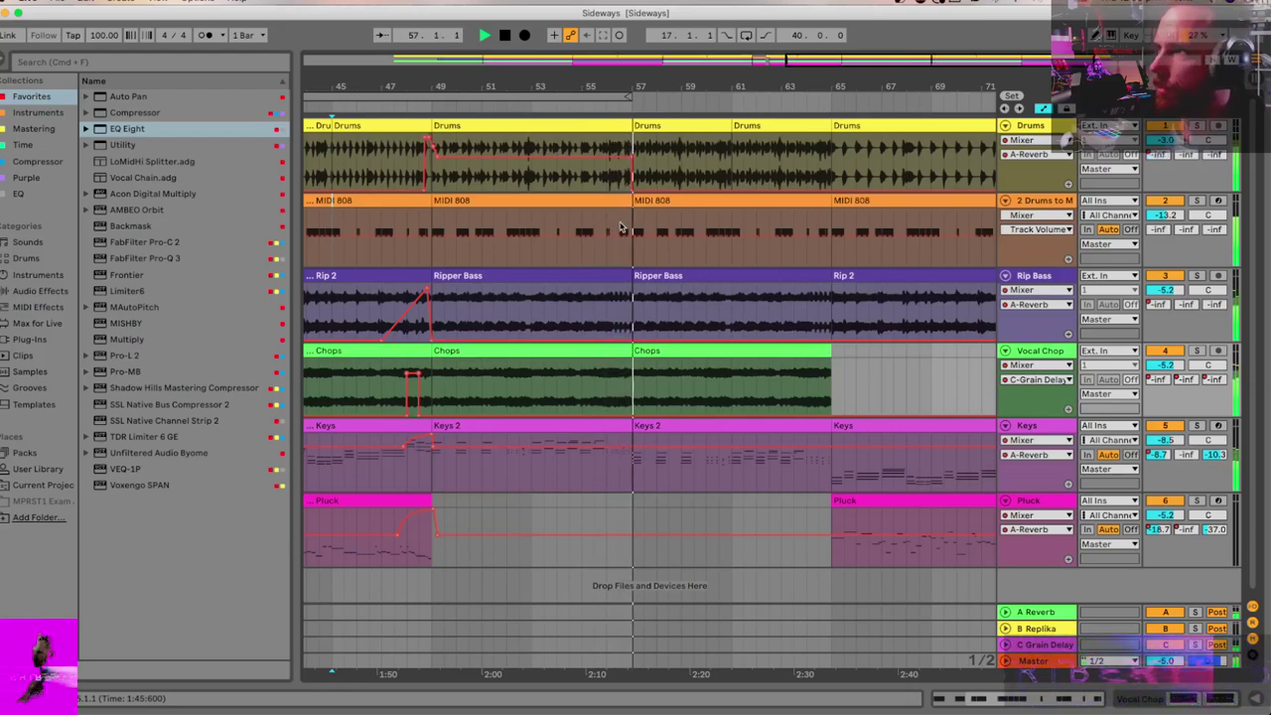
{"action": "scroll", "coordinate": [618, 227], "scroll_direction": "up", "scroll_amount": 3}
{"action": "scroll", "coordinate": [618, 228], "scroll_direction": "up", "scroll_amount": 2}
{"action": "left_click", "coordinate": [601, 181]}
{"action": "key", "text": "space"}
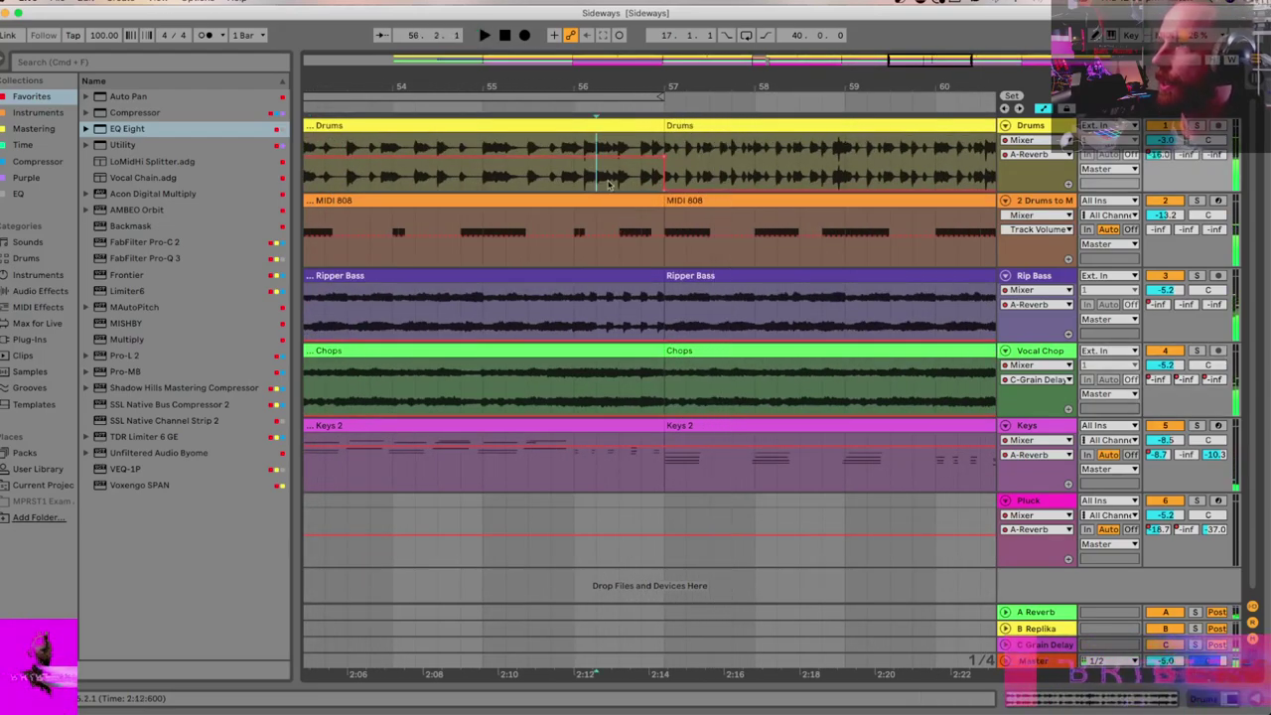
Step: Hide the automation, shorten the Drums clip before bar 57 to end at 56.3.4, and audition the gap
{"action": "left_click_drag", "start_coordinate": [659, 125], "coordinate": [637, 126]}
{"action": "left_click", "coordinate": [559, 148]}
{"action": "key", "text": "space"}
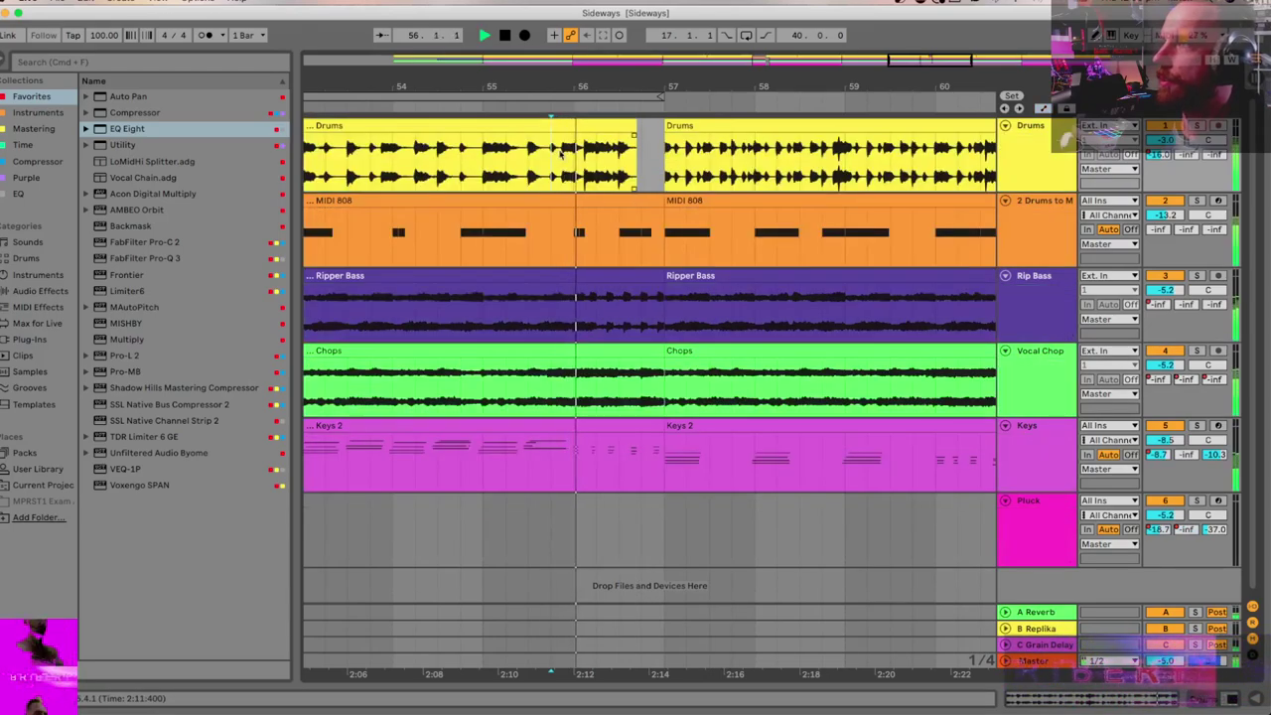
{"action": "key", "text": "space"}
Step: Shorten the Ripper Bass clip before bar 57 to end at 56.3.4, give it a short fade-out, and play from bar 56
{"action": "left_click", "coordinate": [658, 280]}
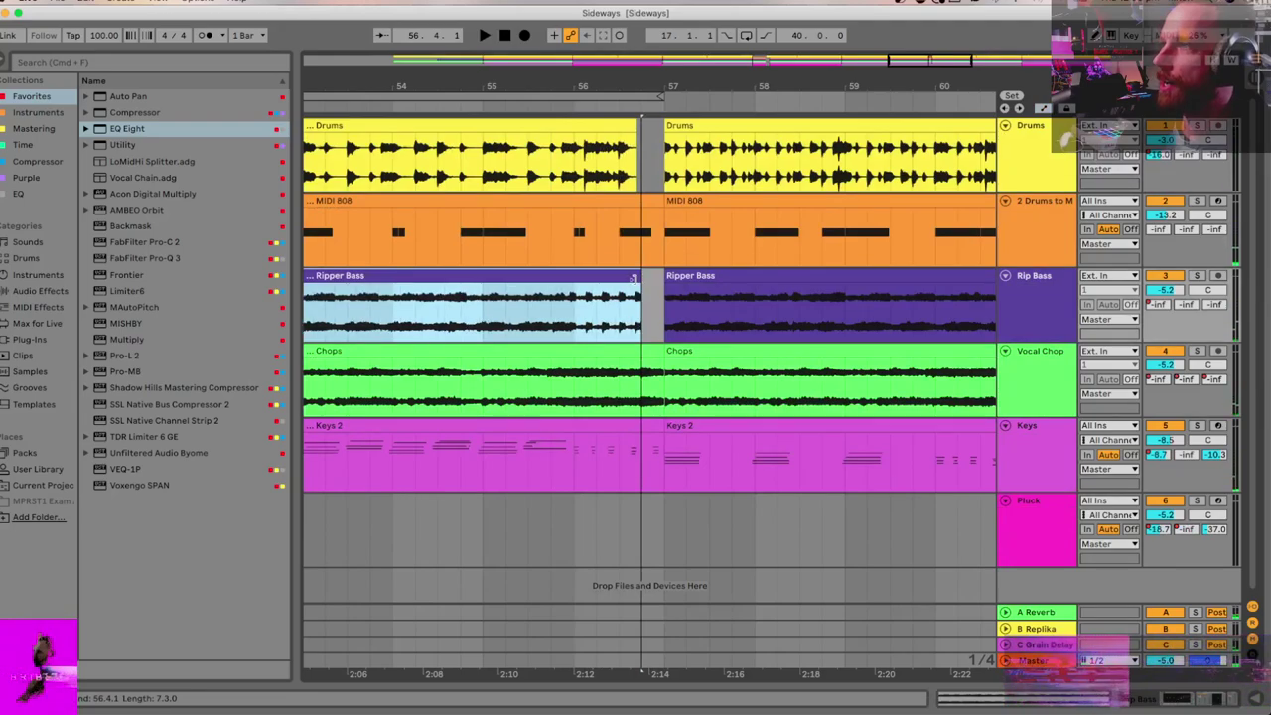
{"action": "key", "text": "super+z"}
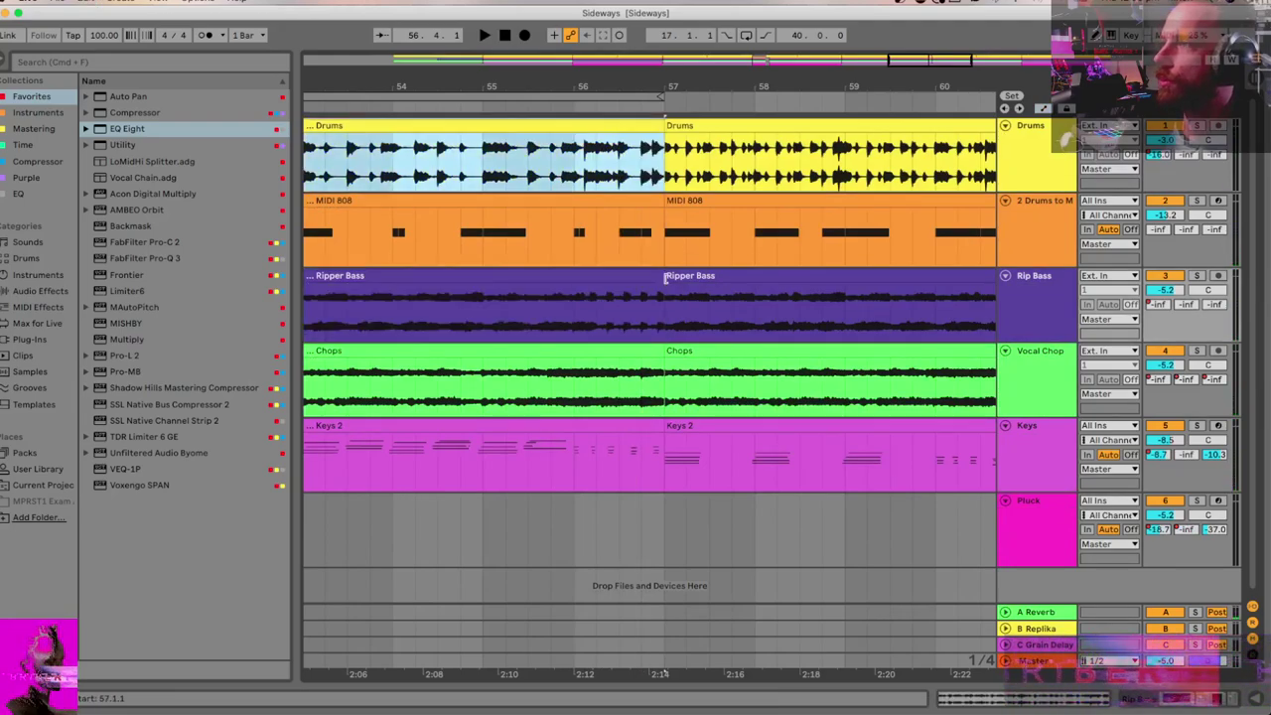
{"action": "left_click_drag", "start_coordinate": [657, 276], "coordinate": [636, 280]}
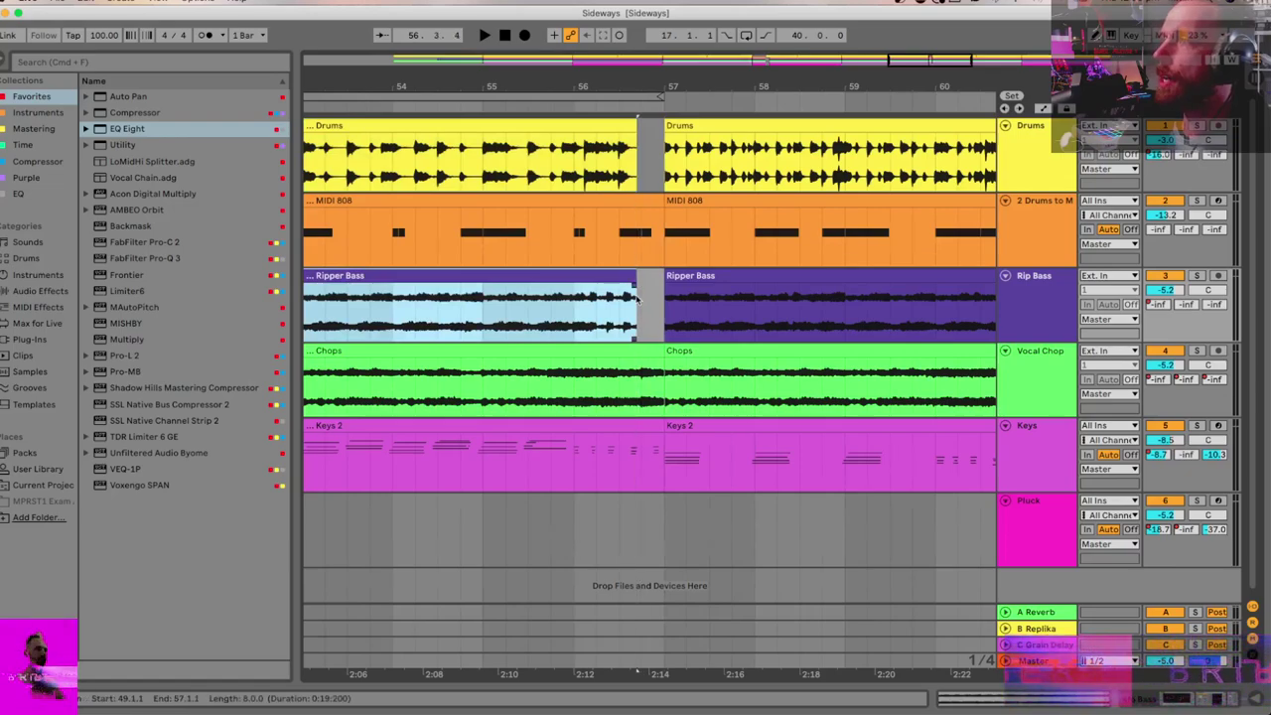
{"action": "scroll", "coordinate": [636, 293], "scroll_direction": "up", "scroll_amount": 3}
{"action": "left_click", "coordinate": [640, 289]}
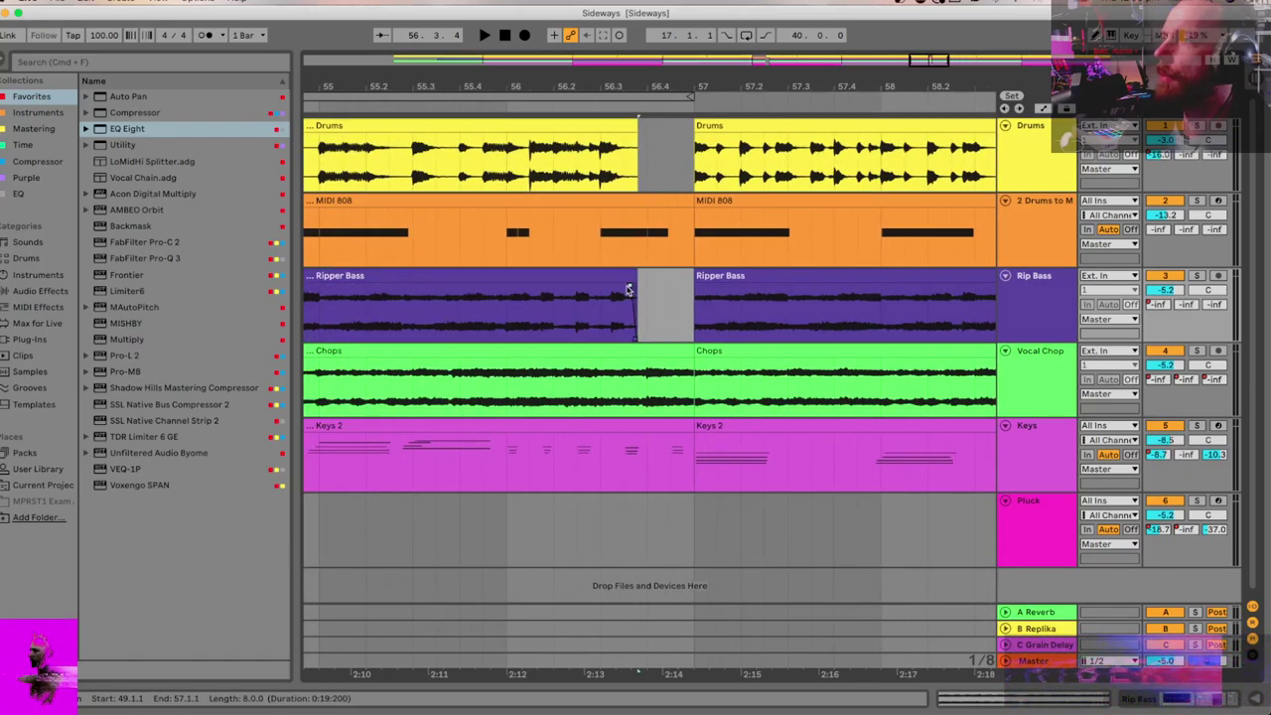
{"action": "left_click", "coordinate": [506, 315]}
{"action": "key", "text": "space"}
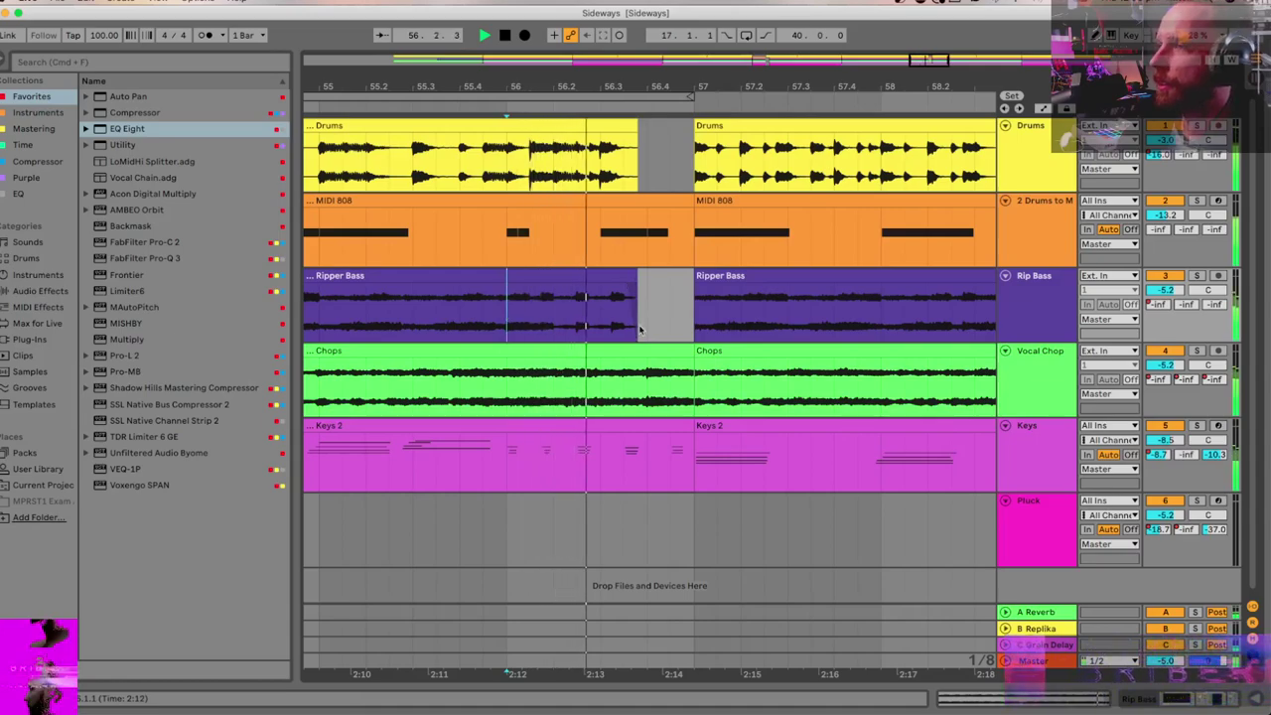
Step: Split the Chops clip at 56.4, set the piece before bar 57 to 0 semitones transposition, and audition it
{"action": "left_click", "coordinate": [646, 382]}
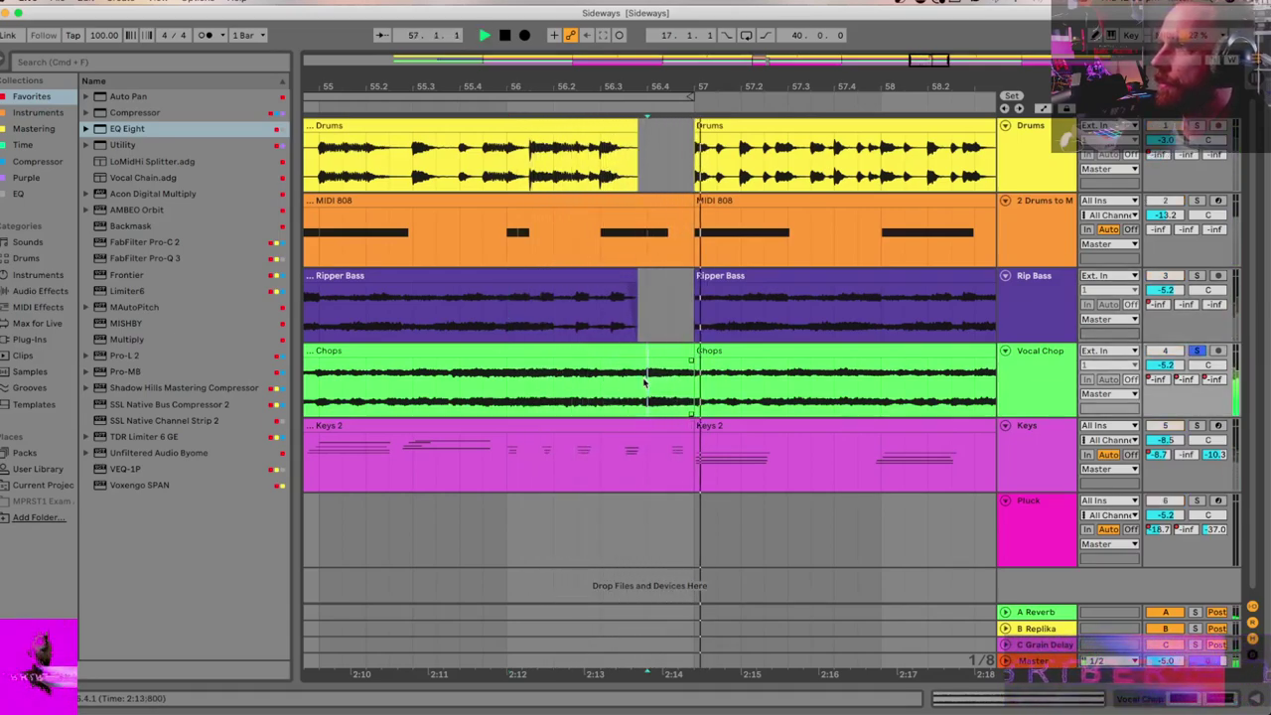
{"action": "key", "text": "space"}
{"action": "left_click", "coordinate": [670, 354]}
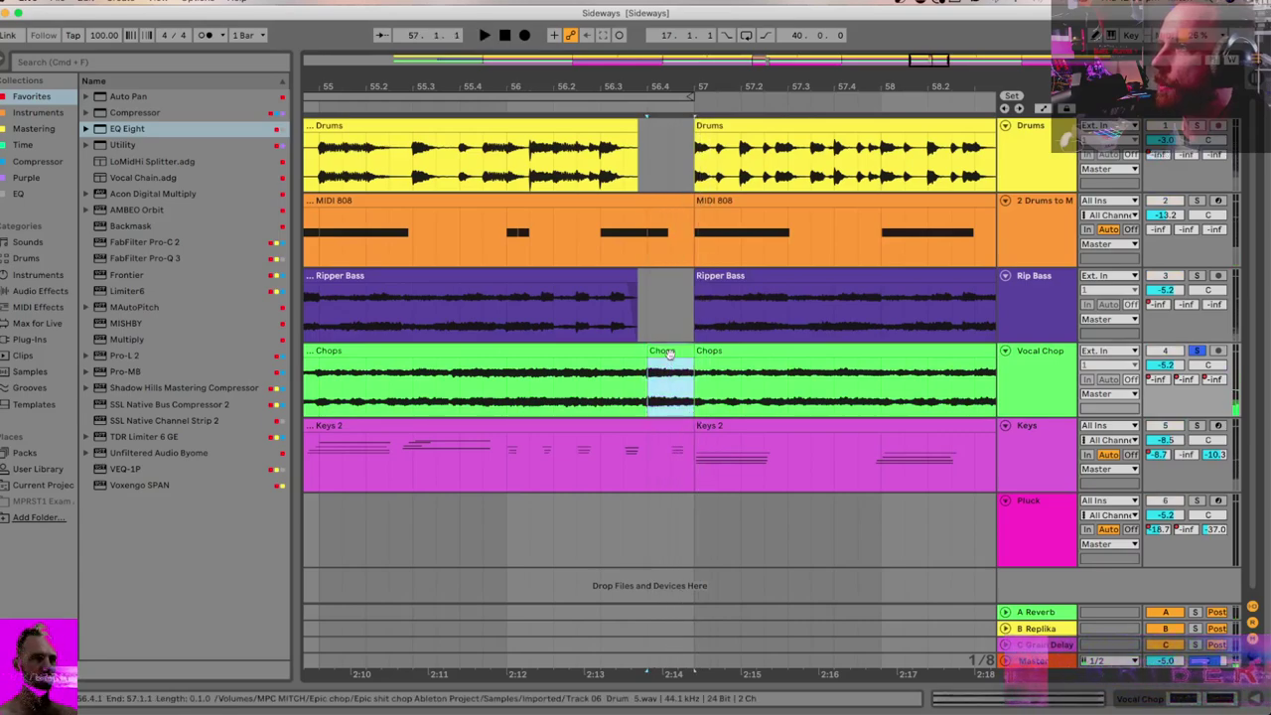
{"action": "double_click", "coordinate": [670, 355]}
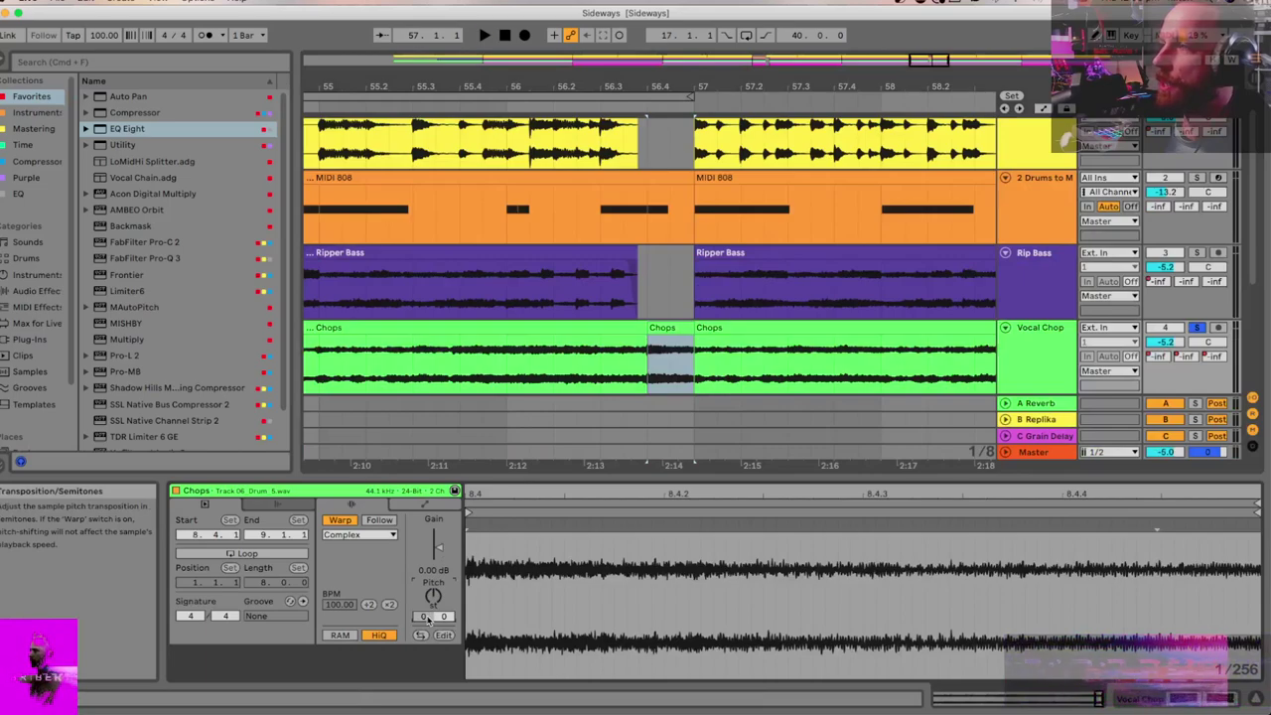
{"action": "left_click", "coordinate": [486, 349]}
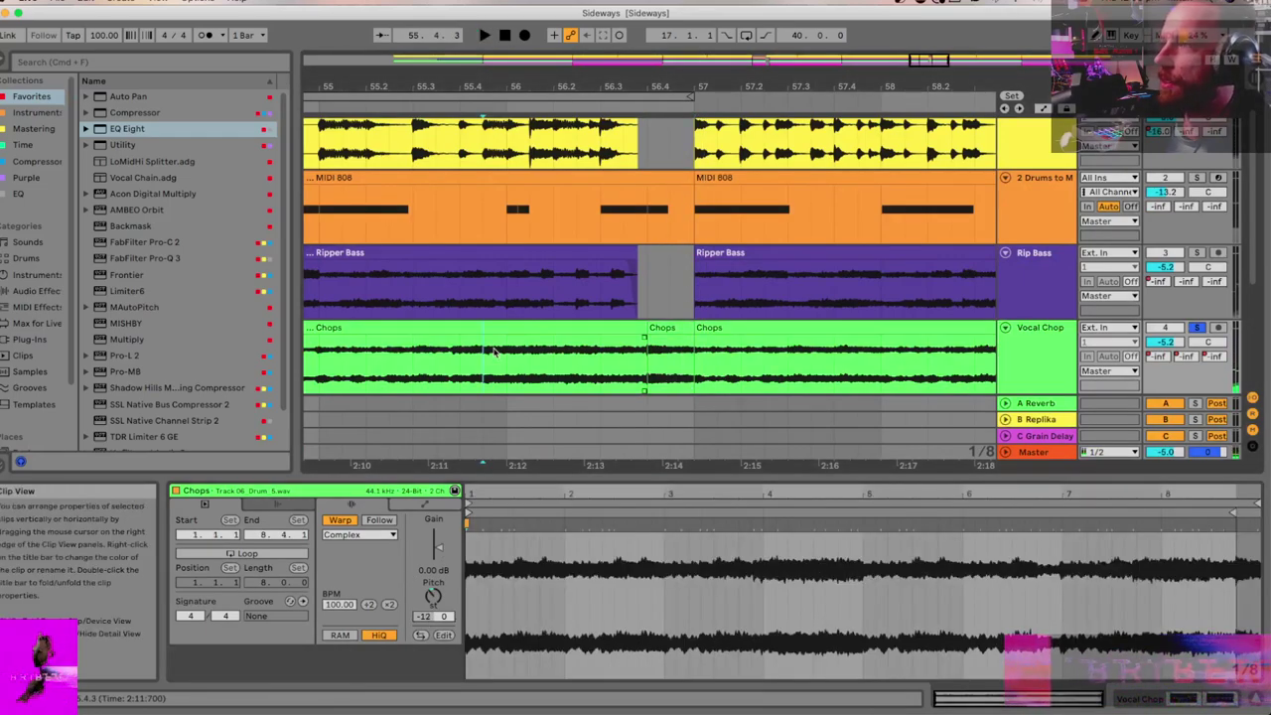
{"action": "key", "text": "space"}
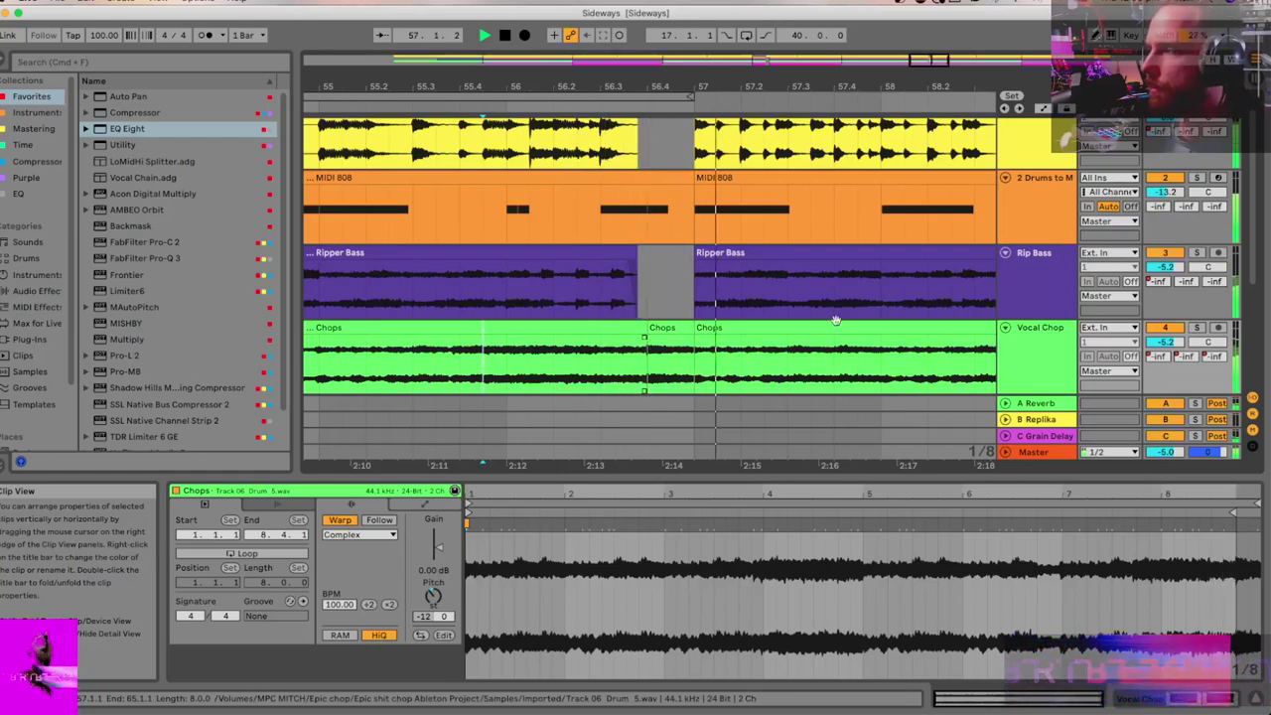
Step: Show the automation, raise the Vocal Chop's A-Reverb send to about -2.4 dB between 56.4 and 57, and audition it from 56.2
{"action": "key", "text": "a"}
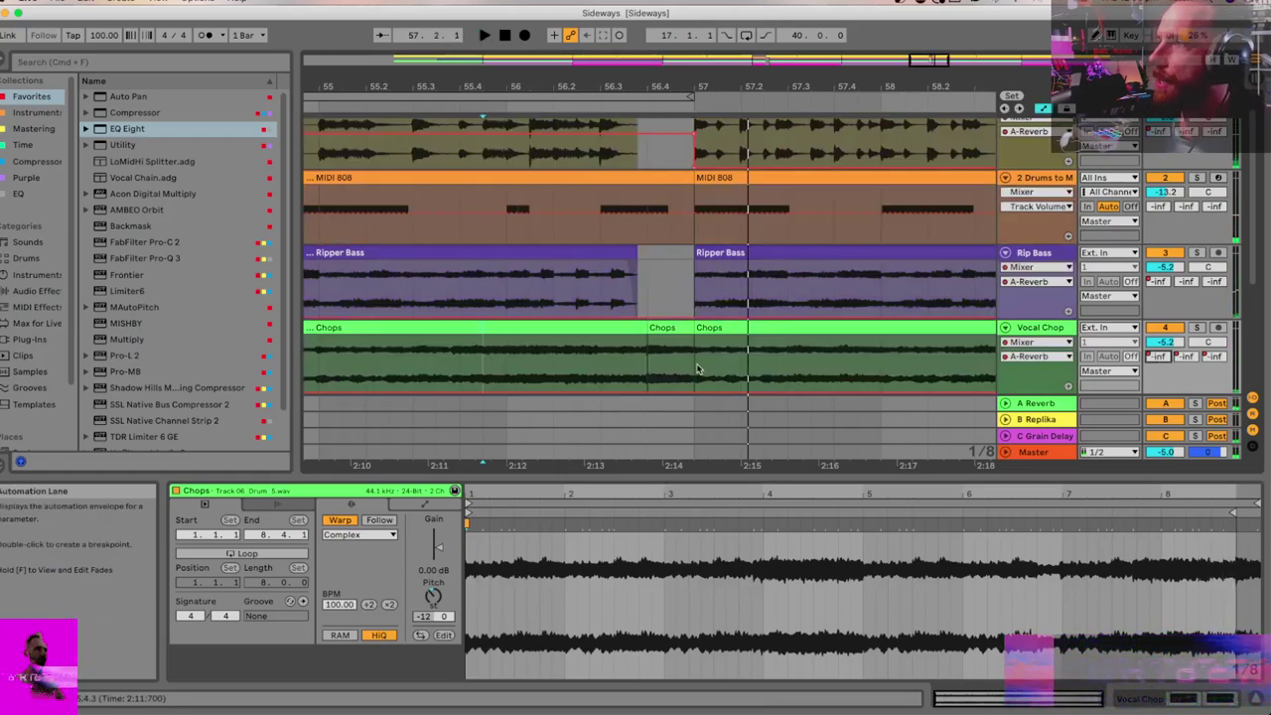
{"action": "left_click", "coordinate": [668, 371]}
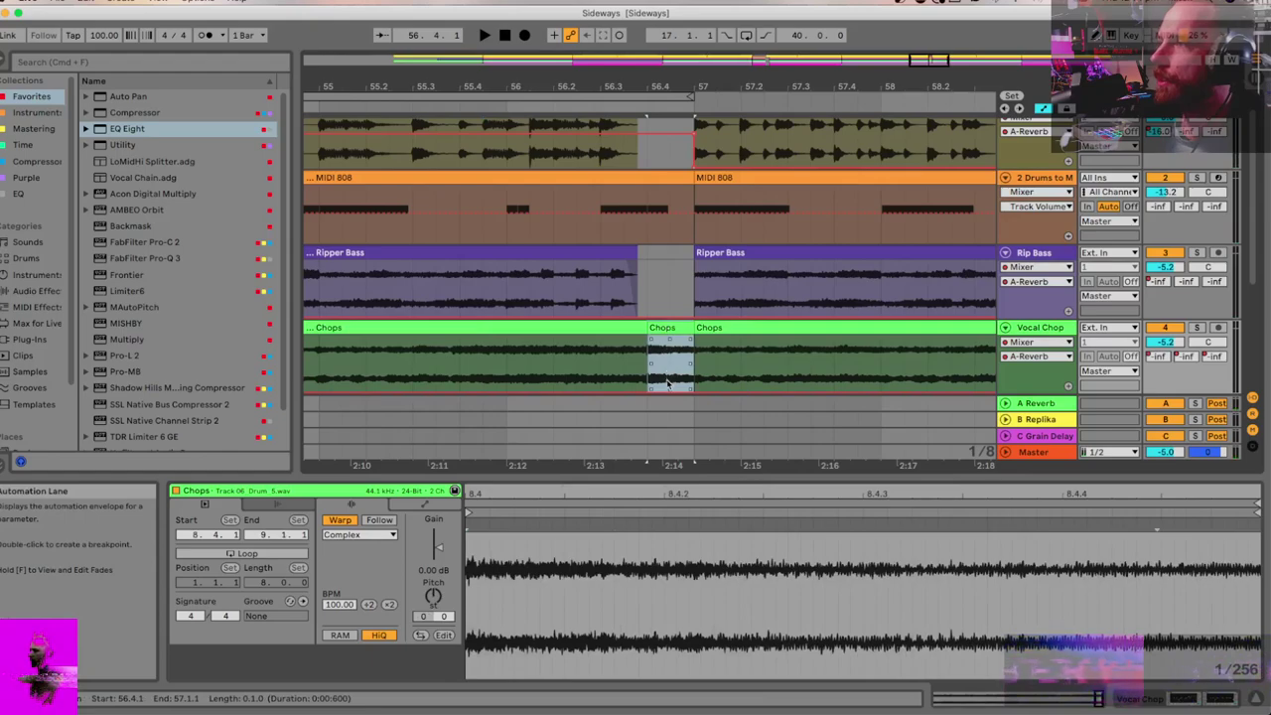
{"action": "left_click_drag", "start_coordinate": [667, 383], "coordinate": [671, 373]}
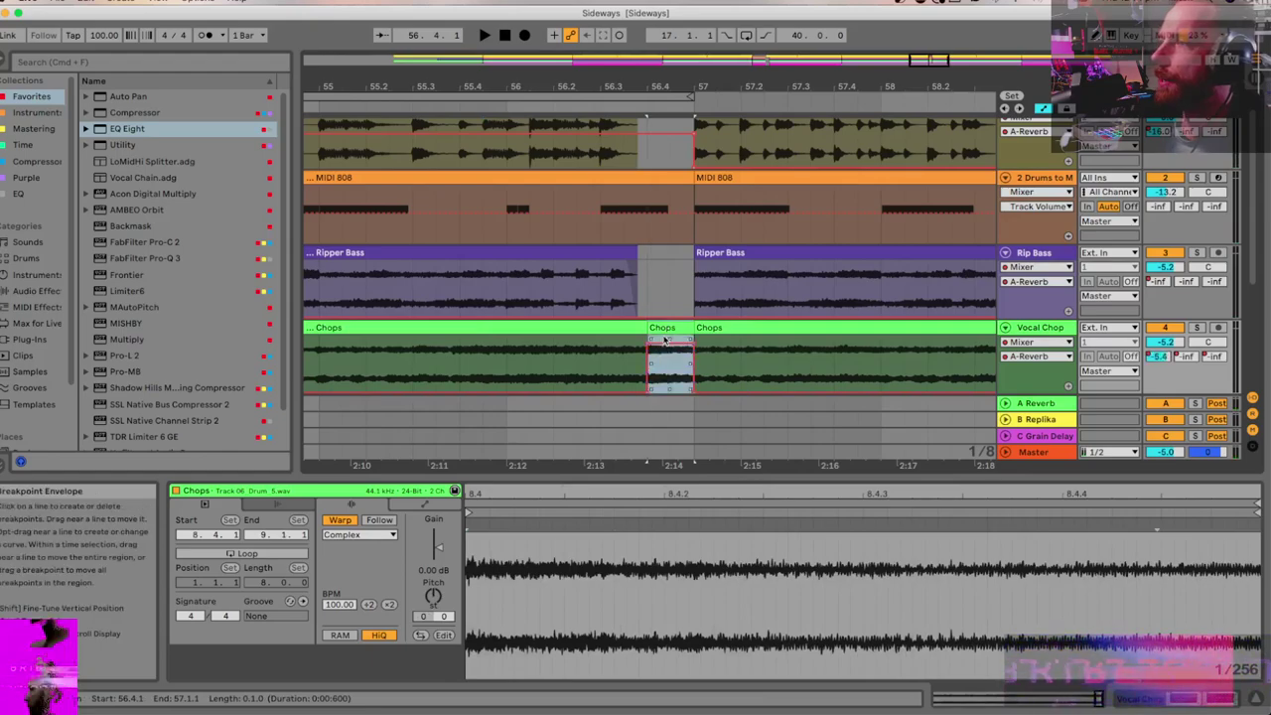
{"action": "key", "text": "space"}
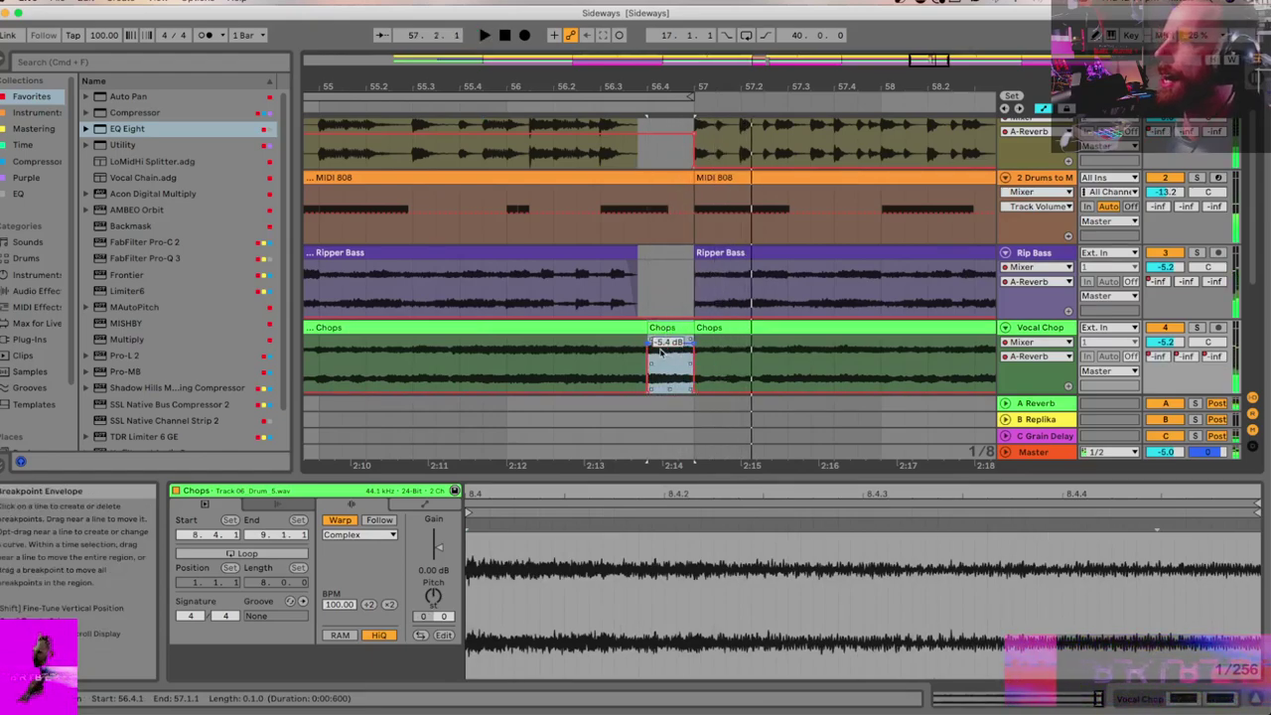
{"action": "left_click", "coordinate": [554, 371]}
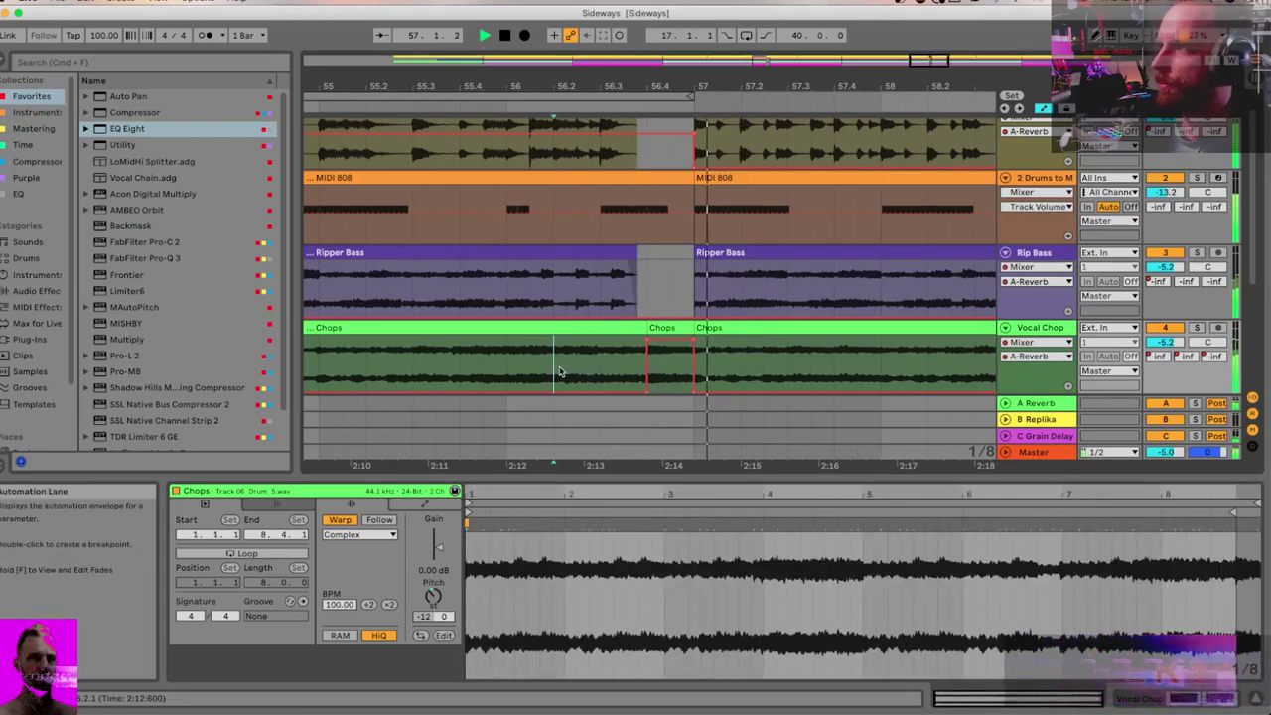
Step: Open the MIDI 808 clip before bar 57 and show the Transpose envelope of its Kick 808
{"action": "key", "text": "minus"}
{"action": "scroll", "coordinate": [589, 293], "scroll_direction": "up", "scroll_amount": 1}
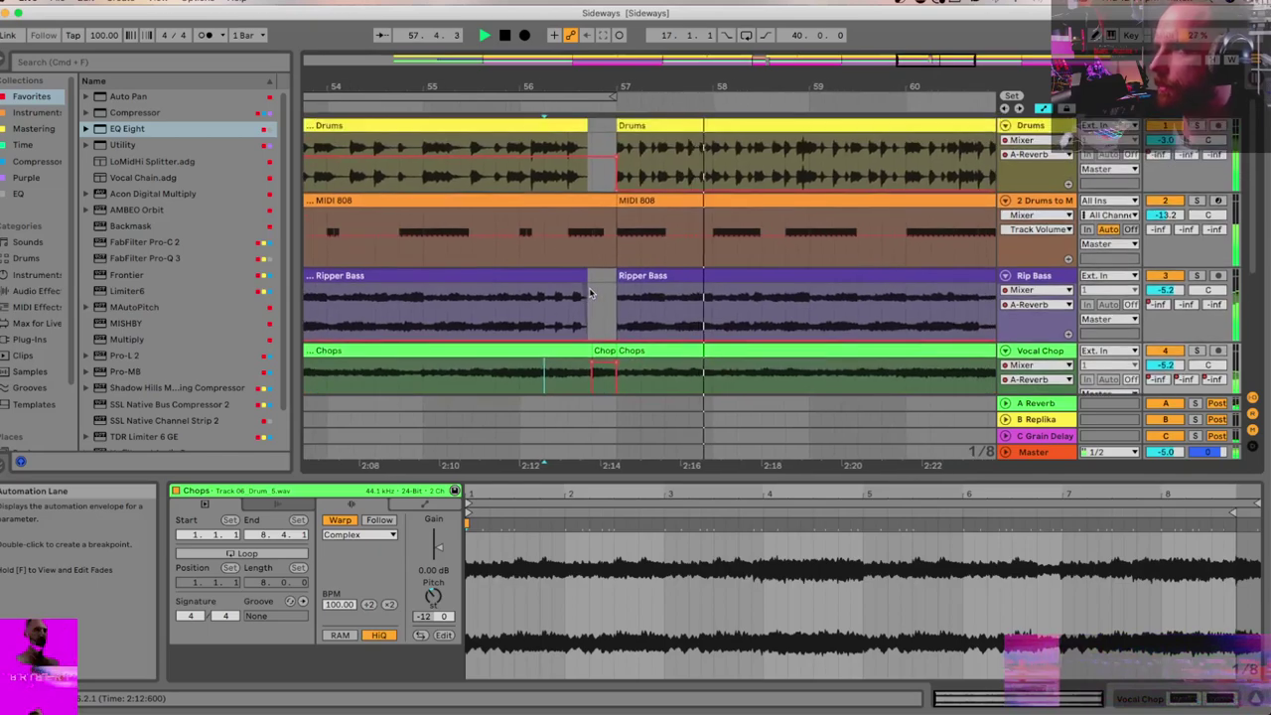
{"action": "key", "text": "plus"}
{"action": "key", "text": "plus"}
{"action": "key", "text": "plus"}
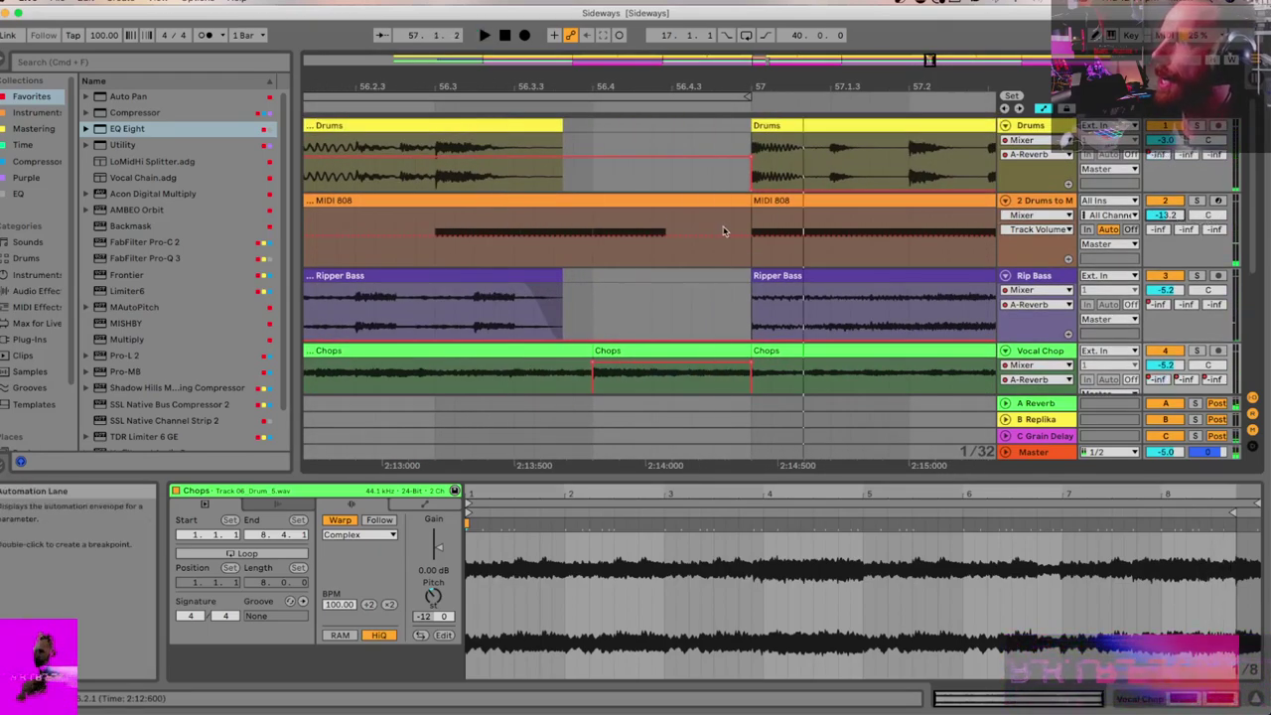
{"action": "left_click", "coordinate": [602, 258]}
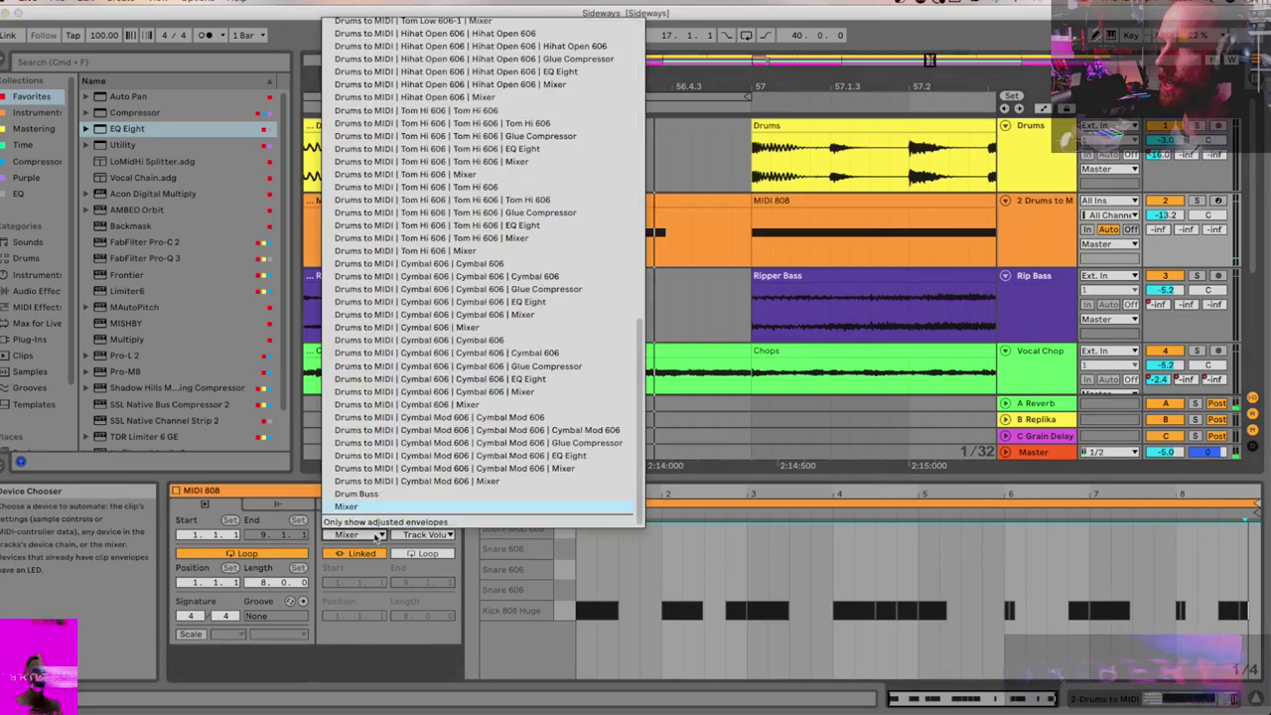
{"action": "left_click", "coordinate": [371, 538]}
{"action": "scroll", "coordinate": [395, 337], "scroll_direction": "up", "scroll_amount": 15}
{"action": "left_click", "coordinate": [446, 49]}
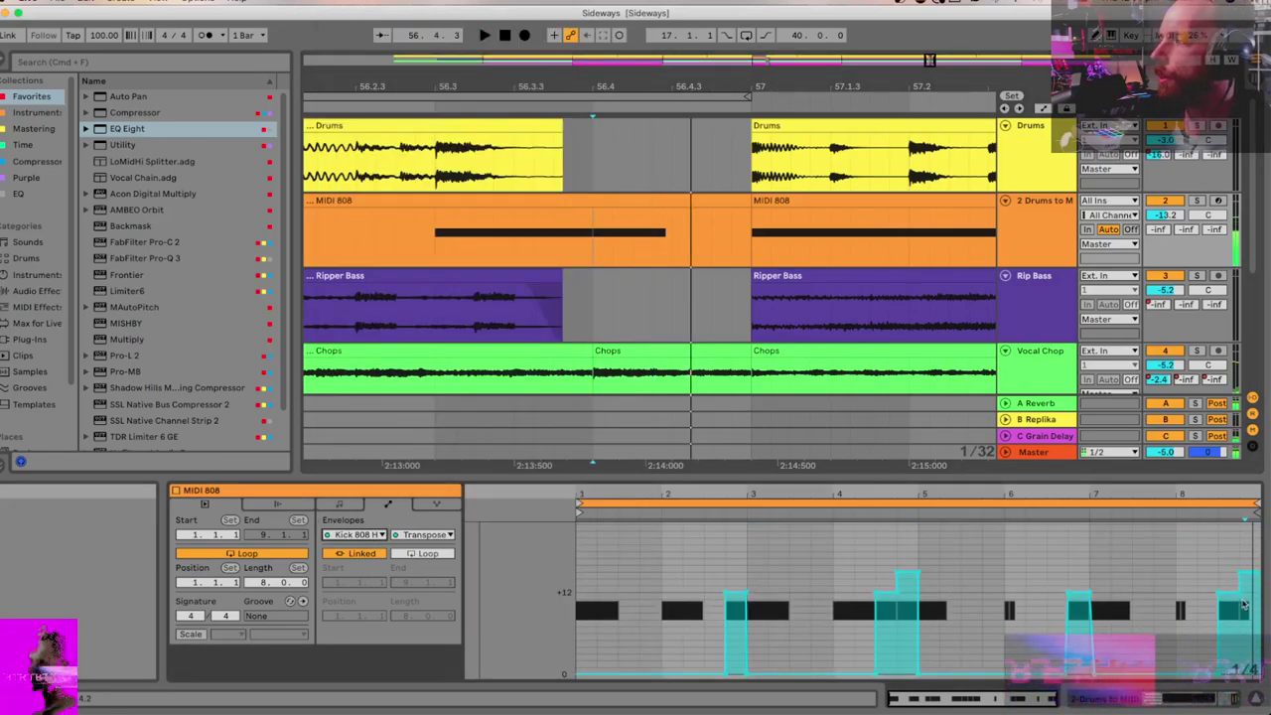
Step: Shape a curved downward pitch slide after 8.4 at the end of the kick's Transpose envelope and audition the transition
{"action": "left_click_drag", "start_coordinate": [1092, 496], "coordinate": [1231, 600]}
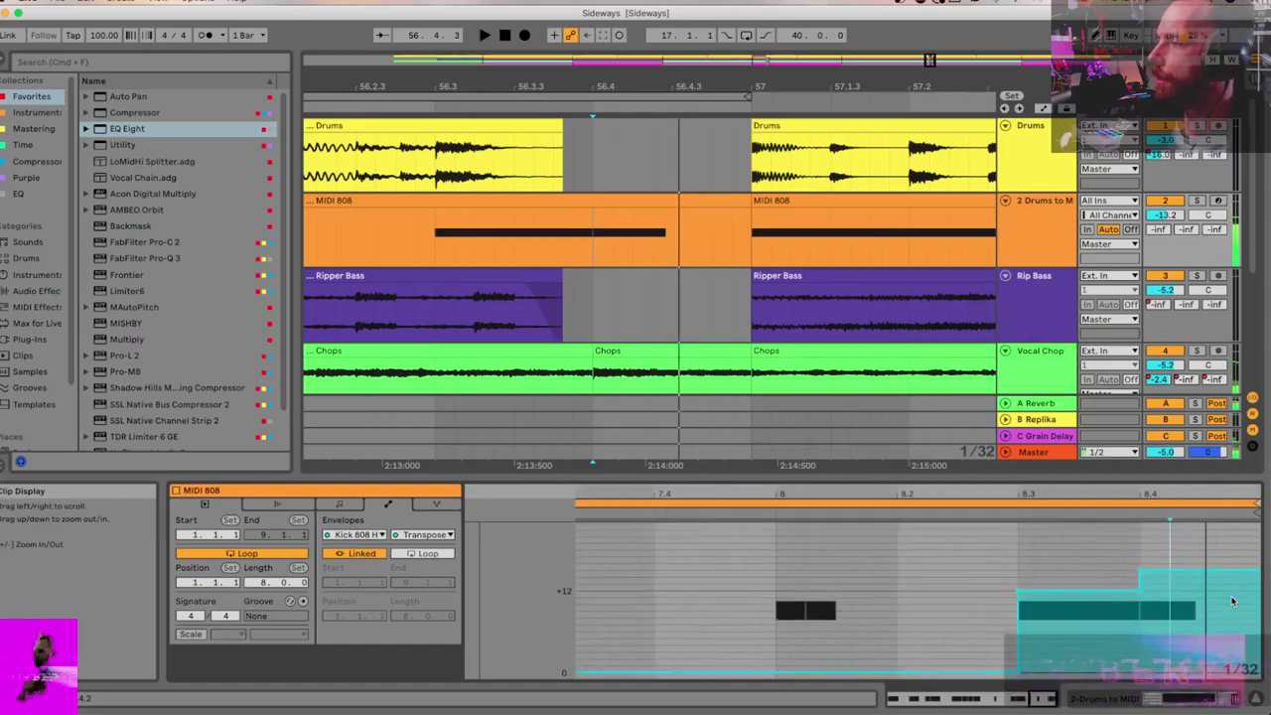
{"action": "scroll", "coordinate": [1231, 600], "scroll_direction": "down", "scroll_amount": 3}
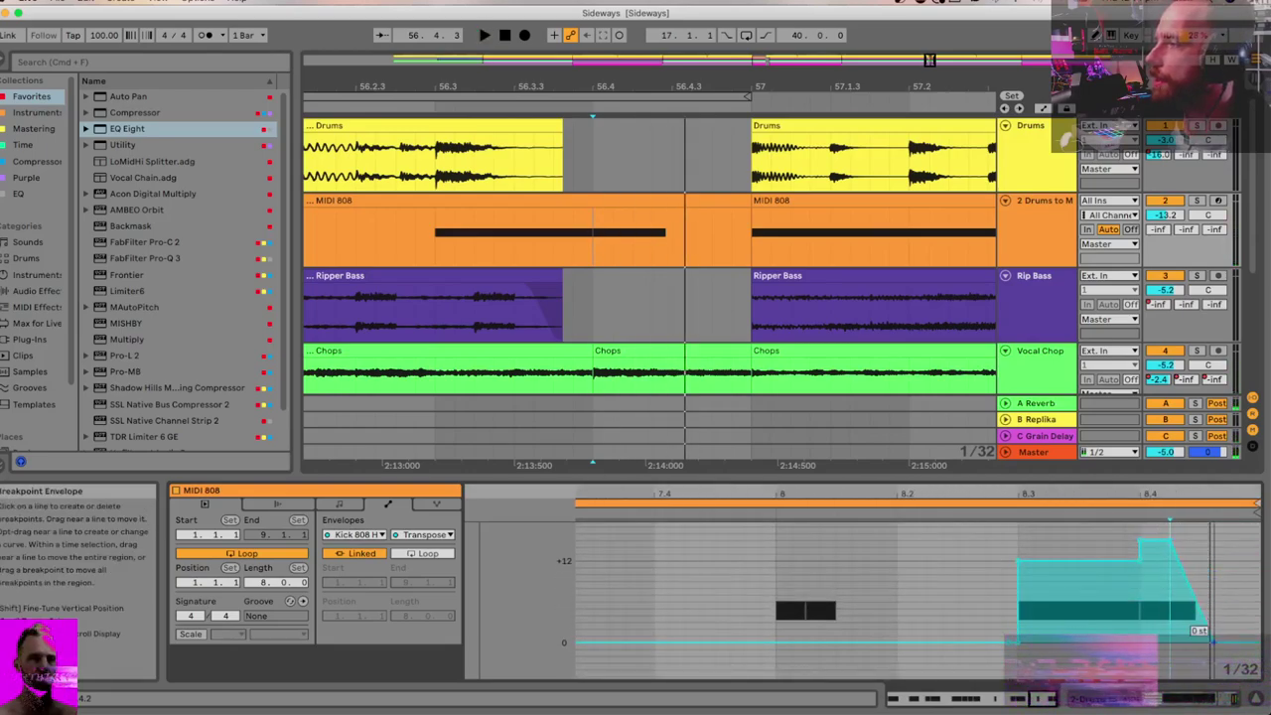
{"action": "scroll", "coordinate": [1225, 668], "scroll_direction": "down", "scroll_amount": 2}
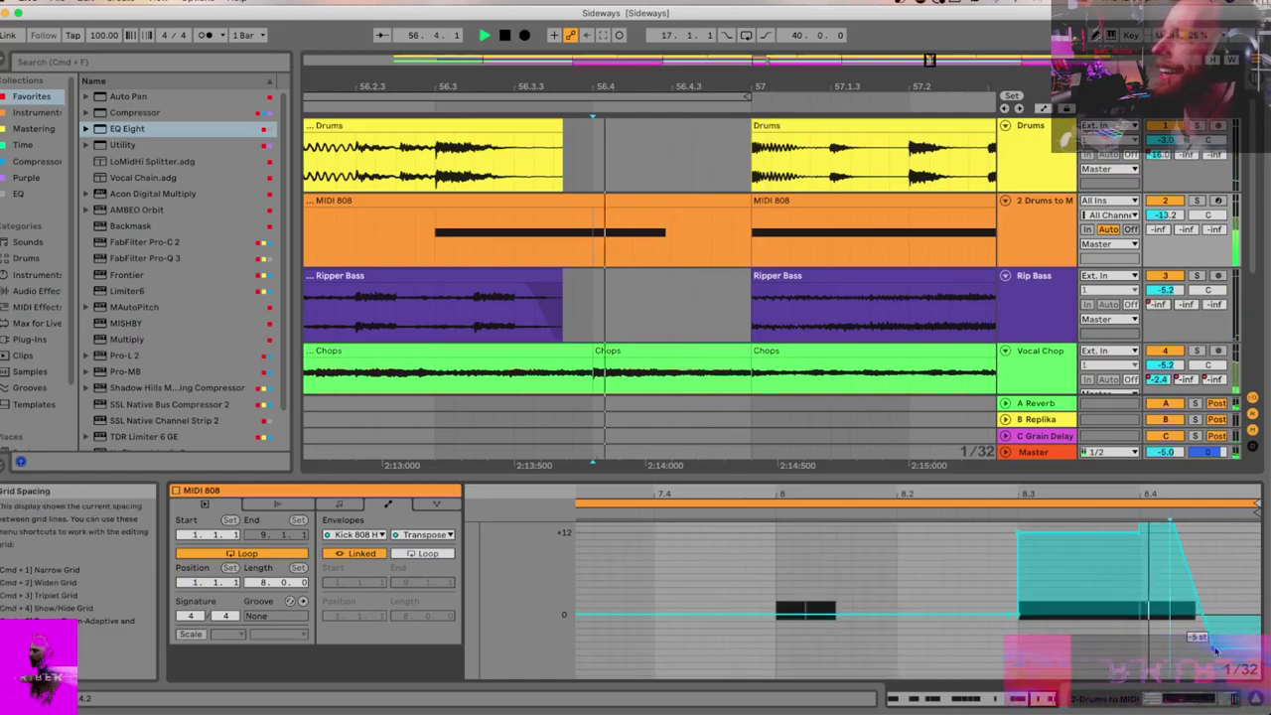
{"action": "scroll", "coordinate": [1120, 563], "scroll_direction": "up", "scroll_amount": 2}
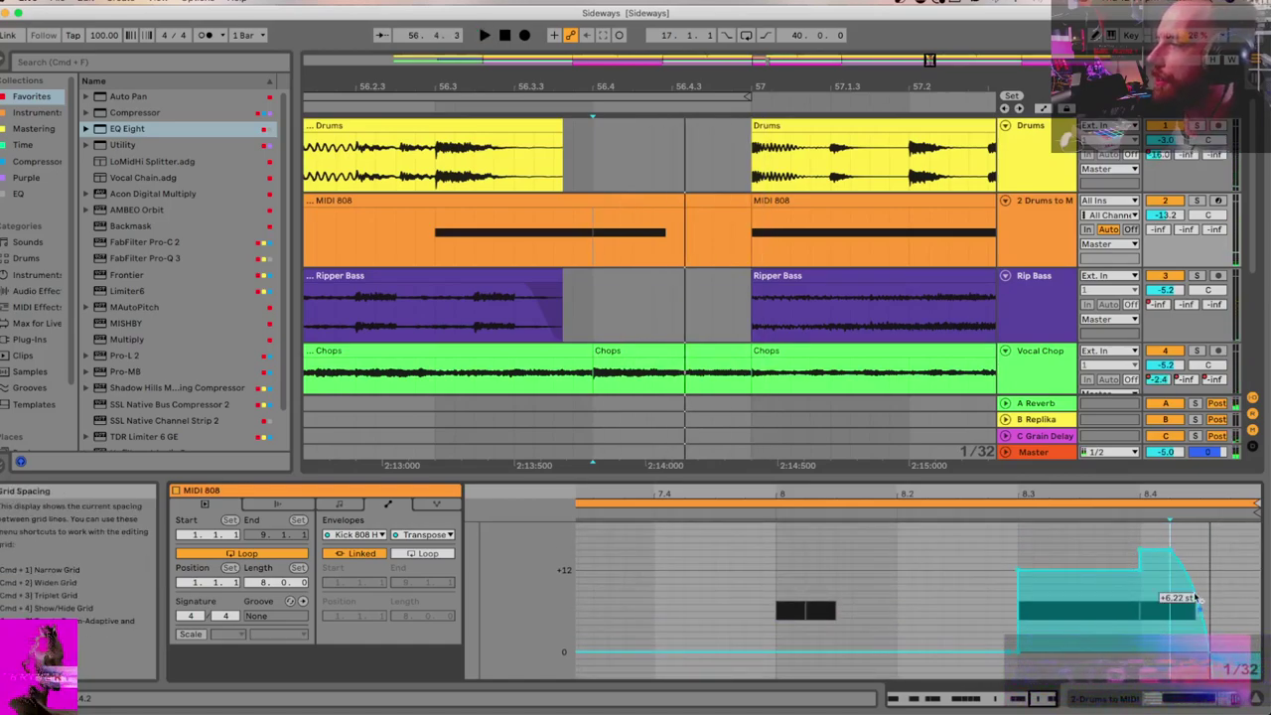
{"action": "left_click_drag", "start_coordinate": [1197, 598], "coordinate": [1262, 576]}
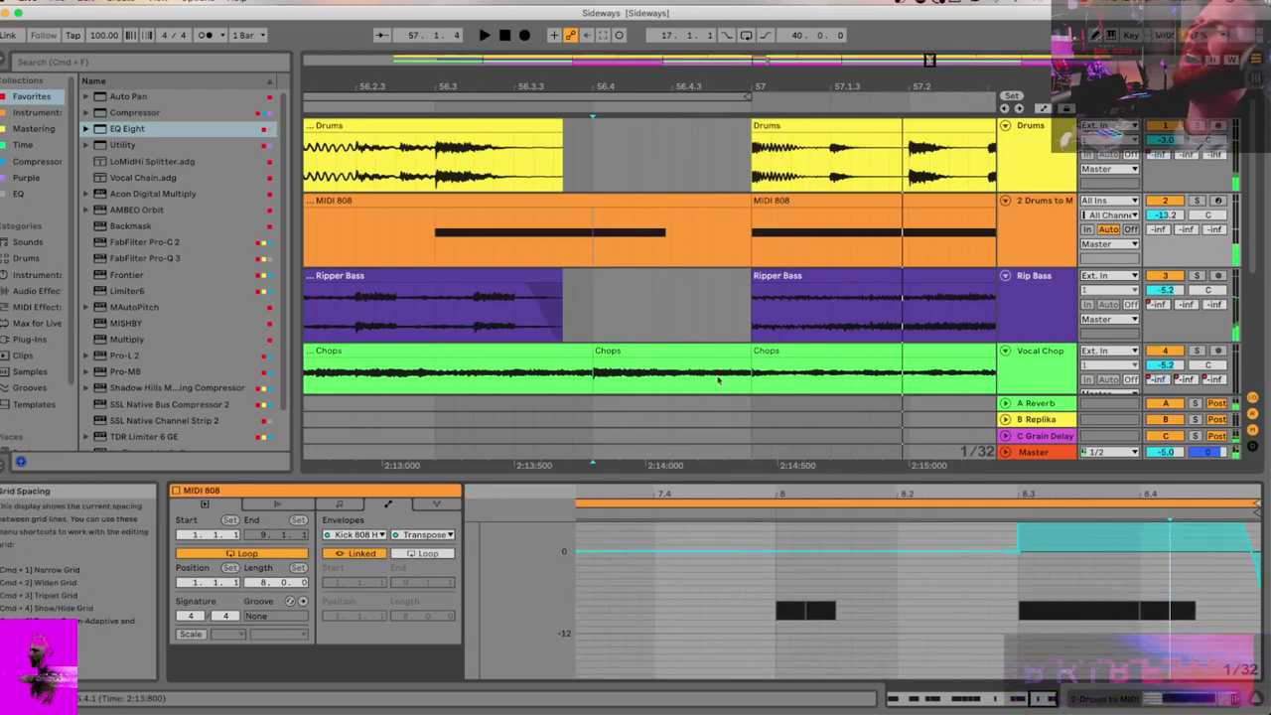
{"action": "left_click", "coordinate": [393, 324]}
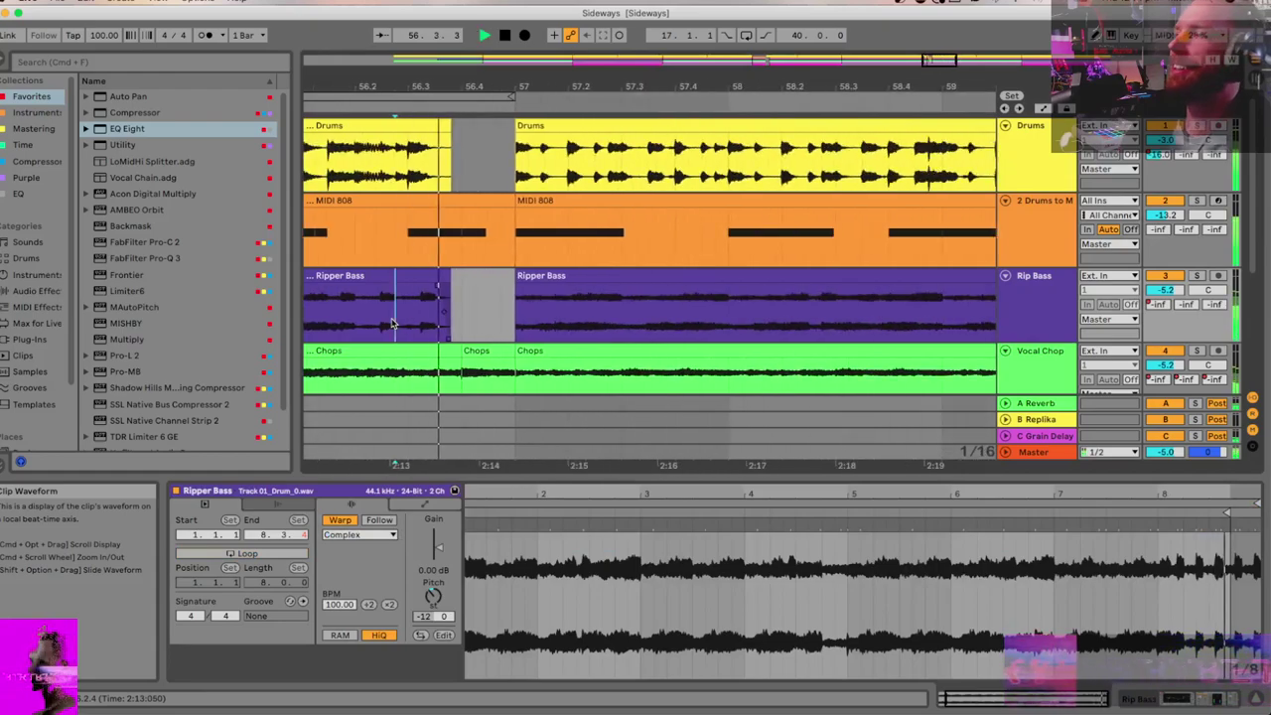
{"action": "scroll", "coordinate": [395, 320], "scroll_direction": "down", "scroll_amount": 2}
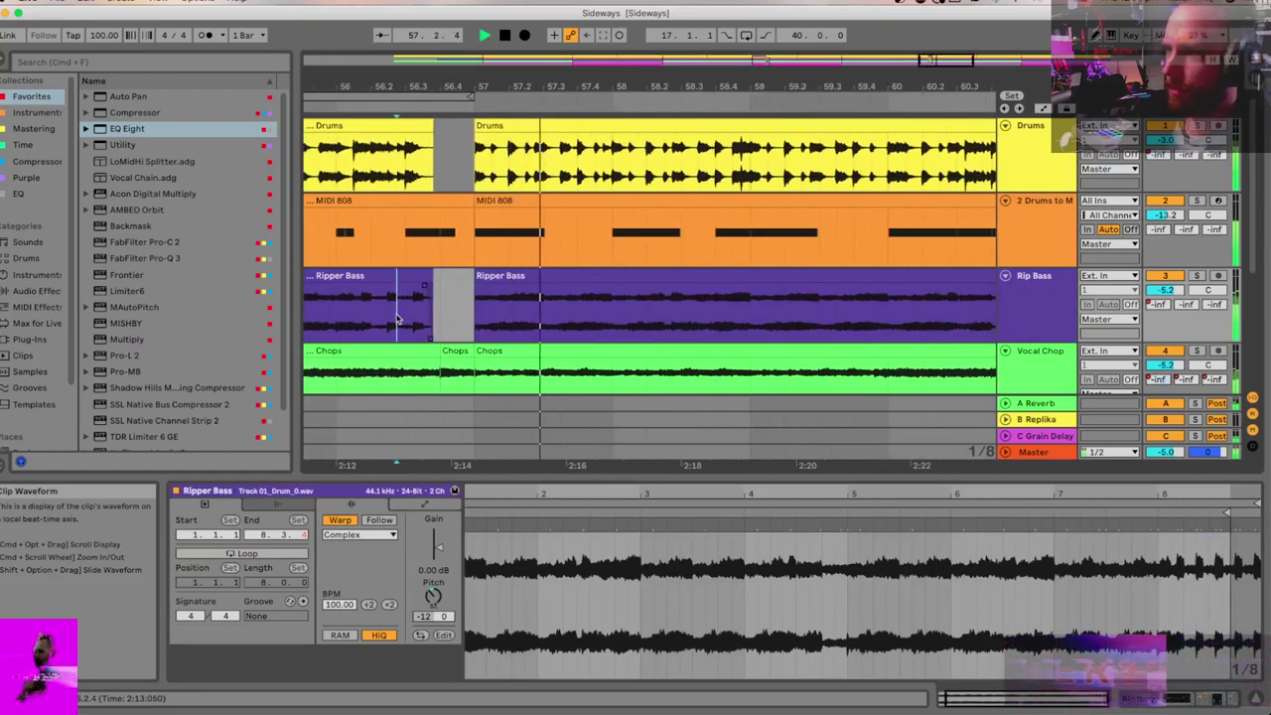
Step: Delete the part of the Keys 2 clip from 56.4.2 to 56.4.4 and play from 56.2
{"action": "scroll", "coordinate": [395, 318], "scroll_direction": "down", "scroll_amount": 5}
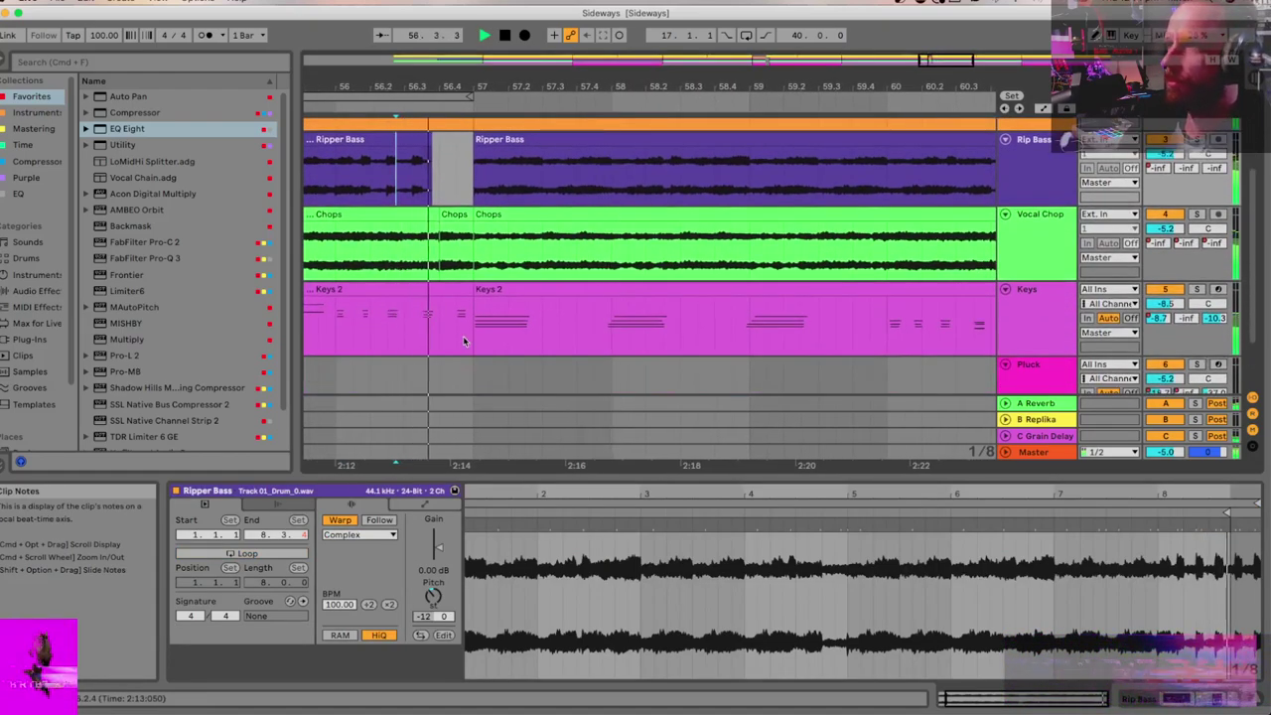
{"action": "scroll", "coordinate": [463, 341], "scroll_direction": "up", "scroll_amount": 5}
{"action": "left_click_drag", "start_coordinate": [402, 334], "coordinate": [483, 335]}
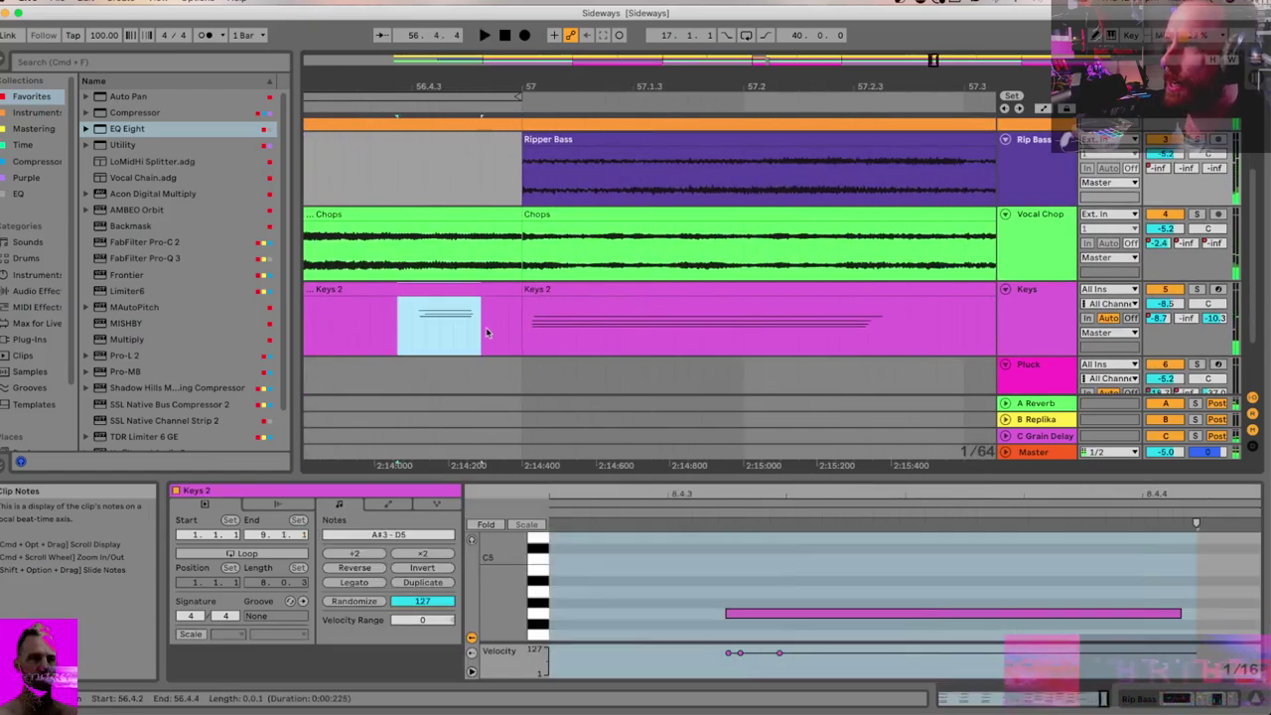
{"action": "key", "text": "Delete"}
{"action": "scroll", "coordinate": [486, 335], "scroll_direction": "down", "scroll_amount": 4}
{"action": "left_click", "coordinate": [354, 323]}
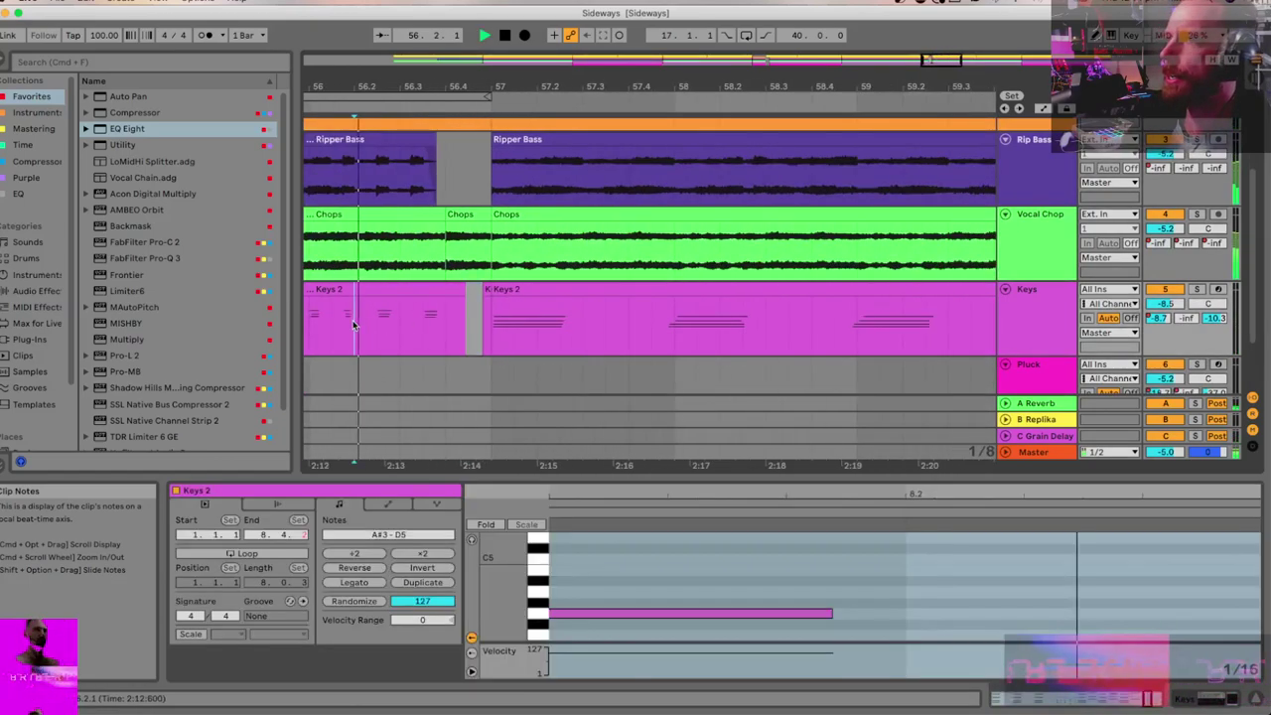
{"action": "scroll", "coordinate": [355, 321], "scroll_direction": "down", "scroll_amount": 2}
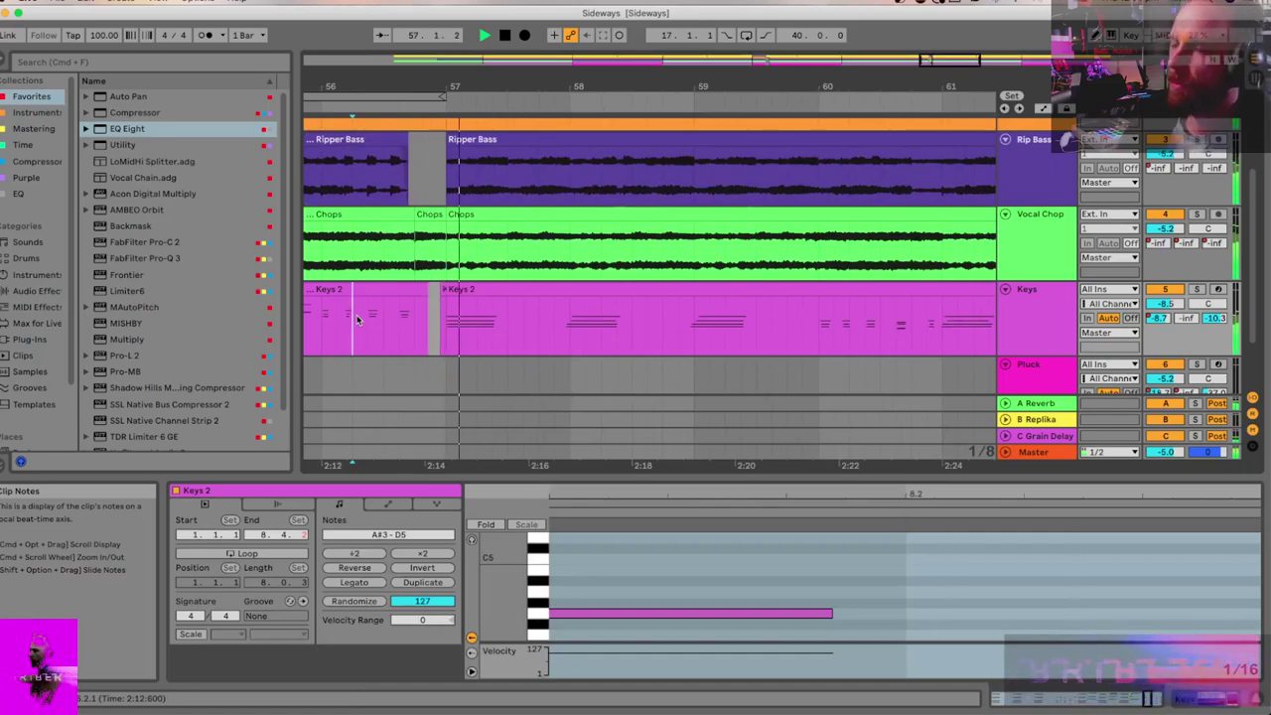
Step: Adjust the short crossfade between the two Chops clips at 56.4 and play the transition into bar 57
{"action": "scroll", "coordinate": [427, 245], "scroll_direction": "up", "scroll_amount": 5}
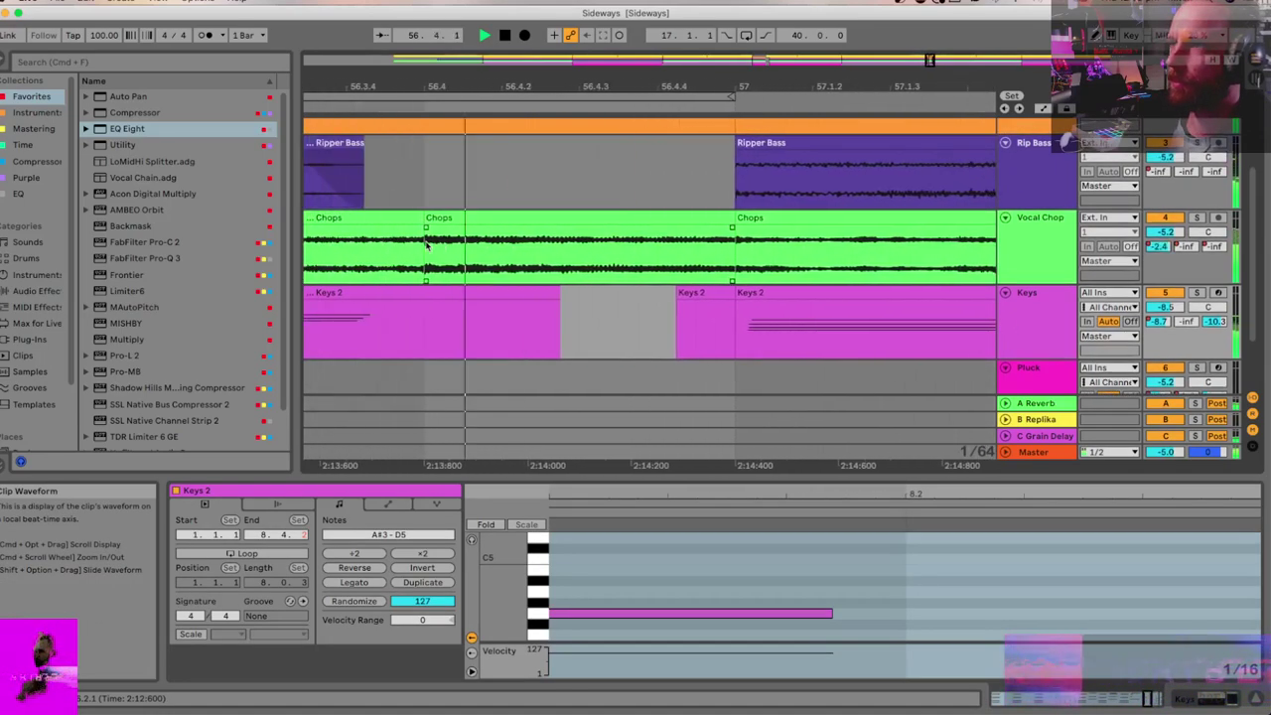
{"action": "scroll", "coordinate": [427, 246], "scroll_direction": "up", "scroll_amount": 3}
{"action": "left_click", "coordinate": [425, 231]}
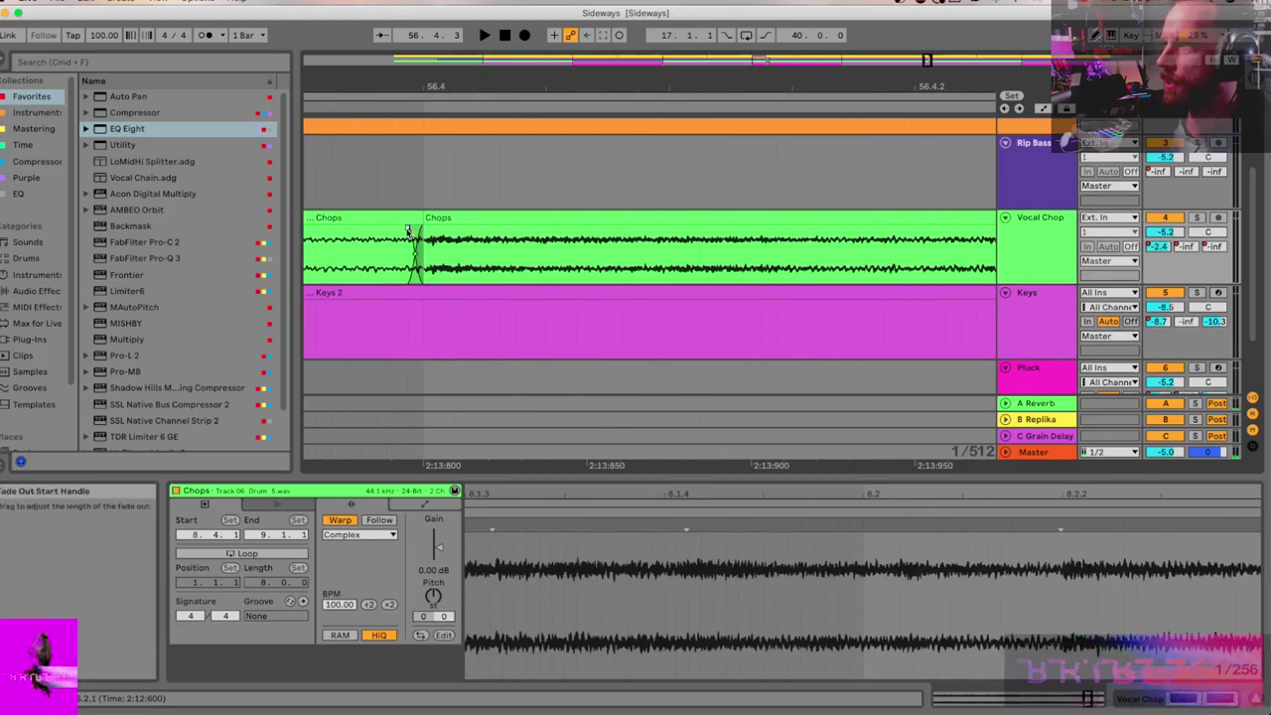
{"action": "left_click", "coordinate": [424, 232]}
{"action": "left_click", "coordinate": [426, 232]}
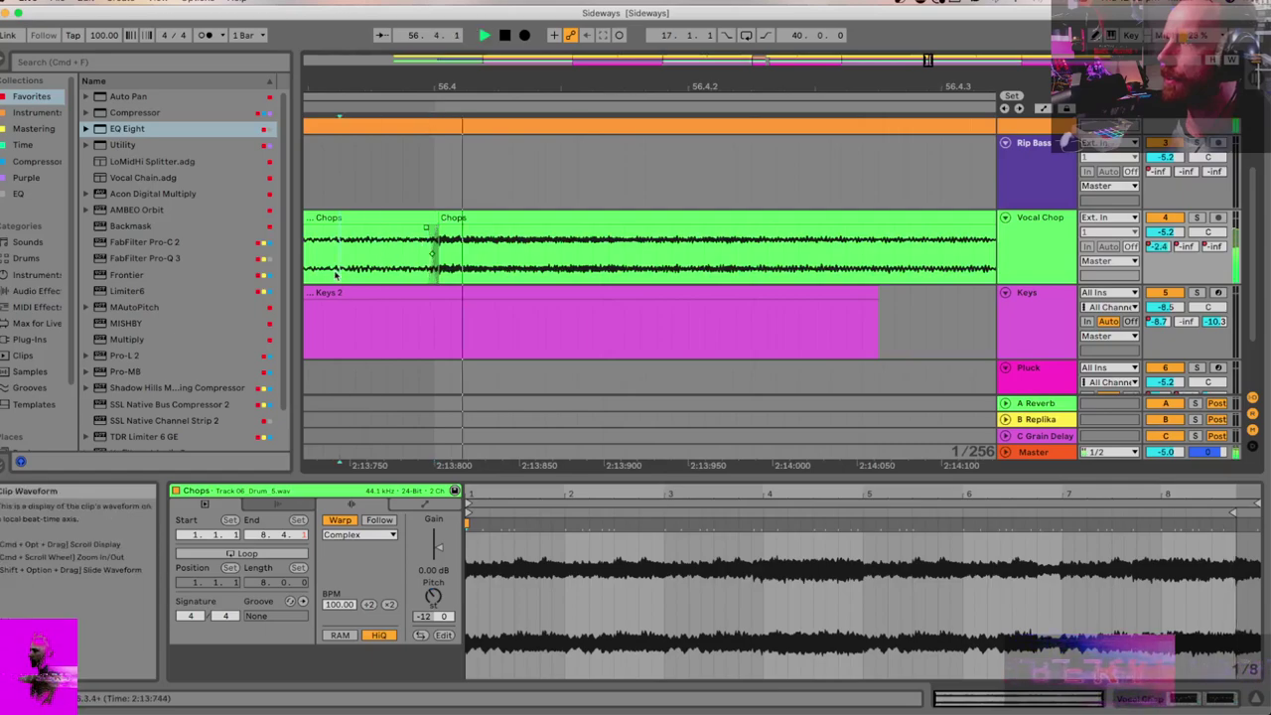
{"action": "scroll", "coordinate": [377, 258], "scroll_direction": "down", "scroll_amount": 5}
{"action": "key", "text": "space"}
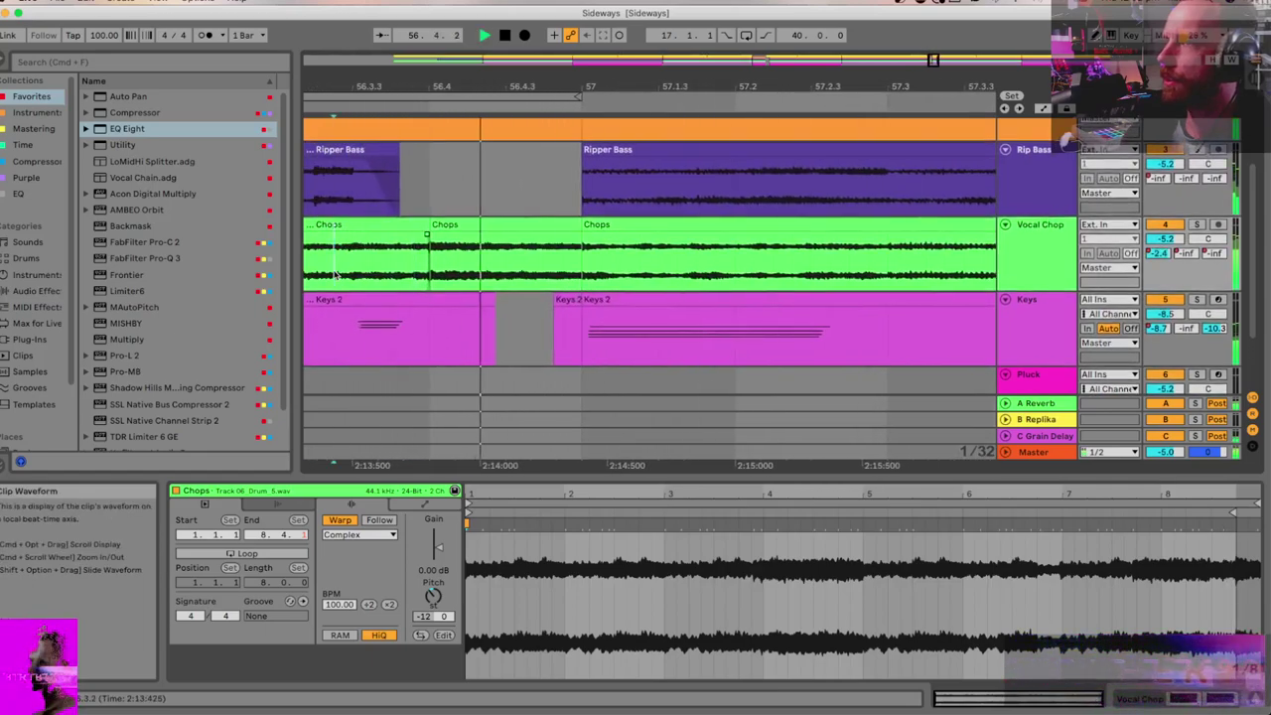
{"action": "scroll", "coordinate": [438, 238], "scroll_direction": "down", "scroll_amount": 3}
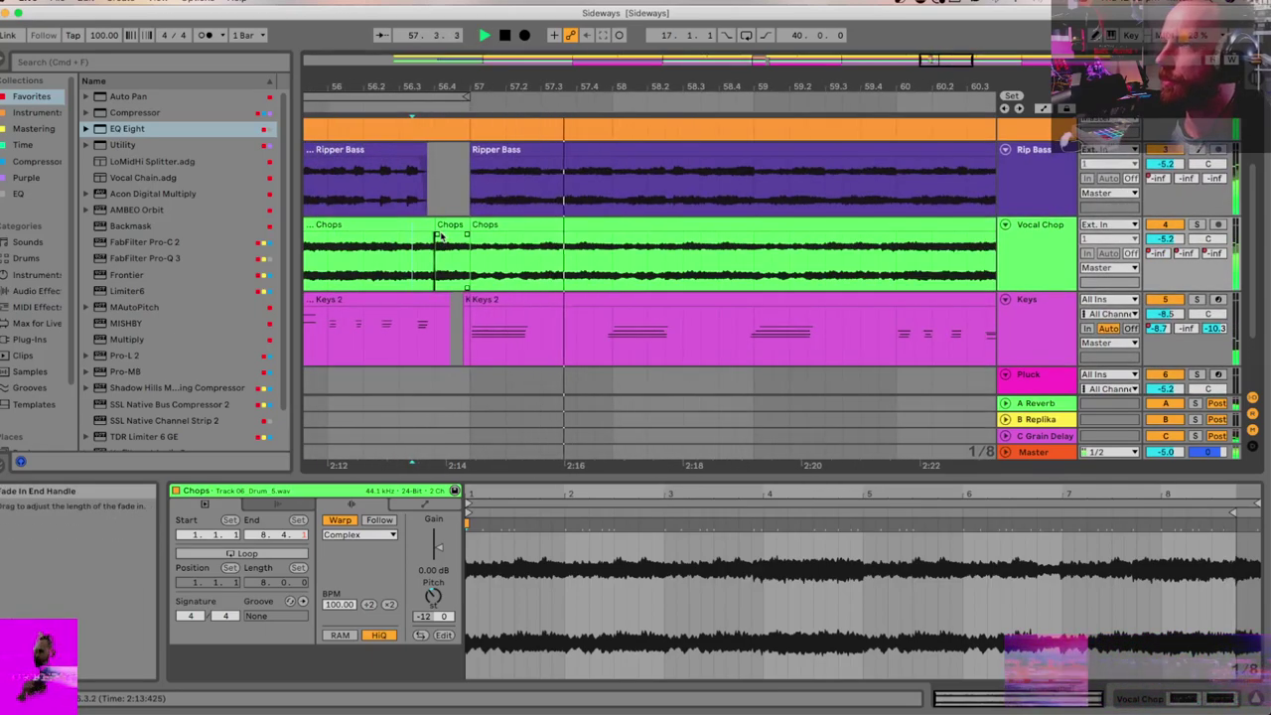
Step: Hide the clip detail view and examine the whole arrangement, then the section from bar 57 to bar 65
{"action": "scroll", "coordinate": [438, 236], "scroll_direction": "down", "scroll_amount": 10}
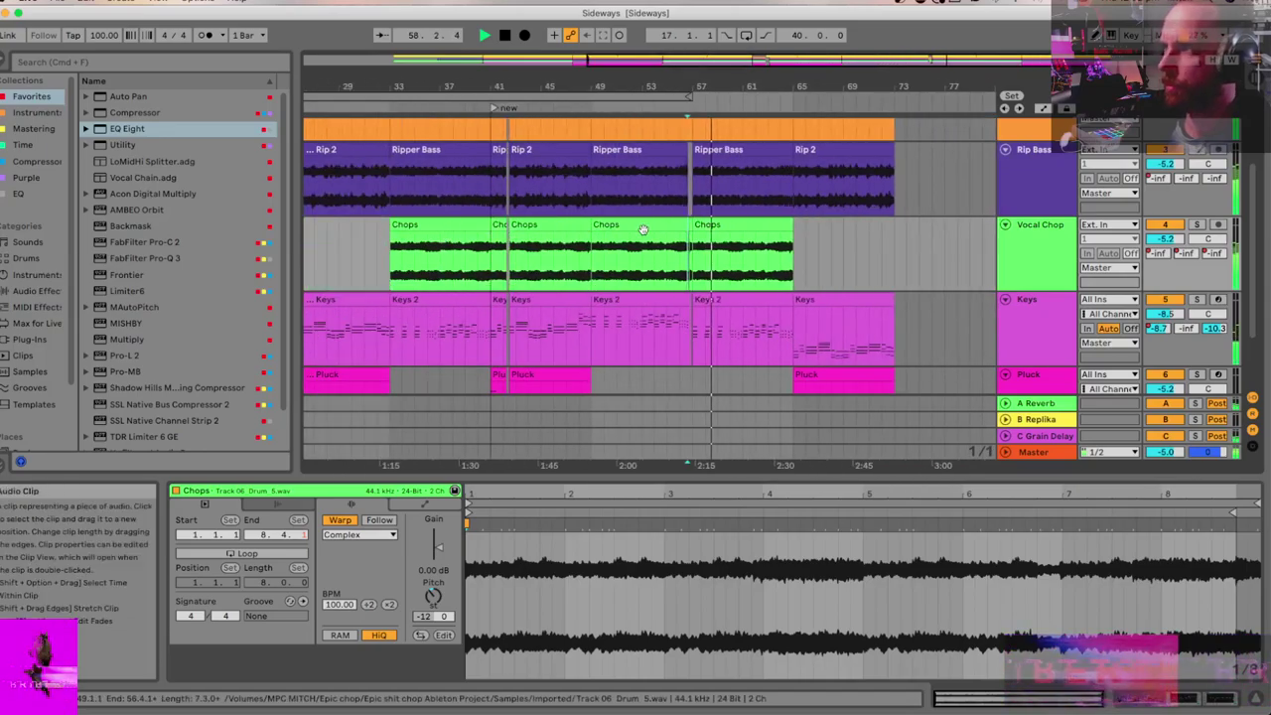
{"action": "scroll", "coordinate": [644, 229], "scroll_direction": "down", "scroll_amount": 3}
{"action": "scroll", "coordinate": [642, 229], "scroll_direction": "down", "scroll_amount": 3}
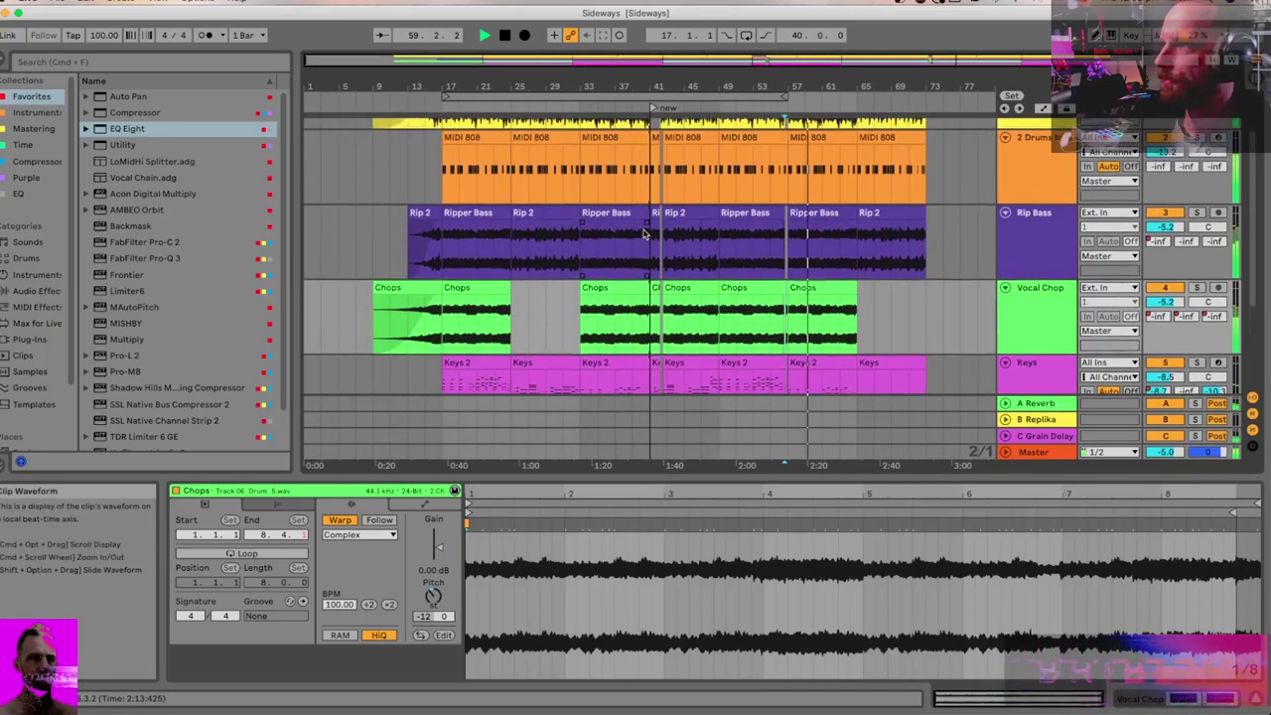
{"action": "scroll", "coordinate": [643, 232], "scroll_direction": "up", "scroll_amount": 6}
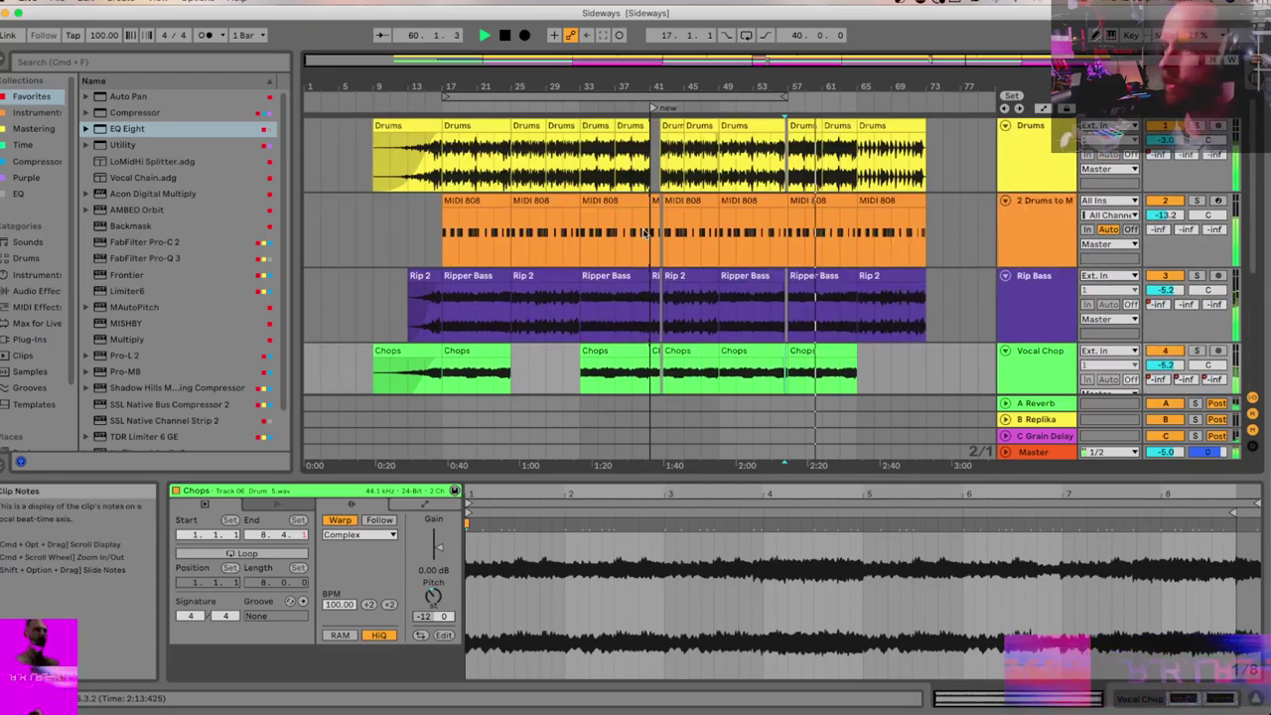
{"action": "key", "text": "super+alt+l"}
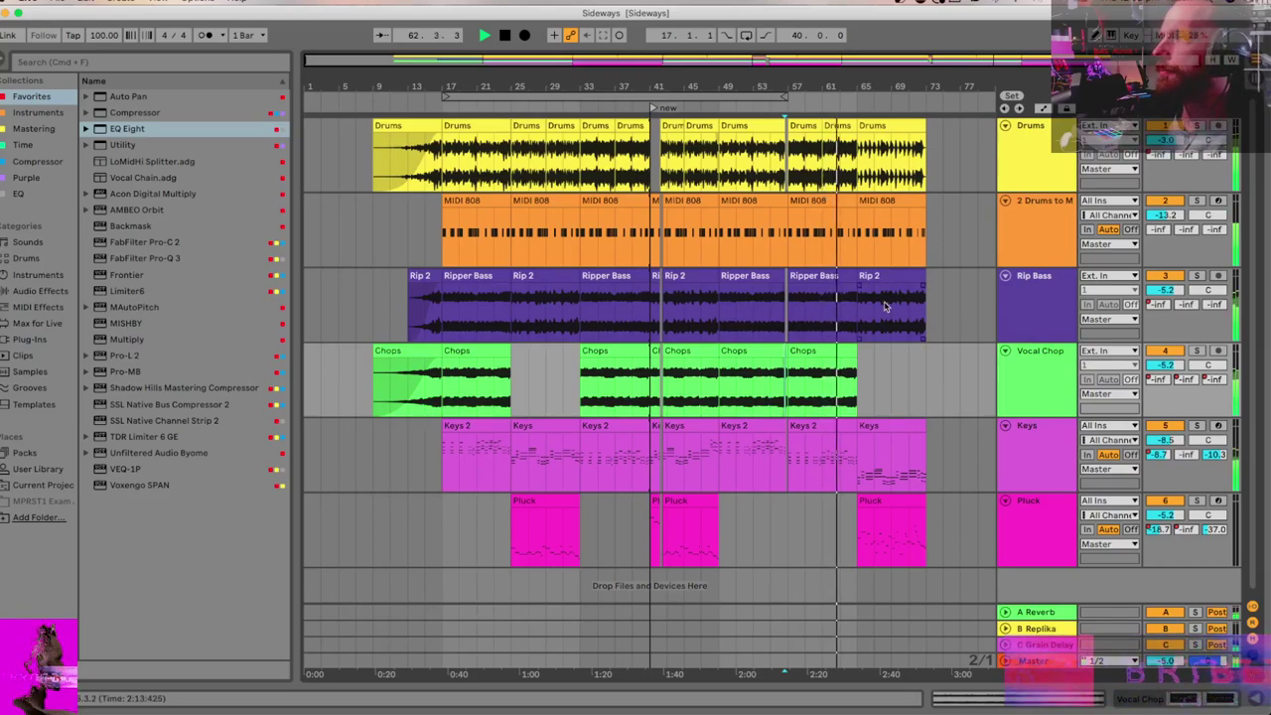
{"action": "scroll", "coordinate": [873, 306], "scroll_direction": "up", "scroll_amount": 5}
{"action": "key", "text": "space"}
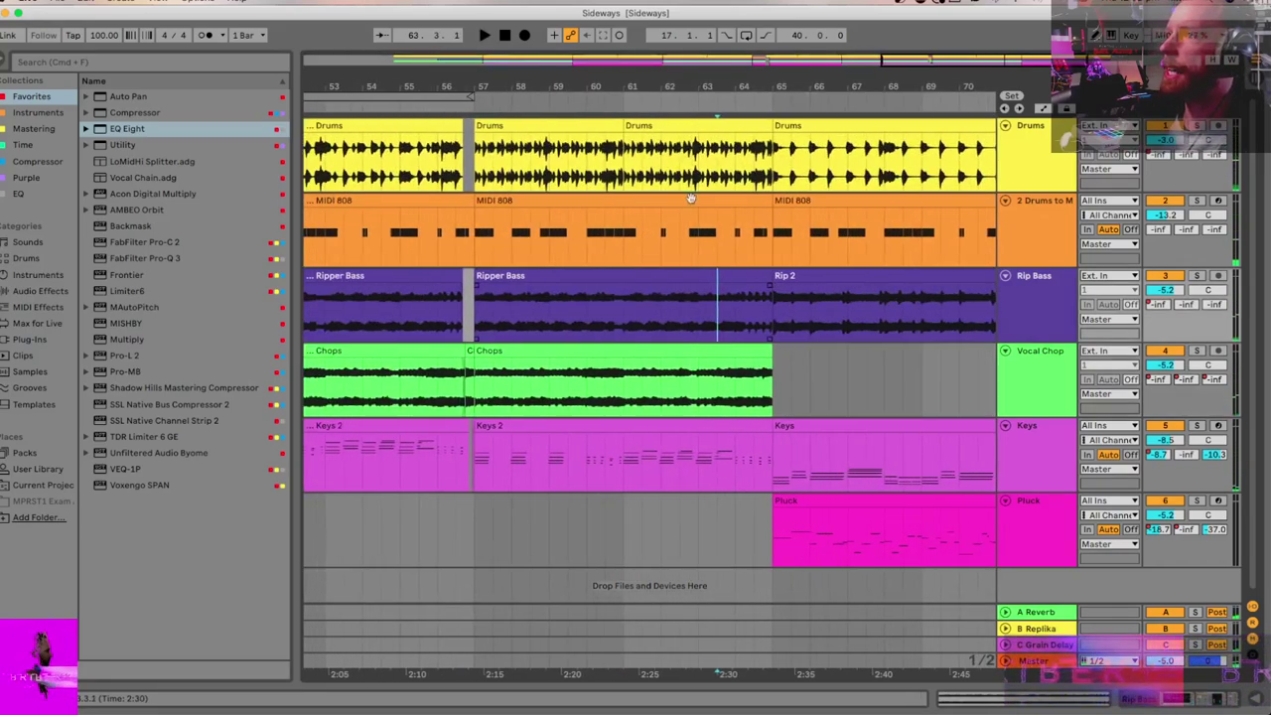
Step: Add curved fade-outs from about bar 61 to bar 65 on the Drums and Ripper Bass clips and audition them
{"action": "left_click", "coordinate": [685, 177]}
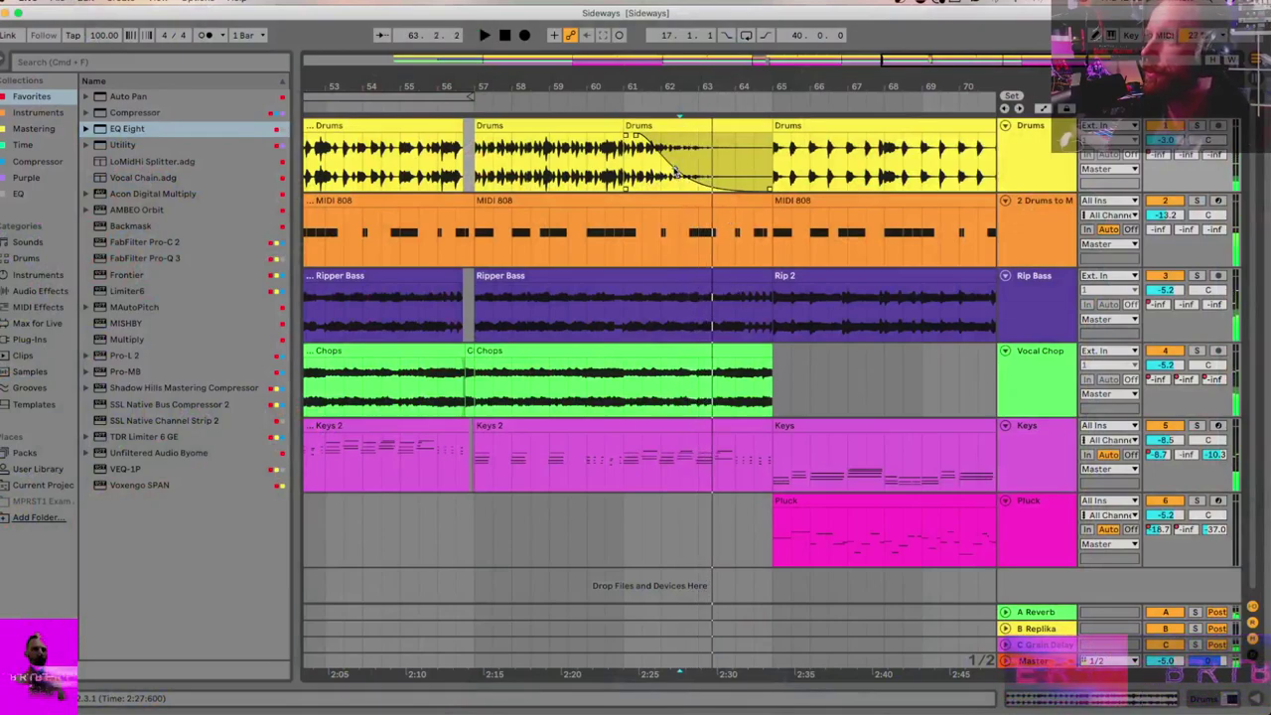
{"action": "left_click", "coordinate": [588, 151]}
{"action": "key", "text": "space"}
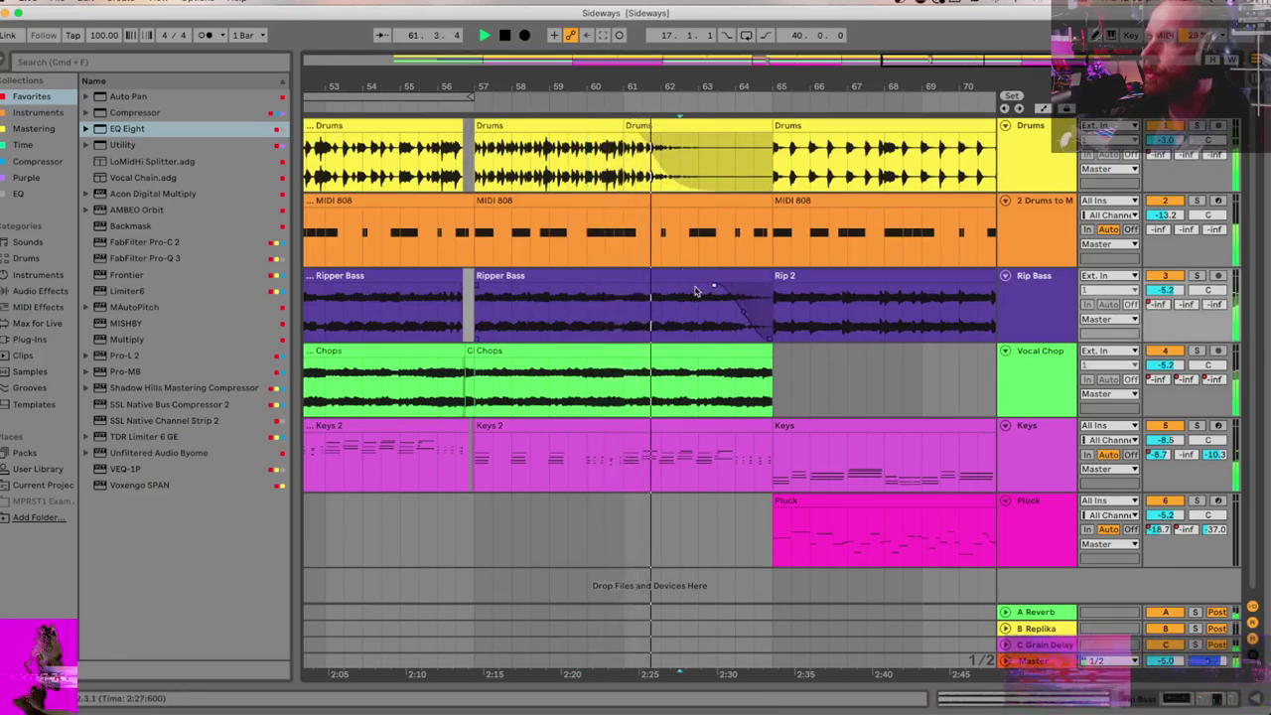
{"action": "left_click_drag", "start_coordinate": [713, 287], "coordinate": [632, 287]}
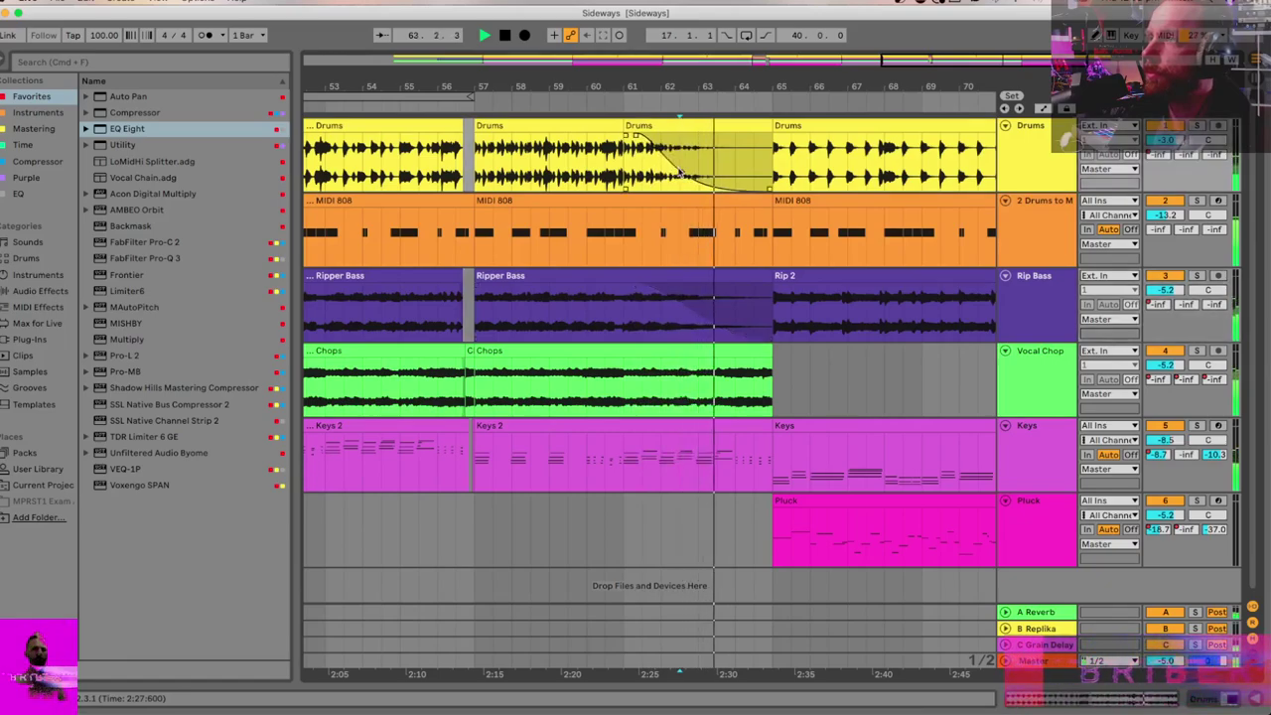
{"action": "left_click_drag", "start_coordinate": [694, 312], "coordinate": [701, 331]}
Step: Duplicate the bar 65–73 section of all tracks, from Drums to Pluck, so the copy starts at bar 73
{"action": "key", "text": "minus"}
{"action": "key", "text": "minus"}
{"action": "key", "text": "minus"}
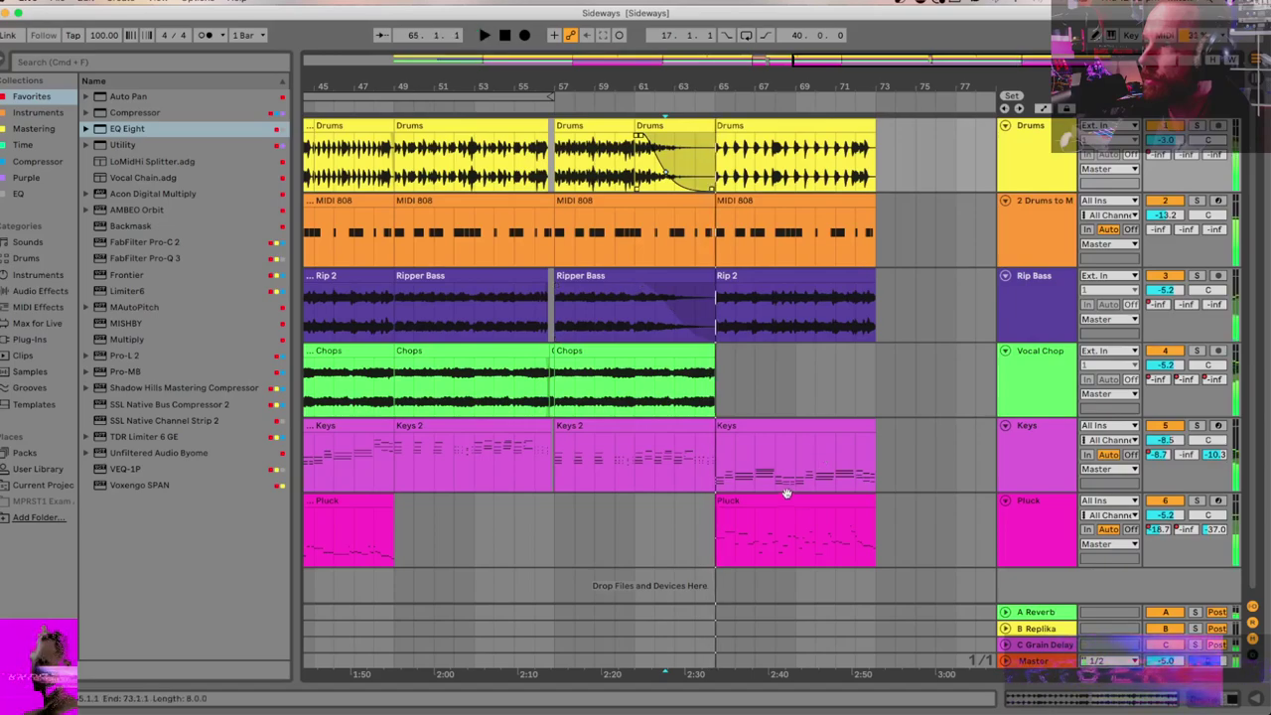
{"action": "left_click", "coordinate": [785, 497]}
{"action": "key", "text": "space"}
{"action": "left_click", "coordinate": [775, 130], "text": "shift"}
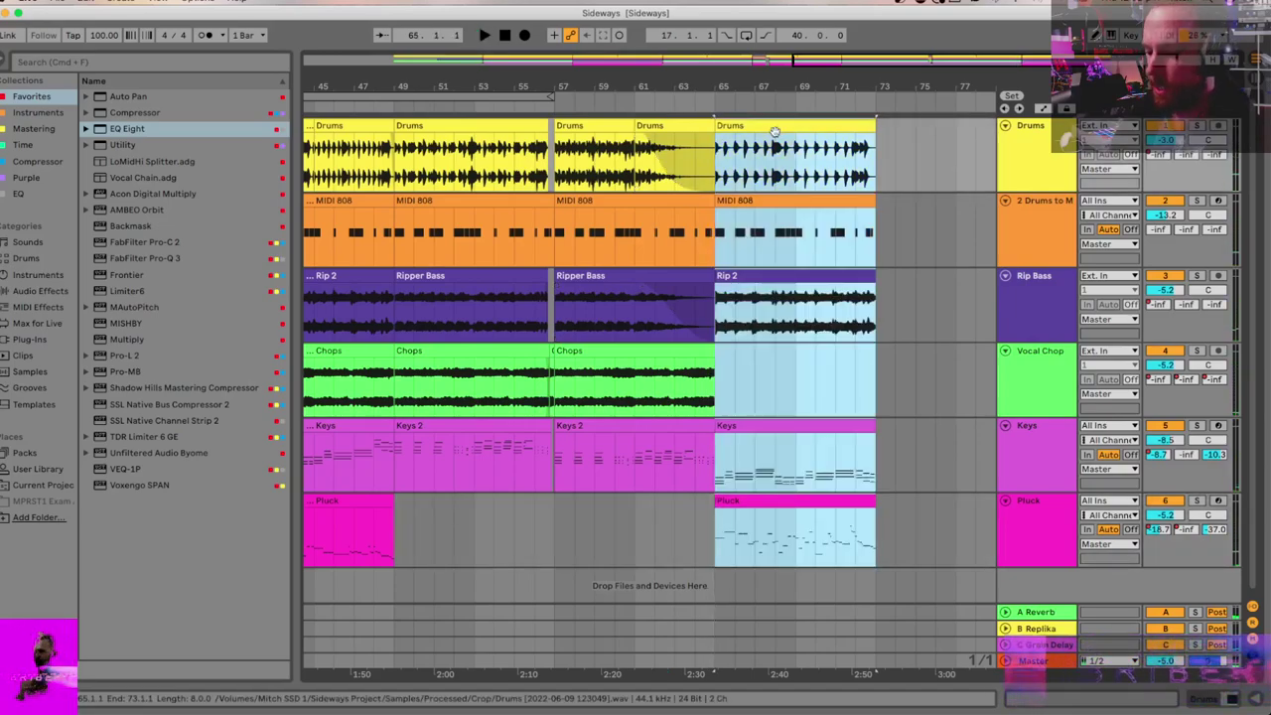
{"action": "key", "text": "super+d"}
Step: Delete the clips on all tracks between bars 65 and 73, keeping the copied section from bar 73
{"action": "left_click", "coordinate": [776, 130]}
{"action": "left_click", "coordinate": [615, 130]}
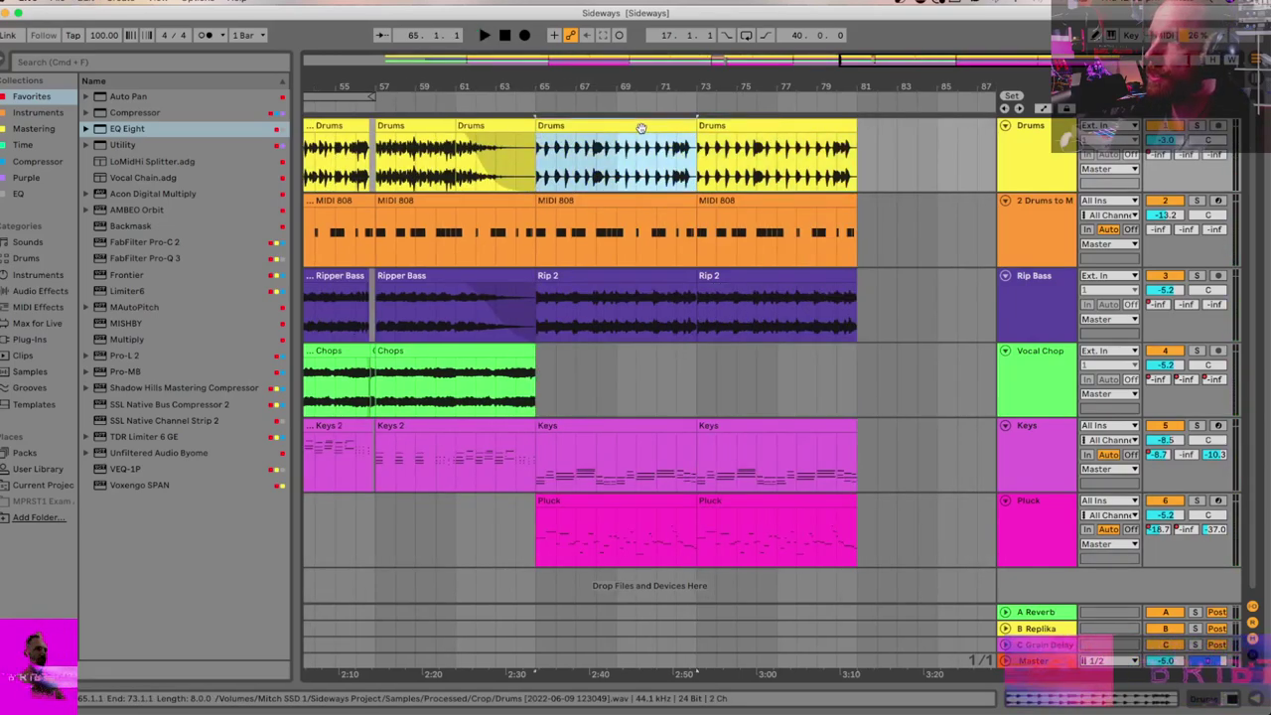
{"action": "left_click", "coordinate": [616, 497], "text": "shift"}
{"action": "key", "text": "Delete"}
Step: Duplicate the Chops and Keys 2 clips of bars 57–65 into bars 65–73 and play from bar 65
{"action": "scroll", "coordinate": [610, 499], "scroll_direction": "left", "scroll_amount": 5}
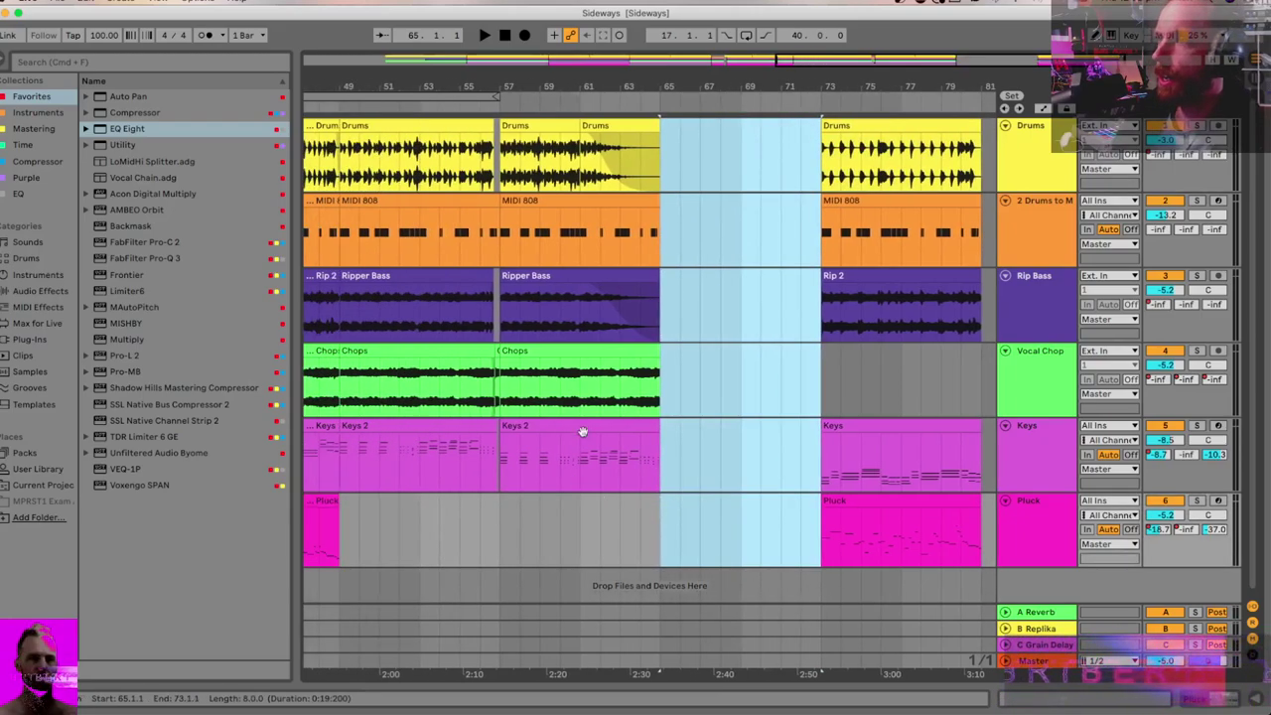
{"action": "left_click", "coordinate": [583, 431]}
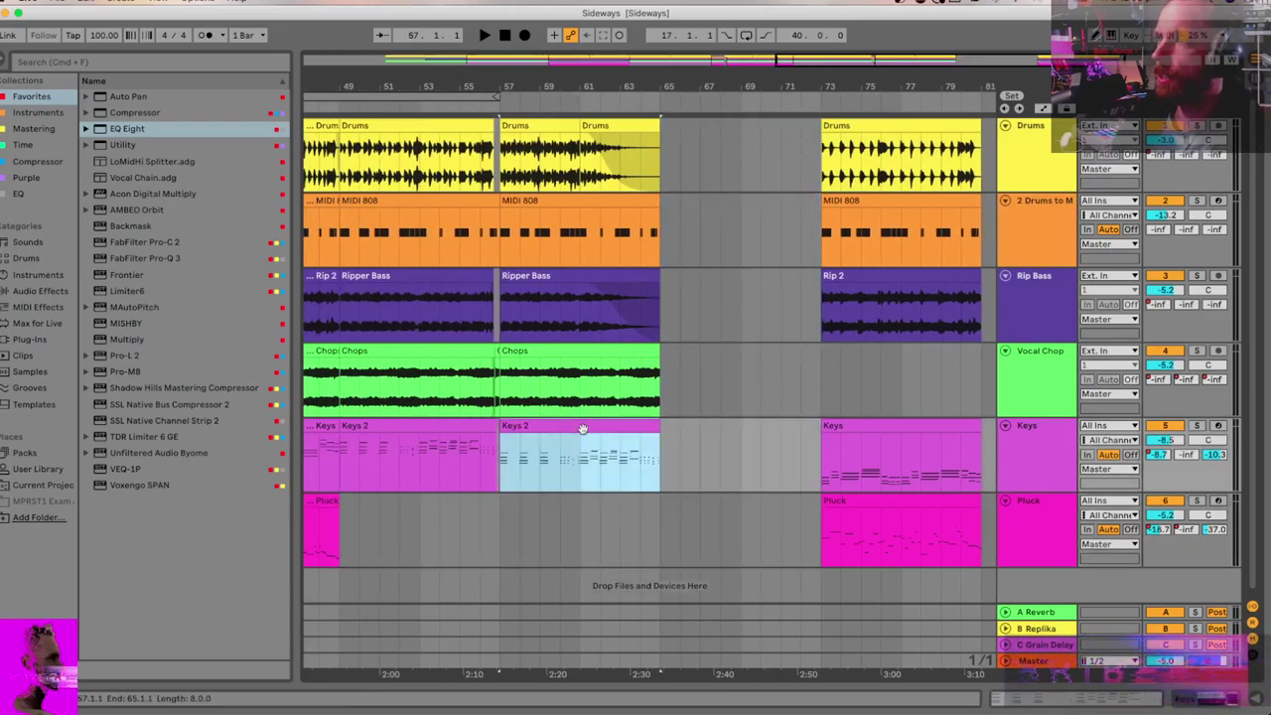
{"action": "left_click", "coordinate": [583, 302]}
{"action": "key", "text": "Down"}
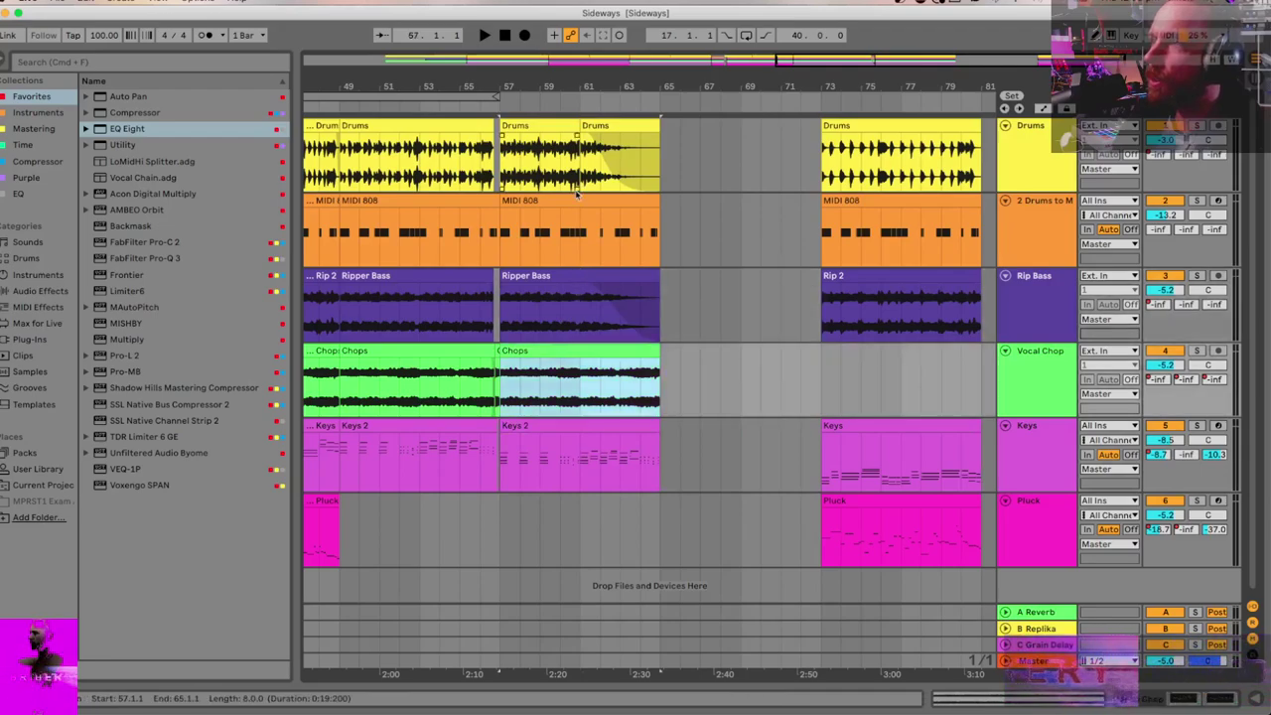
{"action": "left_click", "coordinate": [556, 427], "text": "shift"}
{"action": "key", "text": "super+d"}
{"action": "key", "text": "space"}
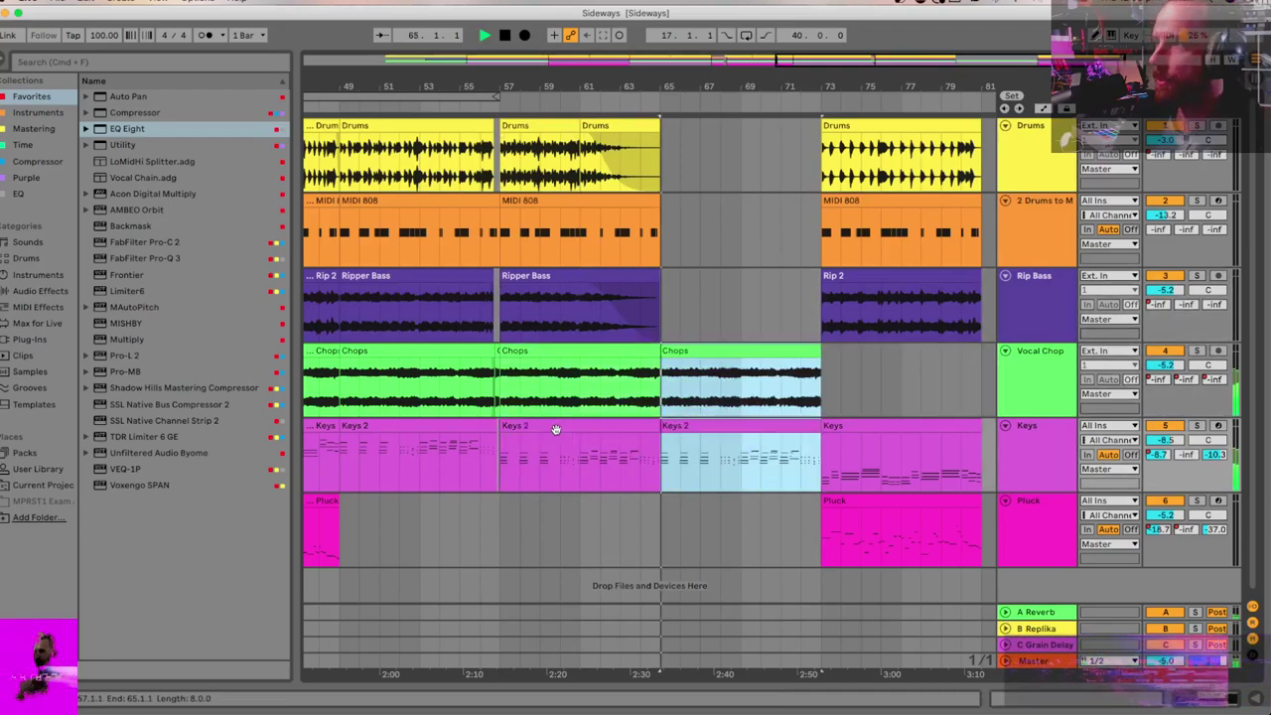
Step: Copy the Pluck clip at bar 73 and paste it at bar 65 on the Pluck track
{"action": "left_click", "coordinate": [852, 498]}
{"action": "key", "text": "super+c"}
{"action": "left_click", "coordinate": [658, 532]}
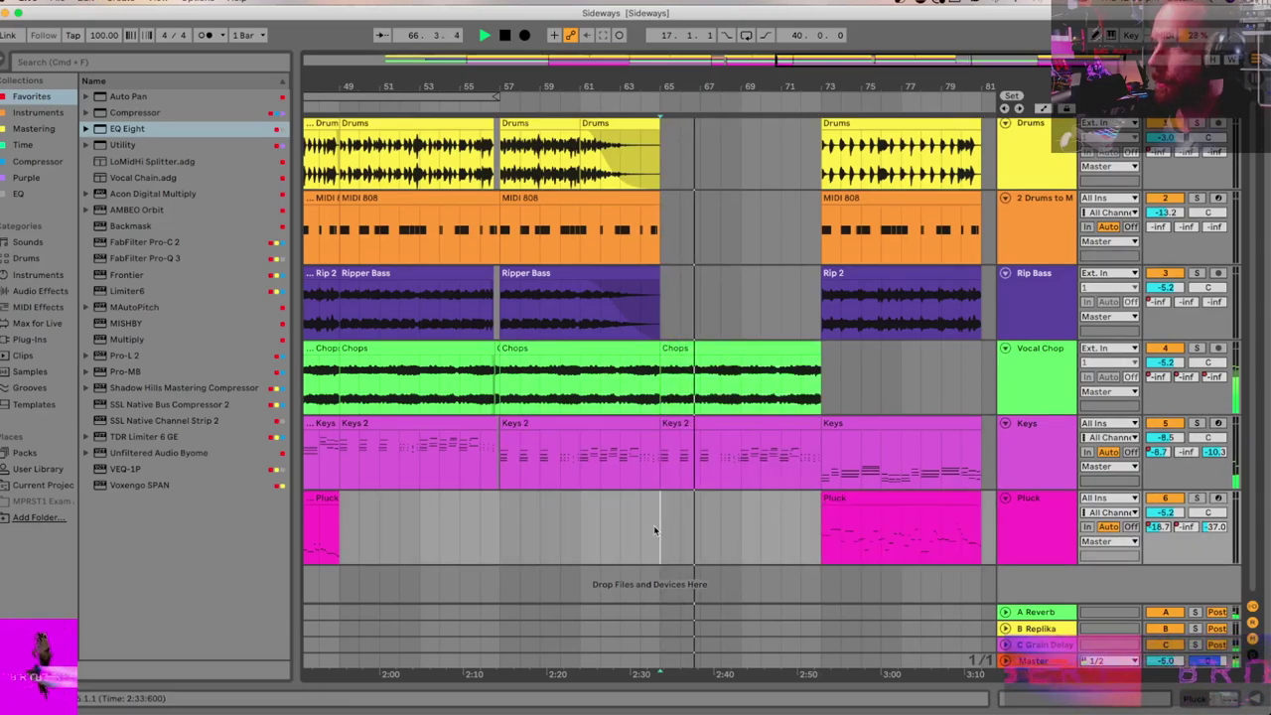
{"action": "key", "text": "super+v"}
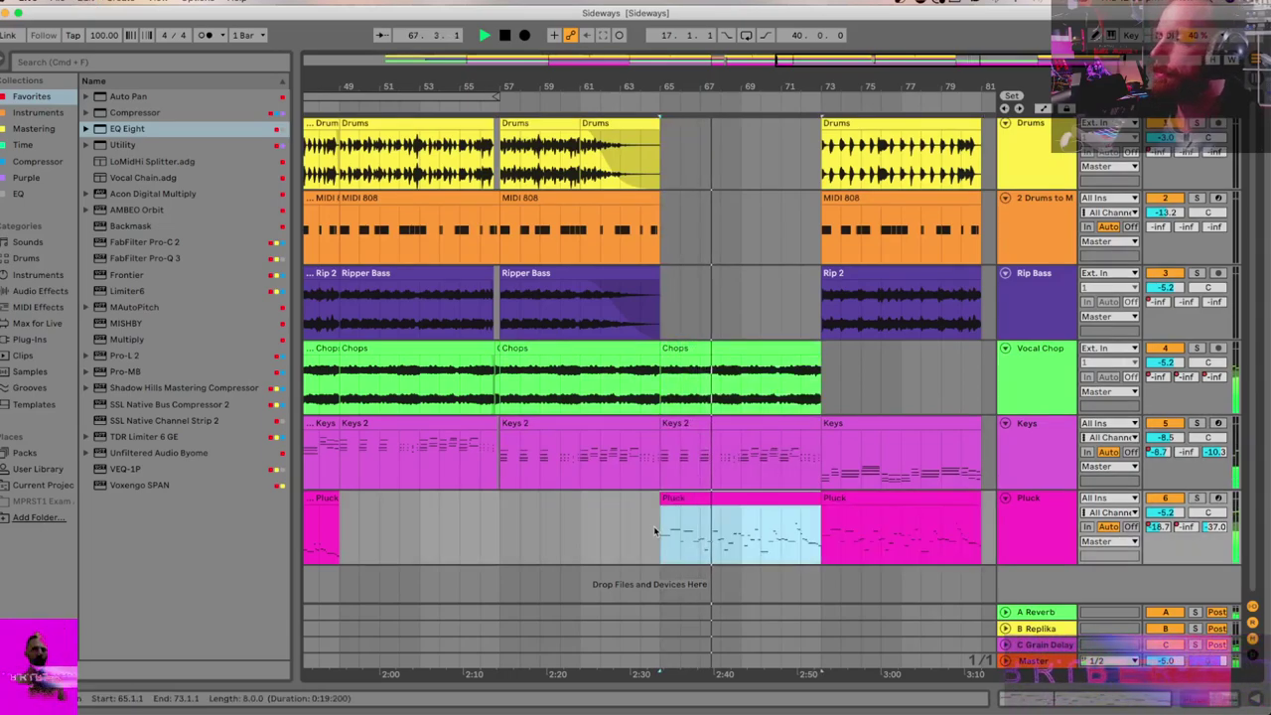
{"action": "scroll", "coordinate": [722, 539], "scroll_direction": "left", "scroll_amount": 1}
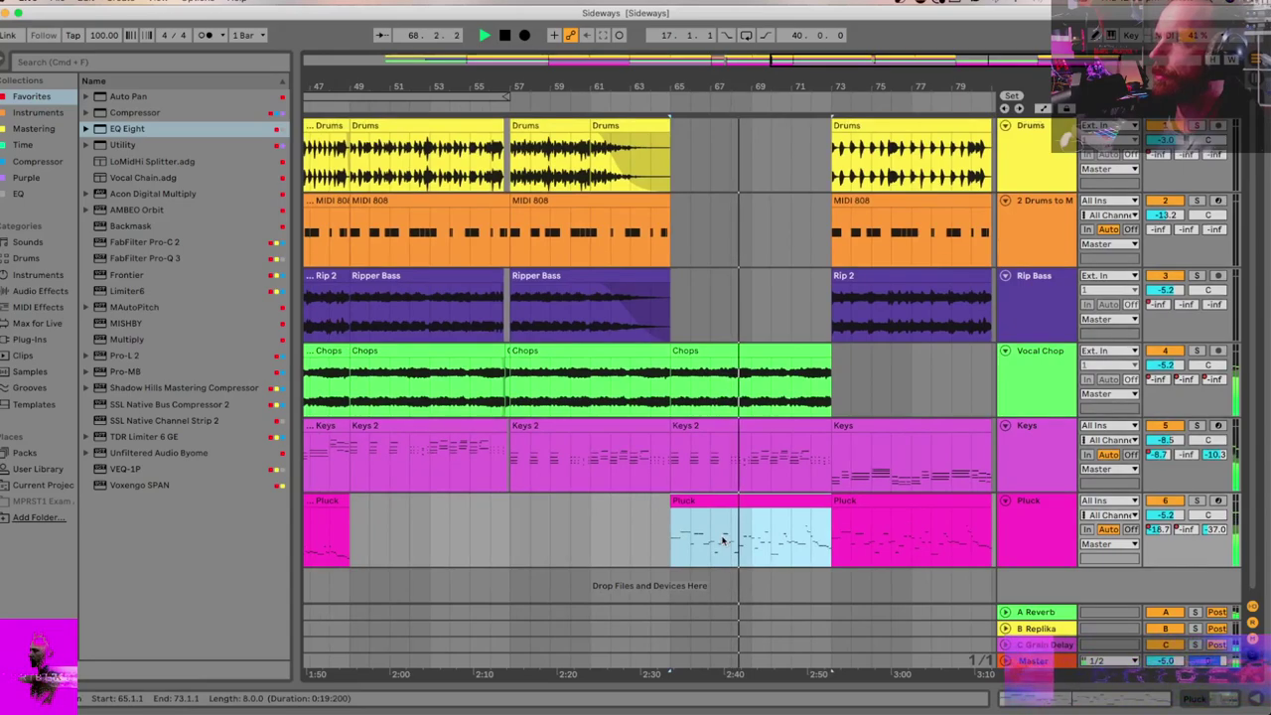
Step: Listen through to bar 73 and duplicate the Chops clip of bars 65–73 so the copy starts at bar 73
{"action": "scroll", "coordinate": [695, 338], "scroll_direction": "right", "scroll_amount": 2}
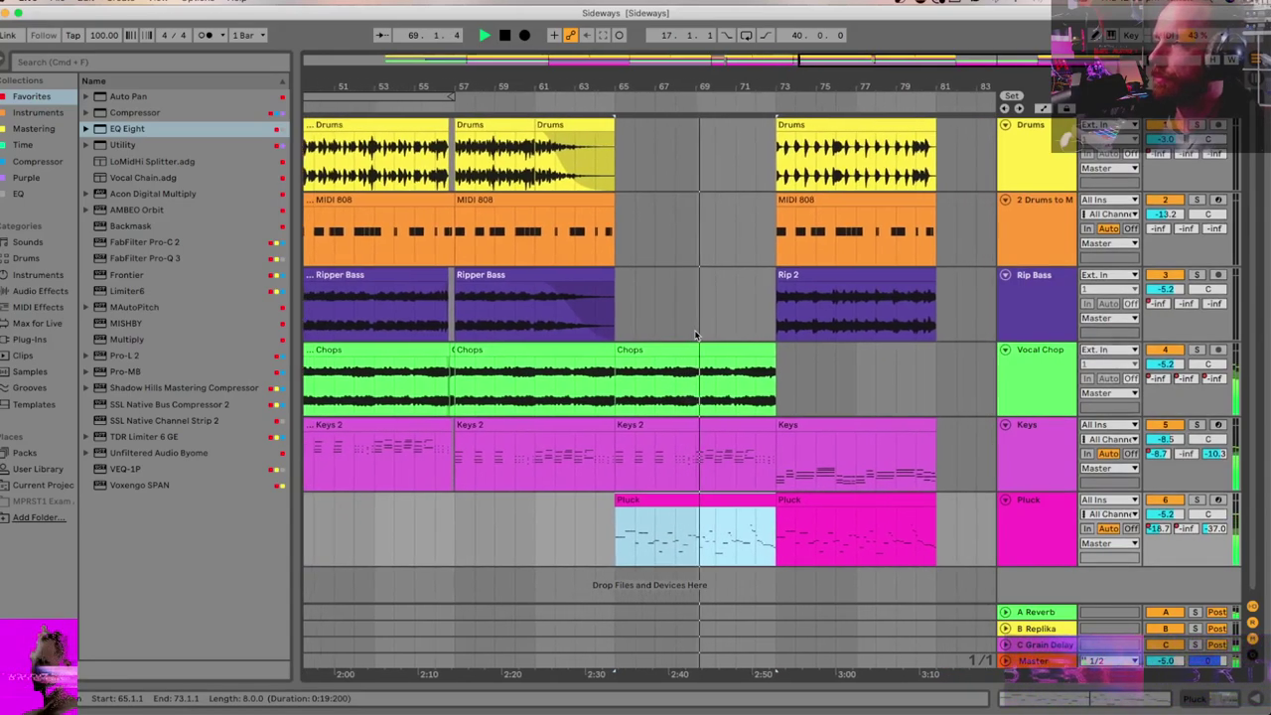
{"action": "left_click", "coordinate": [693, 373]}
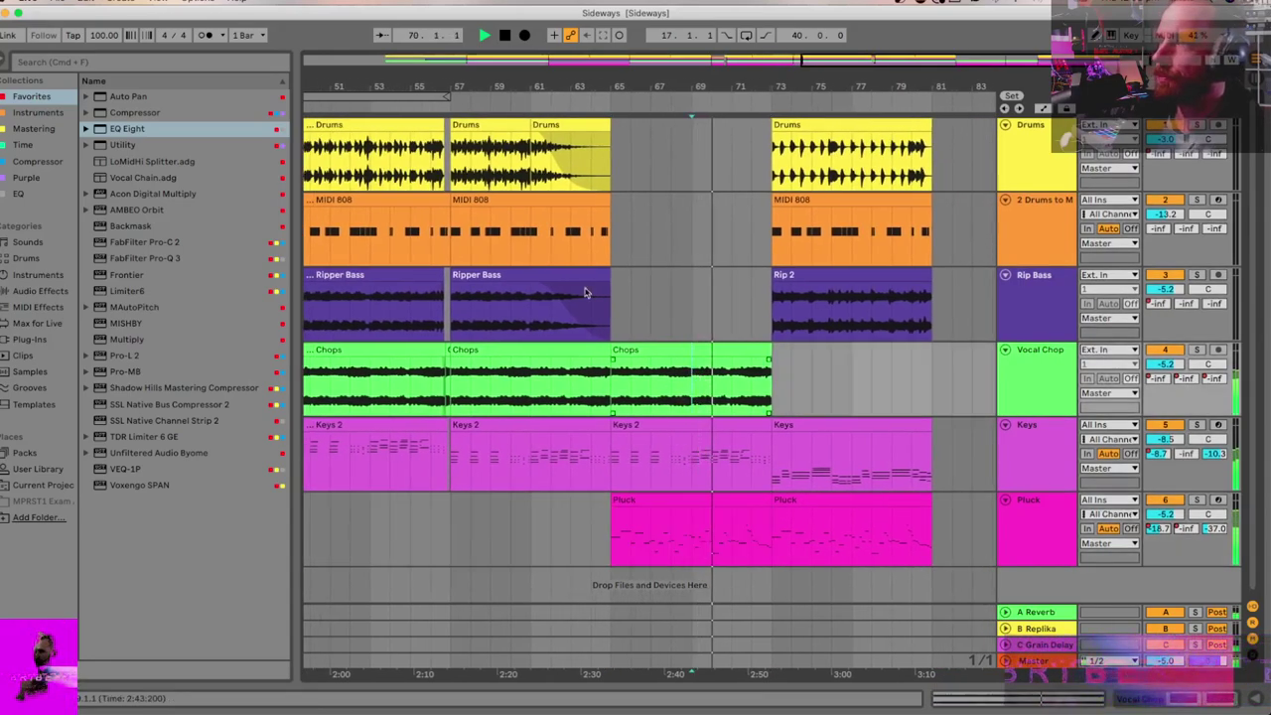
{"action": "left_click", "coordinate": [807, 274]}
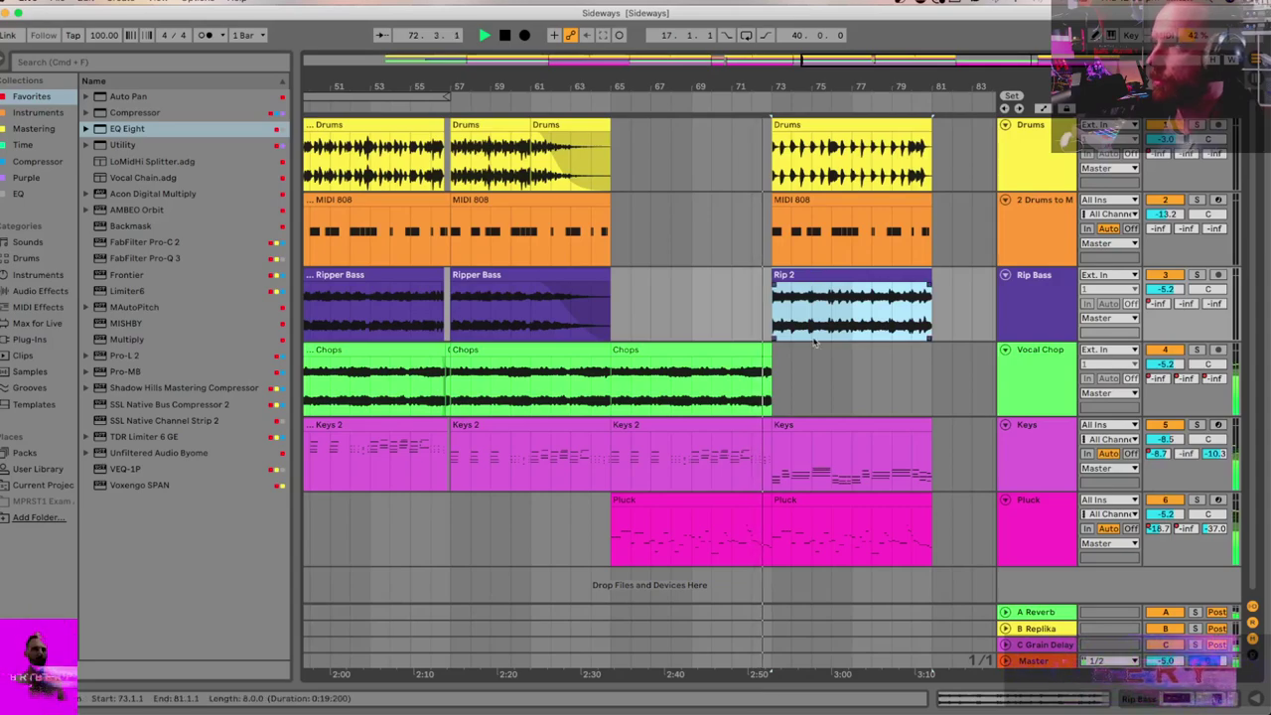
{"action": "key", "text": "minus"}
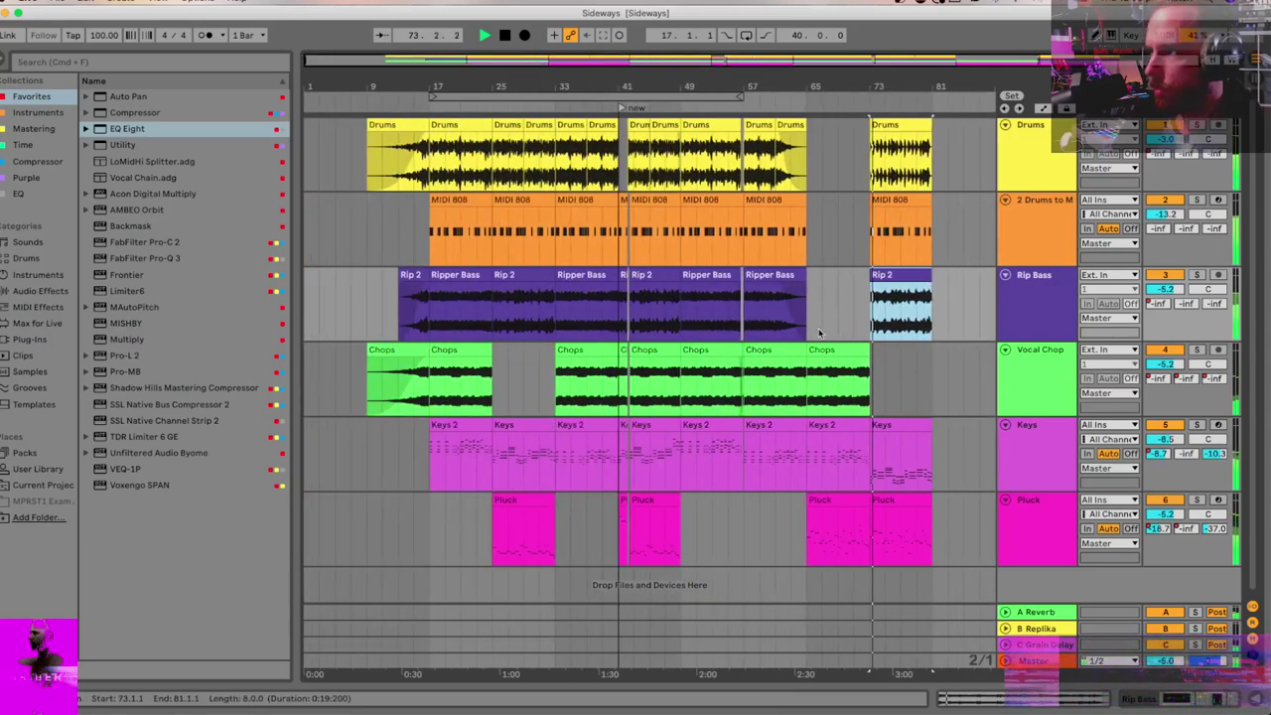
{"action": "left_click", "coordinate": [824, 349]}
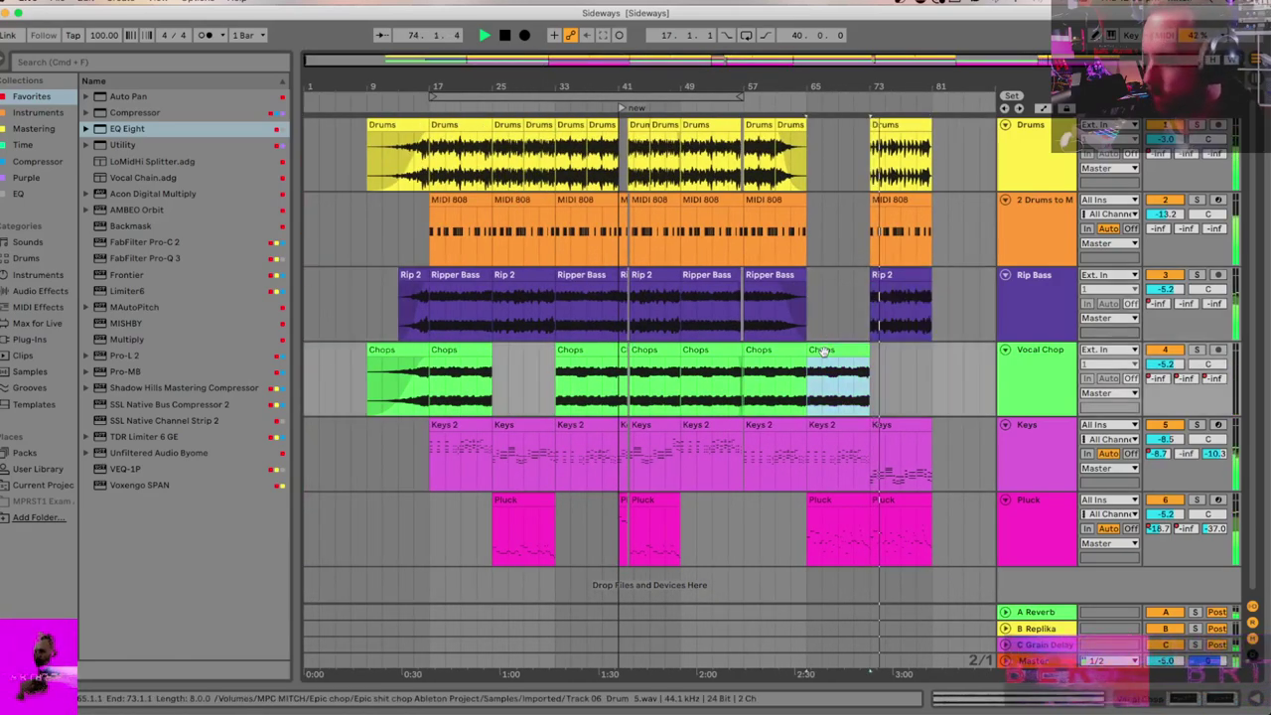
{"action": "key", "text": "super+d"}
Step: Transpose the Chops clip at bar 73 by -12 semitones and set its gain to 2.31 dB
{"action": "scroll", "coordinate": [887, 364], "scroll_direction": "up", "scroll_amount": 3}
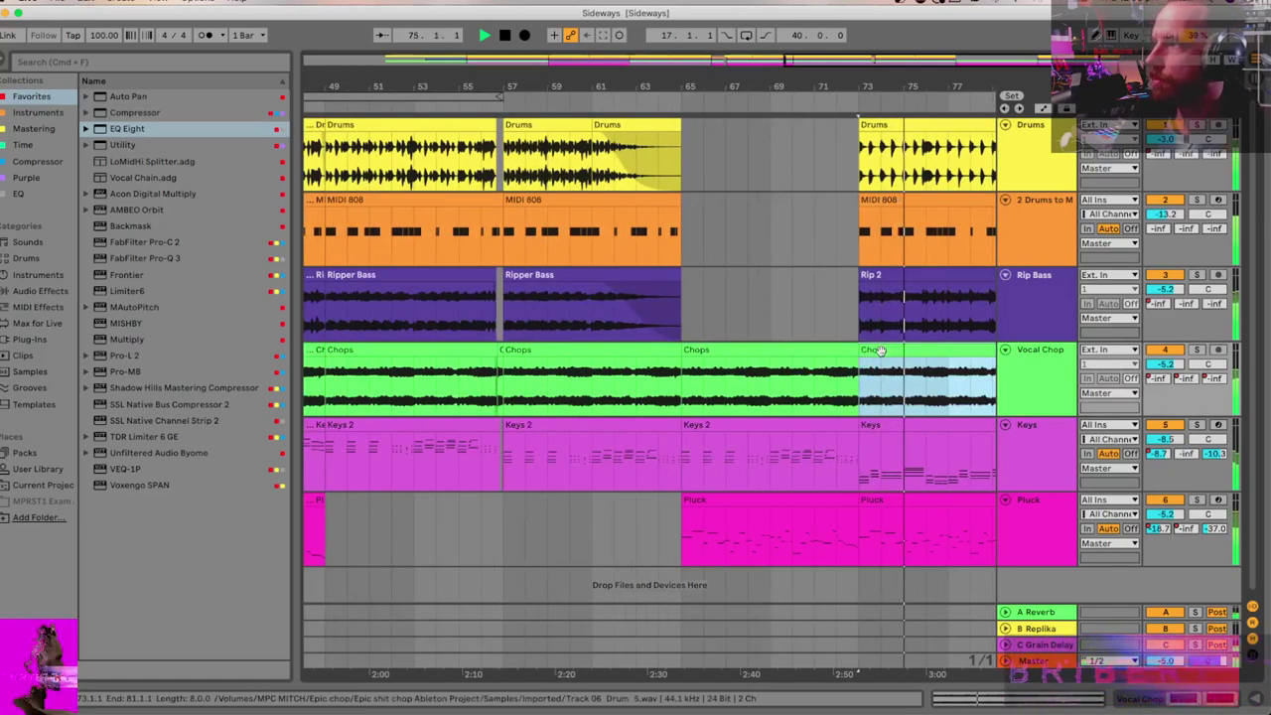
{"action": "double_click", "coordinate": [887, 364]}
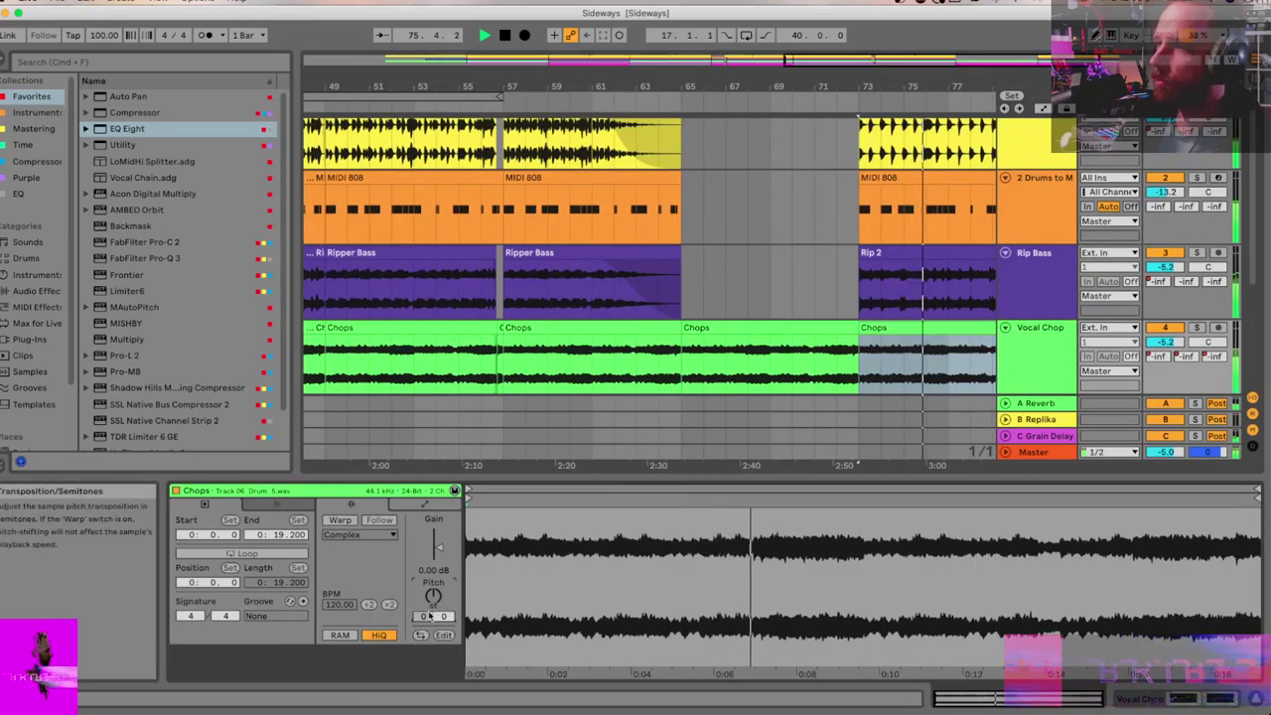
{"action": "left_click_drag", "start_coordinate": [433, 607], "coordinate": [427, 616]}
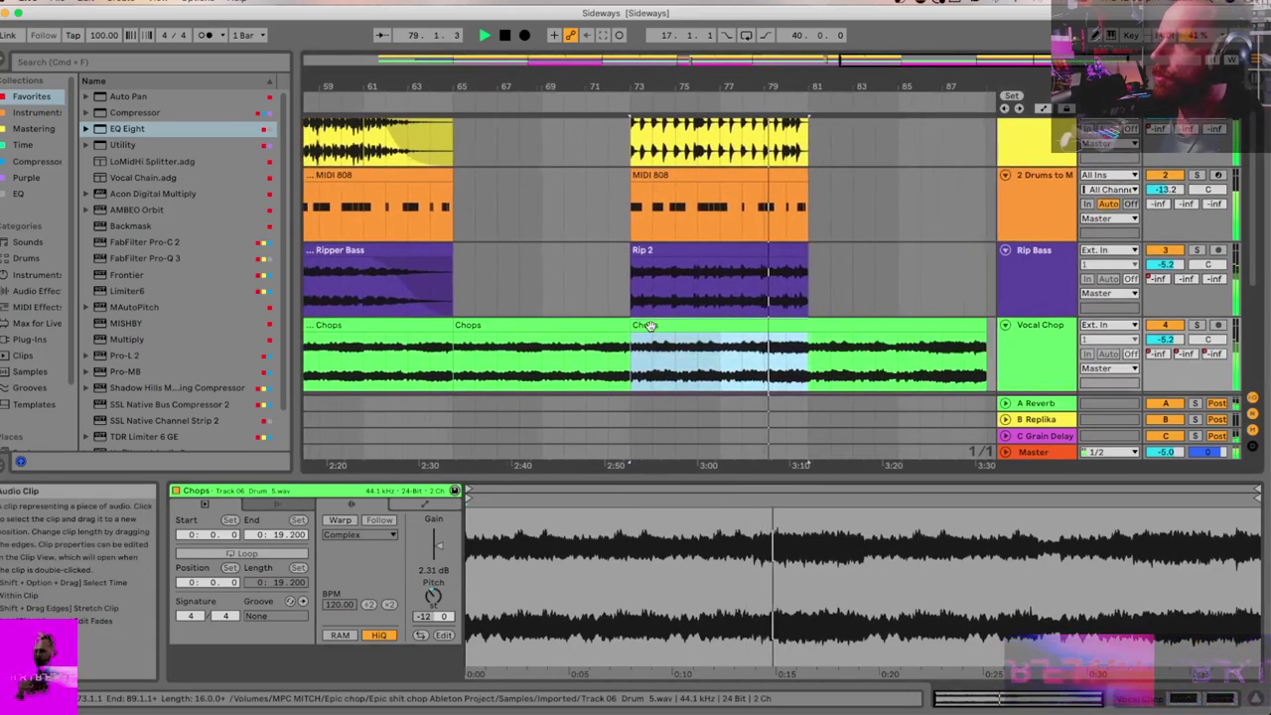
Step: Split the lengthened Chops clip at bar 81 and delete the part from bar 81 to bar 89
{"action": "left_click", "coordinate": [680, 347]}
{"action": "key", "text": "super+e"}
{"action": "left_click", "coordinate": [710, 326]}
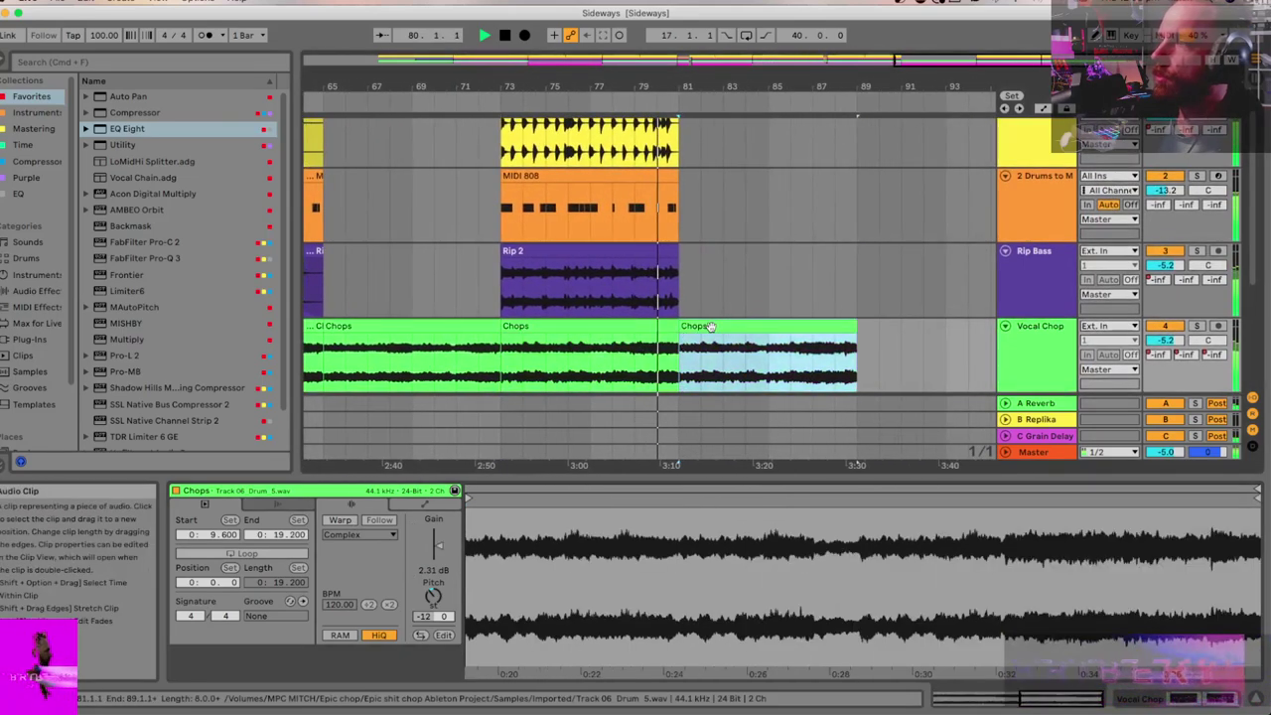
{"action": "key", "text": "Delete"}
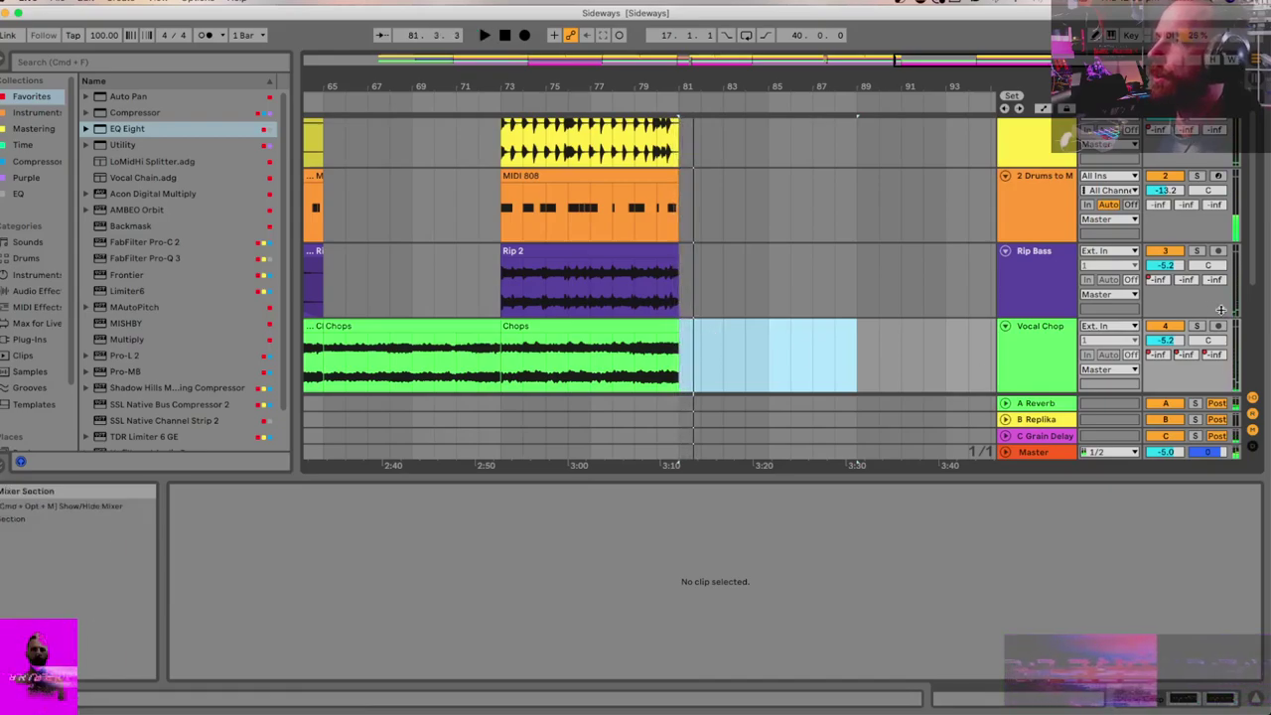
Step: Automate the Vocal Chop track's A-Reverb send to rise from about bar 79 to 0 dB before bar 81, and audition it
{"action": "key", "text": "a"}
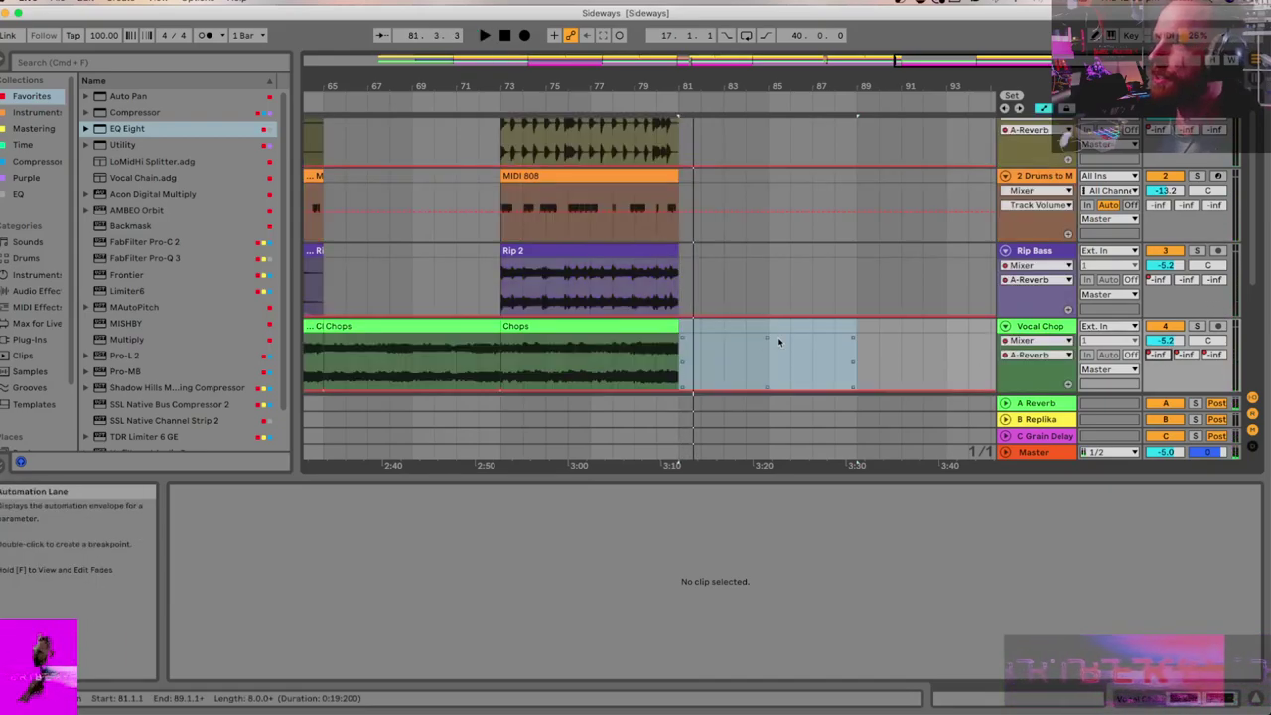
{"action": "left_click", "coordinate": [641, 381]}
{"action": "mouse_move", "coordinate": [683, 390]}
{"action": "left_mouse_down"}
{"action": "mouse_move", "coordinate": [680, 335]}
{"action": "mouse_move", "coordinate": [660, 341]}
{"action": "left_mouse_up"}
{"action": "key", "text": "space"}
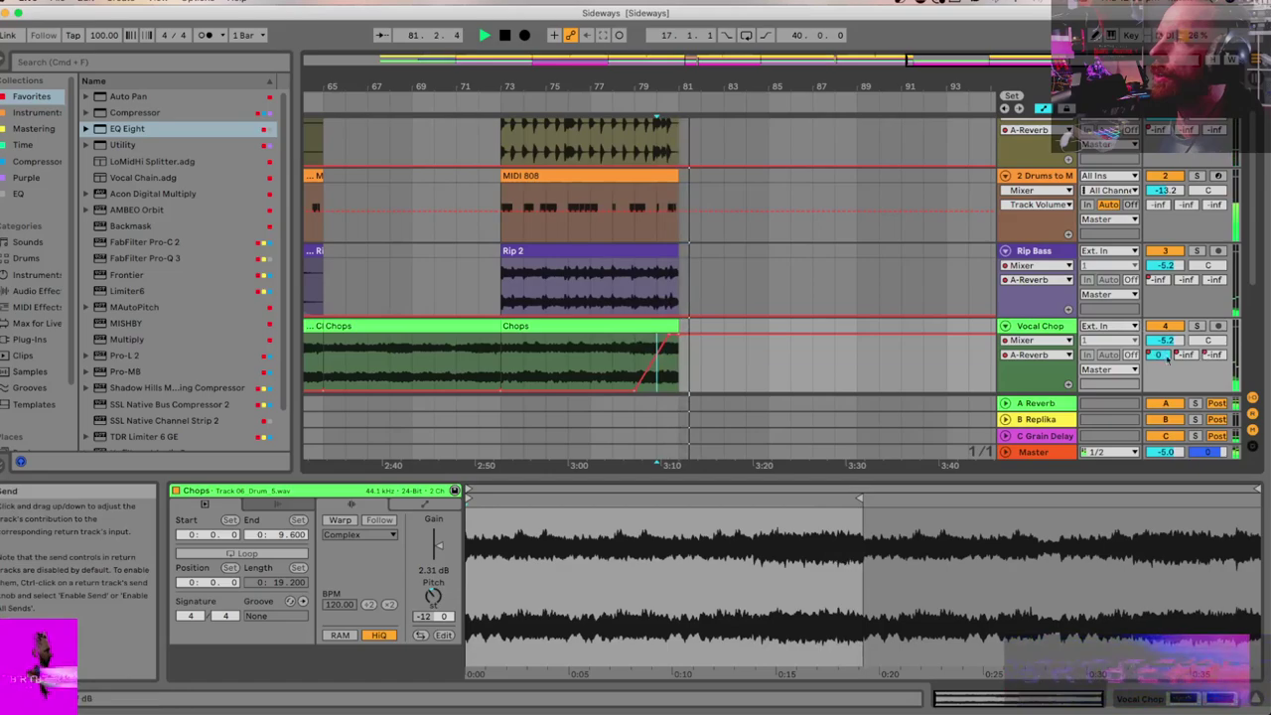
Step: Hide the automation and clip detail views, play from bar 9 and review the whole arrangement
{"action": "key", "text": "minus"}
{"action": "key", "text": "minus"}
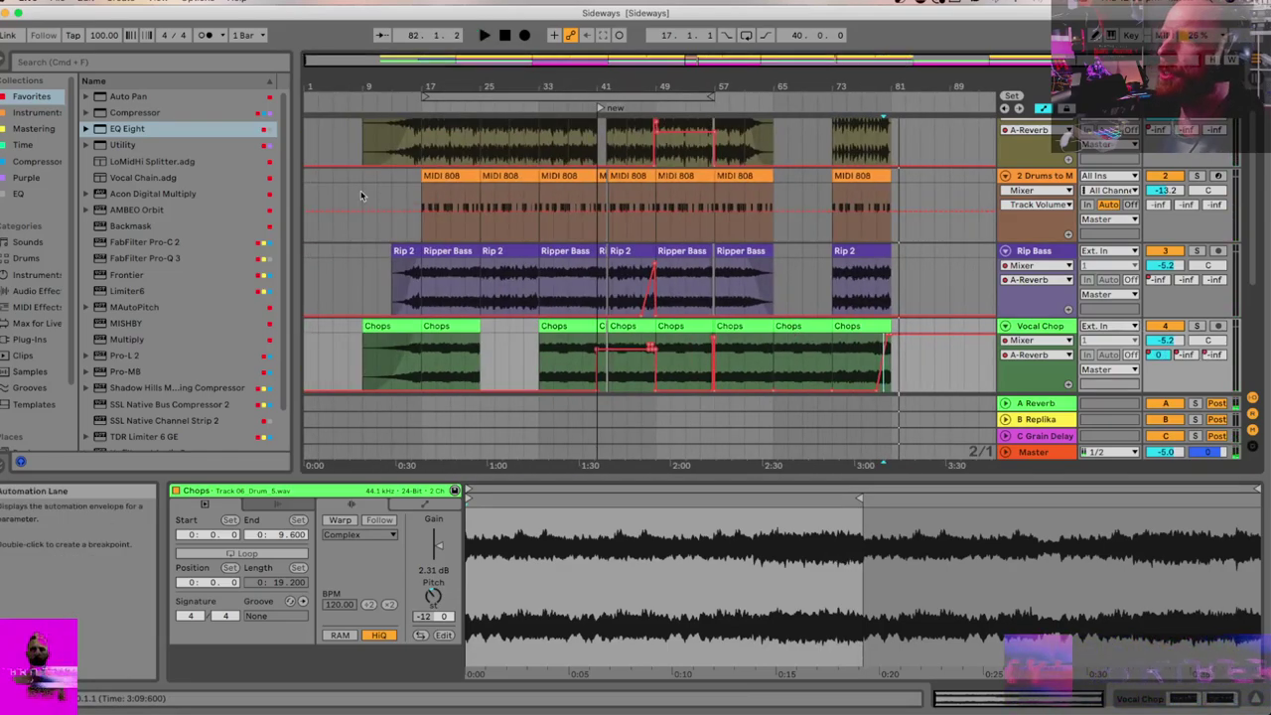
{"action": "left_click", "coordinate": [360, 196]}
{"action": "key", "text": "a"}
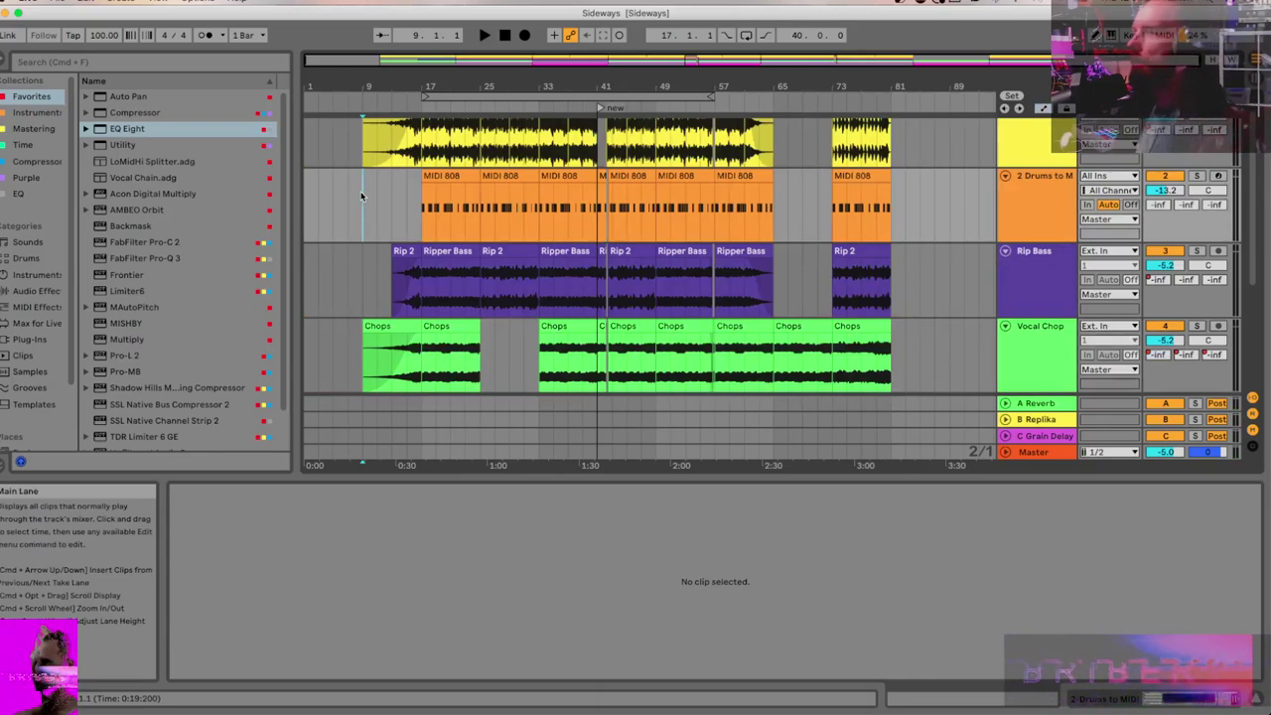
{"action": "key", "text": "space"}
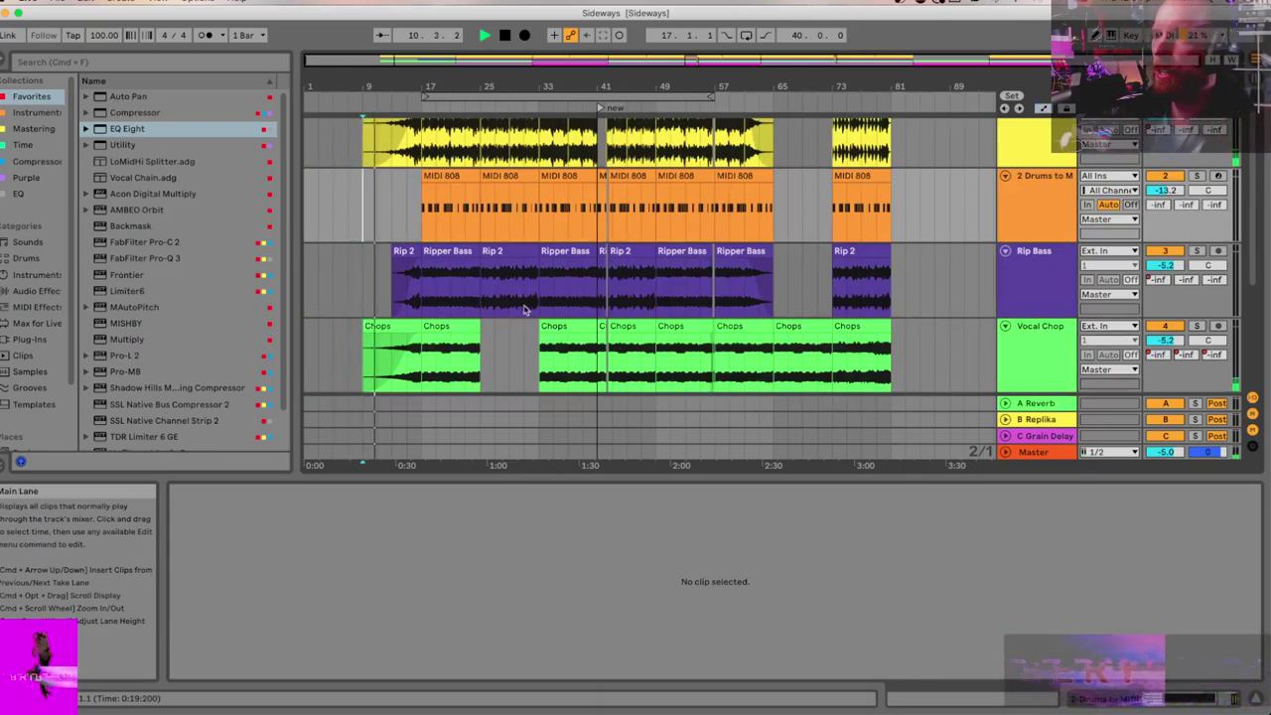
{"action": "key", "text": "super+alt+l"}
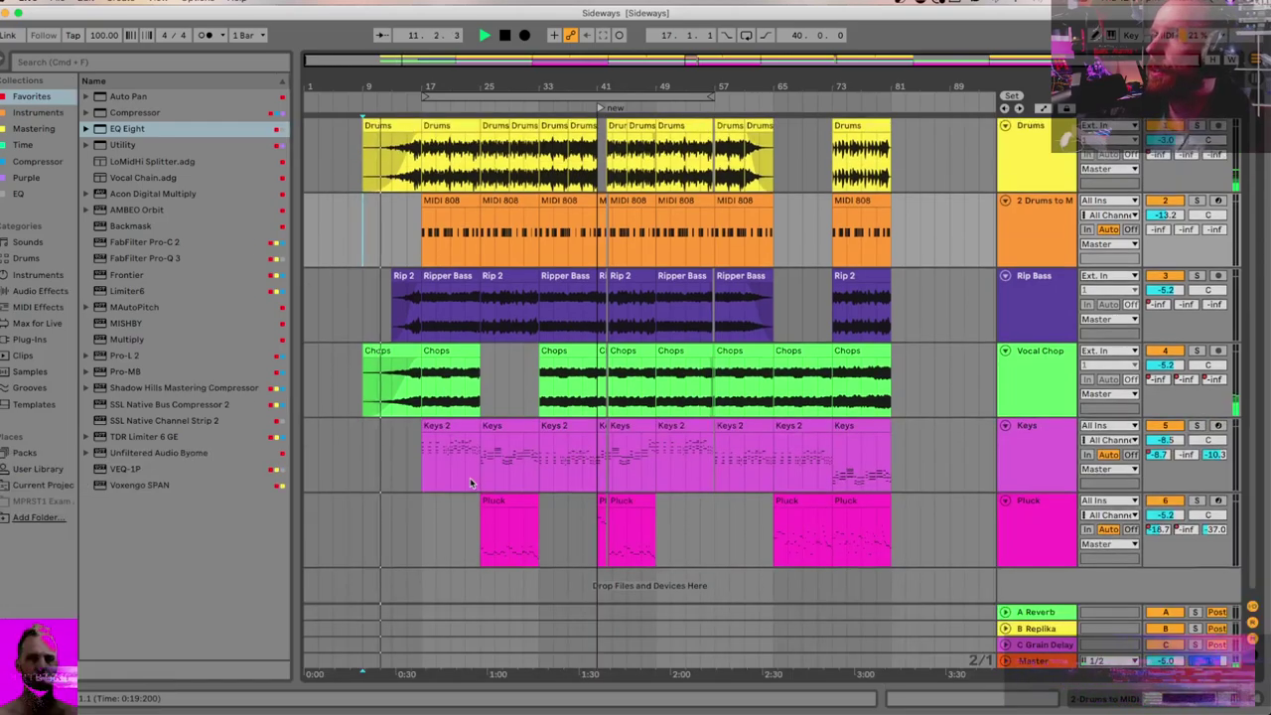
{"action": "scroll", "coordinate": [576, 417], "scroll_direction": "up", "scroll_amount": 2}
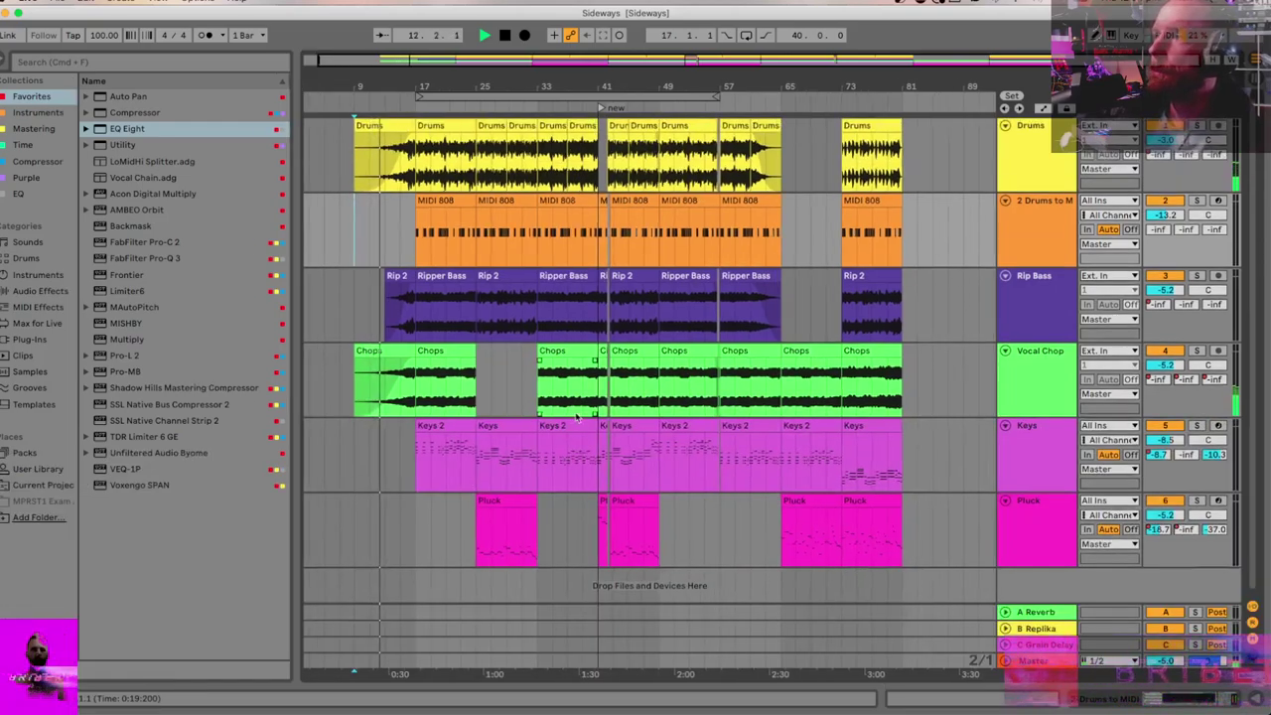
{"action": "scroll", "coordinate": [576, 417], "scroll_direction": "up", "scroll_amount": 3}
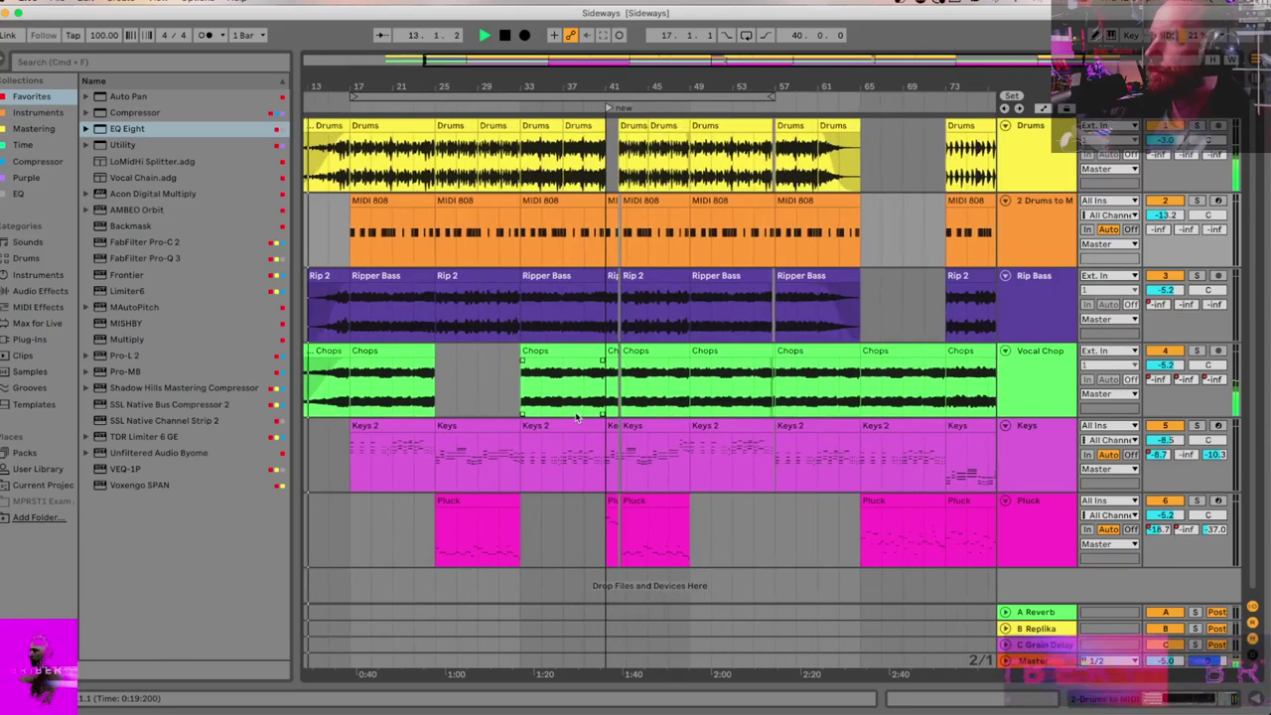
{"action": "scroll", "coordinate": [576, 417], "scroll_direction": "up", "scroll_amount": 1}
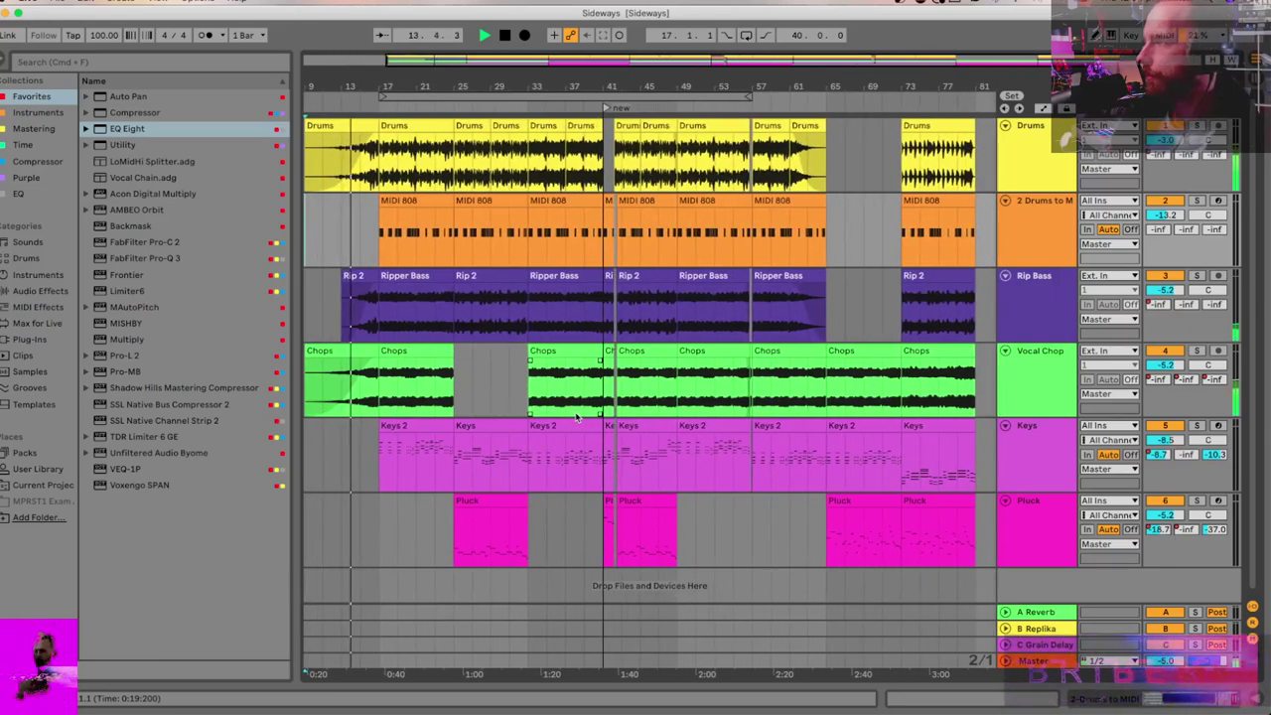
{"action": "scroll", "coordinate": [576, 417], "scroll_direction": "up", "scroll_amount": 1}
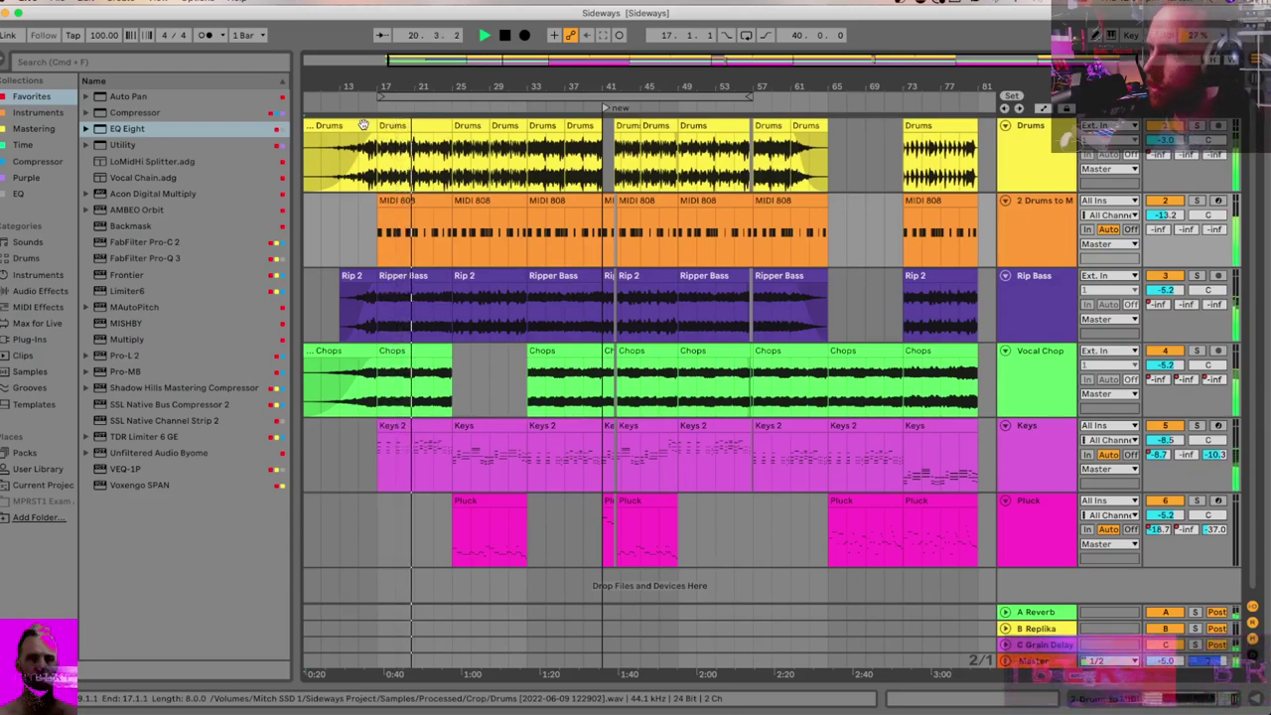
Step: Raise the clip gains at bar 17, setting the Chops clip to 1.81 dB and the Ripper Bass clip to 1.31 dB
{"action": "double_click", "coordinate": [422, 382]}
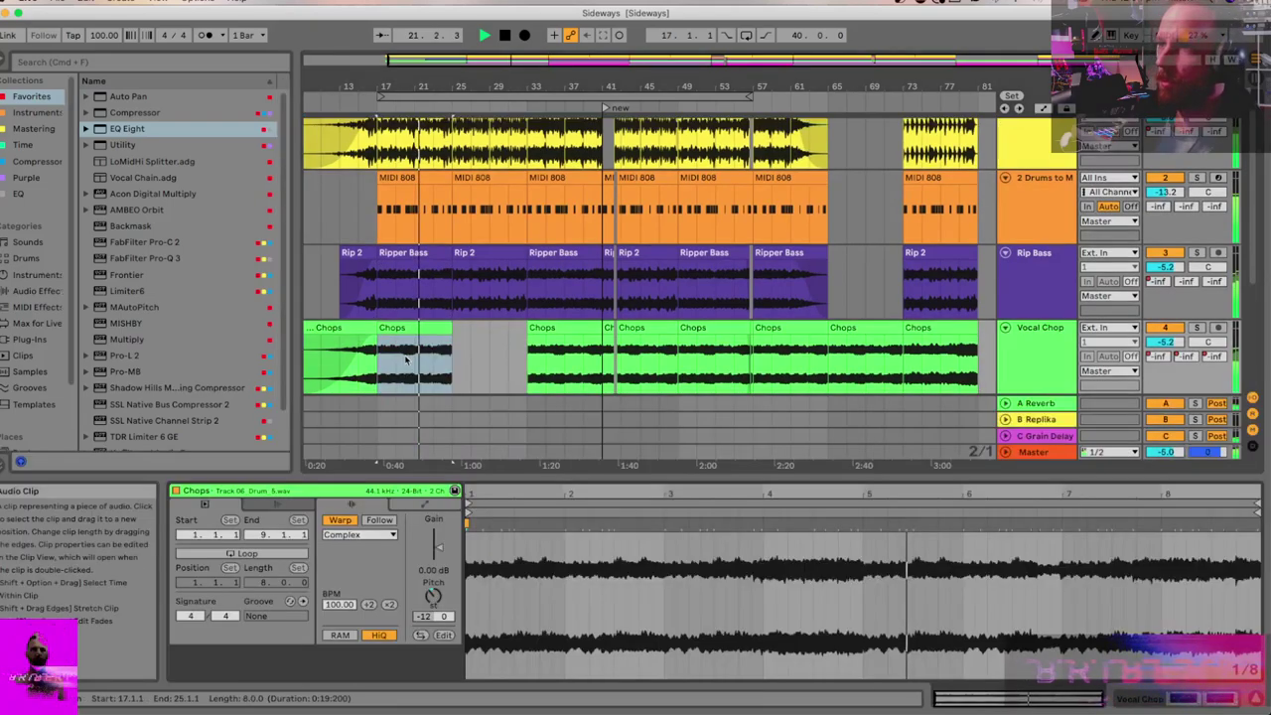
{"action": "left_click_drag", "start_coordinate": [437, 546], "coordinate": [438, 542]}
{"action": "left_click", "coordinate": [430, 251]}
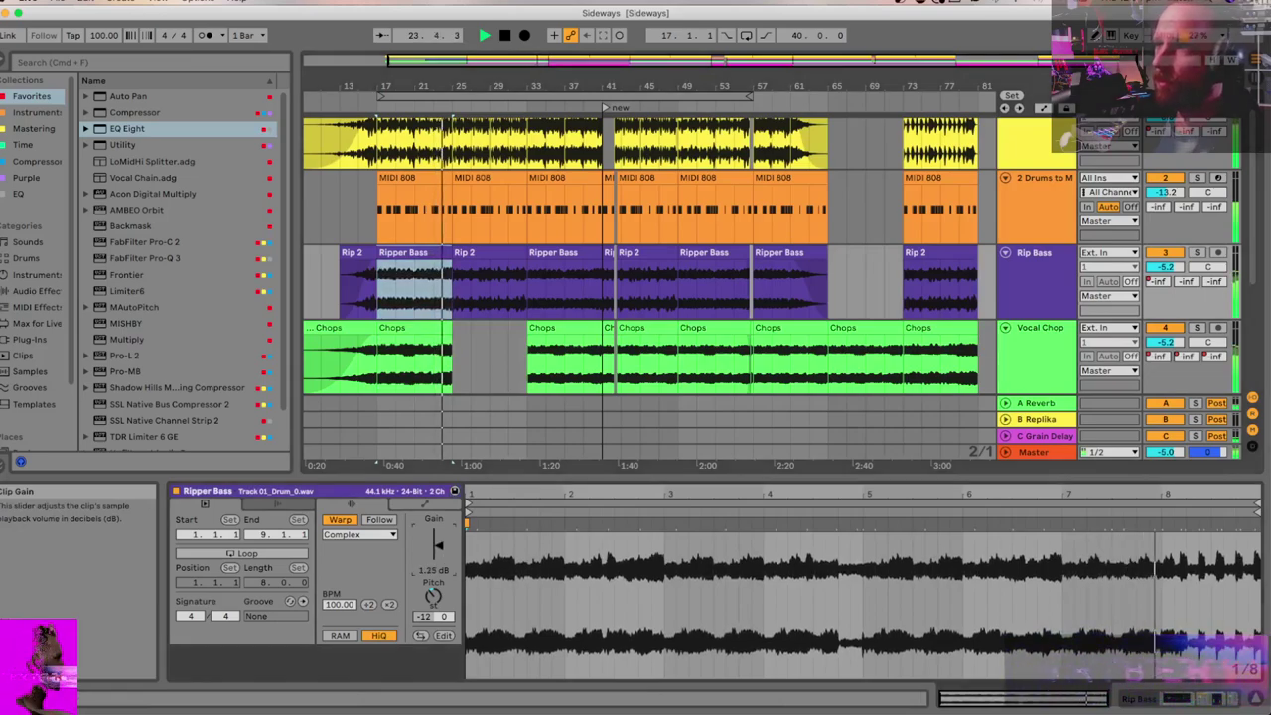
{"action": "scroll", "coordinate": [477, 372], "scroll_direction": "up", "scroll_amount": 1}
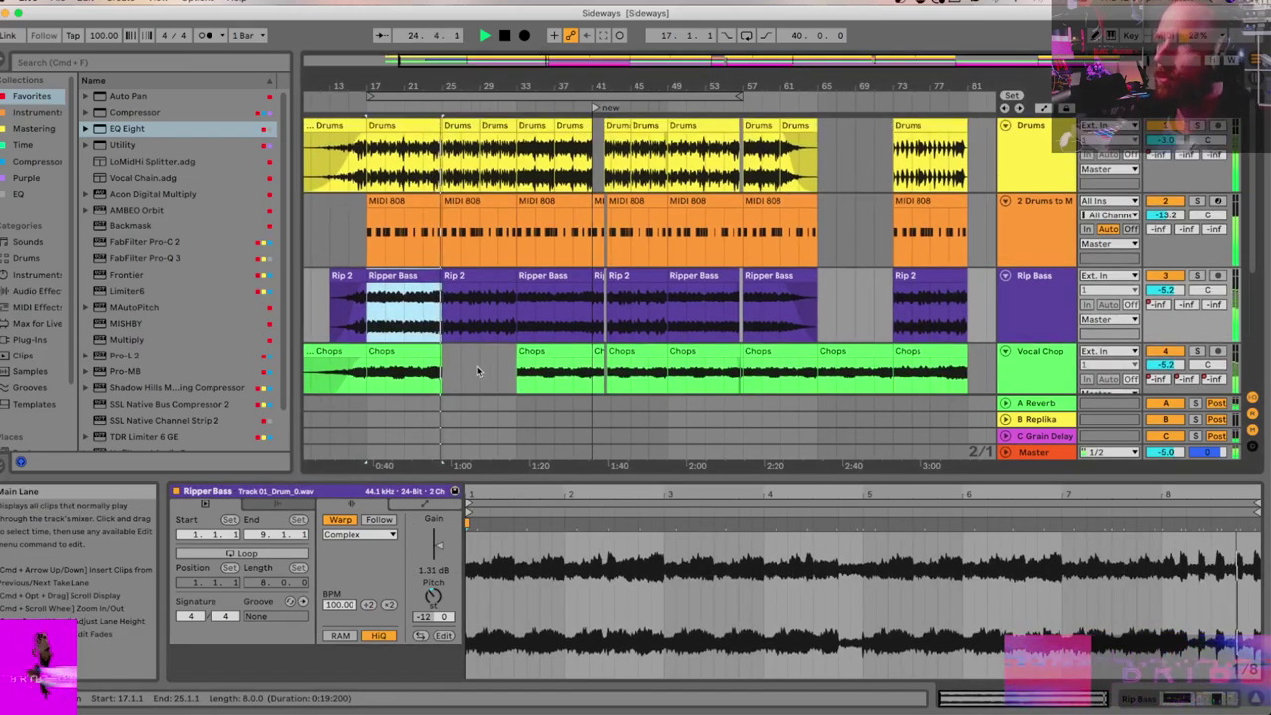
{"action": "scroll", "coordinate": [478, 371], "scroll_direction": "down", "scroll_amount": 1}
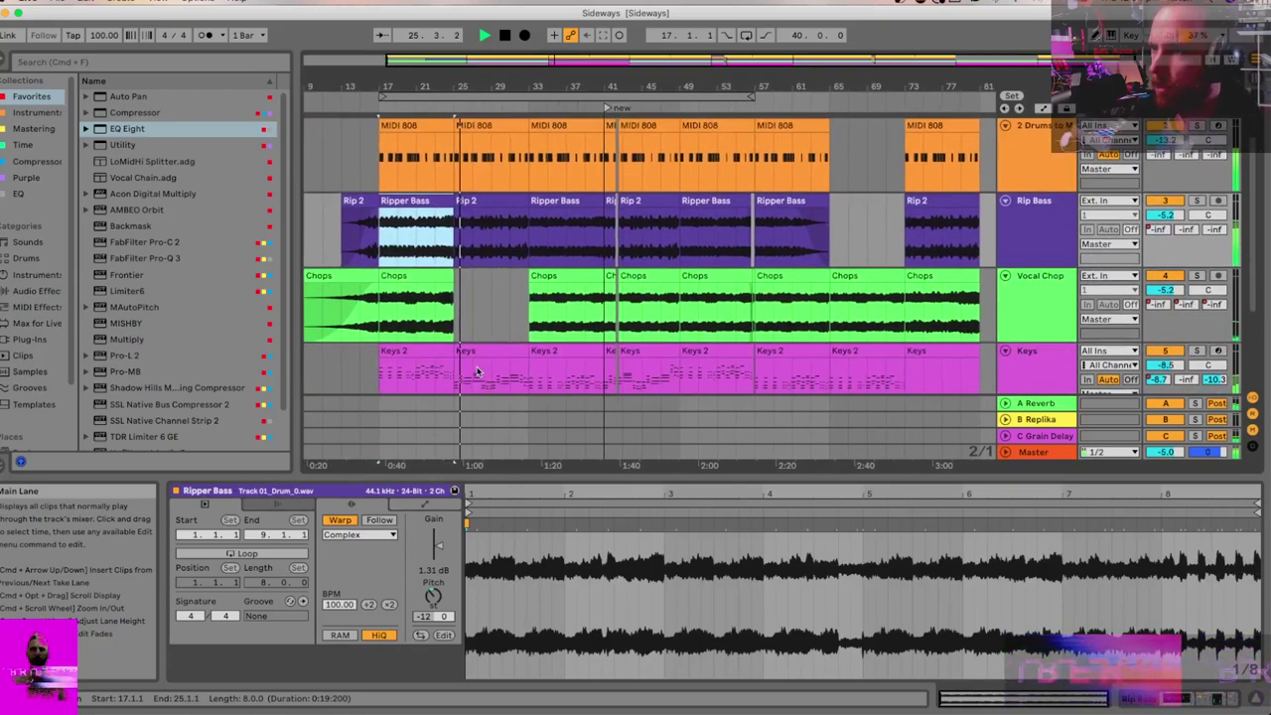
Step: Automate the Vocal Chop track's A-Reverb send to rise into bar 25 and drop back to zero shortly after it
{"action": "left_click", "coordinate": [448, 278]}
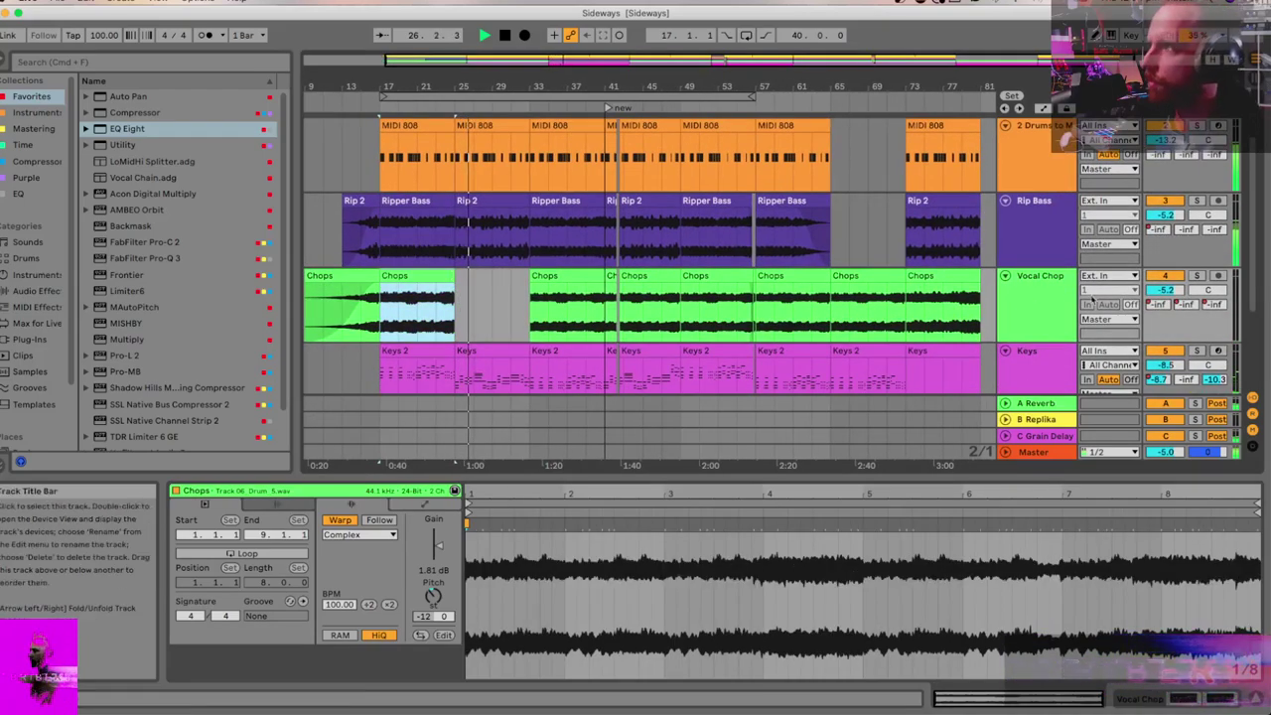
{"action": "key", "text": "a"}
{"action": "scroll", "coordinate": [469, 342], "scroll_direction": "up", "scroll_amount": 5}
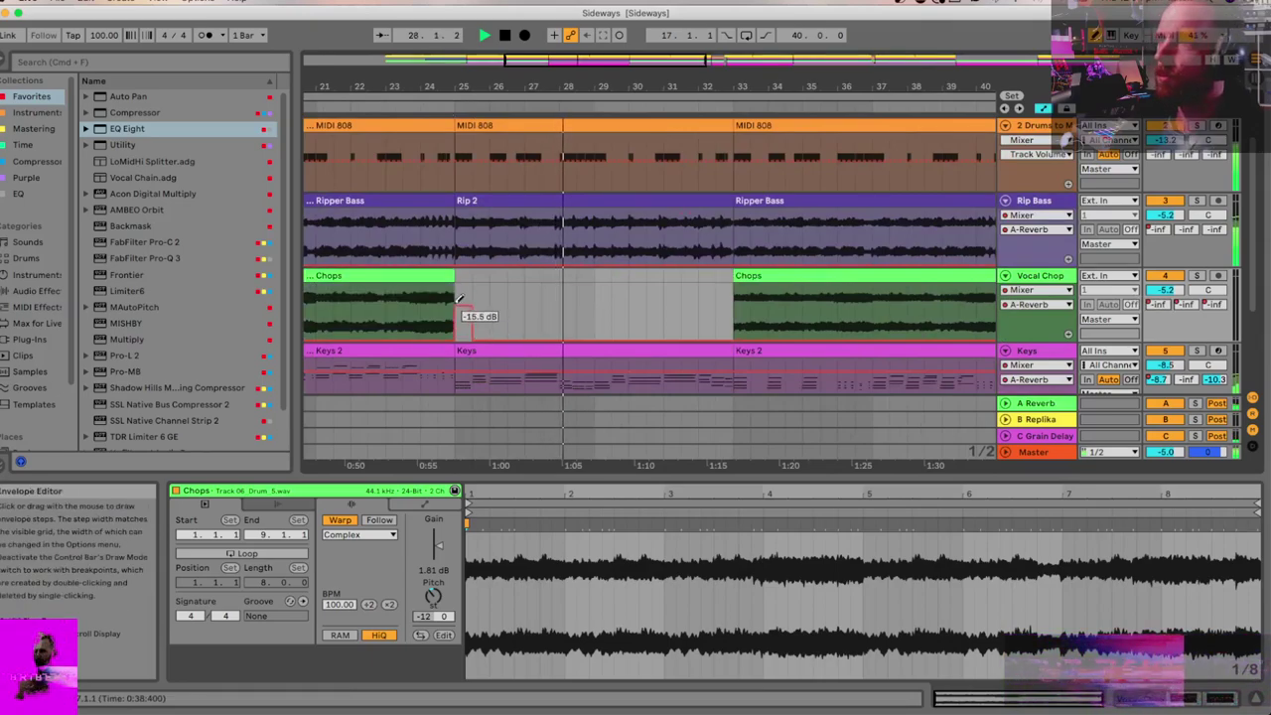
{"action": "mouse_move", "coordinate": [406, 301]}
{"action": "left_mouse_down"}
{"action": "mouse_move", "coordinate": [368, 334]}
{"action": "mouse_move", "coordinate": [423, 292]}
{"action": "mouse_move", "coordinate": [480, 288]}
{"action": "left_mouse_up"}
{"action": "left_click", "coordinate": [370, 375]}
{"action": "scroll", "coordinate": [481, 288], "scroll_direction": "right", "scroll_amount": 5}
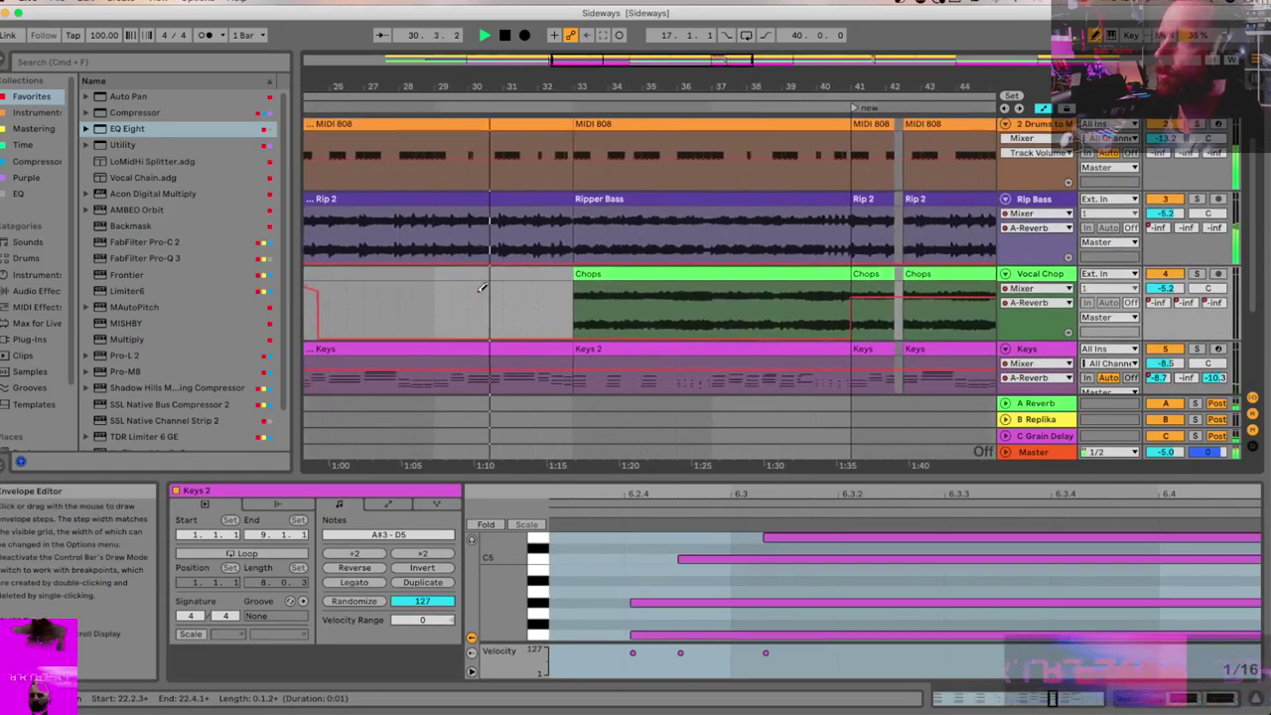
{"action": "scroll", "coordinate": [480, 288], "scroll_direction": "up", "scroll_amount": 2}
{"action": "scroll", "coordinate": [480, 288], "scroll_direction": "right", "scroll_amount": 2}
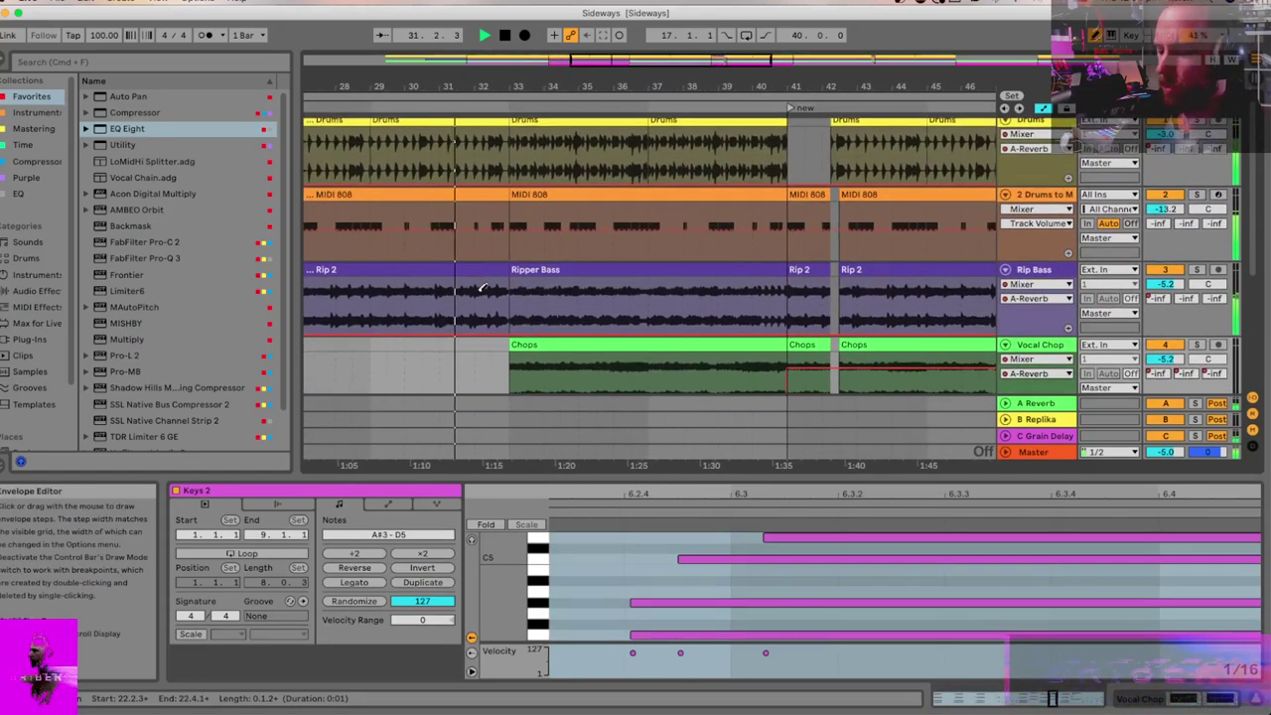
Step: Hide the automation lanes and the clip detail view
{"action": "key", "text": "a"}
{"action": "scroll", "coordinate": [478, 295], "scroll_direction": "right", "scroll_amount": 1}
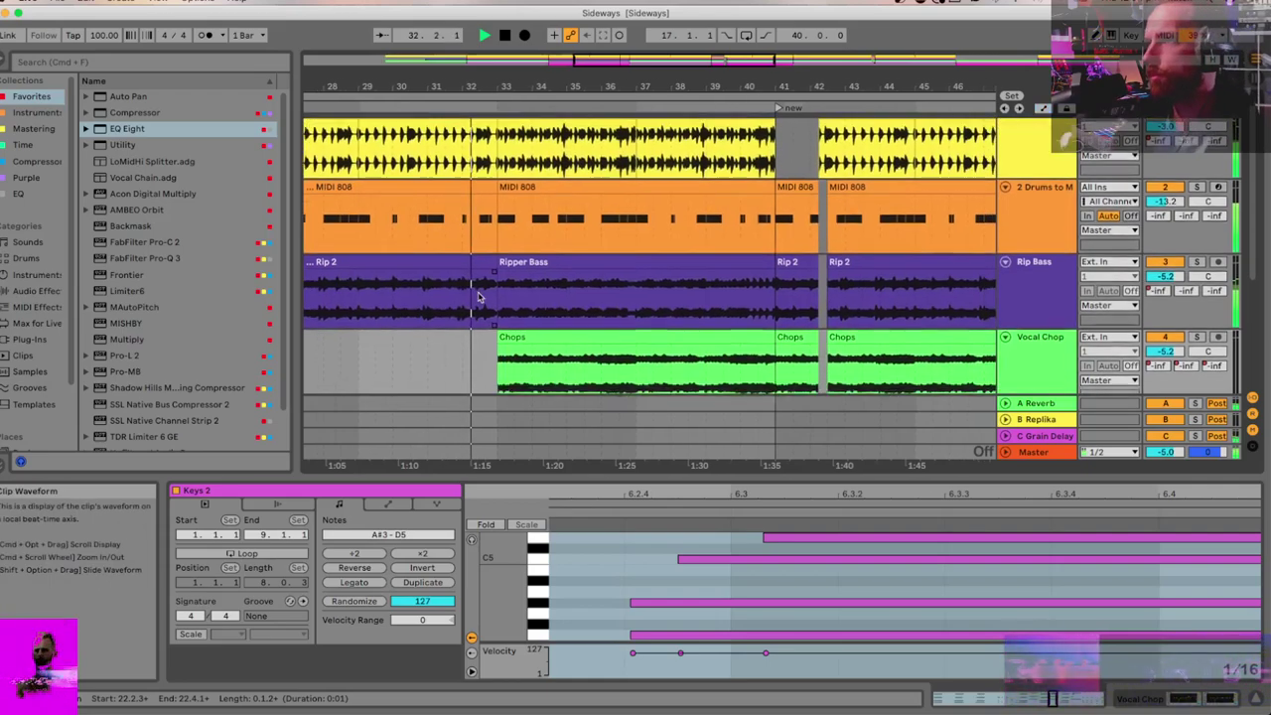
{"action": "key", "text": "super+alt+l"}
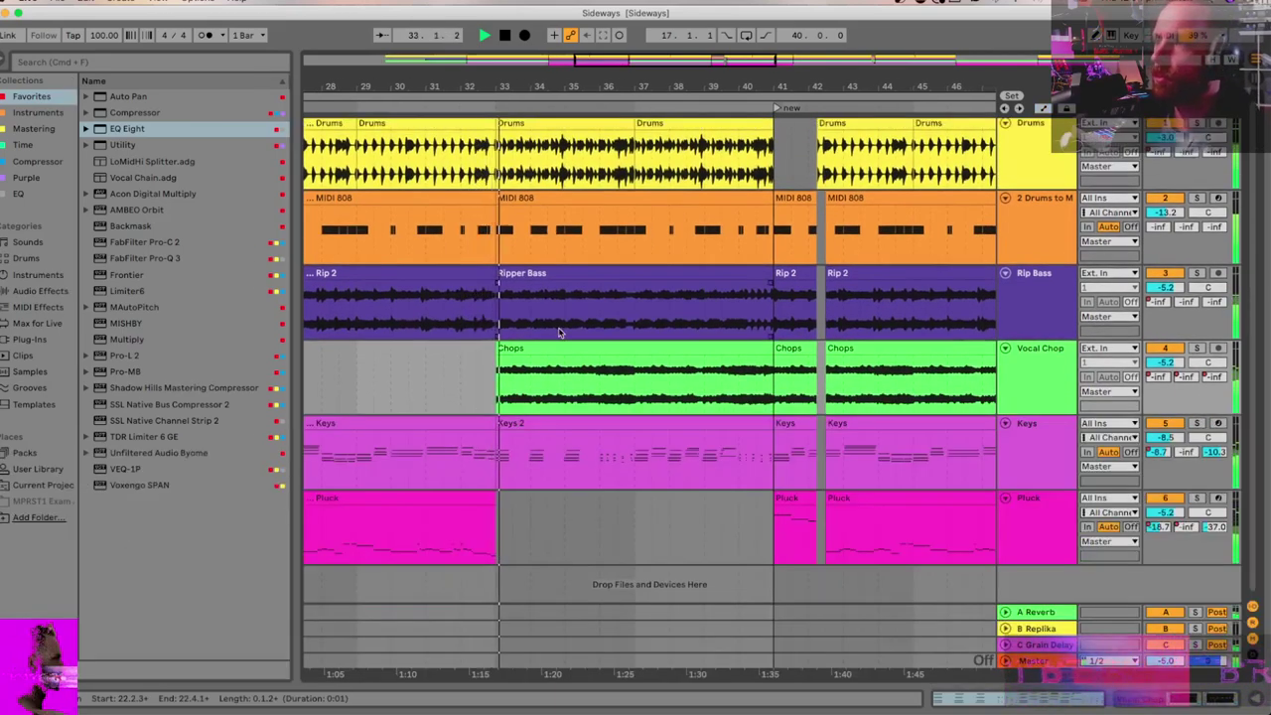
Step: Trim the start of the Drums clip at bar 37 to about 37.1.4, leaving a short gap in the drums
{"action": "scroll", "coordinate": [512, 246], "scroll_direction": "up", "scroll_amount": 1}
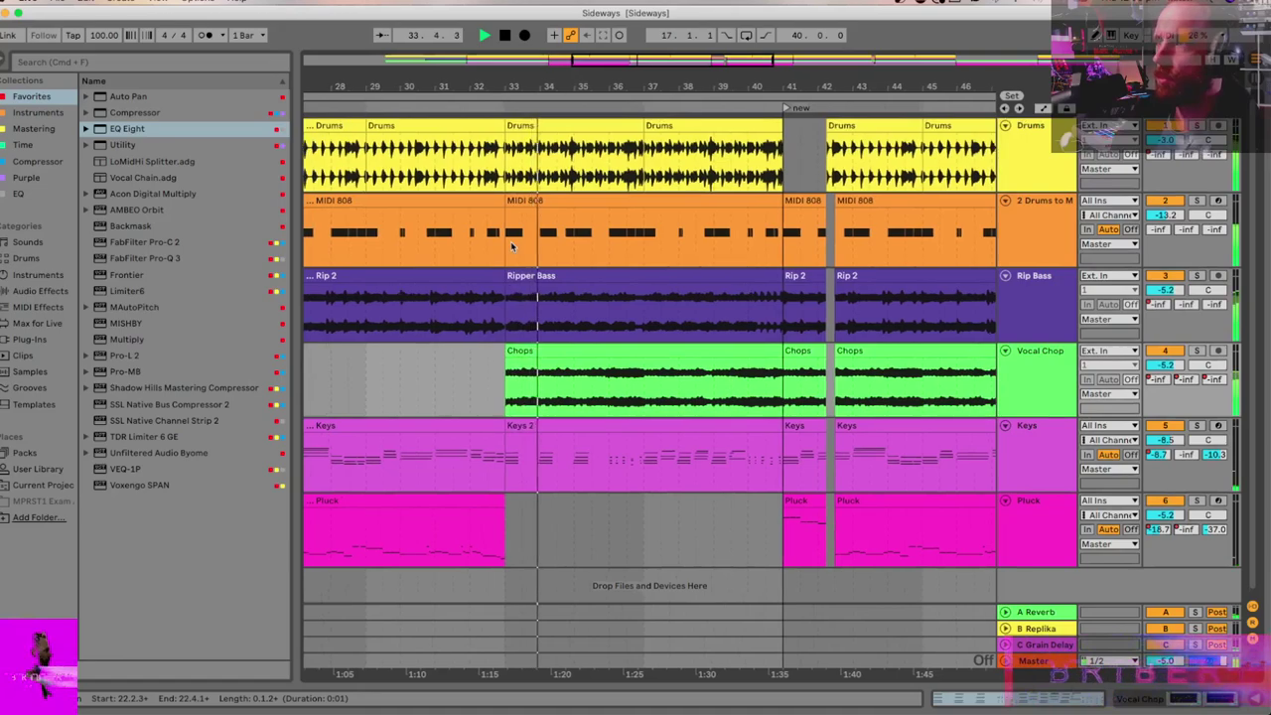
{"action": "scroll", "coordinate": [512, 246], "scroll_direction": "right", "scroll_amount": 1}
{"action": "scroll", "coordinate": [512, 247], "scroll_direction": "right", "scroll_amount": 5}
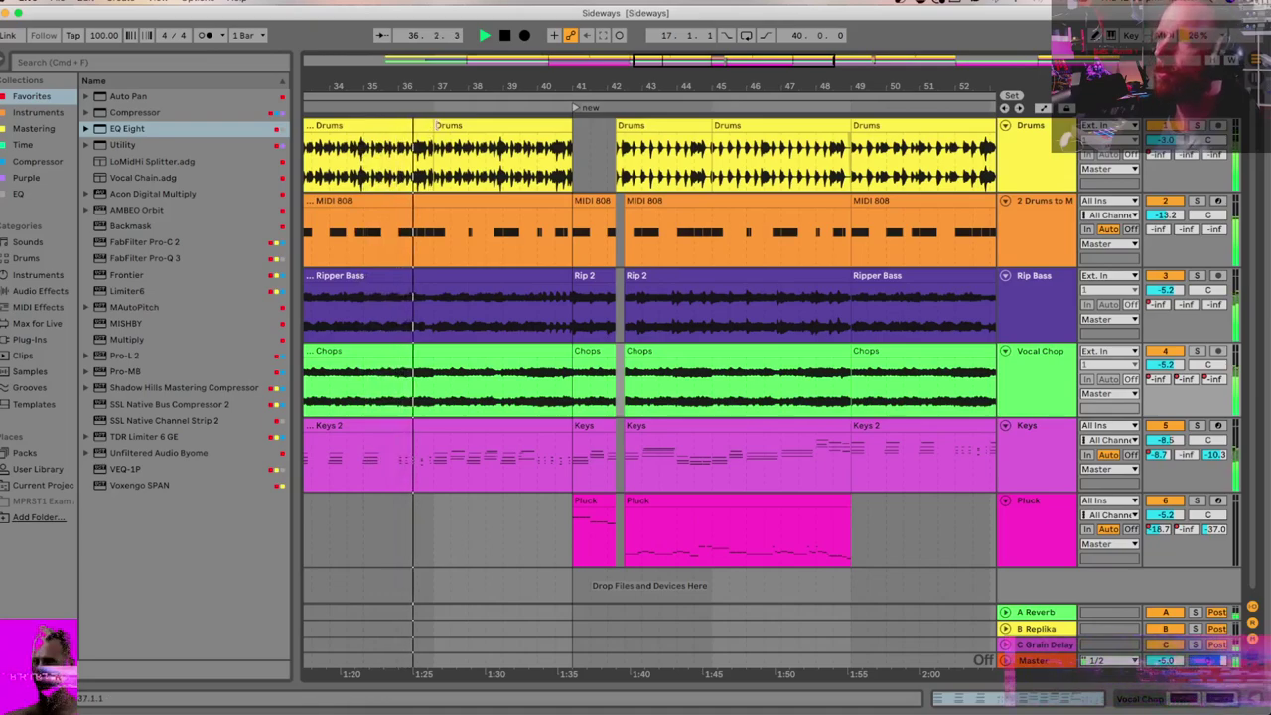
{"action": "left_click", "coordinate": [441, 127]}
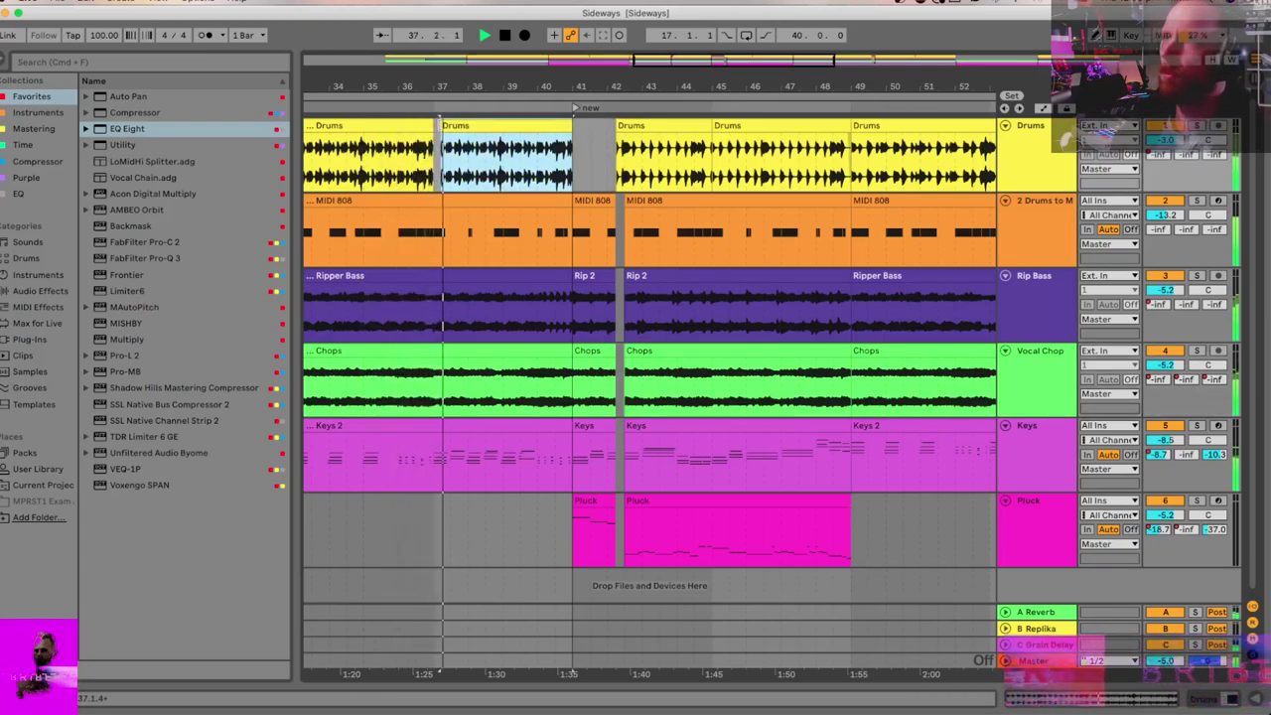
{"action": "scroll", "coordinate": [439, 672], "scroll_direction": "up", "scroll_amount": 3}
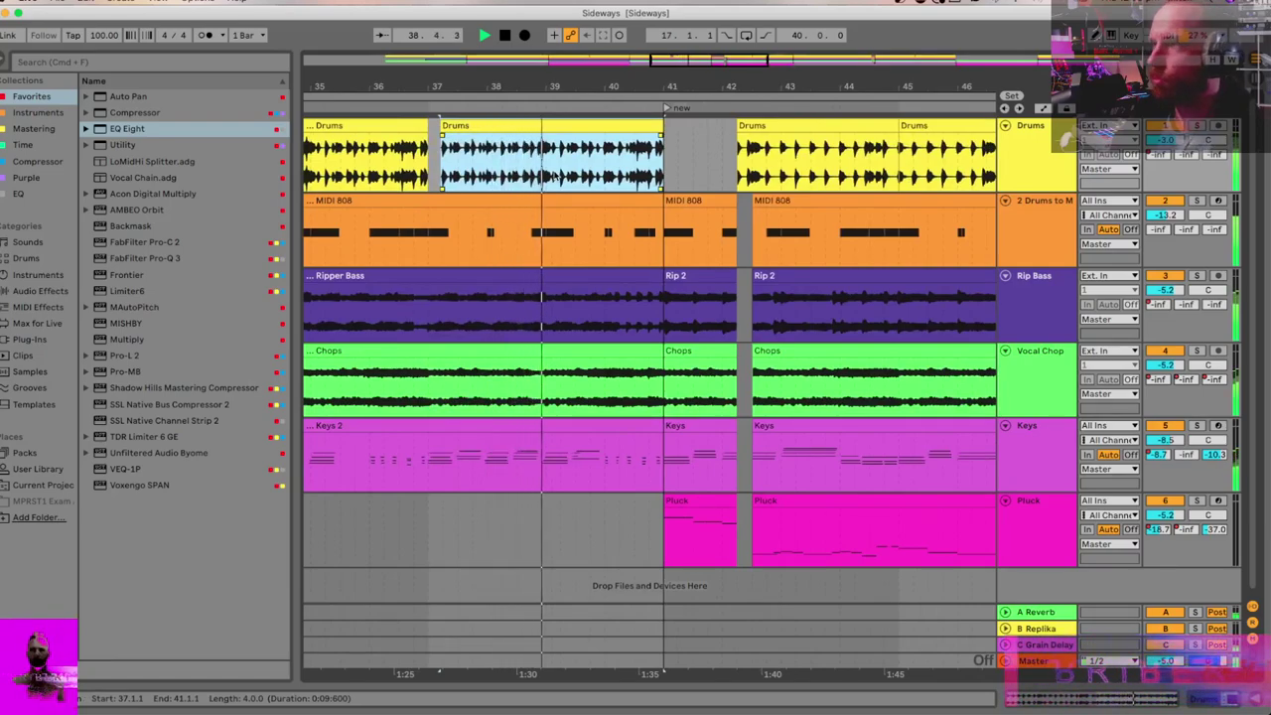
Step: Follow playback from about bar 39 through the later sections and review the whole arrangement
{"action": "scroll", "coordinate": [553, 176], "scroll_direction": "right", "scroll_amount": 2}
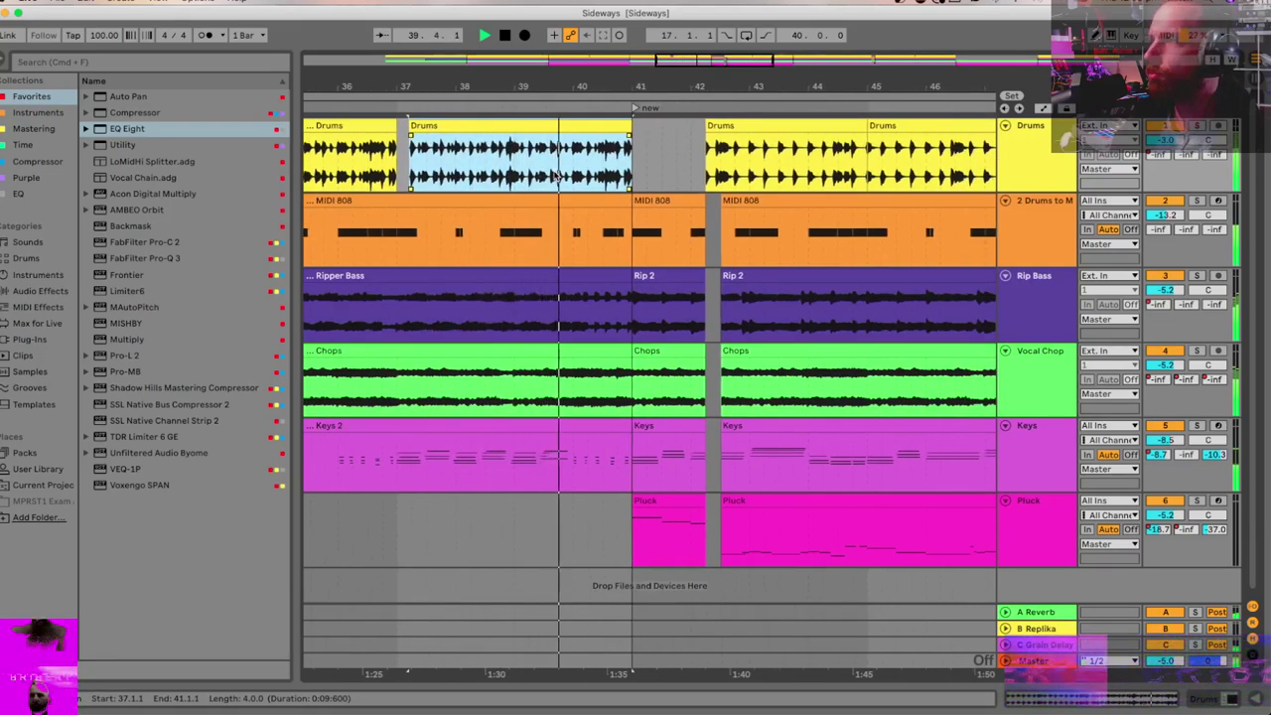
{"action": "scroll", "coordinate": [555, 175], "scroll_direction": "right", "scroll_amount": 5}
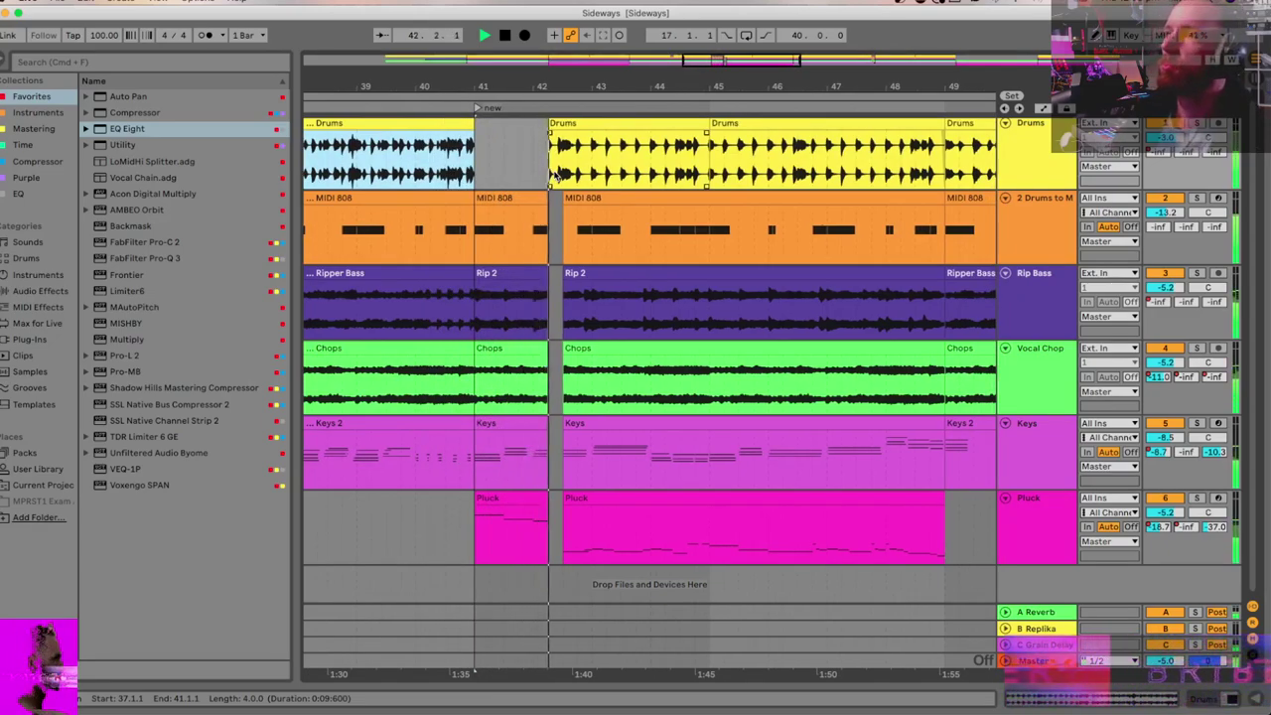
{"action": "scroll", "coordinate": [557, 176], "scroll_direction": "right", "scroll_amount": 3}
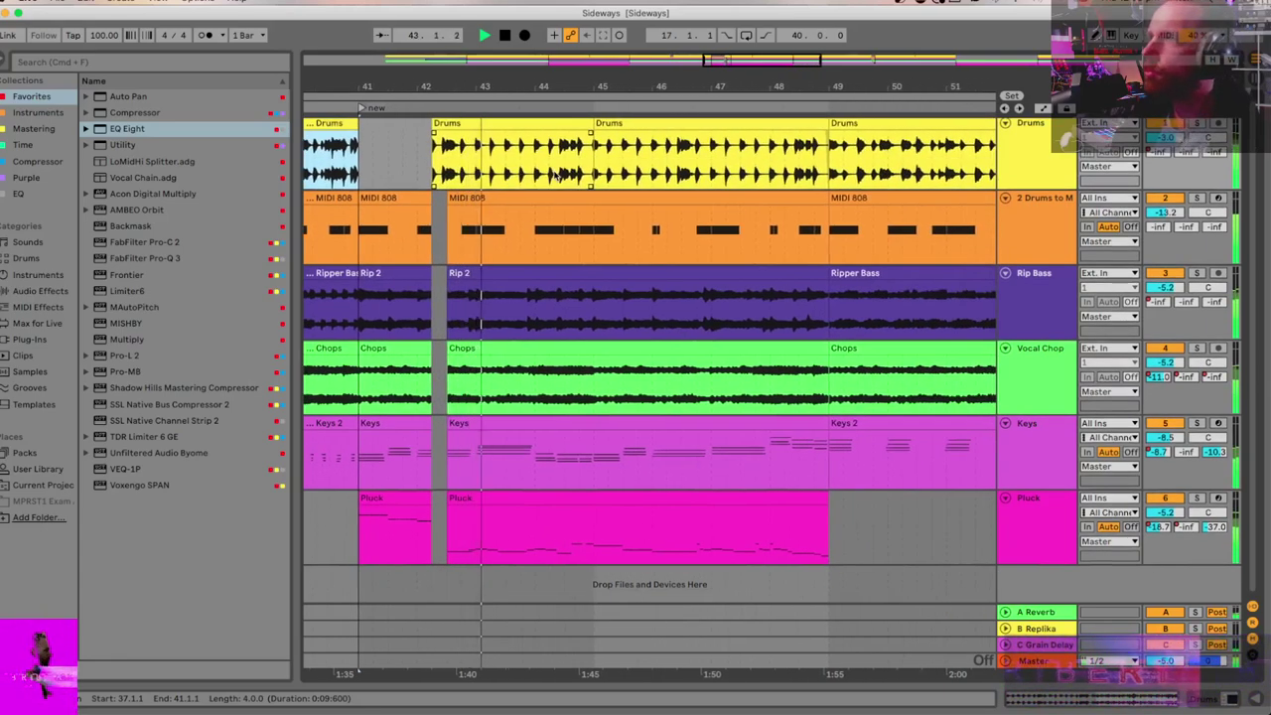
{"action": "scroll", "coordinate": [557, 176], "scroll_direction": "down", "scroll_amount": 5}
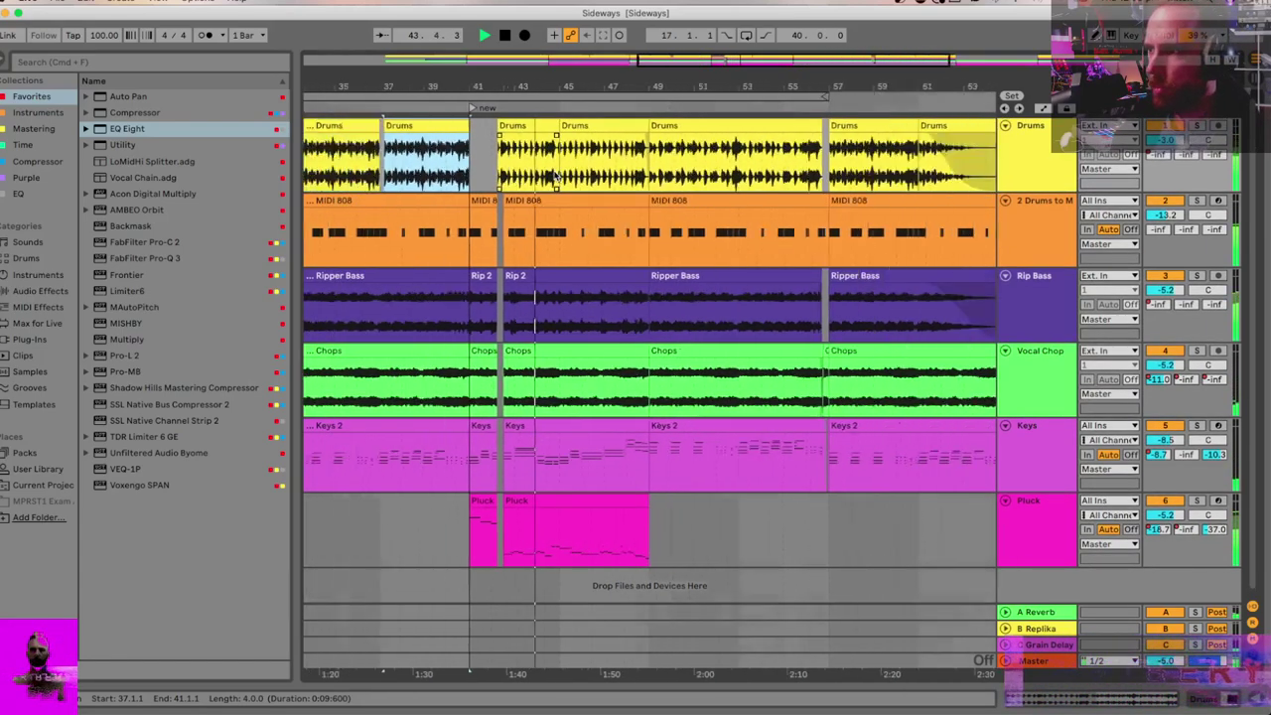
{"action": "scroll", "coordinate": [557, 175], "scroll_direction": "down", "scroll_amount": 3}
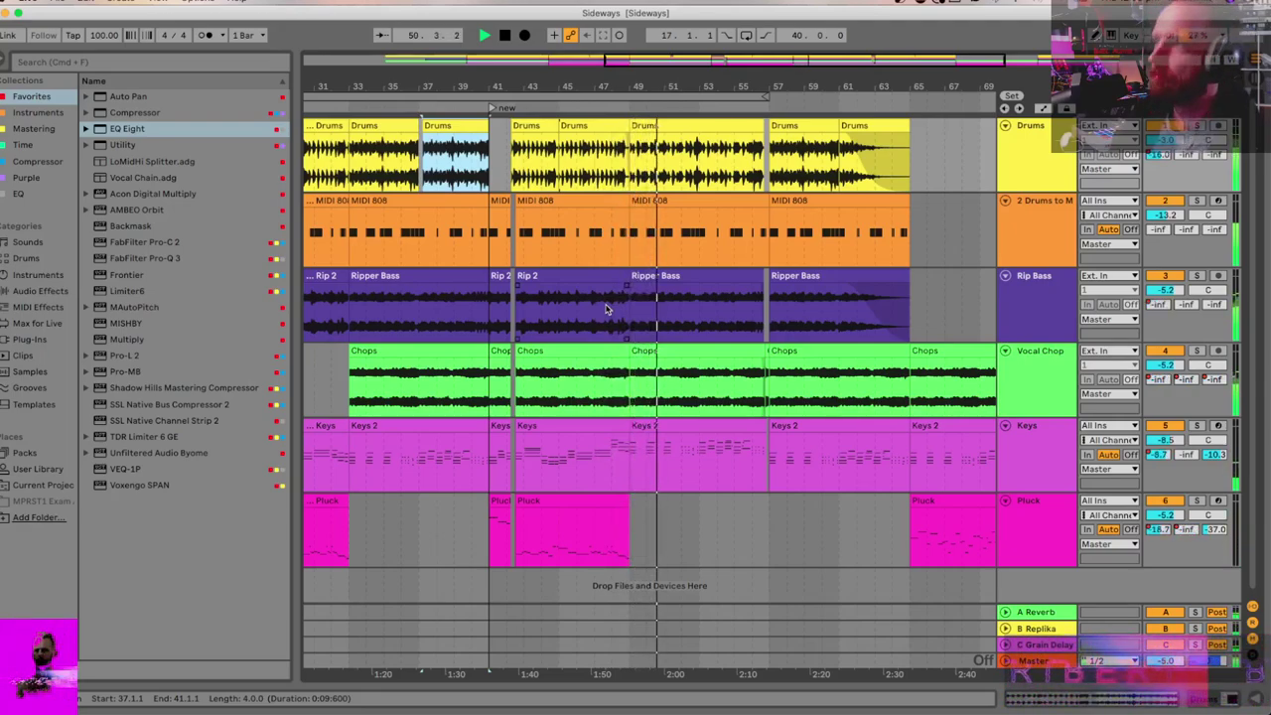
{"action": "scroll", "coordinate": [606, 309], "scroll_direction": "right", "scroll_amount": 10}
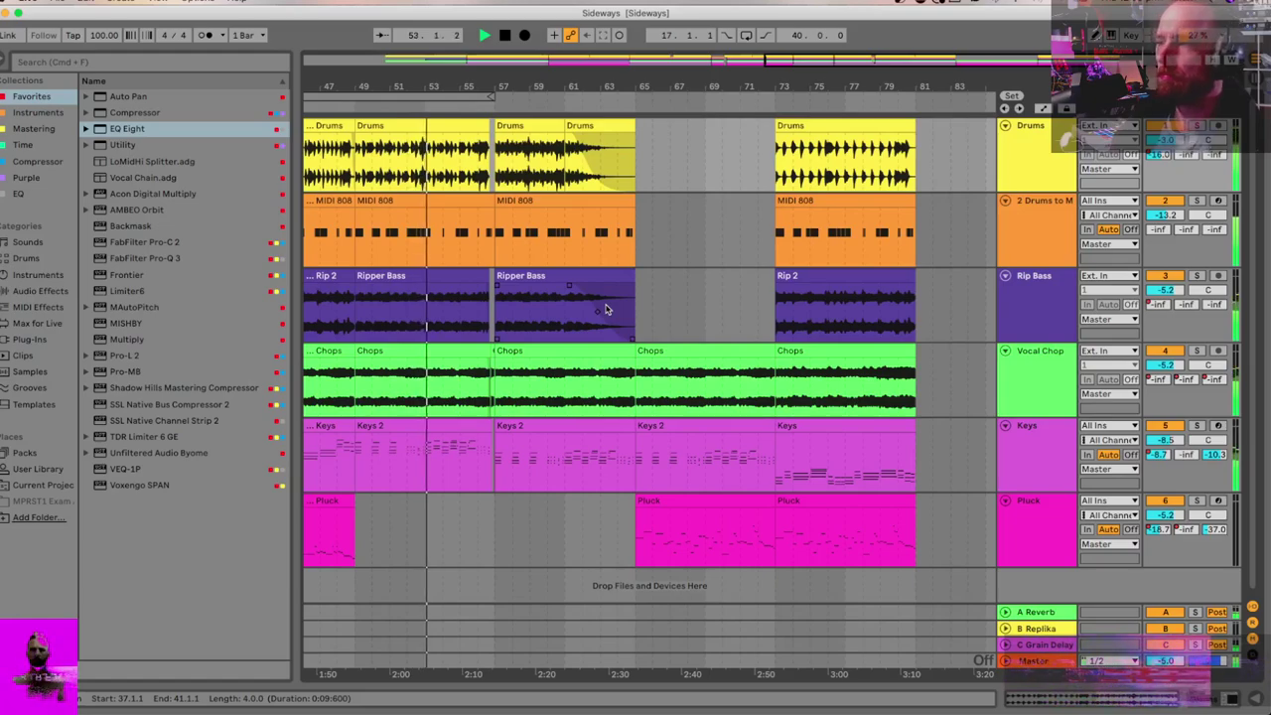
{"action": "scroll", "coordinate": [608, 306], "scroll_direction": "down", "scroll_amount": 5}
{"action": "scroll", "coordinate": [612, 301], "scroll_direction": "down", "scroll_amount": 1}
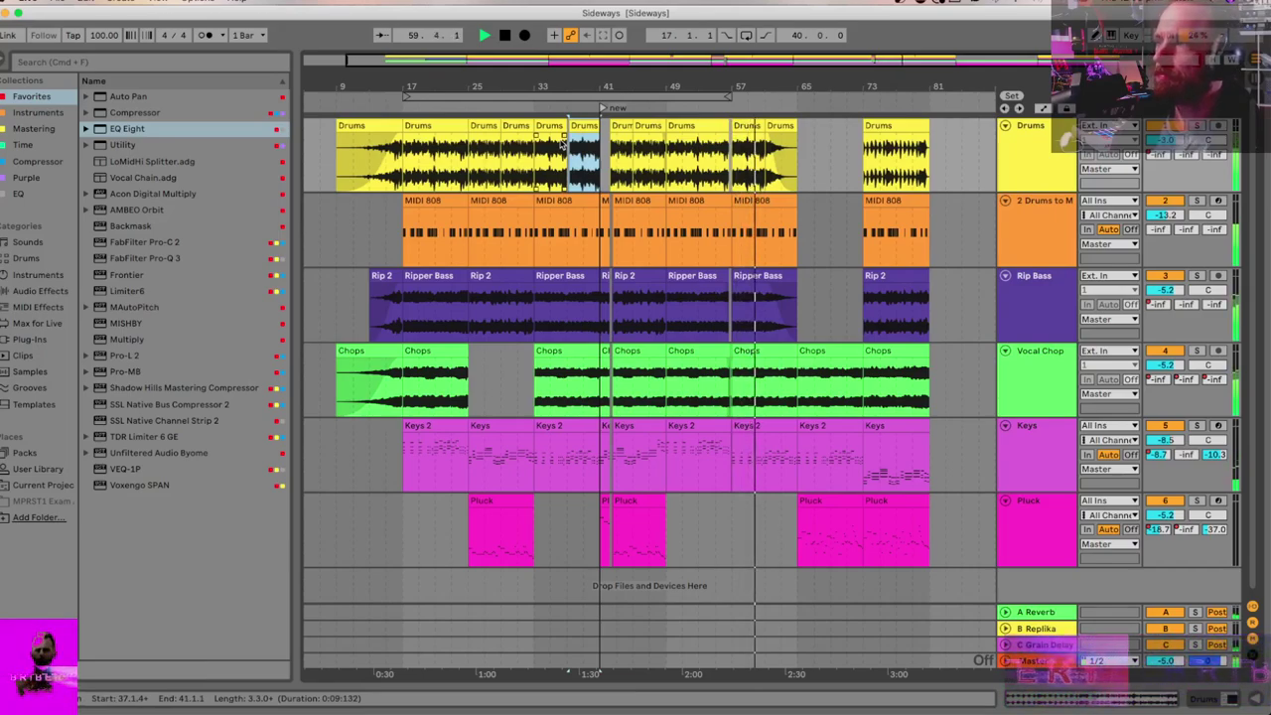
Step: Add a locator named "OG Chorus" at bar 33
{"action": "right_click", "coordinate": [534, 109]}
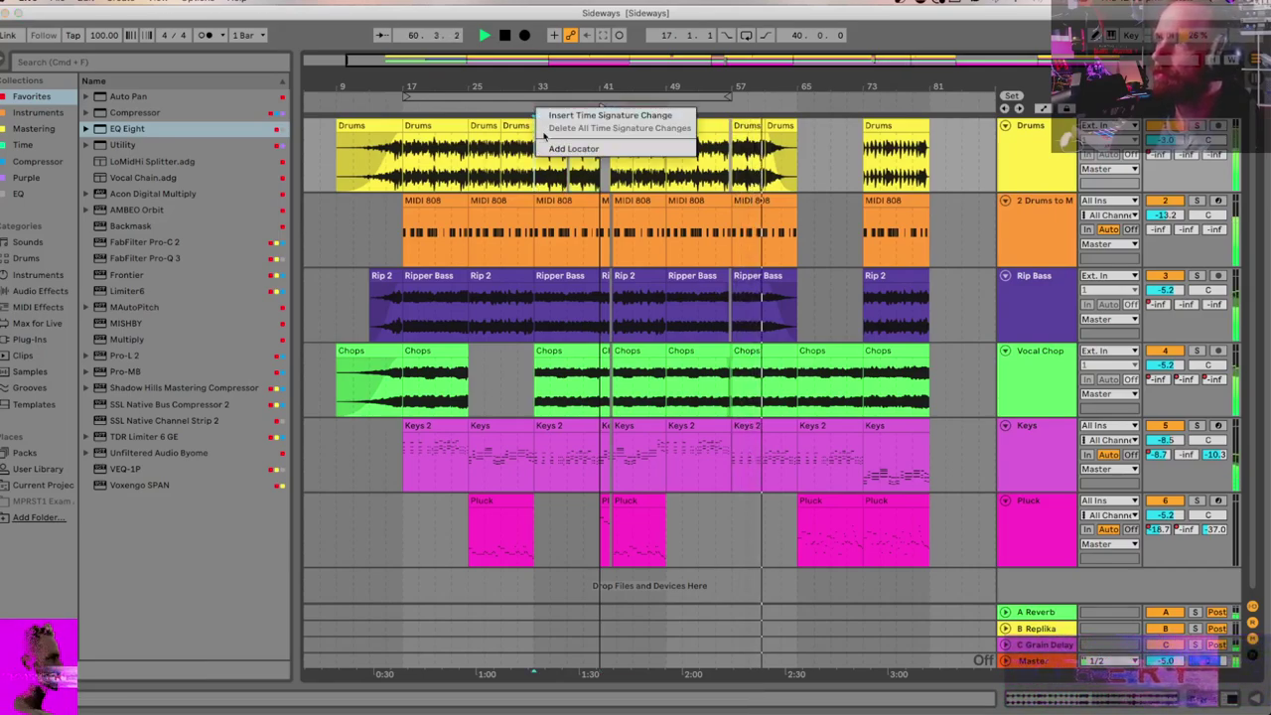
{"action": "left_click", "coordinate": [547, 149]}
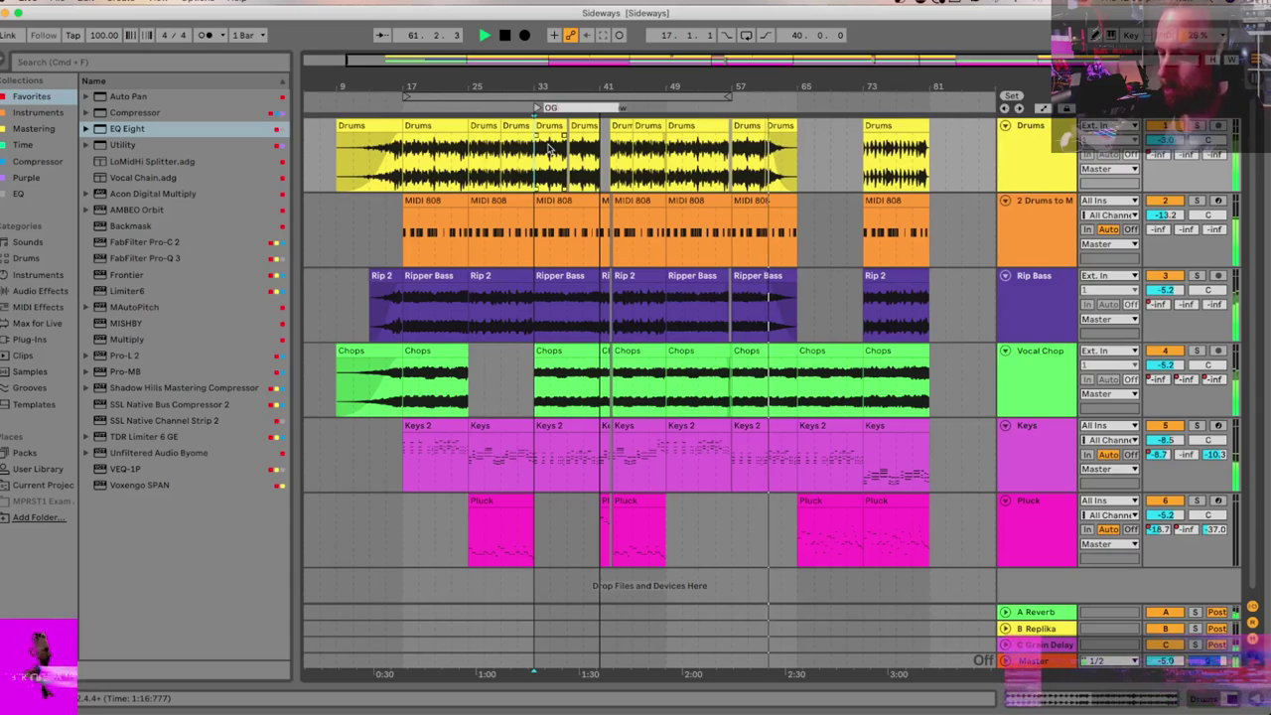
{"action": "type", "text": "rus"}
{"action": "key", "text": "Return"}
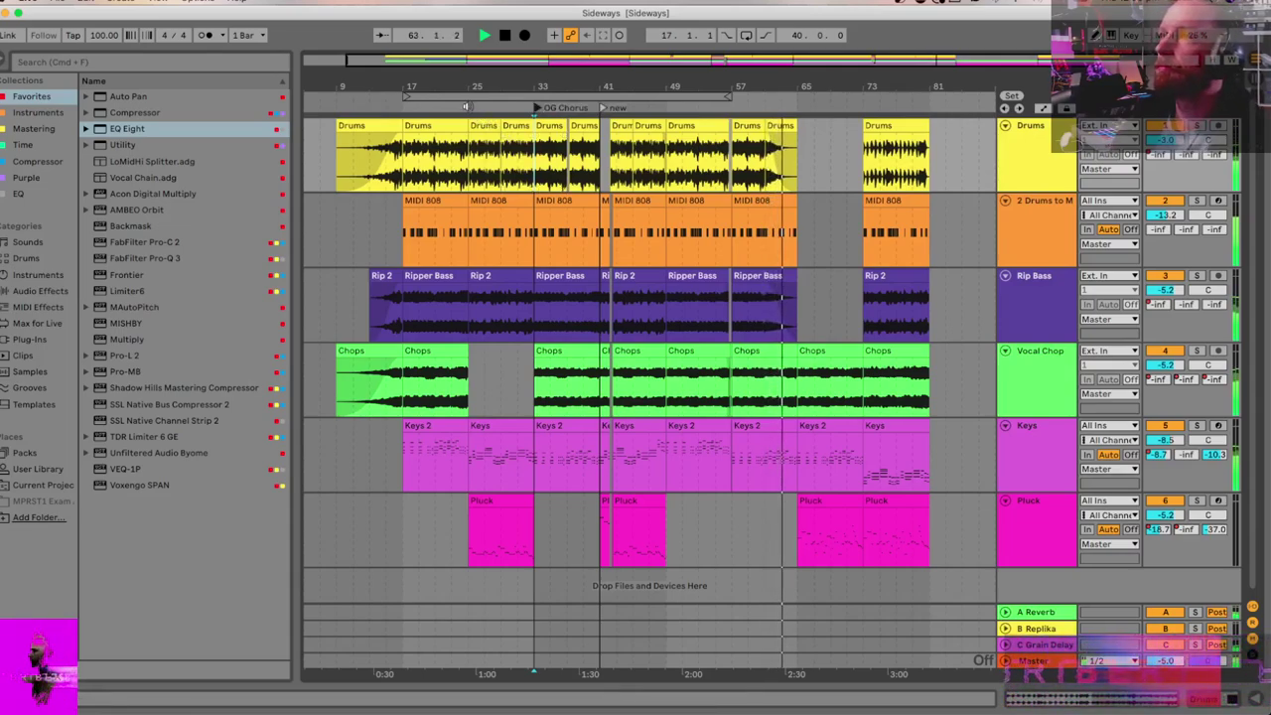
Step: Add a locator named "OG verse" at bar 25
{"action": "right_click", "coordinate": [467, 106]}
{"action": "left_click", "coordinate": [491, 148]}
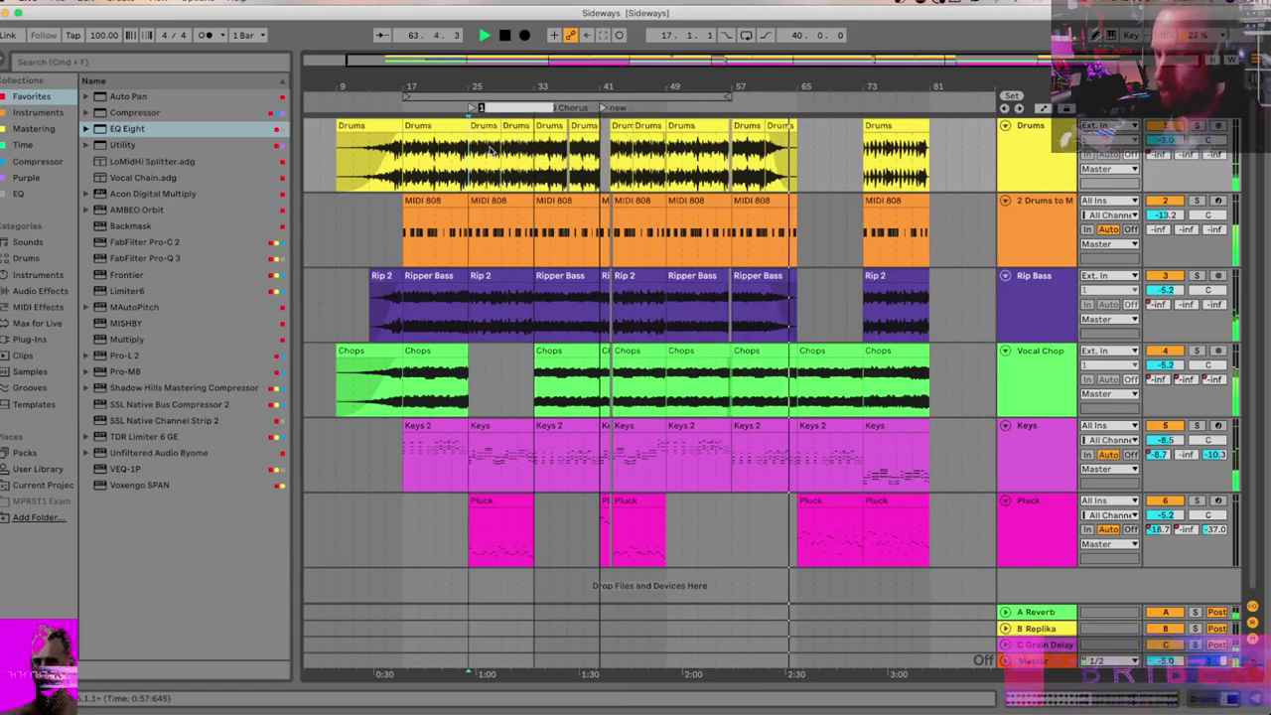
{"action": "type", "text": "G verse"}
{"action": "key", "text": "Return"}
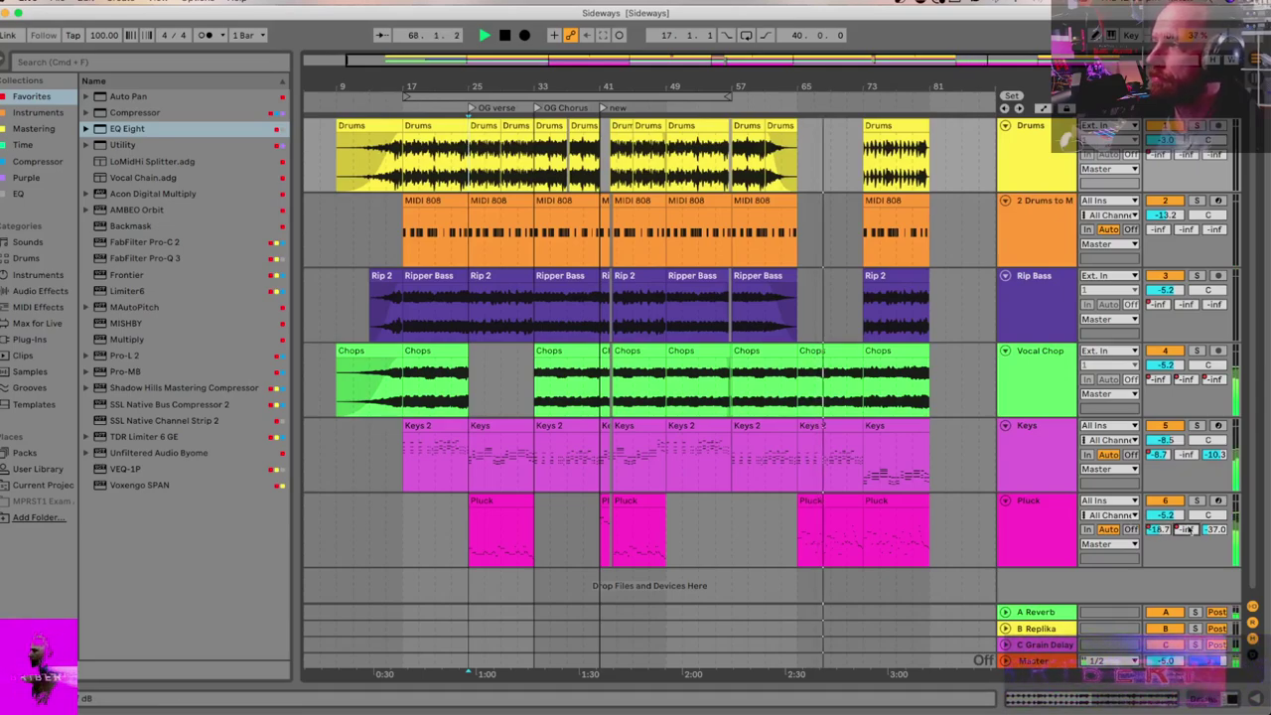
Step: Raise the Pluck track's B-Replika send automation across the clip from bar 65 to bar 73, and hide the automation
{"action": "key", "text": "a"}
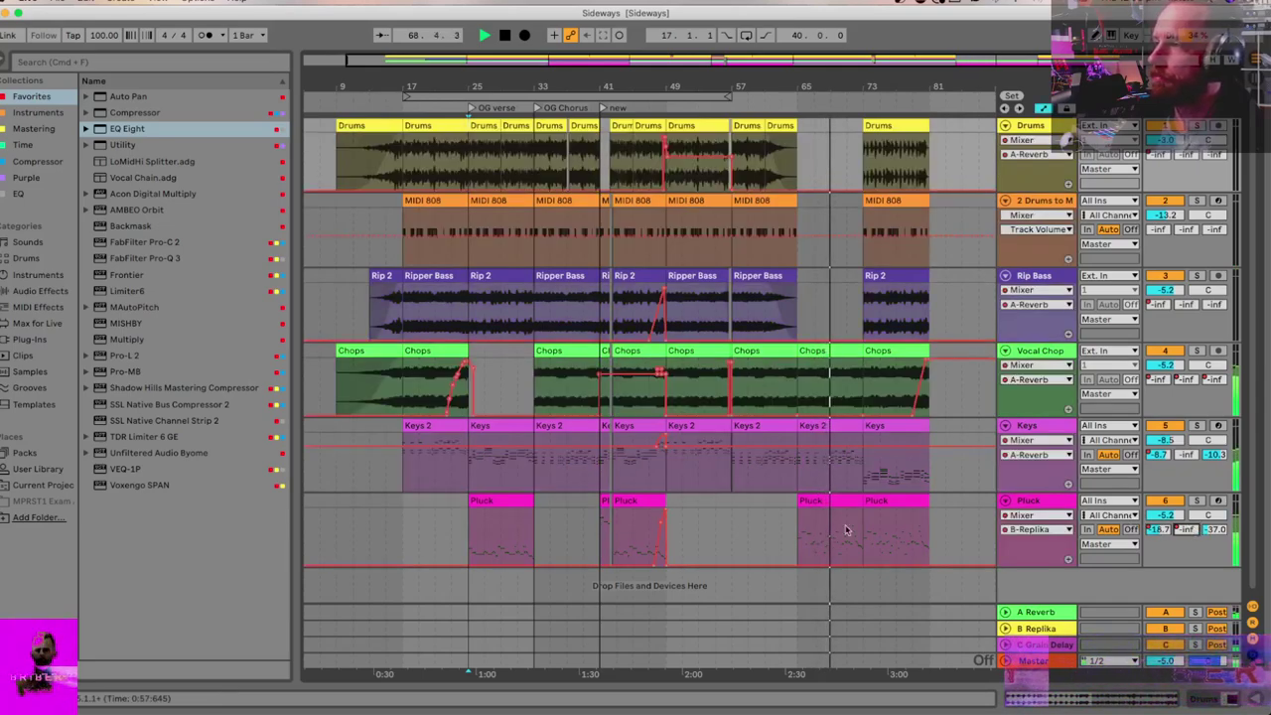
{"action": "left_click_drag", "start_coordinate": [799, 526], "coordinate": [839, 519]}
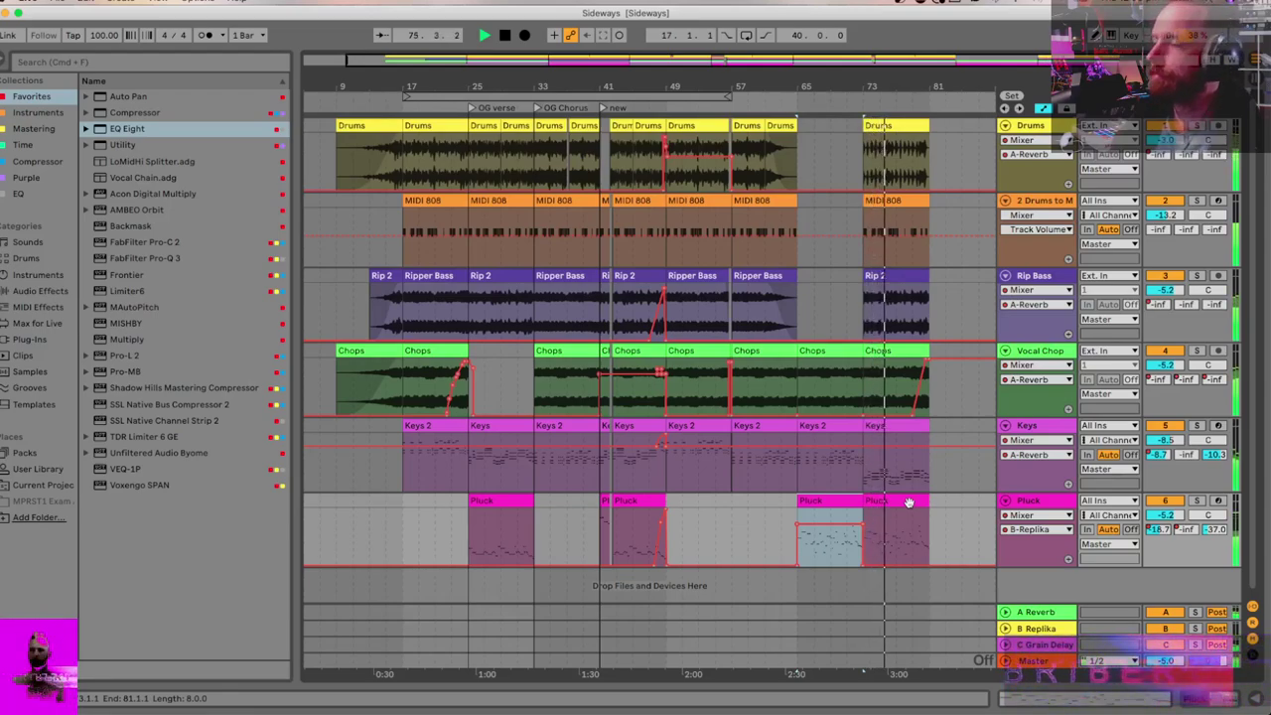
{"action": "key", "text": "a"}
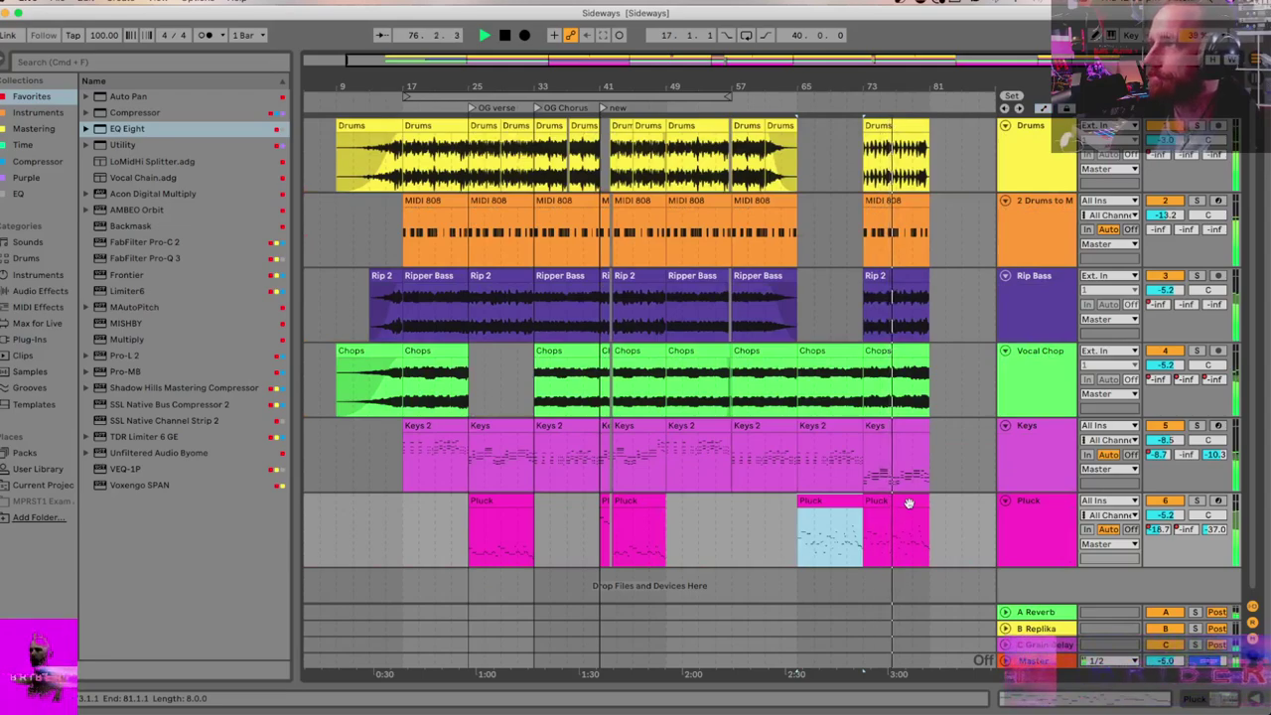
Step: Review the ending, highlight the Drums and MIDI 808 clips from bar 25 to 41, and select Vocal Chop and Keys from bar 9 onward
{"action": "key", "text": "plus"}
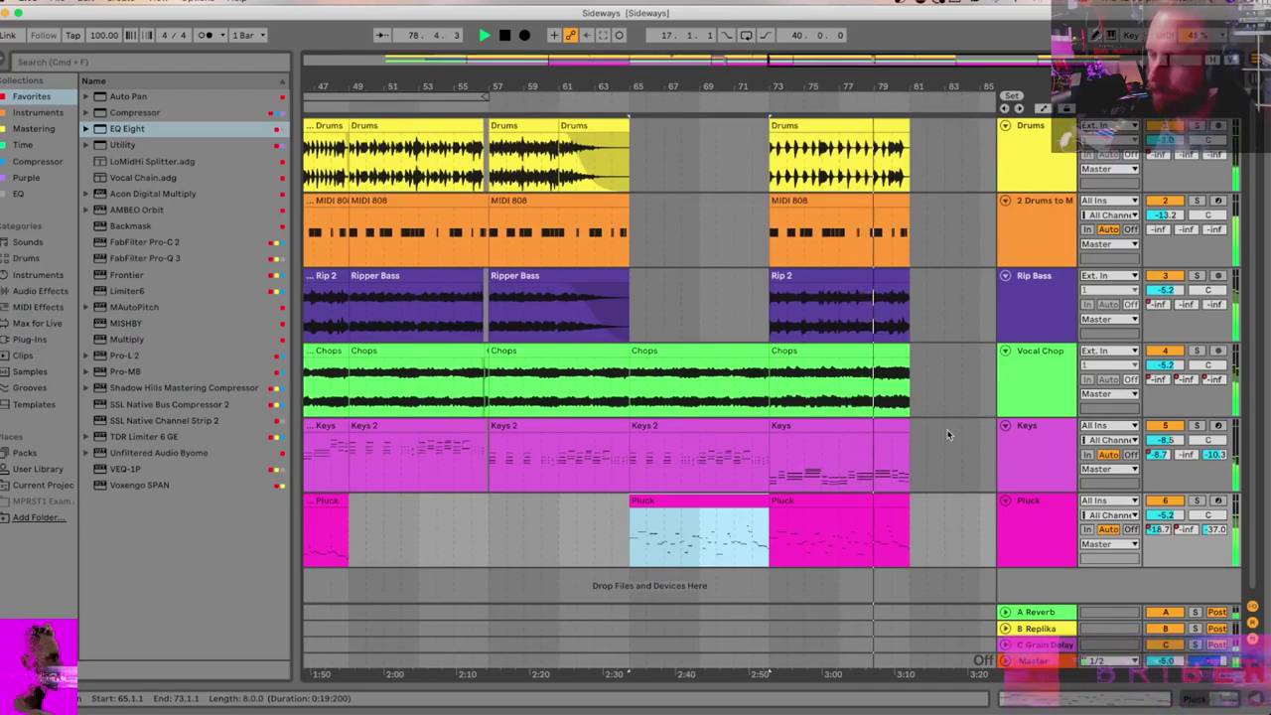
{"action": "key", "text": "minus"}
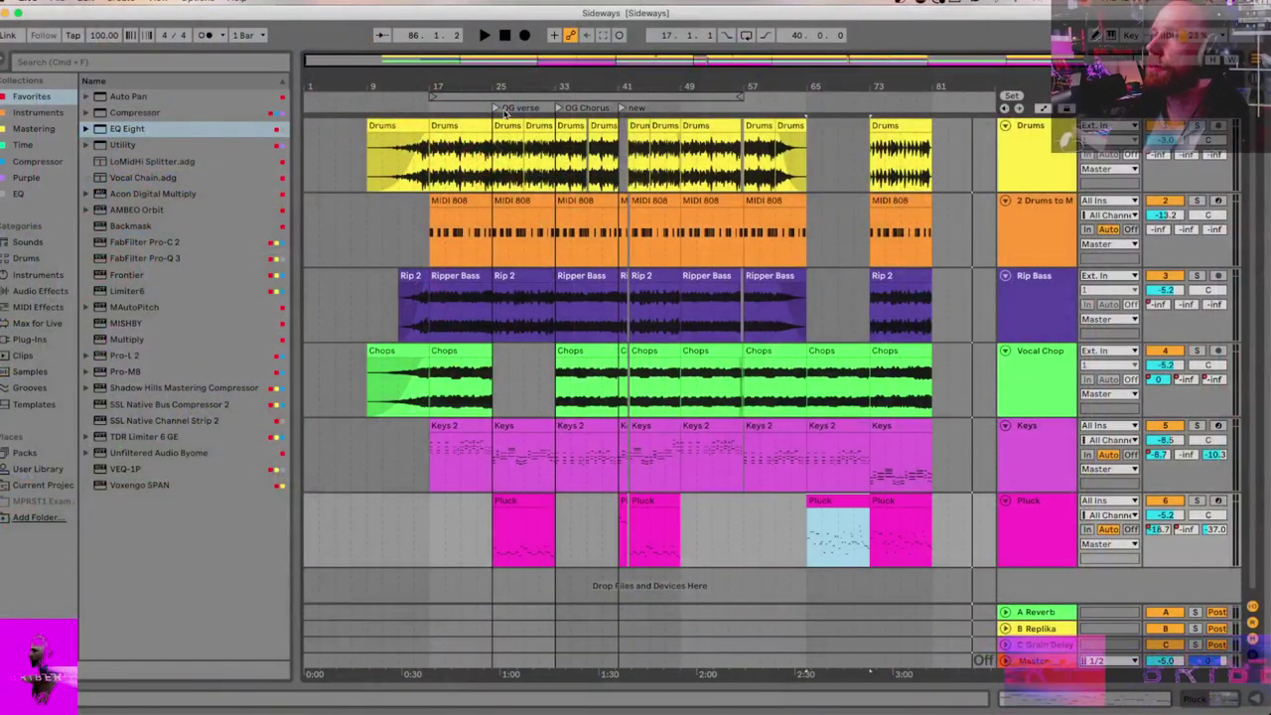
{"action": "left_click_drag", "start_coordinate": [495, 149], "coordinate": [618, 149]}
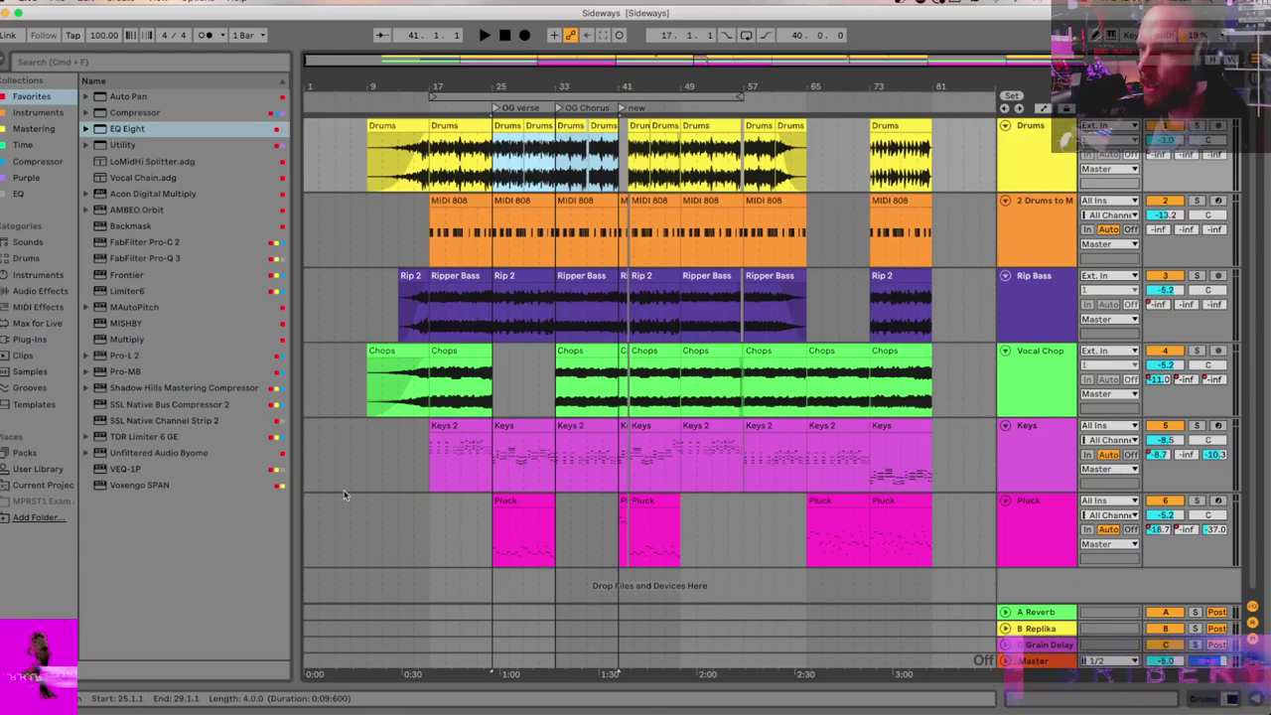
{"action": "left_click_drag", "start_coordinate": [526, 223], "coordinate": [577, 218]}
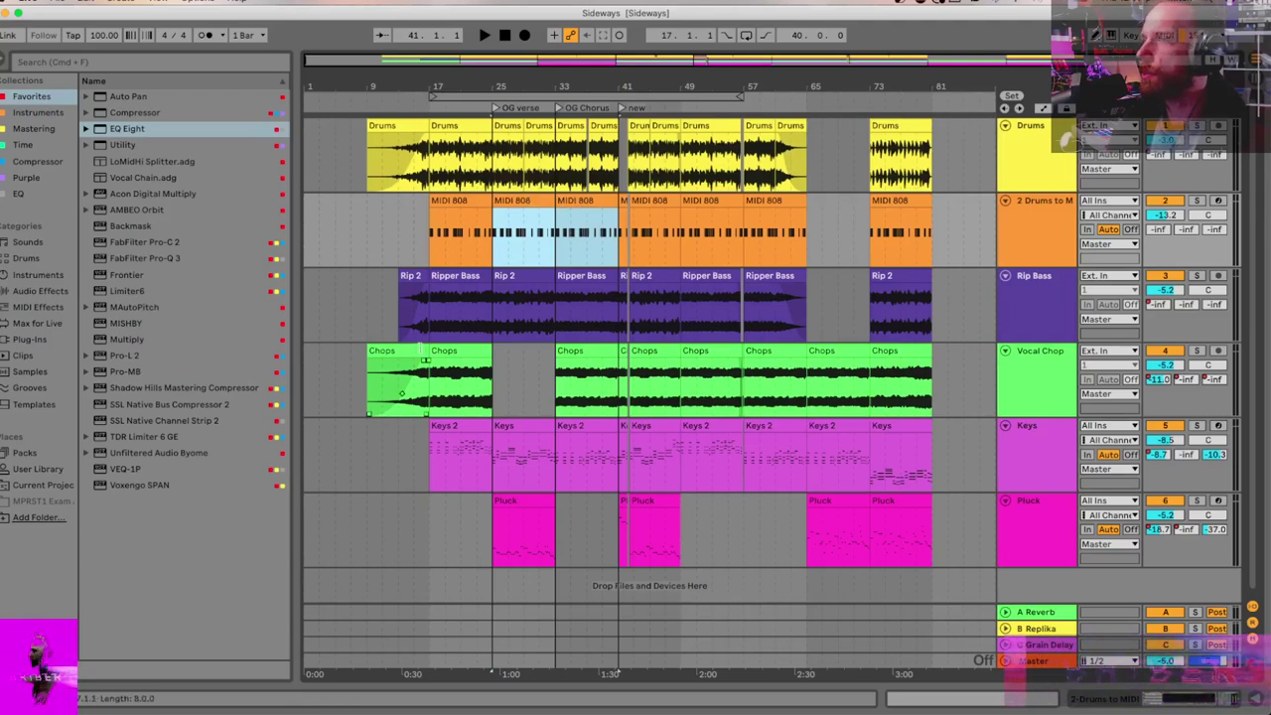
{"action": "left_click", "coordinate": [397, 383]}
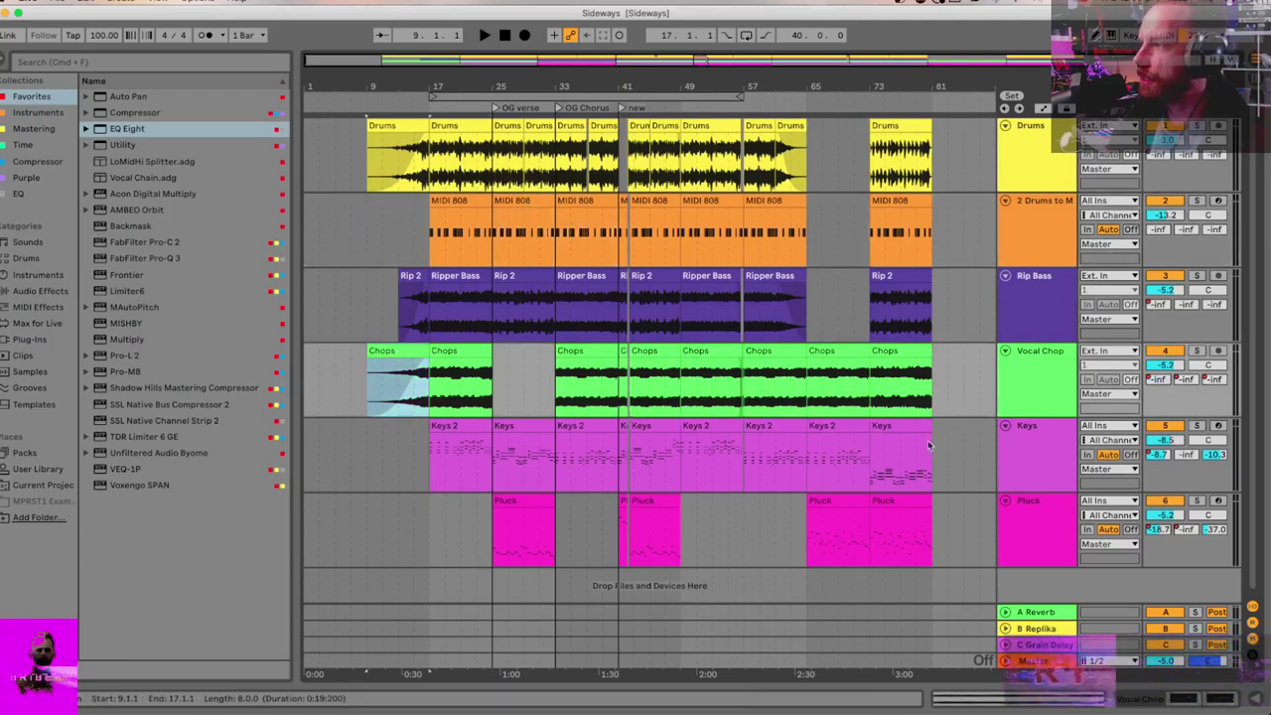
{"action": "left_click", "coordinate": [958, 440], "text": "shift"}
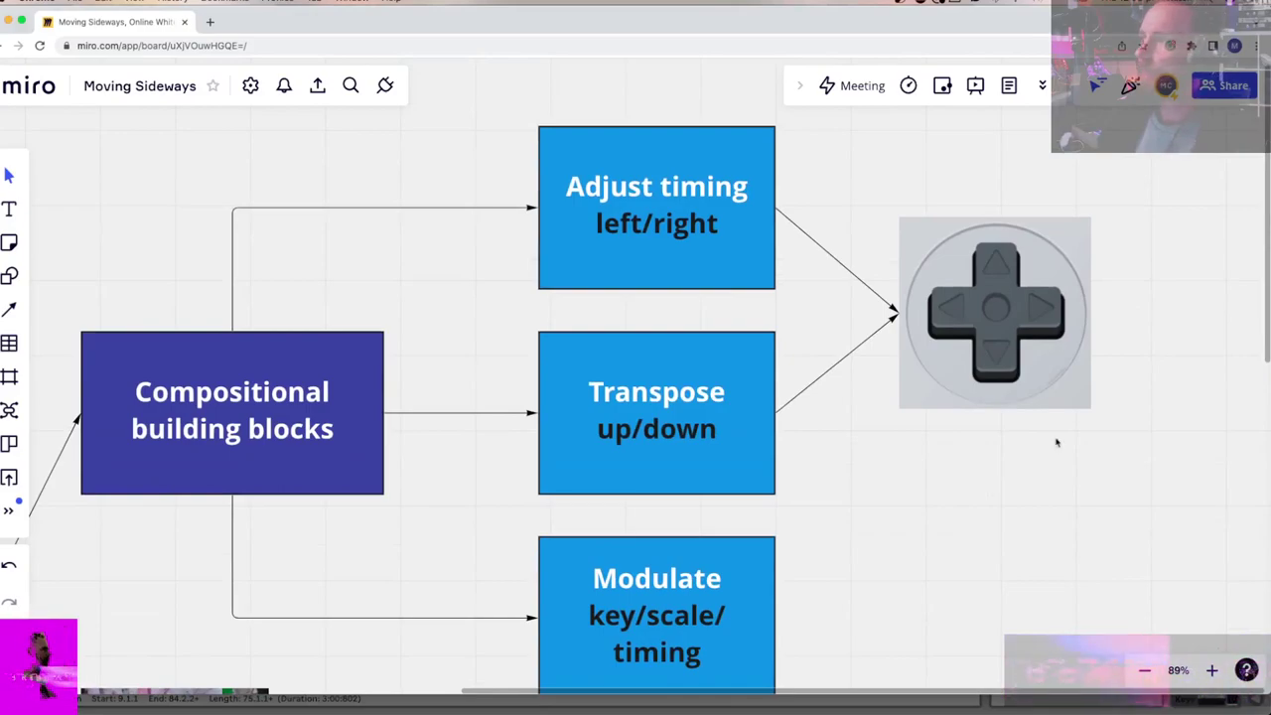
Step: Examine the compositional and production building blocks on the Moving Sideways board in Miro
{"action": "scroll", "coordinate": [881, 429], "scroll_direction": "down", "scroll_amount": 10}
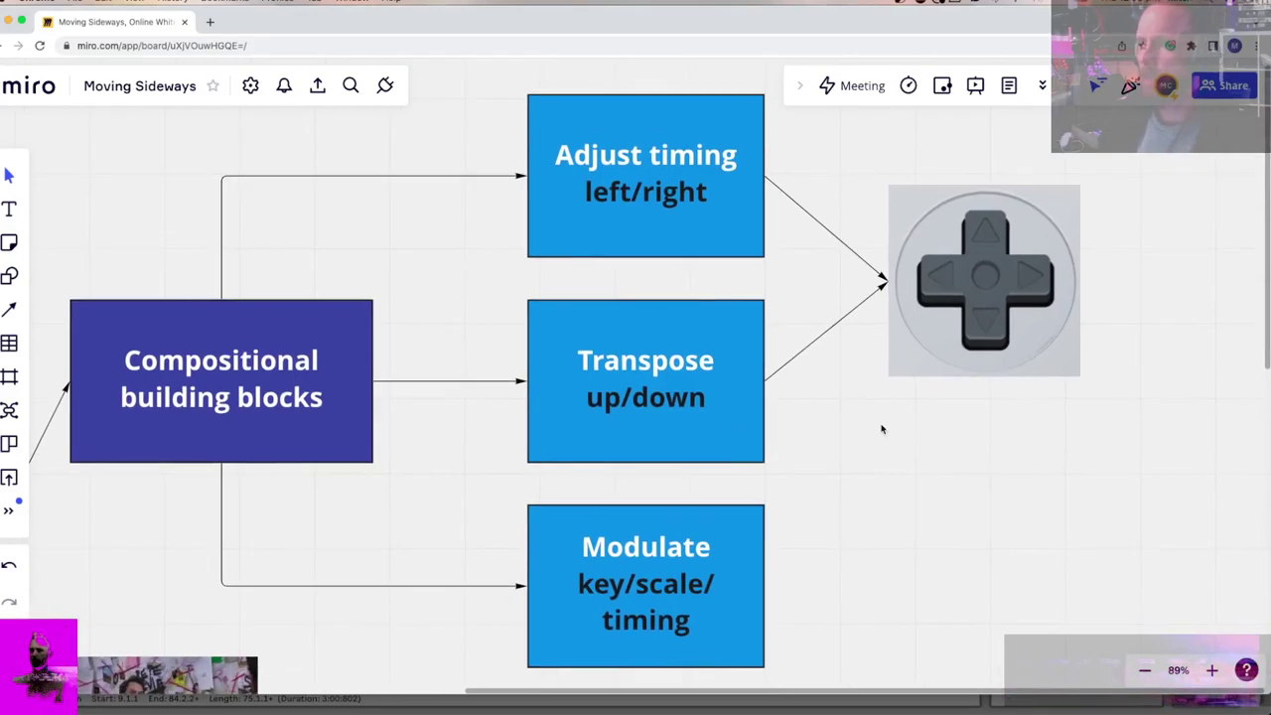
{"action": "scroll", "coordinate": [741, 516], "scroll_direction": "down", "scroll_amount": 3}
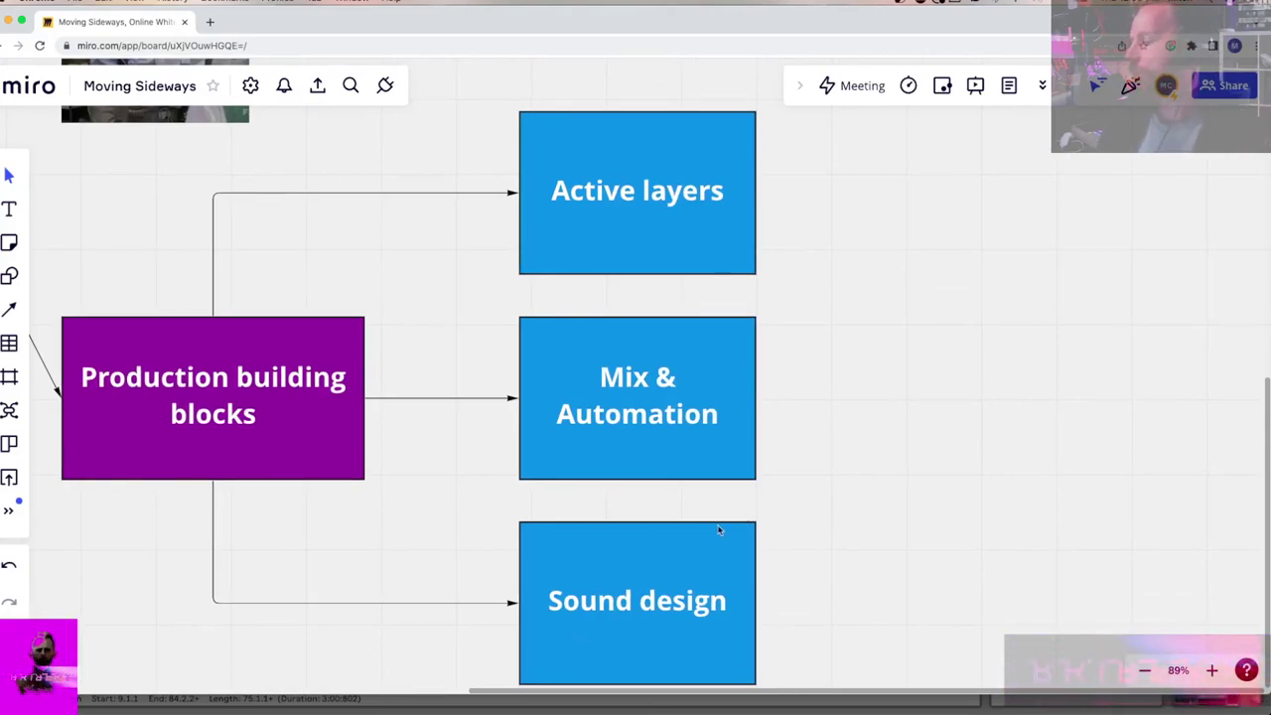
Step: Switch back to the Sideways project in Ableton Live and hide the browser
{"action": "key", "text": "super+Tab"}
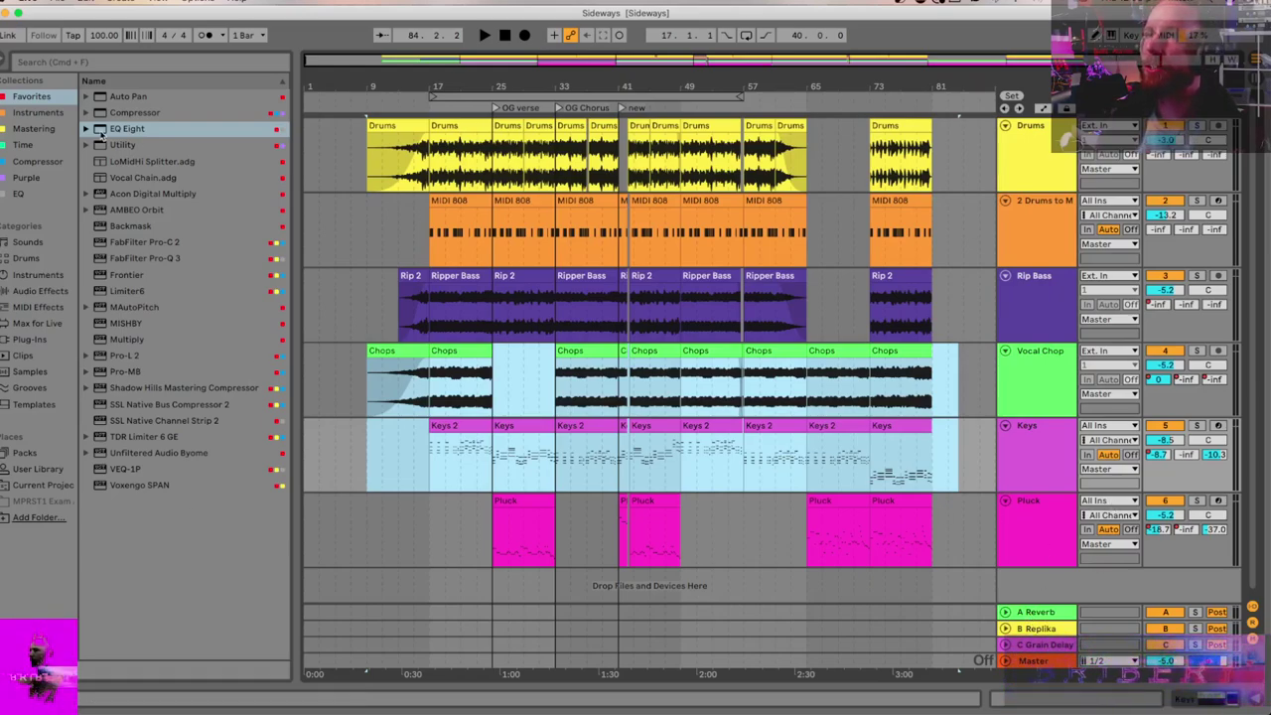
{"action": "key", "text": "super+alt+b"}
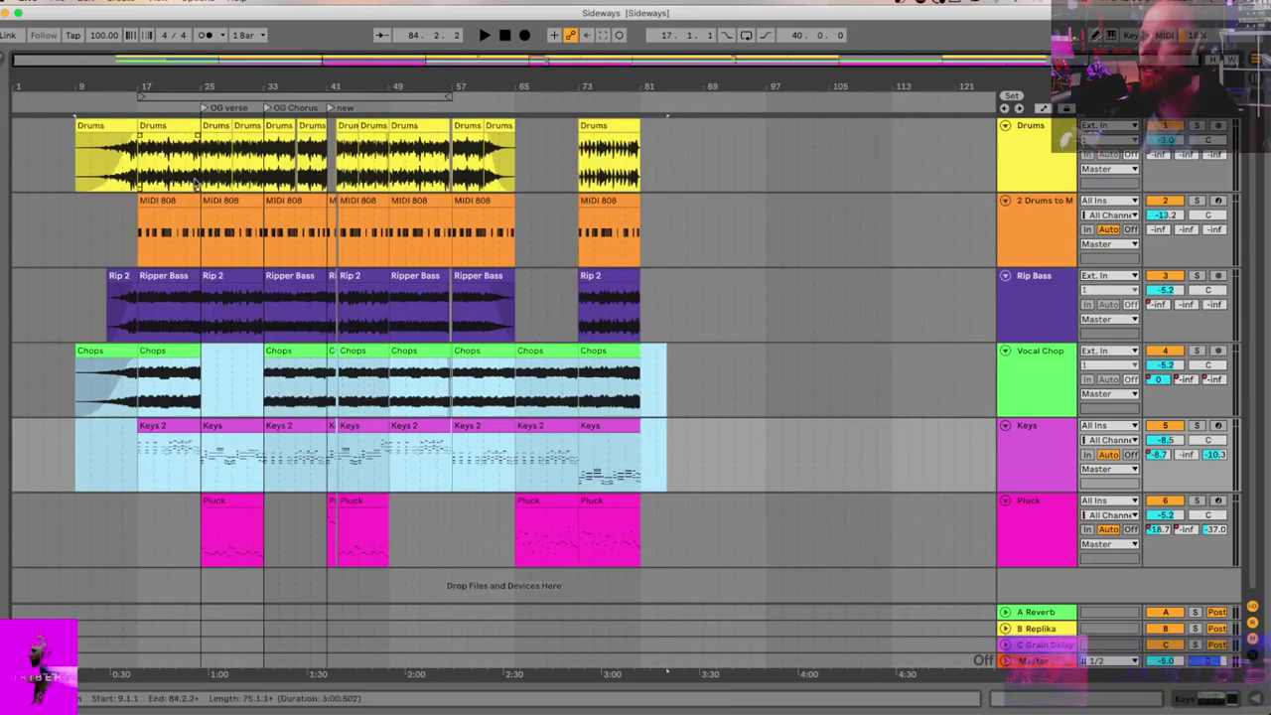